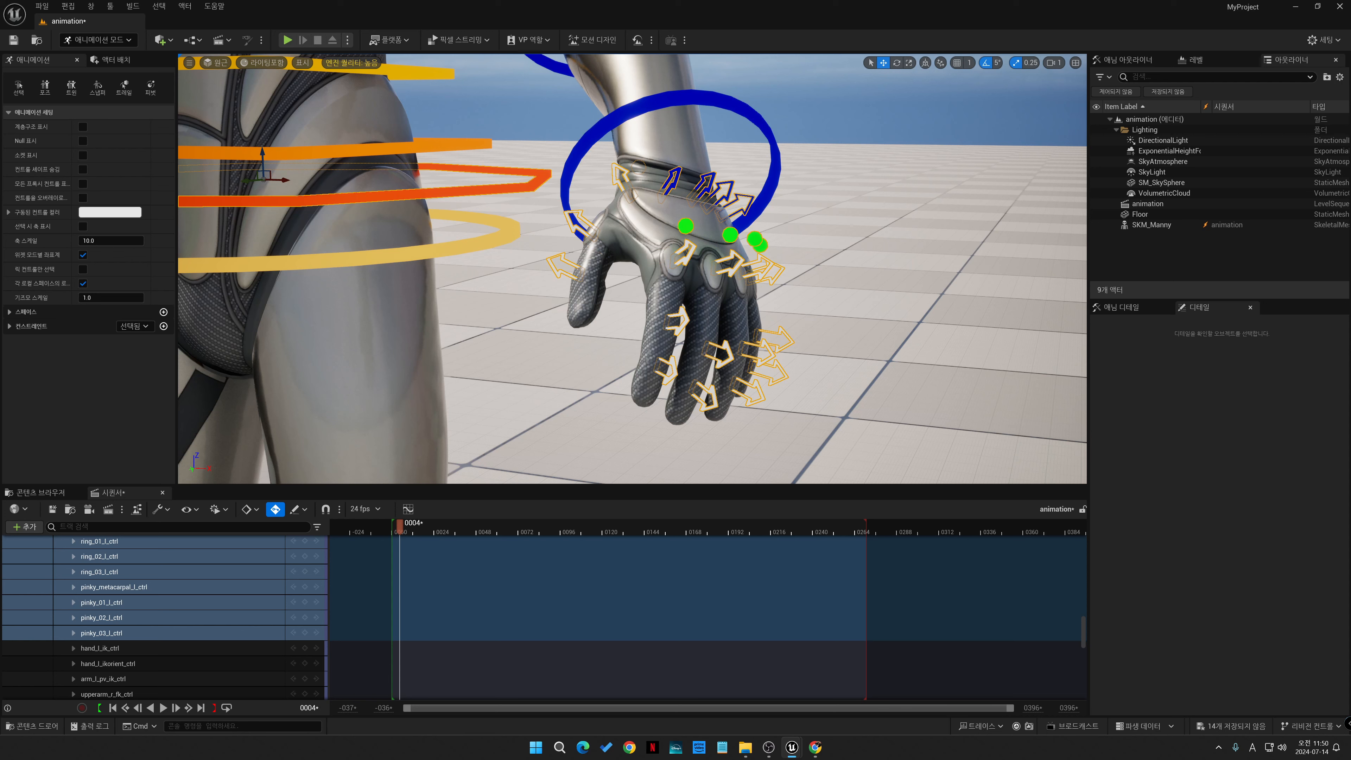
- Examine the transform values of the selected left-hand controls and their place in the CR_Mannequin_Body control hierarchy
{"action": "left_click", "coordinate": [1121, 308]}
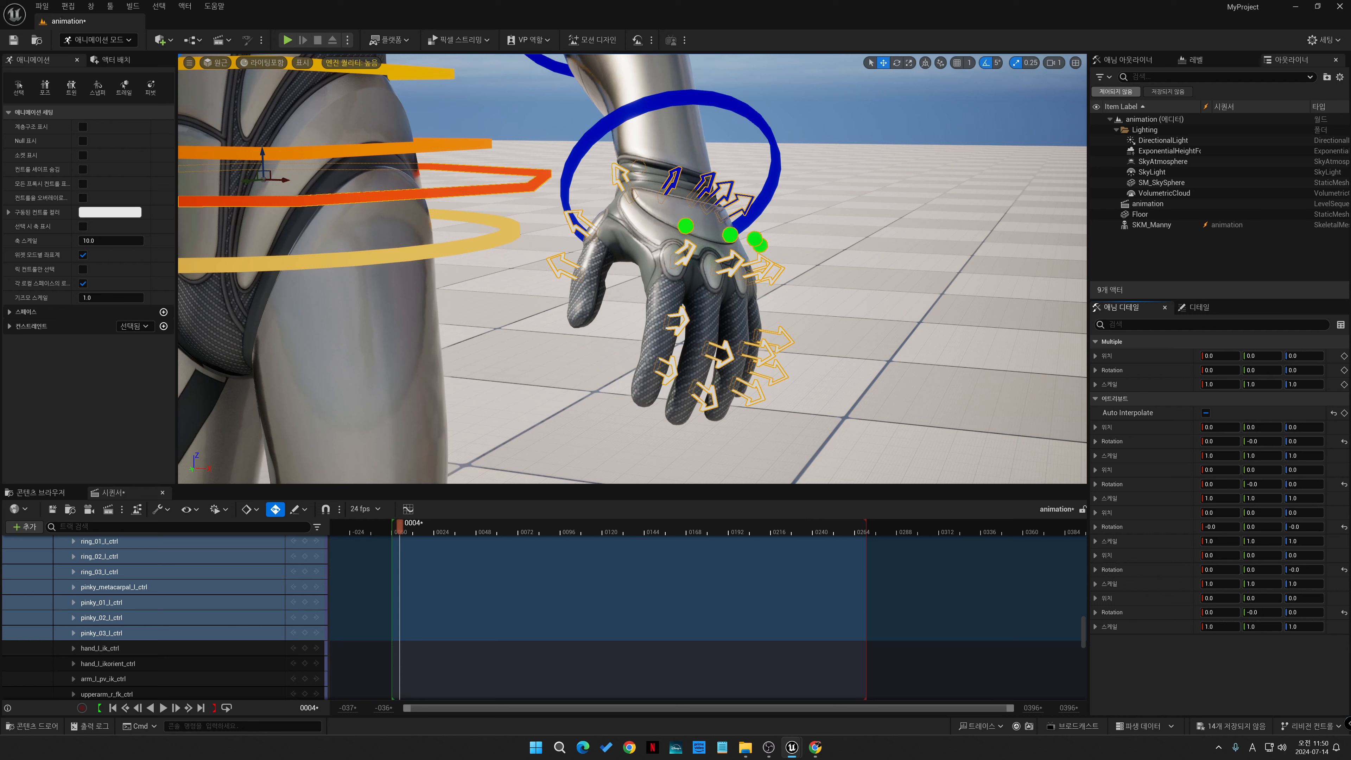
{"action": "left_click", "coordinate": [1127, 60]}
{"action": "scroll", "coordinate": [1170, 213], "scroll_direction": "down", "scroll_amount": 10}
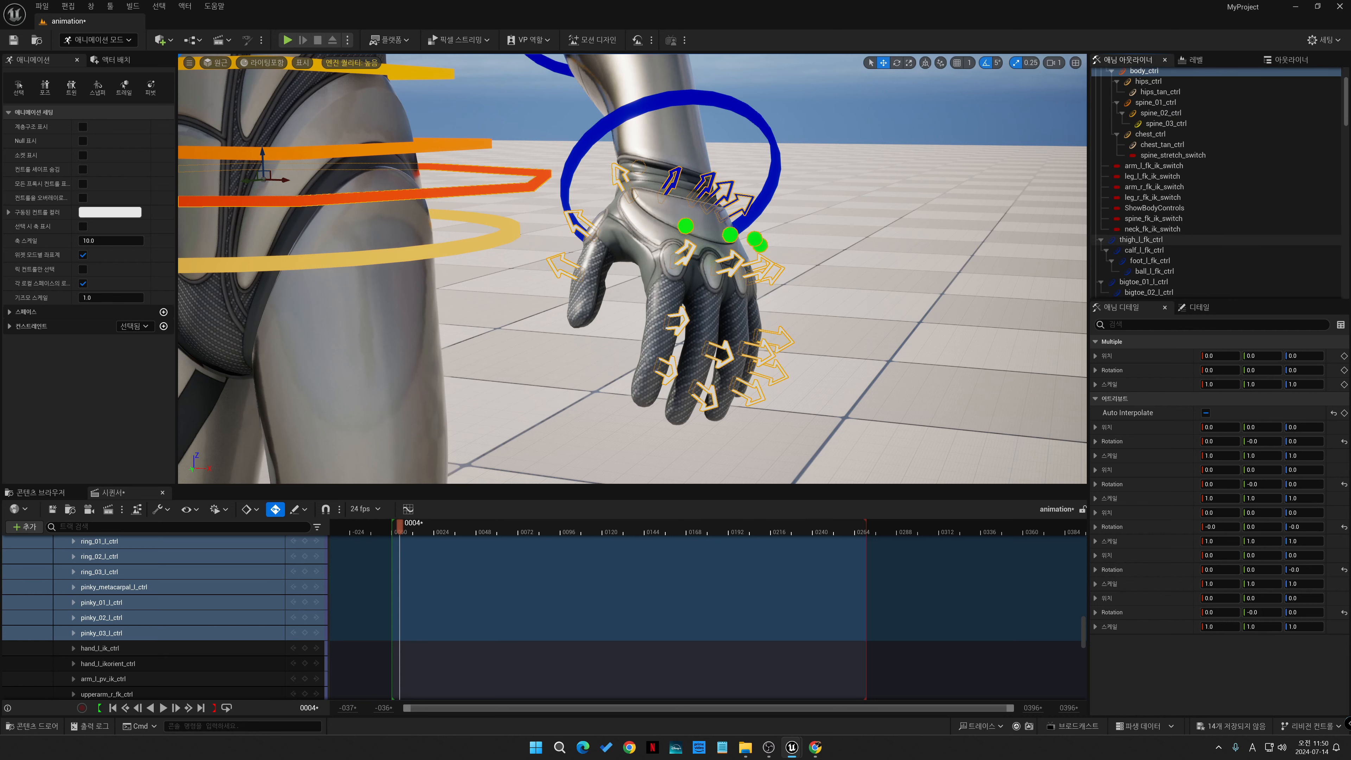
{"action": "scroll", "coordinate": [1197, 222], "scroll_direction": "down", "scroll_amount": 10}
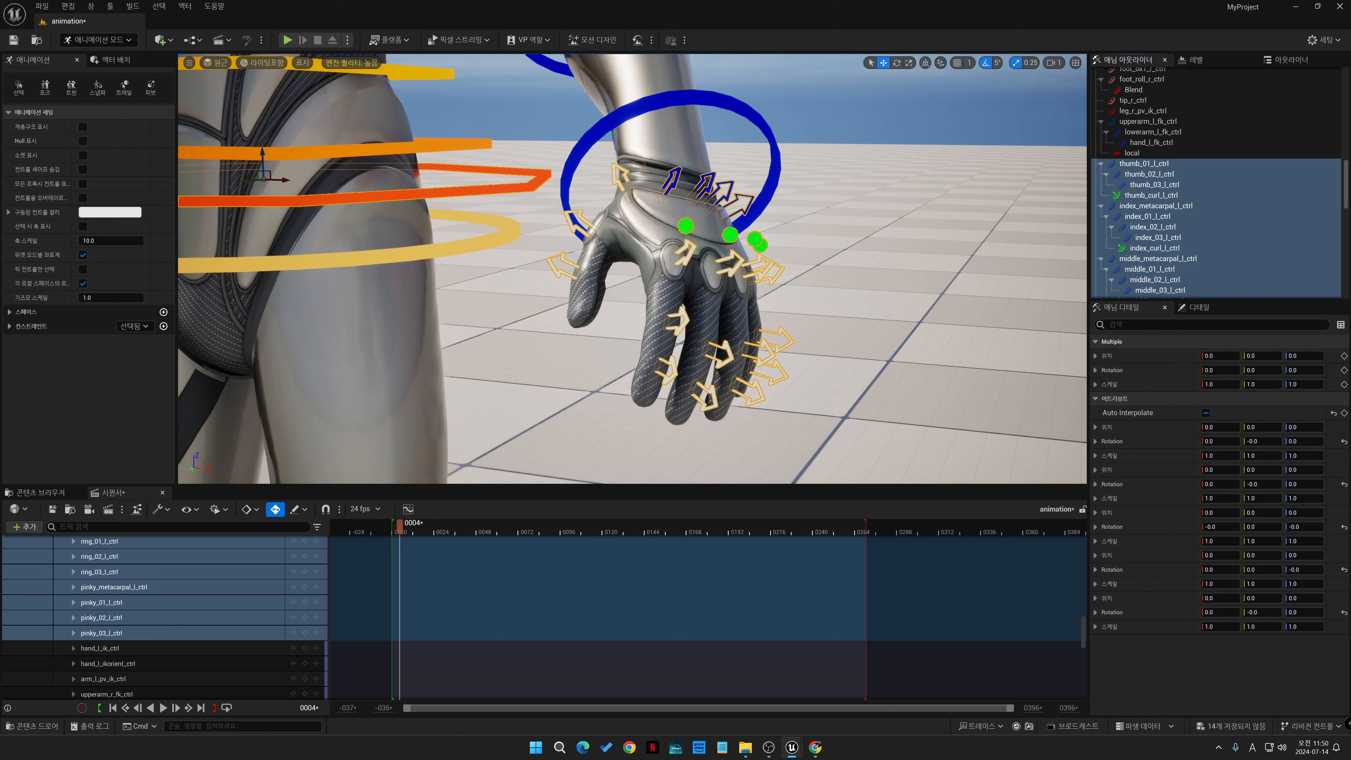
{"action": "scroll", "coordinate": [1197, 223], "scroll_direction": "down", "scroll_amount": 3}
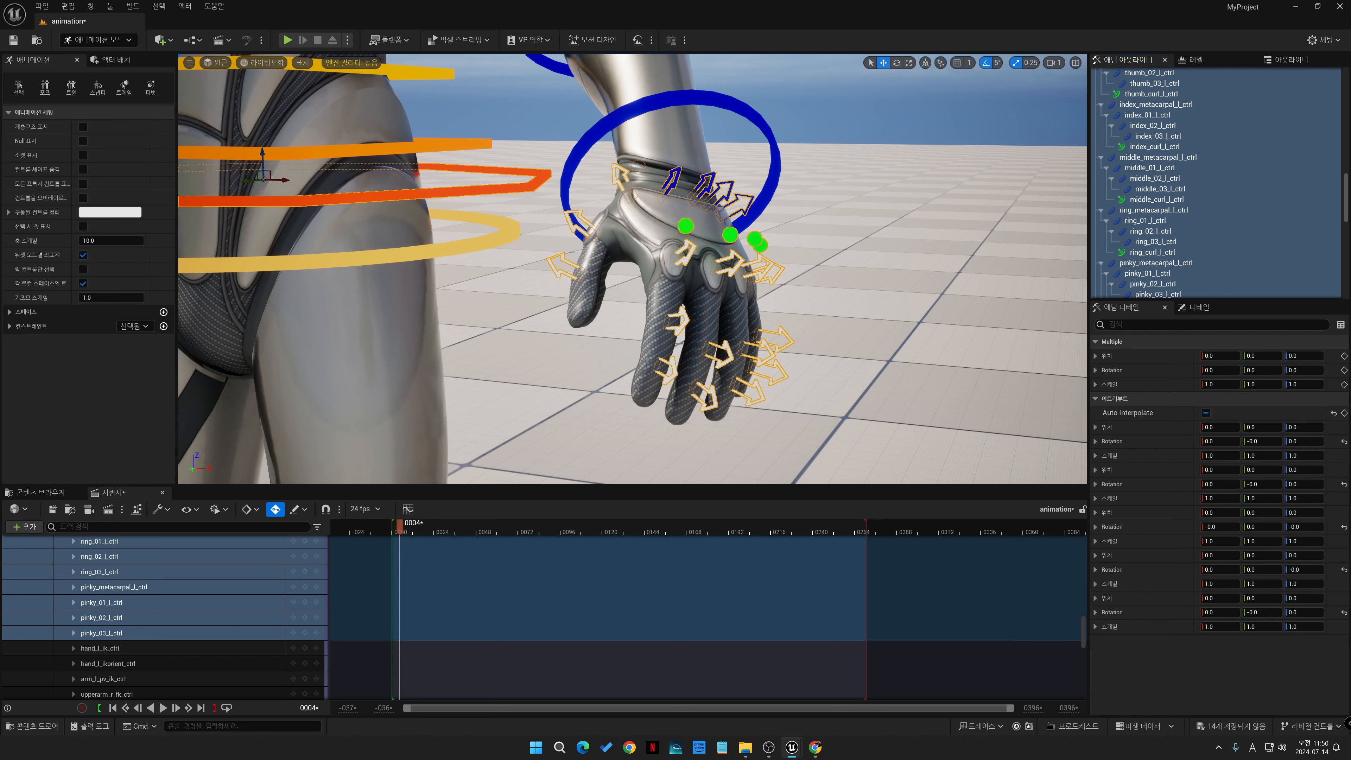
{"action": "scroll", "coordinate": [1217, 181], "scroll_direction": "down", "scroll_amount": 2}
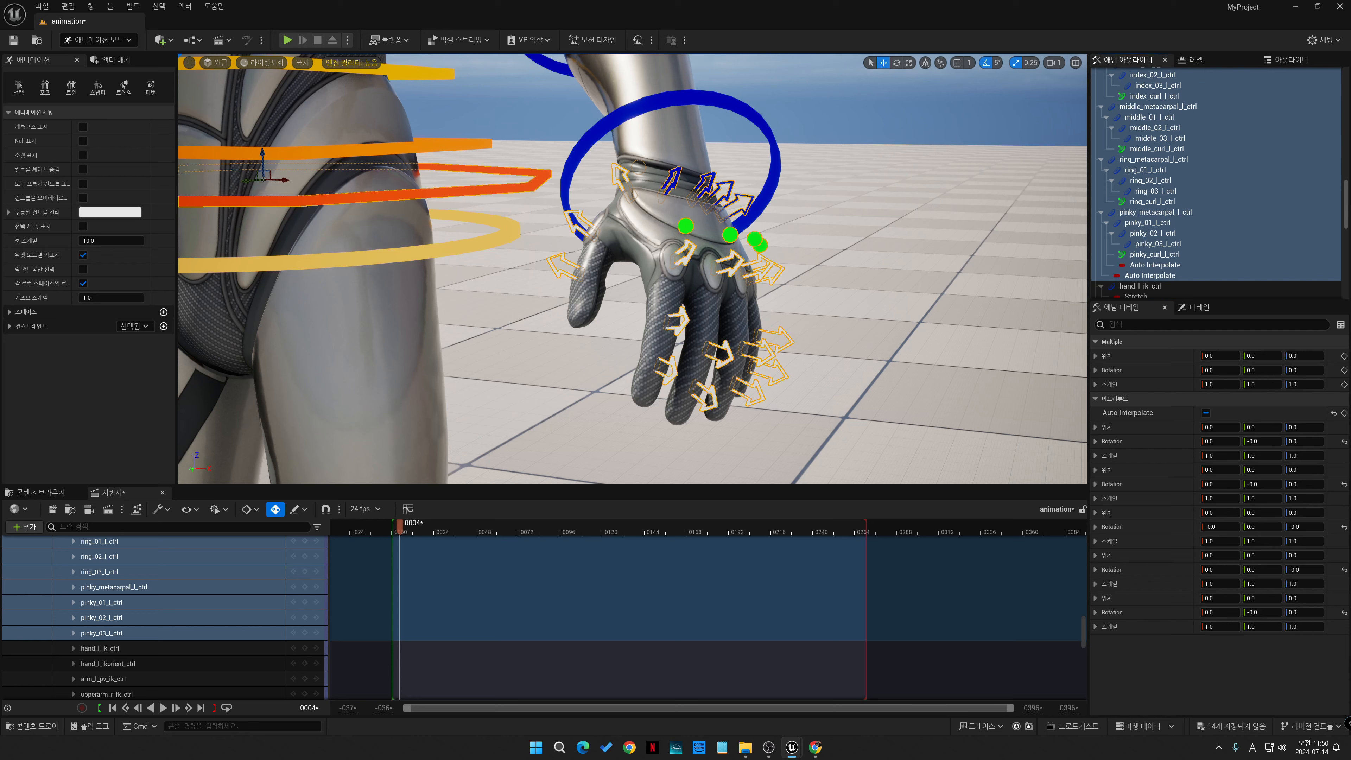
{"action": "scroll", "coordinate": [1217, 227], "scroll_direction": "down", "scroll_amount": 15}
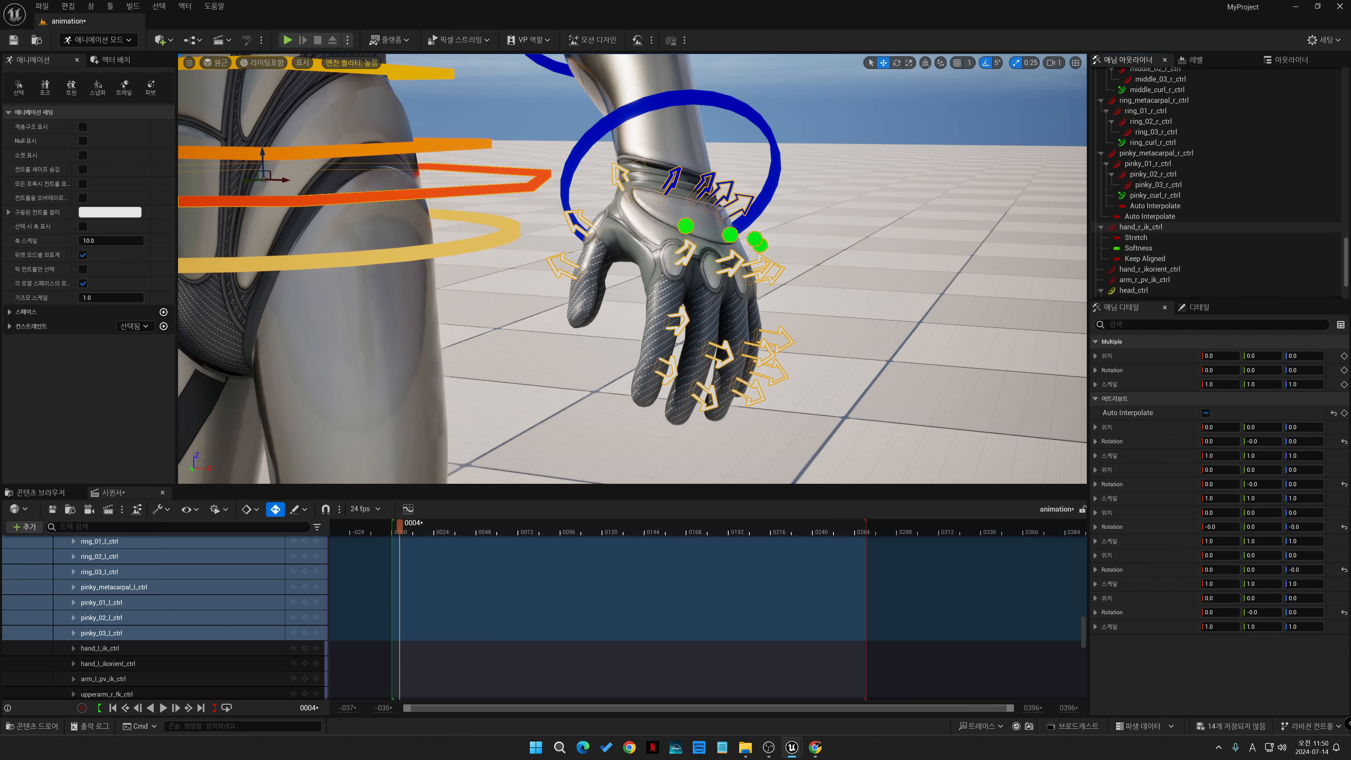
{"action": "scroll", "coordinate": [1218, 227], "scroll_direction": "up", "scroll_amount": 20}
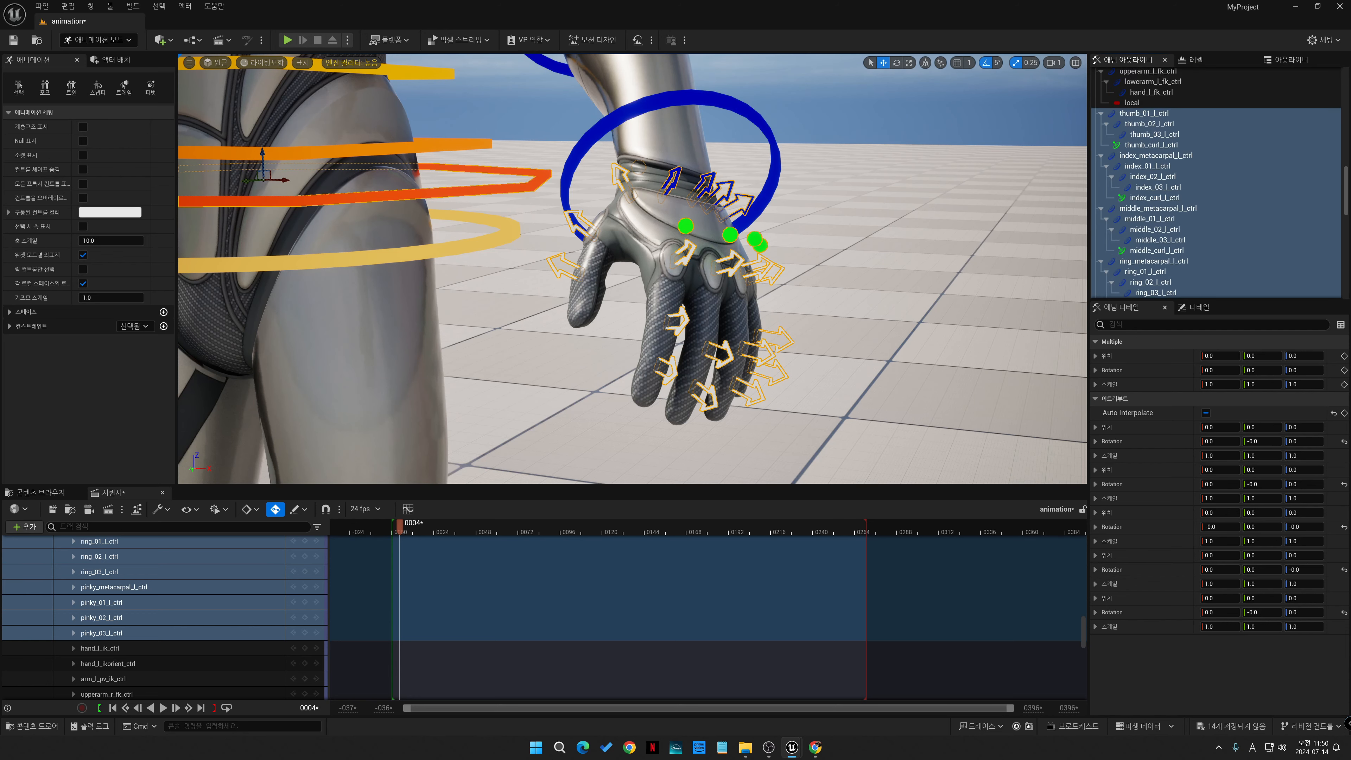
{"action": "scroll", "coordinate": [1218, 226], "scroll_direction": "up", "scroll_amount": 15}
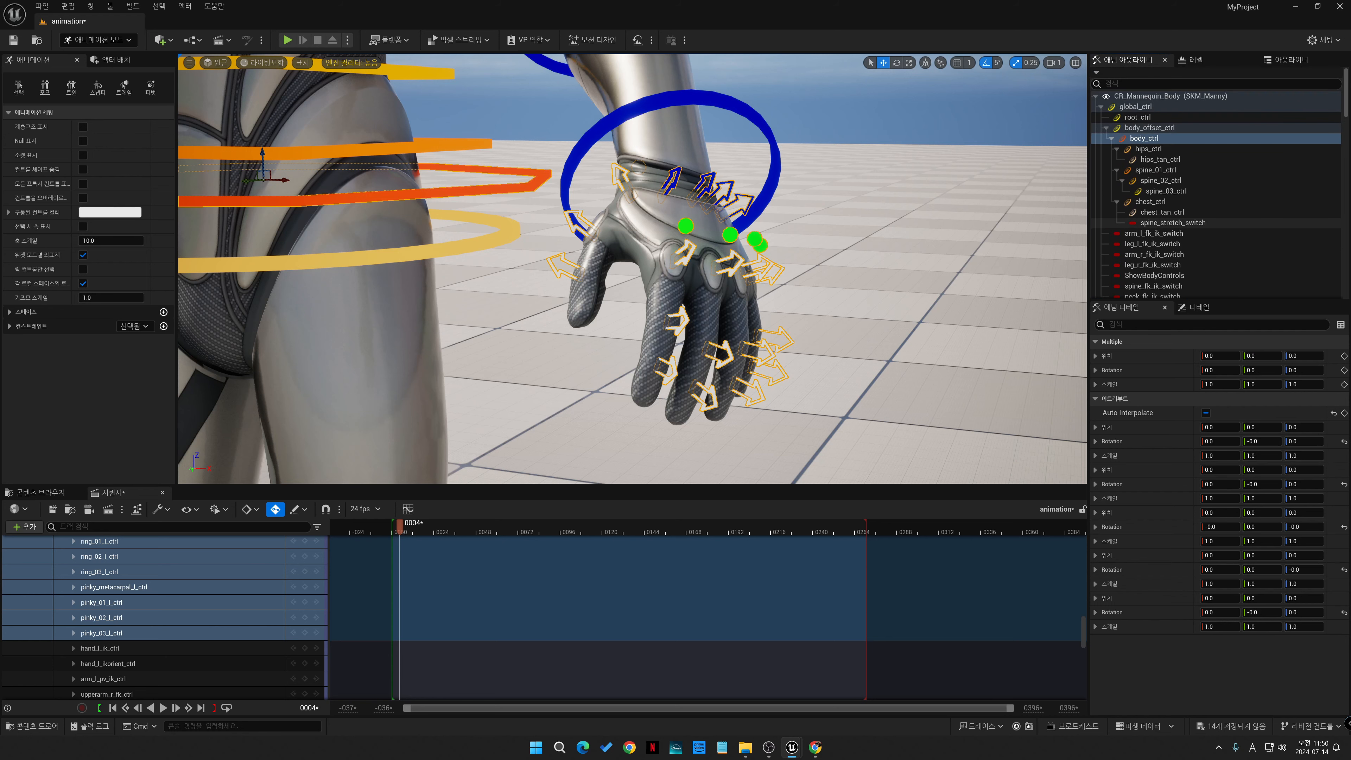
{"action": "scroll", "coordinate": [1218, 227], "scroll_direction": "down", "scroll_amount": 15}
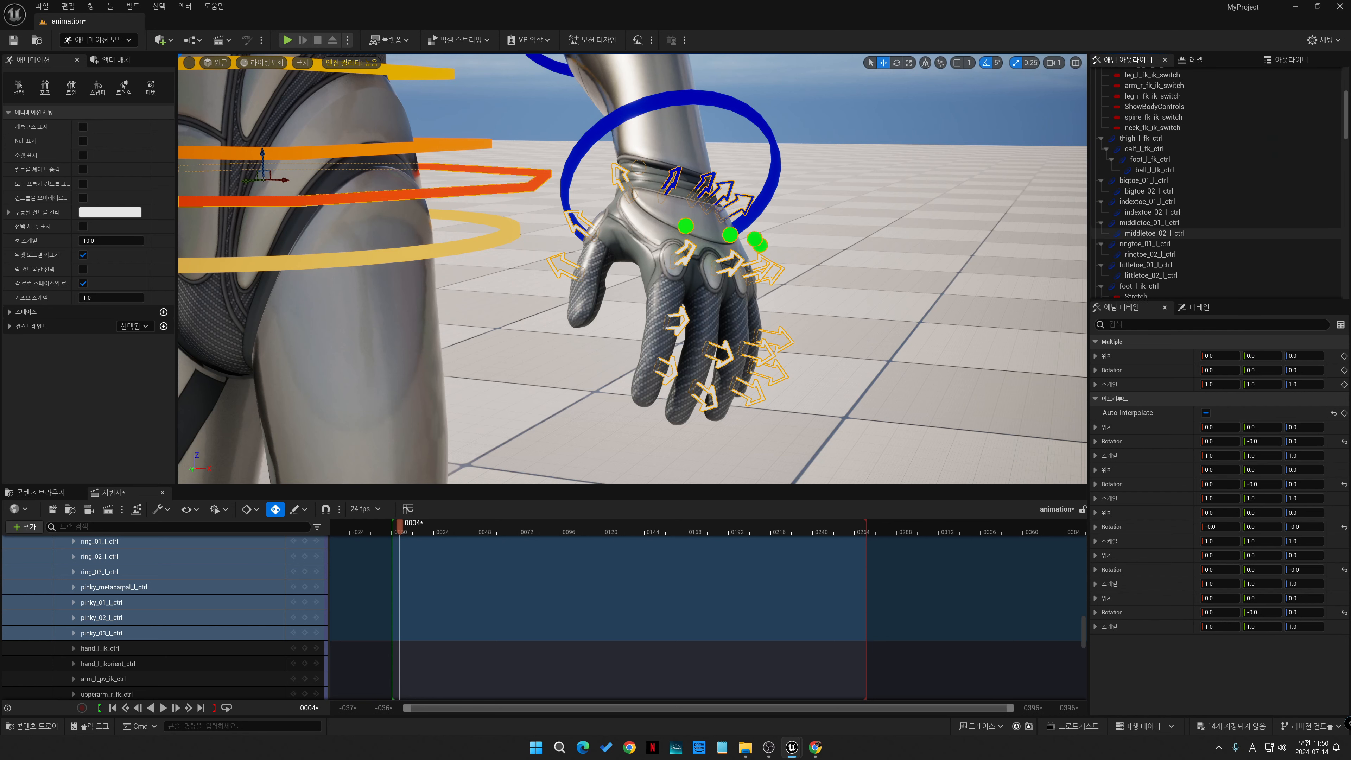
{"action": "scroll", "coordinate": [1218, 234], "scroll_direction": "down", "scroll_amount": 5}
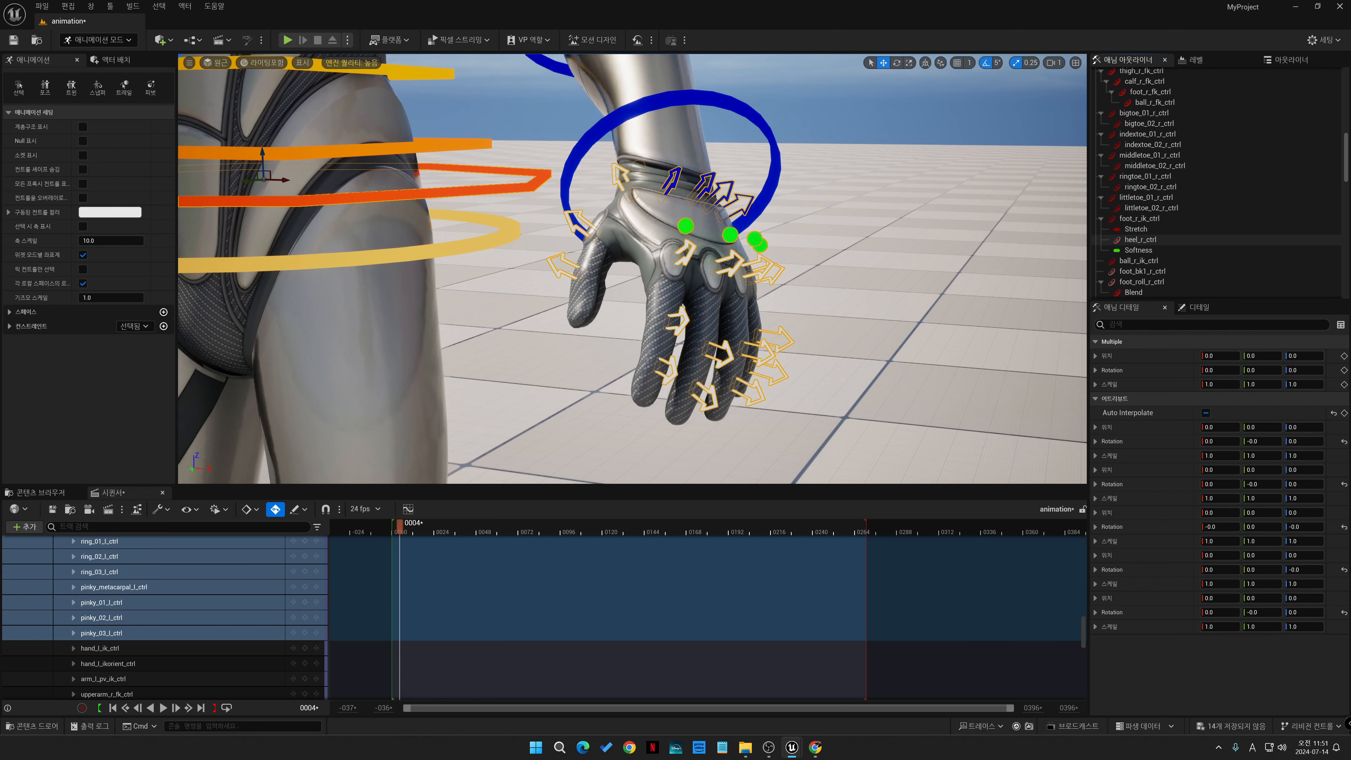
{"action": "scroll", "coordinate": [1218, 239], "scroll_direction": "down", "scroll_amount": 5}
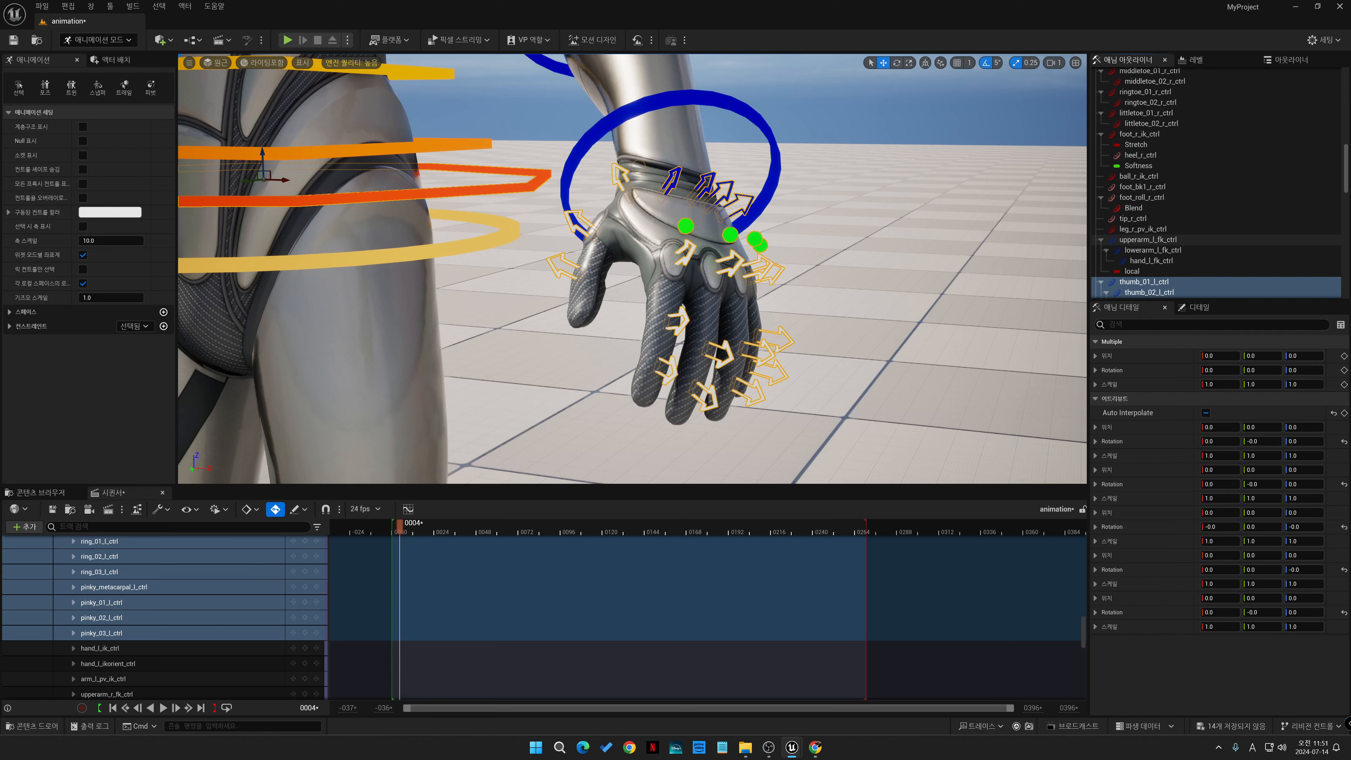
{"action": "scroll", "coordinate": [1218, 239], "scroll_direction": "down", "scroll_amount": 2}
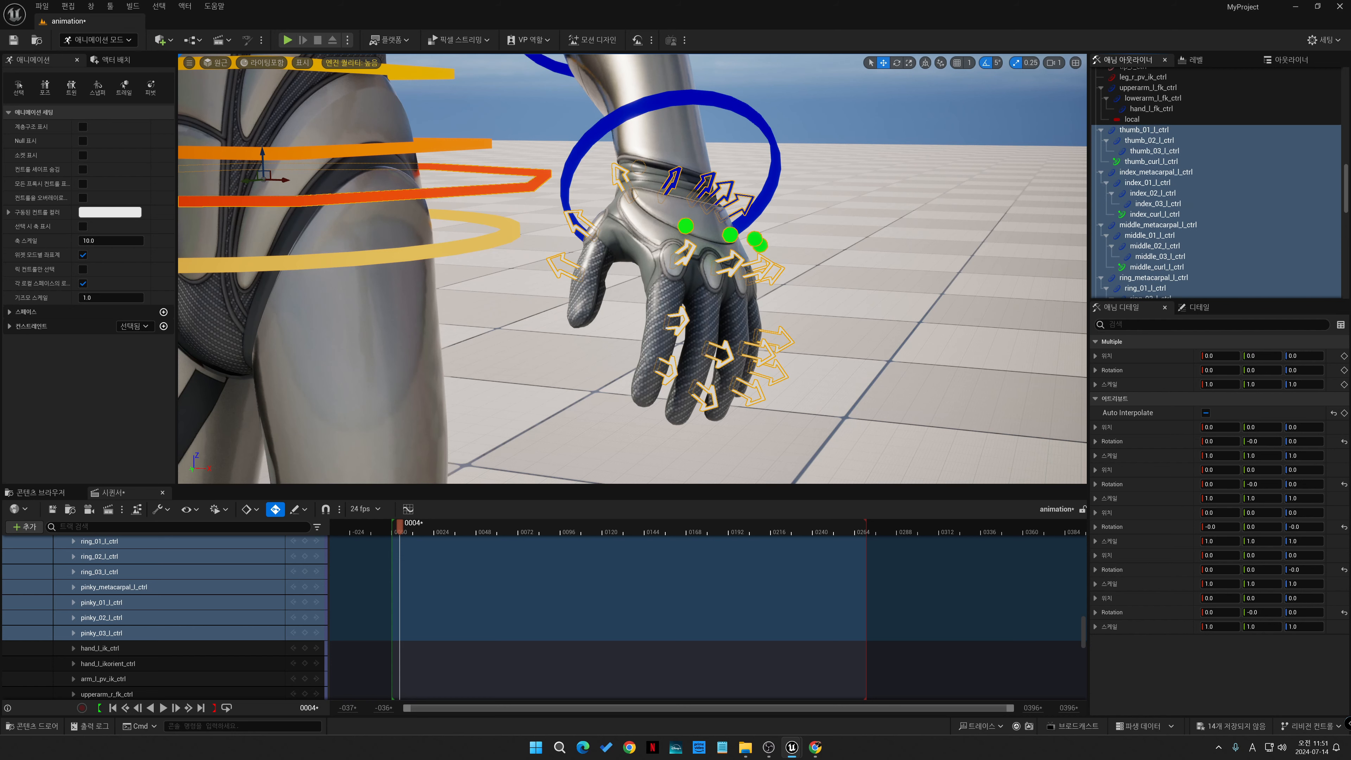
{"action": "scroll", "coordinate": [1218, 240], "scroll_direction": "down", "scroll_amount": 3}
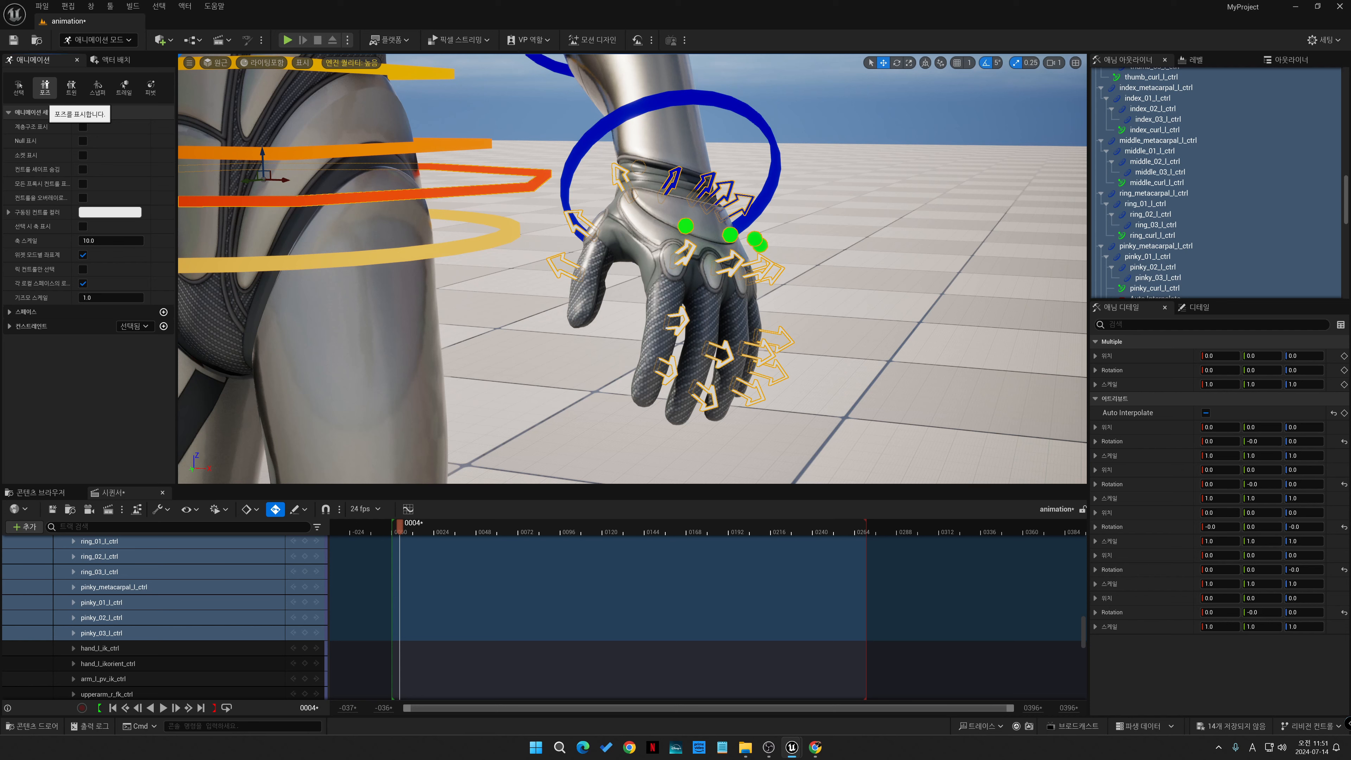
- Create a Control Rig pose asset named hand_base from the selected left-hand controls and move the pose window off the hand
{"action": "left_click", "coordinate": [44, 87]}
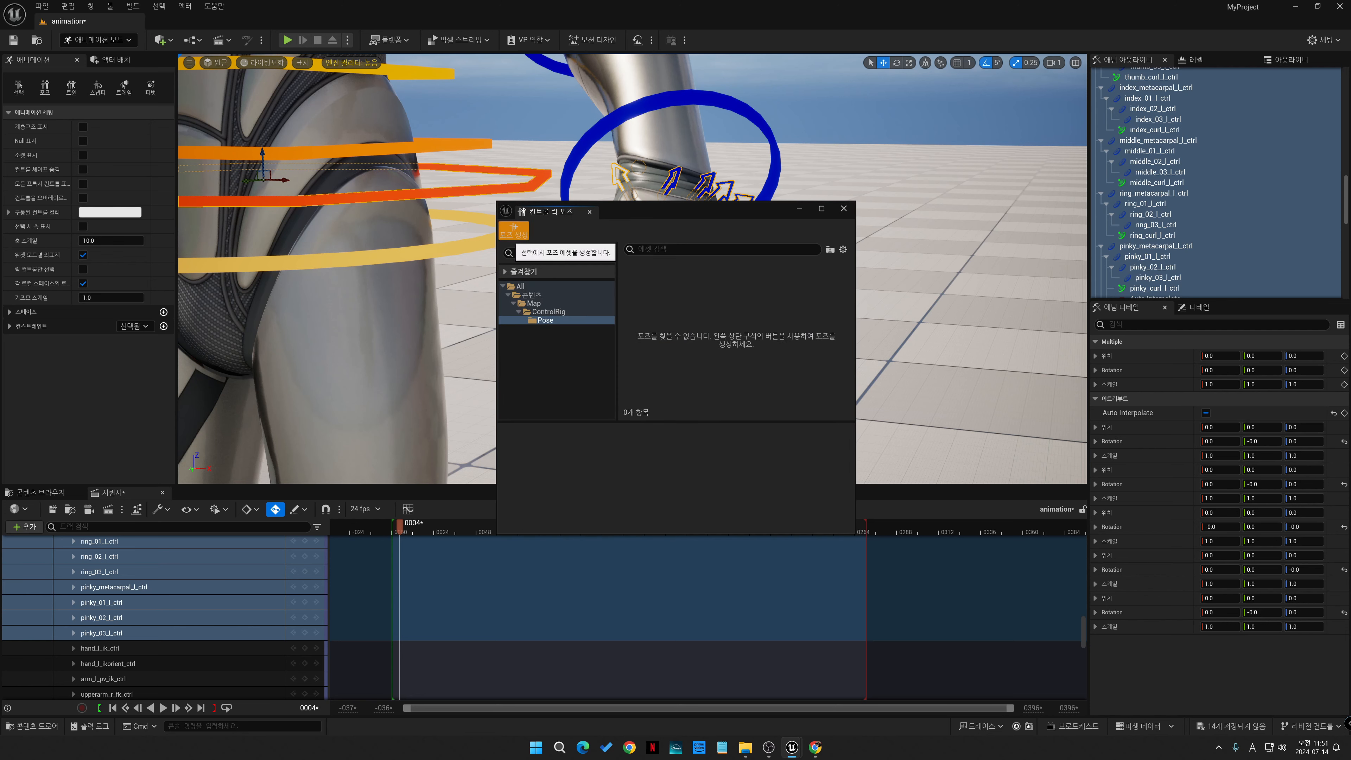
{"action": "left_click", "coordinate": [513, 230]}
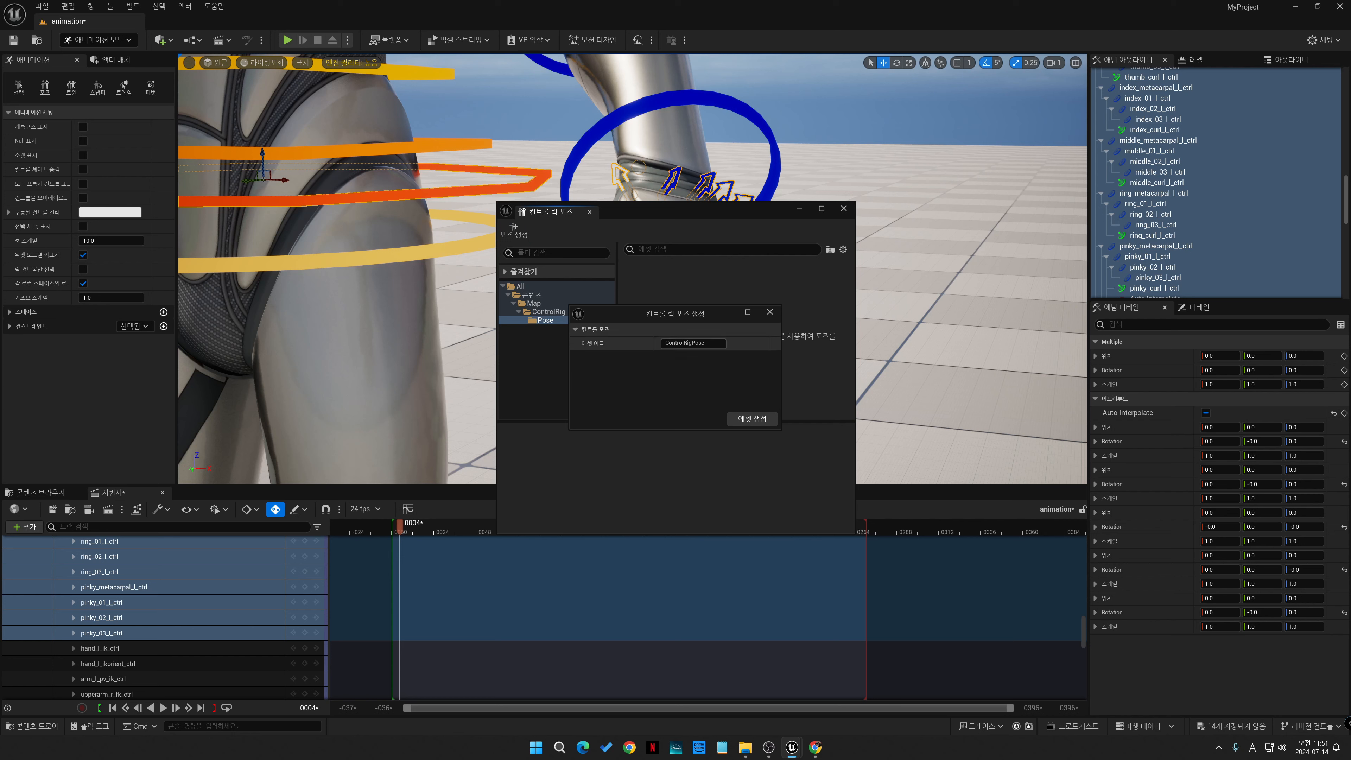
{"action": "type", "text": "hand_base"}
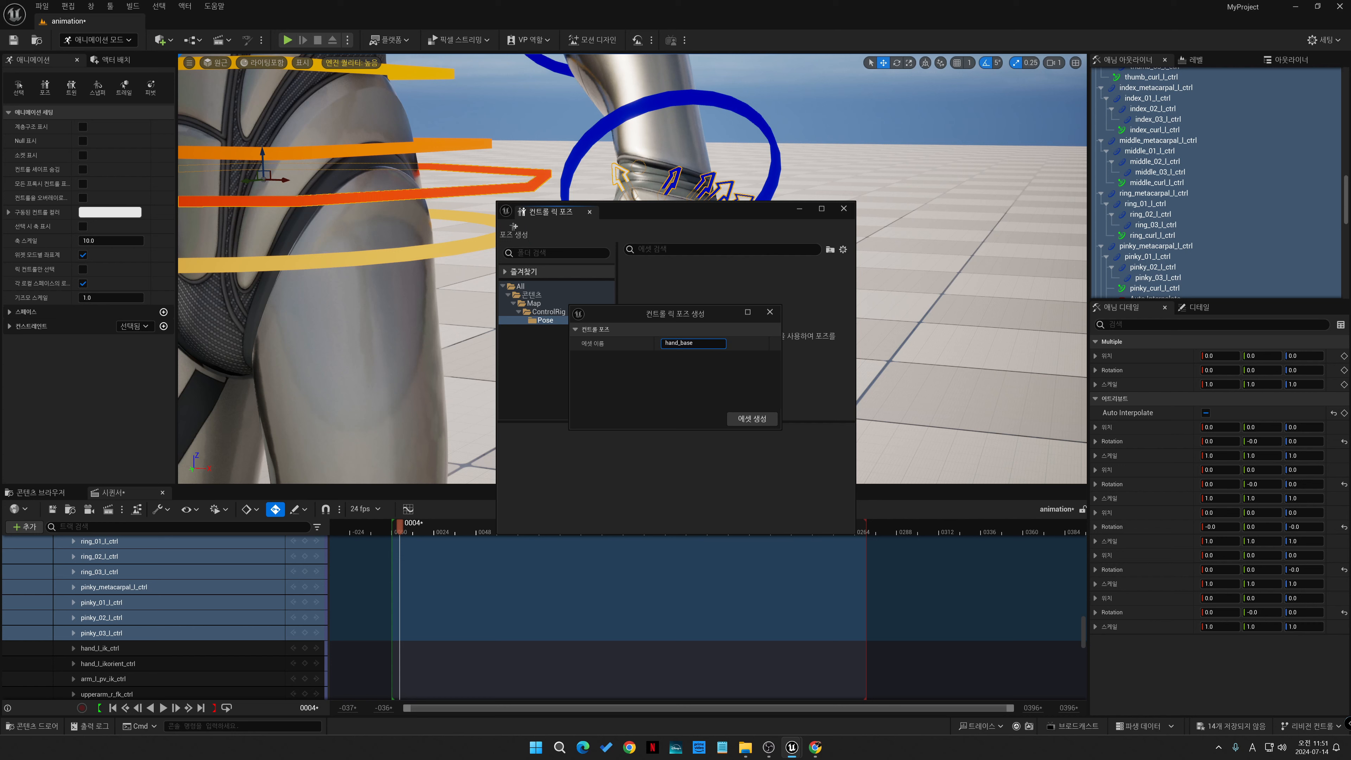
{"action": "left_click", "coordinate": [752, 419]}
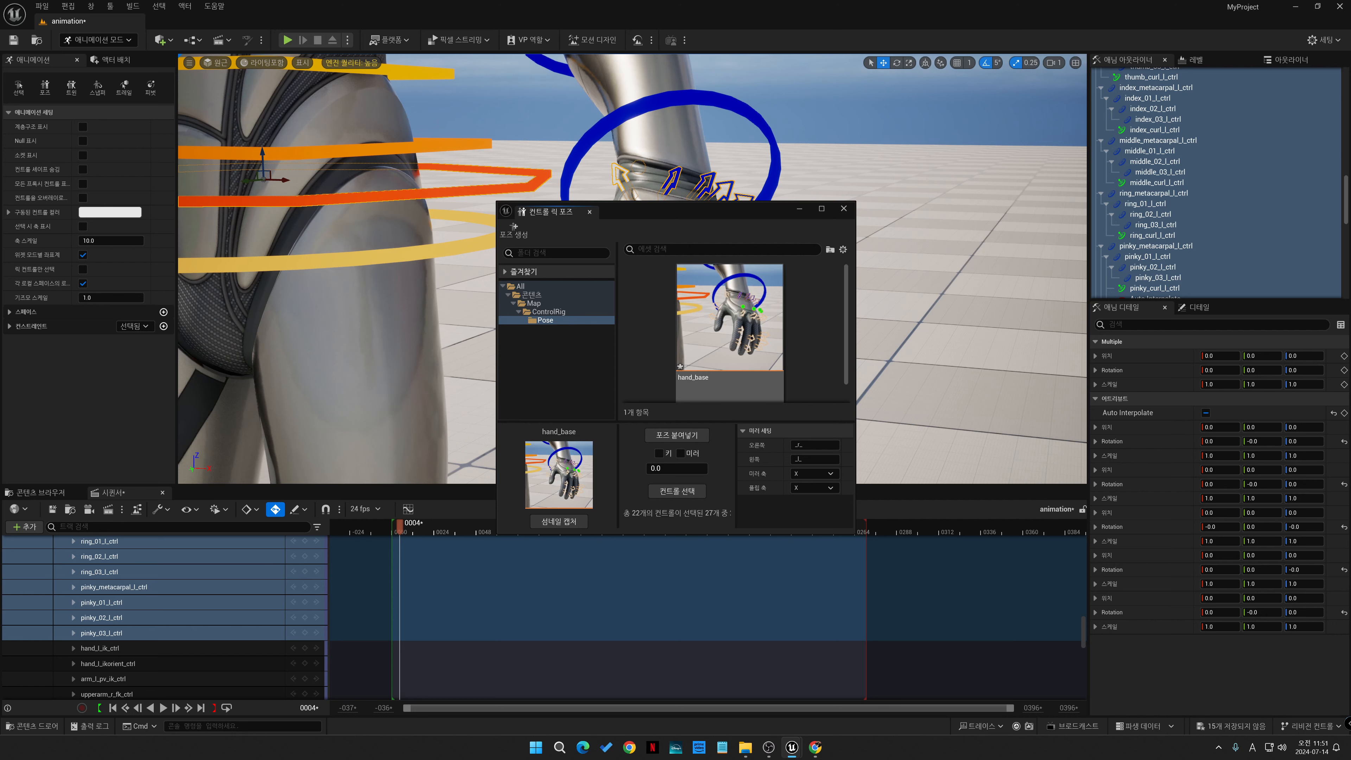
{"action": "left_click_drag", "start_coordinate": [733, 211], "coordinate": [222, 174]}
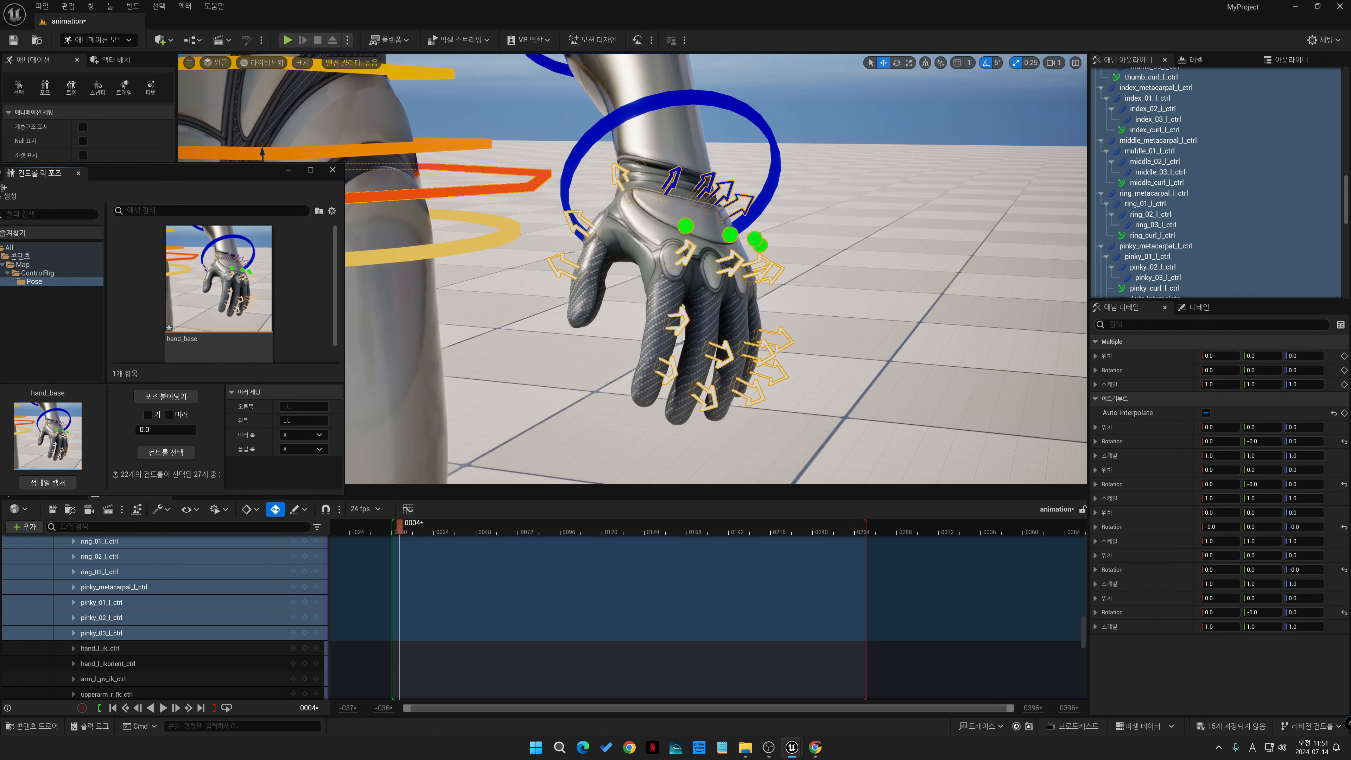
- Rotate the left pinky curl control 5° about Z
{"action": "left_click", "coordinate": [684, 253]}
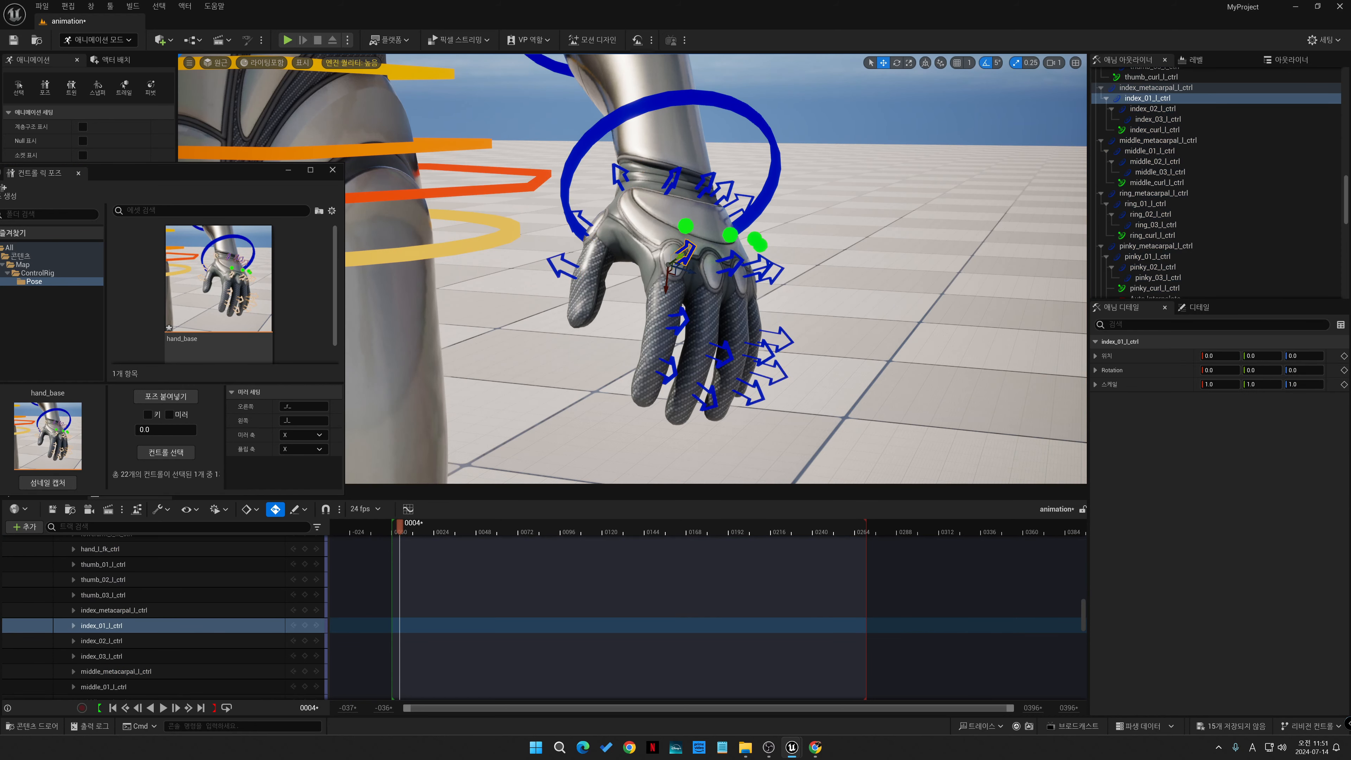
{"action": "key", "text": "e"}
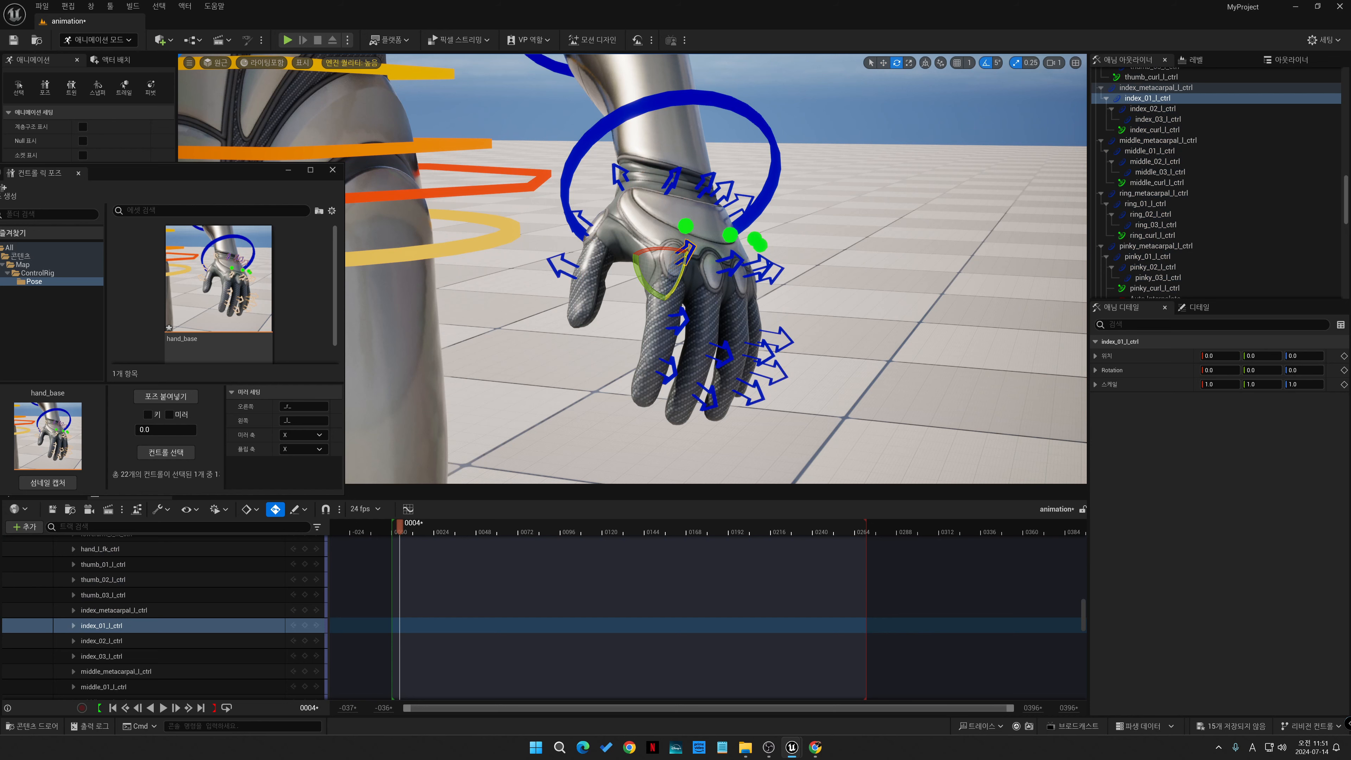
{"action": "left_click", "coordinate": [761, 245]}
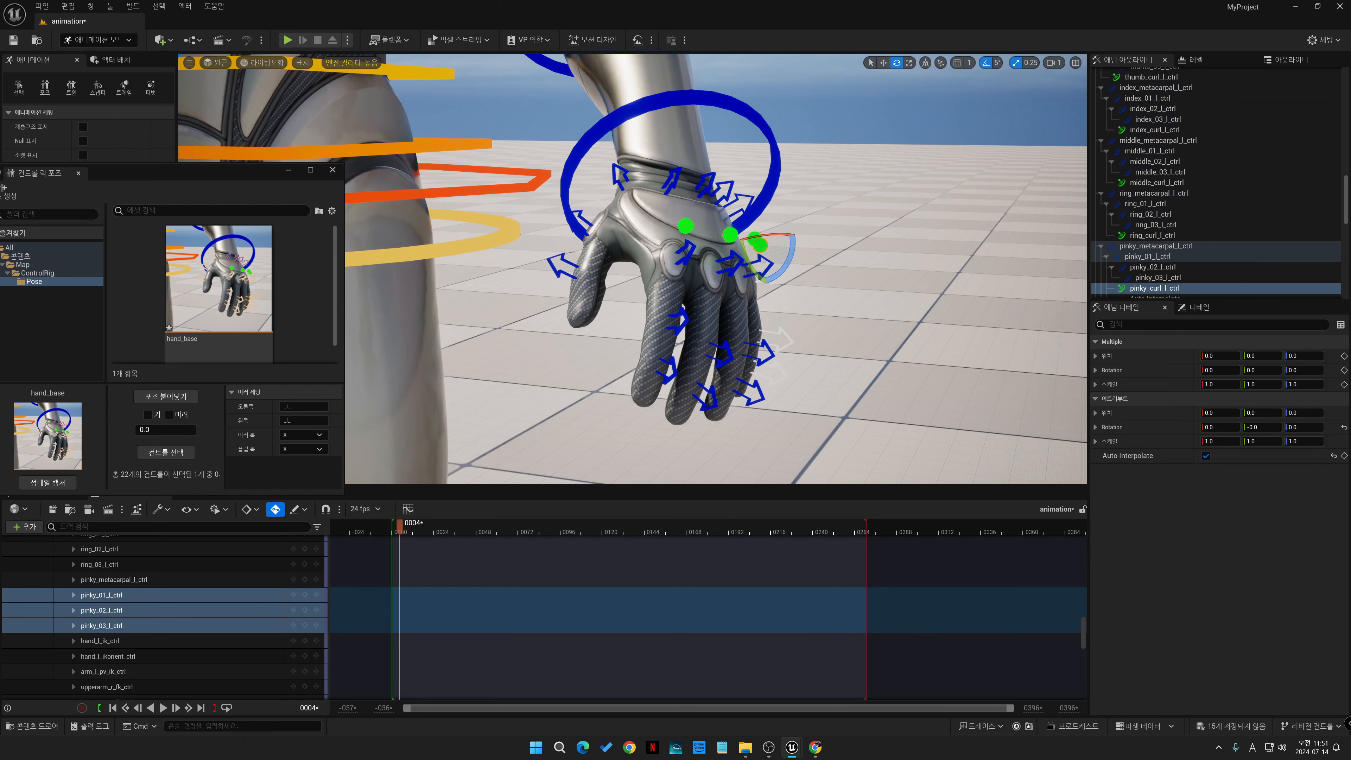
{"action": "left_click_drag", "start_coordinate": [744, 274], "coordinate": [751, 277]}
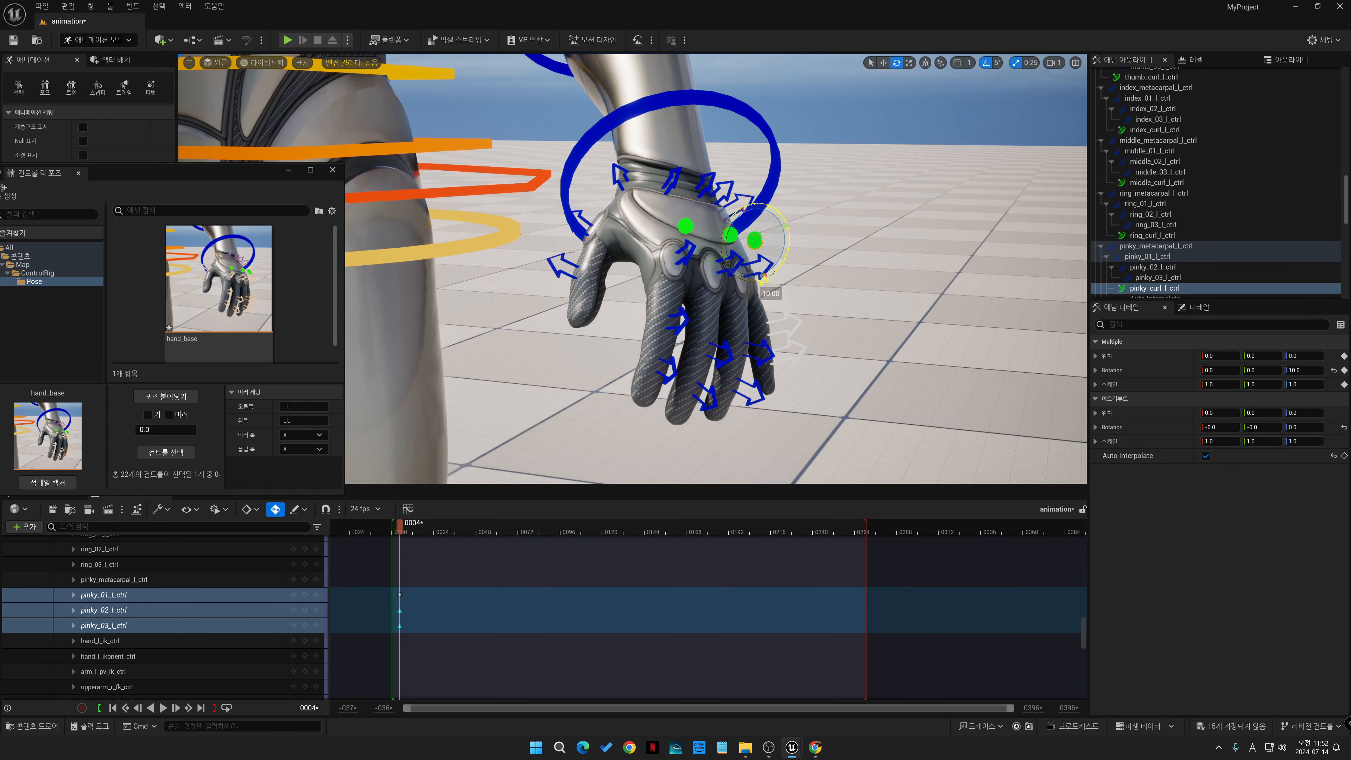
- Rotate the left pinky metacarpal control to 45° and the middle metacarpal control to 20° about Z
{"action": "key", "text": "3"}
{"action": "key", "text": "4"}
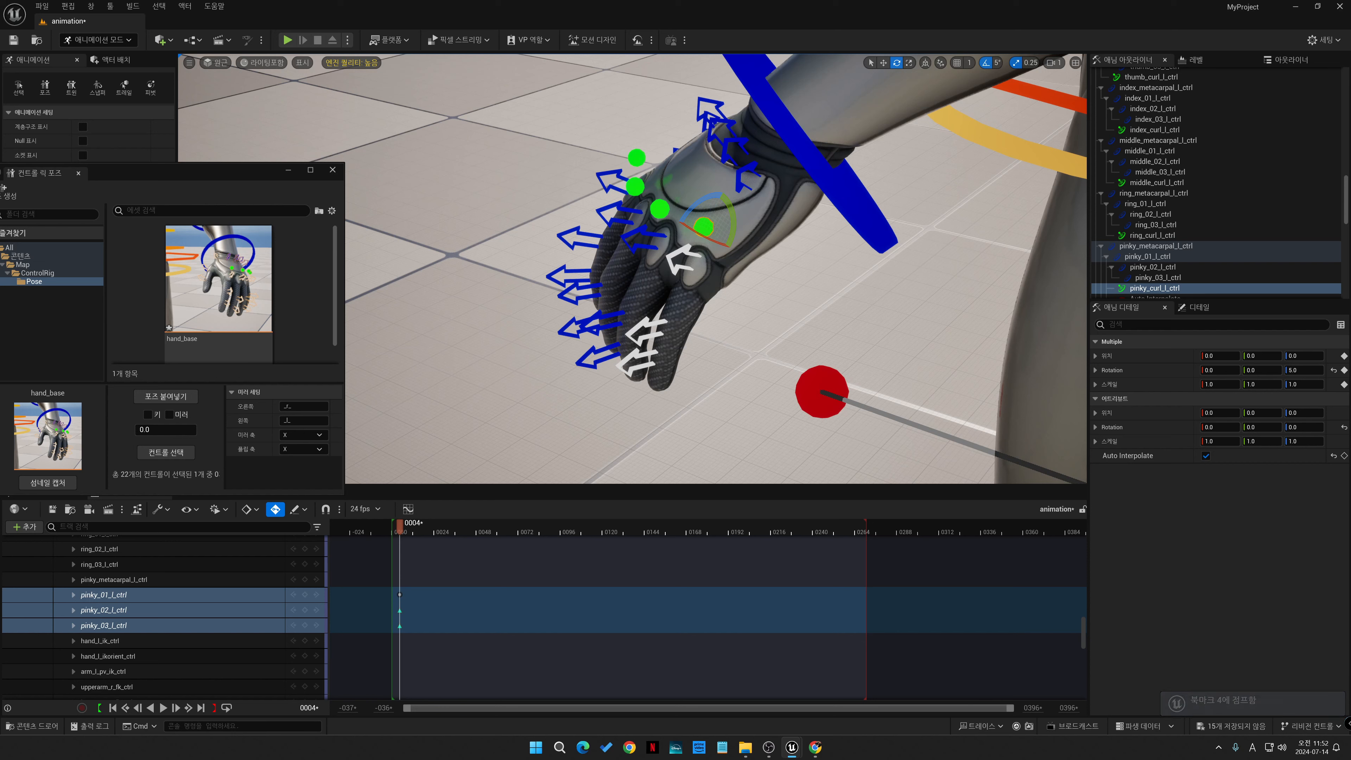
{"action": "left_click", "coordinate": [741, 179]}
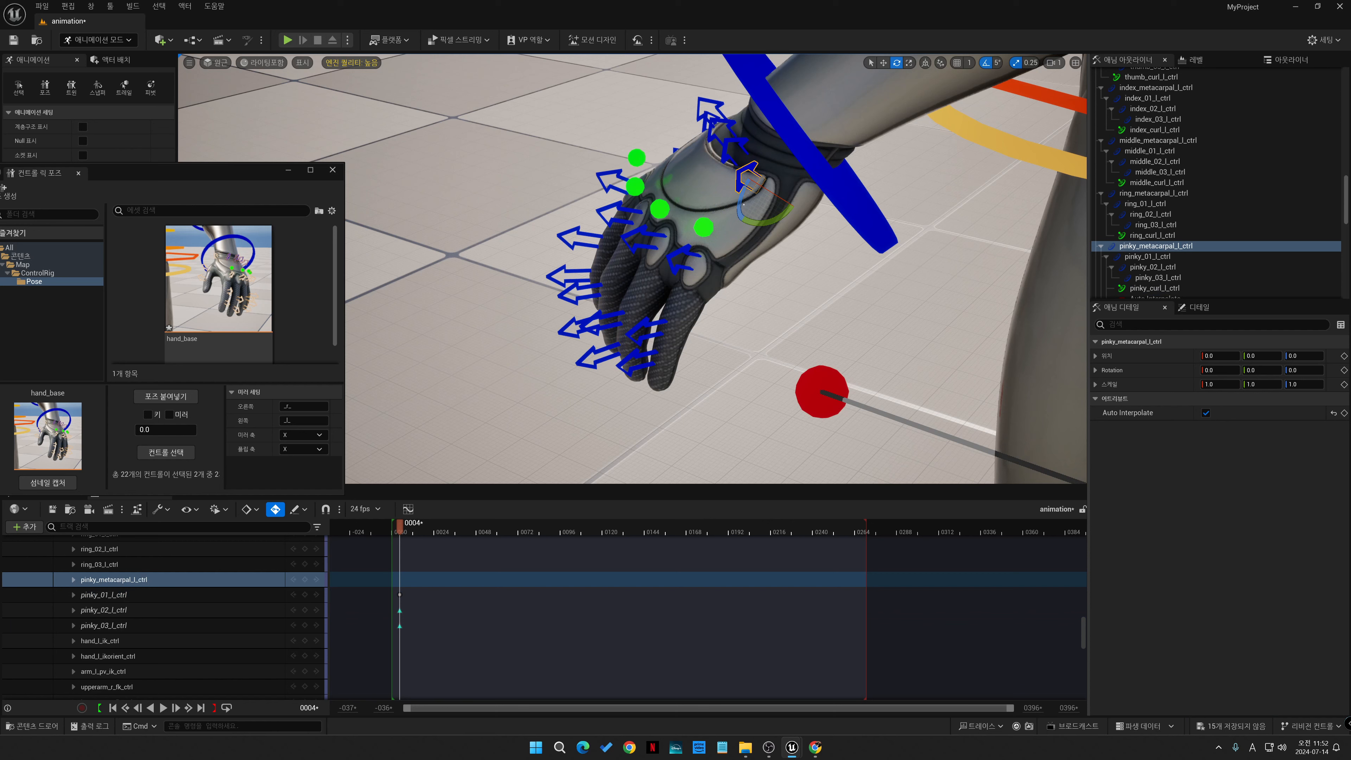
{"action": "mouse_move", "coordinate": [746, 196]}
{"action": "left_mouse_down"}
{"action": "mouse_move", "coordinate": [724, 241]}
{"action": "mouse_move", "coordinate": [739, 212]}
{"action": "mouse_move", "coordinate": [728, 215]}
{"action": "left_mouse_up"}
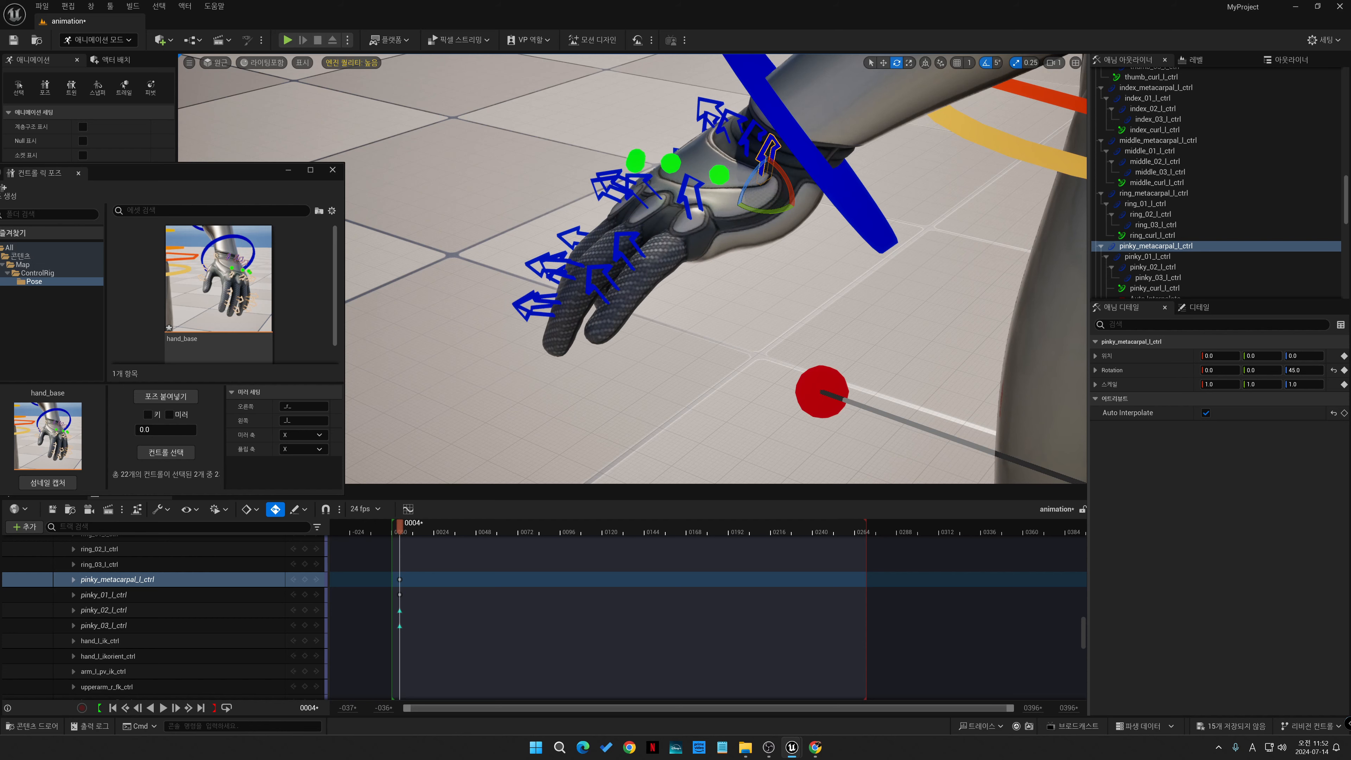
{"action": "left_click", "coordinate": [732, 118]}
{"action": "left_click_drag", "start_coordinate": [711, 156], "coordinate": [708, 171]}
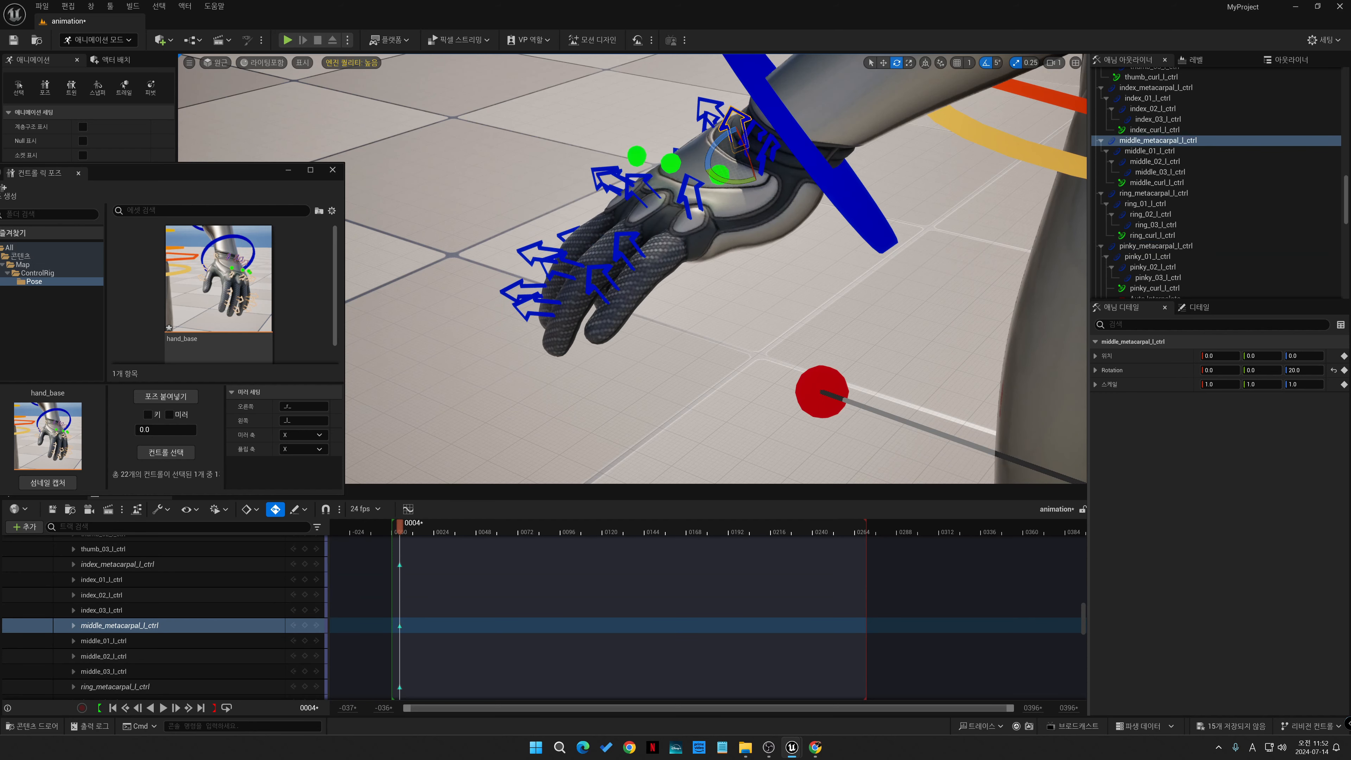
- Rotate the left middle metacarpal control back toward the index finger and bring the pinky metacarpal control to 35° about Z
{"action": "key", "text": "3"}
{"action": "key", "text": "2"}
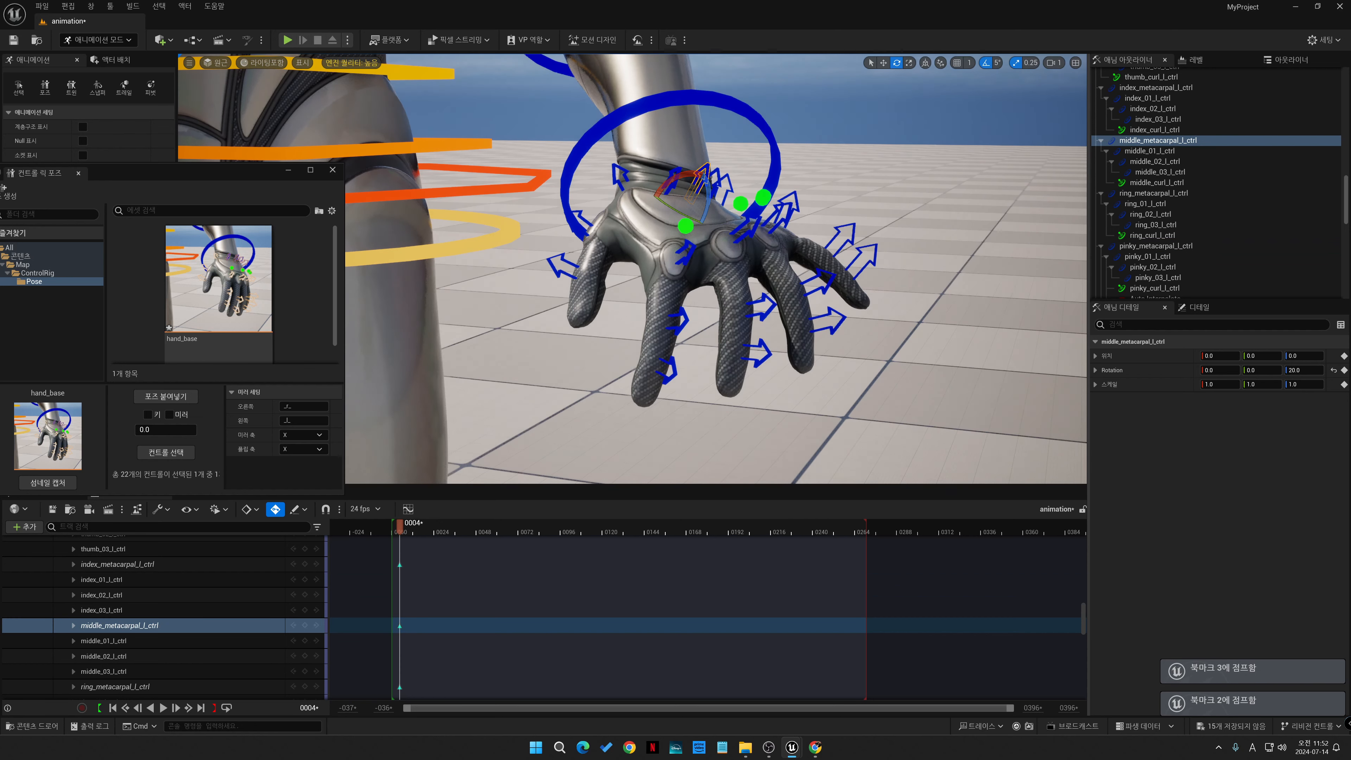
{"action": "left_click_drag", "start_coordinate": [707, 209], "coordinate": [730, 259]}
{"action": "left_click", "coordinate": [727, 183]}
{"action": "left_click", "coordinate": [727, 182]}
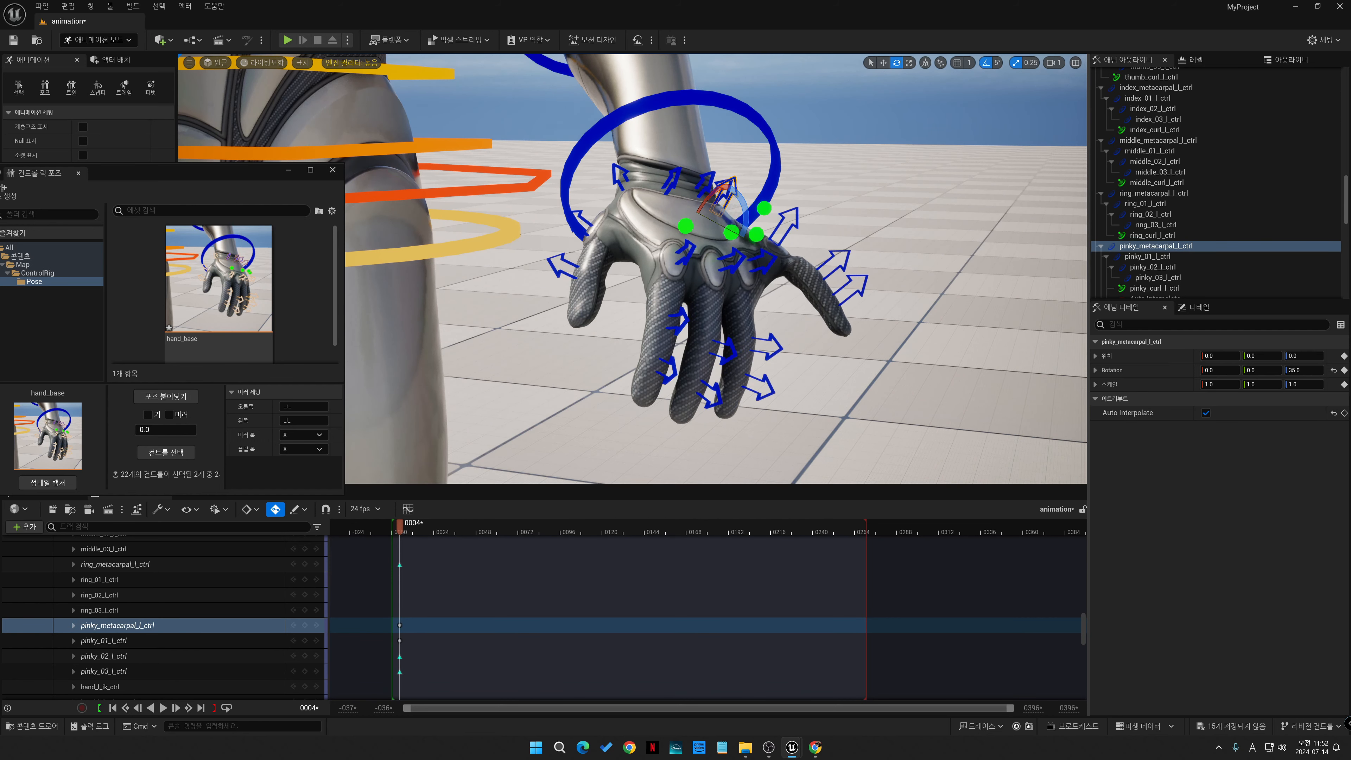
- Reduce the left pinky metacarpal control's Z rotation to 15° and check the hand from the bookmarked views
{"action": "key", "text": "3"}
{"action": "key", "text": "2"}
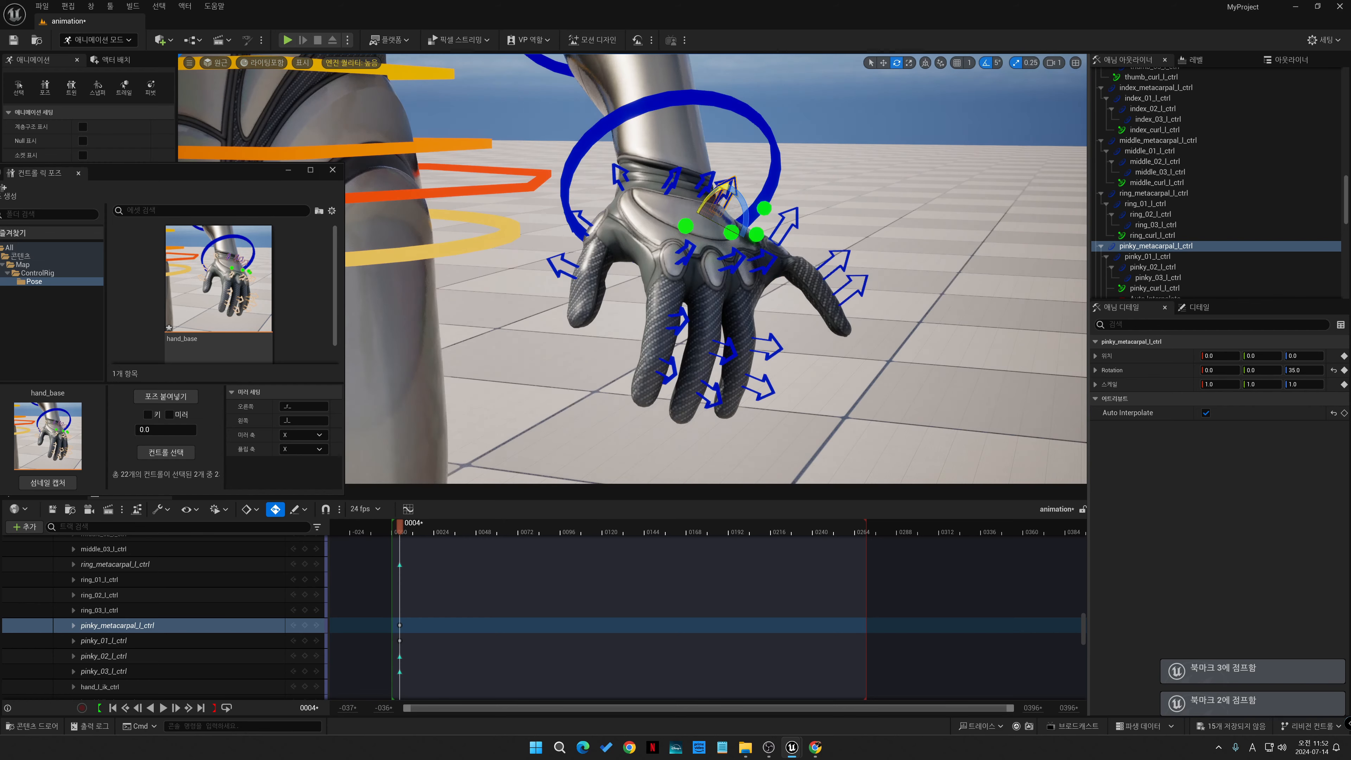
{"action": "key", "text": "1"}
{"action": "key", "text": "2"}
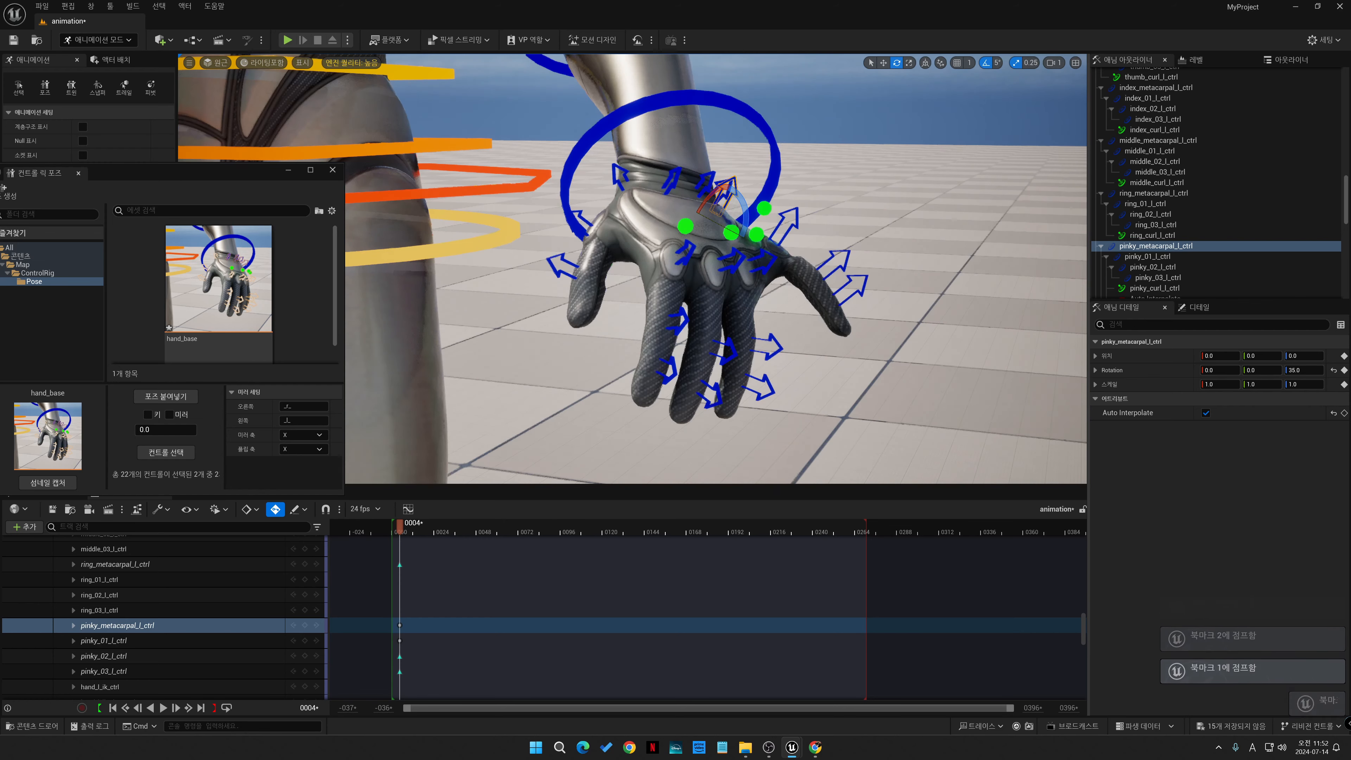
{"action": "key", "text": "4"}
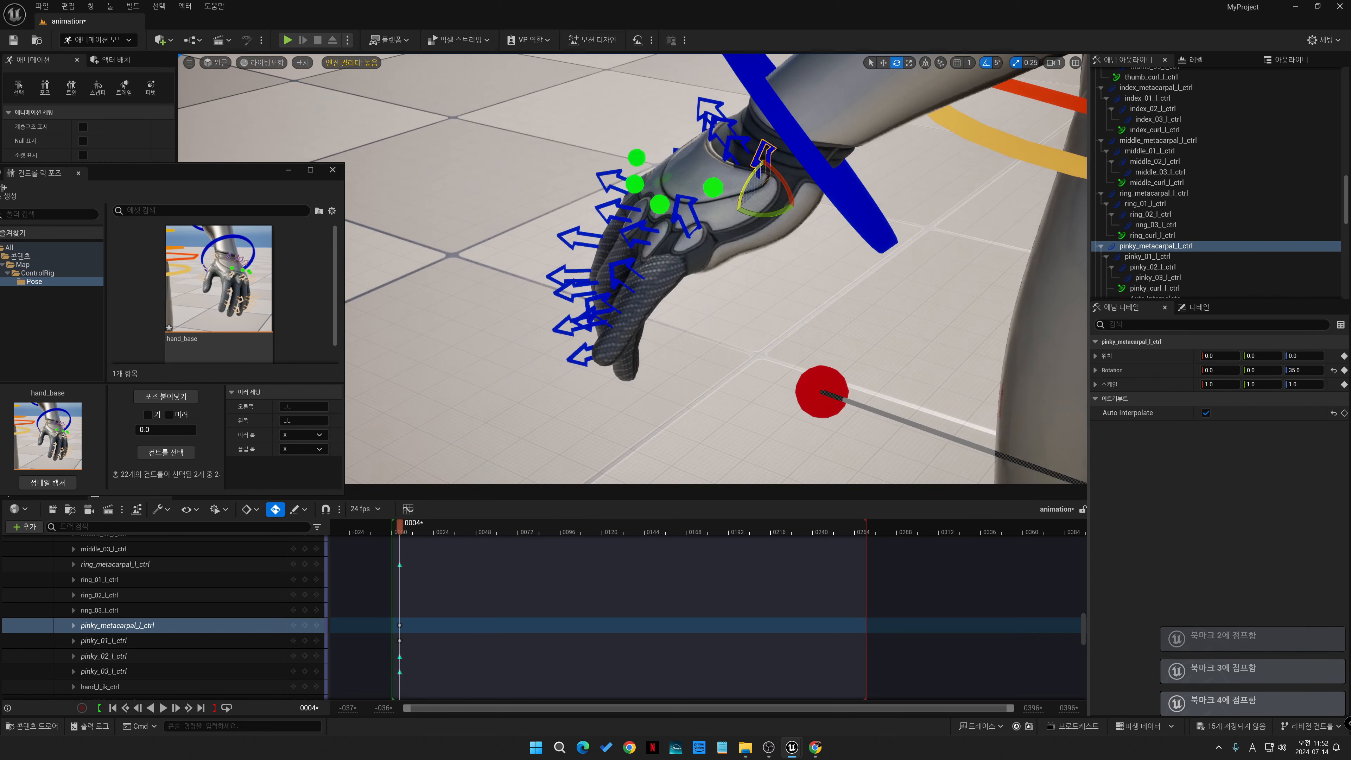
{"action": "left_click_drag", "start_coordinate": [739, 205], "coordinate": [737, 220]}
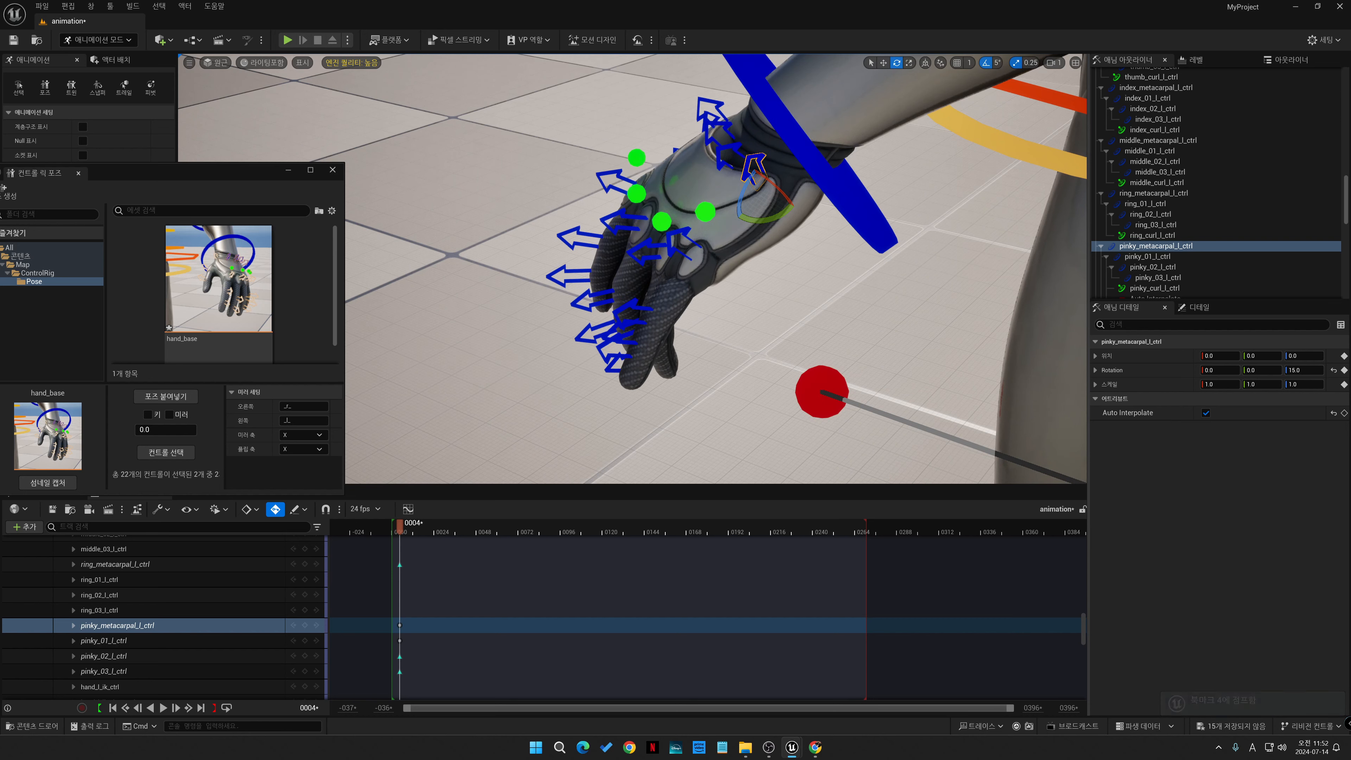
{"action": "key", "text": "4"}
{"action": "key", "text": "3"}
{"action": "key", "text": "2"}
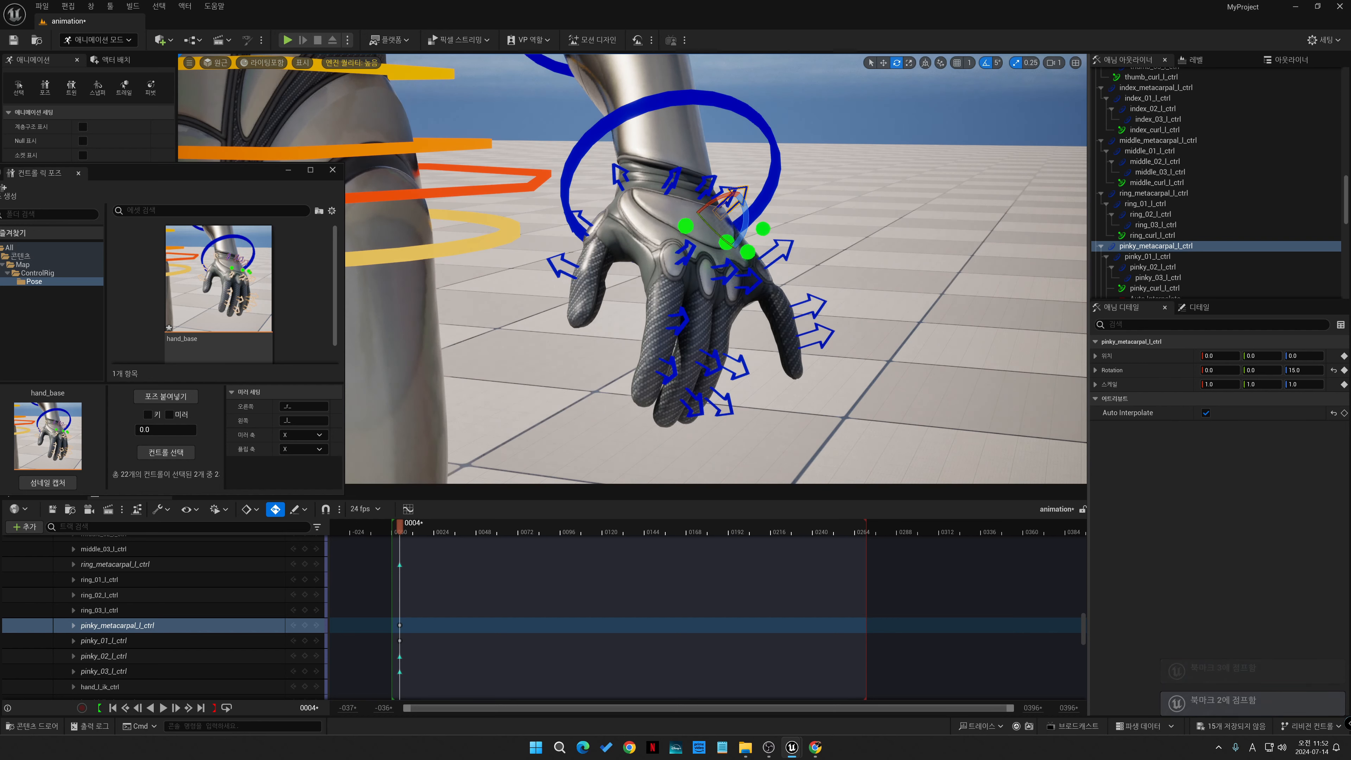
- Undo the latest changes made to the left-hand finger controls
{"action": "left_click", "coordinate": [784, 255]}
{"action": "key", "text": "ctrl+z"}
{"action": "key", "text": "ctrl+z"}
{"action": "key", "text": "ctrl+z"}
{"action": "key", "text": "ctrl+z"}
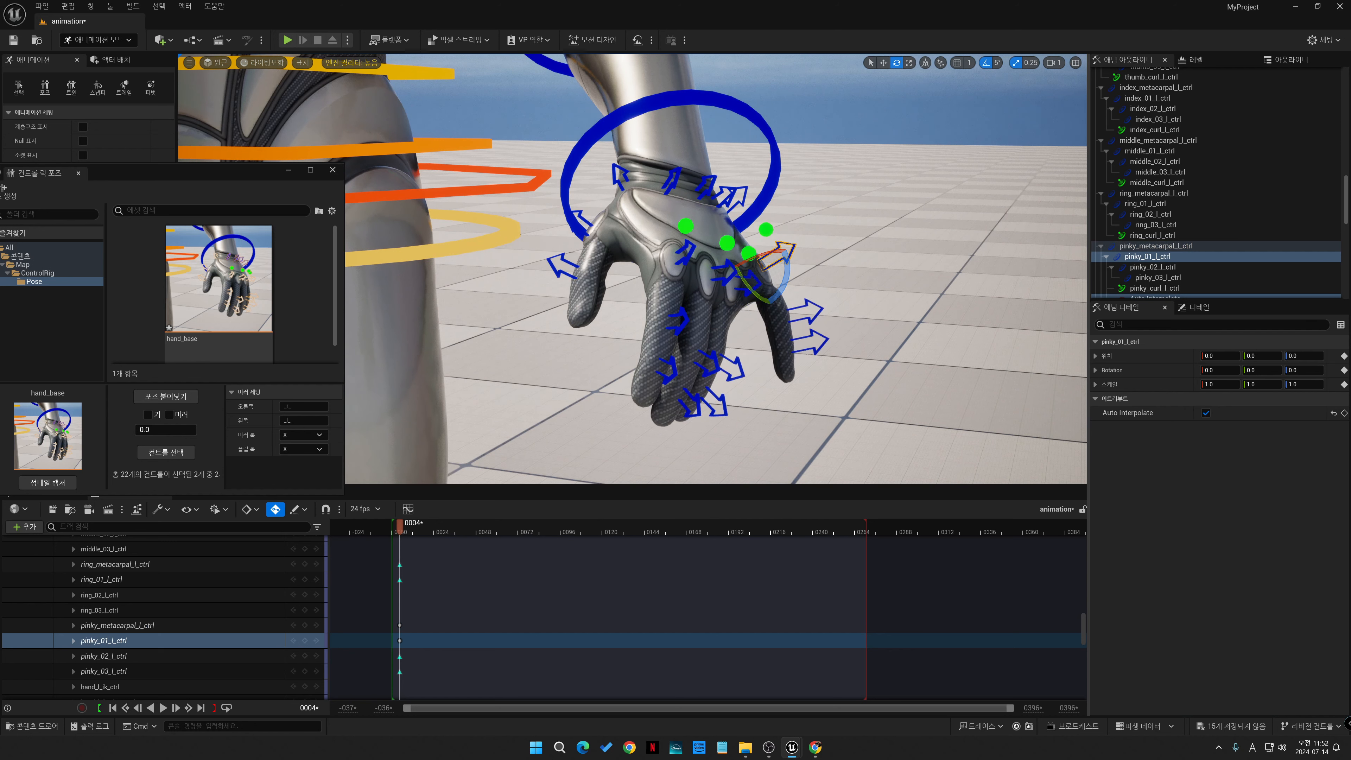
- Curl the left pinky by rotating its curl control
{"action": "left_click", "coordinate": [765, 229]}
{"action": "left_click_drag", "start_coordinate": [795, 239], "coordinate": [791, 253]}
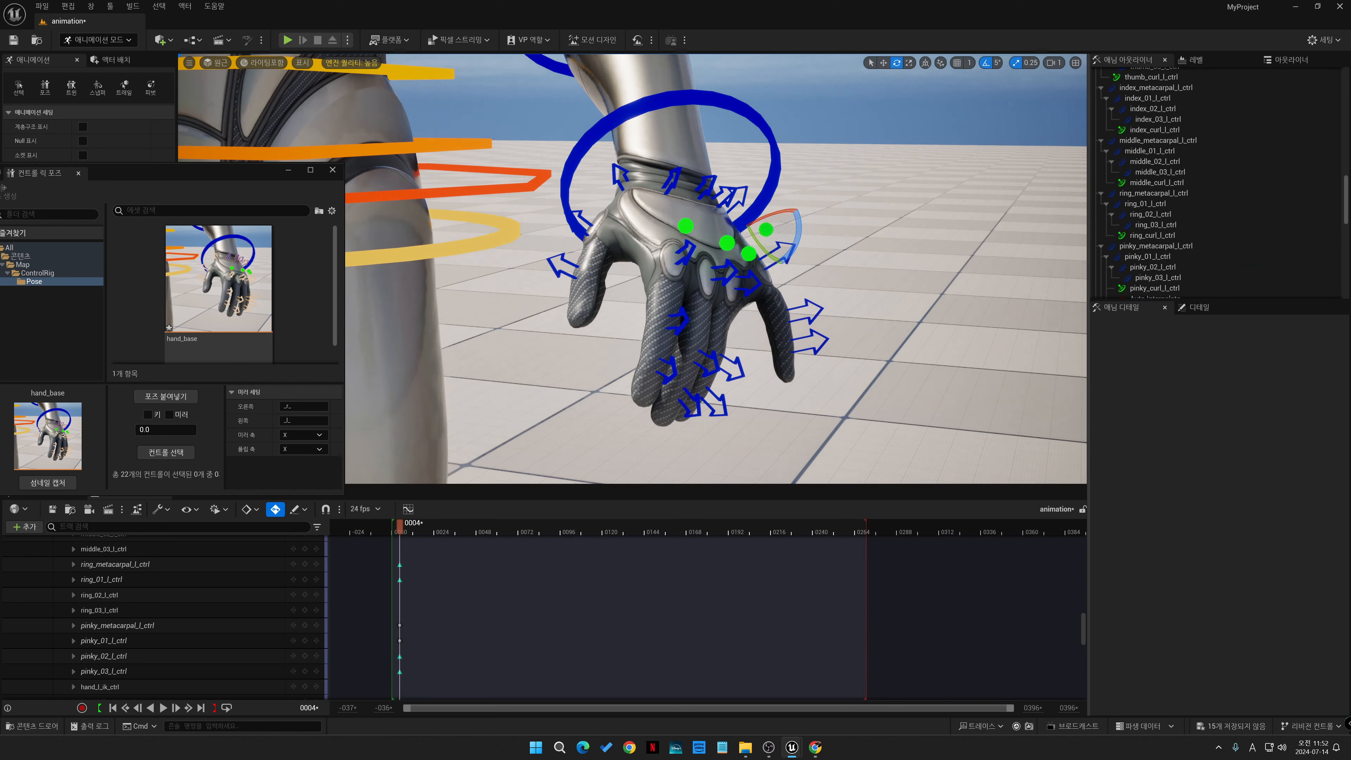
{"action": "left_click", "coordinate": [782, 256]}
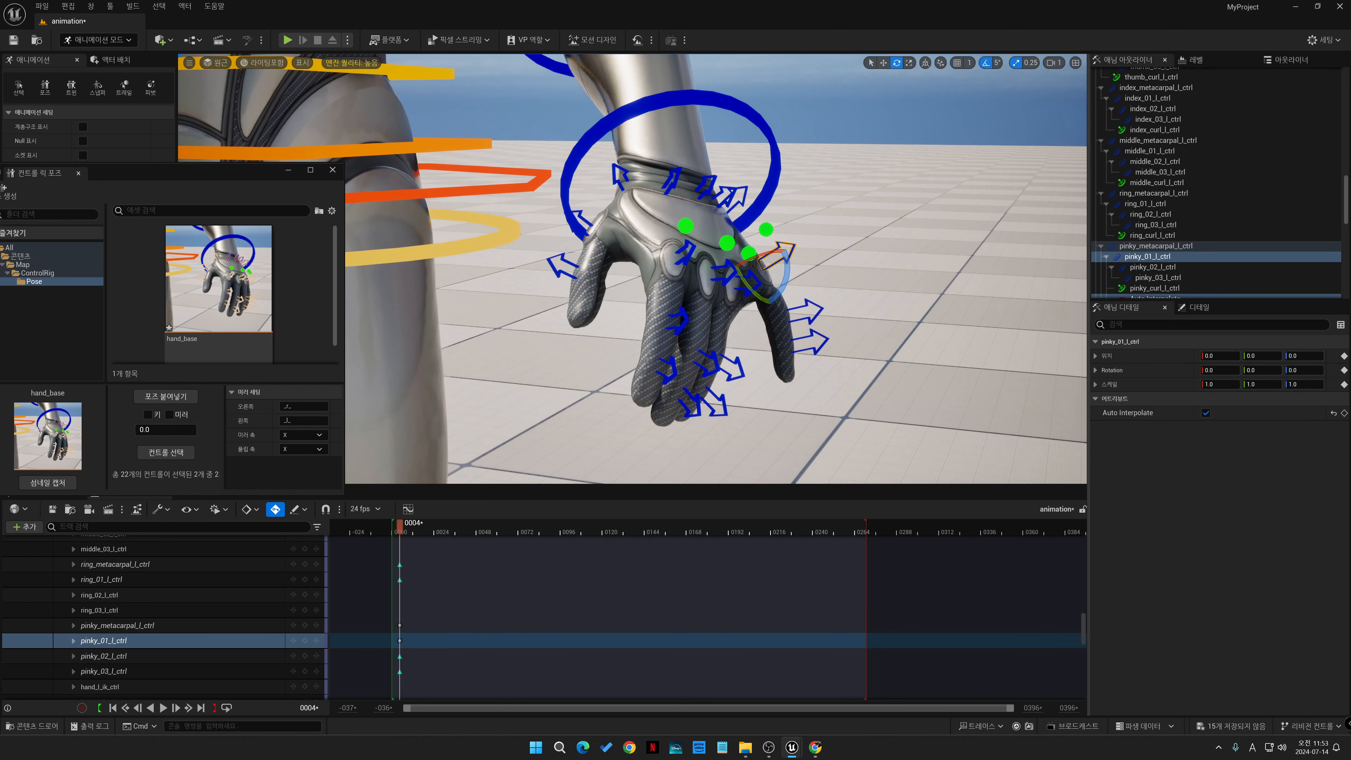
{"action": "left_click", "coordinate": [766, 230]}
{"action": "mouse_move", "coordinate": [796, 242]}
{"action": "left_mouse_down"}
{"action": "mouse_move", "coordinate": [790, 258]}
{"action": "mouse_move", "coordinate": [796, 205]}
{"action": "mouse_move", "coordinate": [787, 276]}
{"action": "mouse_move", "coordinate": [798, 249]}
{"action": "mouse_move", "coordinate": [789, 264]}
{"action": "left_mouse_up"}
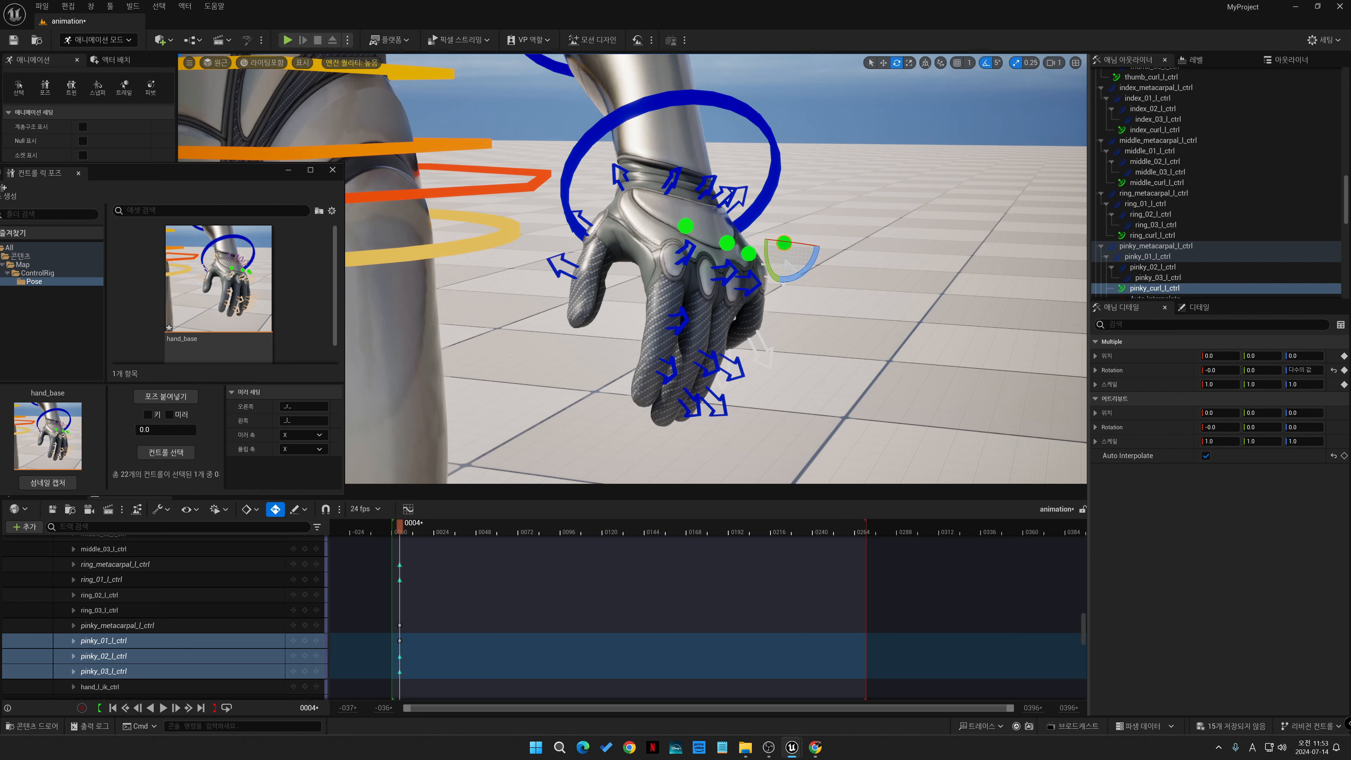
- Select all controls stored in the hand_base pose and paste that pose onto the left hand
{"action": "left_click", "coordinate": [223, 288]}
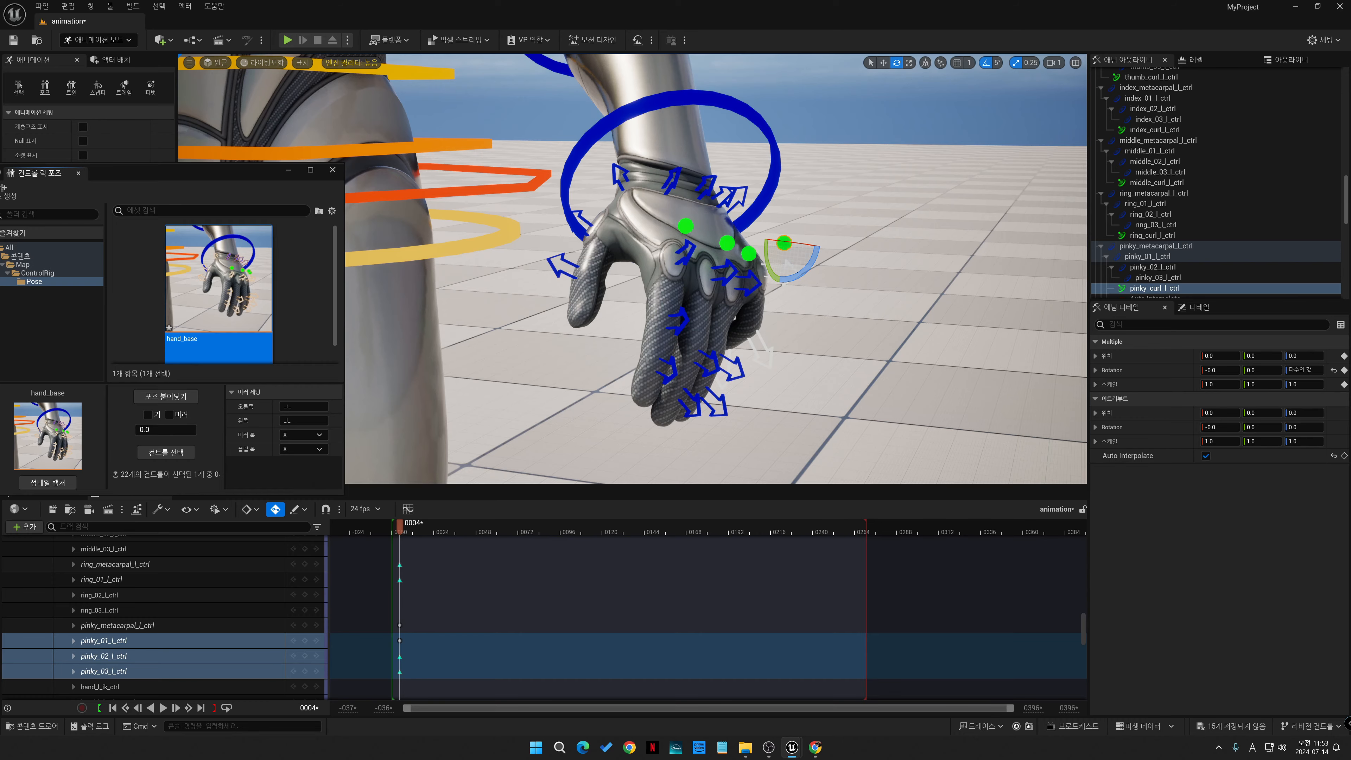
{"action": "left_click_drag", "start_coordinate": [209, 173], "coordinate": [416, 131]}
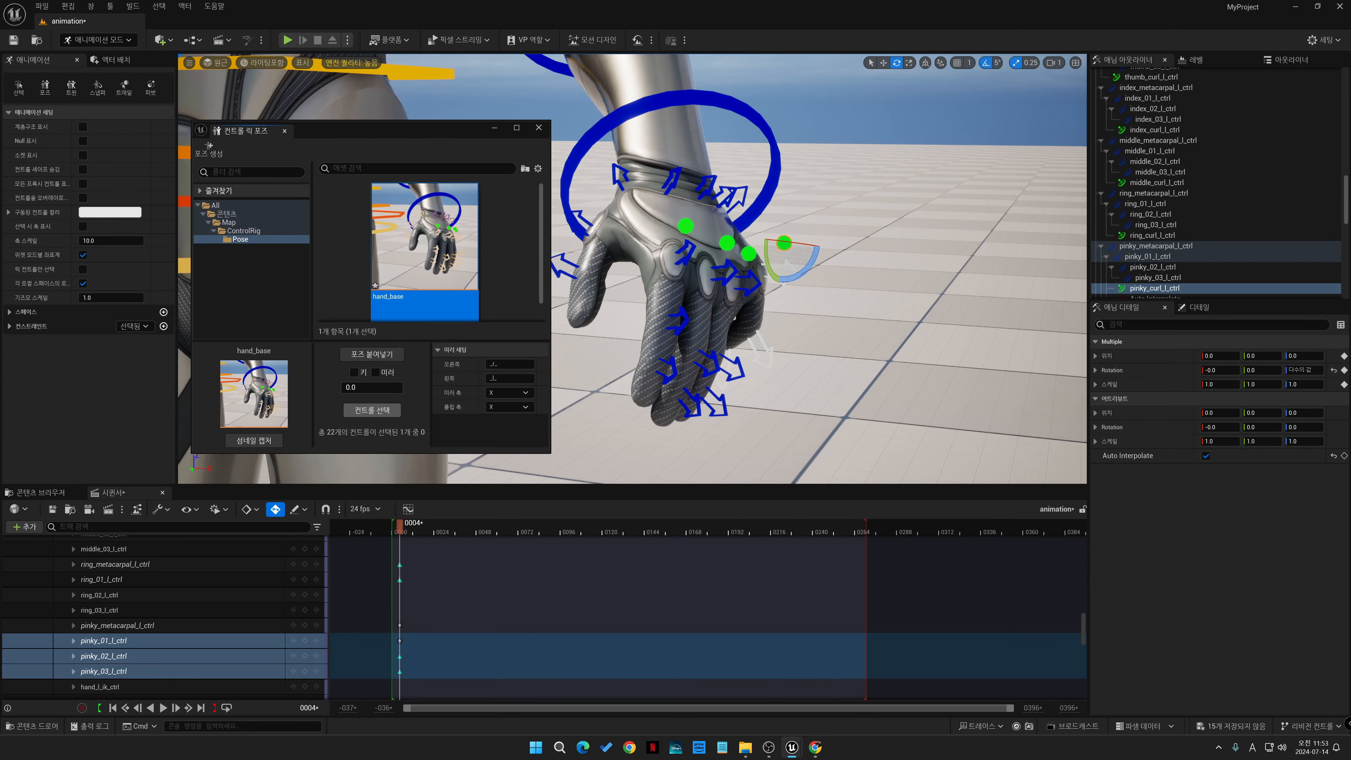
{"action": "left_click", "coordinate": [372, 410]}
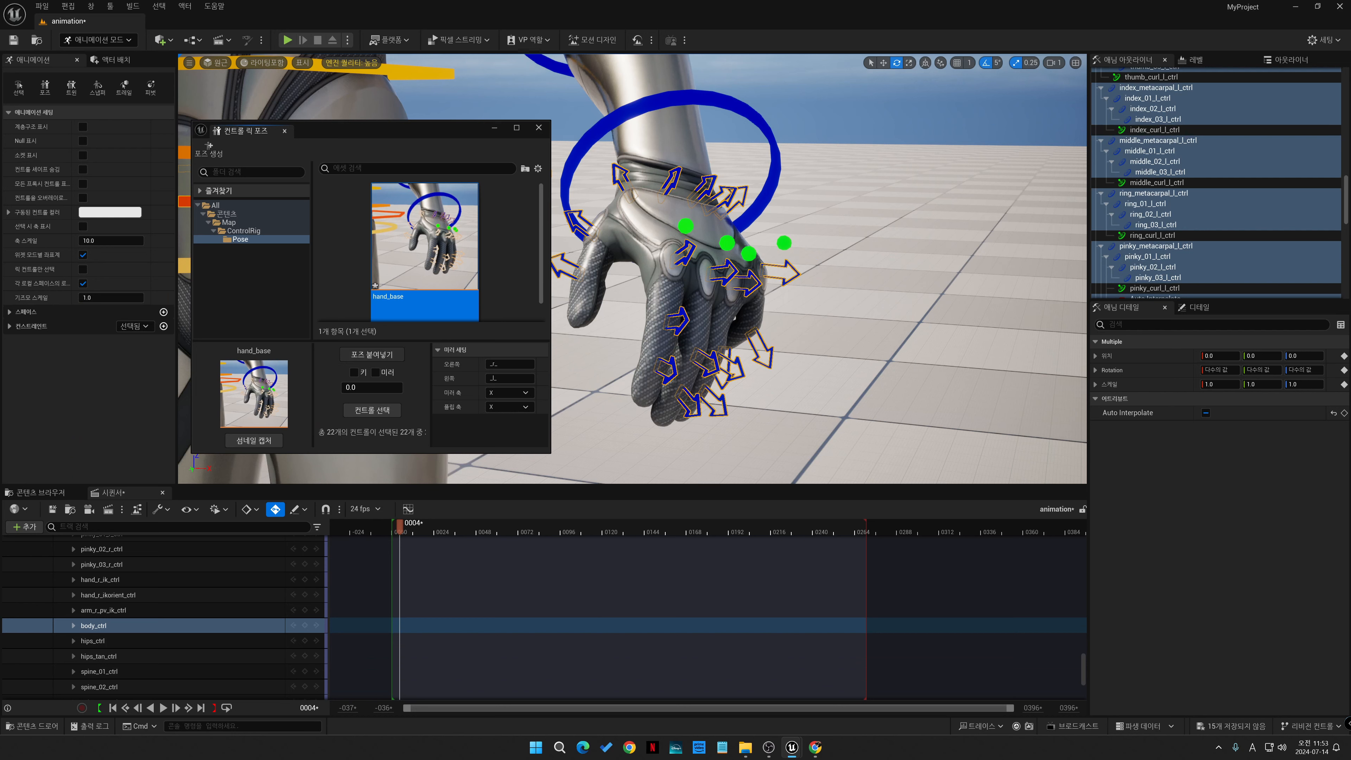
{"action": "left_click", "coordinate": [372, 354]}
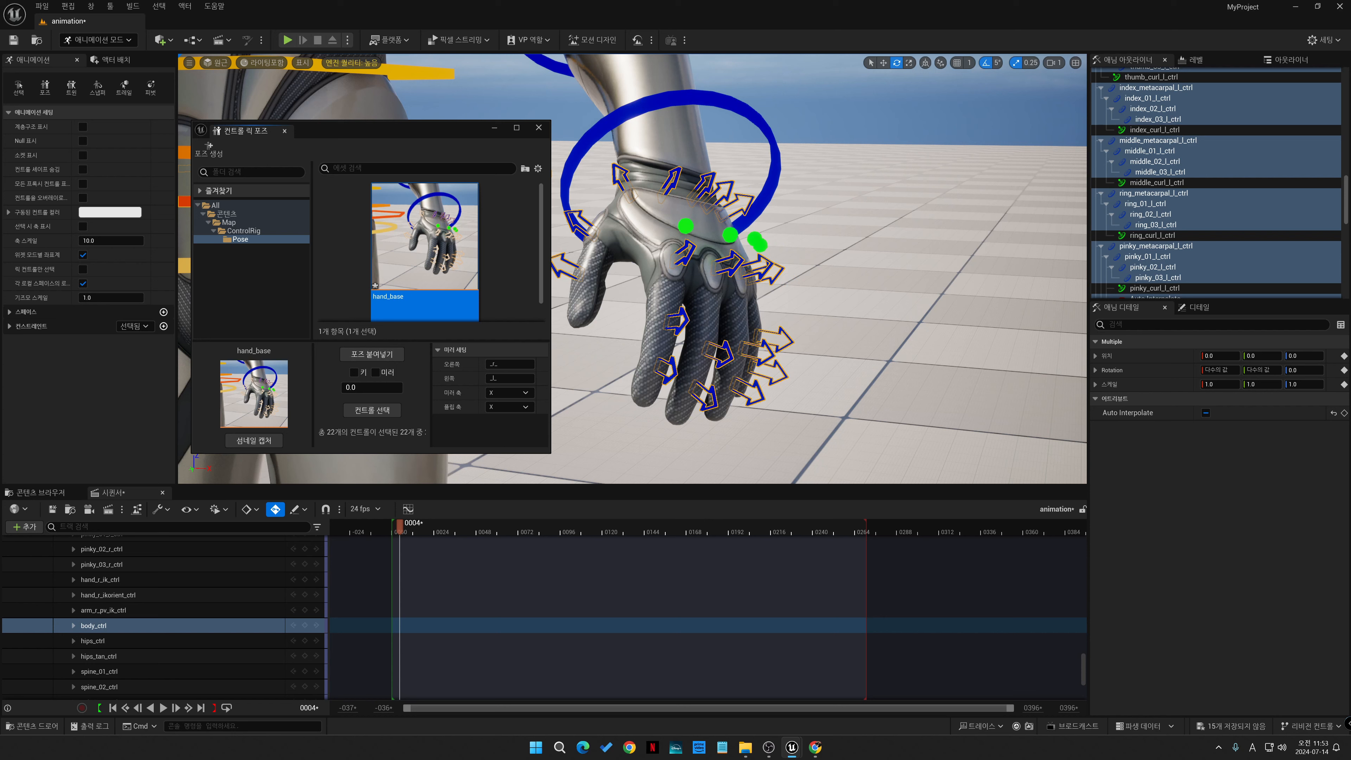
{"action": "left_click_drag", "start_coordinate": [415, 130], "coordinate": [285, 157]}
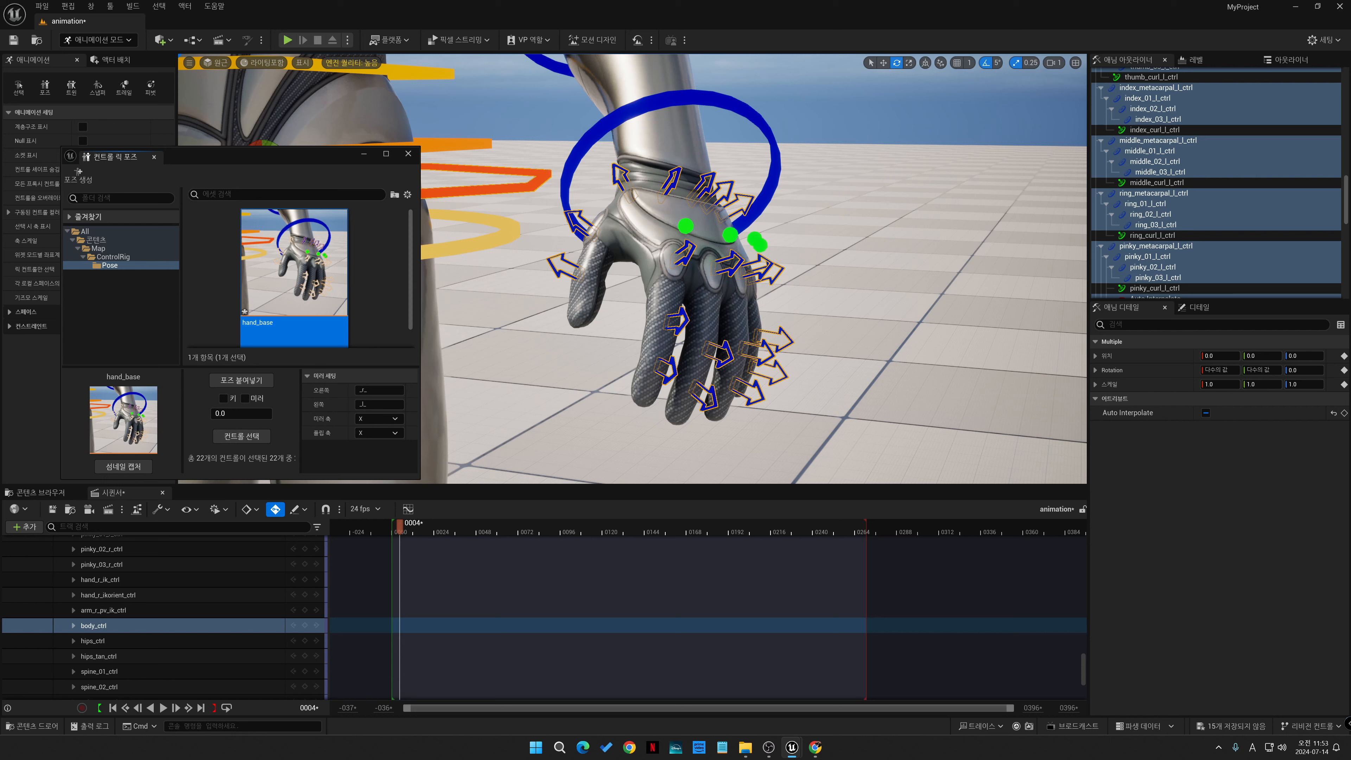
{"action": "left_click", "coordinate": [503, 330]}
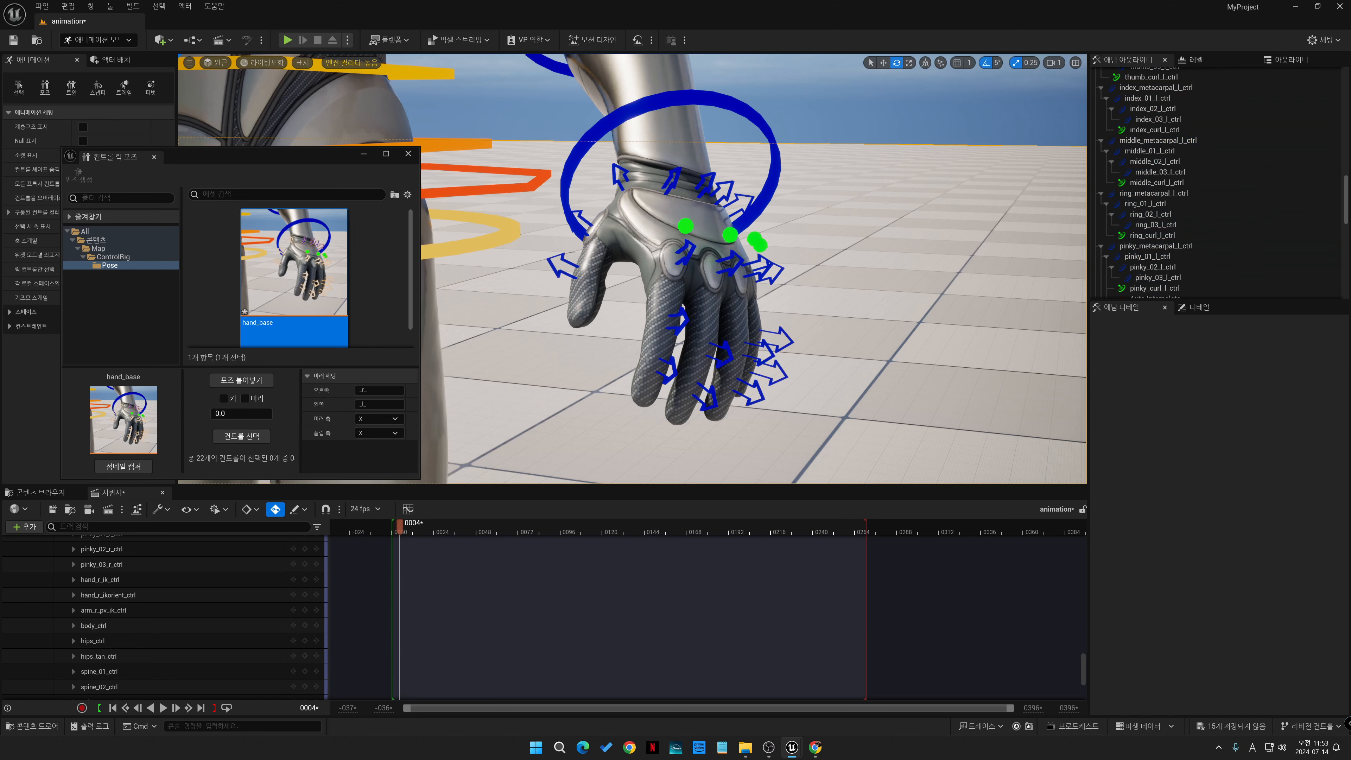
- Adjust the left pinky and ring metacarpal controls and rotate pinky_01_l_ctrl to -15° about Y
{"action": "left_click", "coordinate": [744, 203]}
{"action": "mouse_move", "coordinate": [730, 250]}
{"action": "left_mouse_down"}
{"action": "mouse_move", "coordinate": [754, 241]}
{"action": "mouse_move", "coordinate": [728, 225]}
{"action": "left_mouse_up"}
{"action": "left_click", "coordinate": [725, 186]}
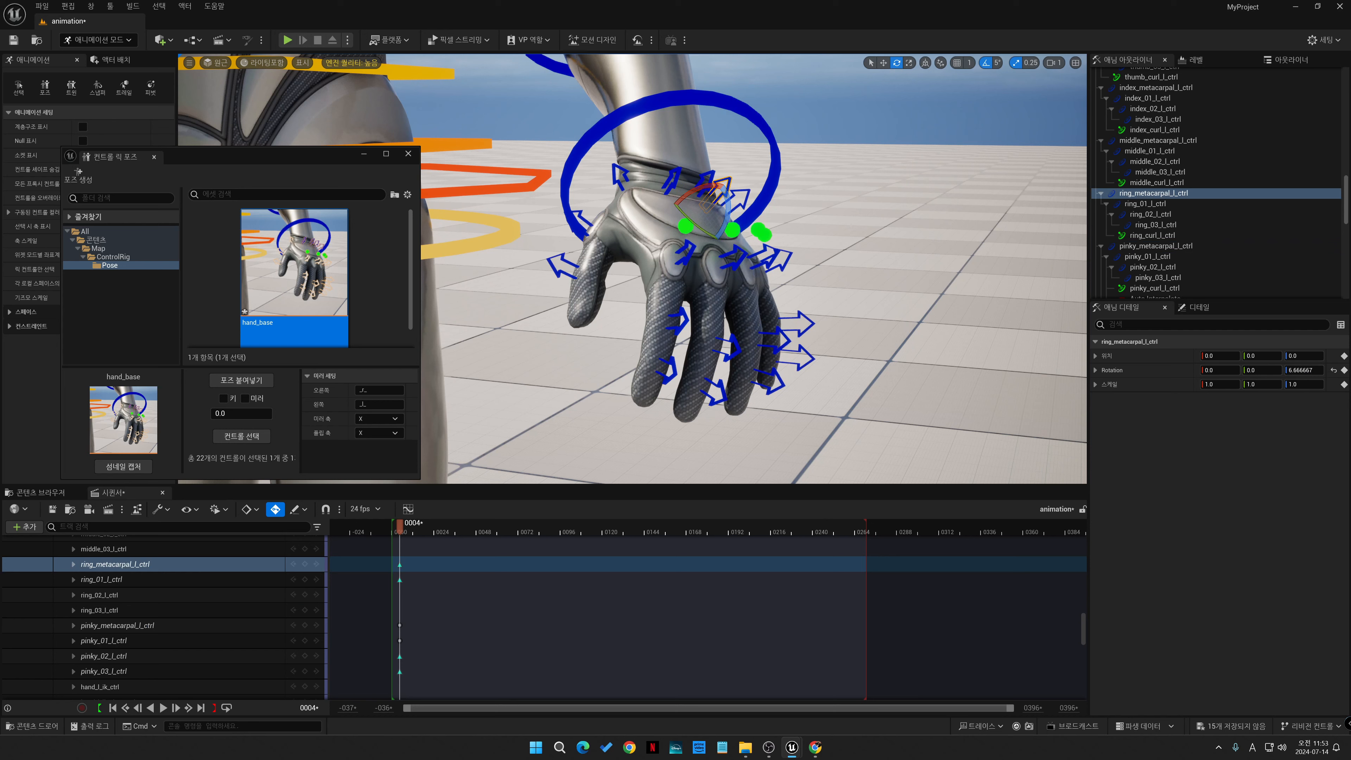
{"action": "left_click", "coordinate": [783, 259]}
{"action": "left_click_drag", "start_coordinate": [776, 291], "coordinate": [749, 276]}
- Swing the left index finger toward the middle finger by rotating index_01_l_ctrl to 10° about Y
{"action": "left_click", "coordinate": [735, 257]}
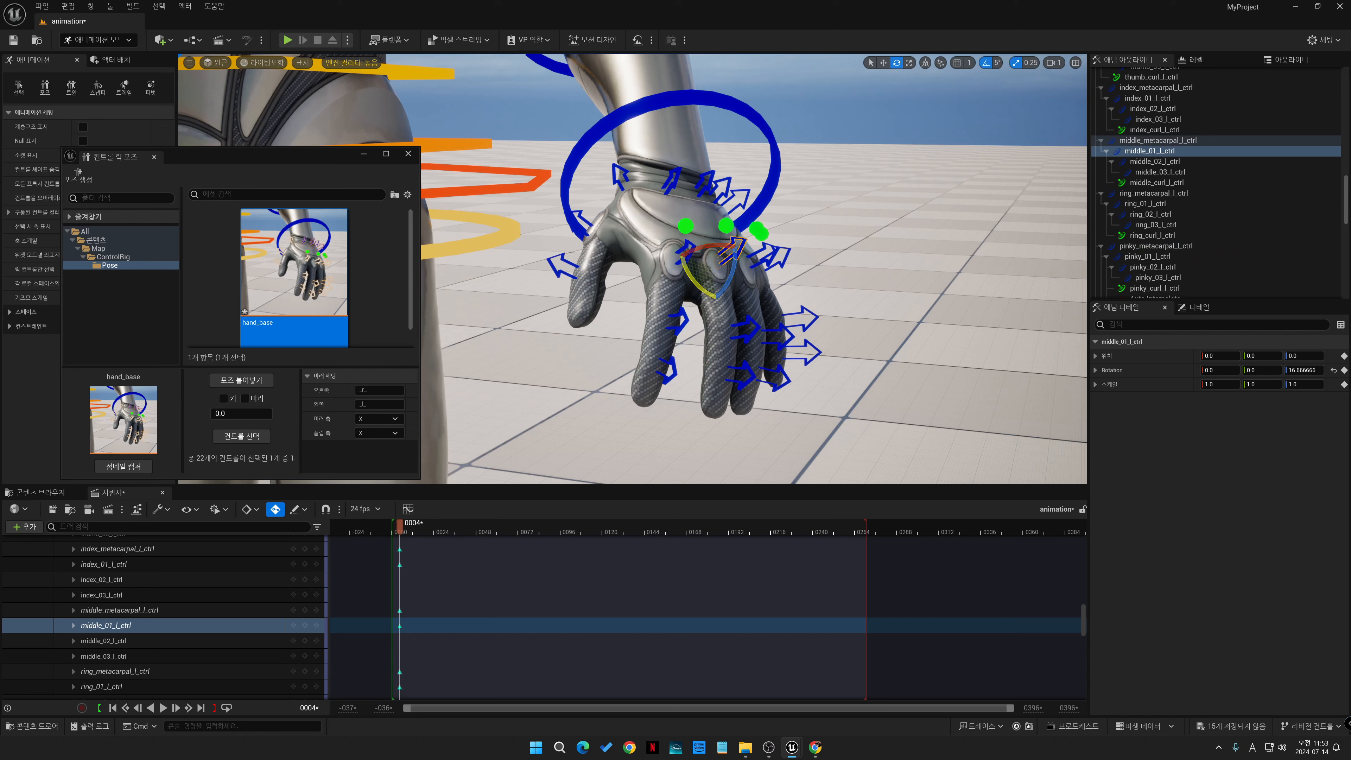
{"action": "left_click", "coordinate": [685, 253]}
{"action": "left_click_drag", "start_coordinate": [684, 275], "coordinate": [666, 300]}
{"action": "left_click", "coordinate": [731, 249]}
{"action": "left_click", "coordinate": [685, 250]}
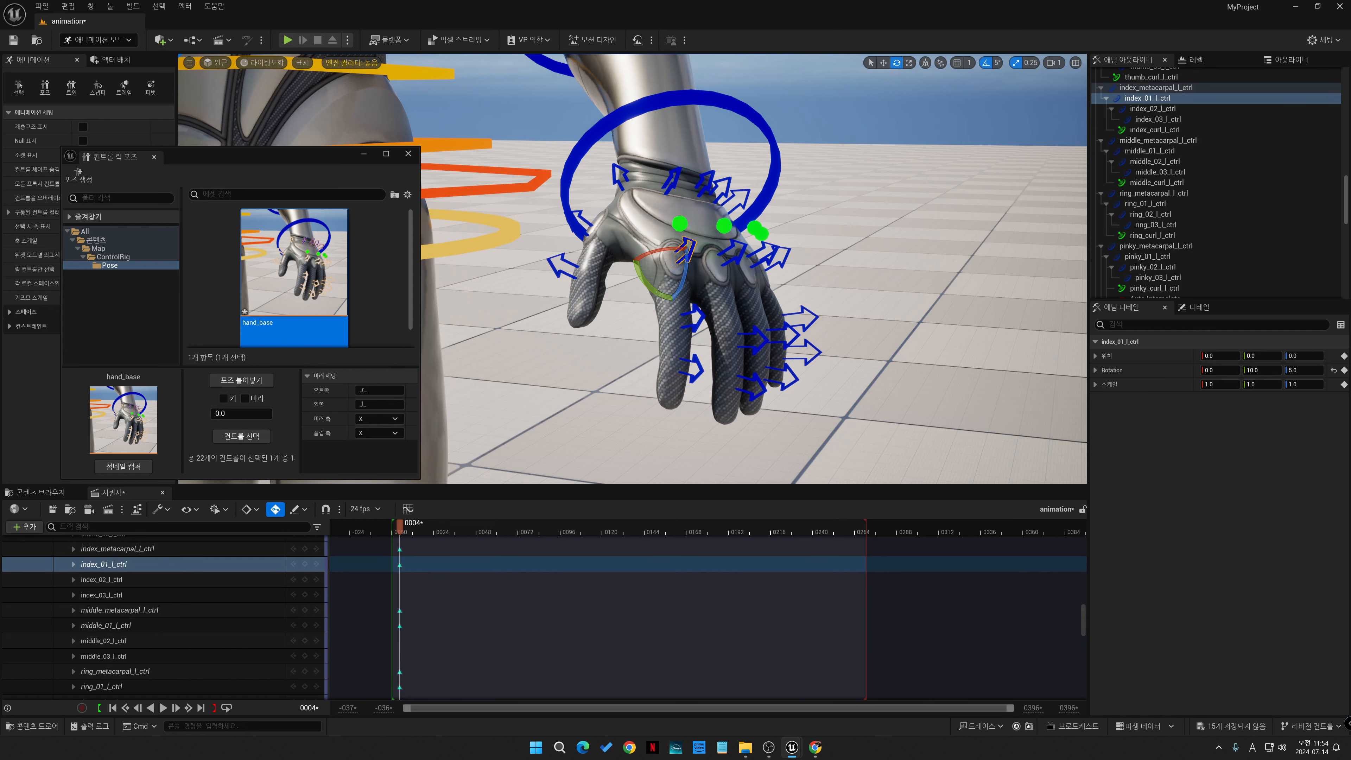
- Rotate middle_01_l_ctrl back toward the index finger and bring index_01_l_ctrl to 25° about Y to close the gap
{"action": "left_click", "coordinate": [733, 251]}
{"action": "left_click_drag", "start_coordinate": [720, 304], "coordinate": [734, 271]}
{"action": "left_click", "coordinate": [782, 256]}
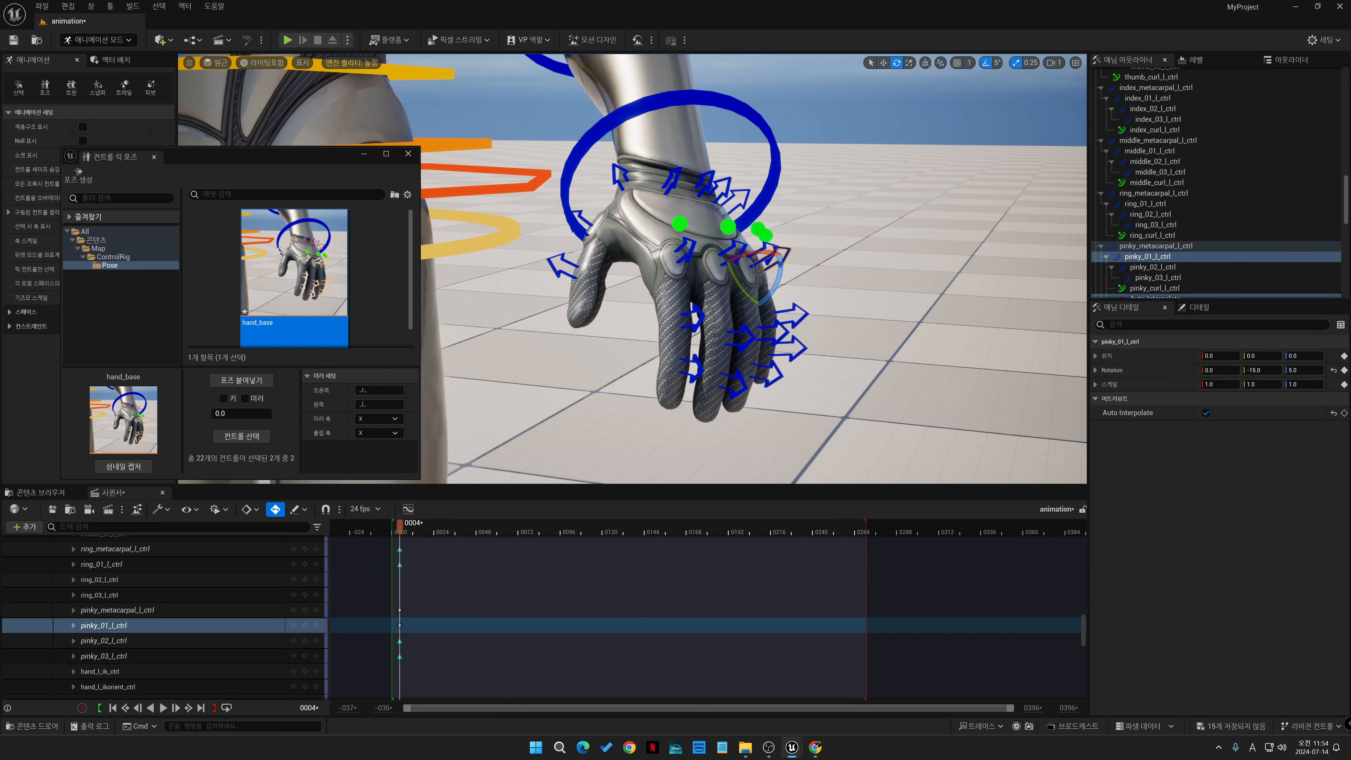
{"action": "left_click", "coordinate": [687, 249]}
{"action": "left_click_drag", "start_coordinate": [645, 287], "coordinate": [659, 308]}
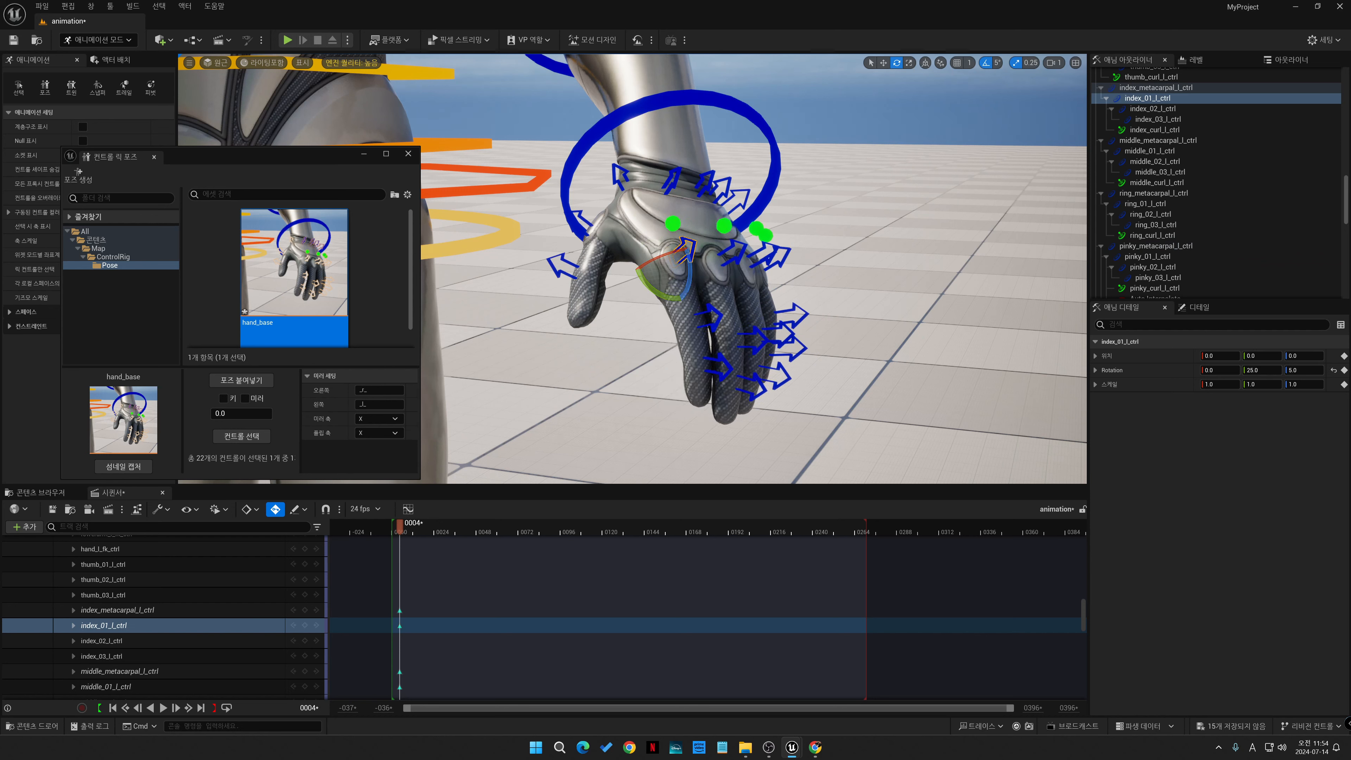
{"action": "left_click", "coordinate": [692, 309]}
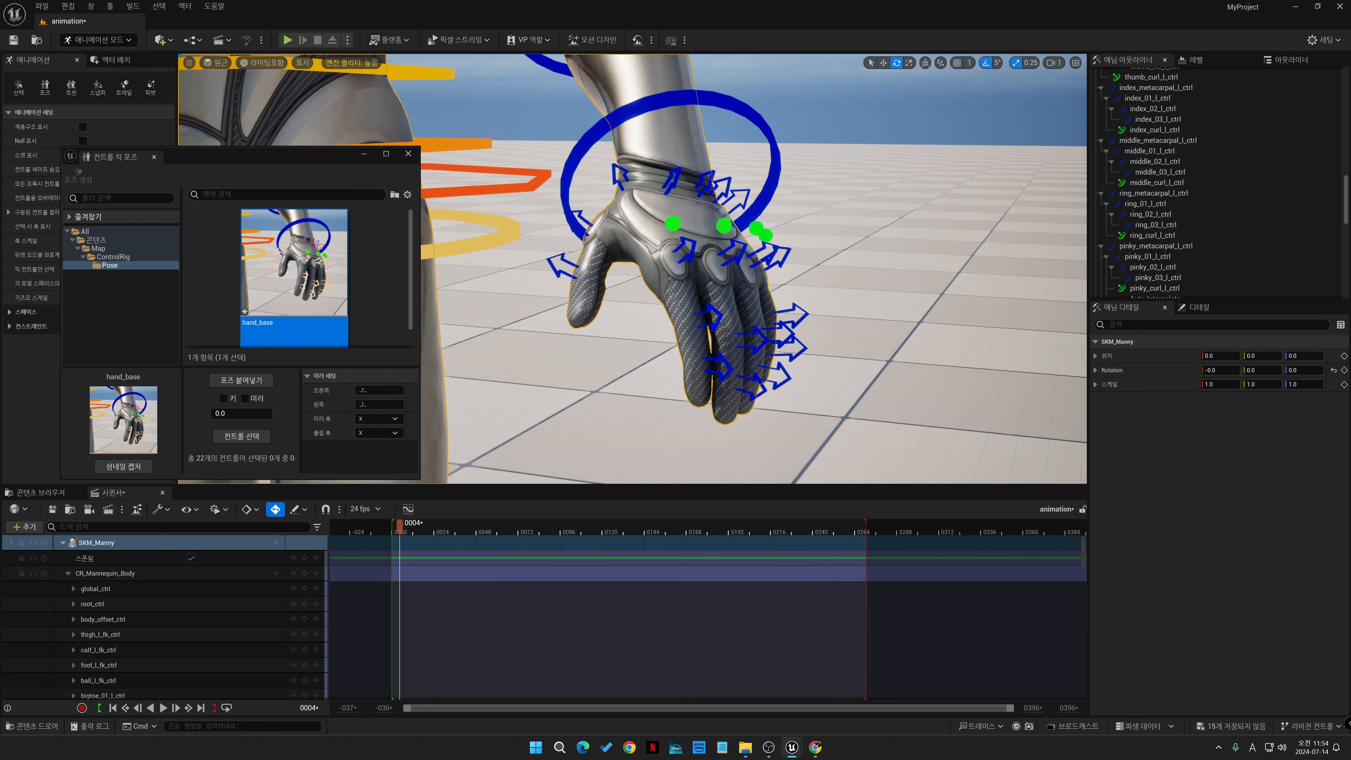
- Fold the left thumb against the palm by rotating thumb_01_l_ctrl to 25° about Y and thumb_03_l_ctrl to -30° about Z
{"action": "left_click", "coordinate": [618, 173]}
{"action": "left_click_drag", "start_coordinate": [636, 216], "coordinate": [611, 228]}
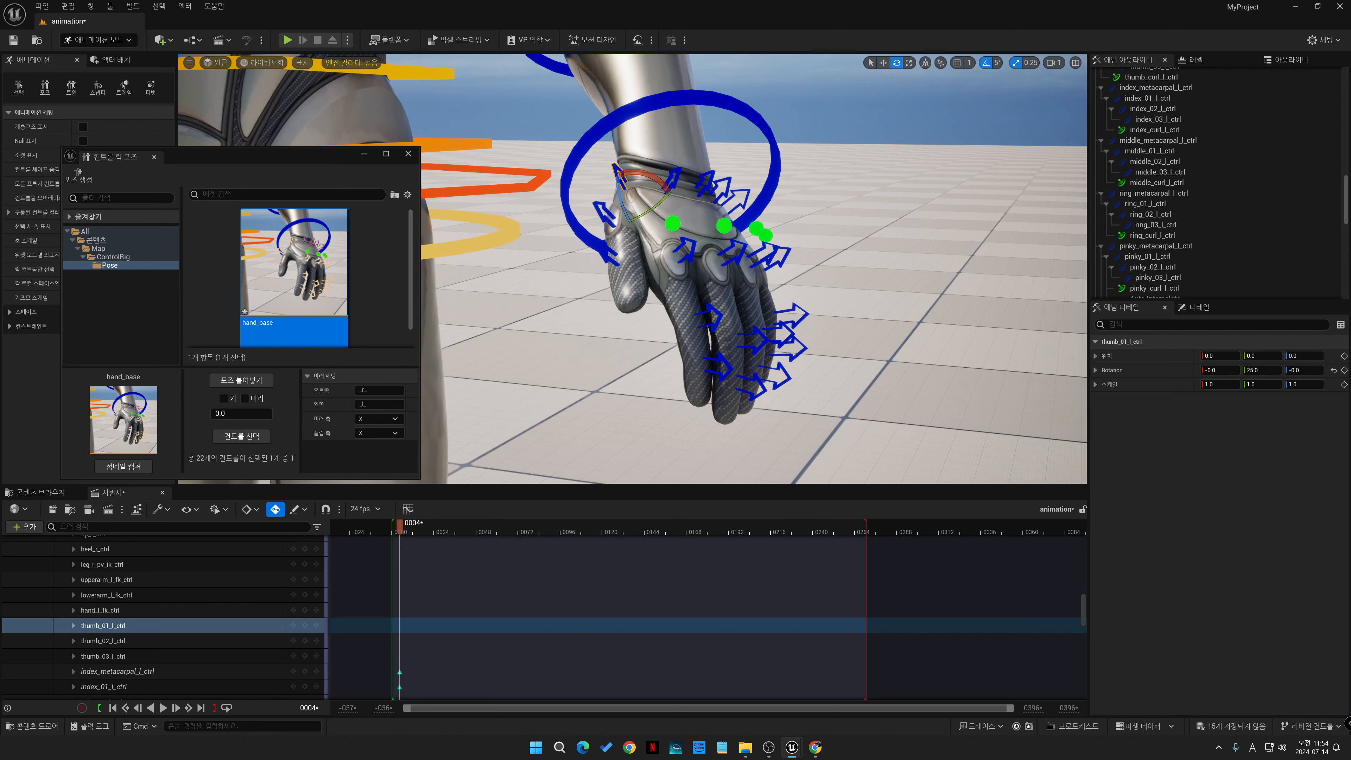
{"action": "left_click", "coordinate": [608, 252]}
{"action": "left_click_drag", "start_coordinate": [612, 282], "coordinate": [631, 300]}
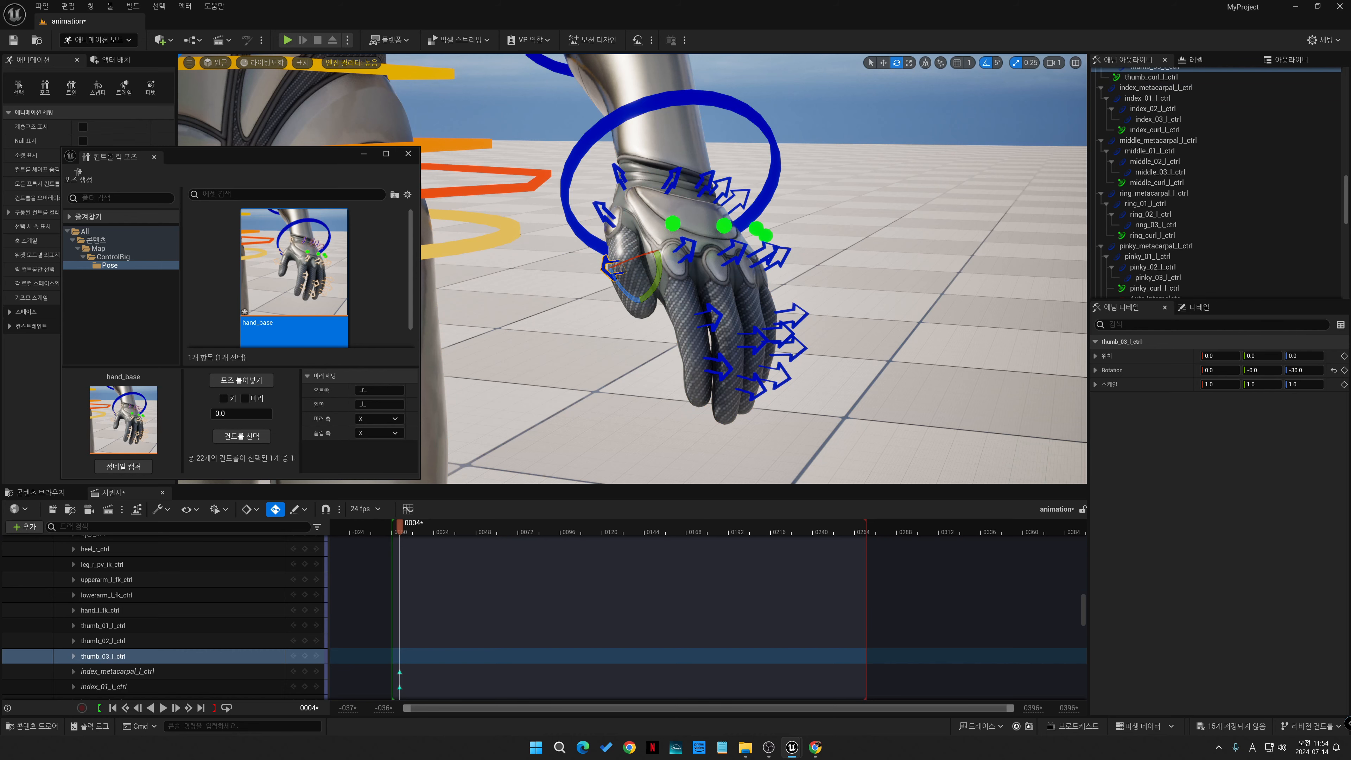
- Frame the whole left hand from the thumb side and save this view over bookmark 3
{"action": "key", "text": "3"}
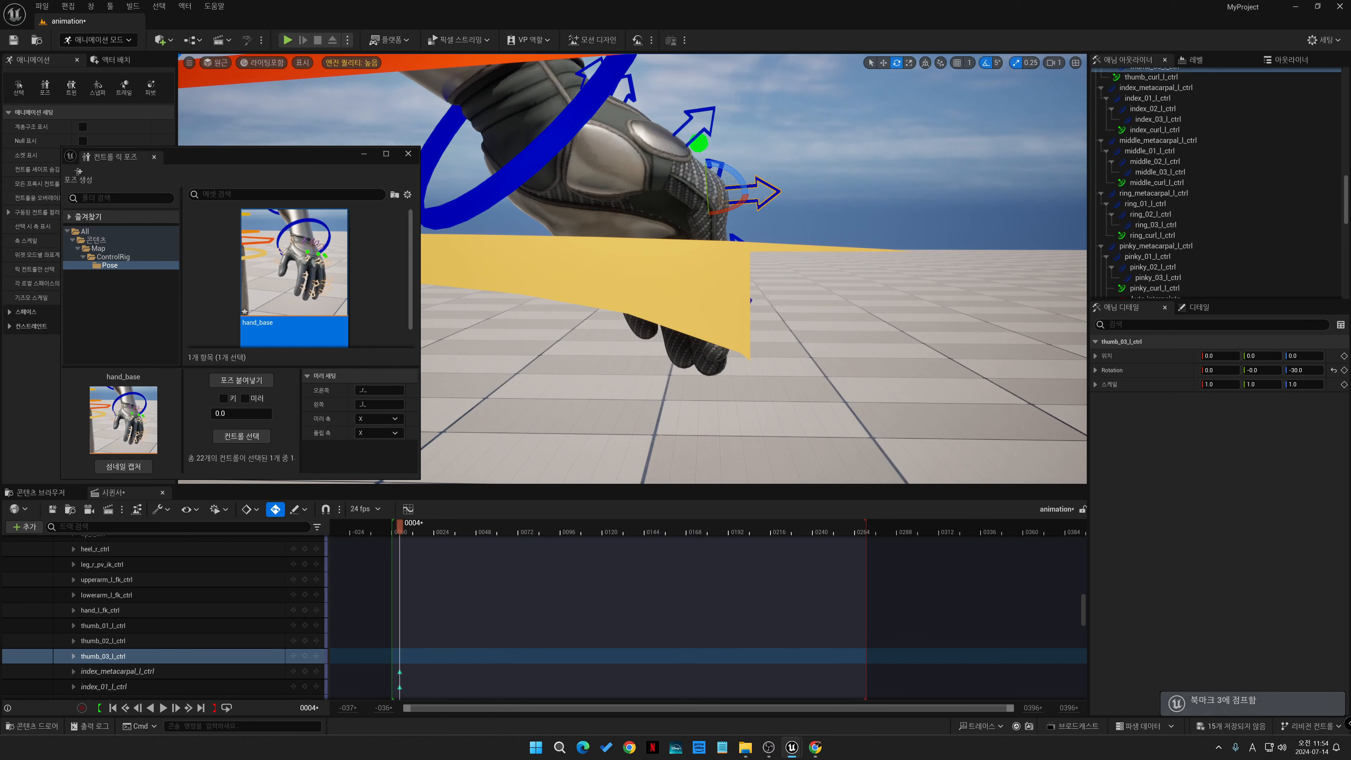
{"action": "left_click", "coordinate": [789, 289]}
{"action": "right_click_drag", "start_coordinate": [789, 289], "coordinate": [769, 268]}
{"action": "left_click", "coordinate": [802, 187]}
{"action": "mouse_move", "coordinate": [803, 187]}
{"action": "right_mouse_down"}
{"action": "mouse_move", "coordinate": [723, 230]}
{"action": "mouse_move", "coordinate": [800, 207]}
{"action": "mouse_move", "coordinate": [721, 213]}
{"action": "mouse_move", "coordinate": [797, 210]}
{"action": "right_mouse_up"}
{"action": "mouse_move", "coordinate": [802, 187]}
{"action": "middle_mouse_down"}
{"action": "mouse_move", "coordinate": [851, 212]}
{"action": "mouse_move", "coordinate": [883, 288]}
{"action": "mouse_move", "coordinate": [872, 176]}
{"action": "mouse_move", "coordinate": [811, 181]}
{"action": "middle_mouse_up"}
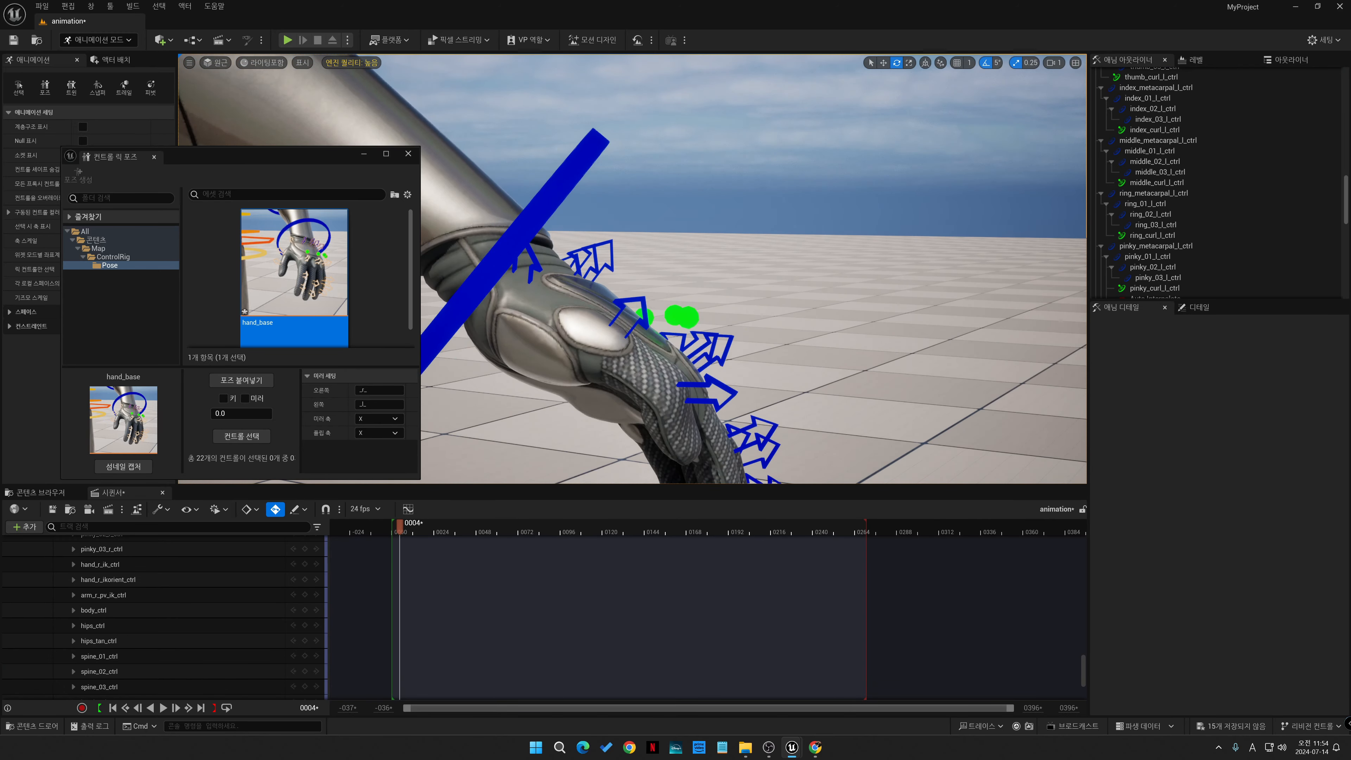
{"action": "right_click_drag", "start_coordinate": [802, 187], "coordinate": [786, 235]}
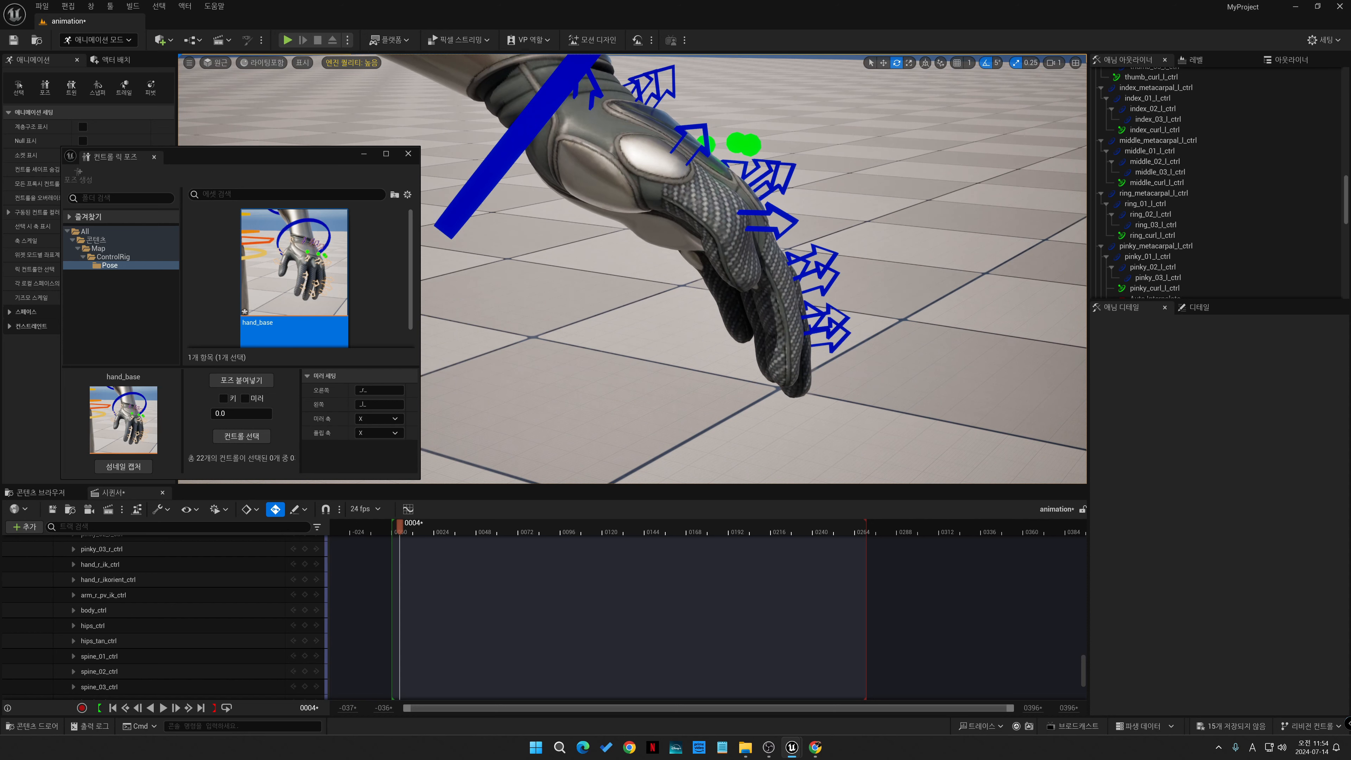
{"action": "key", "text": "ctrl+3"}
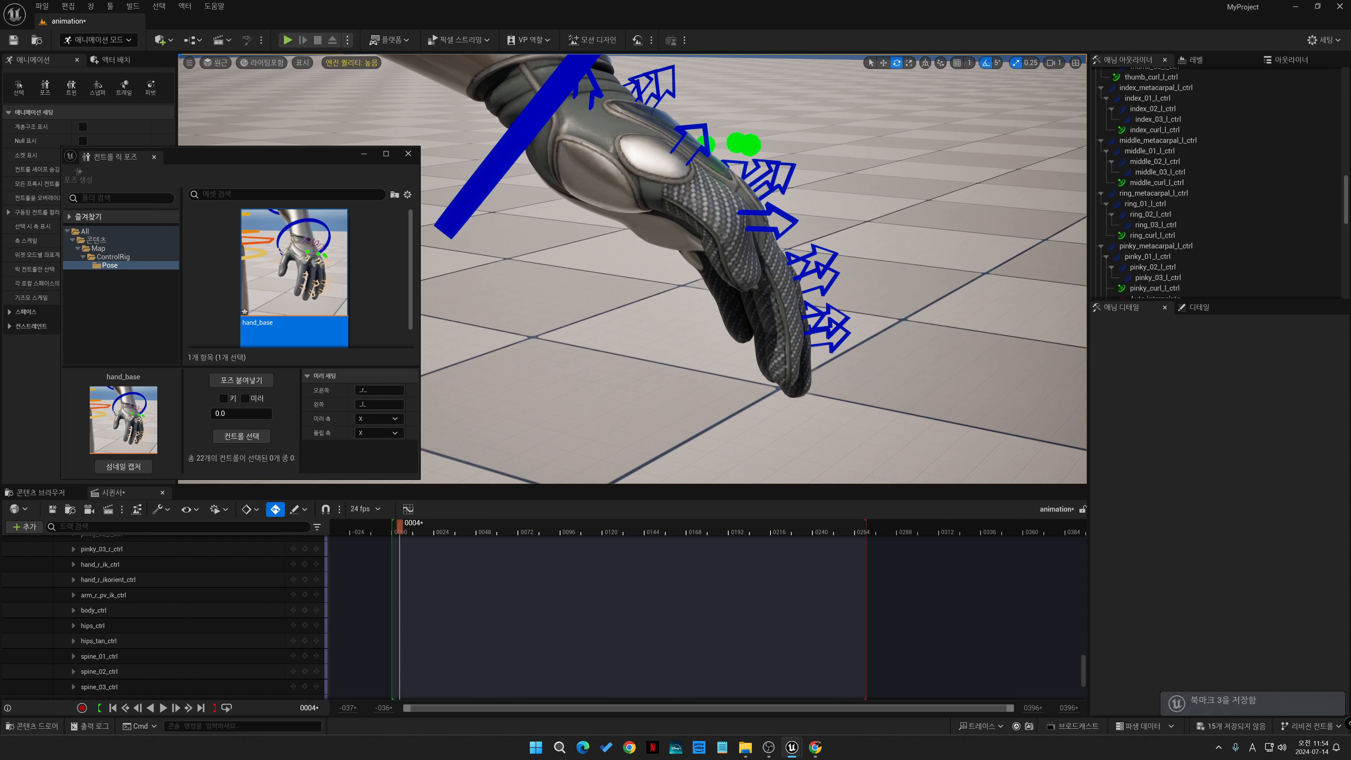
{"action": "key", "text": "2"}
{"action": "key", "text": "3"}
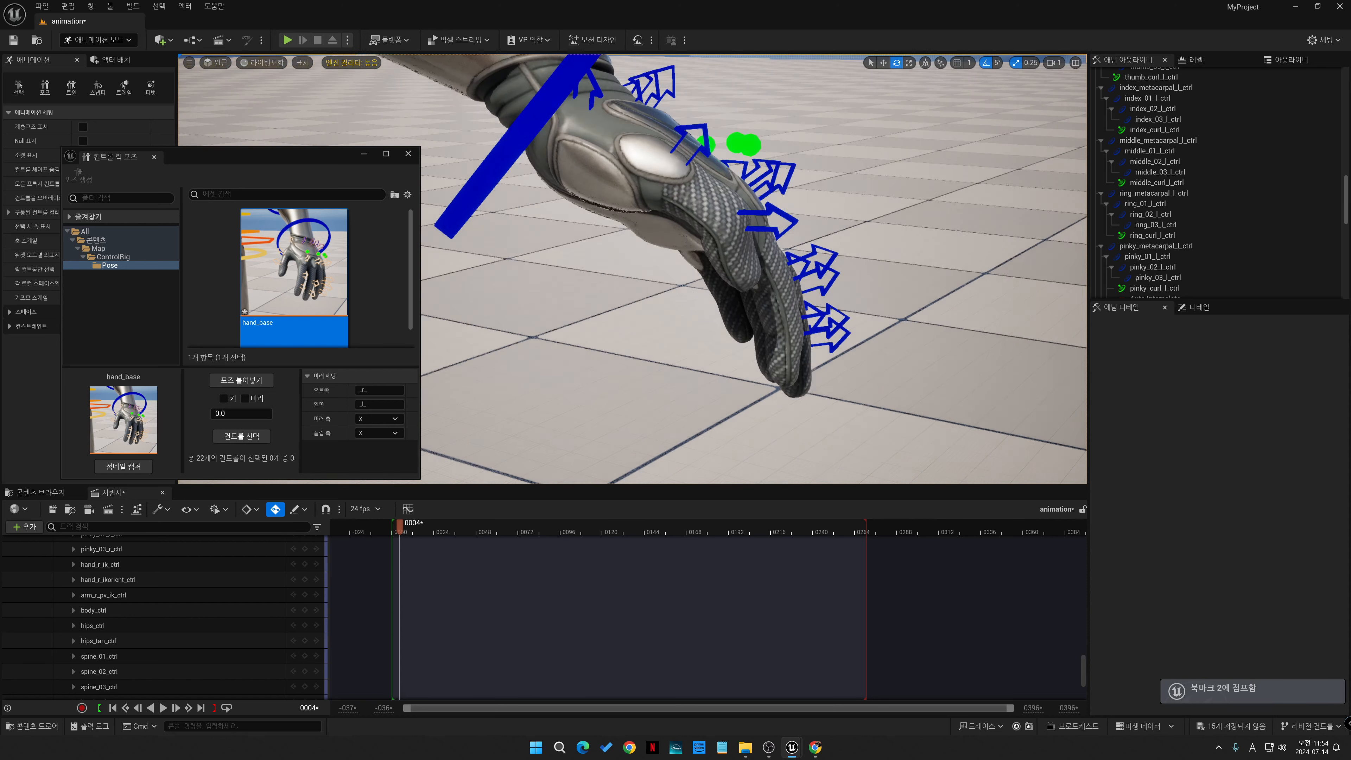
- Using the bookmark 4 view, rotate middle_01_l_ctrl by -5° and adjust pinky_01_l_ctrl's rotation to line up the fingers
{"action": "key", "text": "4"}
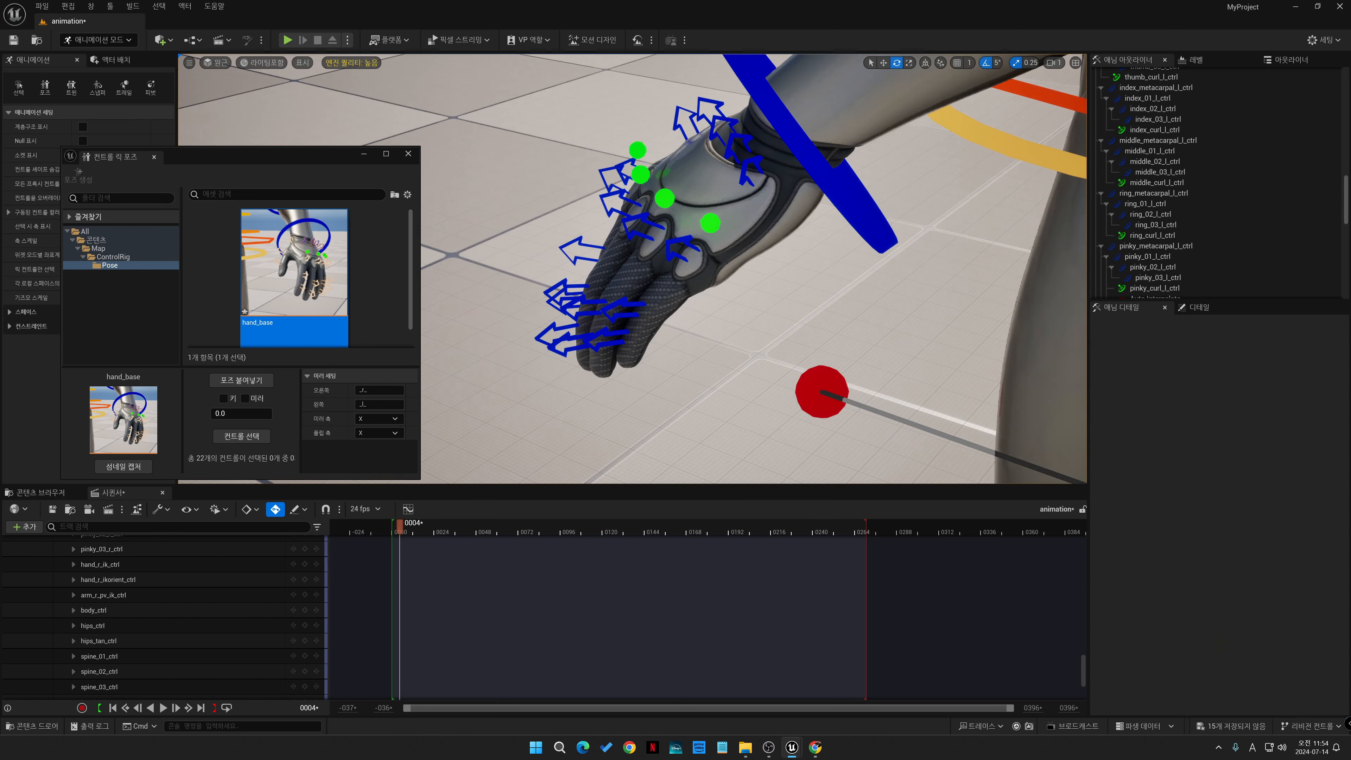
{"action": "left_click", "coordinate": [638, 219]}
{"action": "left_click_drag", "start_coordinate": [683, 245], "coordinate": [648, 249]}
{"action": "left_click", "coordinate": [617, 198]}
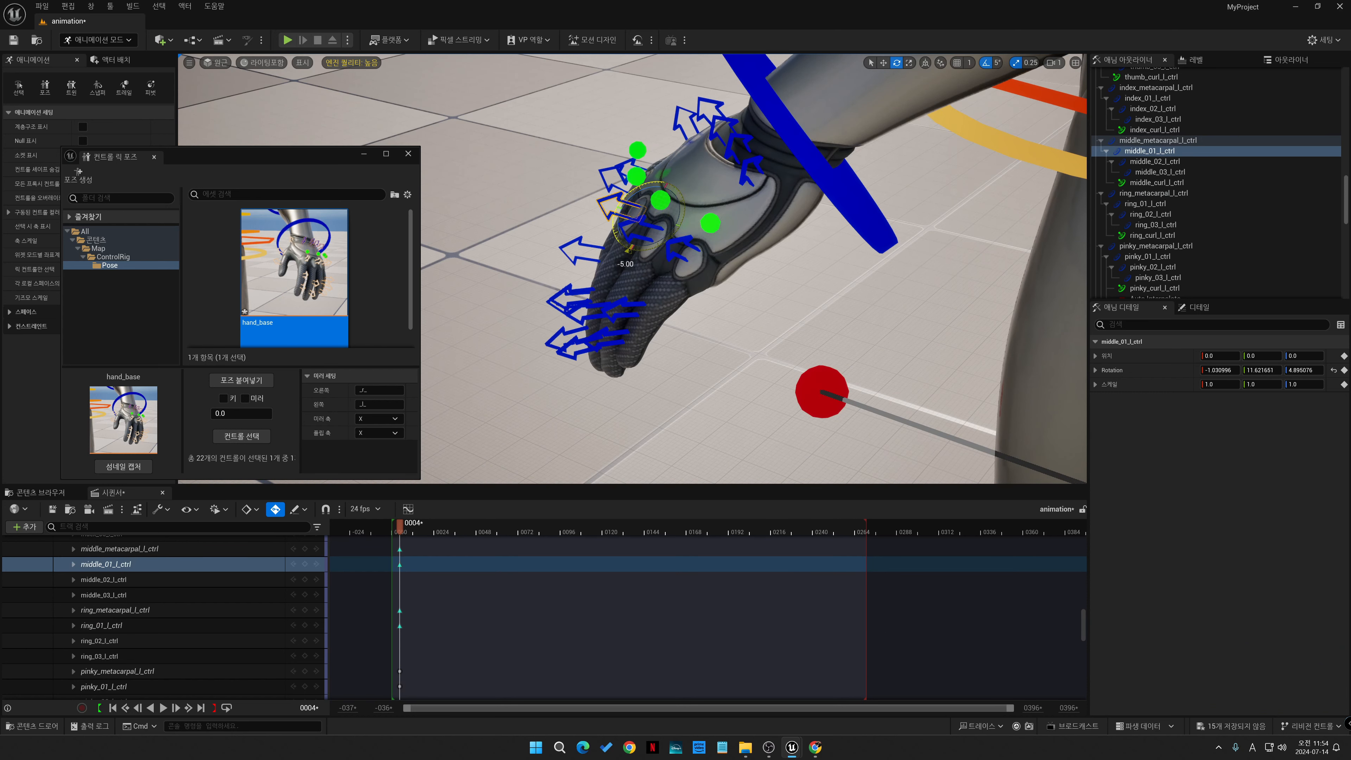
{"action": "left_click", "coordinate": [671, 252]}
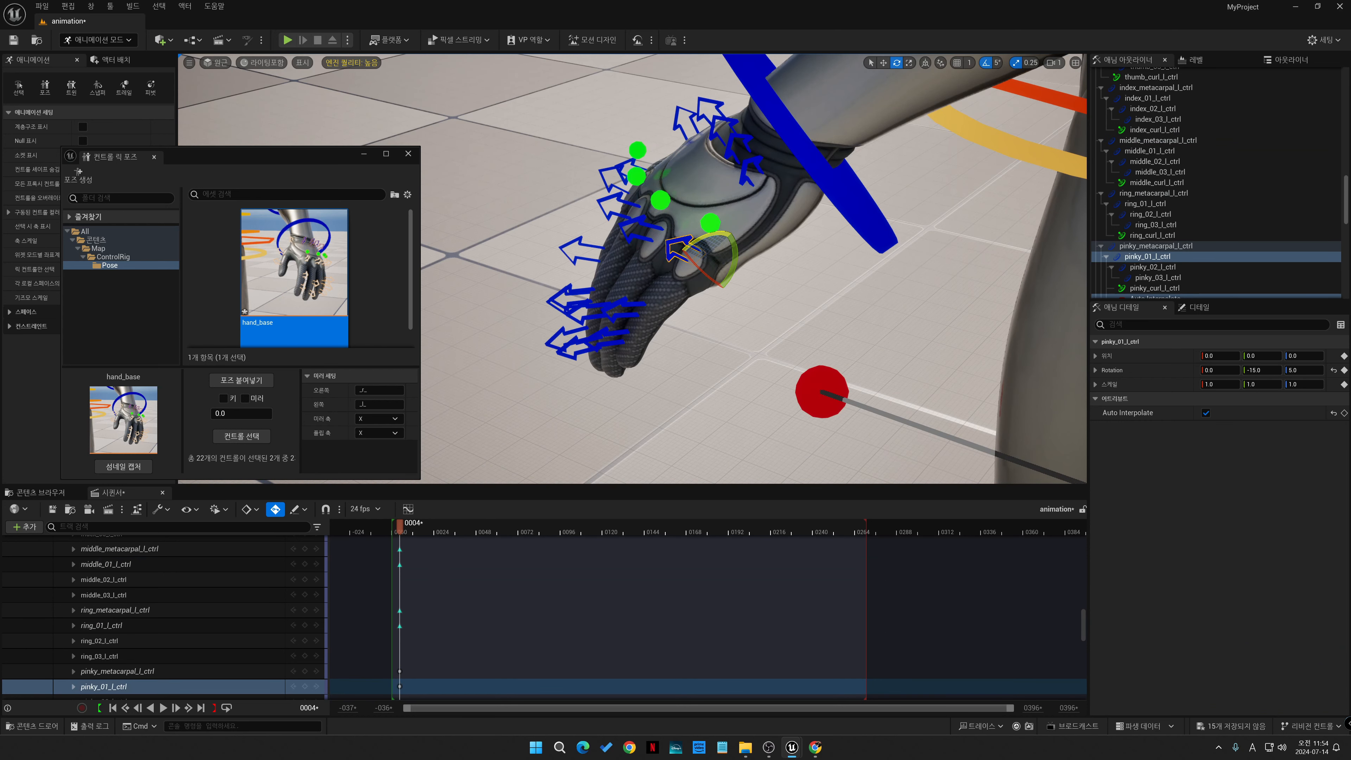
{"action": "left_click_drag", "start_coordinate": [719, 277], "coordinate": [703, 288]}
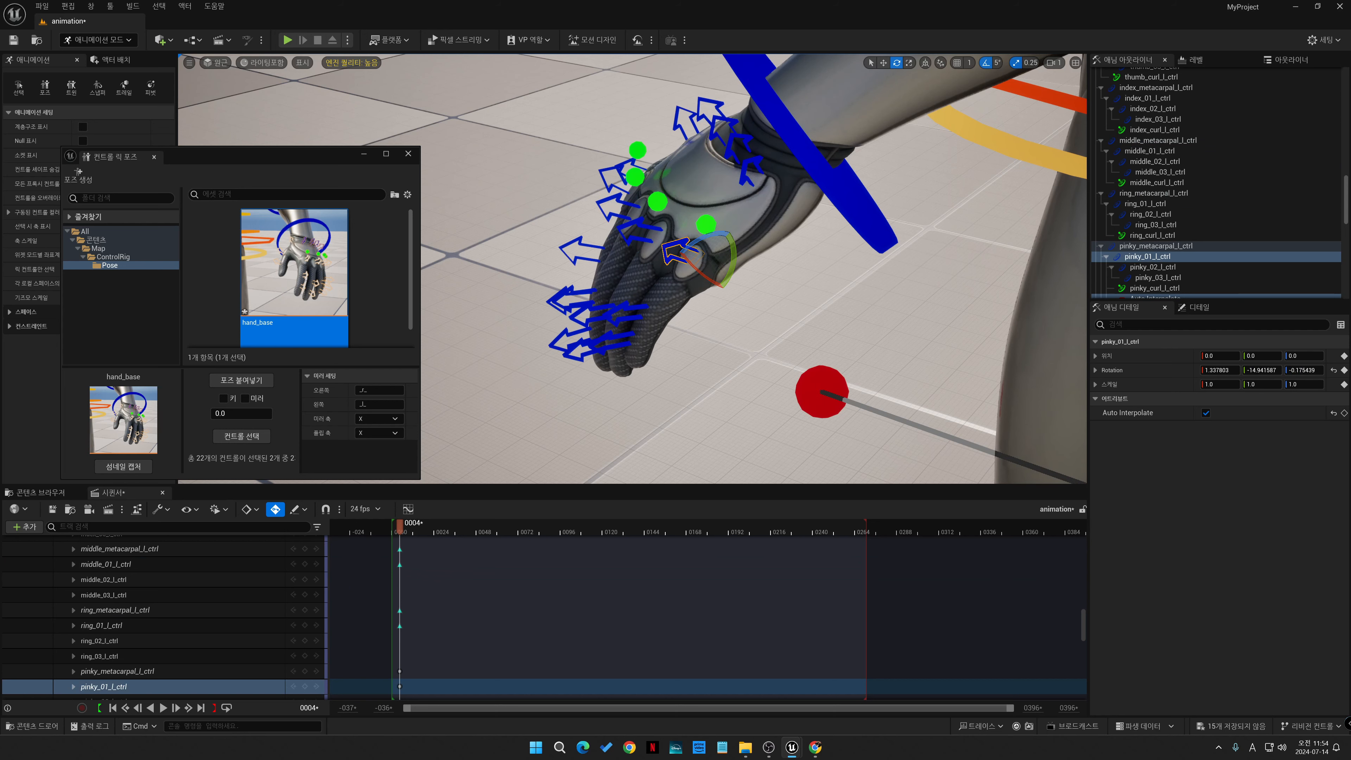
{"action": "key", "text": "2"}
{"action": "key", "text": "3"}
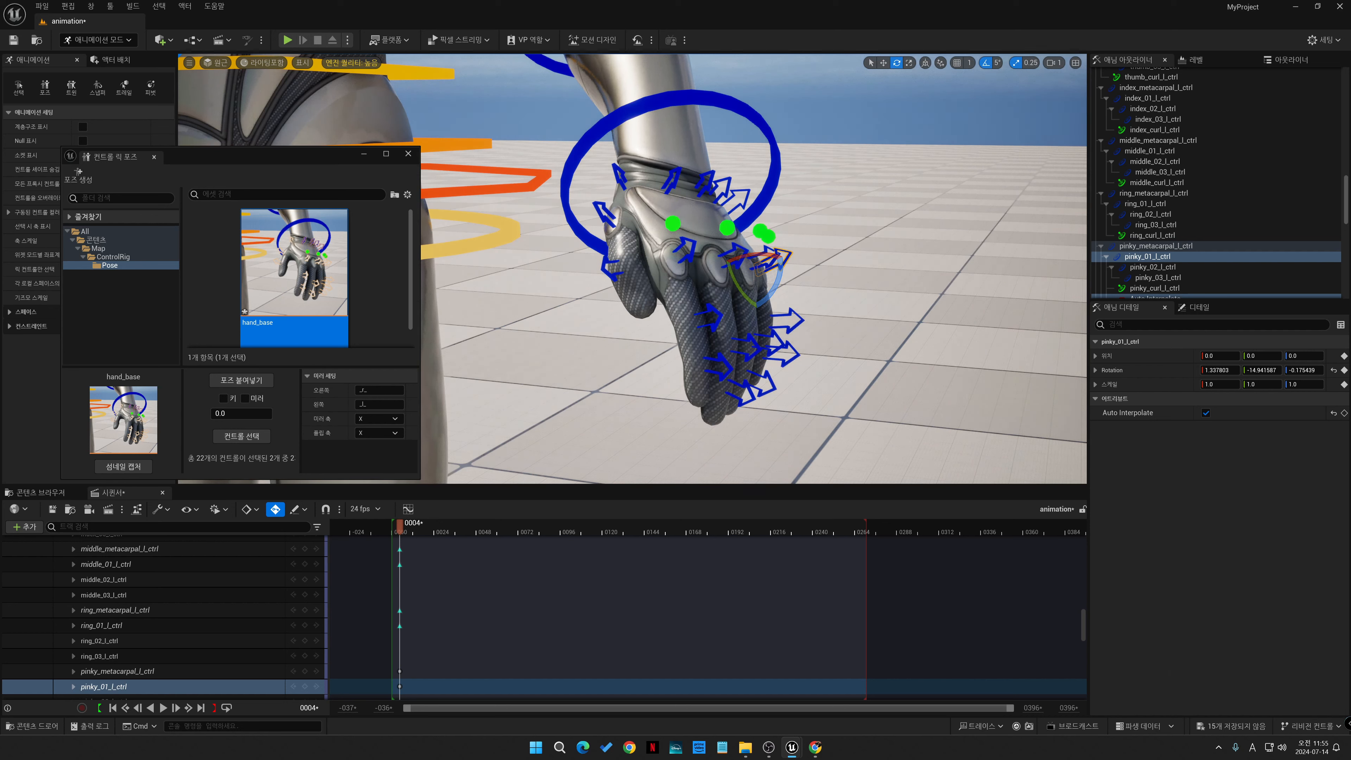
- Select the left hand's finger controls without the wrist control and save them as a pose asset named hand_Knife
{"action": "left_click_drag", "start_coordinate": [555, 150], "coordinate": [908, 447], "text": "ctrl+alt"}
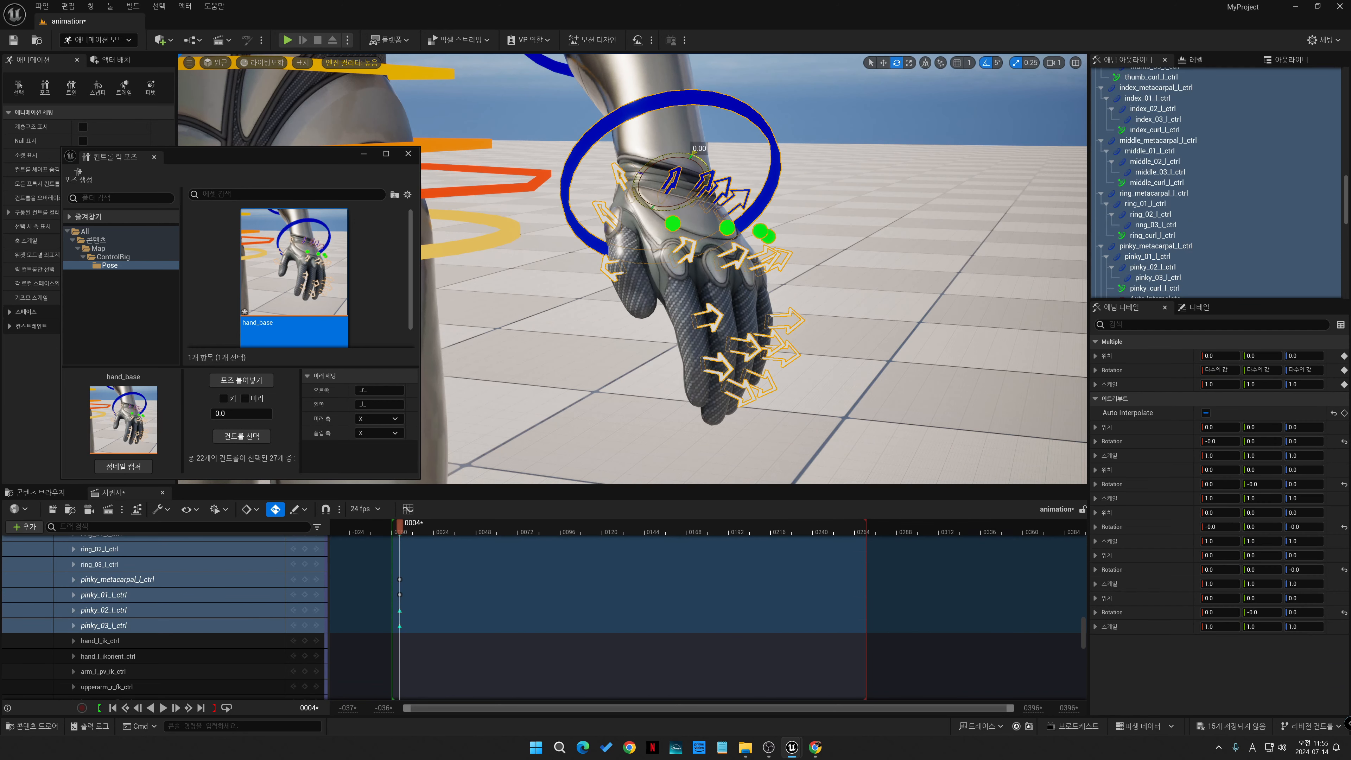
{"action": "left_click", "coordinate": [774, 151], "text": "ctrl"}
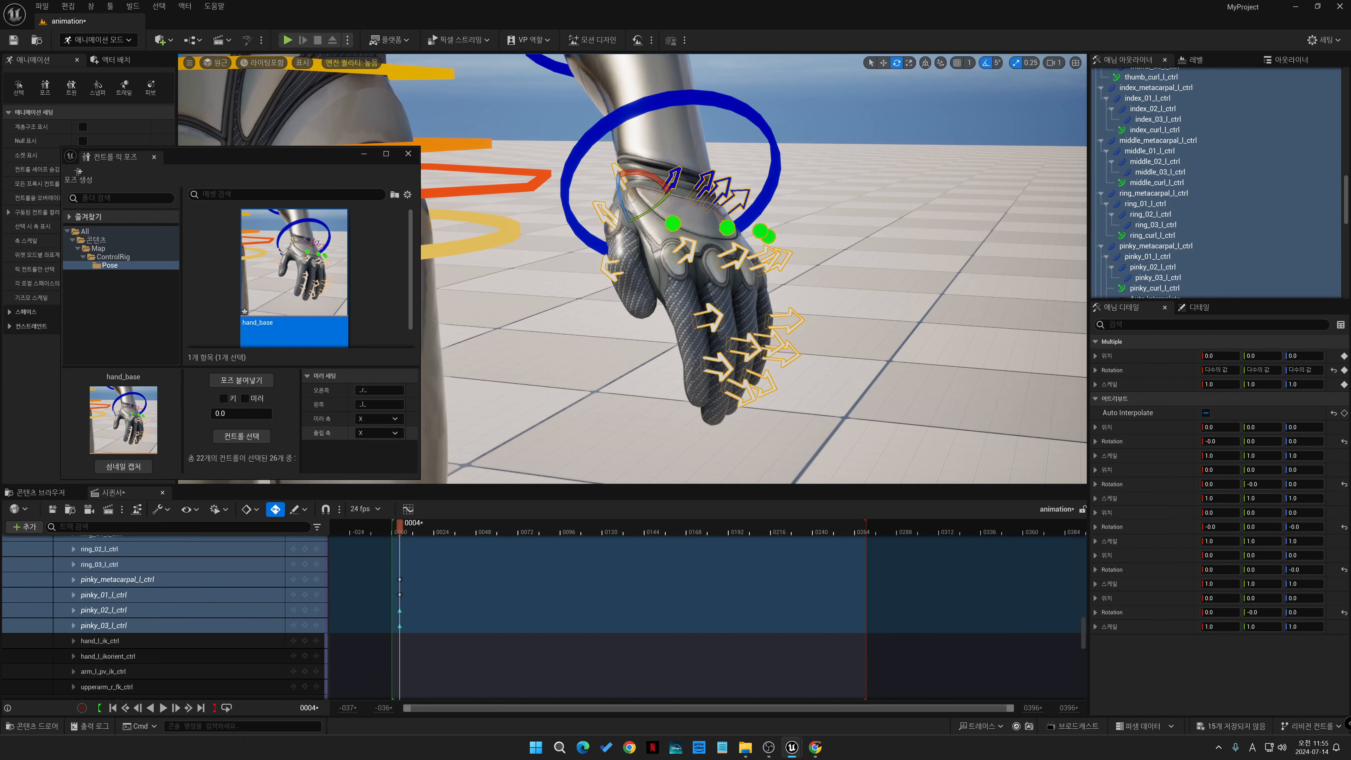
{"action": "left_click", "coordinate": [78, 173]}
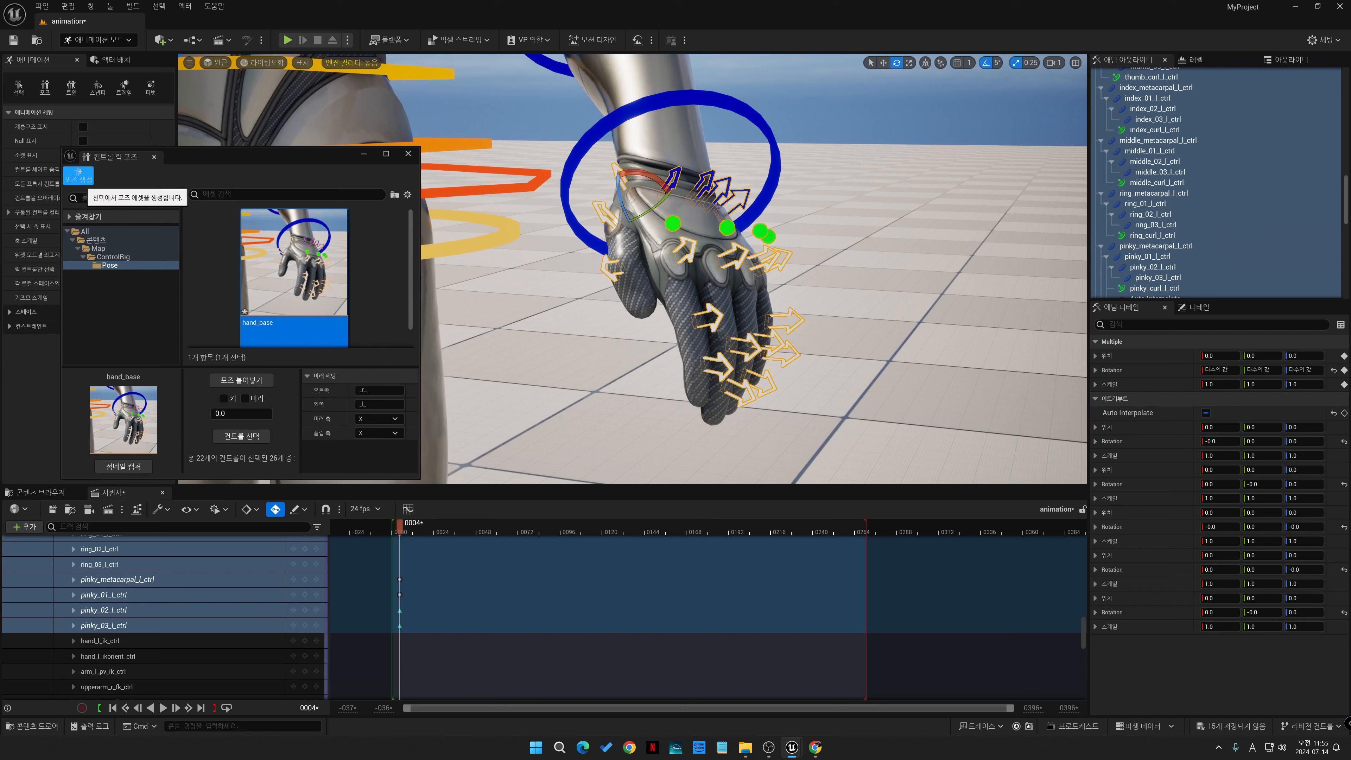
{"action": "left_click", "coordinate": [78, 174]}
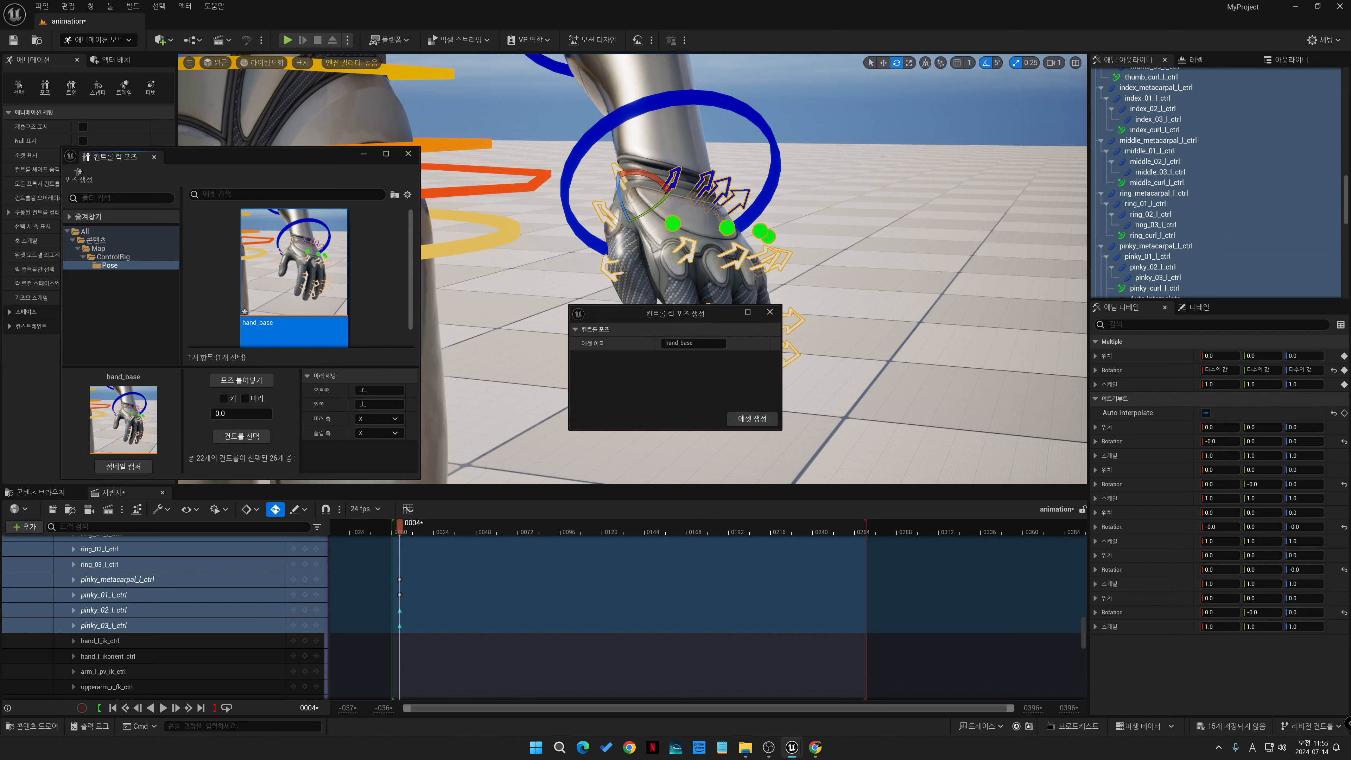
{"action": "left_click_drag", "start_coordinate": [680, 344], "coordinate": [709, 346]}
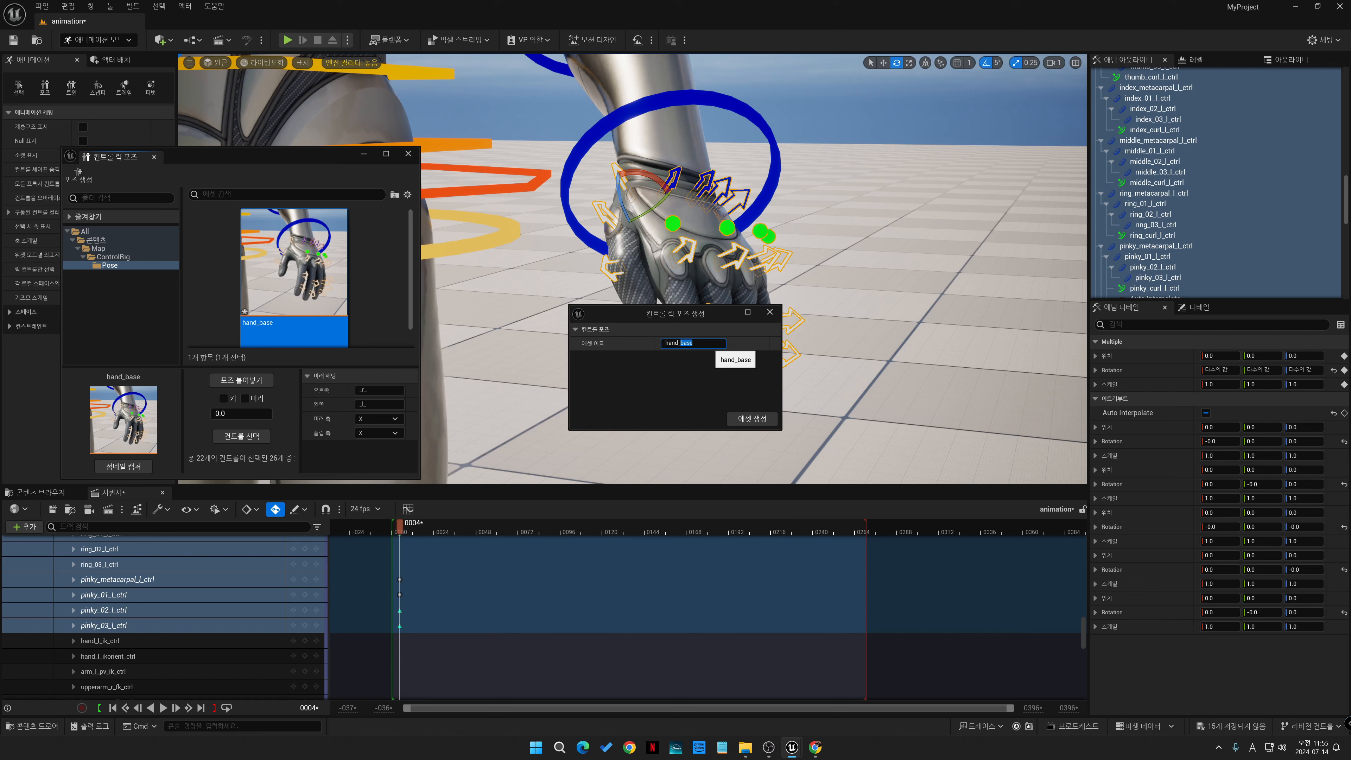
{"action": "type", "text": "Knife"}
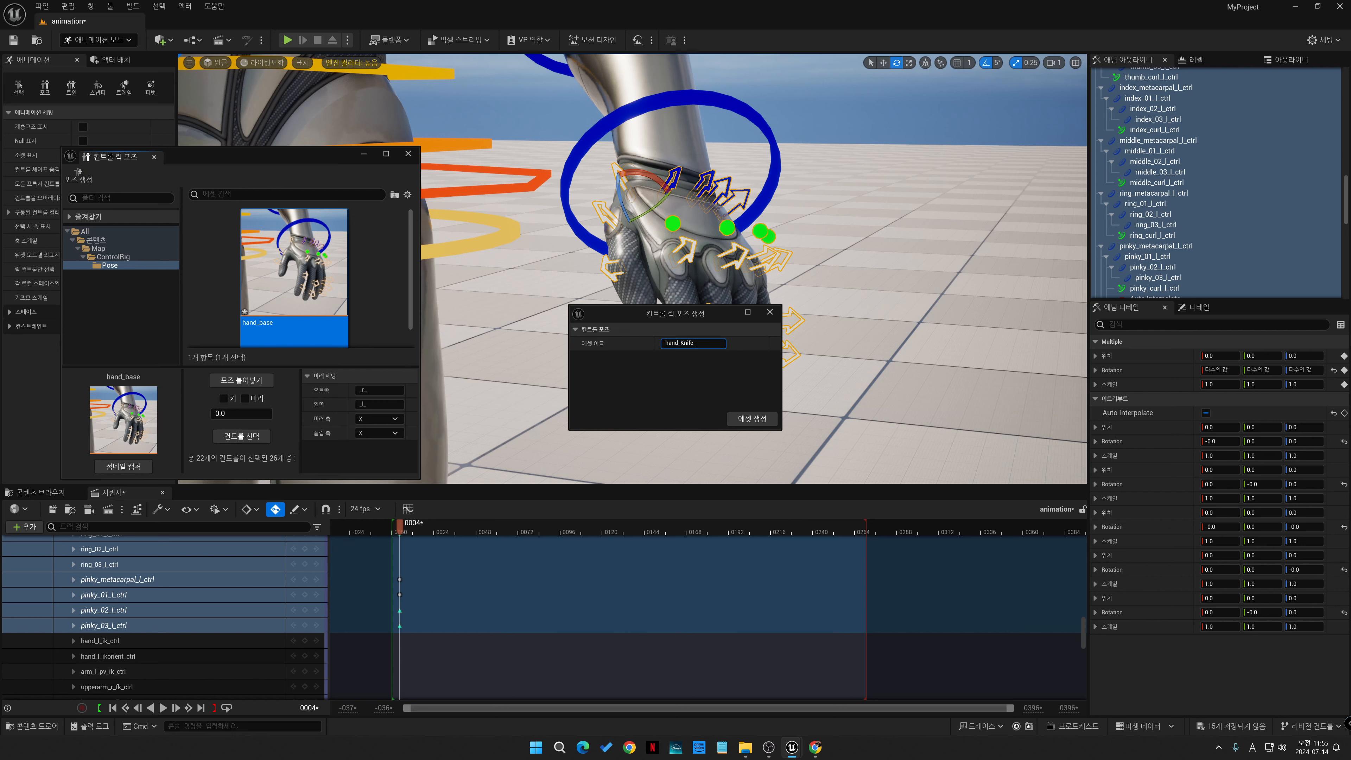
{"action": "left_click", "coordinate": [751, 419]}
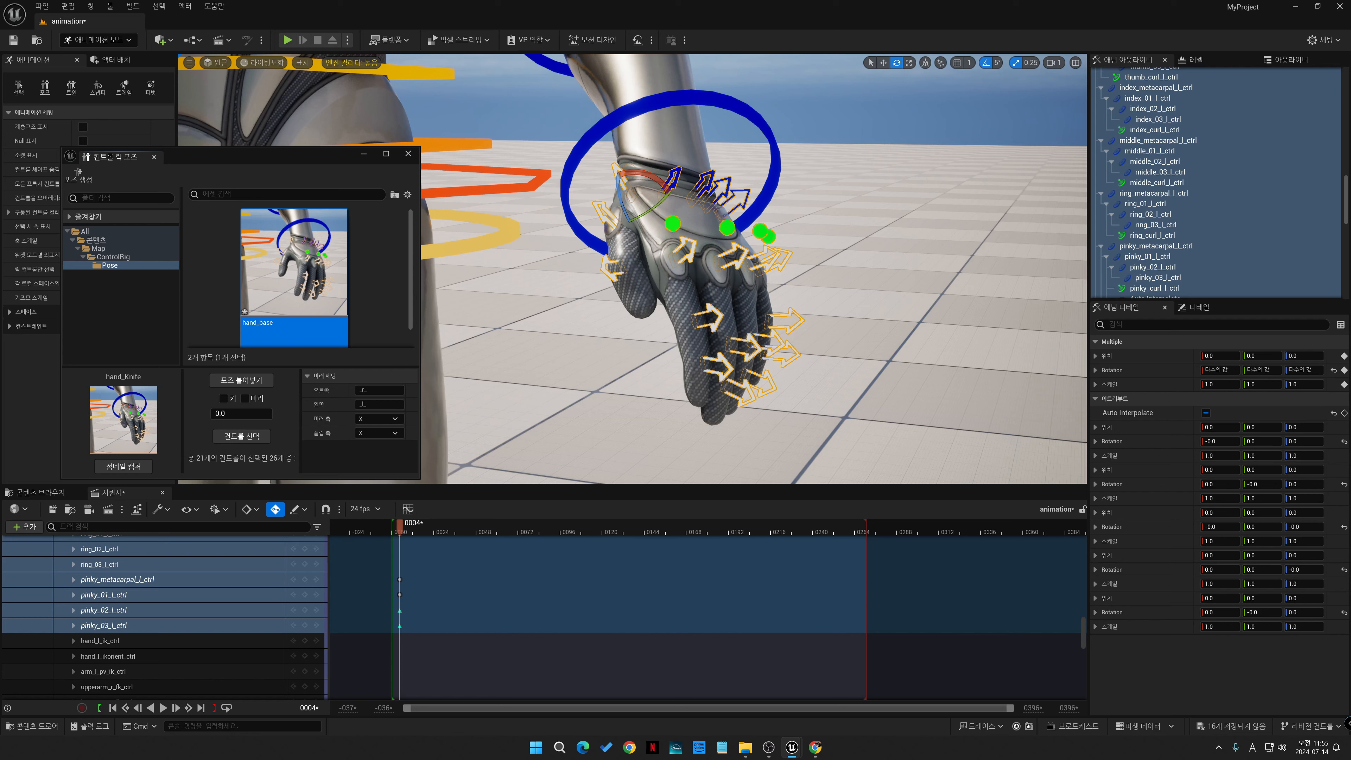
{"action": "scroll", "coordinate": [294, 277], "scroll_direction": "down", "scroll_amount": 3}
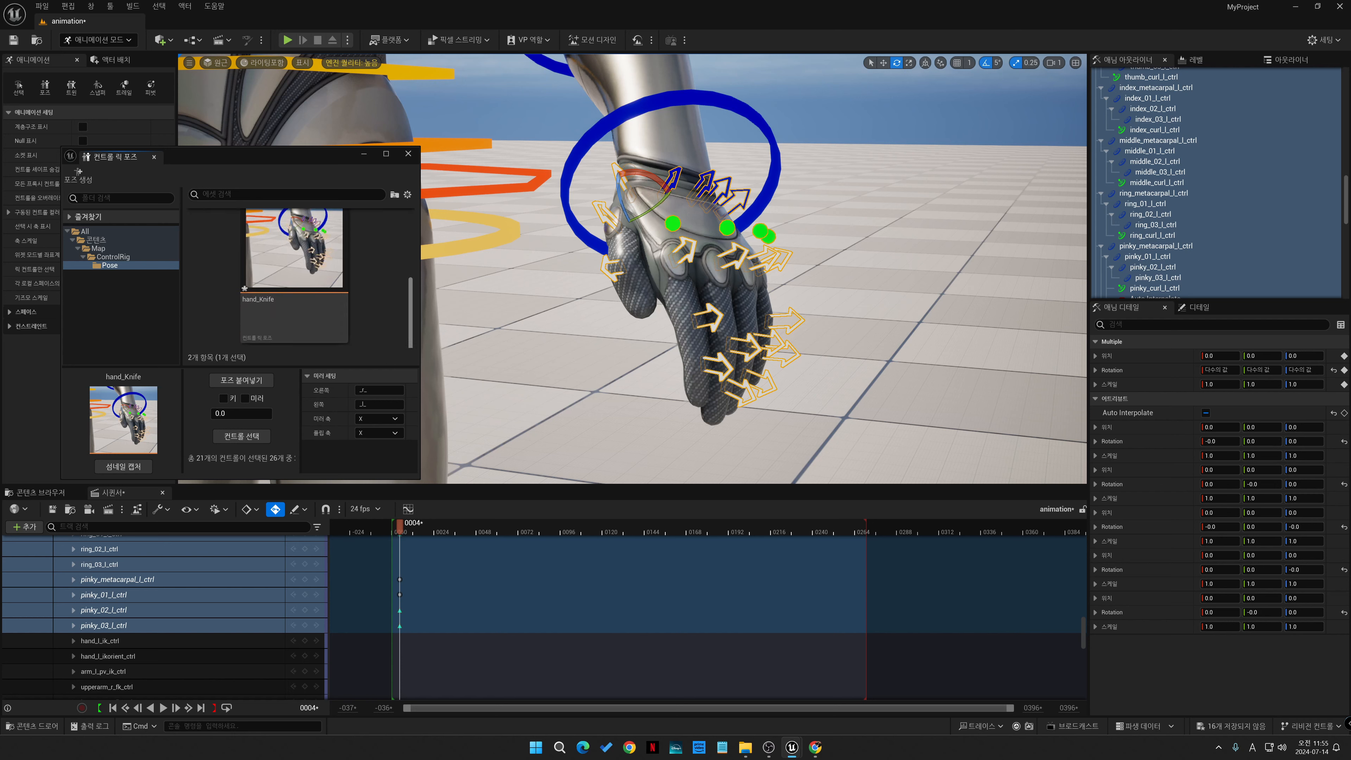
- Select the left-hand rig controls stored in the hand_Knife pose
{"action": "scroll", "coordinate": [294, 277], "scroll_direction": "up", "scroll_amount": 3}
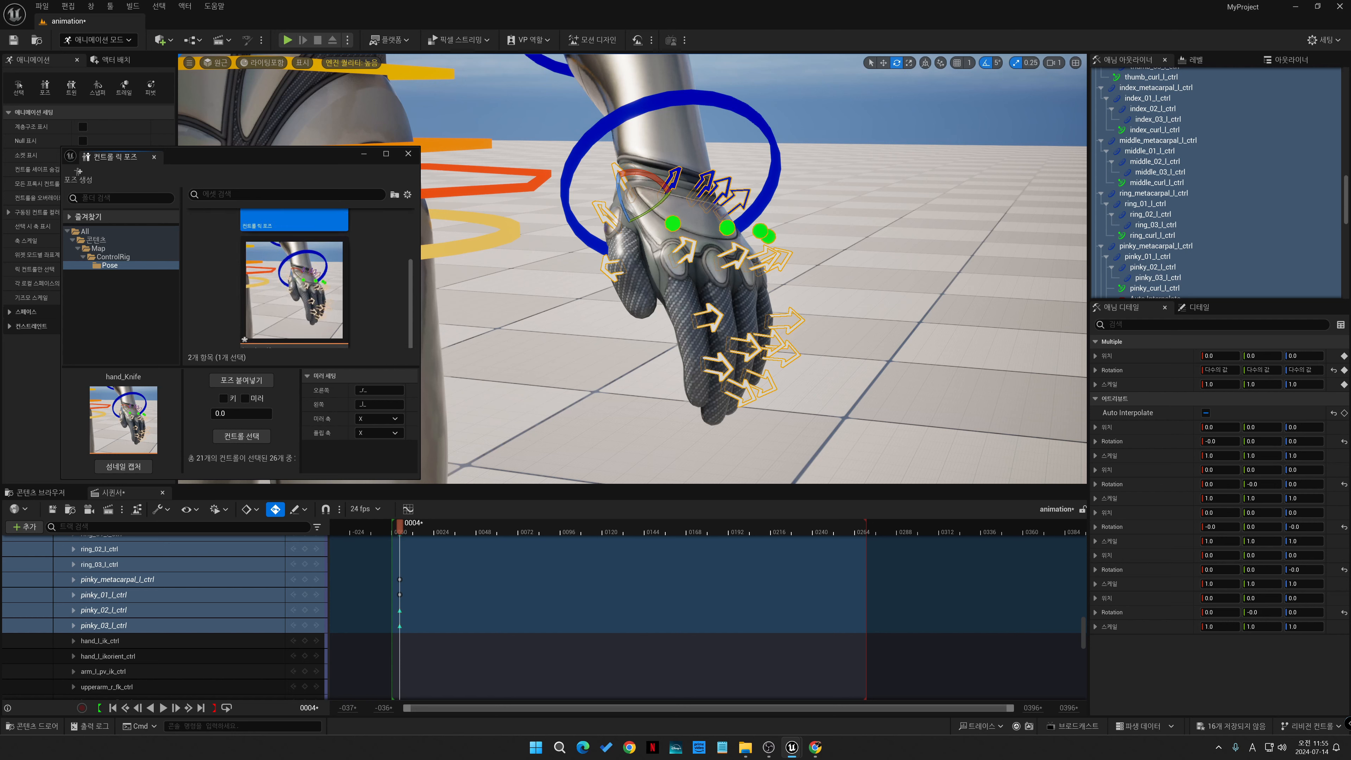
{"action": "left_click", "coordinate": [242, 436]}
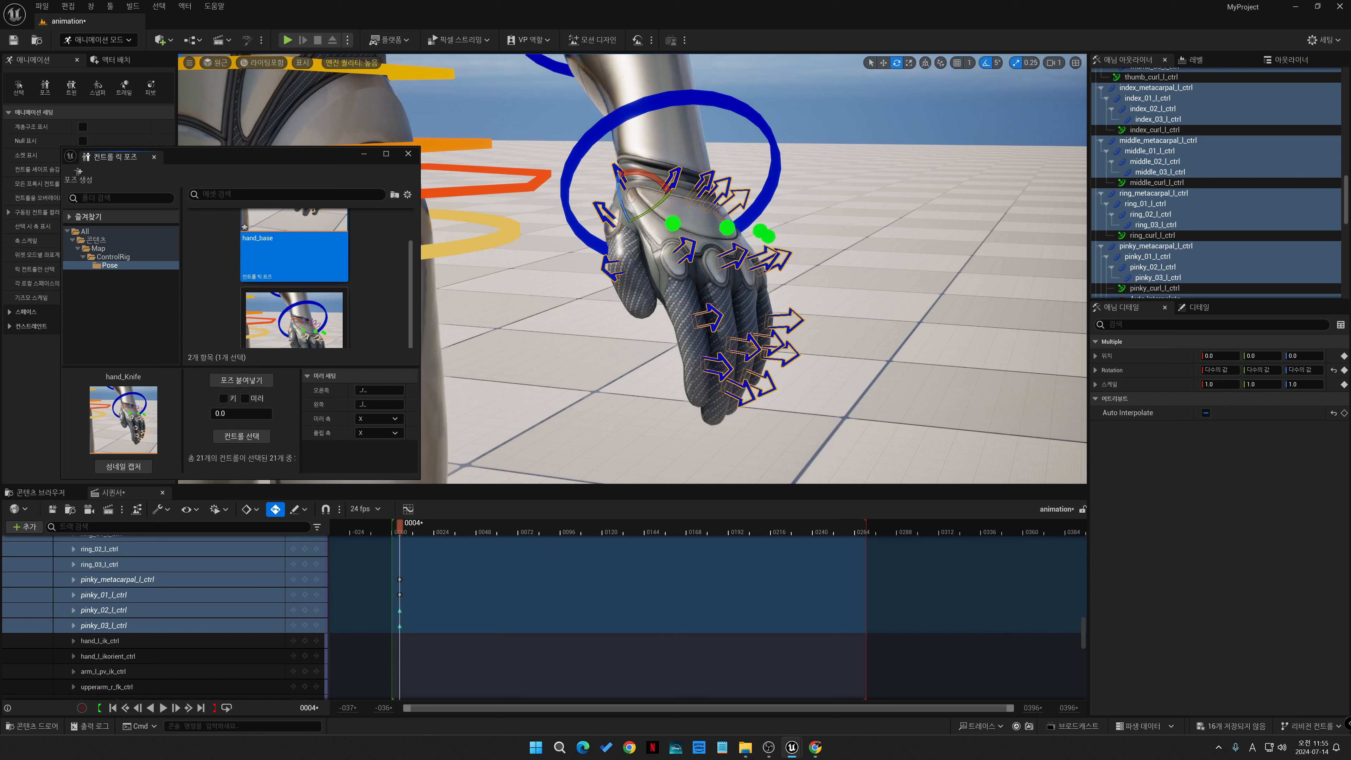
{"action": "left_click", "coordinate": [374, 295]}
{"action": "left_click", "coordinate": [308, 249]}
{"action": "left_click", "coordinate": [300, 323]}
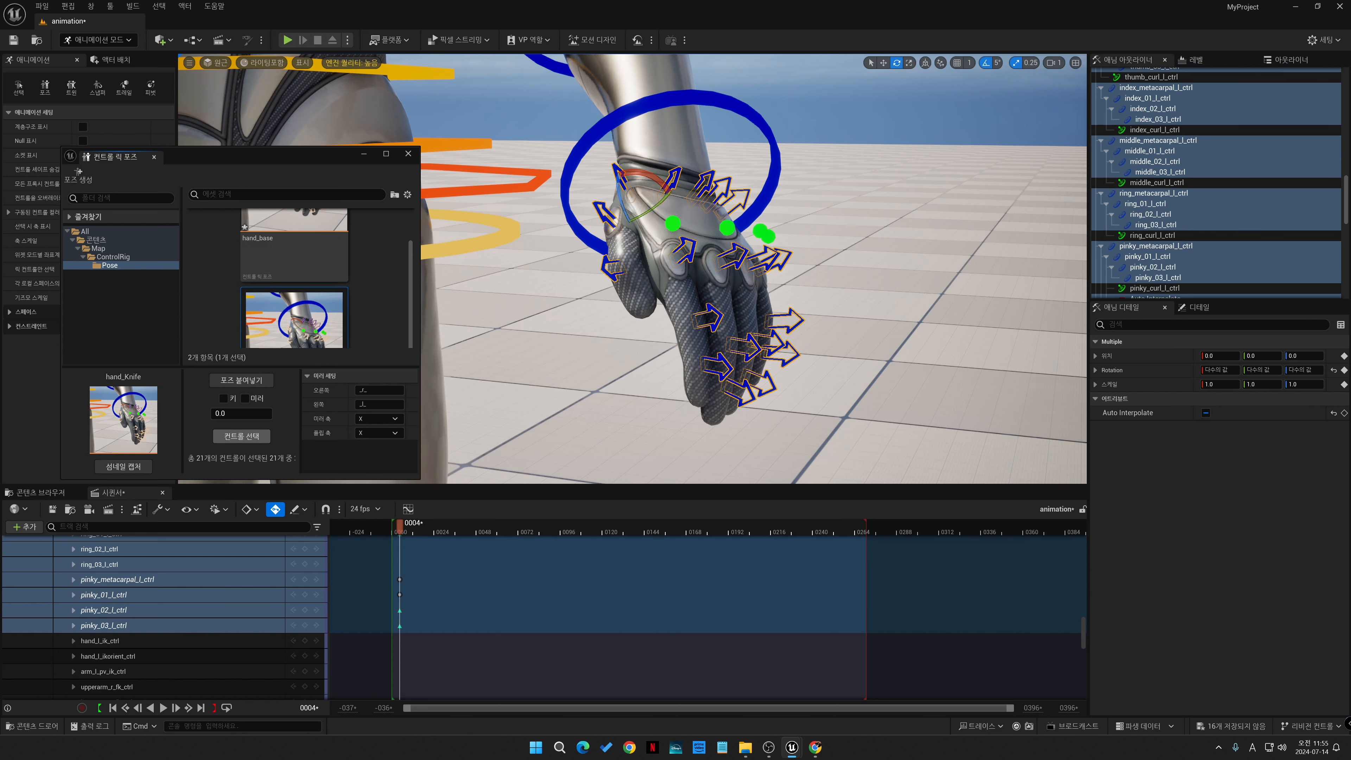
- Select the controls stored in the hand_base pose and paste that pose onto the left hand
{"action": "left_click", "coordinate": [313, 257]}
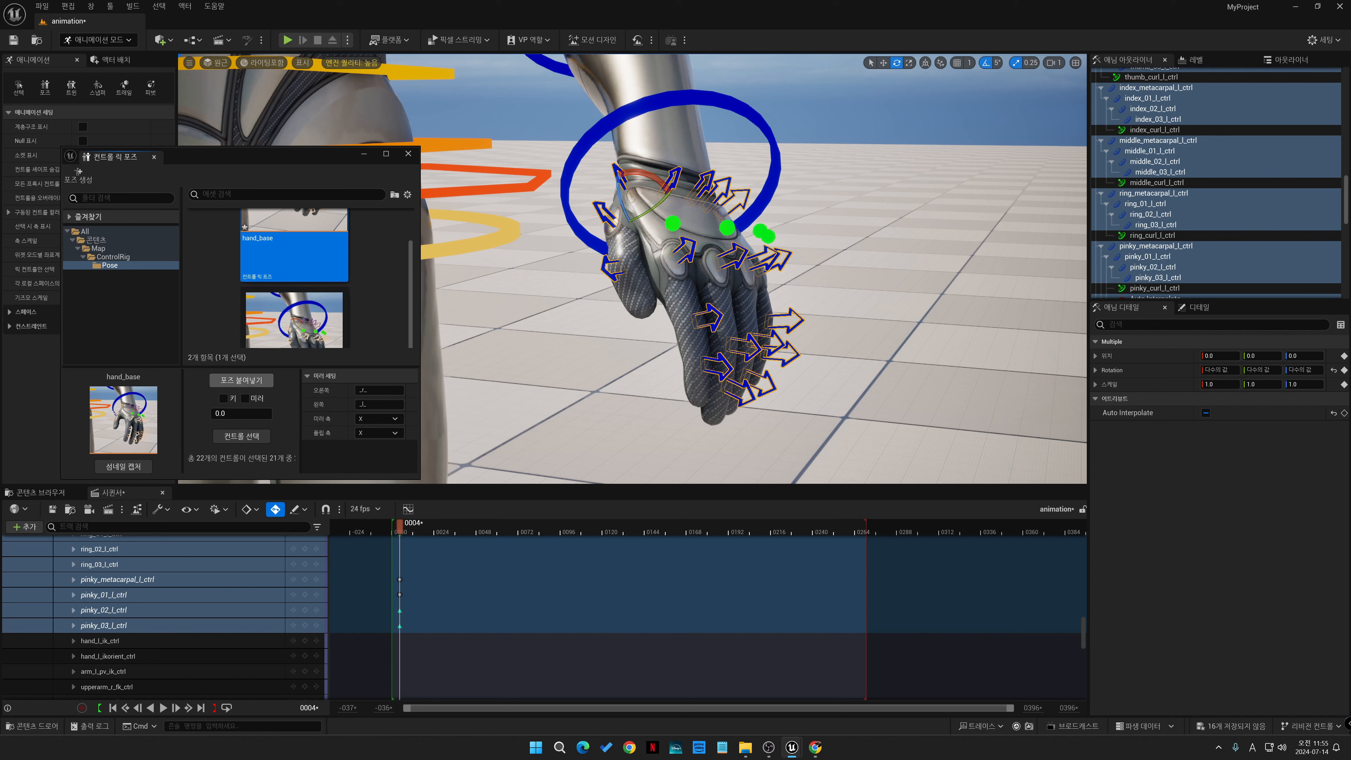
{"action": "left_click", "coordinate": [242, 436]}
{"action": "left_click", "coordinate": [242, 380]}
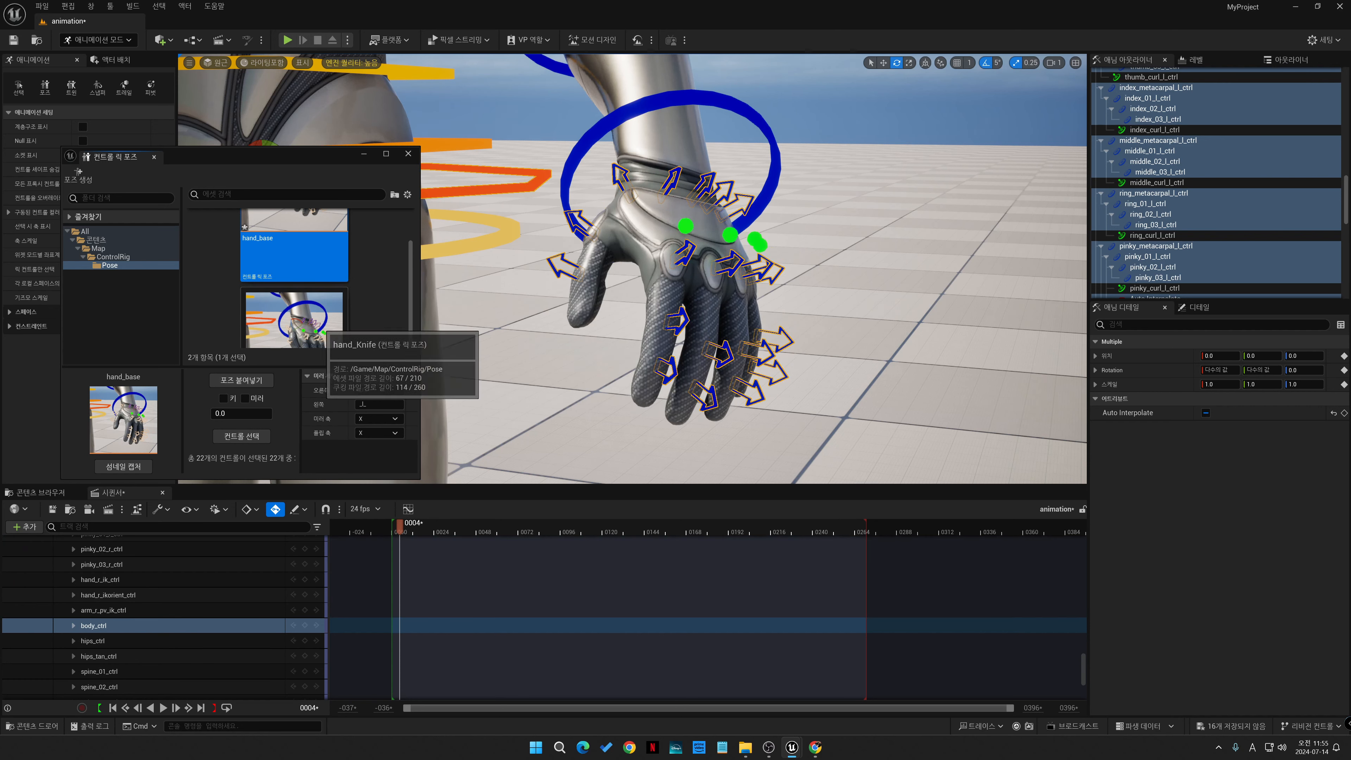
- Test the saved poses by pasting hand_Knife and hand_base alternately onto the left hand, finishing on hand_base
{"action": "left_click", "coordinate": [295, 319]}
{"action": "left_click", "coordinate": [242, 435]}
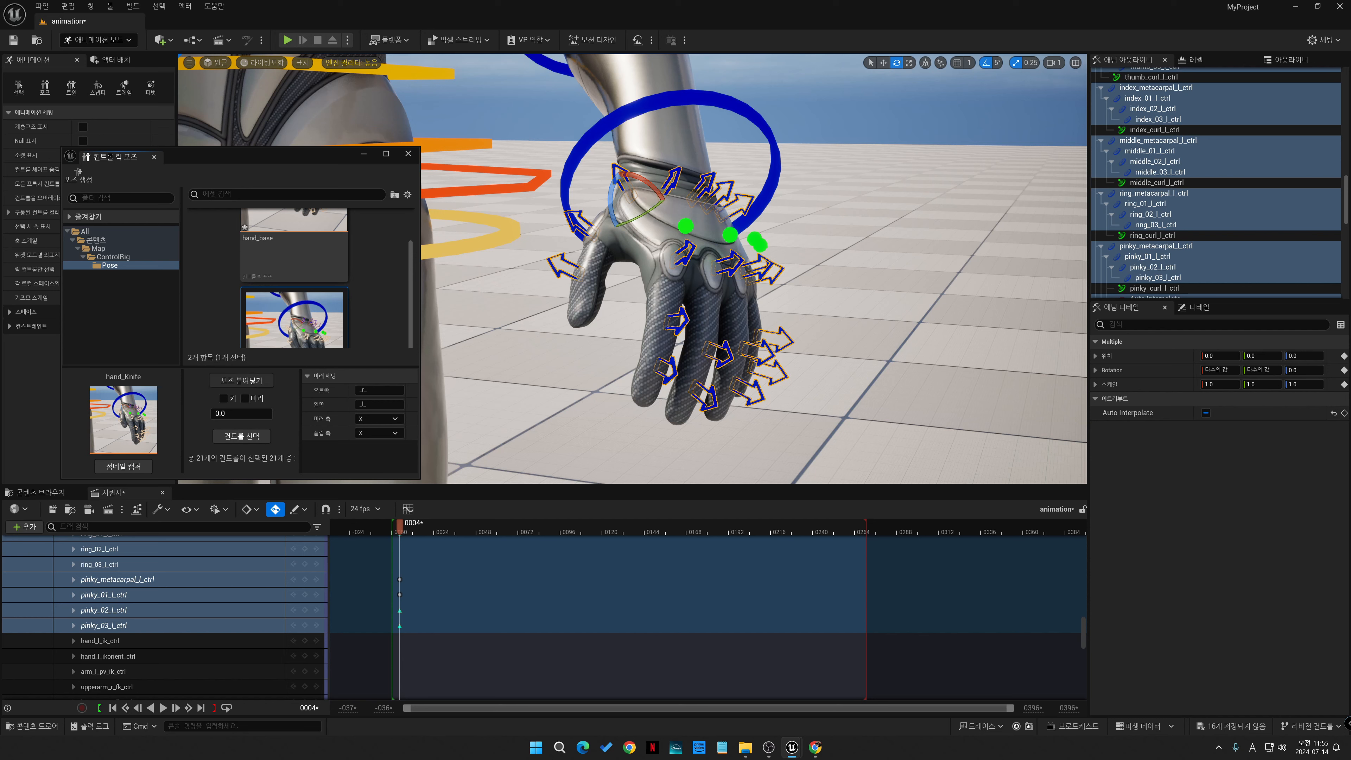
{"action": "left_click", "coordinate": [241, 380]}
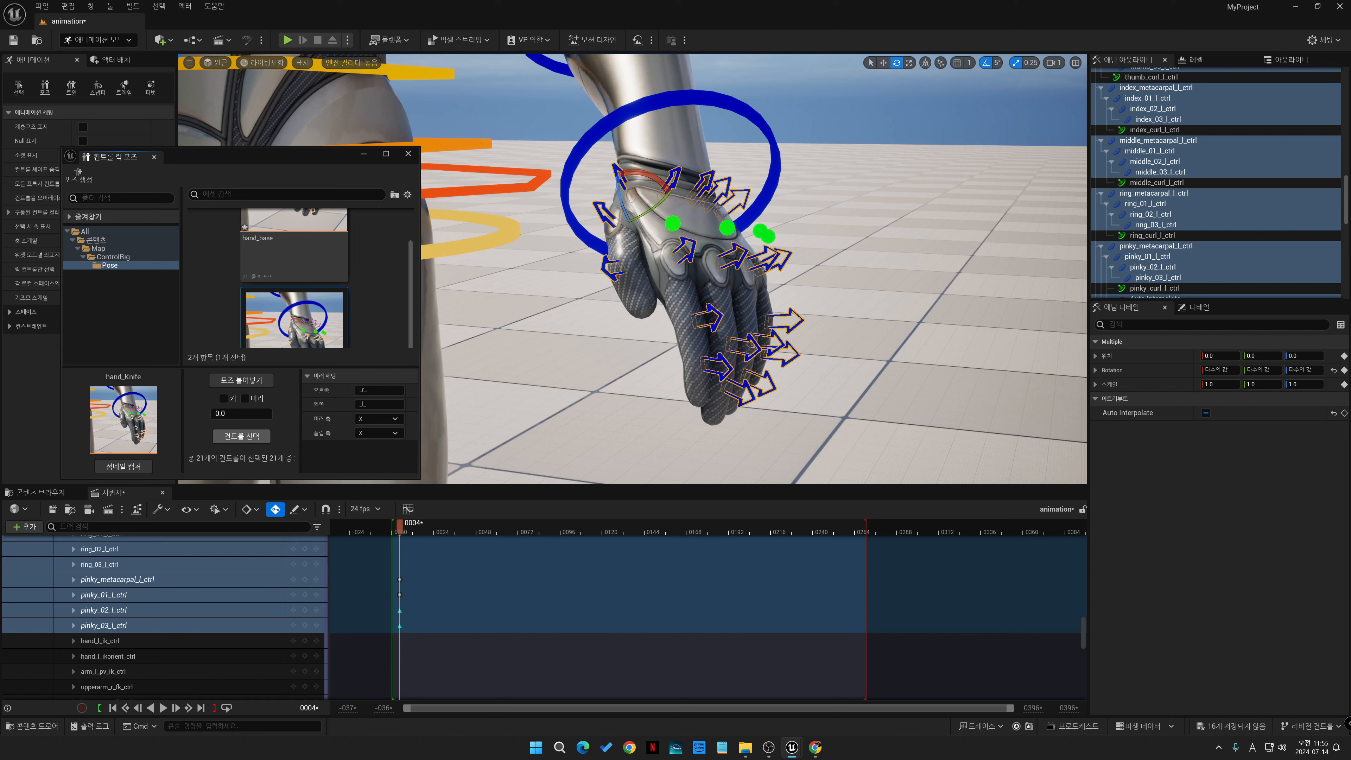
{"action": "left_click", "coordinate": [294, 255]}
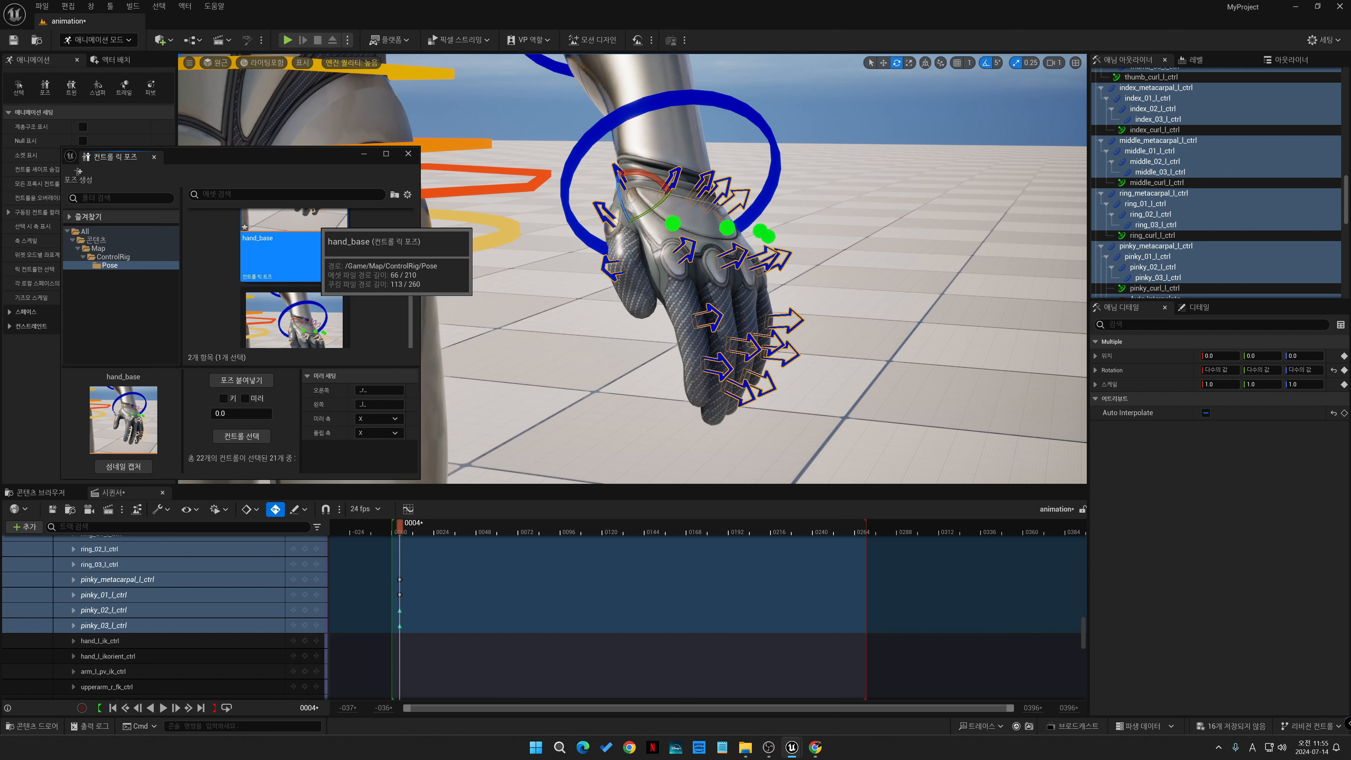
{"action": "left_click", "coordinate": [241, 436]}
{"action": "left_click", "coordinate": [241, 380]}
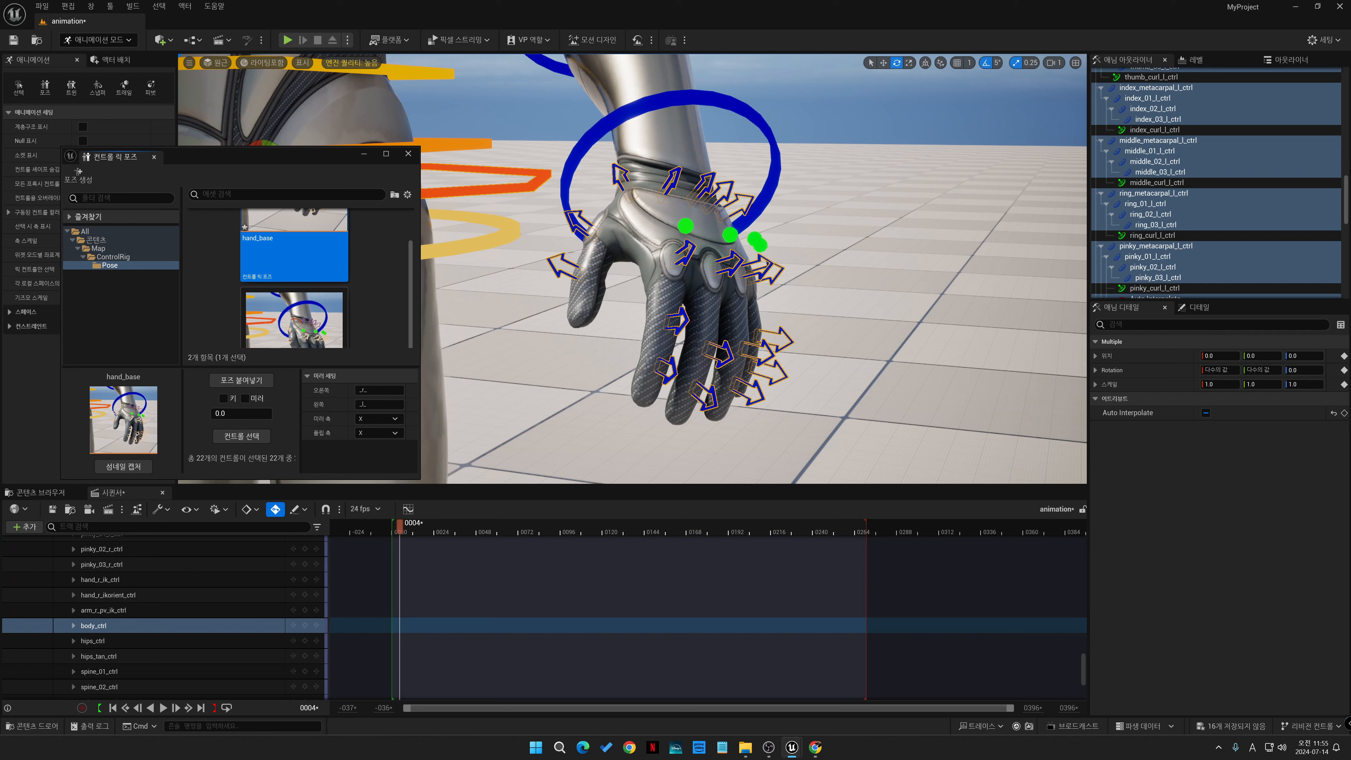
{"action": "left_click", "coordinate": [287, 315]}
{"action": "left_click", "coordinate": [242, 380]}
{"action": "left_click", "coordinate": [294, 256]}
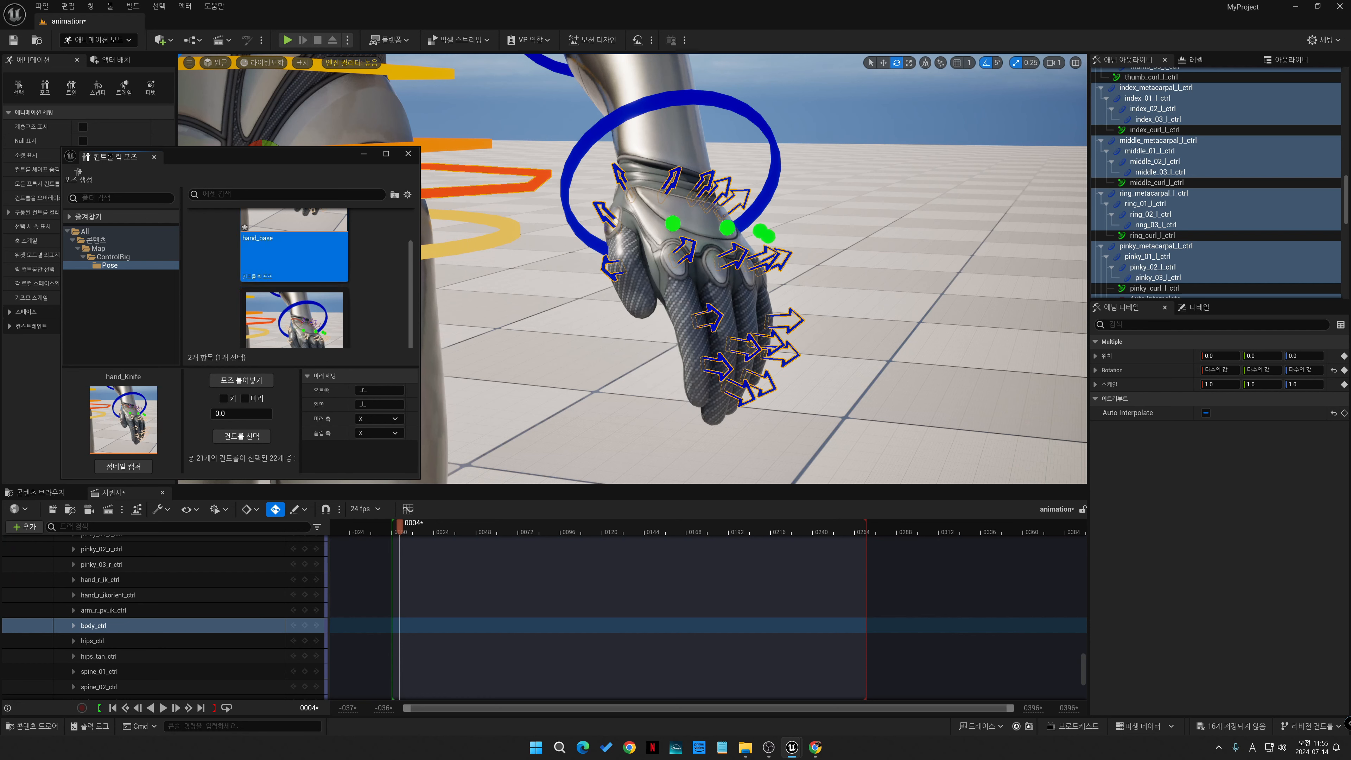
{"action": "left_click", "coordinate": [241, 380]}
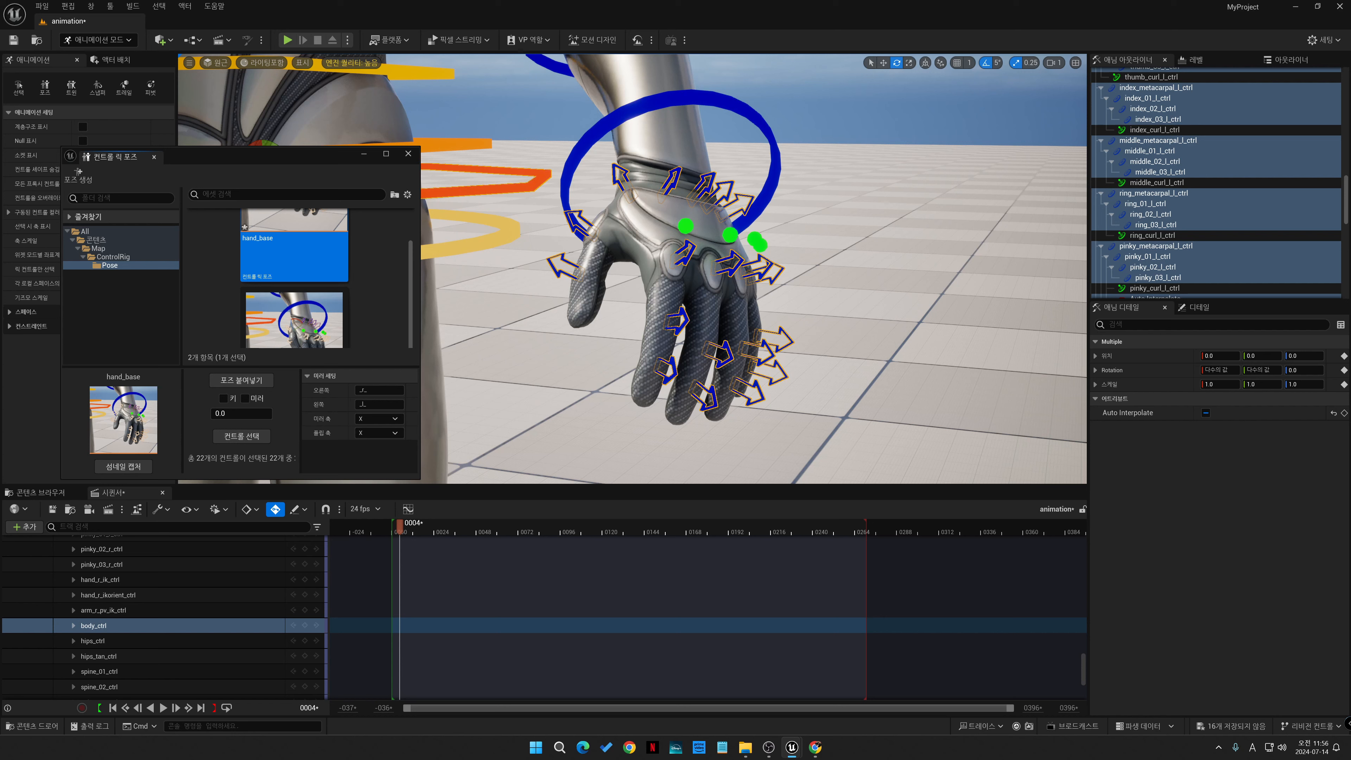
- Turn on timeline snapping, place the playhead at frame 12, and delete the existing left-hand finger keys near the timeline start
{"action": "mouse_move", "coordinate": [399, 525]}
{"action": "left_mouse_down"}
{"action": "mouse_move", "coordinate": [373, 525]}
{"action": "mouse_move", "coordinate": [412, 525]}
{"action": "left_mouse_up"}
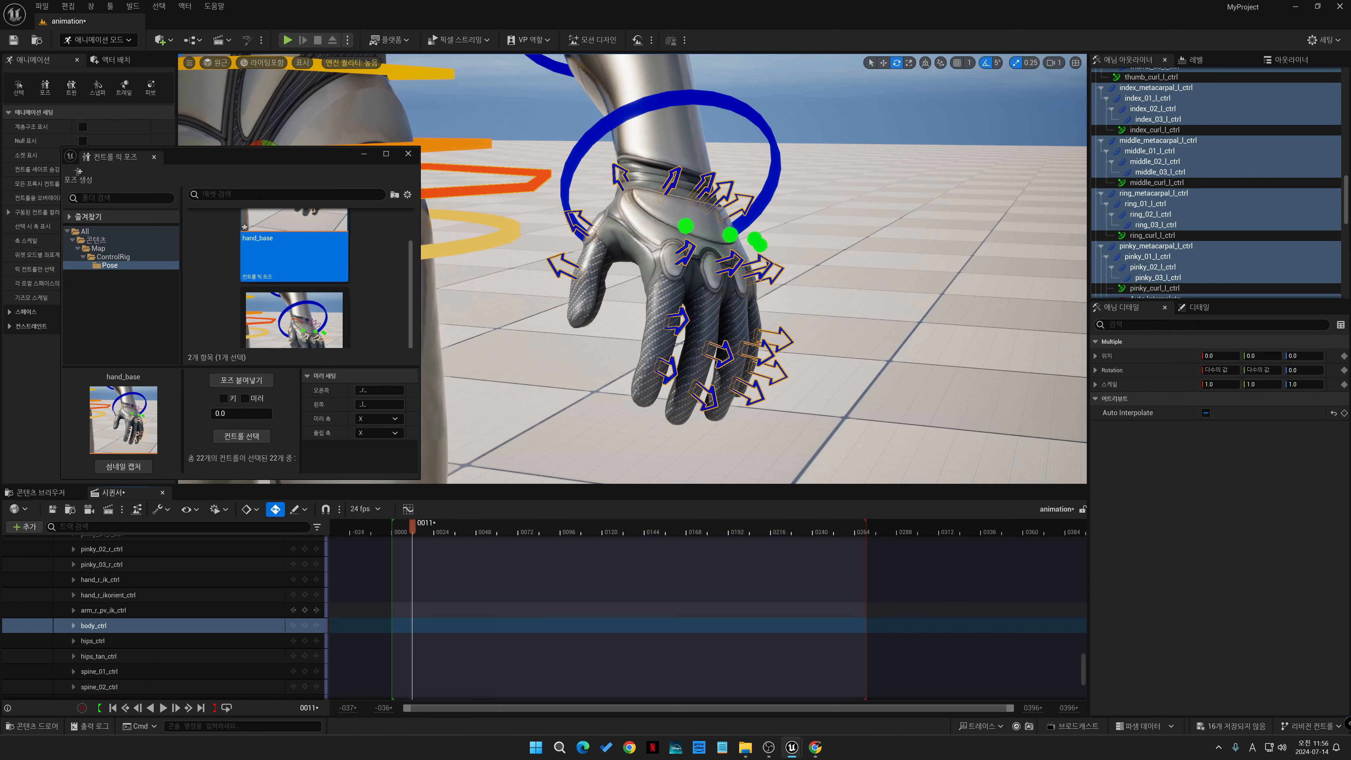
{"action": "mouse_move", "coordinate": [412, 525]}
{"action": "left_mouse_down"}
{"action": "mouse_move", "coordinate": [484, 526]}
{"action": "mouse_move", "coordinate": [413, 526]}
{"action": "left_mouse_up"}
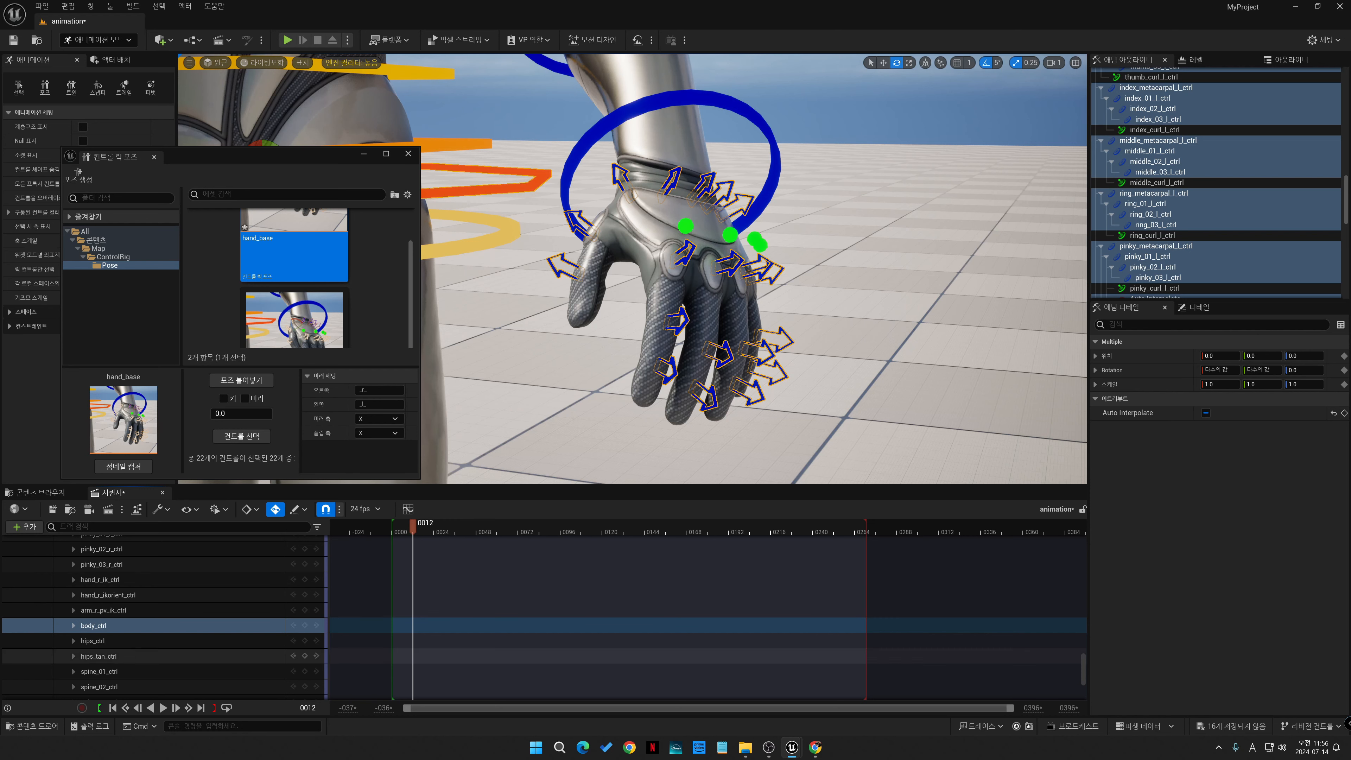
{"action": "scroll", "coordinate": [160, 612], "scroll_direction": "up", "scroll_amount": 5}
{"action": "scroll", "coordinate": [165, 618], "scroll_direction": "up", "scroll_amount": 10}
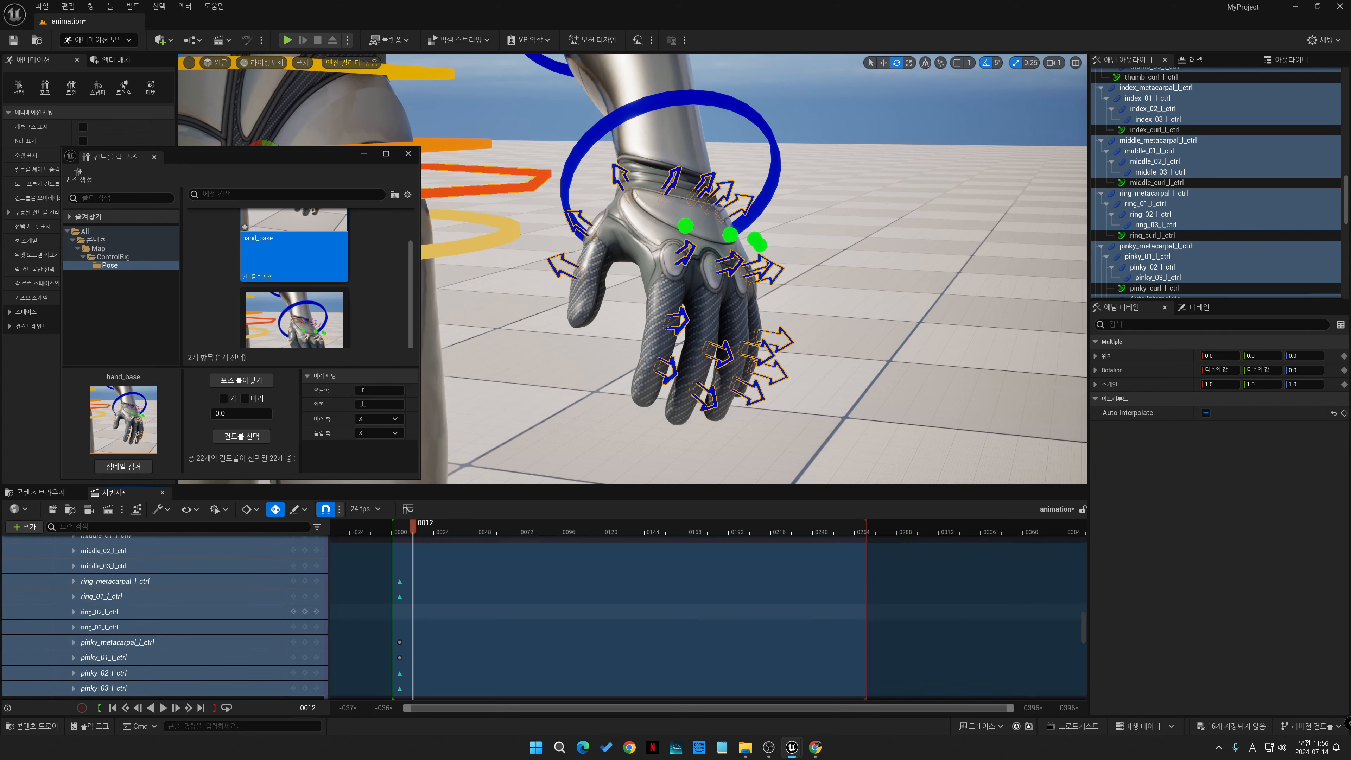
{"action": "scroll", "coordinate": [165, 618], "scroll_direction": "down", "scroll_amount": 5}
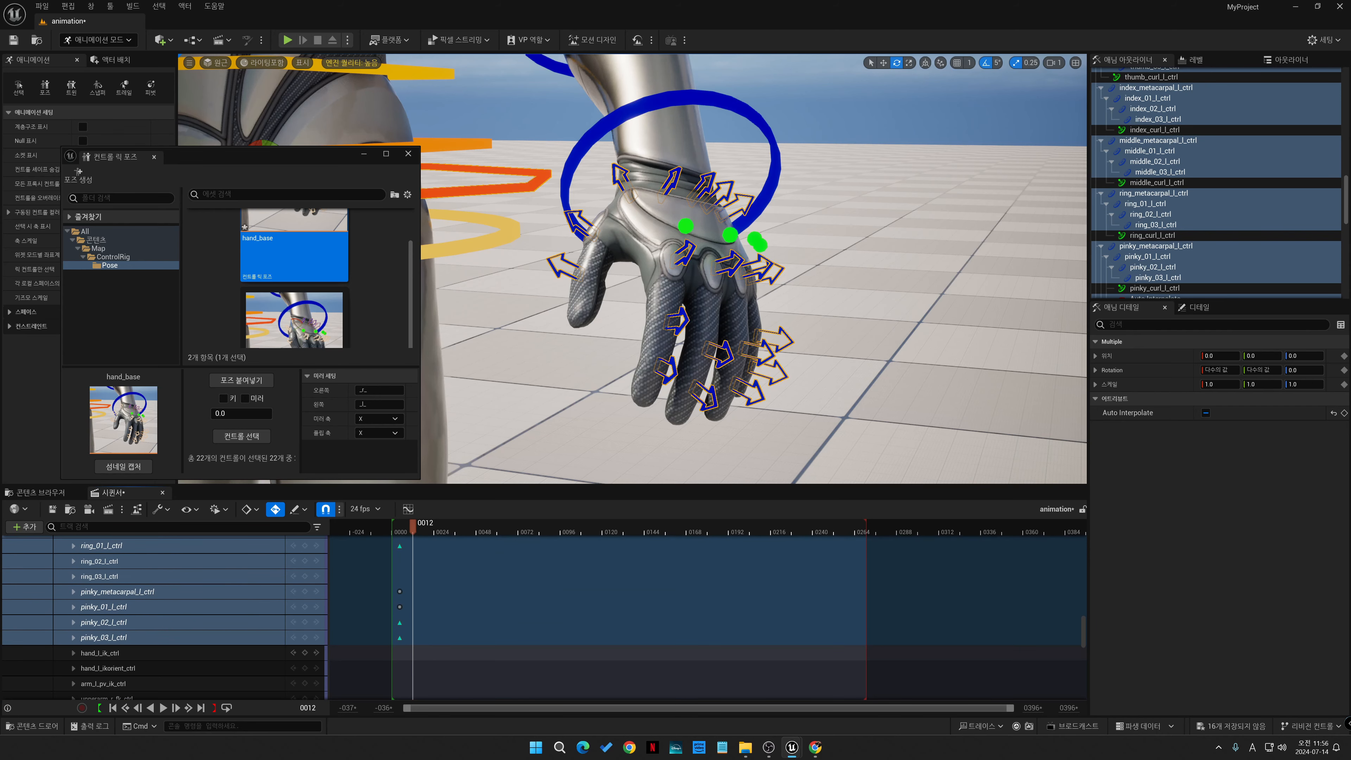
{"action": "scroll", "coordinate": [406, 652], "scroll_direction": "up", "scroll_amount": 6}
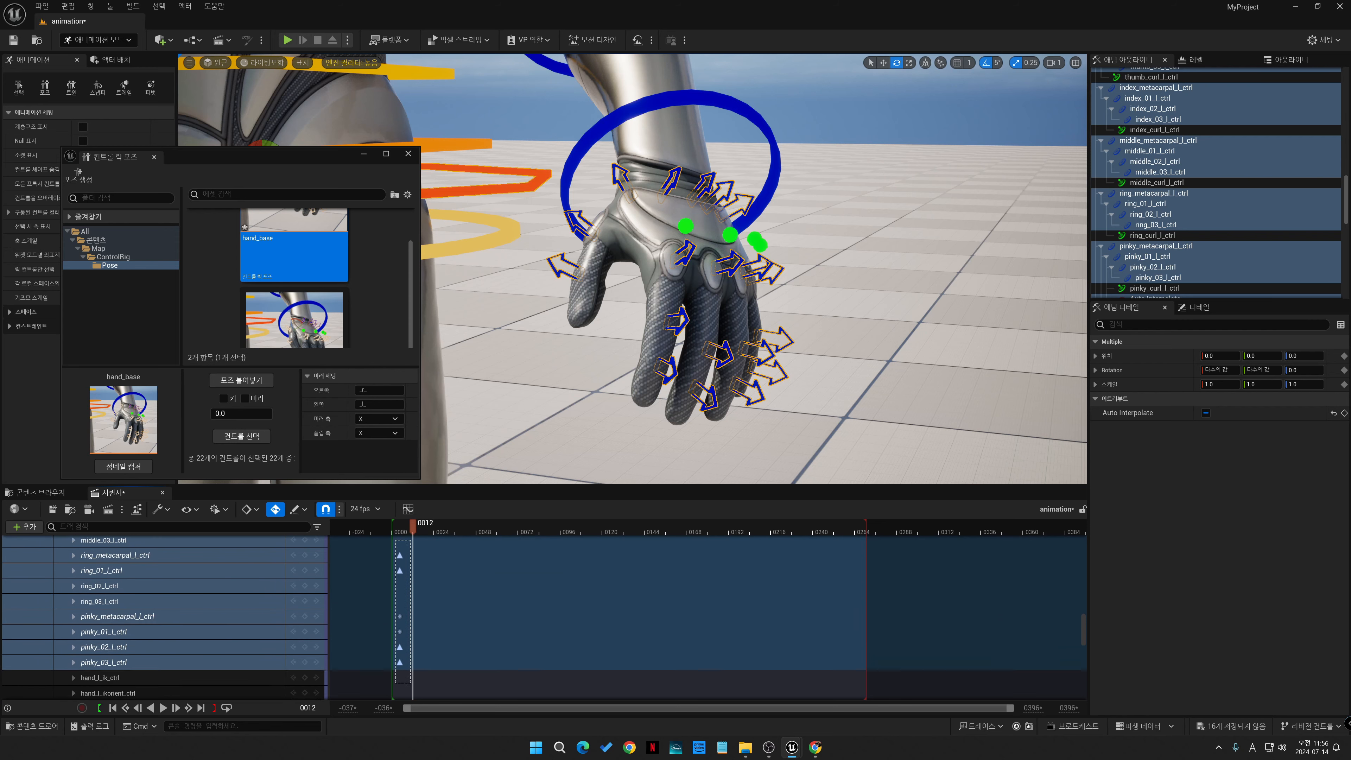
{"action": "left_click_drag", "start_coordinate": [398, 537], "coordinate": [398, 548]}
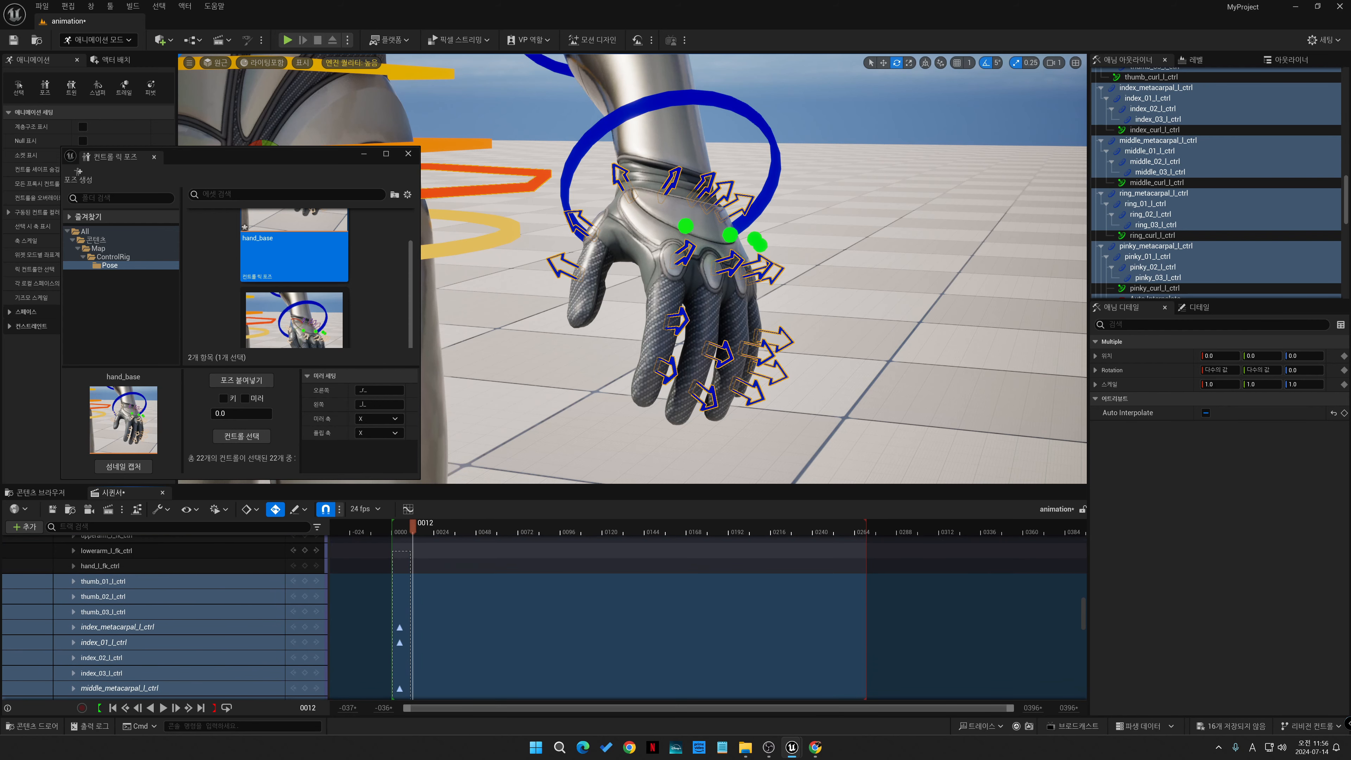
{"action": "key", "text": "Delete"}
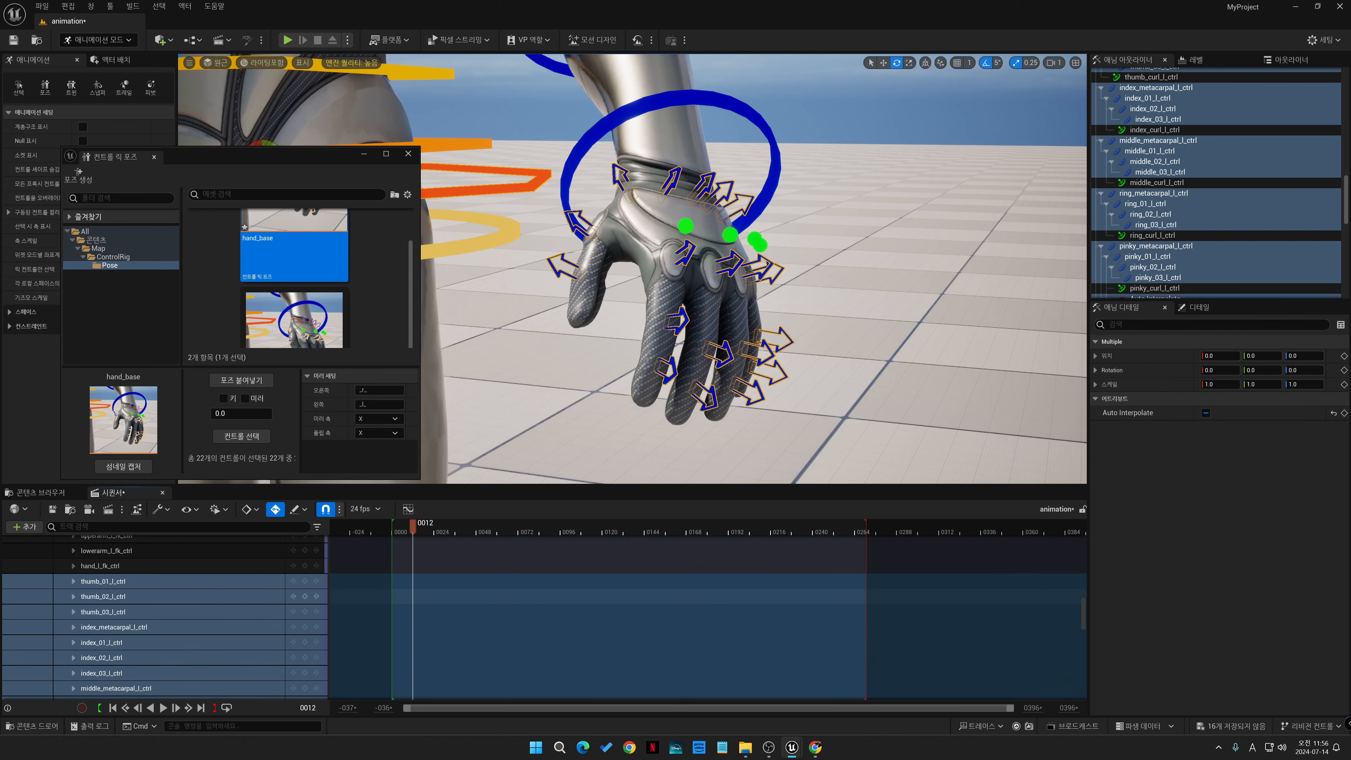
- Add keys at frame 12 for thumb_01_l_ctrl and the whole CR_Mannequin_Body rig
{"action": "left_click", "coordinate": [304, 581]}
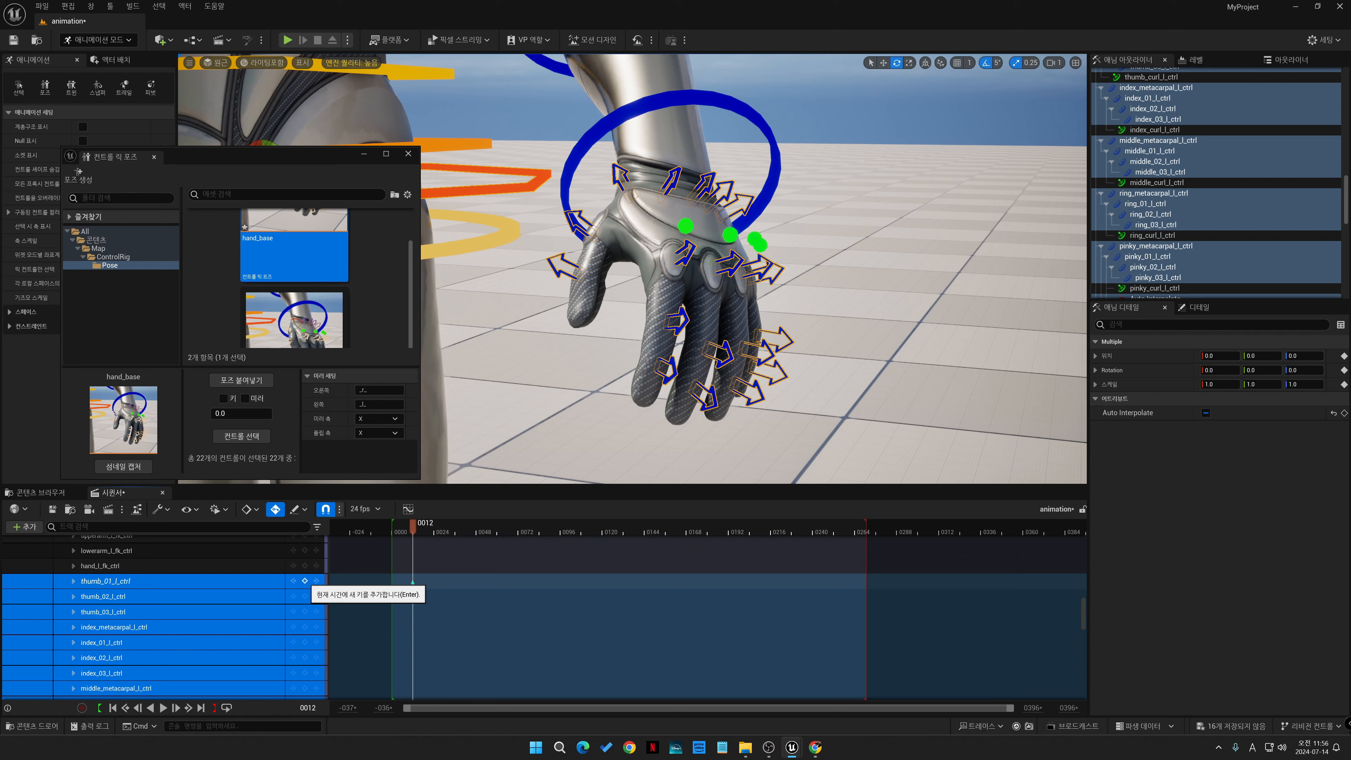
{"action": "scroll", "coordinate": [293, 638], "scroll_direction": "down", "scroll_amount": 10}
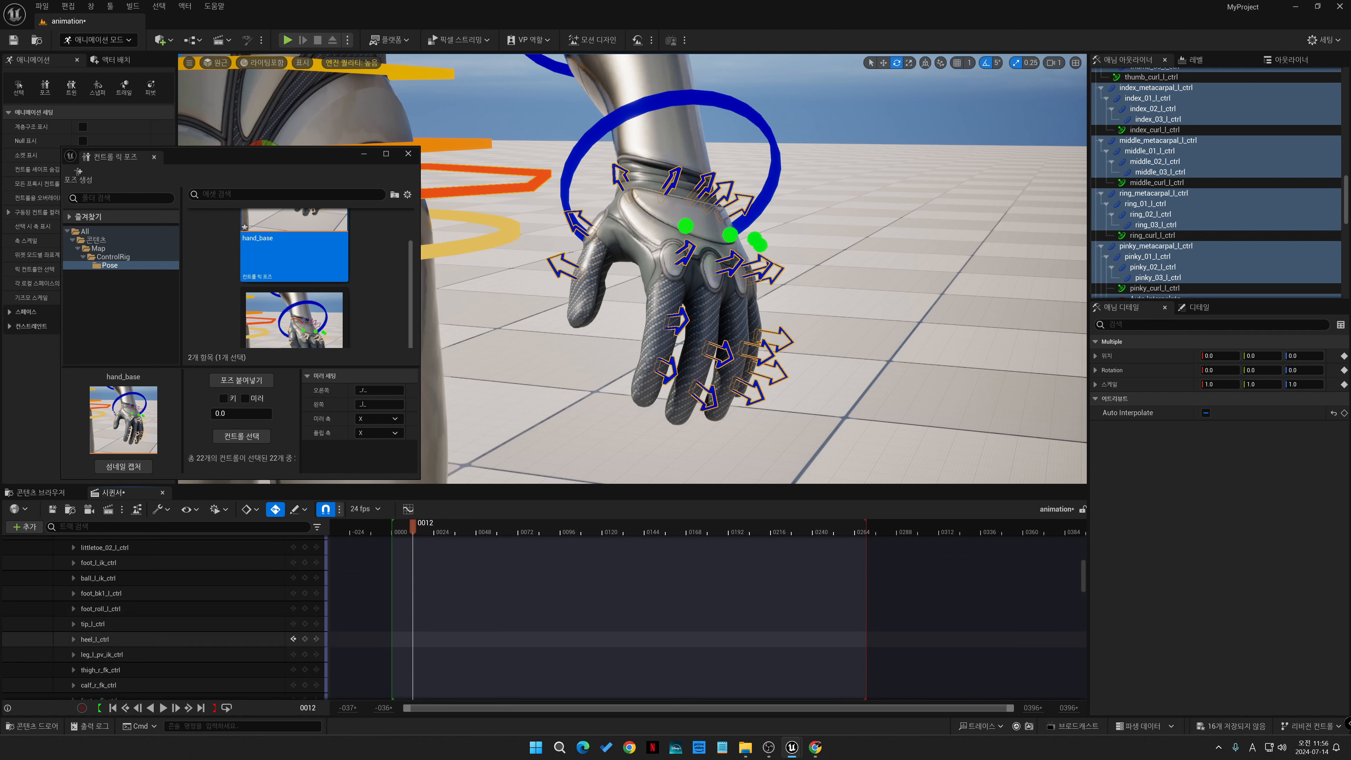
{"action": "scroll", "coordinate": [293, 638], "scroll_direction": "up", "scroll_amount": 10}
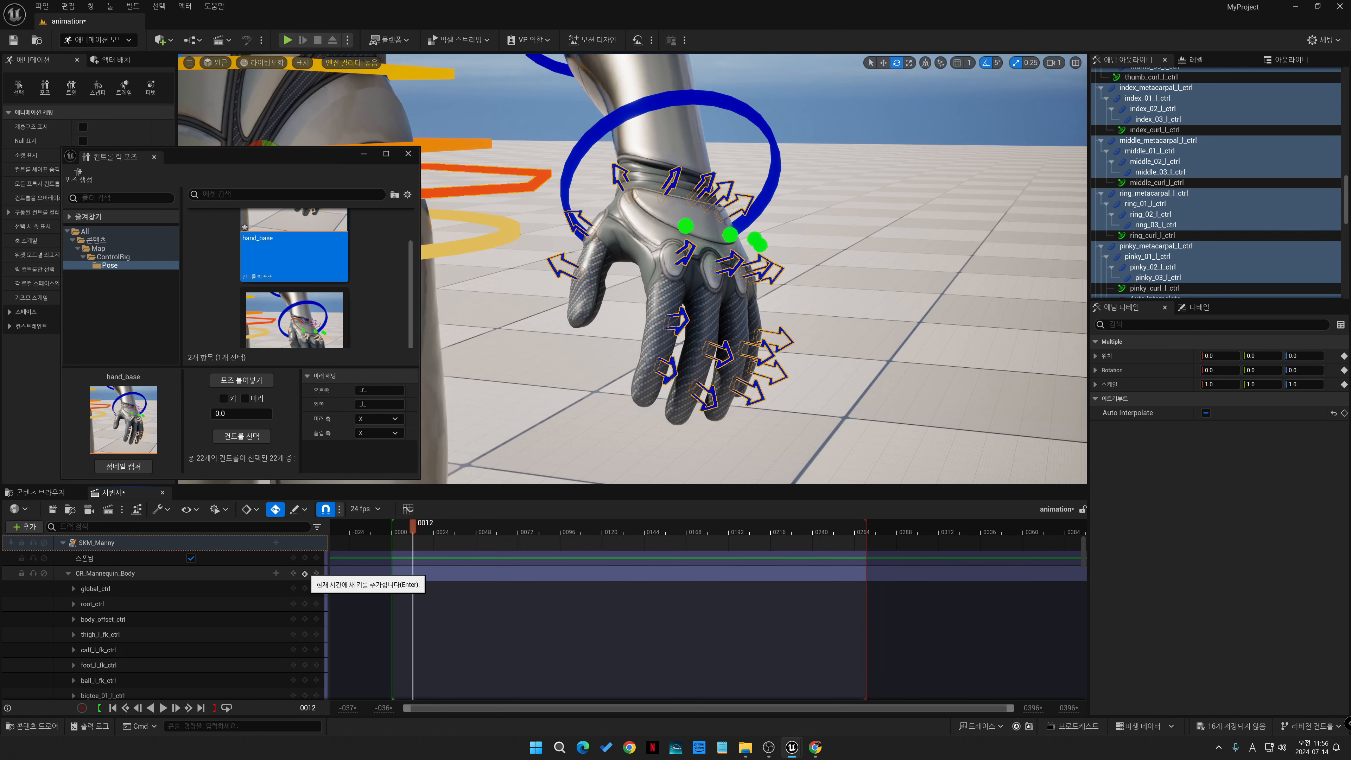
{"action": "left_click", "coordinate": [305, 573]}
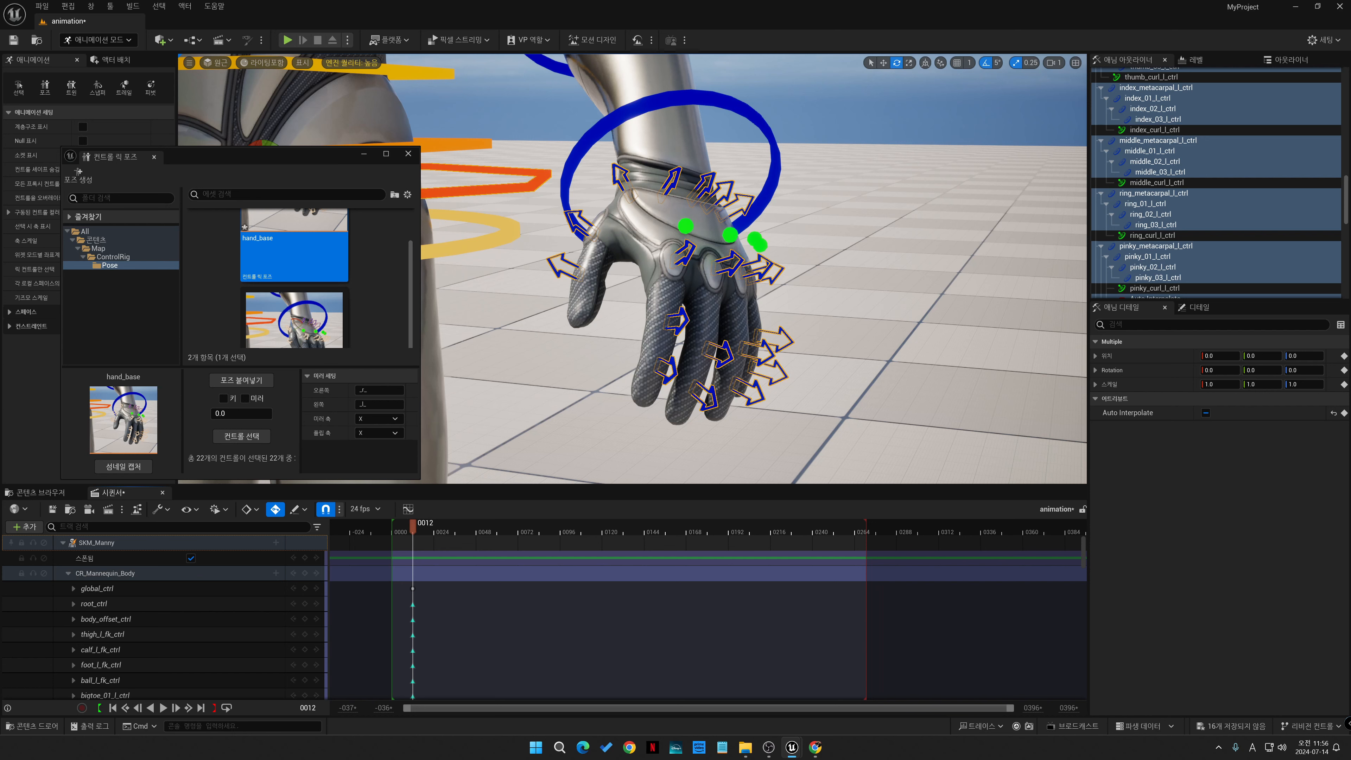
- At frame 24, paste the hand_Knife pose and key the whole CR_Mannequin_Body rig
{"action": "left_click_drag", "start_coordinate": [413, 526], "coordinate": [434, 525]}
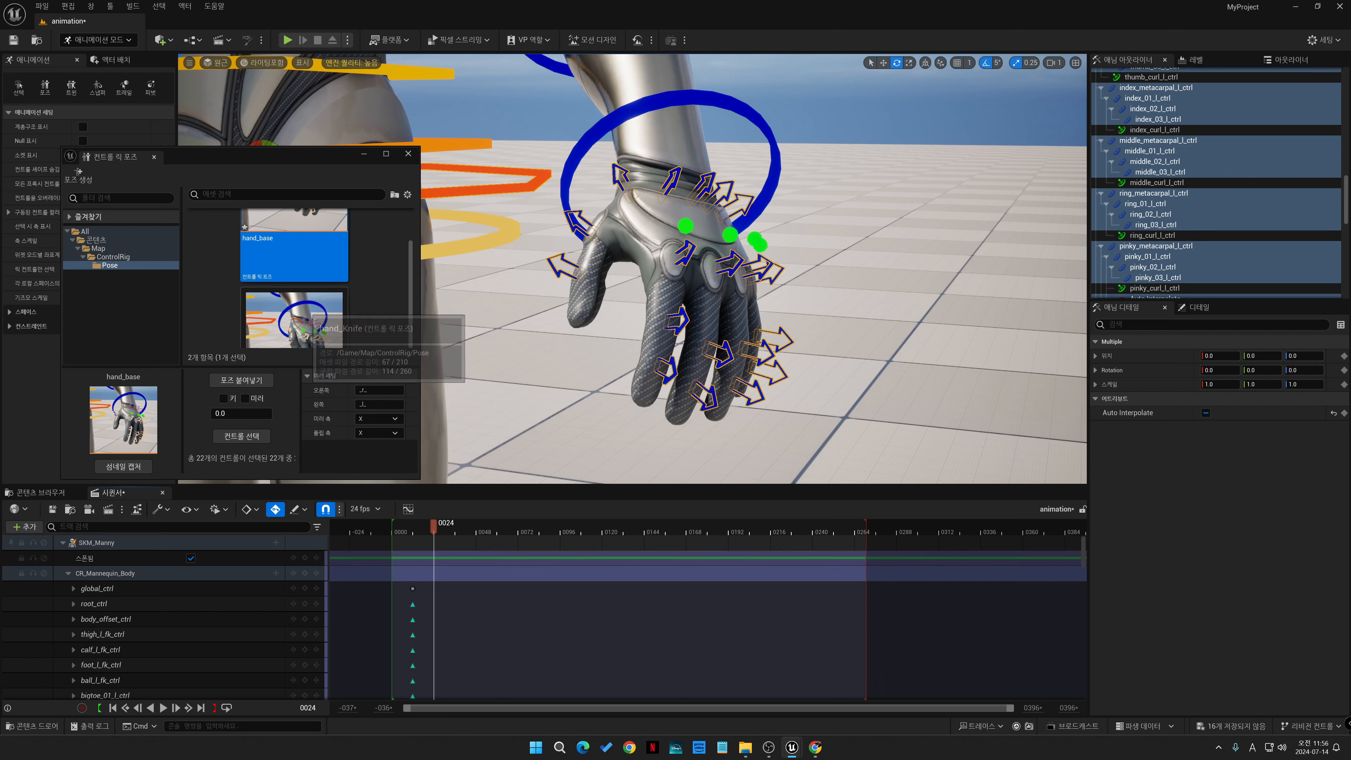
{"action": "left_click", "coordinate": [294, 319]}
{"action": "left_click", "coordinate": [241, 380]}
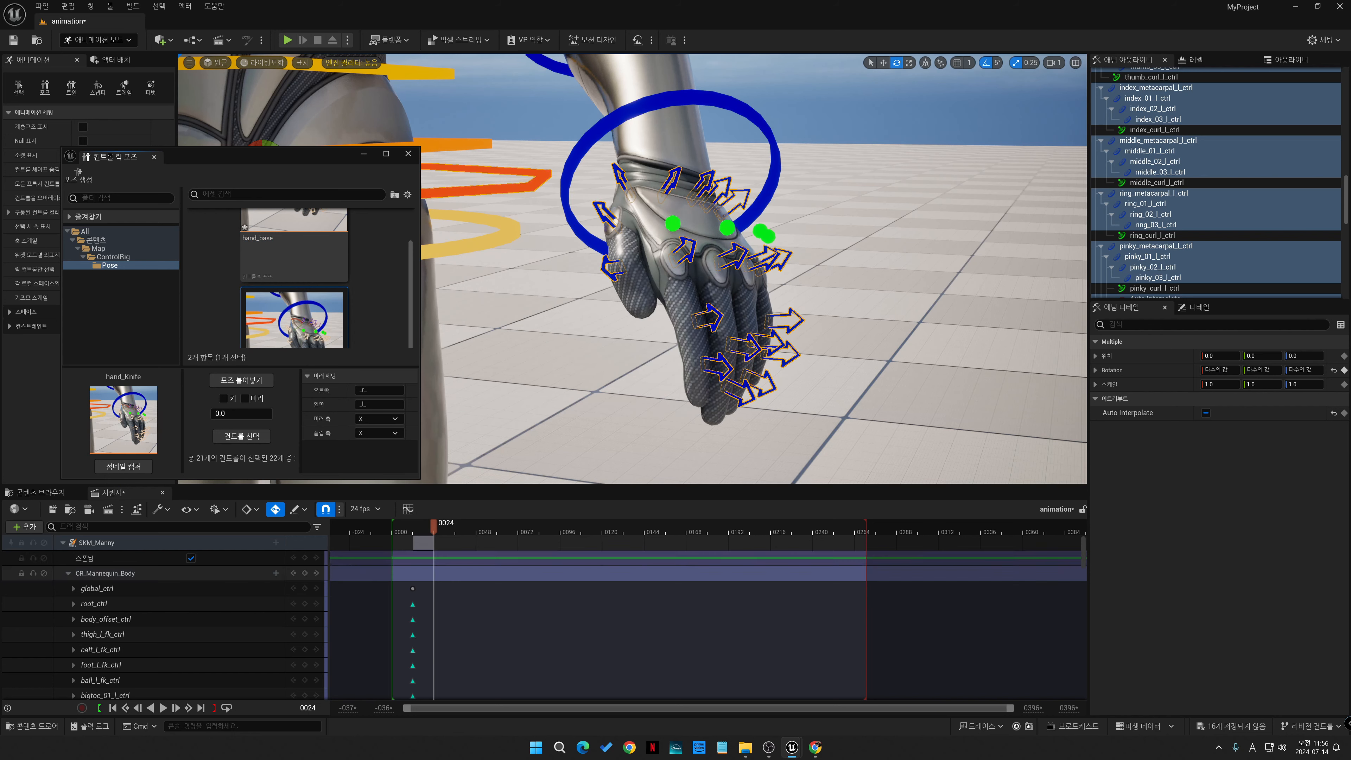
{"action": "left_click", "coordinate": [305, 573]}
- Play the sequence repeatedly from before frame 12 to examine the hand's transition from hand_base to hand_Knife
{"action": "key", "text": "space"}
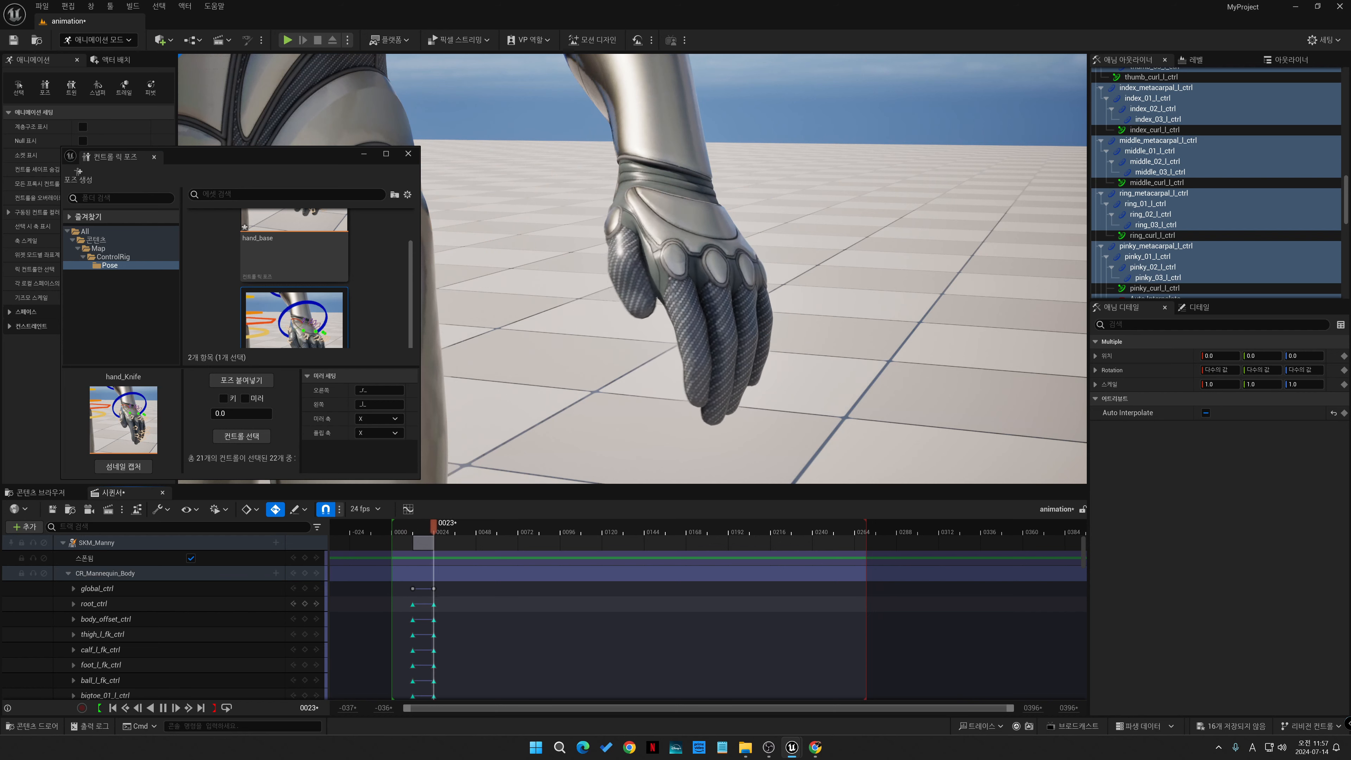
{"action": "key", "text": "space"}
{"action": "key", "text": "space"}
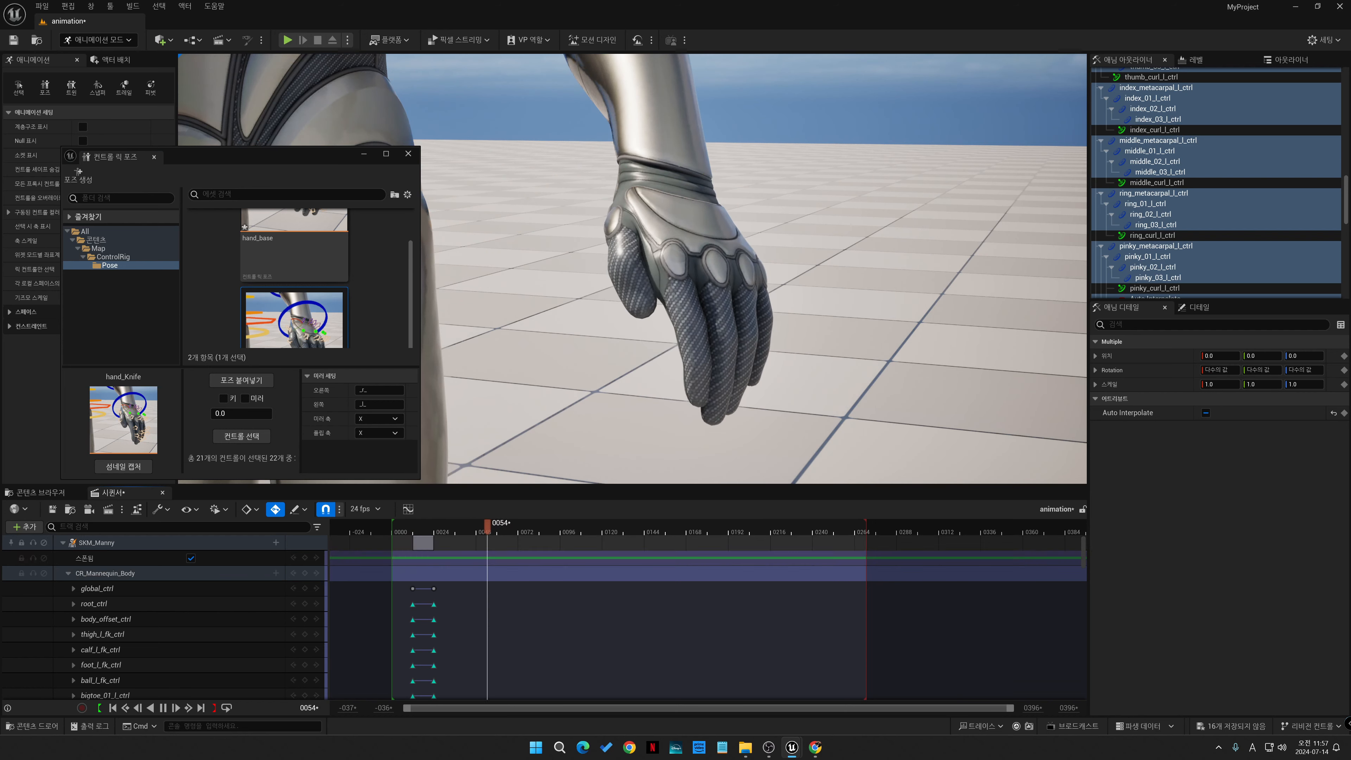
{"action": "left_click_drag", "start_coordinate": [420, 527], "coordinate": [390, 527]}
{"action": "key", "text": "space"}
{"action": "key", "text": "space"}
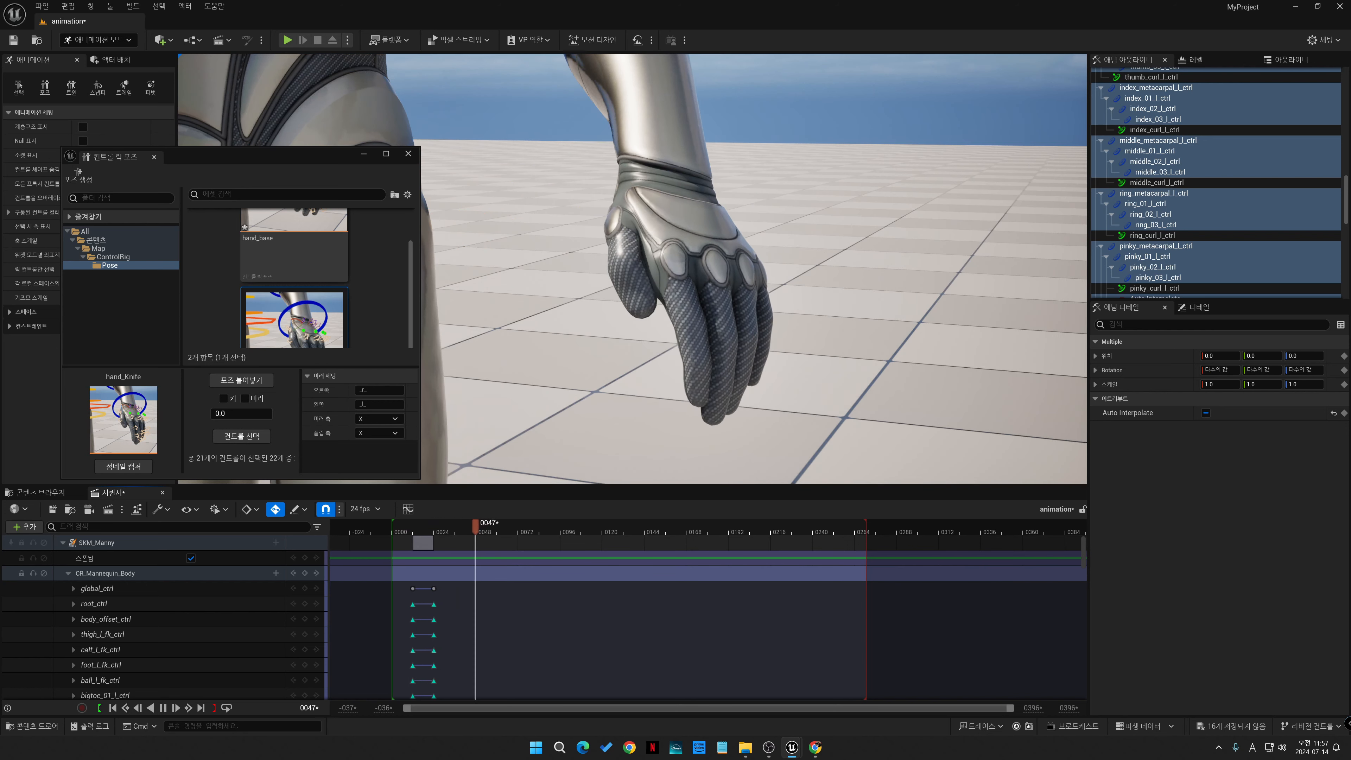
{"action": "left_click_drag", "start_coordinate": [419, 530], "coordinate": [447, 525]}
{"action": "left_click", "coordinate": [406, 529]}
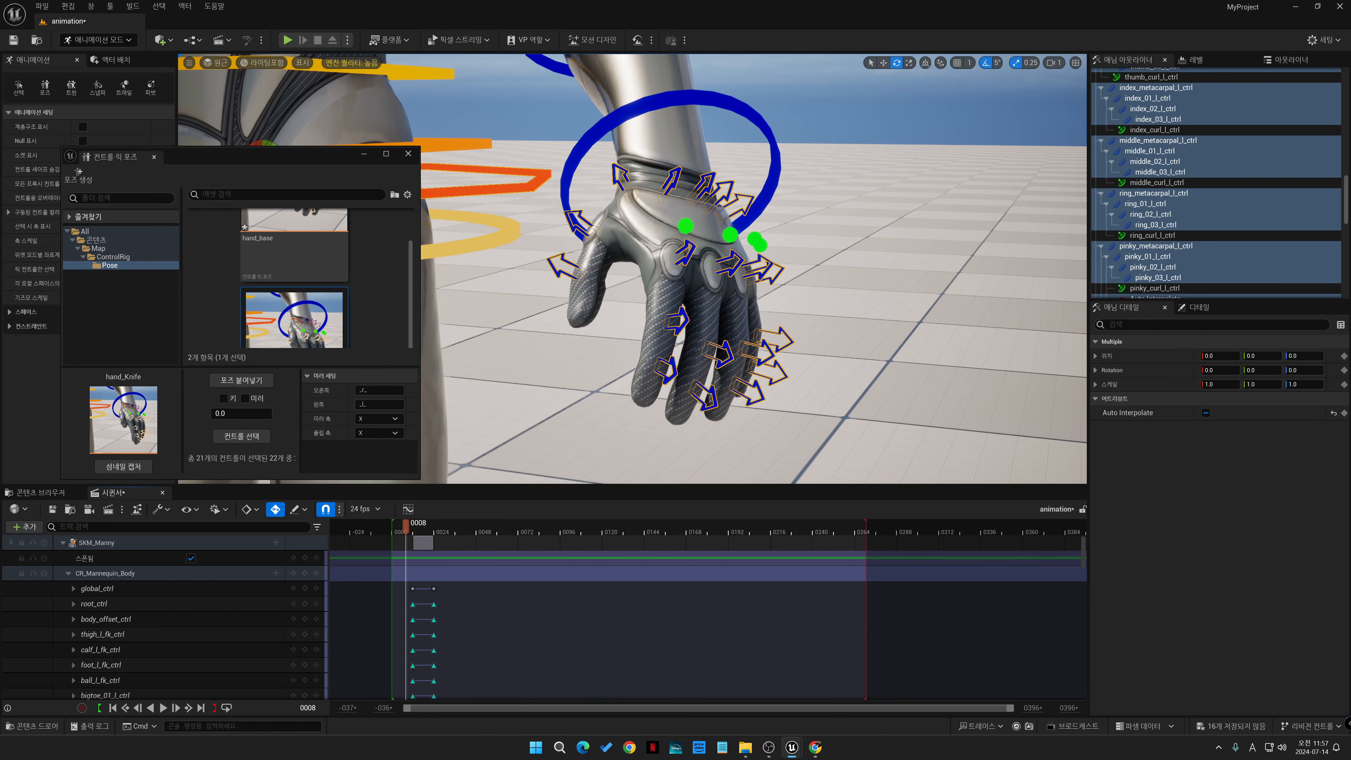
{"action": "key", "text": "space"}
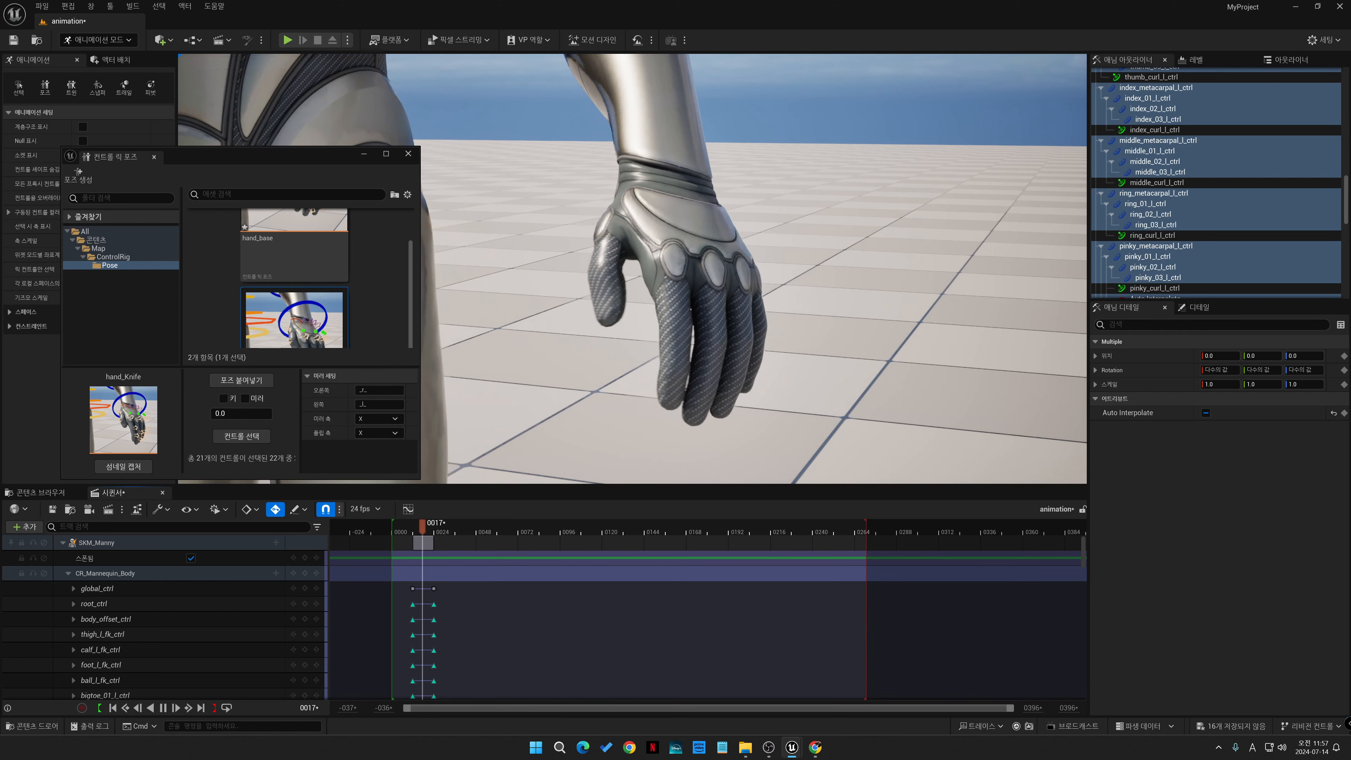
{"action": "mouse_move", "coordinate": [407, 524]}
{"action": "left_mouse_down"}
{"action": "mouse_move", "coordinate": [469, 524]}
{"action": "mouse_move", "coordinate": [407, 525]}
{"action": "left_mouse_up"}
{"action": "key", "text": "space"}
{"action": "key", "text": "space"}
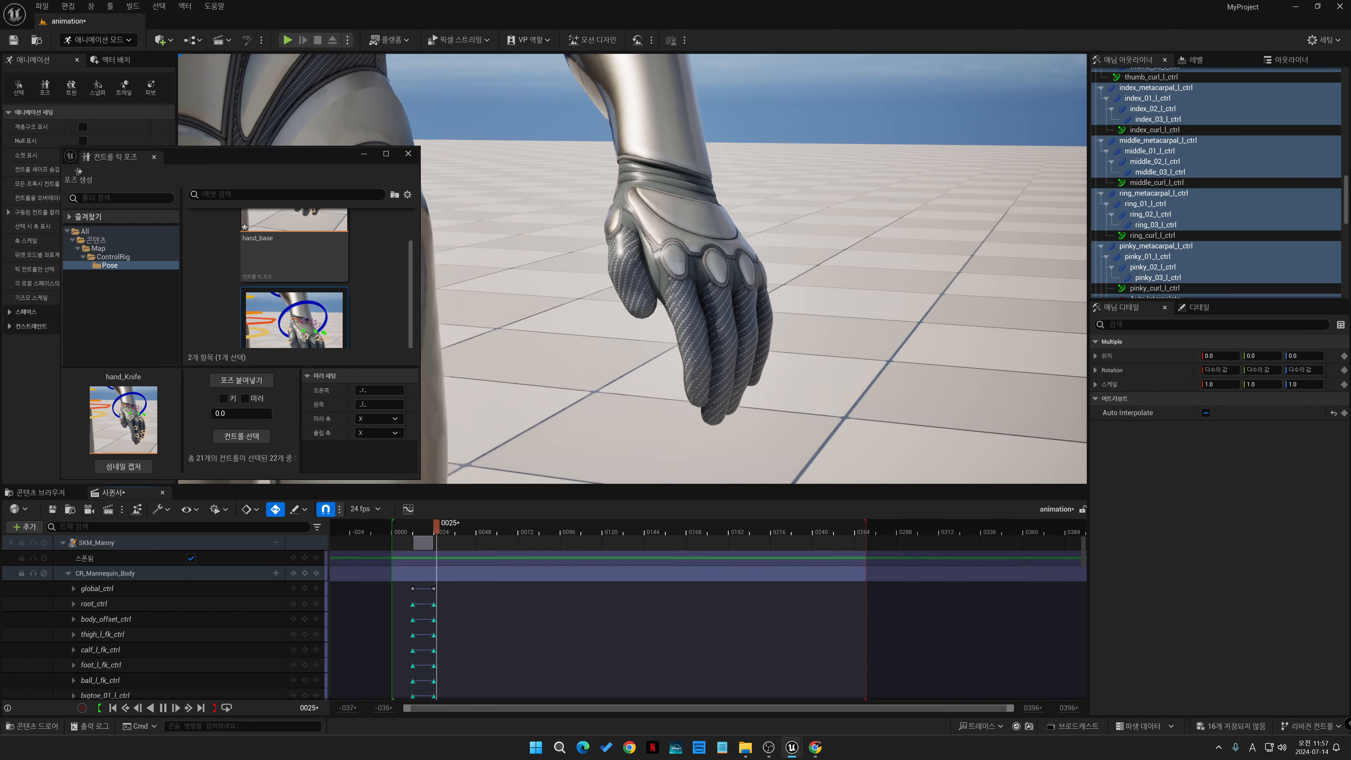
{"action": "left_click", "coordinate": [405, 524]}
{"action": "key", "text": "space"}
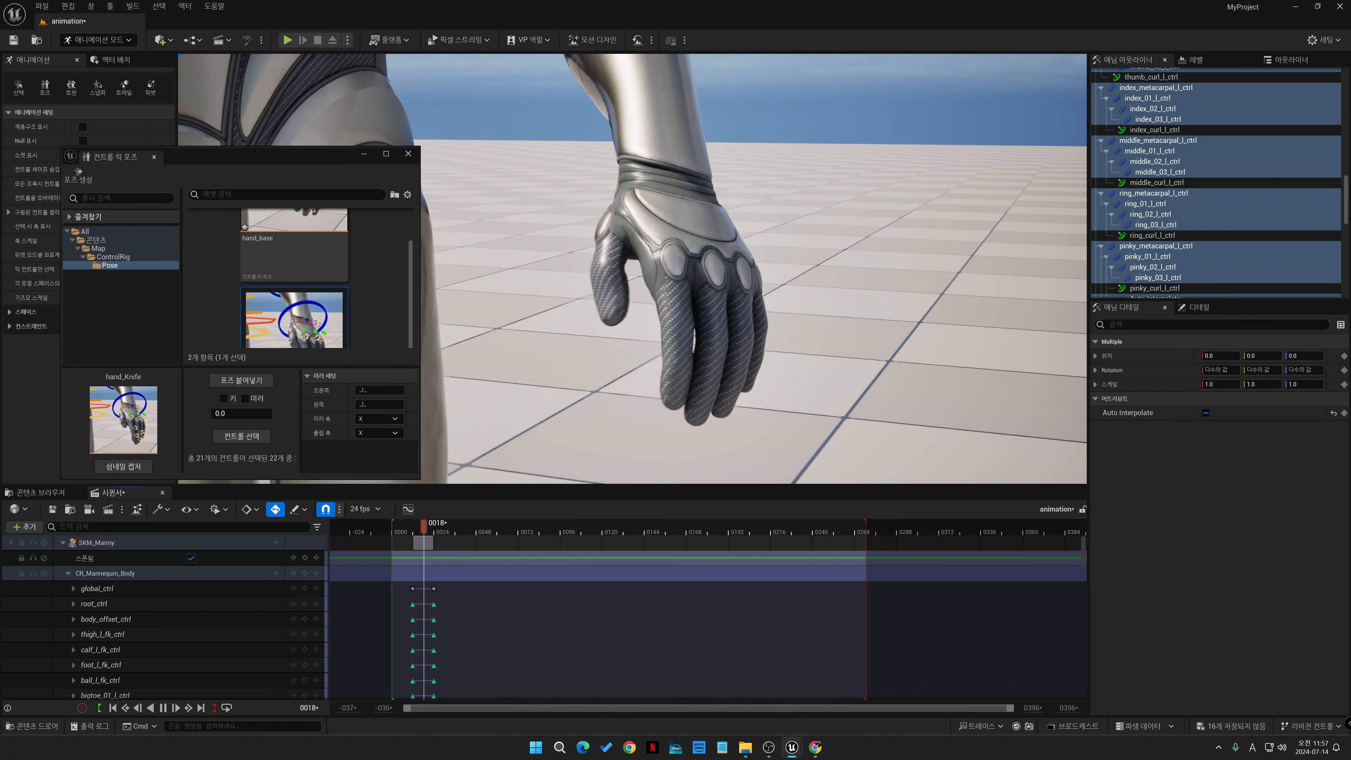
{"action": "key", "text": "space"}
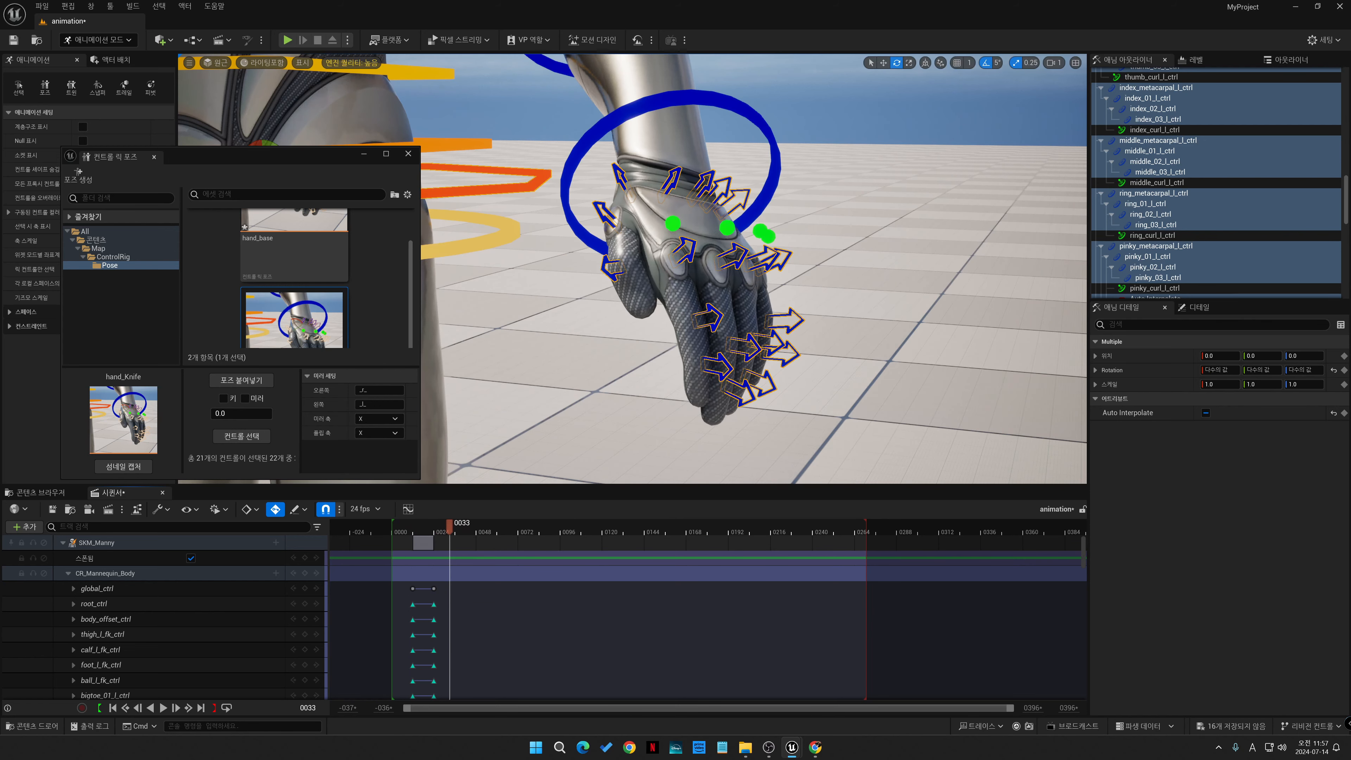
- Return the playhead to frame 1, collapse the CR_Mannequin_Body track and select its key span between frames 12 and 24
{"action": "left_click_drag", "start_coordinate": [450, 525], "coordinate": [394, 524]}
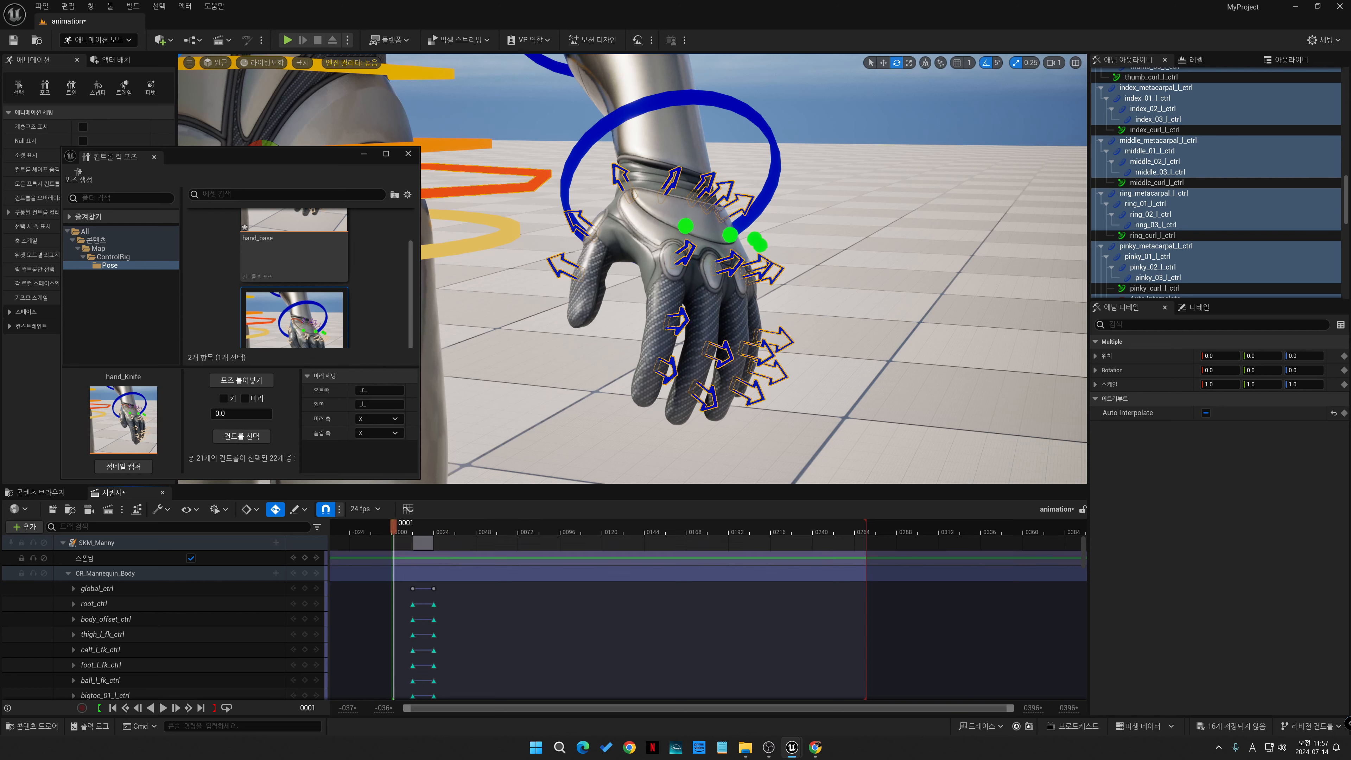
{"action": "scroll", "coordinate": [396, 542], "scroll_direction": "down", "scroll_amount": 3}
{"action": "scroll", "coordinate": [165, 612], "scroll_direction": "up", "scroll_amount": 3}
{"action": "left_click", "coordinate": [68, 573]}
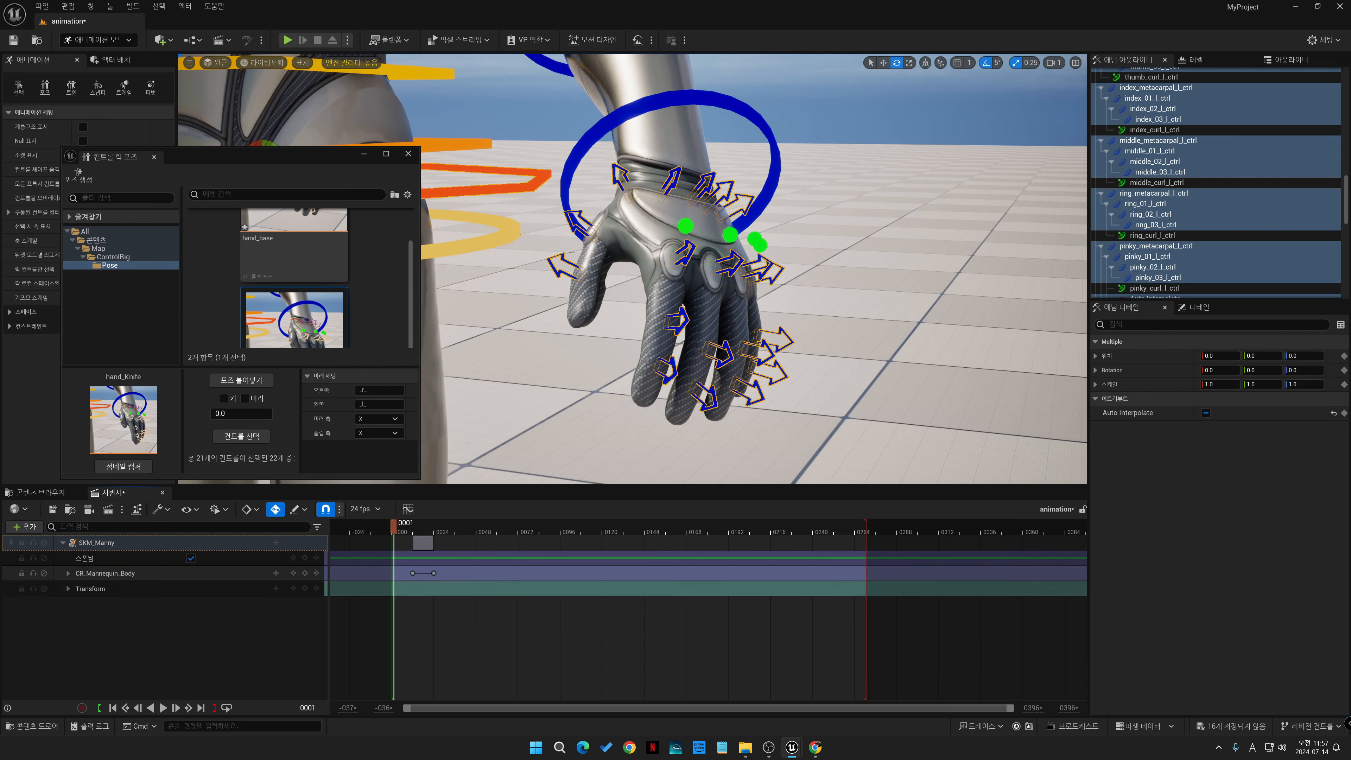
{"action": "left_click", "coordinate": [423, 543]}
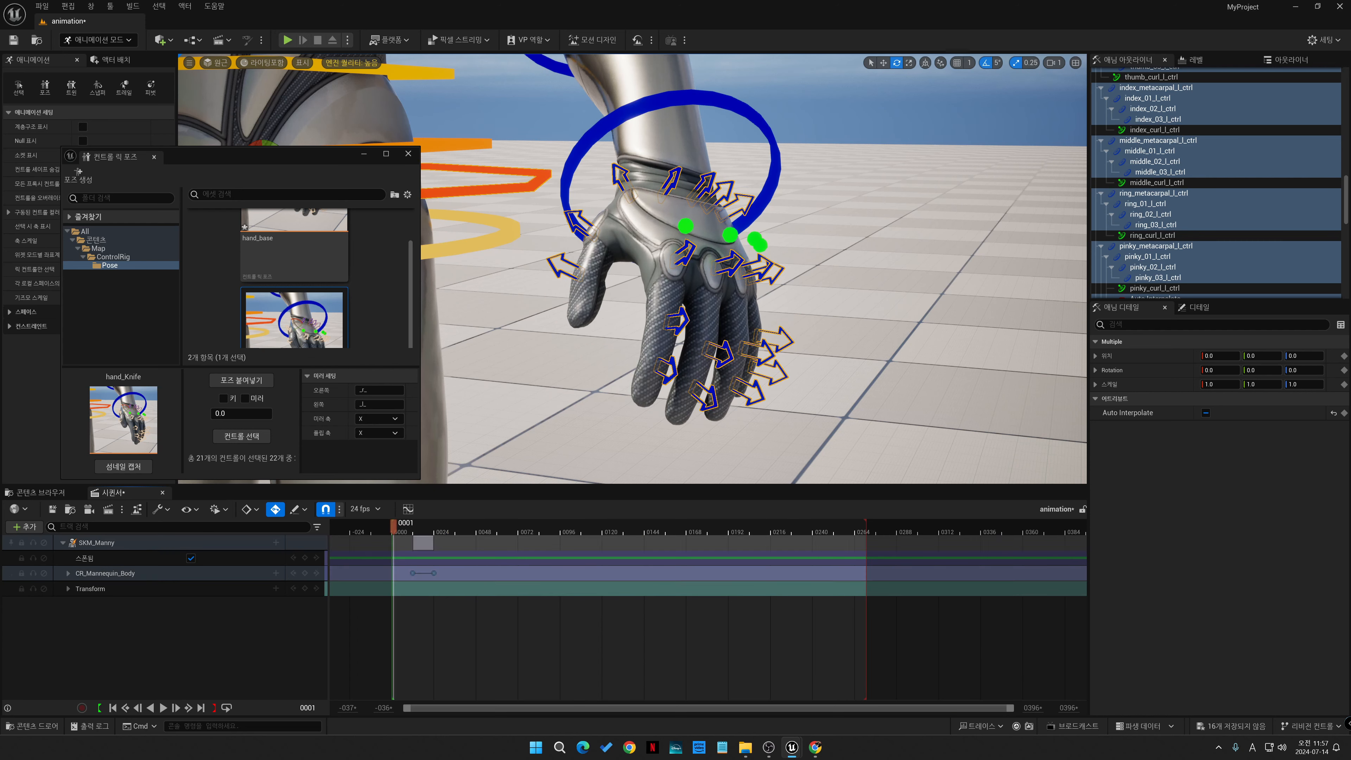
- Delete the selected keys from the CR_Mannequin_Body track and move the playhead to frame 4
{"action": "key", "text": "Delete"}
{"action": "mouse_move", "coordinate": [394, 524]}
{"action": "left_mouse_down"}
{"action": "mouse_move", "coordinate": [377, 524]}
{"action": "mouse_move", "coordinate": [437, 525]}
{"action": "mouse_move", "coordinate": [399, 524]}
{"action": "left_mouse_up"}
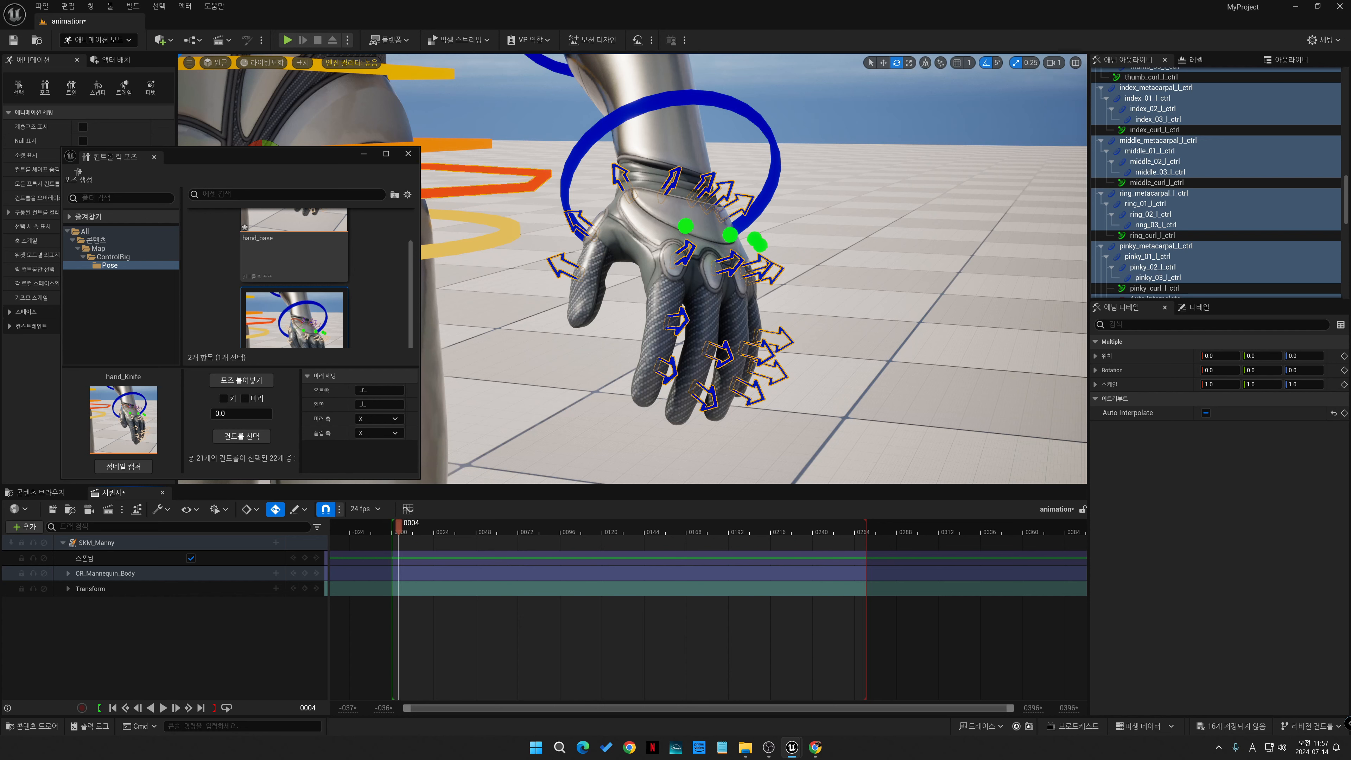
- Rotate the base joint controls of the left index, middle, ring and pinky fingers, giving pinky_01_l_ctrl a Y rotation of -15
{"action": "left_click", "coordinate": [773, 273]}
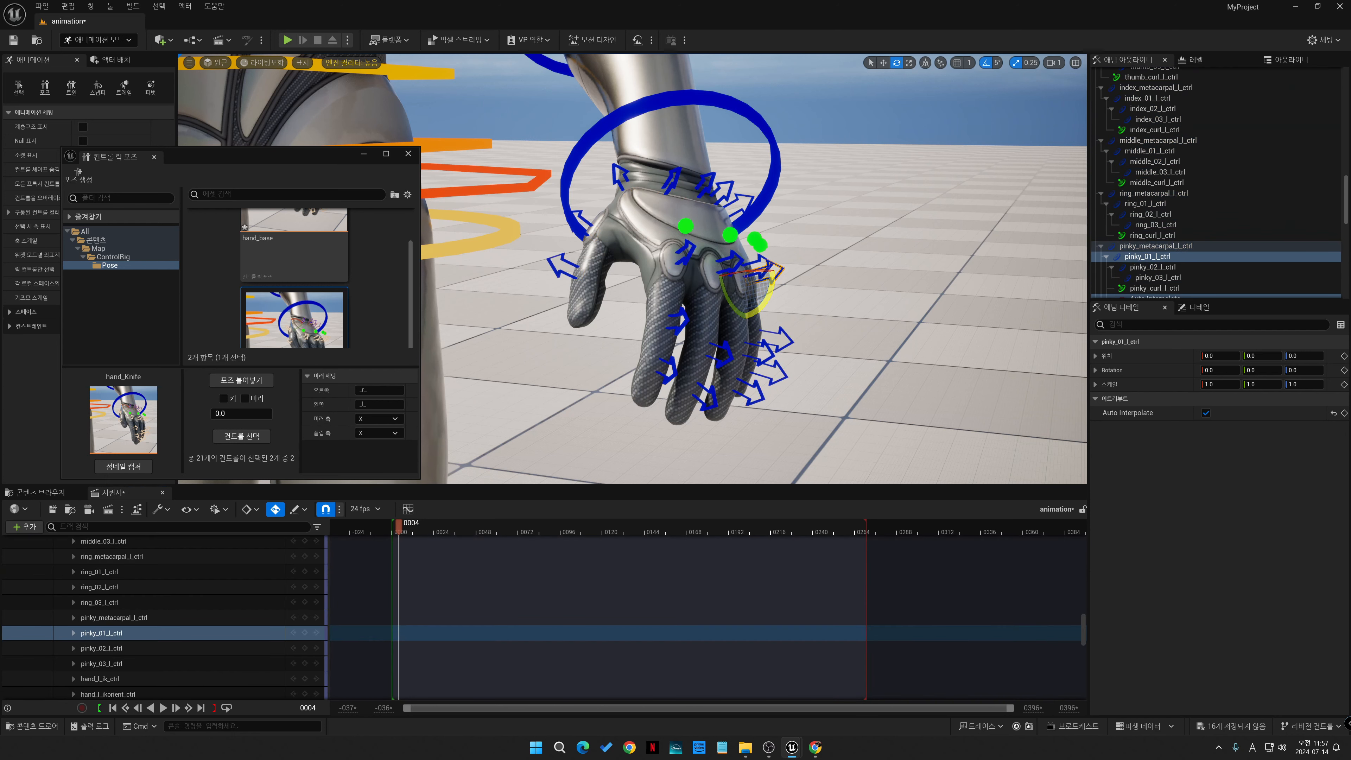
{"action": "left_click_drag", "start_coordinate": [728, 301], "coordinate": [737, 322]}
{"action": "left_click", "coordinate": [686, 255]}
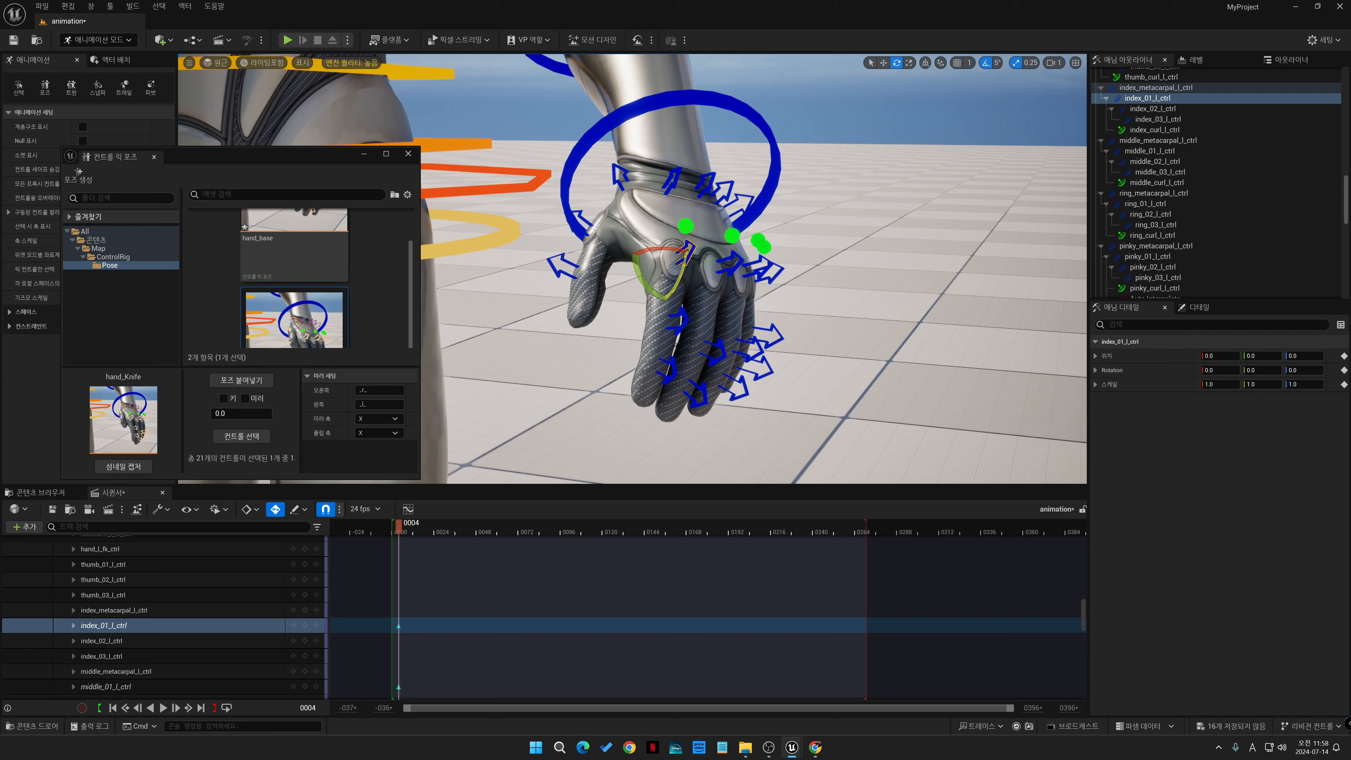
{"action": "mouse_move", "coordinate": [681, 278]}
{"action": "left_mouse_down"}
{"action": "mouse_move", "coordinate": [675, 291]}
{"action": "mouse_move", "coordinate": [682, 273]}
{"action": "left_mouse_up"}
{"action": "left_click", "coordinate": [777, 270]}
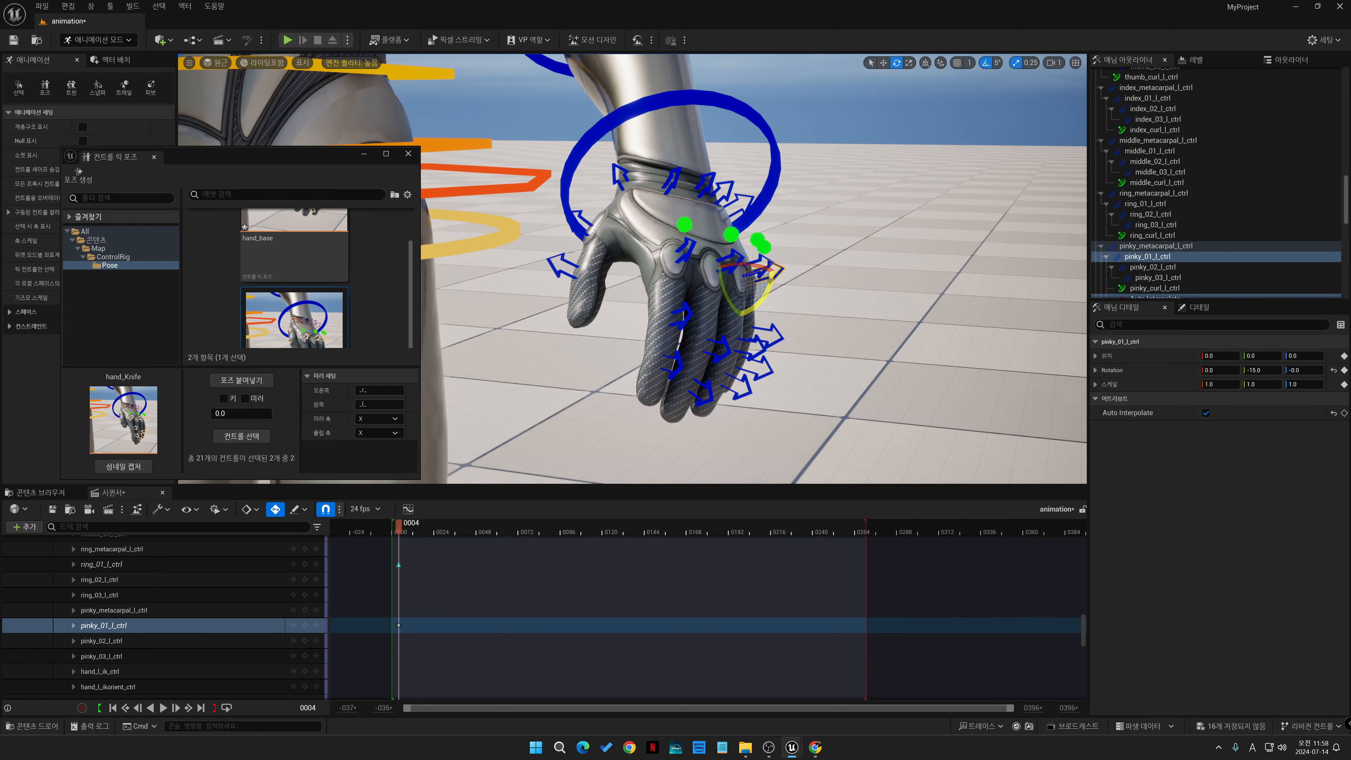
{"action": "left_click_drag", "start_coordinate": [764, 296], "coordinate": [729, 307]}
{"action": "left_click", "coordinate": [765, 262]}
{"action": "left_click", "coordinate": [737, 260]}
{"action": "left_click", "coordinate": [765, 262]}
{"action": "left_click", "coordinate": [776, 273]}
- From the thumb-side view, bend the thumb by rotating thumb_02_l_ctrl to 15 in Y and thumb_03_l_ctrl to -15 in Z
{"action": "key", "text": "3"}
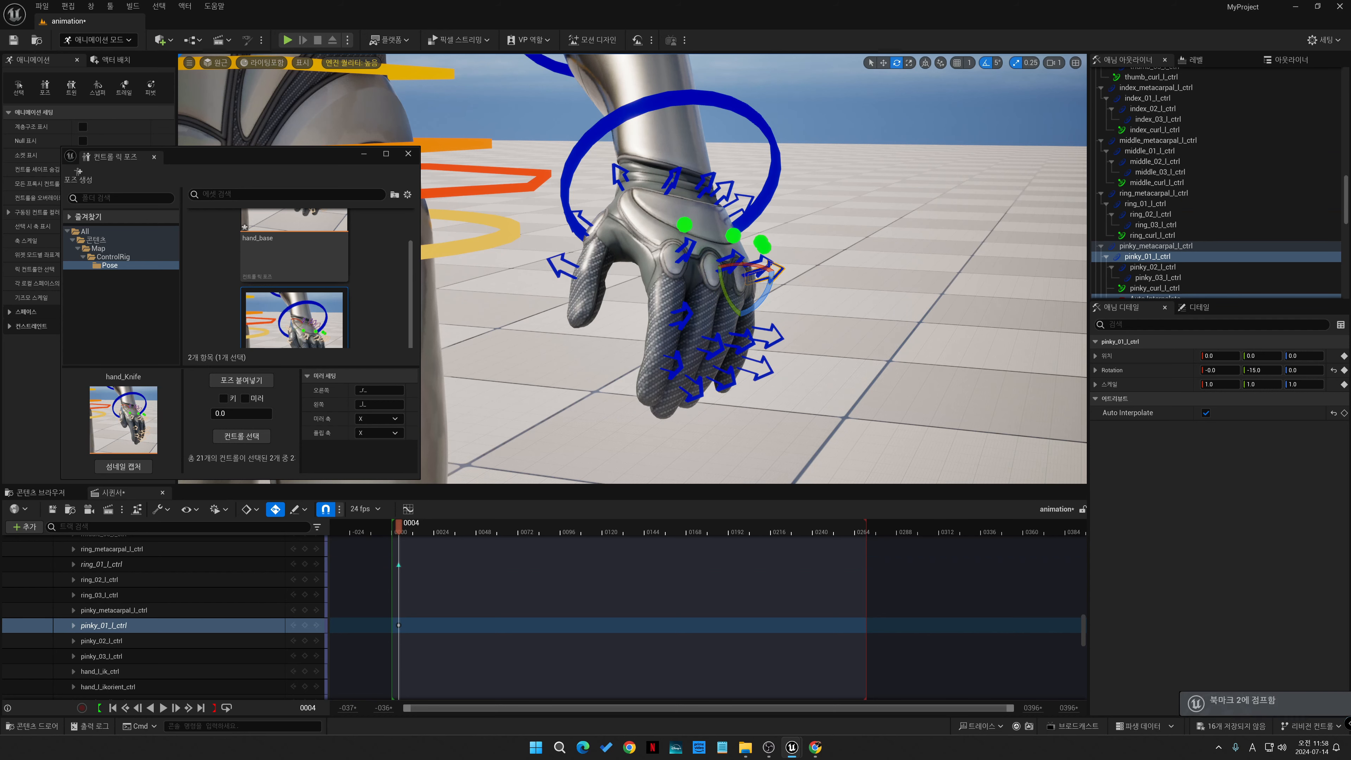
{"action": "key", "text": "2"}
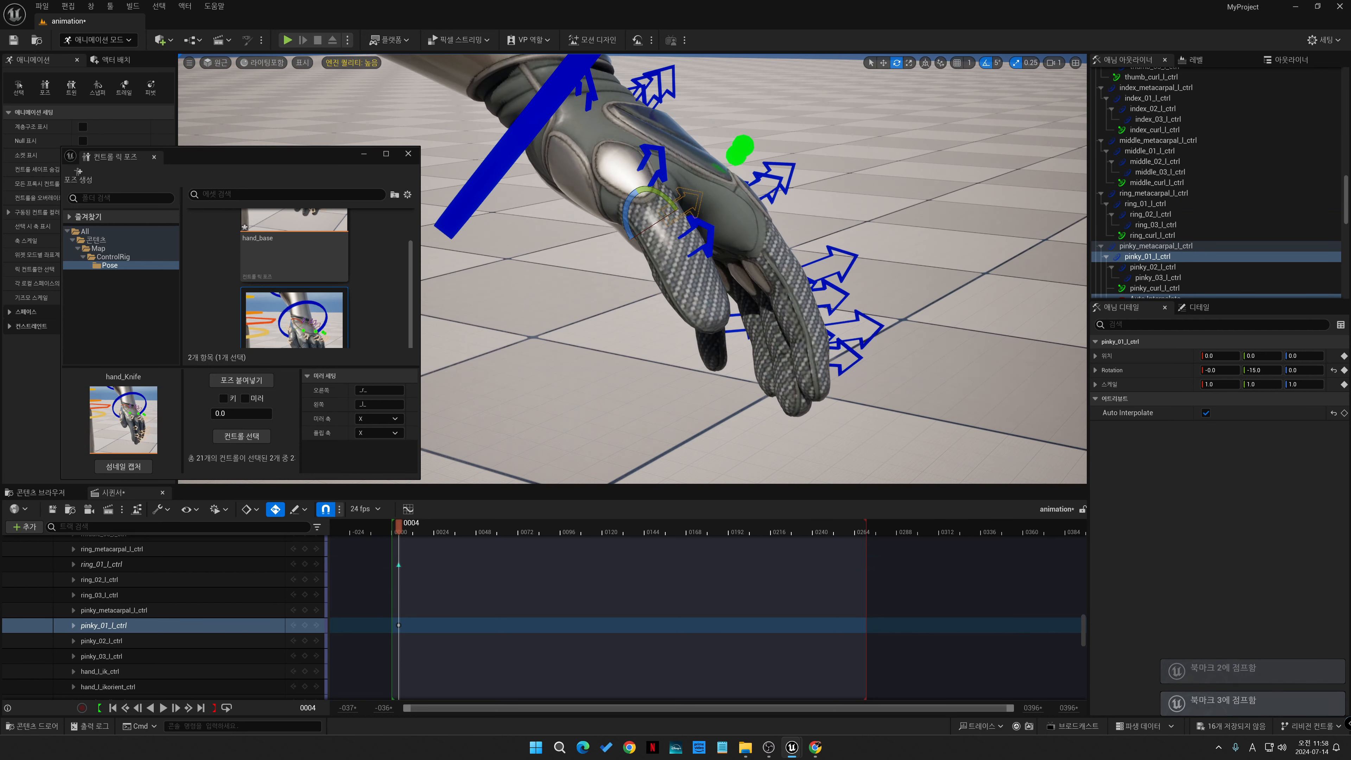
{"action": "left_click_drag", "start_coordinate": [654, 225], "coordinate": [658, 221]}
{"action": "left_click", "coordinate": [655, 158]}
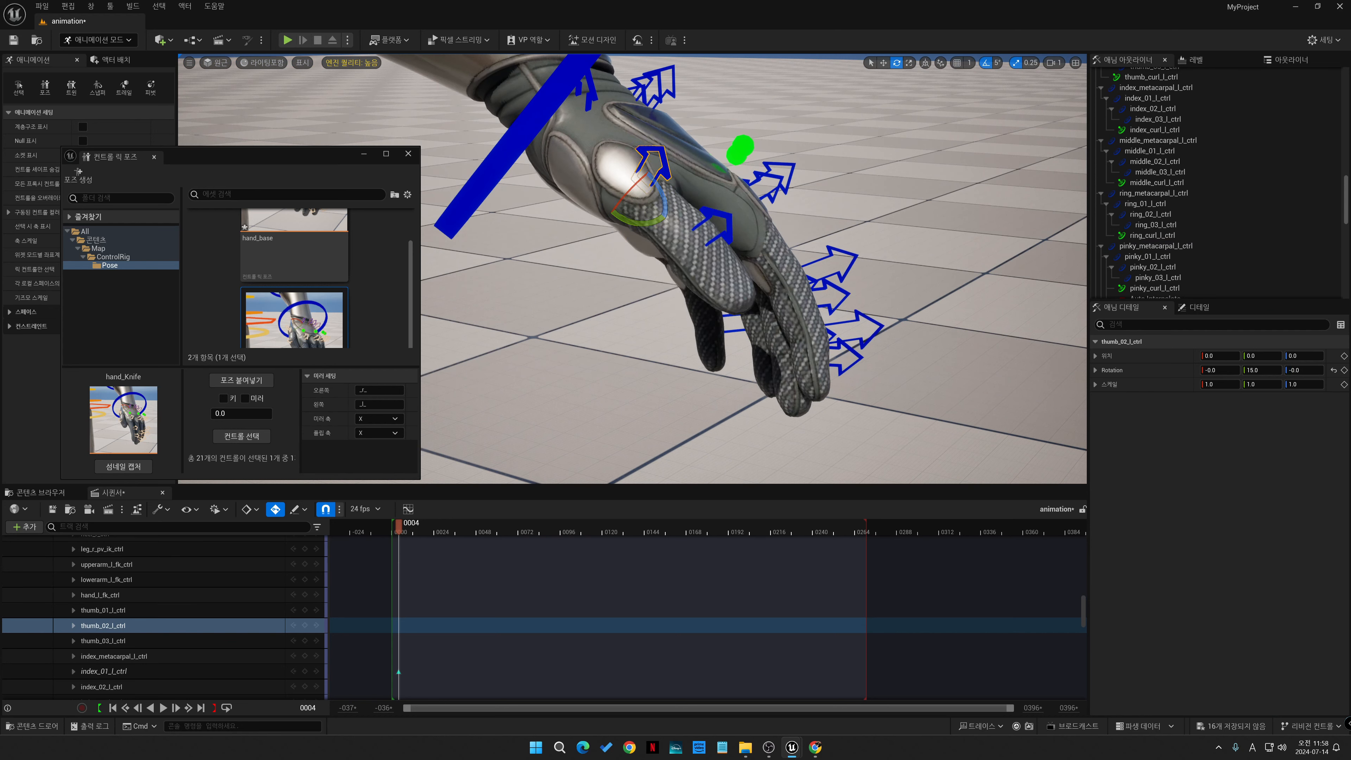
{"action": "left_click", "coordinate": [715, 223]}
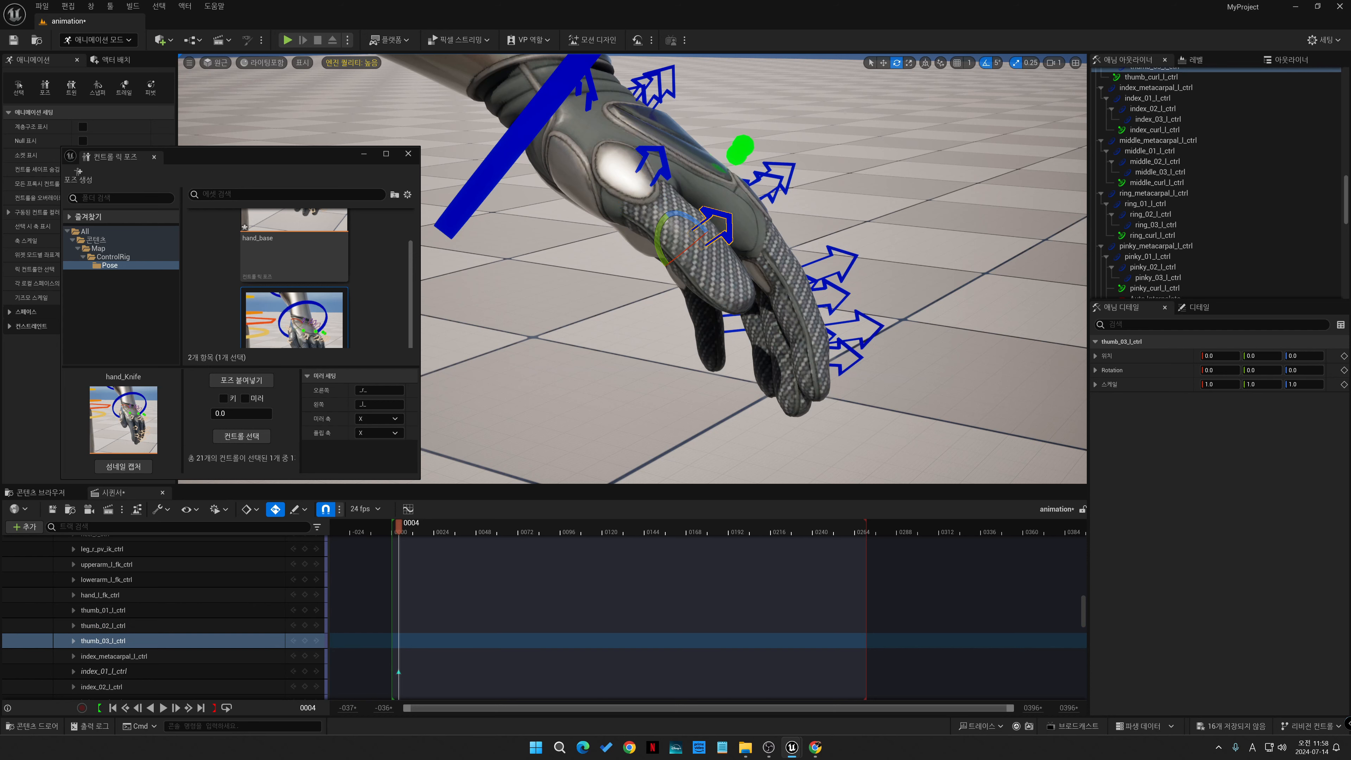
{"action": "left_click_drag", "start_coordinate": [690, 216], "coordinate": [663, 227]}
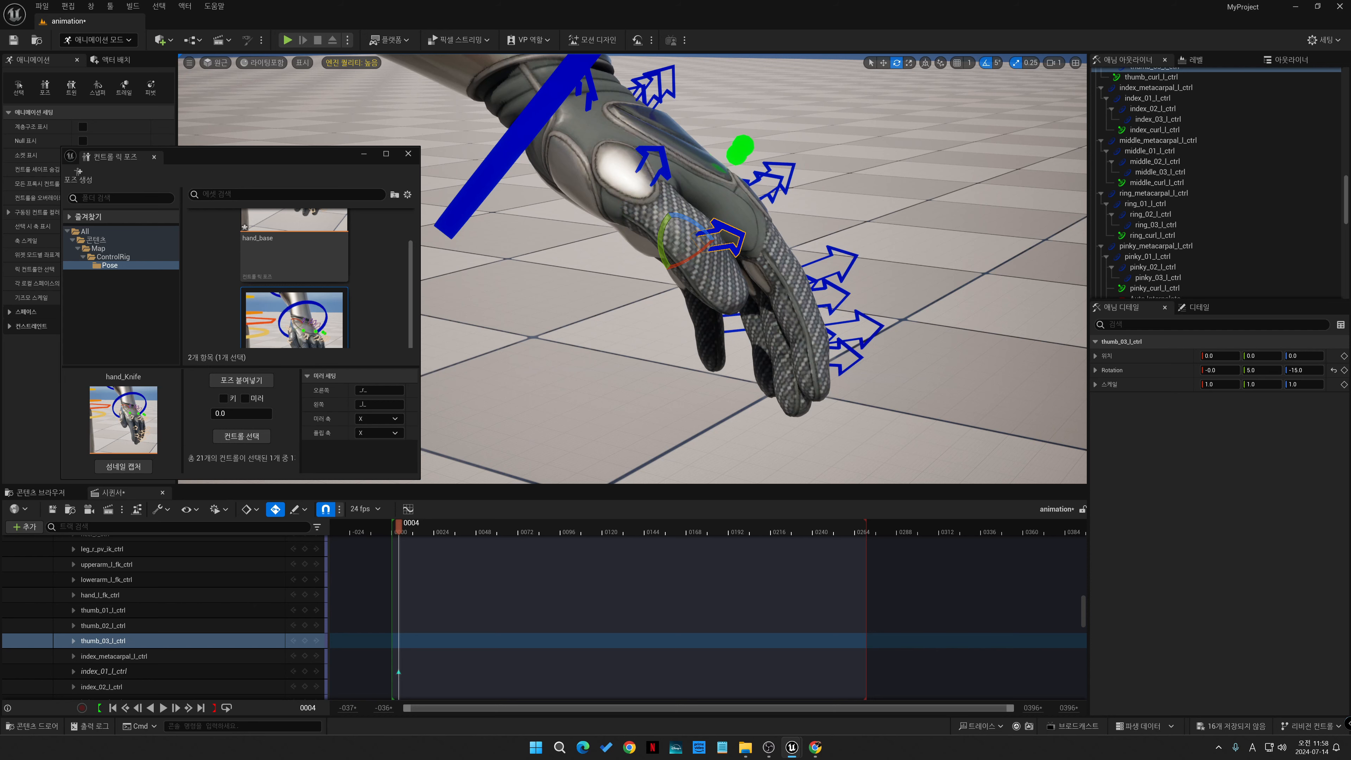
- From the pinky-side view, adjust pinky_01_l_ctrl and rotate pinky_02_l_ctrl to 5 in Z
{"action": "key", "text": "3"}
{"action": "key", "text": "4"}
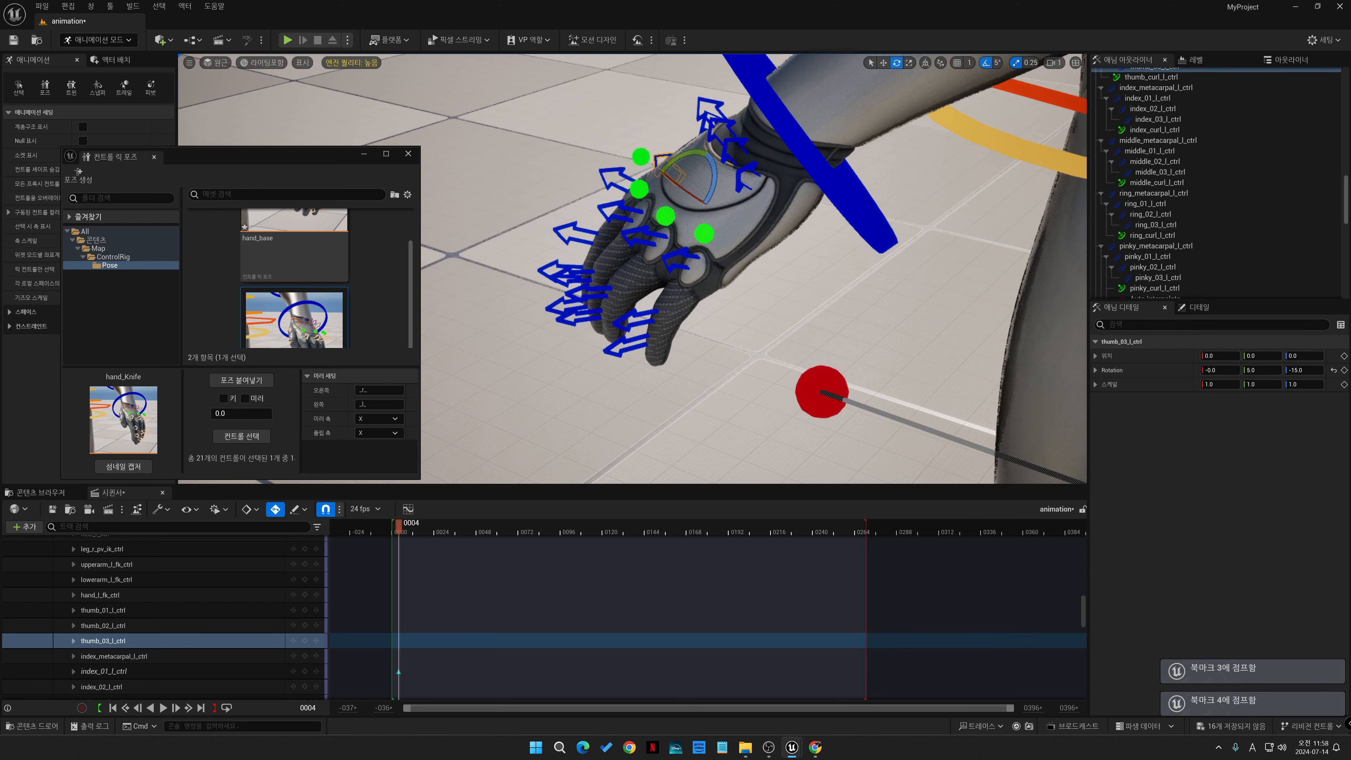
{"action": "left_click", "coordinate": [679, 260]}
{"action": "left_click_drag", "start_coordinate": [695, 248], "coordinate": [710, 240]}
{"action": "left_click", "coordinate": [640, 316]}
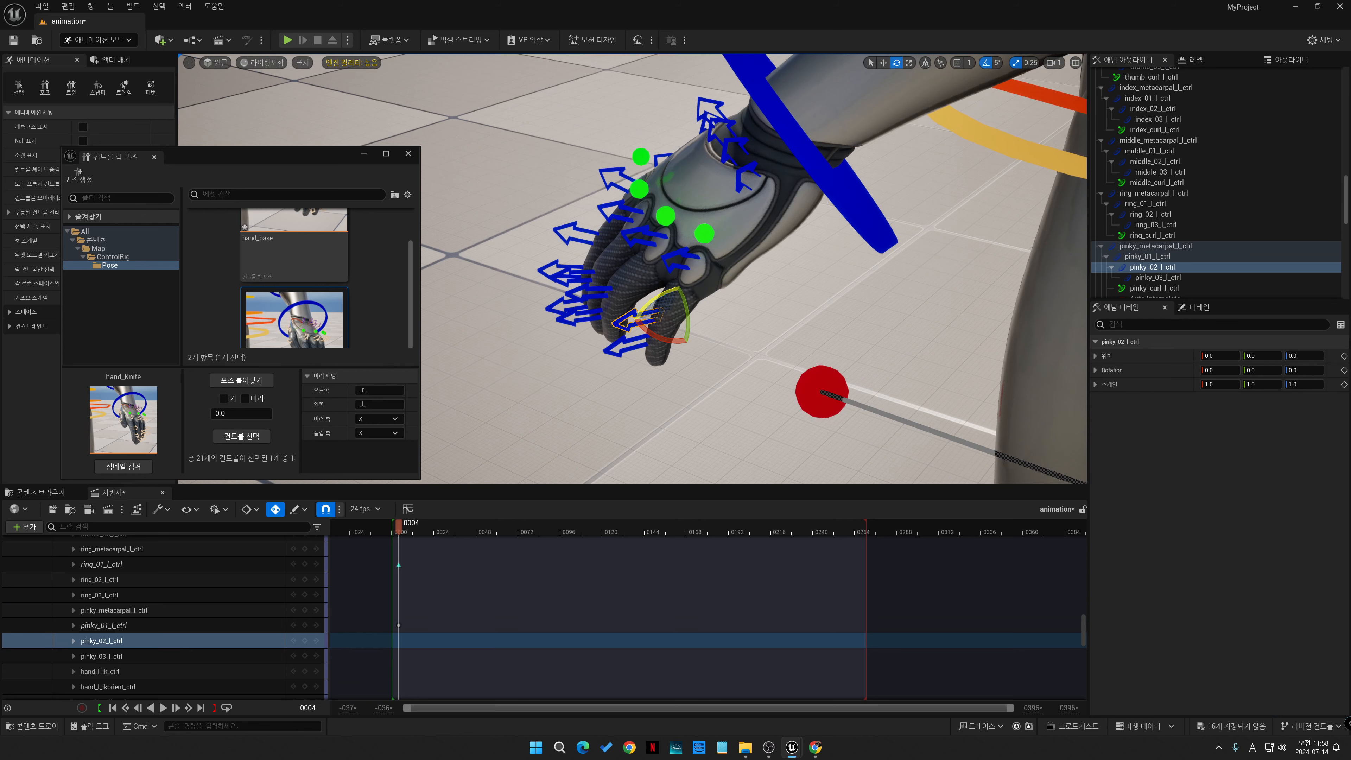
{"action": "left_click_drag", "start_coordinate": [654, 302], "coordinate": [661, 297]}
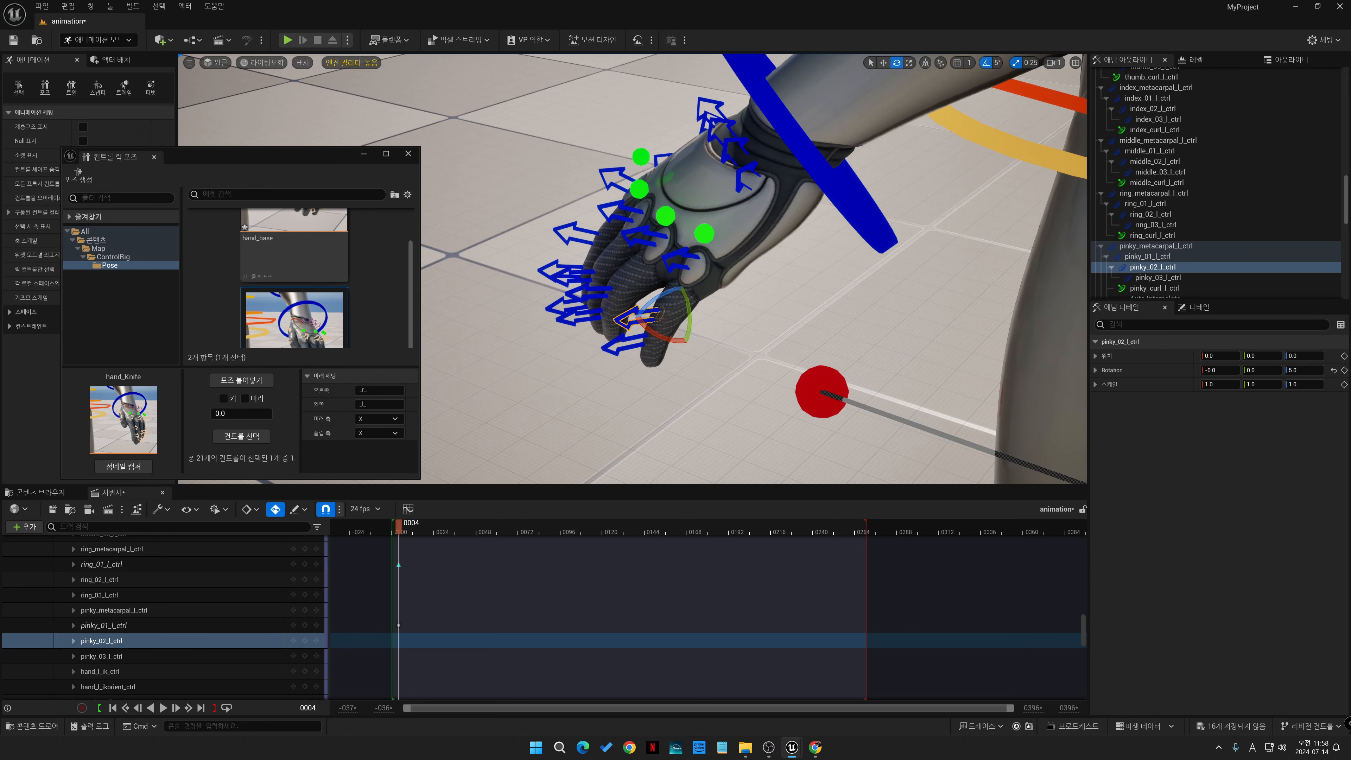
- Refine the hand shape by rotating pinky_01_l_ctrl and adjusting the neighbouring finger joints
{"action": "left_click", "coordinate": [679, 260]}
{"action": "left_click_drag", "start_coordinate": [707, 242], "coordinate": [661, 233]}
{"action": "left_click", "coordinate": [638, 240]}
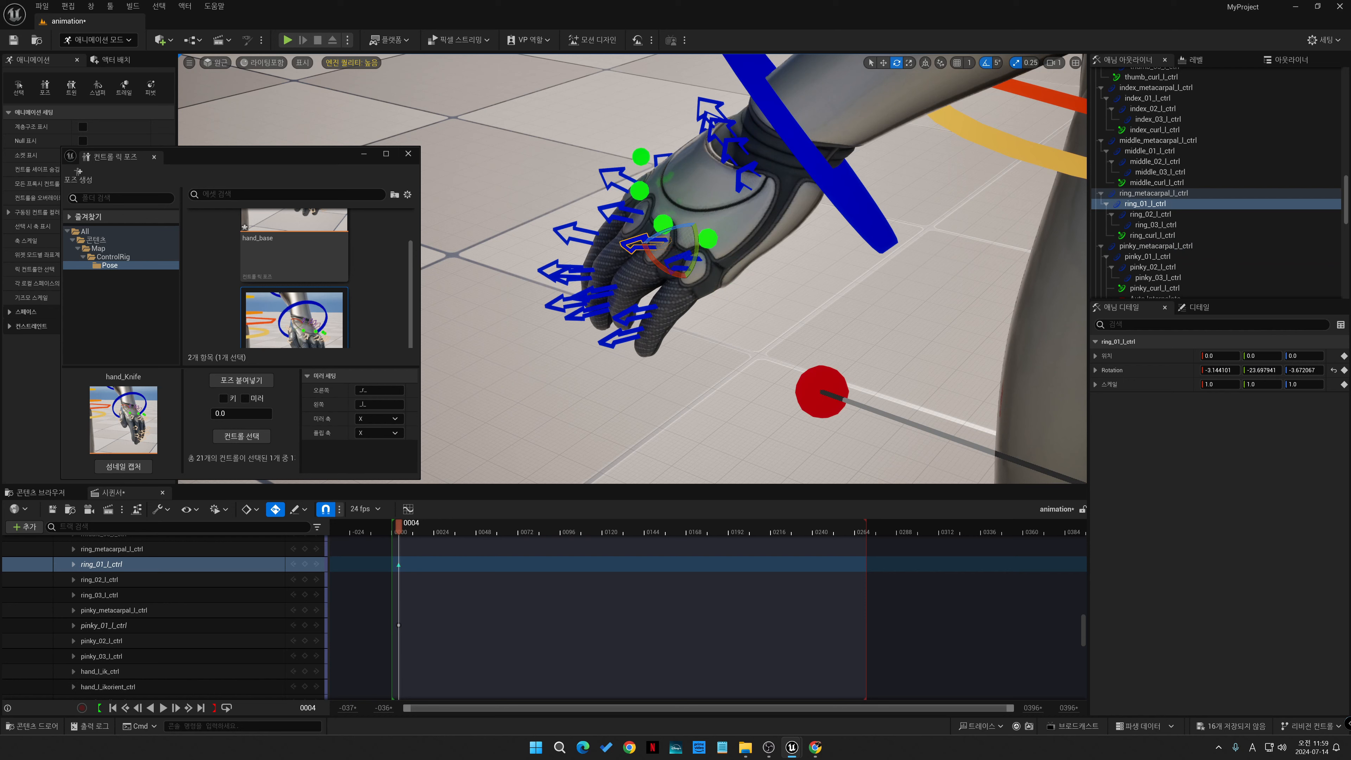
{"action": "left_click", "coordinate": [605, 291]}
{"action": "left_click_drag", "start_coordinate": [612, 279], "coordinate": [615, 311]}
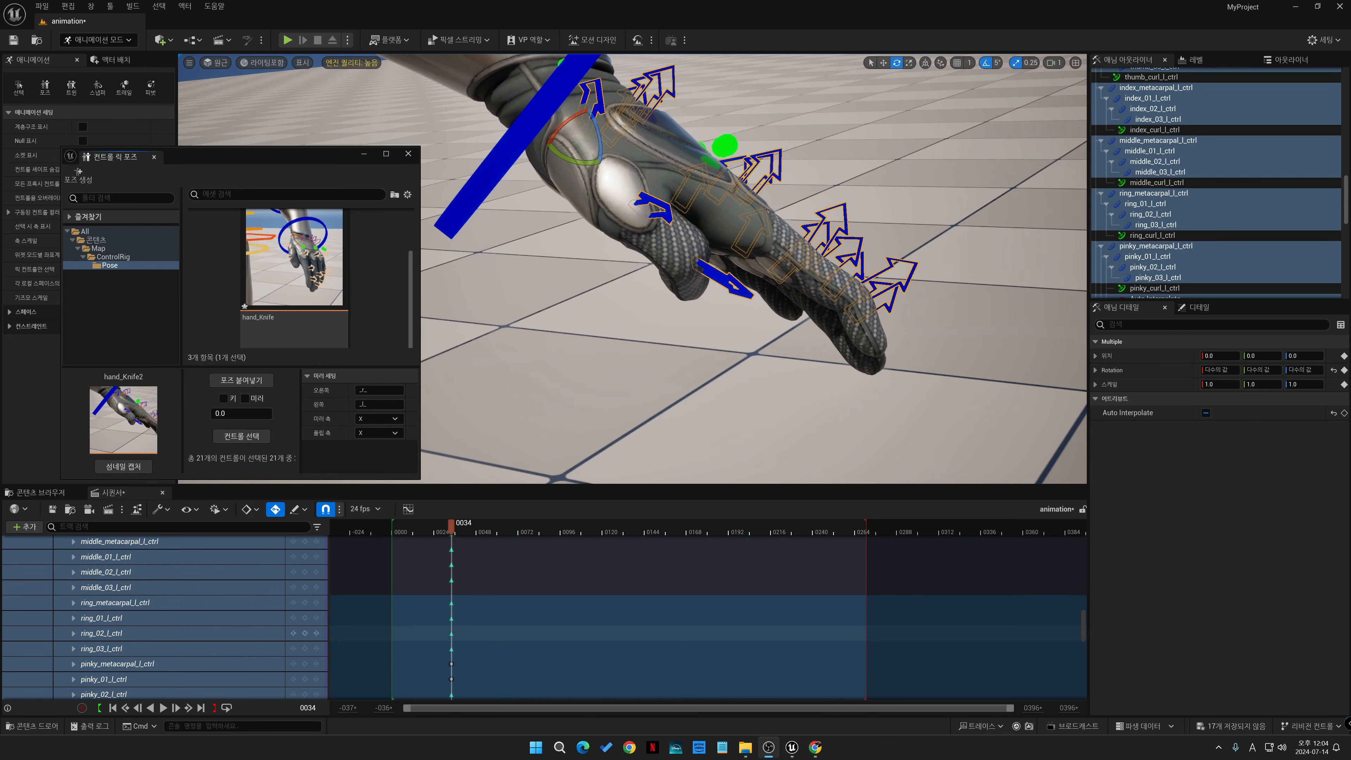
- Collapse the CR_Mannequin_Body track and delete its keys at frame 34
{"action": "scroll", "coordinate": [191, 660], "scroll_direction": "up", "scroll_amount": 20}
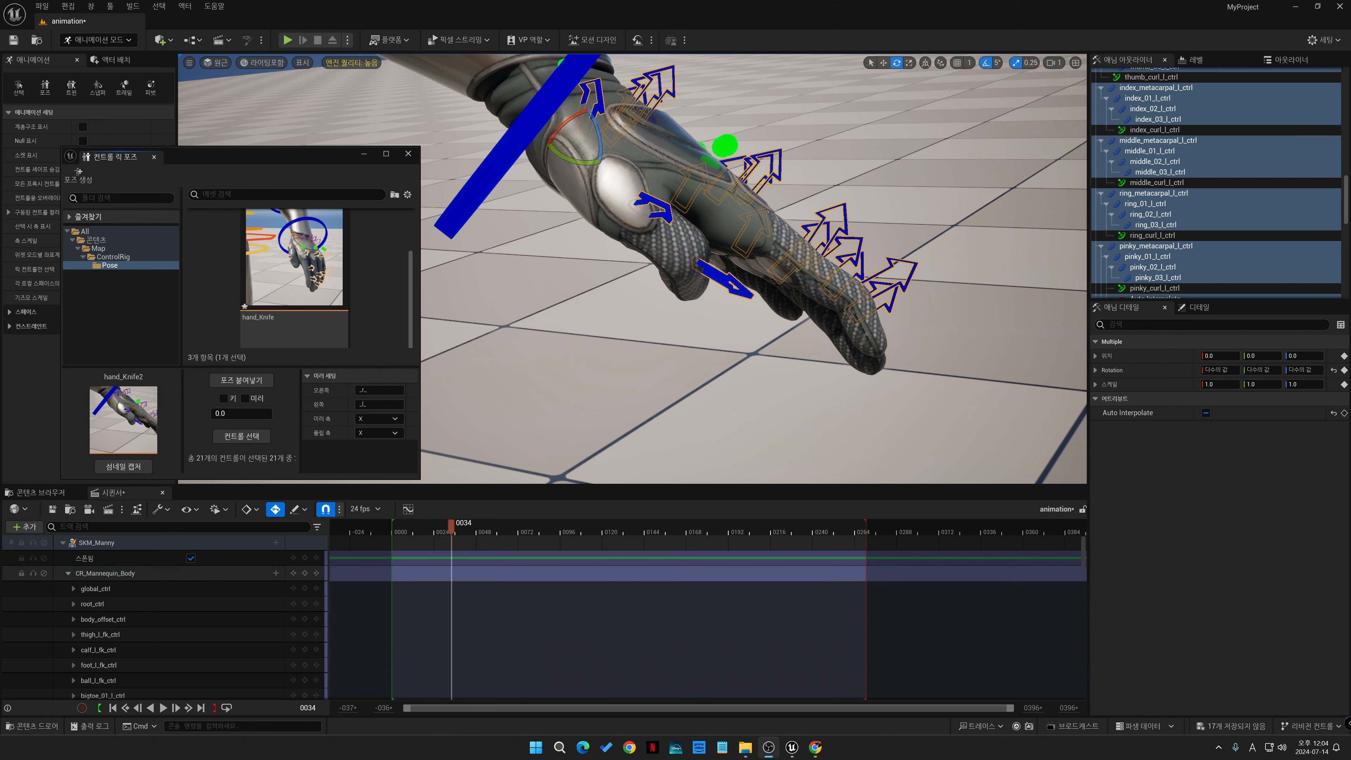
{"action": "left_click", "coordinate": [68, 573]}
{"action": "scroll", "coordinate": [294, 278], "scroll_direction": "down", "scroll_amount": 3}
{"action": "left_click", "coordinate": [452, 573]}
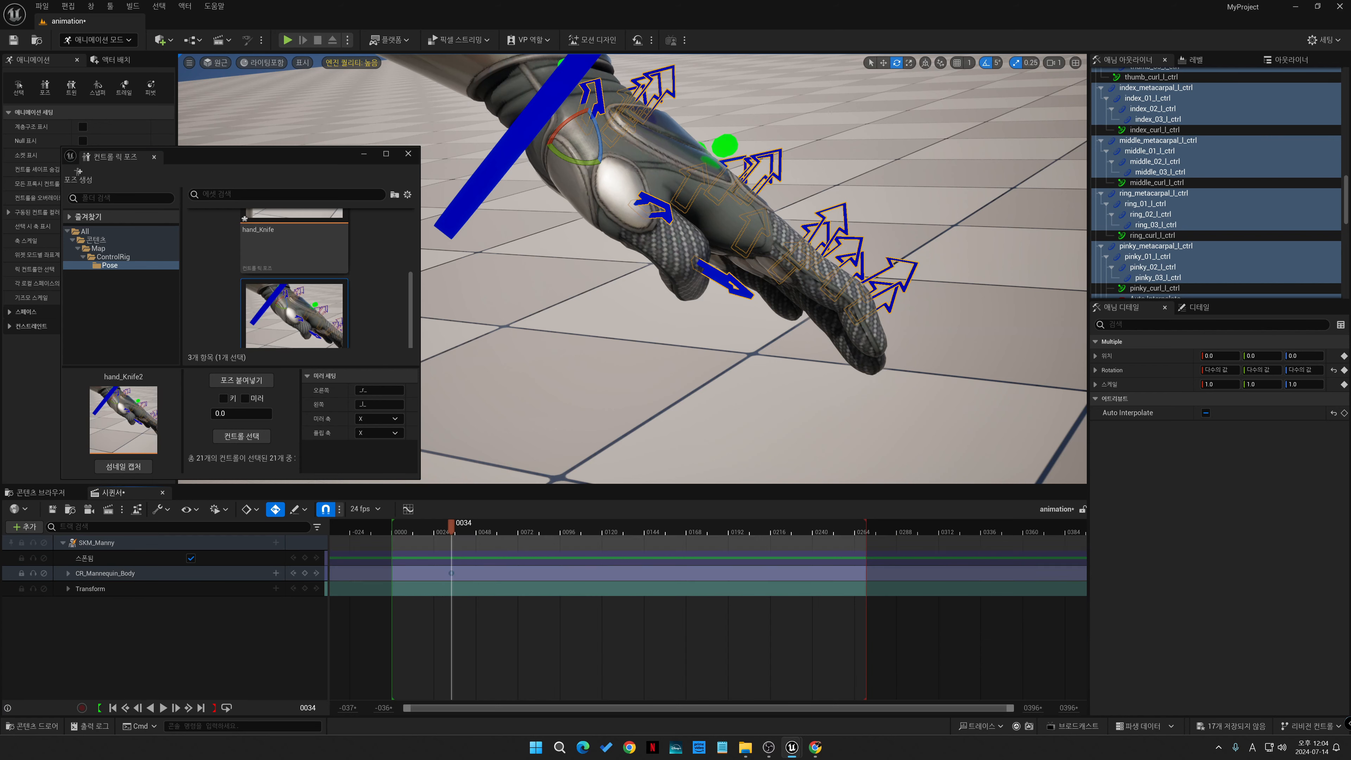
{"action": "key", "text": "Delete"}
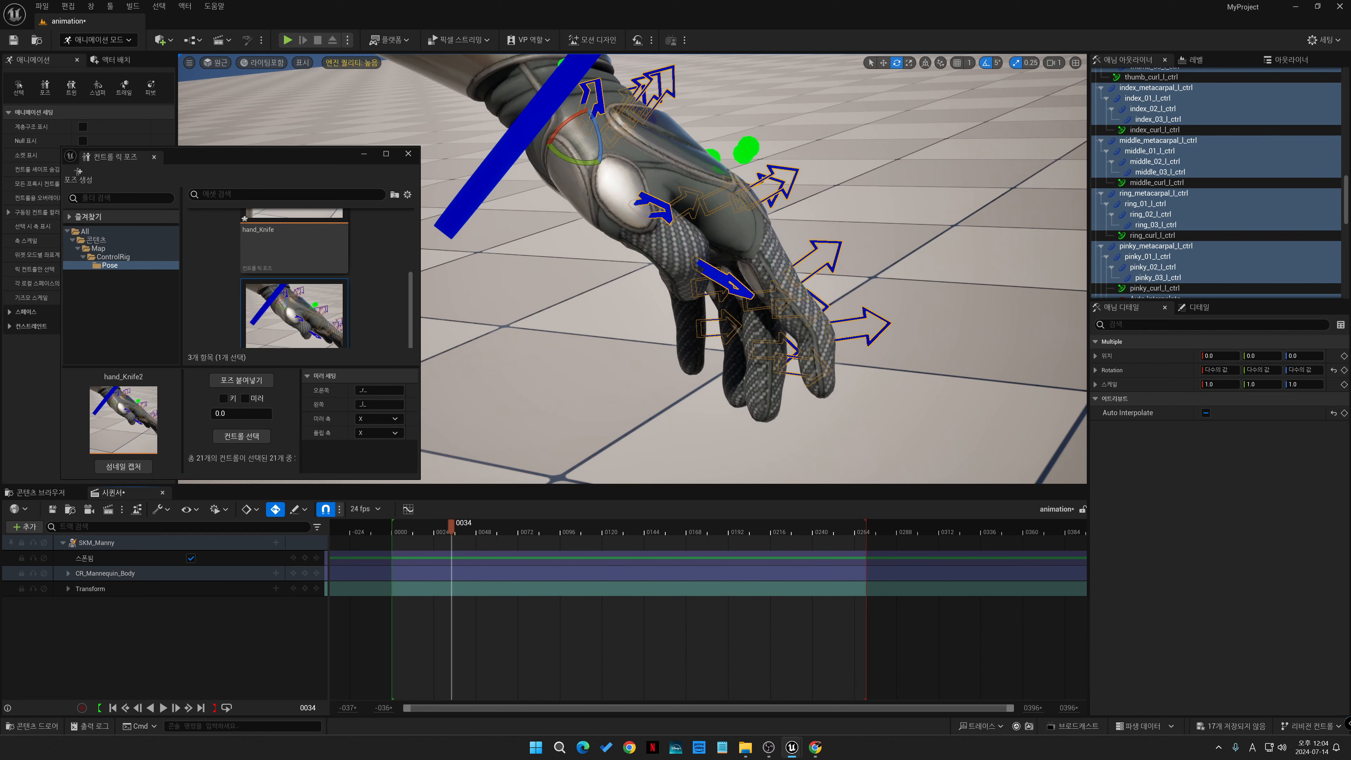
- Select the controls stored in the hand_base pose and paste that pose onto the left hand
{"action": "left_click_drag", "start_coordinate": [411, 308], "coordinate": [410, 239]}
{"action": "left_click", "coordinate": [308, 260]}
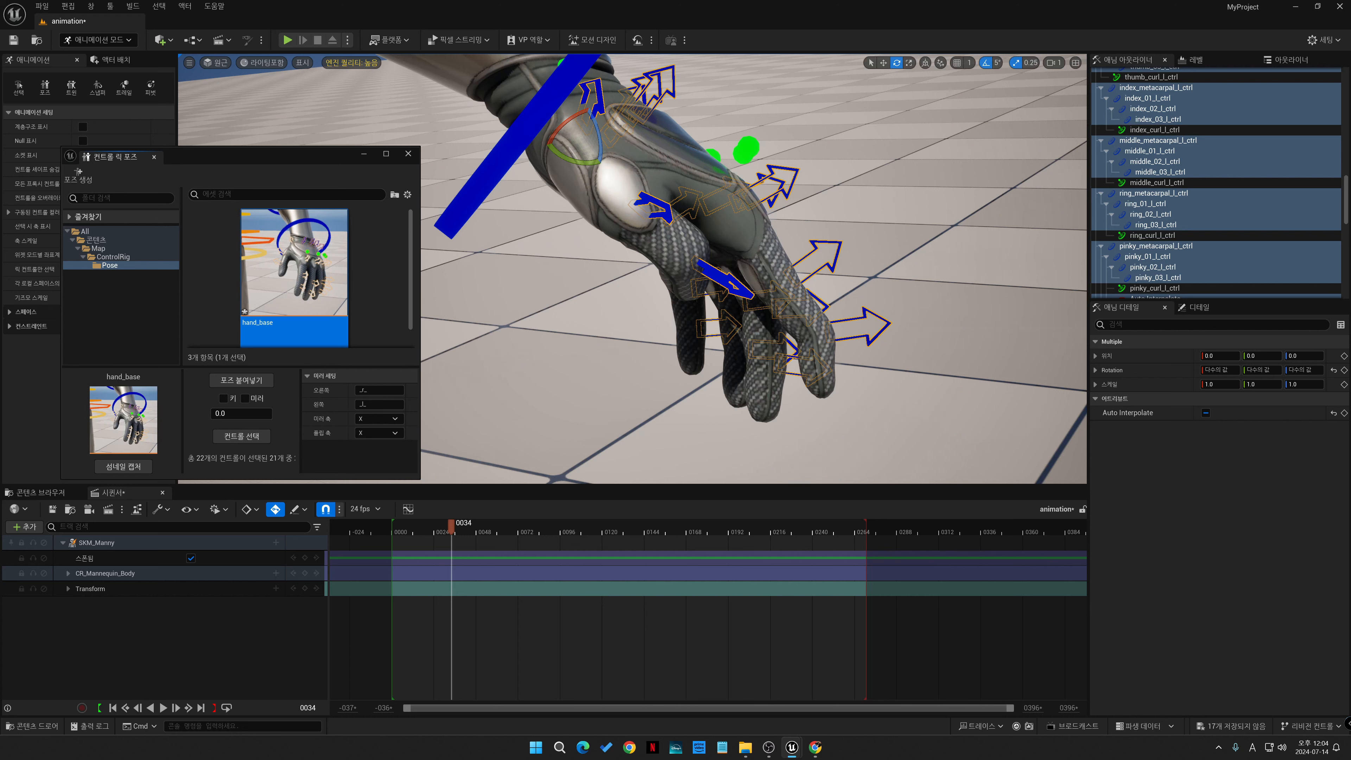
{"action": "left_click", "coordinate": [241, 436]}
{"action": "left_click", "coordinate": [241, 380]}
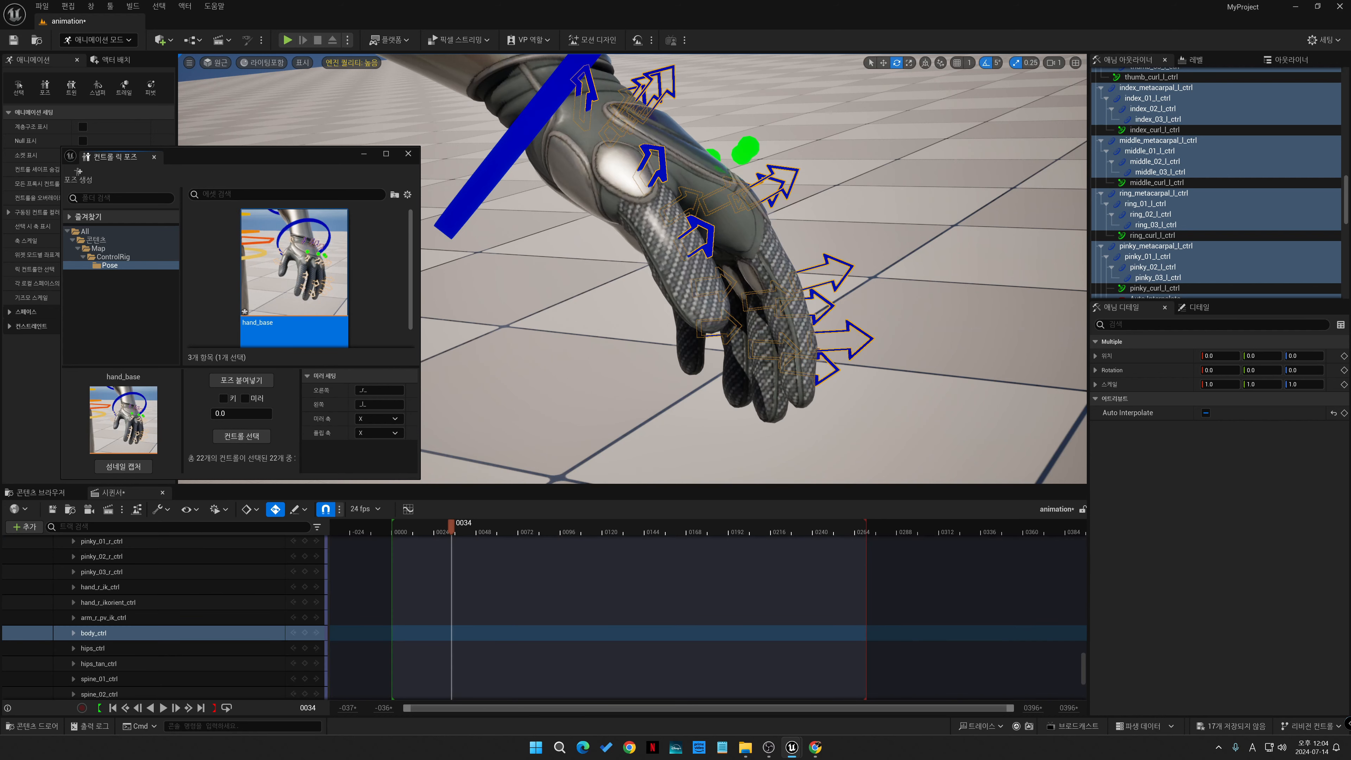
- At frame 19, select the controls of the hand_Knife pose and paste it onto the left hand
{"action": "left_click_drag", "start_coordinate": [451, 526], "coordinate": [425, 526]}
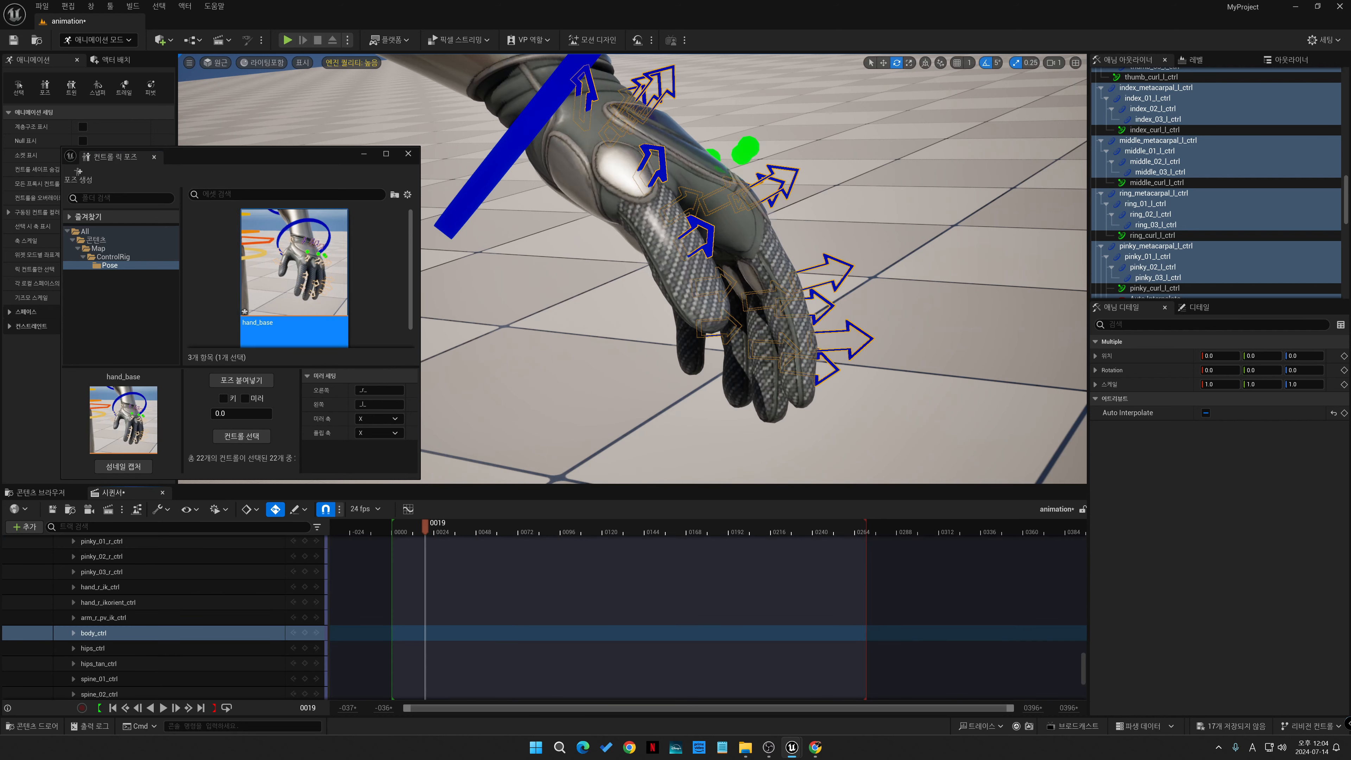
{"action": "scroll", "coordinate": [291, 306], "scroll_direction": "down", "scroll_amount": 6}
{"action": "left_click", "coordinate": [291, 306]}
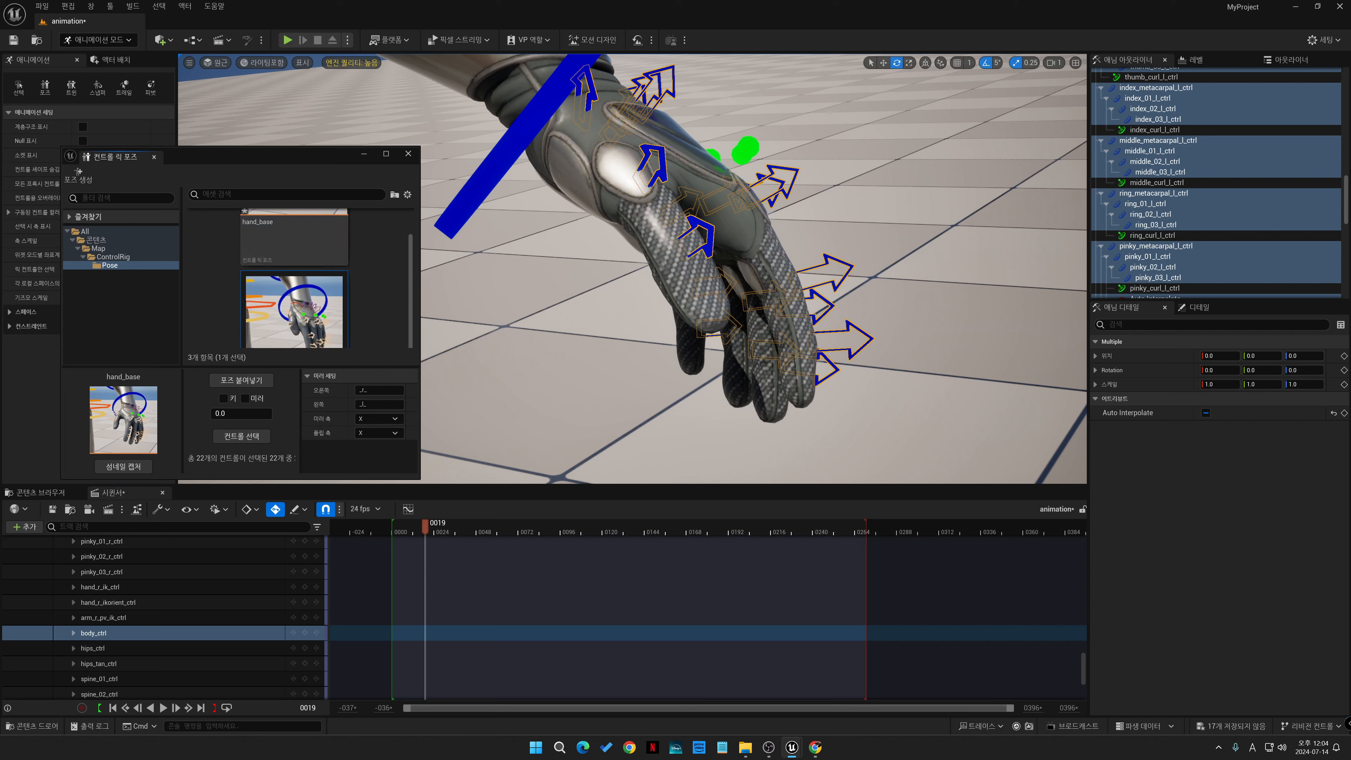
{"action": "left_click", "coordinate": [241, 436]}
{"action": "left_click", "coordinate": [241, 380]}
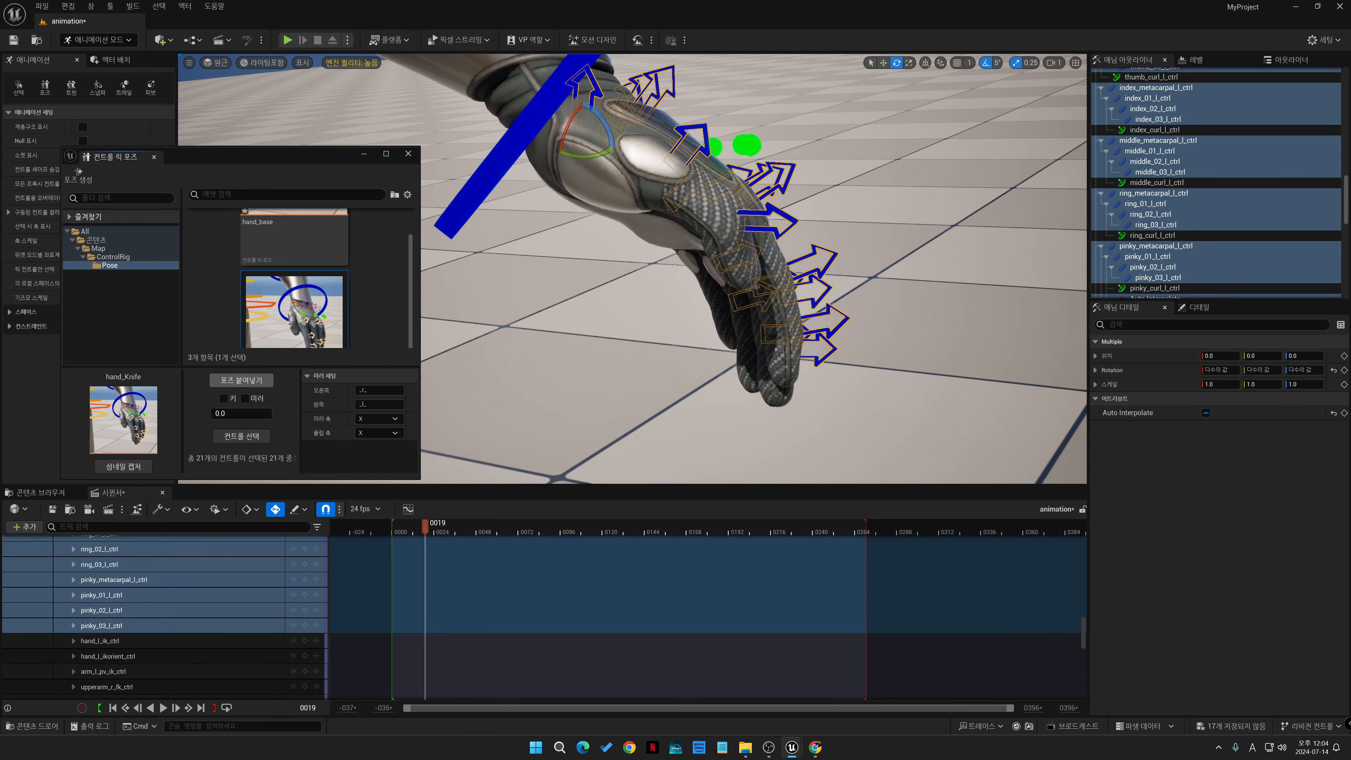
- Paste the hand_Knife2 pose, clear the control selection and examine the hand from camera bookmarks 2 and 3
{"action": "scroll", "coordinate": [295, 319], "scroll_direction": "down", "scroll_amount": 12}
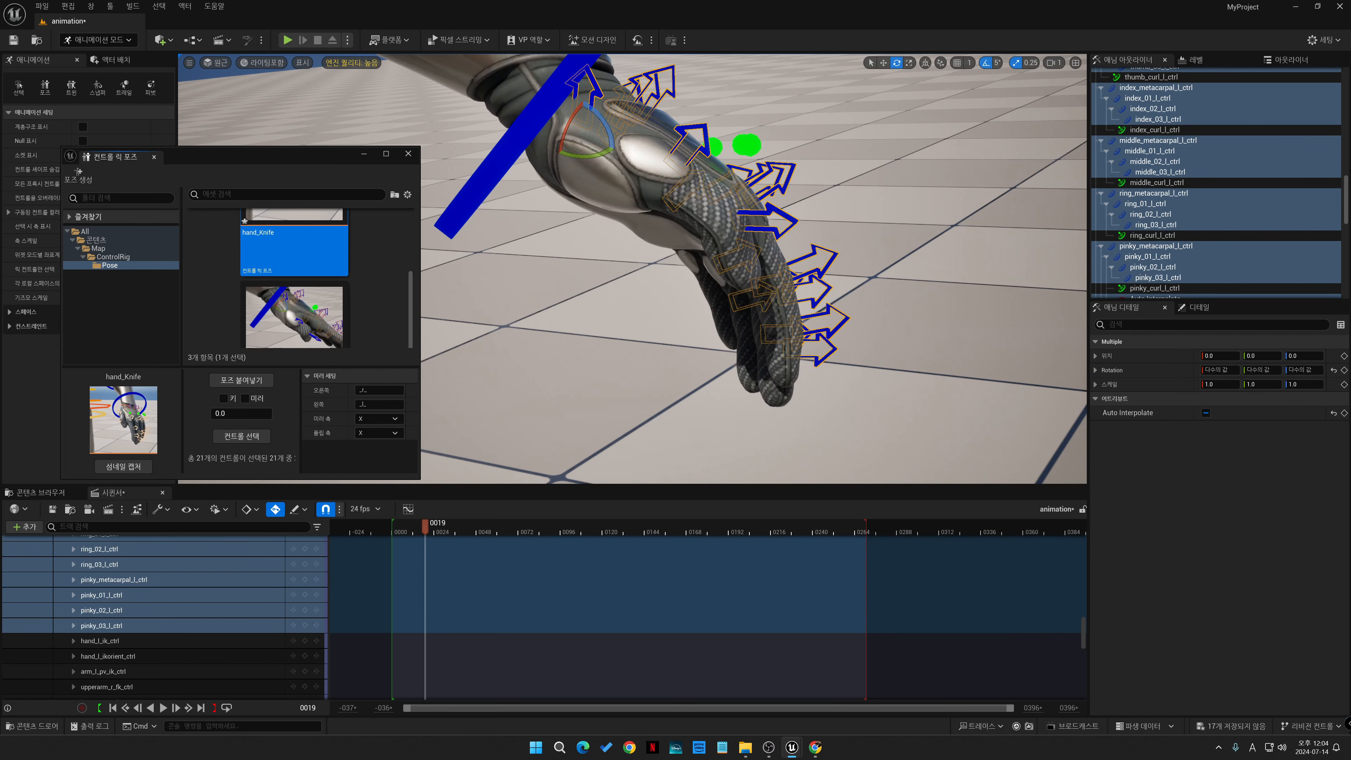
{"action": "left_click", "coordinate": [296, 320]}
{"action": "left_click", "coordinate": [242, 380]}
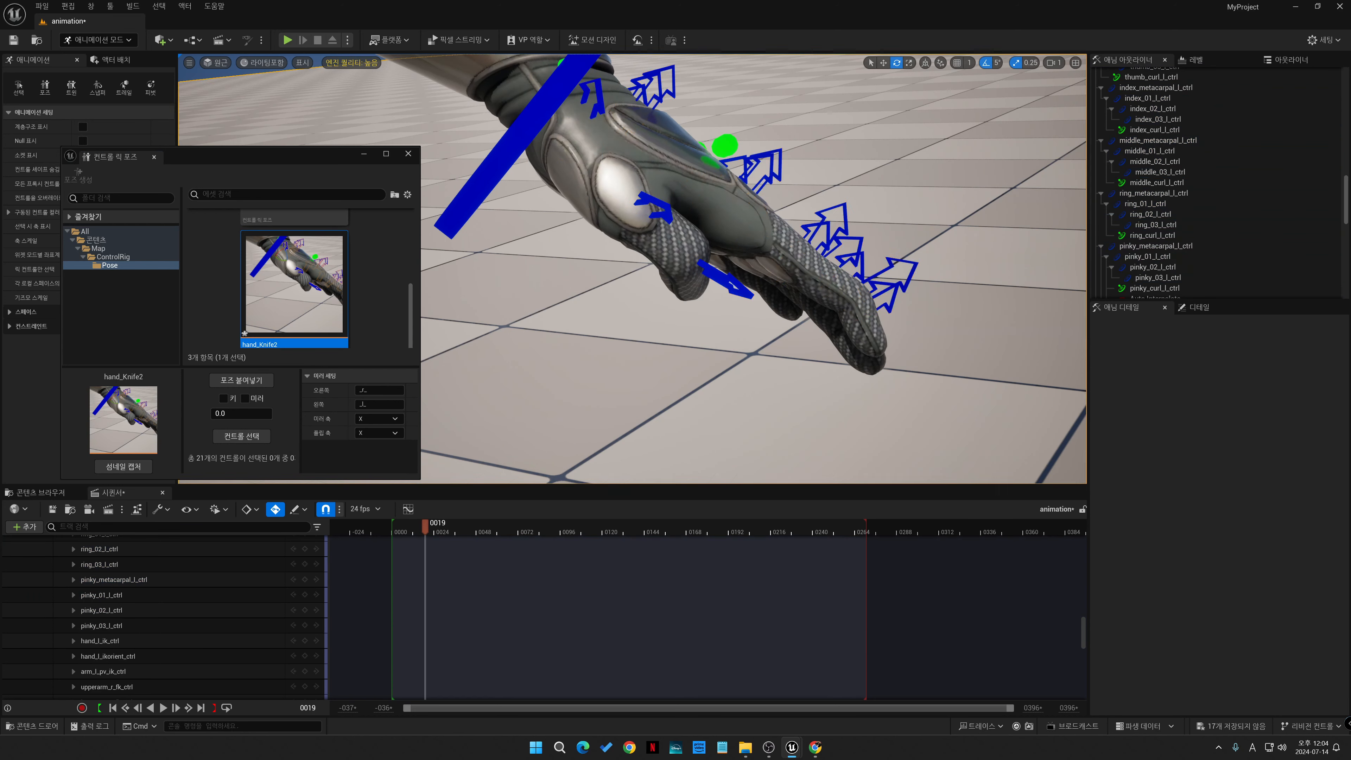
{"action": "key", "text": "Escape"}
{"action": "key", "text": "2"}
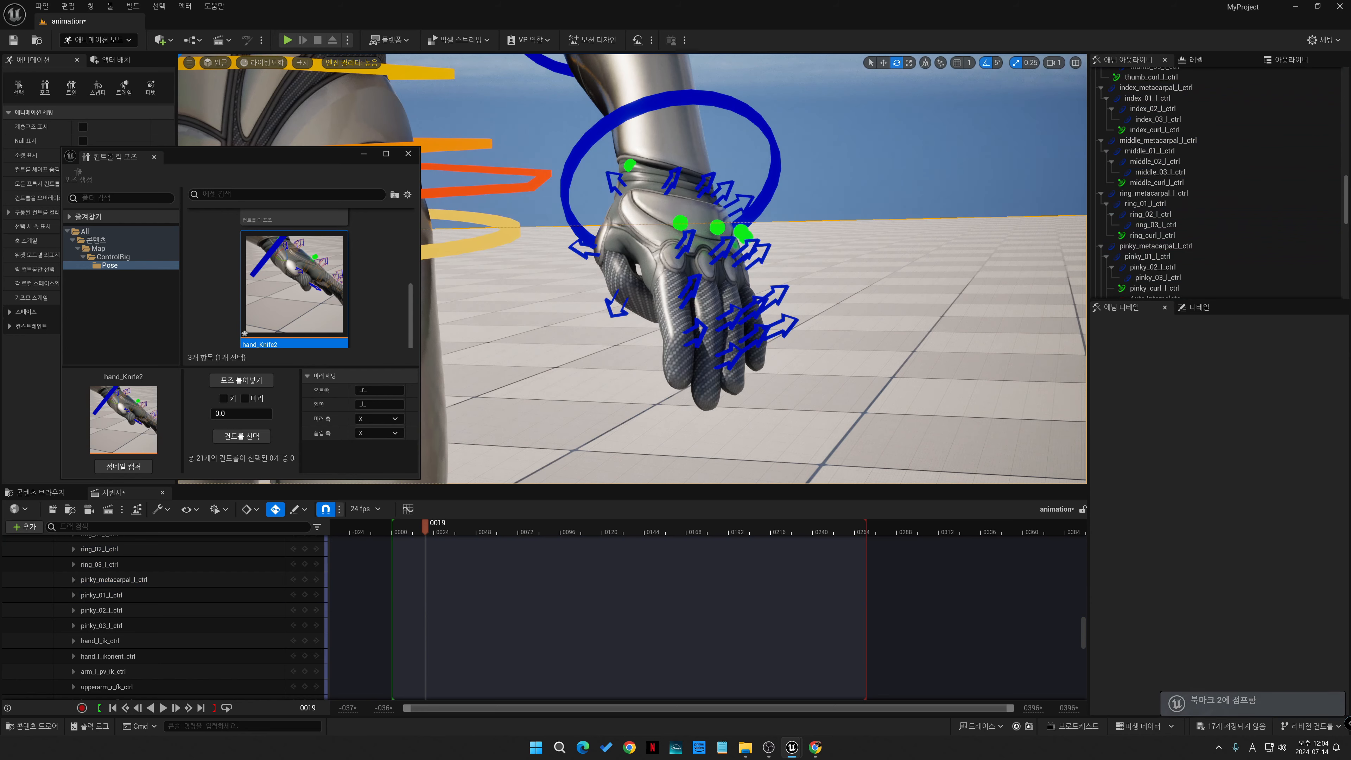
{"action": "key", "text": "3"}
{"action": "key", "text": "2"}
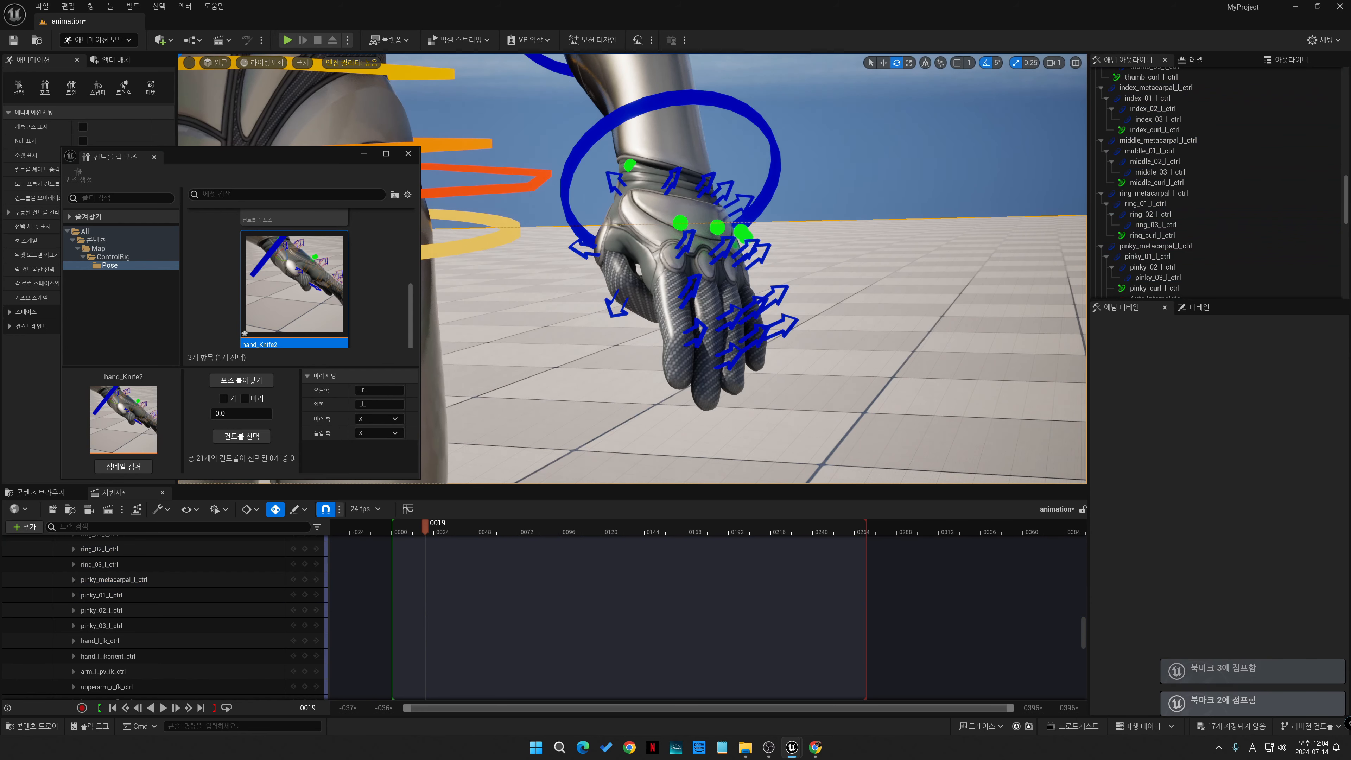
- Switch the left hand back to hand_Knife by selecting that pose's controls and pasting it
{"action": "scroll", "coordinate": [307, 290], "scroll_direction": "up", "scroll_amount": 4}
{"action": "left_click", "coordinate": [307, 288]}
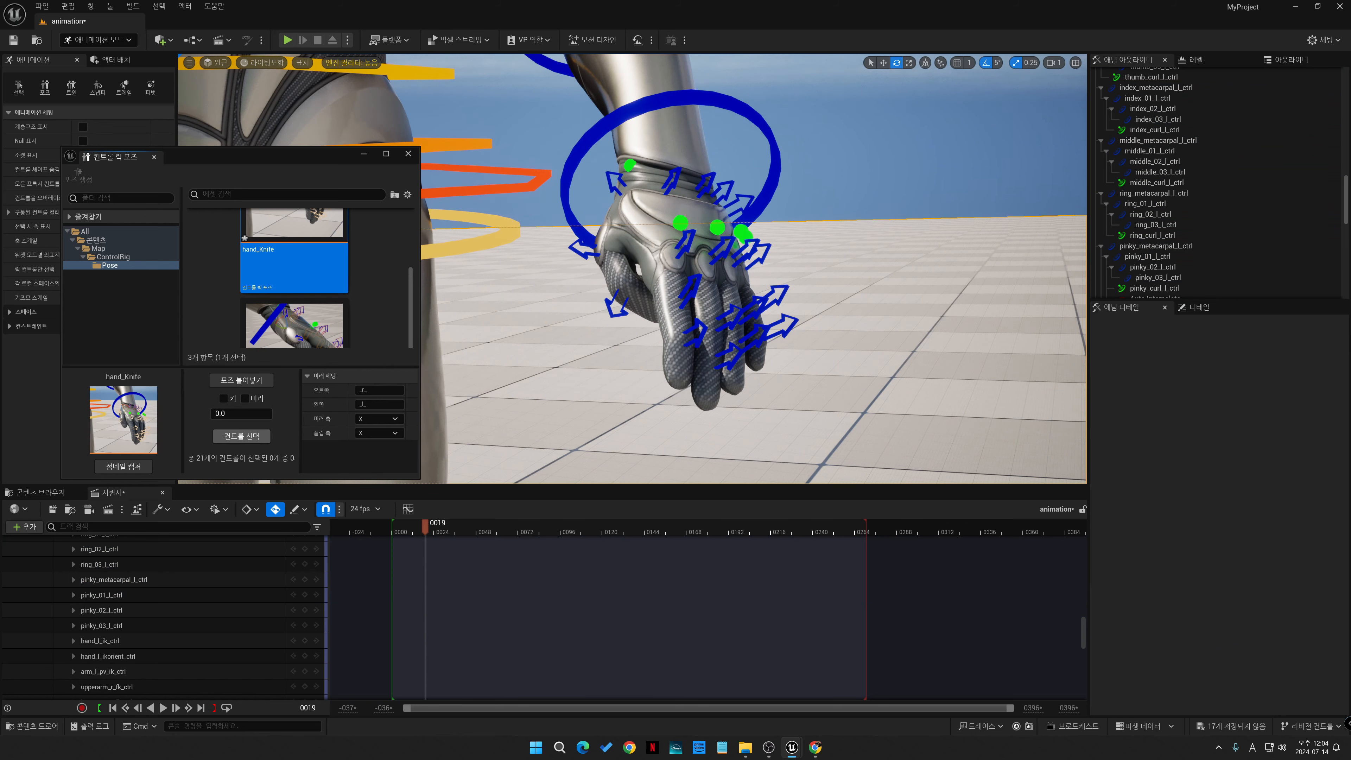
{"action": "left_click", "coordinate": [241, 436]}
{"action": "left_click", "coordinate": [242, 380]}
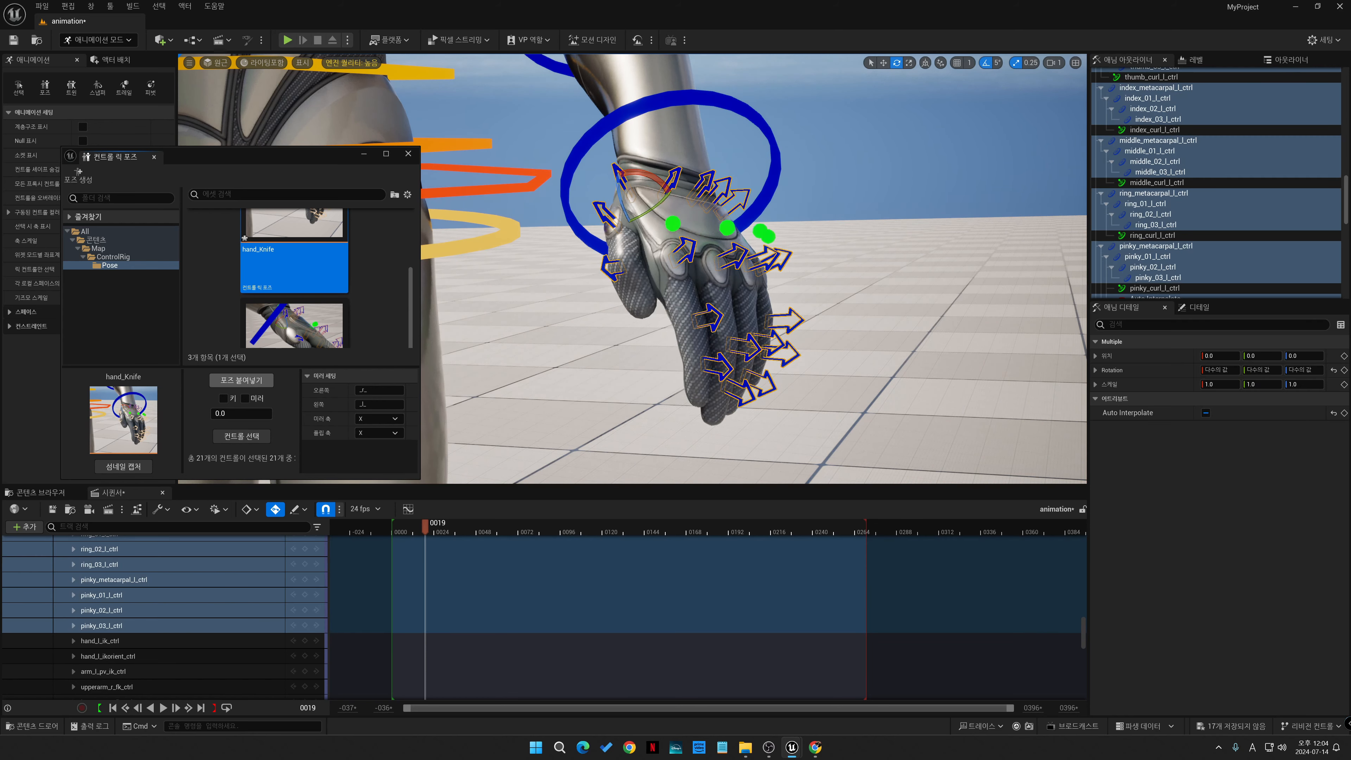
- Reset the left hand to hand_base by selecting its stored controls and pasting the pose
{"action": "scroll", "coordinate": [311, 271], "scroll_direction": "up", "scroll_amount": 3}
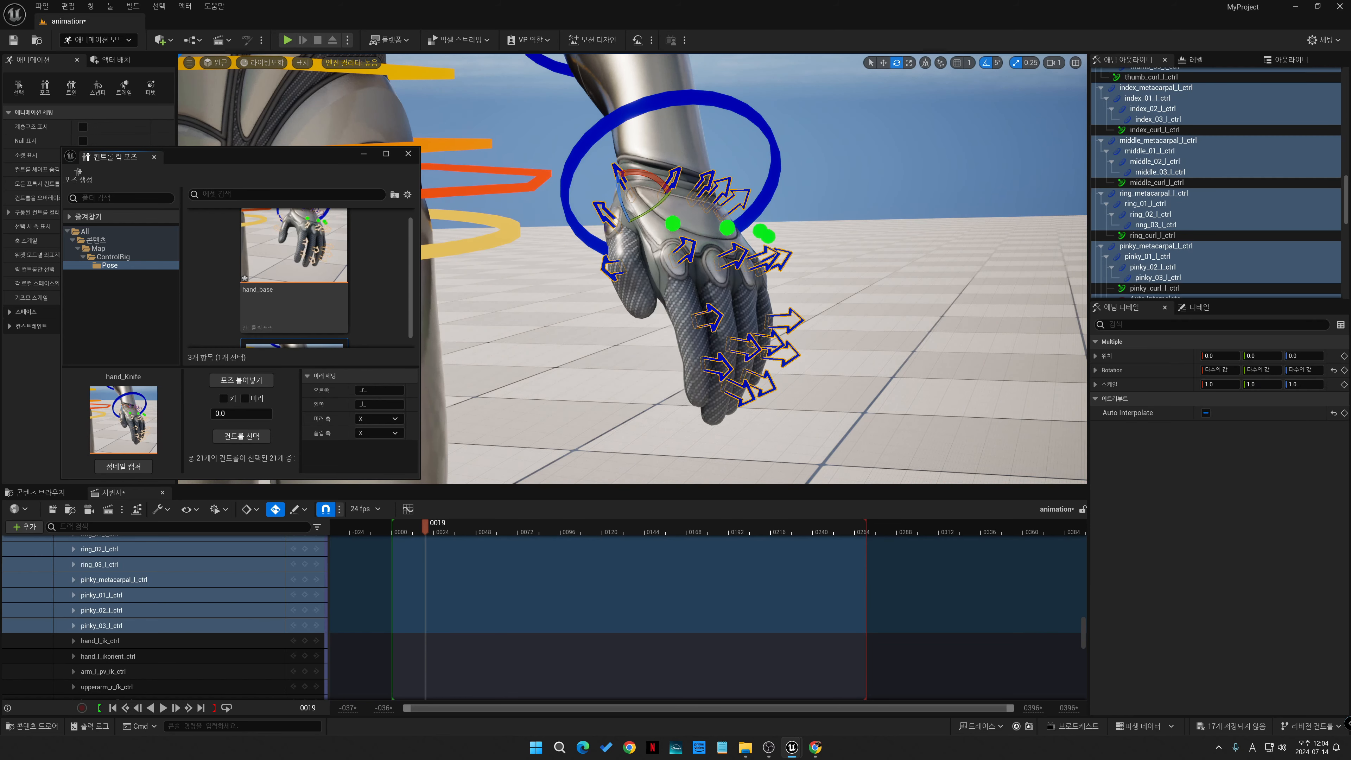
{"action": "left_click", "coordinate": [311, 270]}
{"action": "left_click", "coordinate": [241, 436]}
{"action": "left_click", "coordinate": [241, 380]}
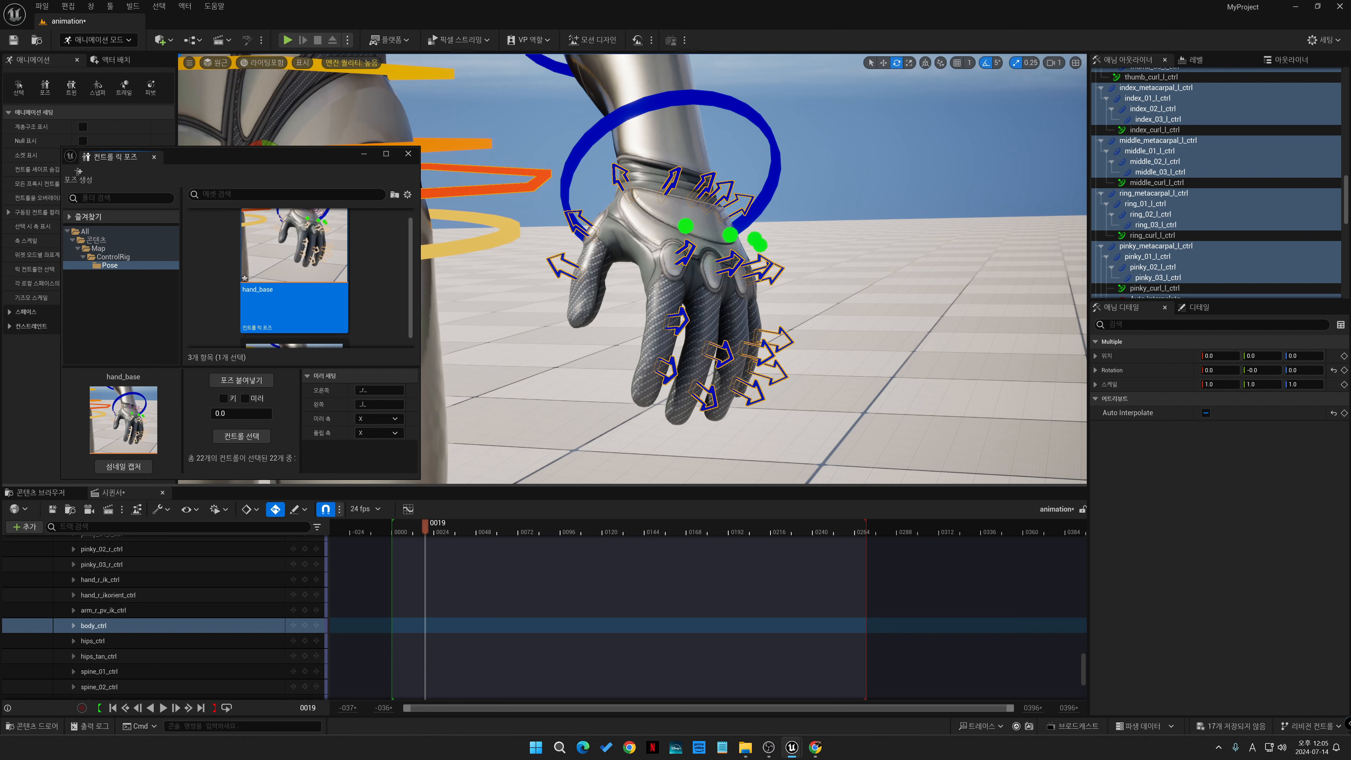
{"action": "scroll", "coordinate": [295, 277], "scroll_direction": "down", "scroll_amount": 3}
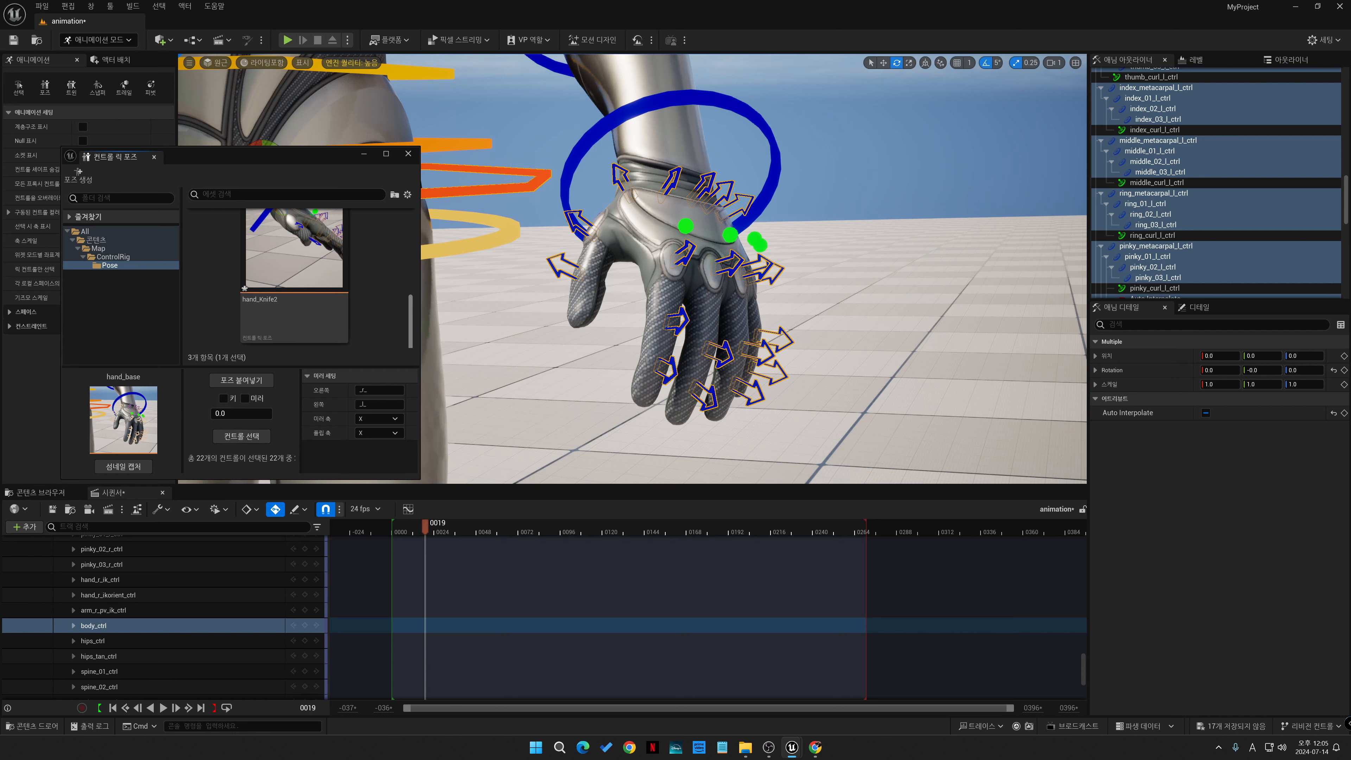
{"action": "scroll", "coordinate": [295, 277], "scroll_direction": "up", "scroll_amount": 3}
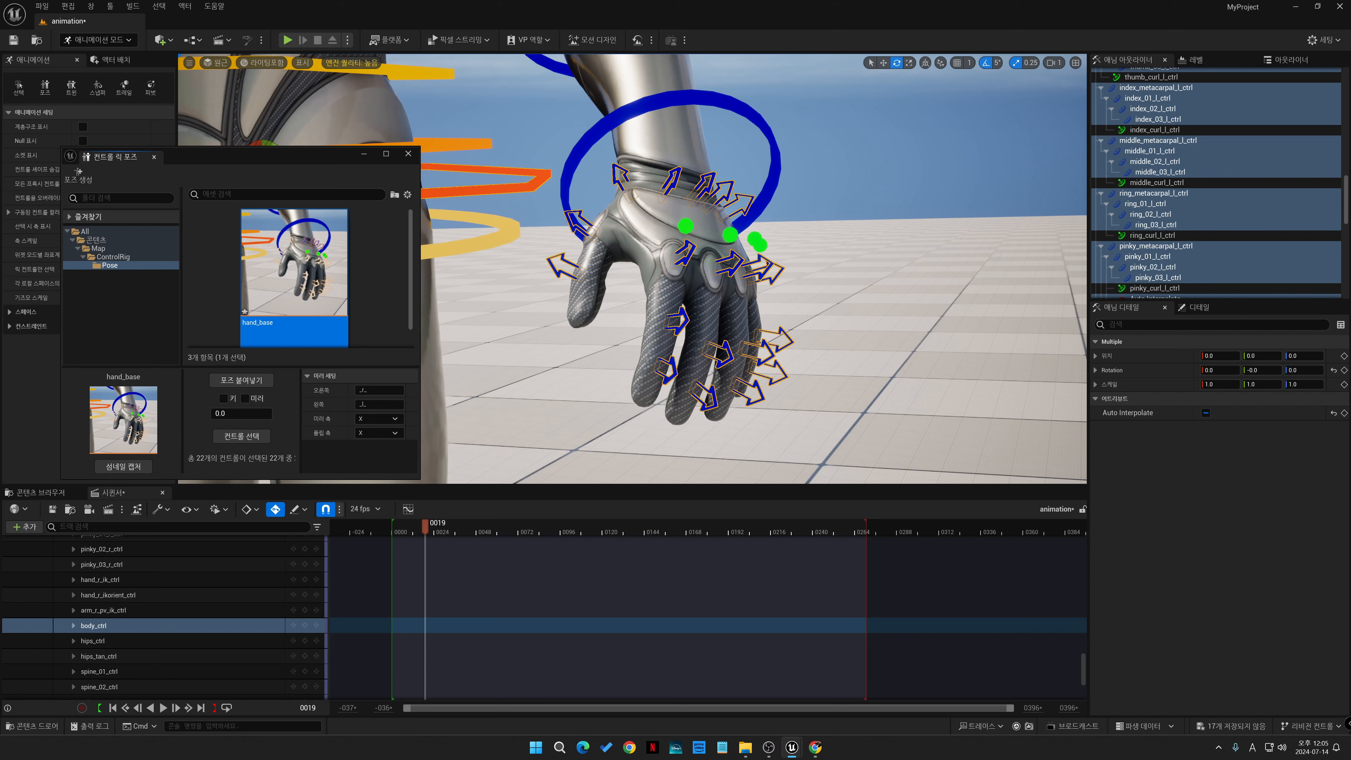
{"action": "scroll", "coordinate": [296, 277], "scroll_direction": "down", "scroll_amount": 3}
{"action": "scroll", "coordinate": [295, 277], "scroll_direction": "up", "scroll_amount": 3}
{"action": "mouse_move", "coordinate": [78, 172]}
{"action": "left_mouse_down"}
{"action": "mouse_move", "coordinate": [176, 178]}
{"action": "mouse_move", "coordinate": [61, 164]}
{"action": "left_mouse_up"}
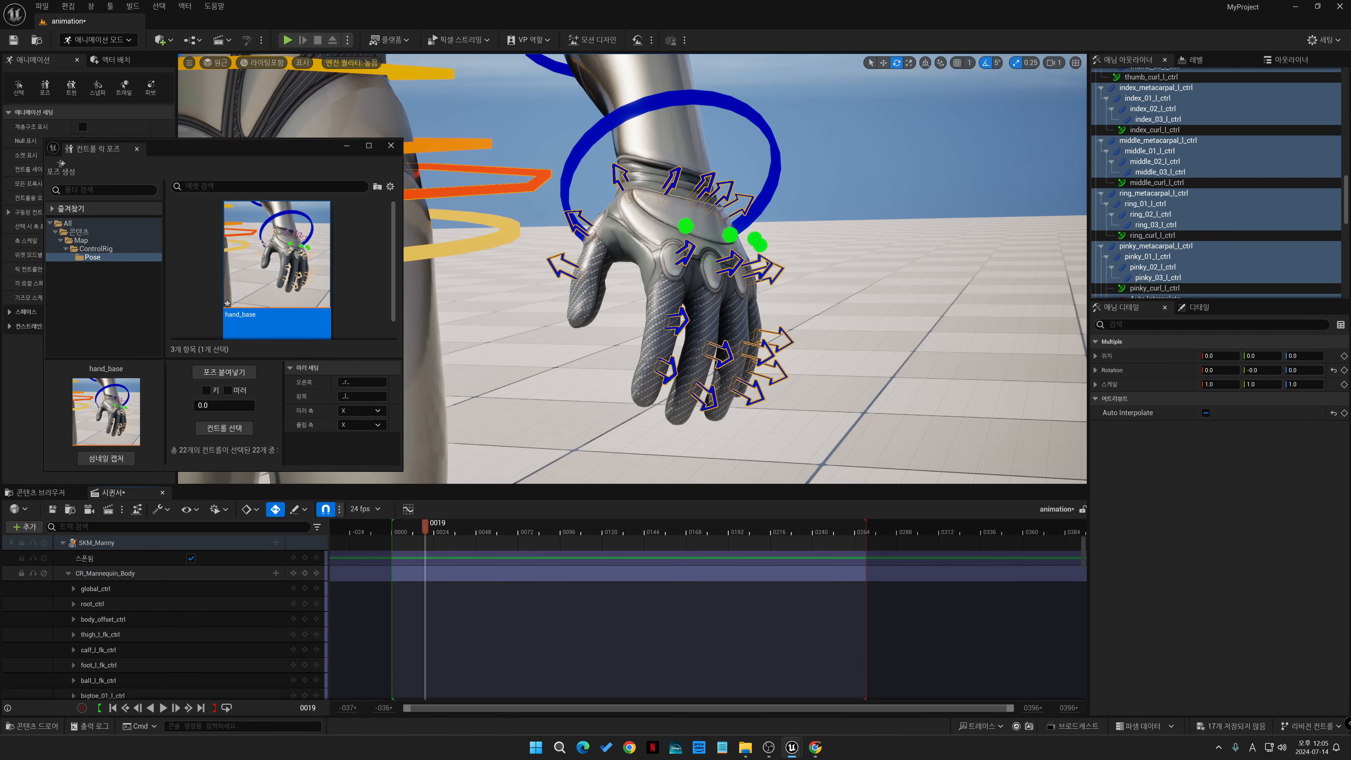
- Delete the CR_Mannequin_Body track from SKM_Manny in the sequence
{"action": "left_click", "coordinate": [105, 574]}
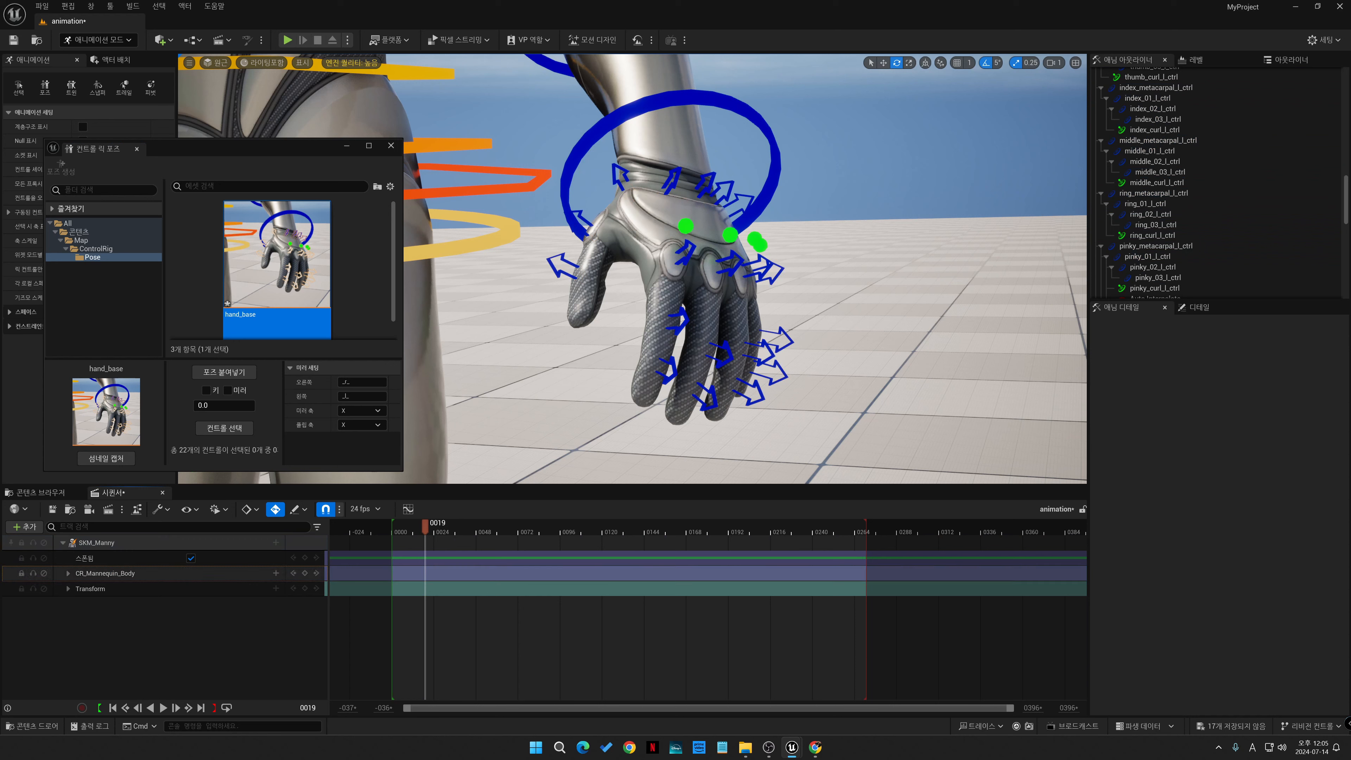
{"action": "key", "text": "Delete"}
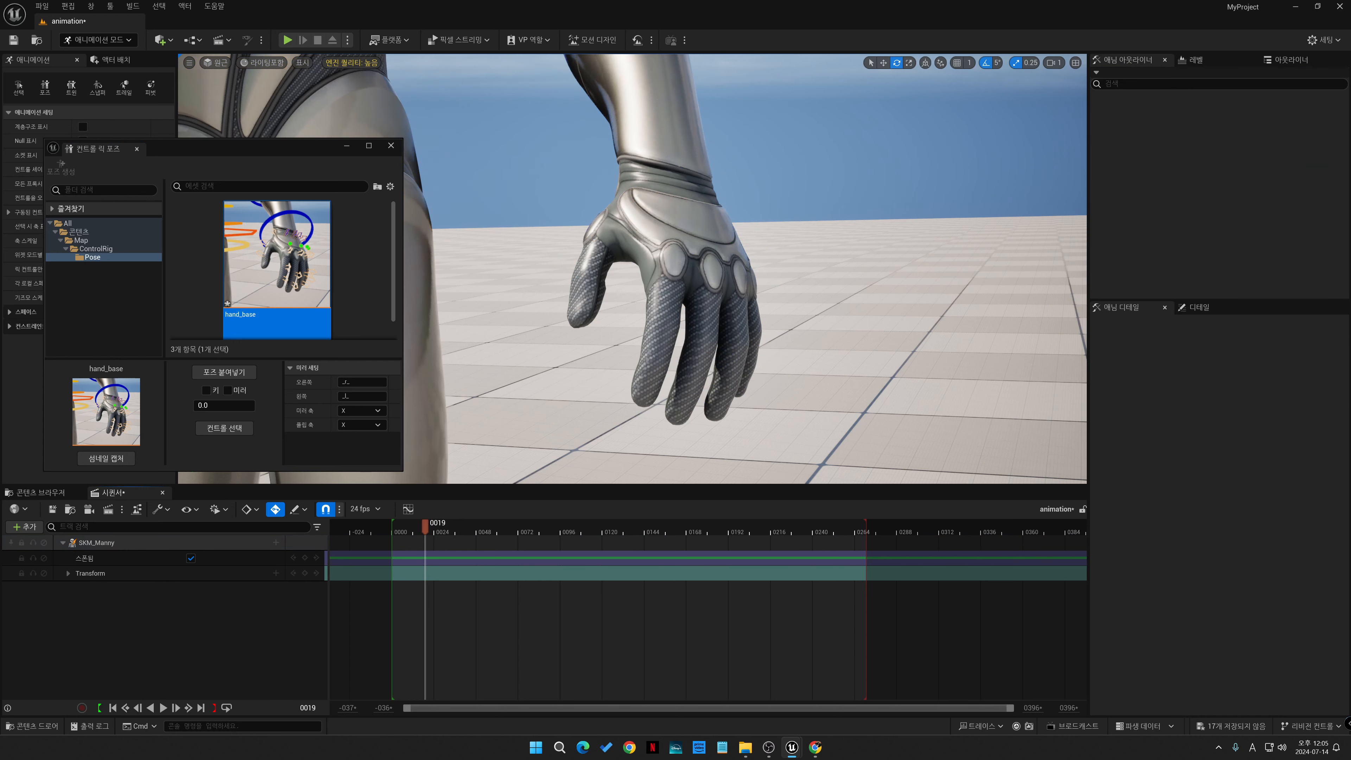
- Add the Action_Idle_To_Fight_Idle animation to SKM_Manny and move its section to start at frame 0
{"action": "left_click", "coordinate": [276, 543]}
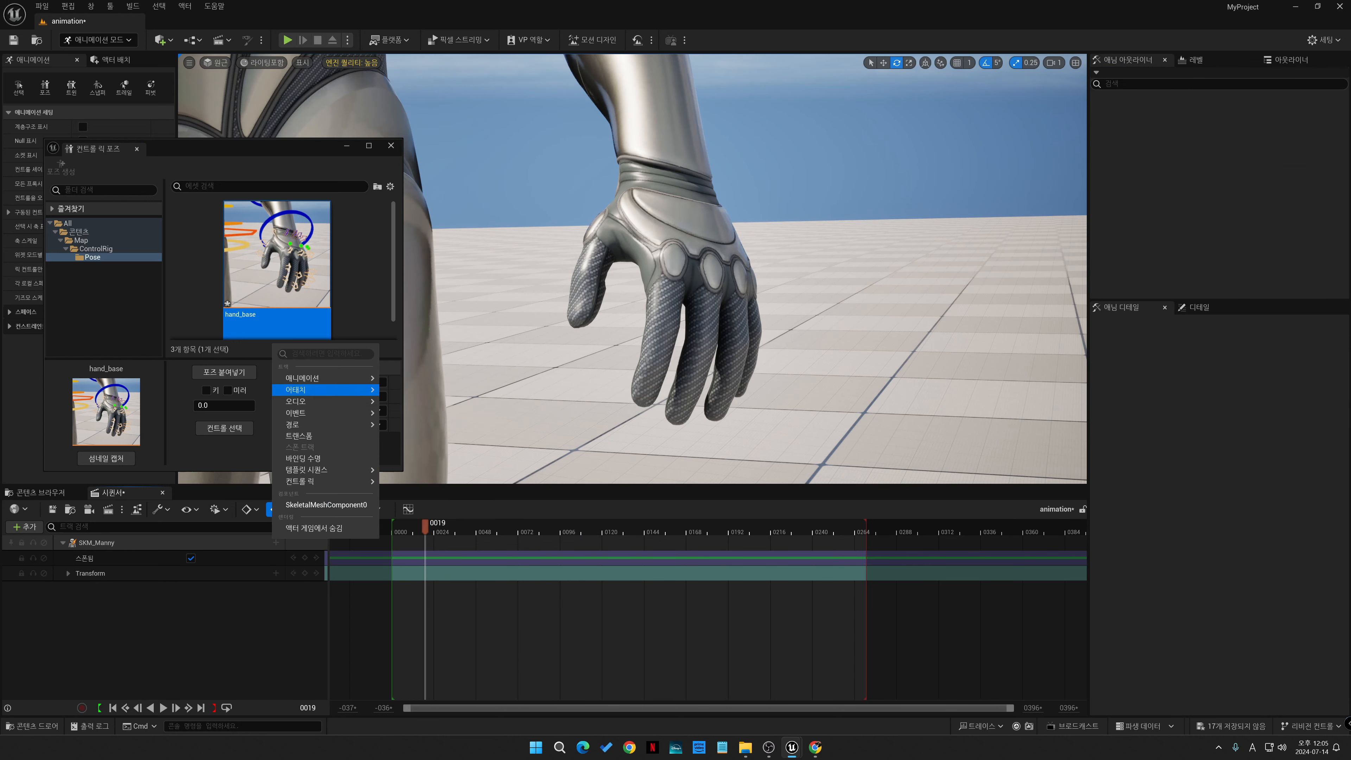
{"action": "mouse_move", "coordinate": [341, 378]}
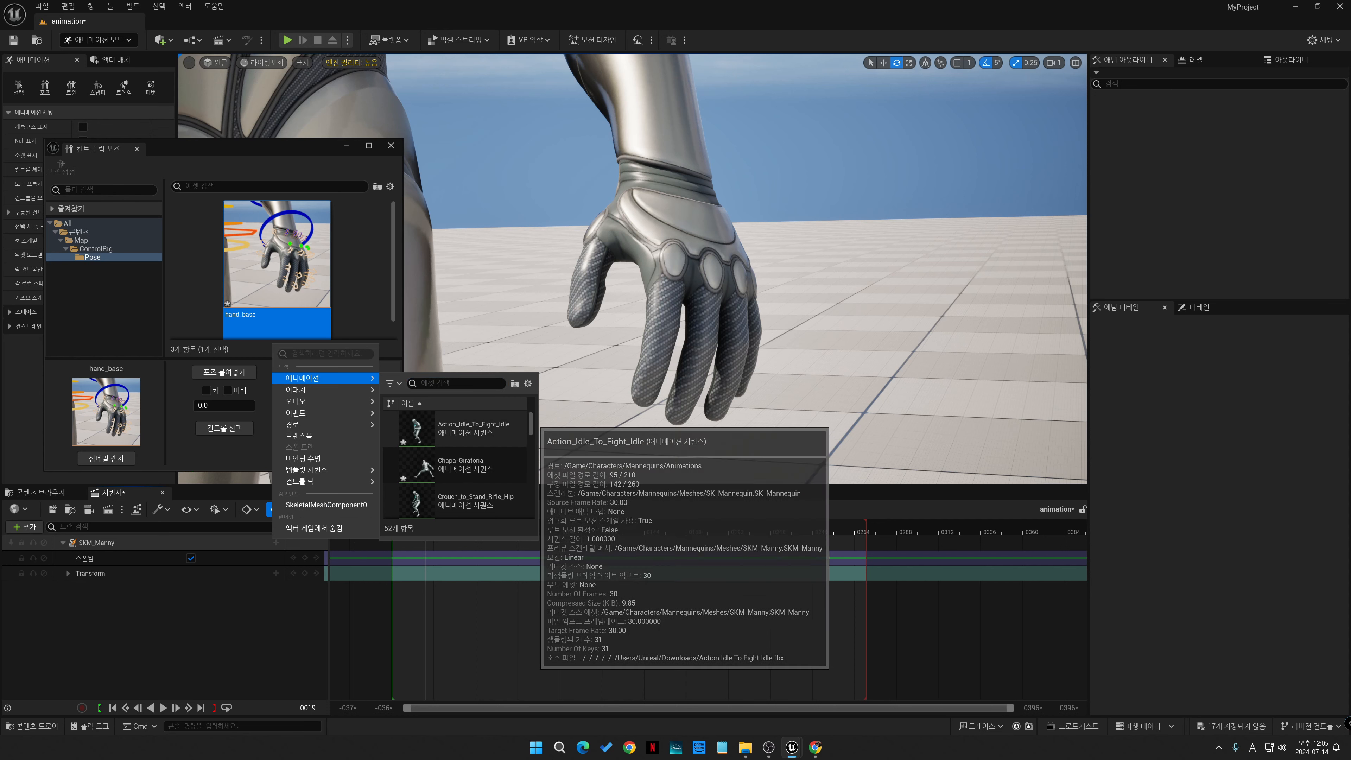
{"action": "left_click", "coordinate": [468, 428]}
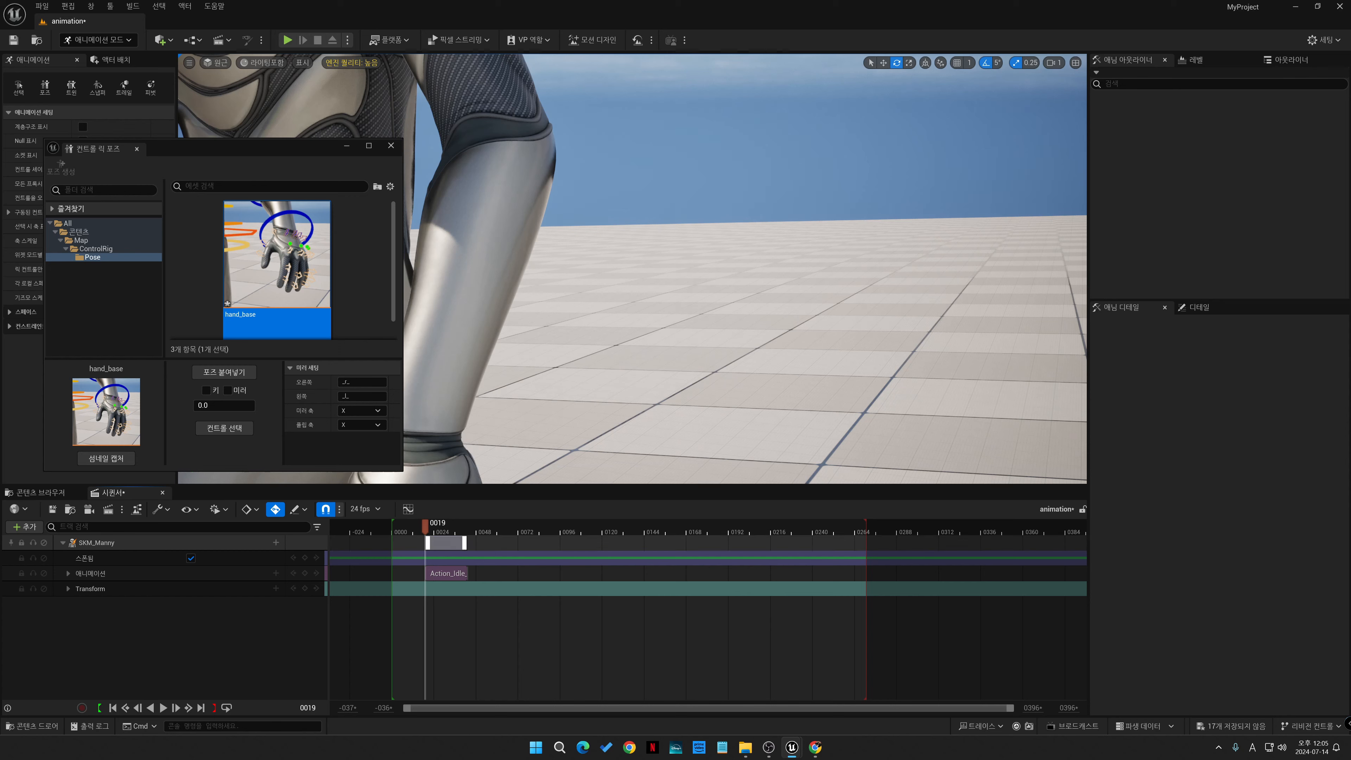
{"action": "left_click_drag", "start_coordinate": [445, 543], "coordinate": [413, 543]}
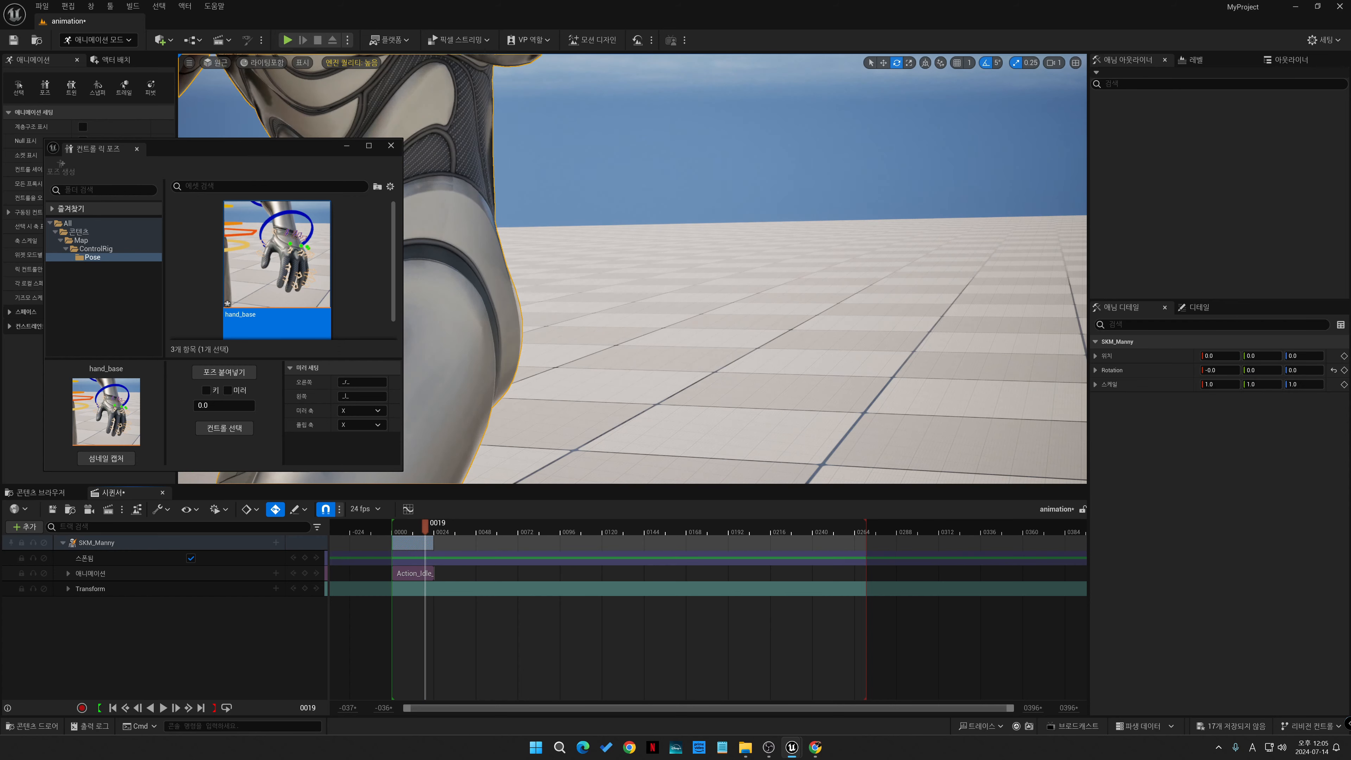
- Frame the whole mannequin in the viewport and save that camera view as bookmark 1
{"action": "scroll", "coordinate": [650, 269], "scroll_direction": "down", "scroll_amount": 5}
{"action": "scroll", "coordinate": [650, 269], "scroll_direction": "up", "scroll_amount": 1}
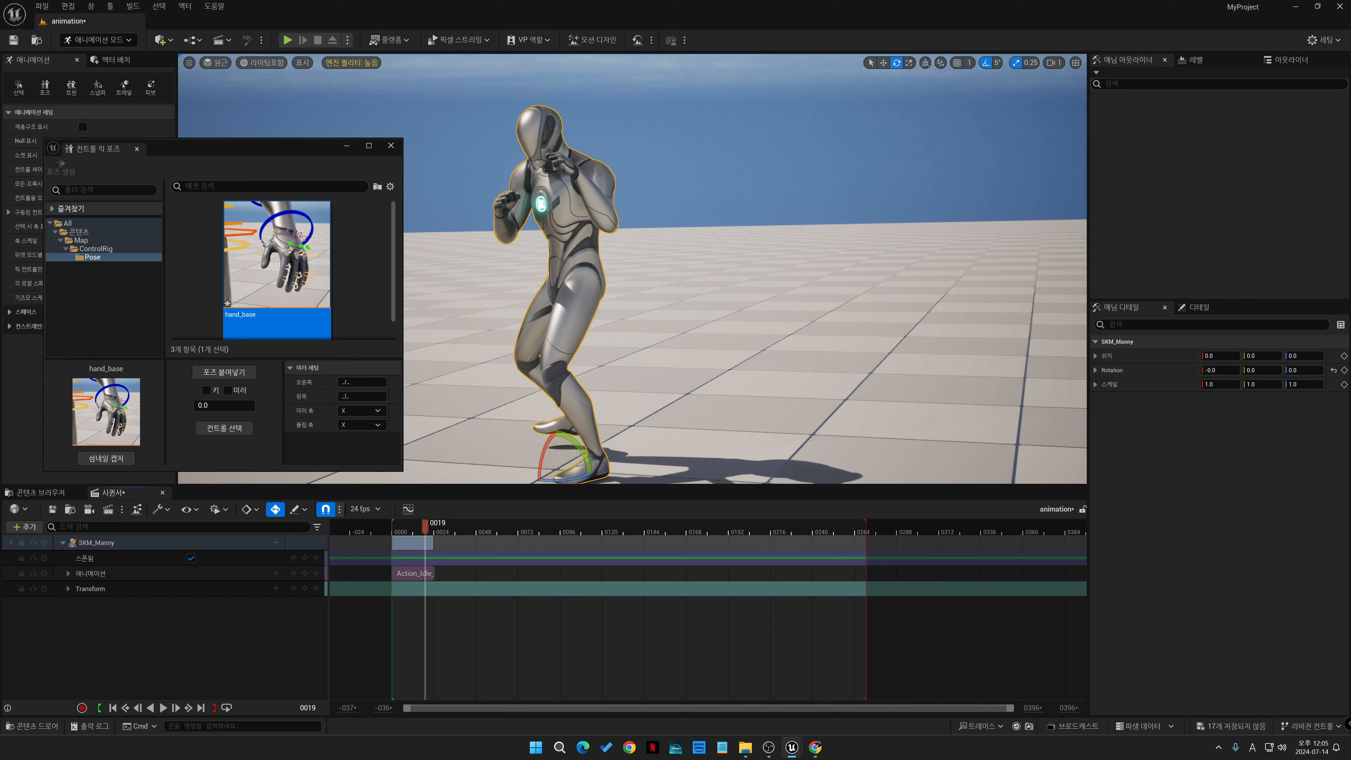
{"action": "right_click_drag", "start_coordinate": [665, 266], "coordinate": [657, 279]}
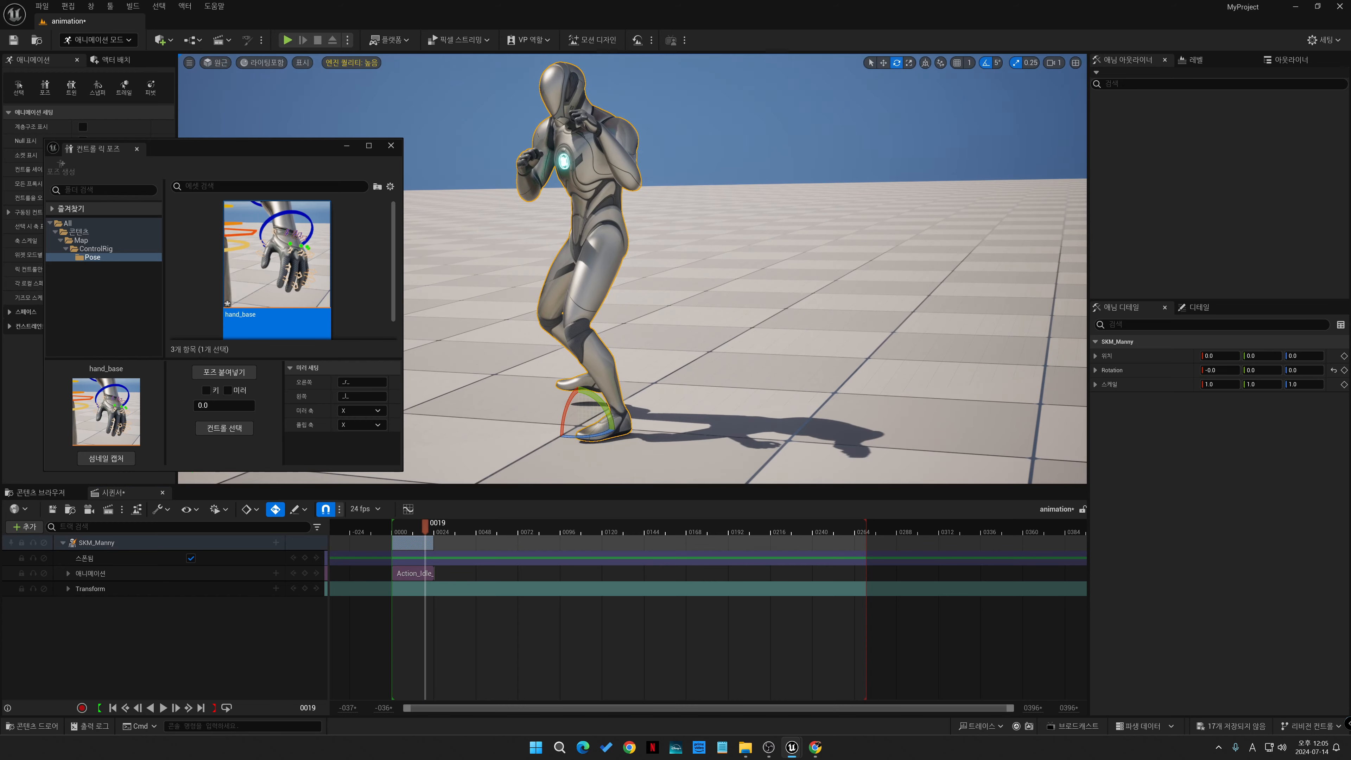
{"action": "key", "text": "ctrl+1"}
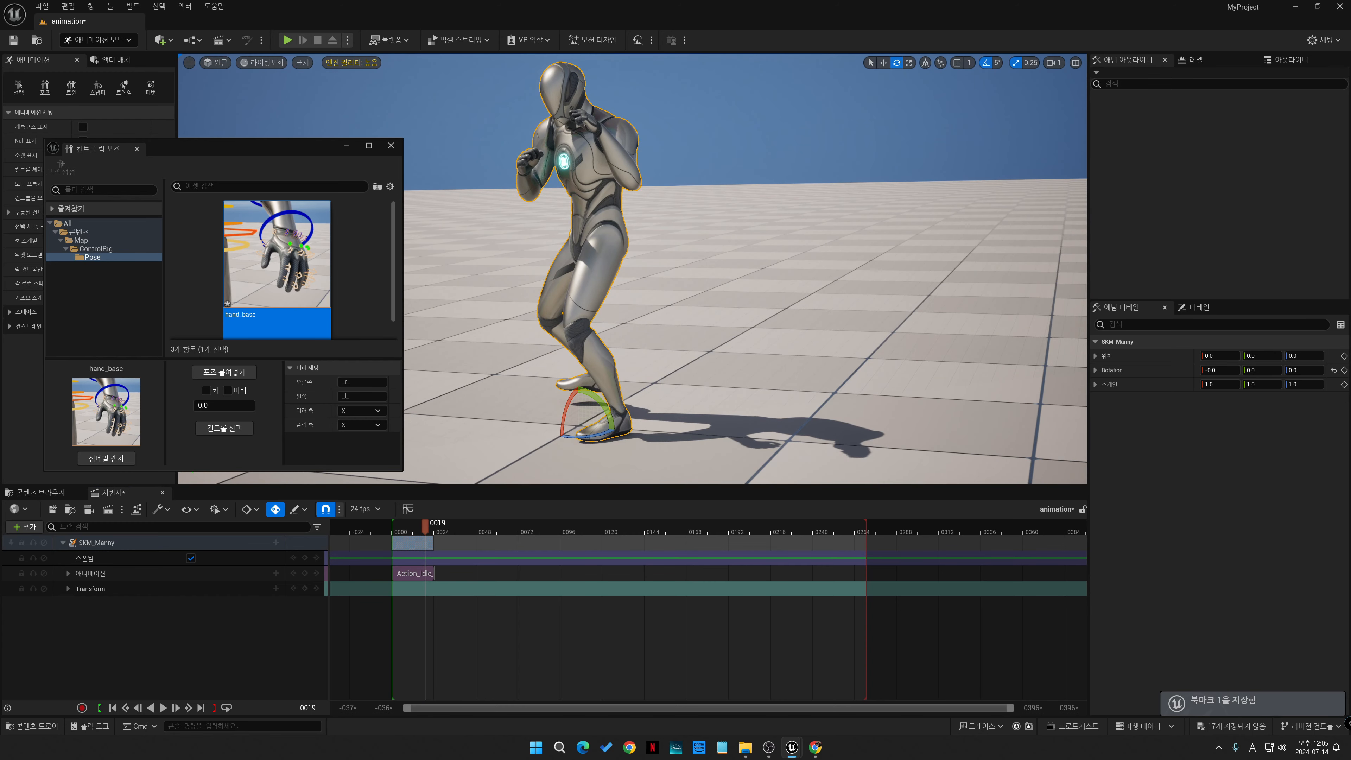
- Scrub the timeline between frames 12 and 23 to examine the mannequin's idle-to-fight animation
{"action": "right_click_drag", "start_coordinate": [665, 266], "coordinate": [628, 249]}
{"action": "key", "text": "w"}
{"action": "key", "text": "q"}
{"action": "key", "text": "w"}
{"action": "key", "text": "s"}
{"action": "key", "text": "s"}
{"action": "mouse_move", "coordinate": [425, 525]}
{"action": "left_mouse_down"}
{"action": "mouse_move", "coordinate": [392, 526]}
{"action": "mouse_move", "coordinate": [463, 525]}
{"action": "mouse_move", "coordinate": [389, 526]}
{"action": "mouse_move", "coordinate": [432, 526]}
{"action": "left_mouse_up"}
{"action": "left_click", "coordinate": [408, 573]}
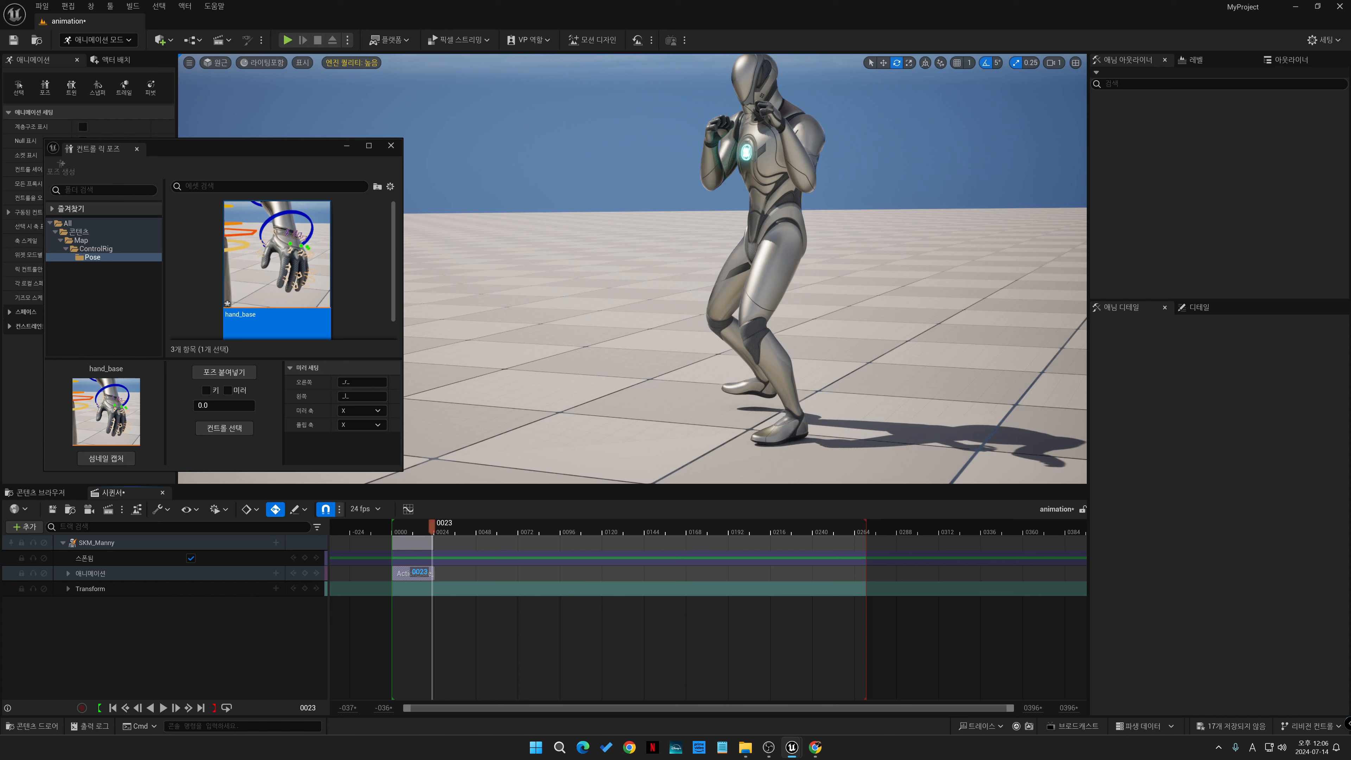
{"action": "mouse_move", "coordinate": [432, 526]}
{"action": "left_mouse_down"}
{"action": "mouse_move", "coordinate": [392, 525]}
{"action": "mouse_move", "coordinate": [448, 525]}
{"action": "mouse_move", "coordinate": [412, 526]}
{"action": "left_mouse_up"}
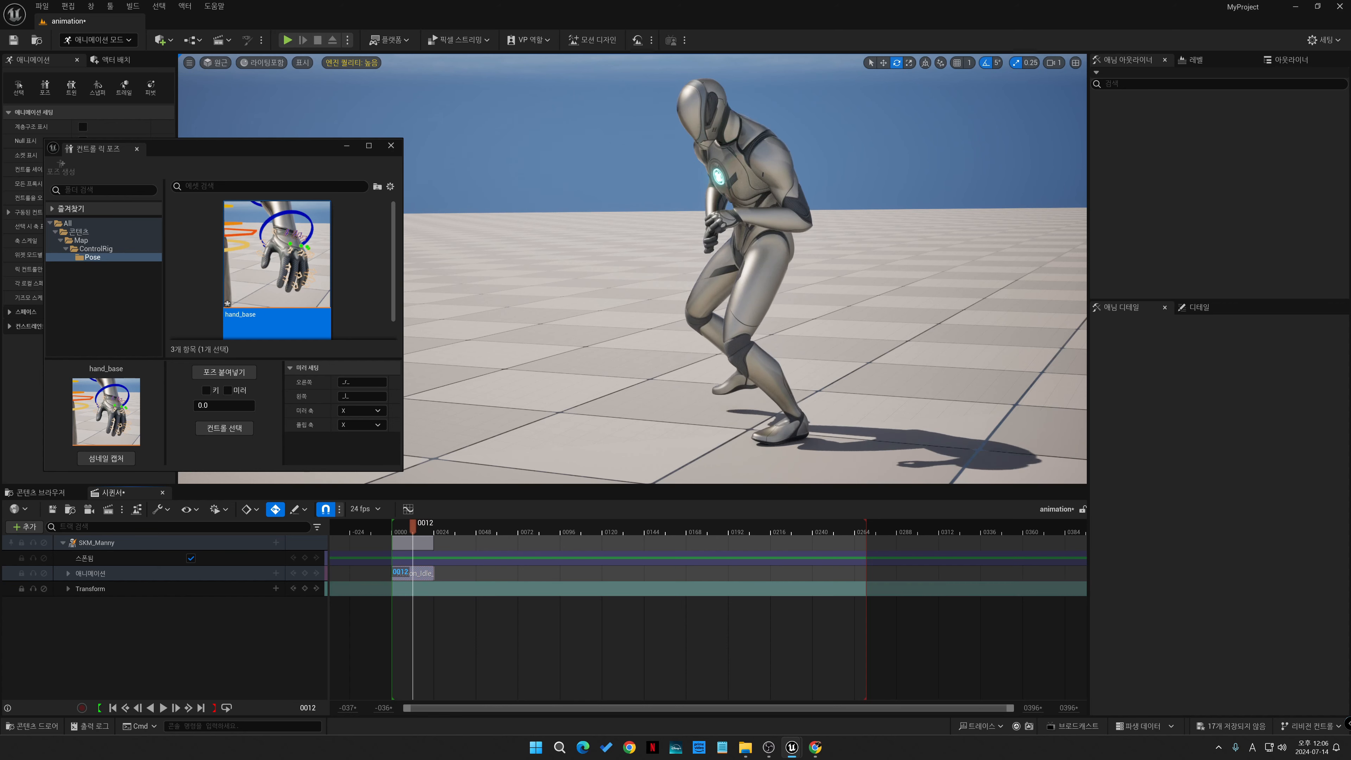
- Bake SKM_Manny's animation to the CR_Mannequin_Body control rig with key reduction enabled and a tolerance of 0.1
{"action": "left_click", "coordinate": [217, 541]}
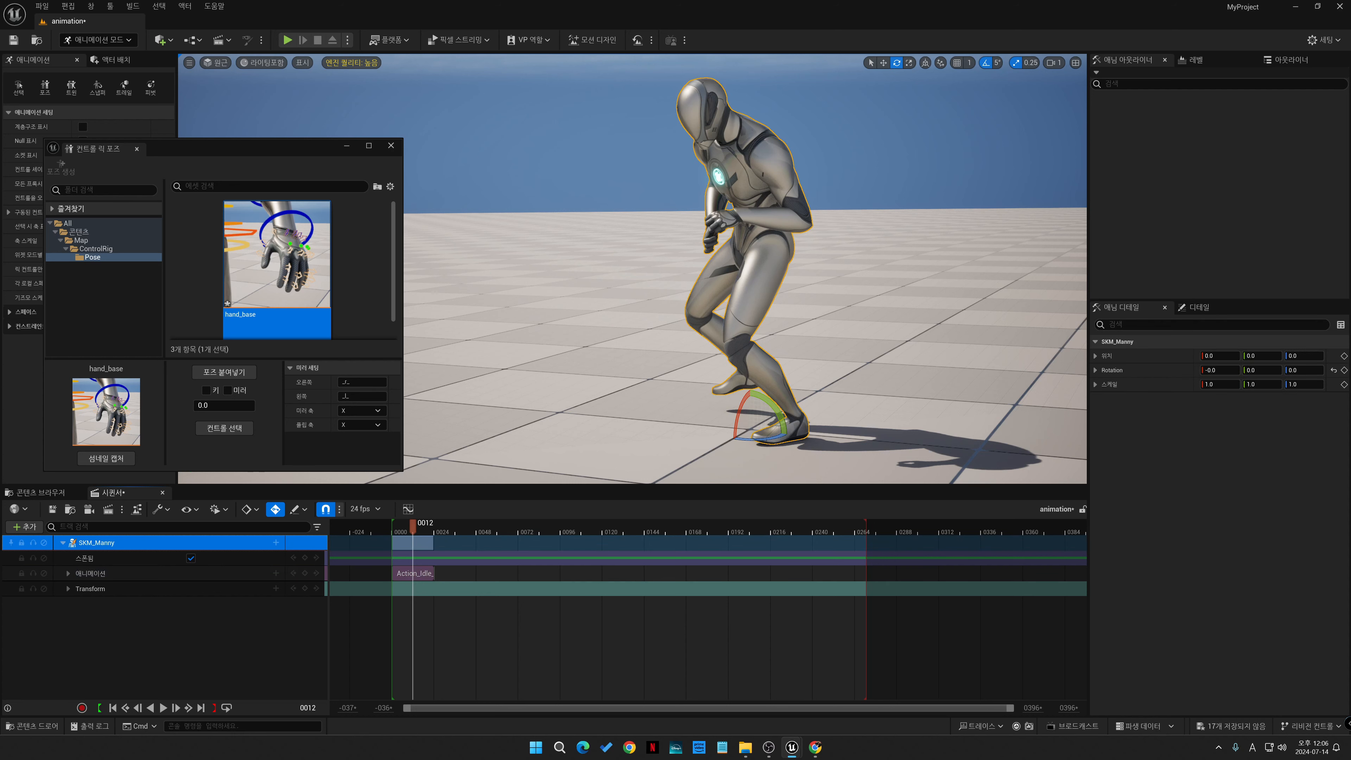
{"action": "right_click", "coordinate": [217, 542]}
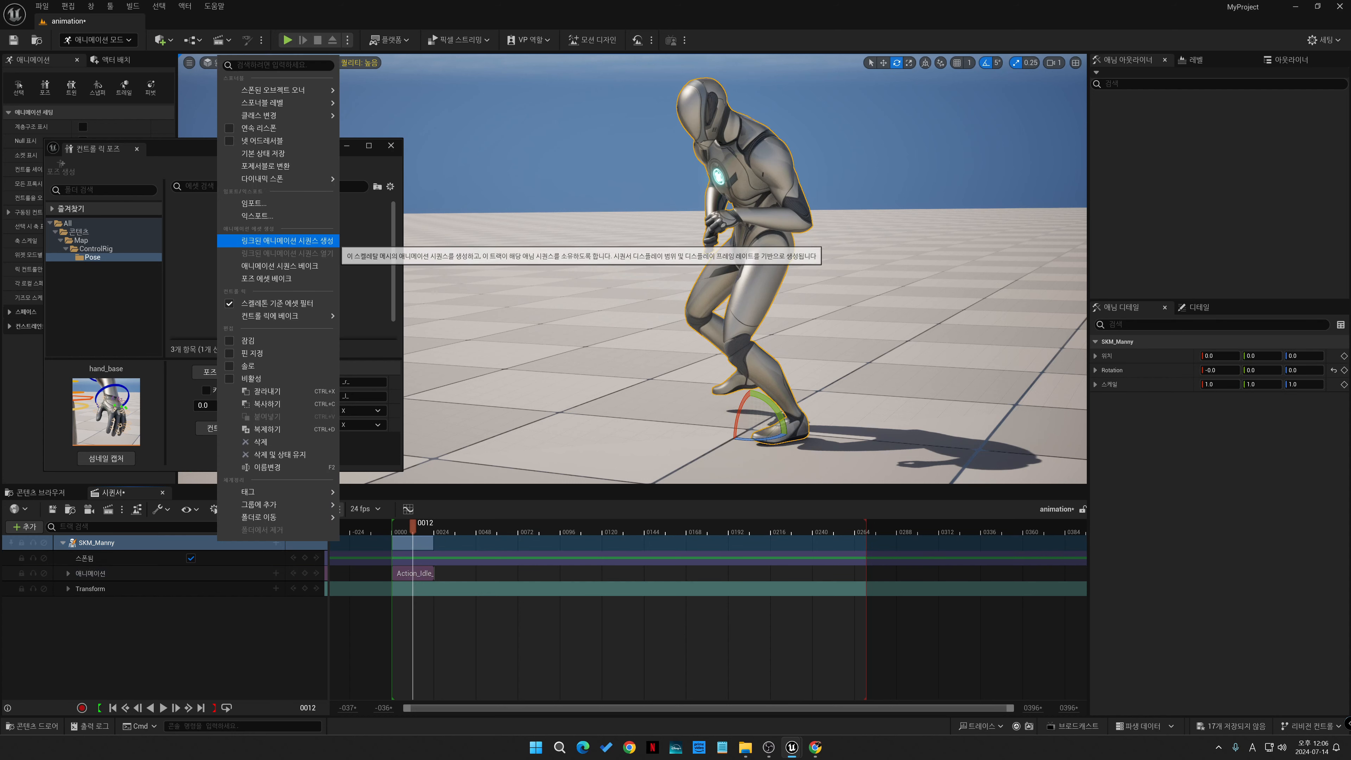
{"action": "mouse_move", "coordinate": [287, 315]}
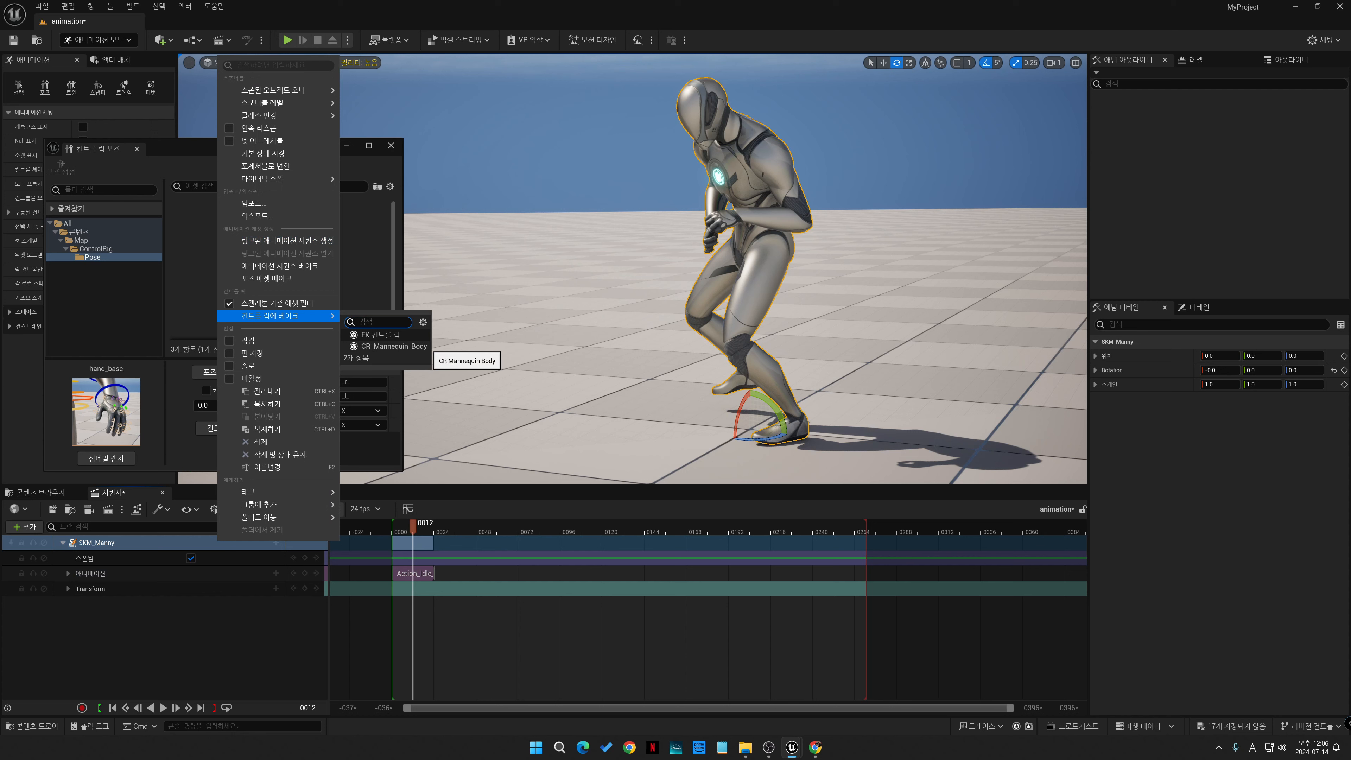
{"action": "left_click", "coordinate": [394, 346]}
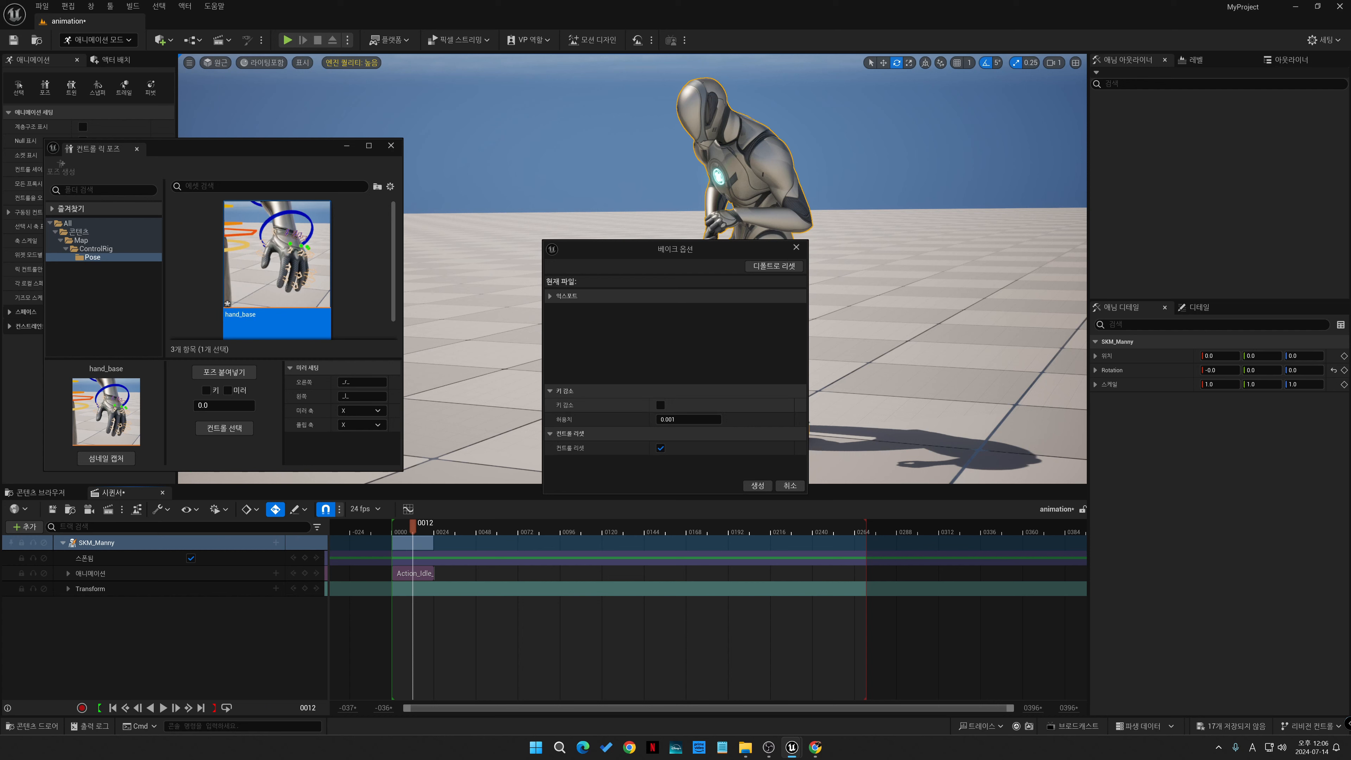
{"action": "left_click", "coordinate": [660, 405]}
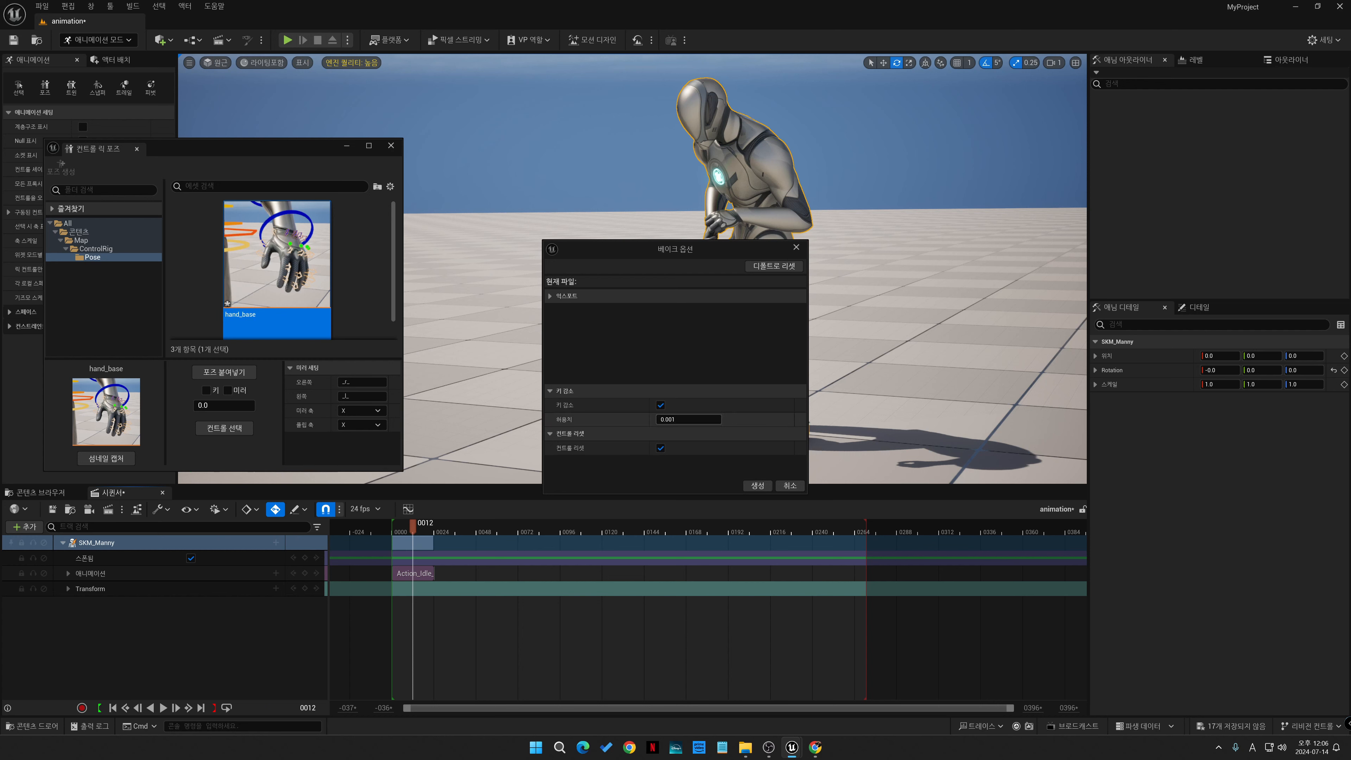
{"action": "left_click", "coordinate": [688, 419]}
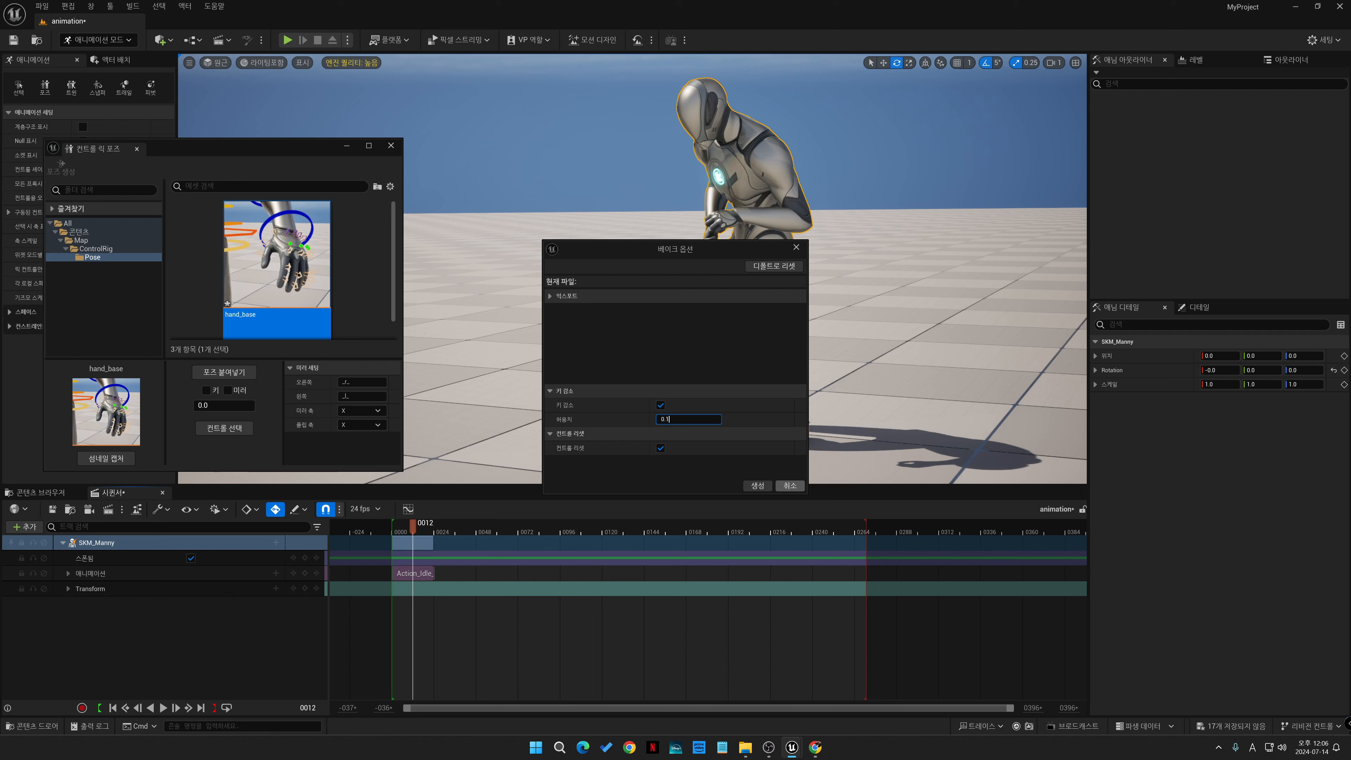
{"action": "left_click", "coordinate": [758, 485]}
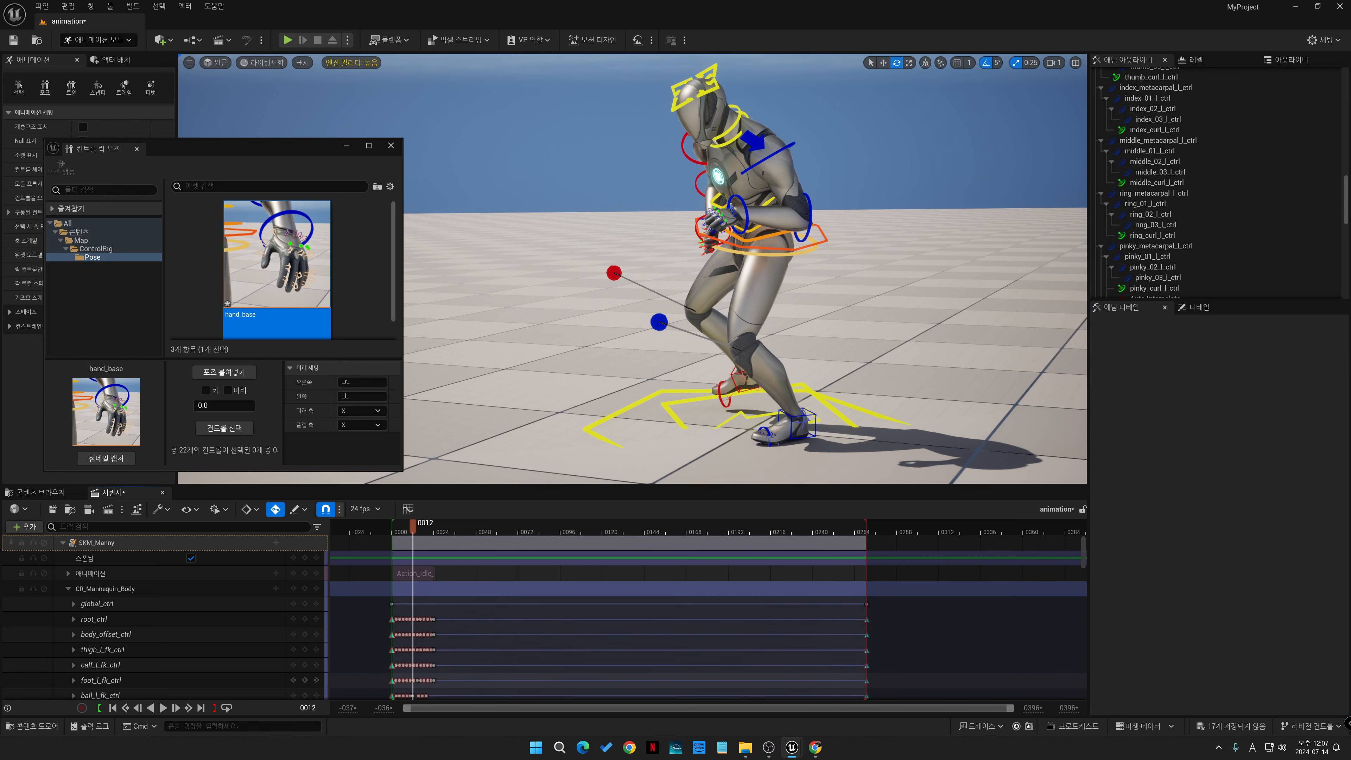
- Scrub the baked rig animation, return the playhead to frame 0 and collapse the CR_Mannequin_Body track
{"action": "left_click_drag", "start_coordinate": [413, 525], "coordinate": [407, 526]}
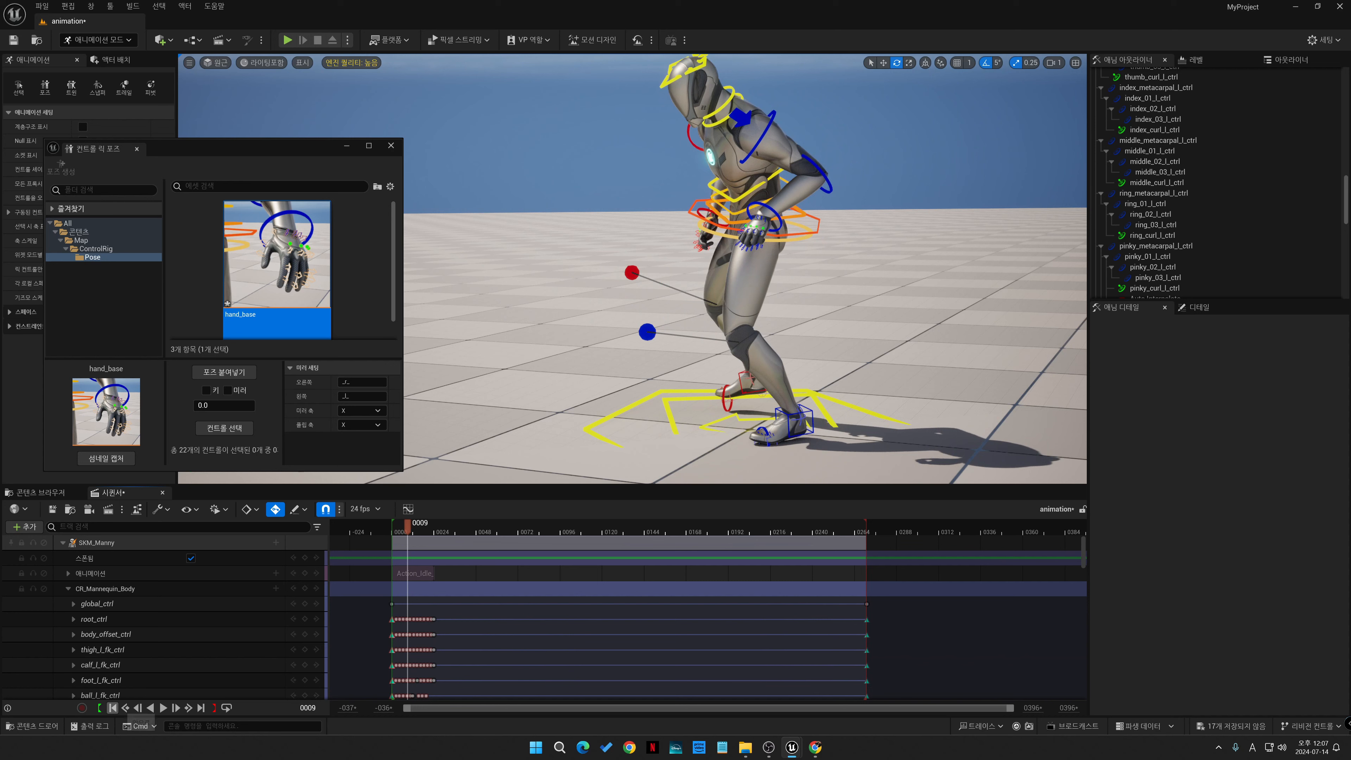
{"action": "left_click", "coordinate": [112, 707]}
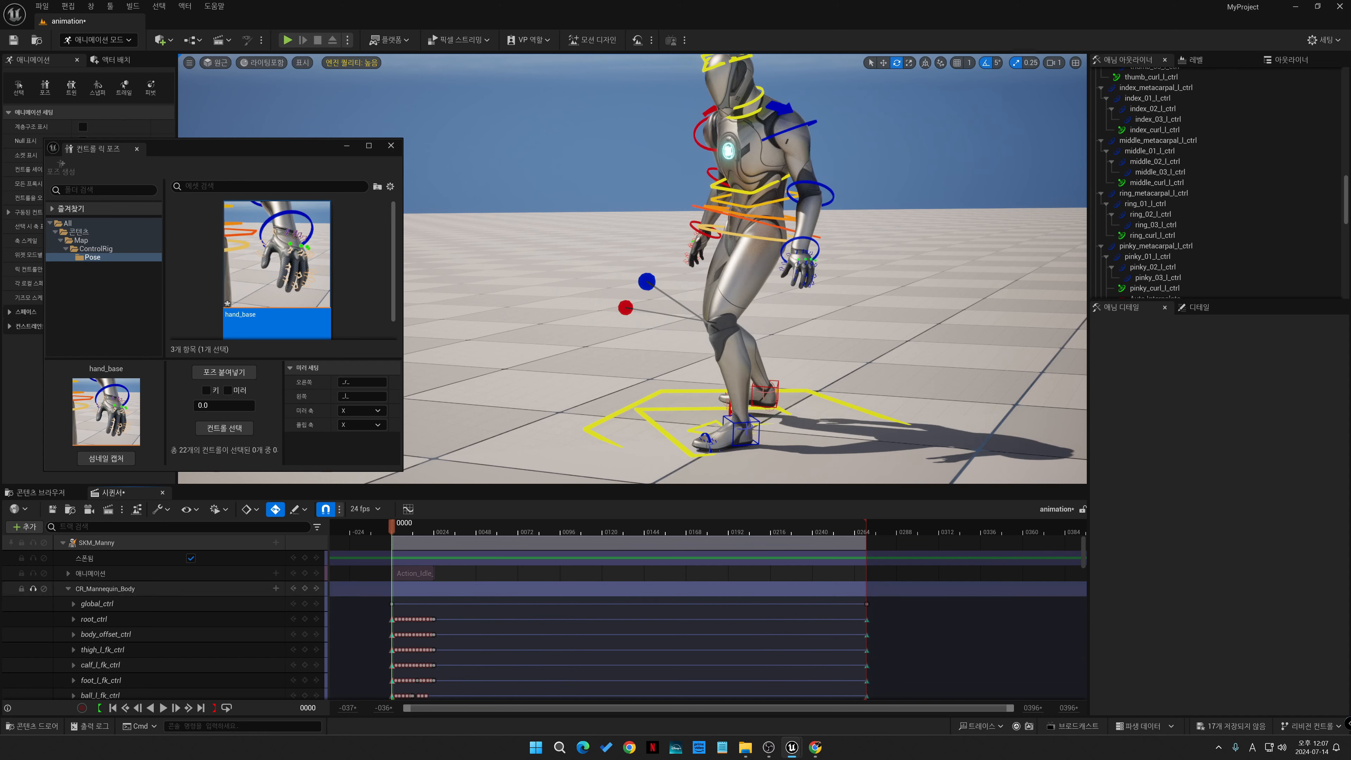
{"action": "left_click", "coordinate": [68, 588]}
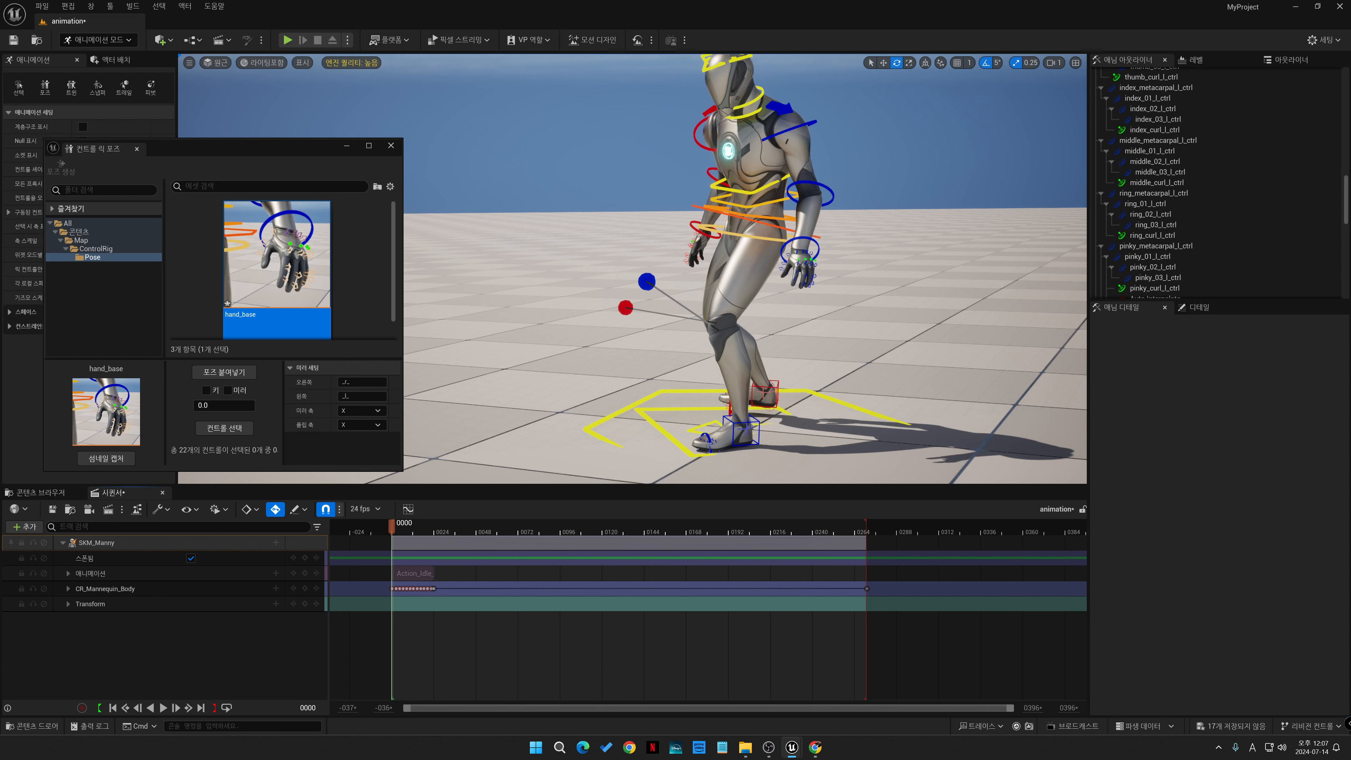
- Select global_ctrl, try rotating it, and turn off rotation snapping for the viewport
{"action": "left_click", "coordinate": [617, 413]}
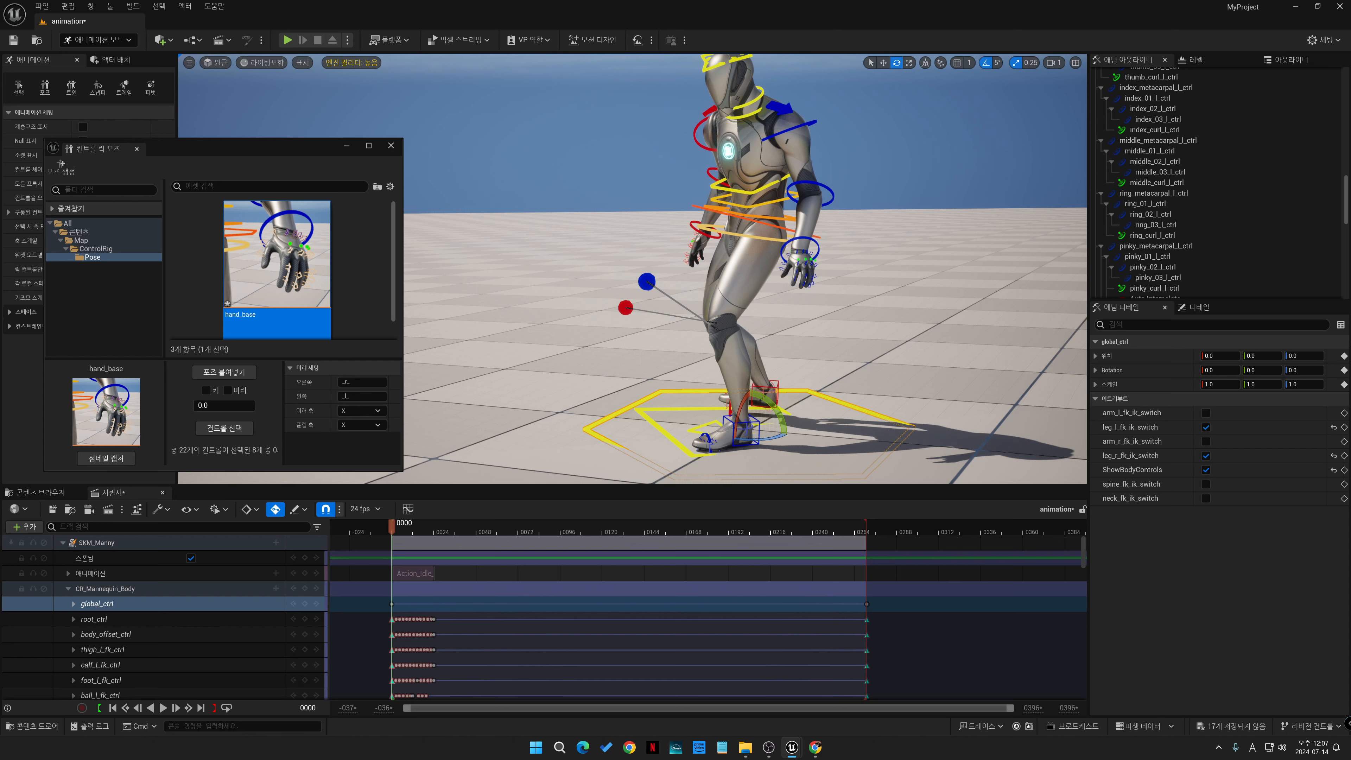
{"action": "mouse_move", "coordinate": [778, 408]}
{"action": "left_mouse_down"}
{"action": "mouse_move", "coordinate": [767, 399]}
{"action": "mouse_move", "coordinate": [777, 408]}
{"action": "left_mouse_up"}
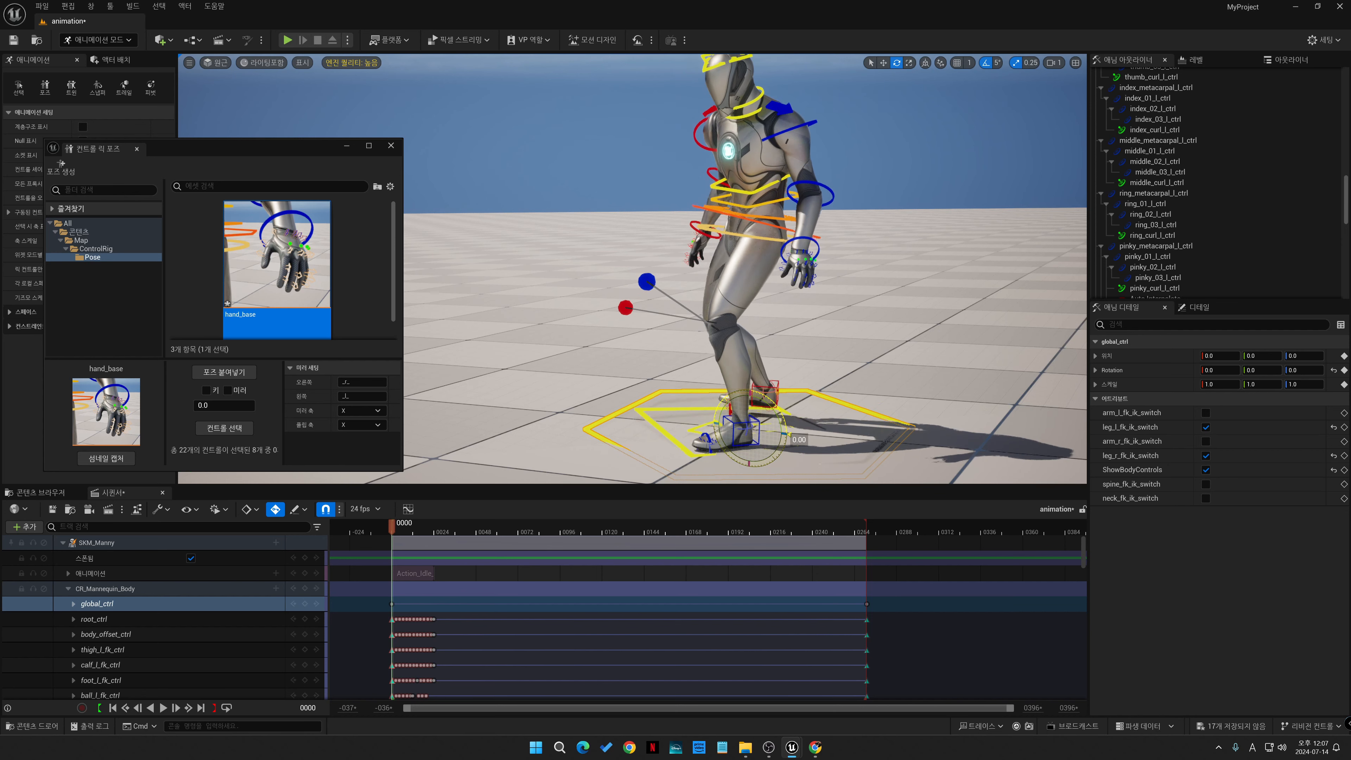
{"action": "mouse_move", "coordinate": [778, 408]}
{"action": "left_mouse_down"}
{"action": "mouse_move", "coordinate": [768, 399]}
{"action": "mouse_move", "coordinate": [778, 407]}
{"action": "left_mouse_up"}
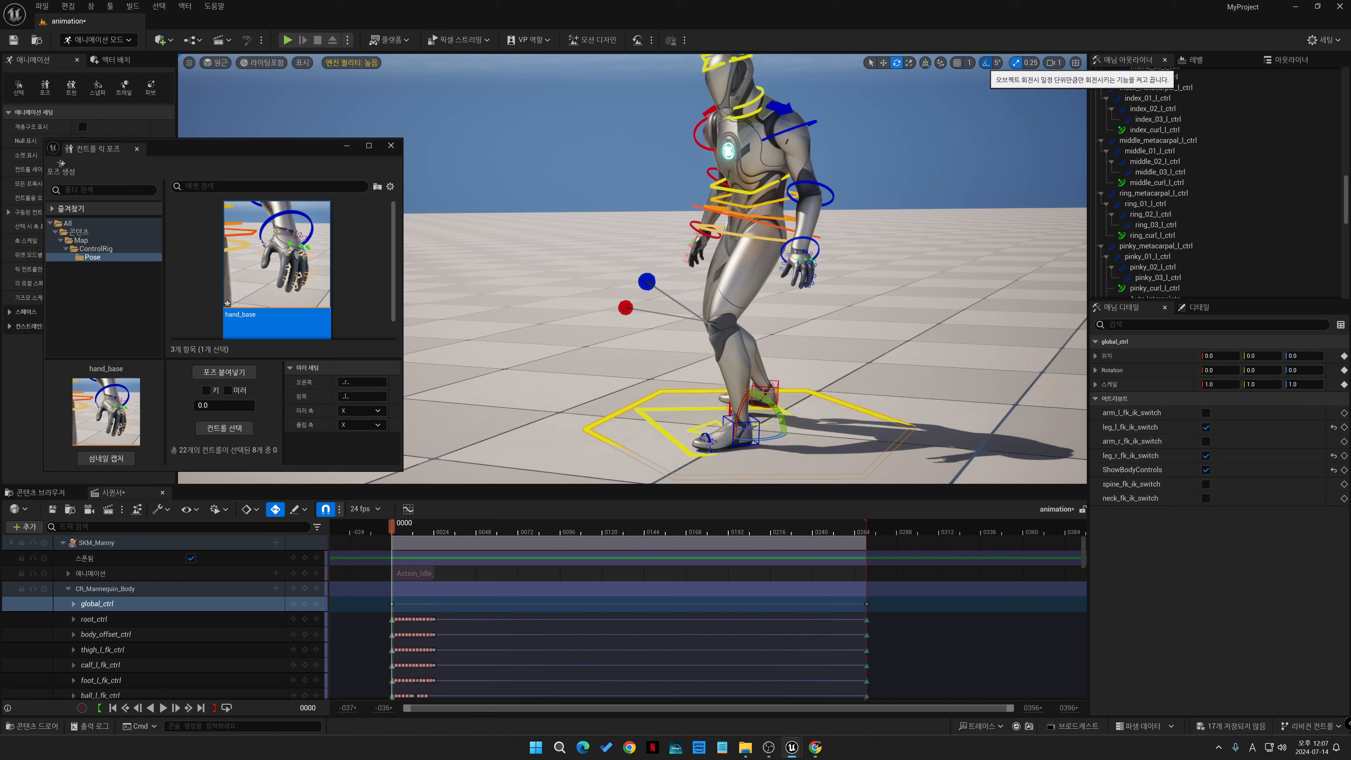
{"action": "left_click", "coordinate": [997, 63]}
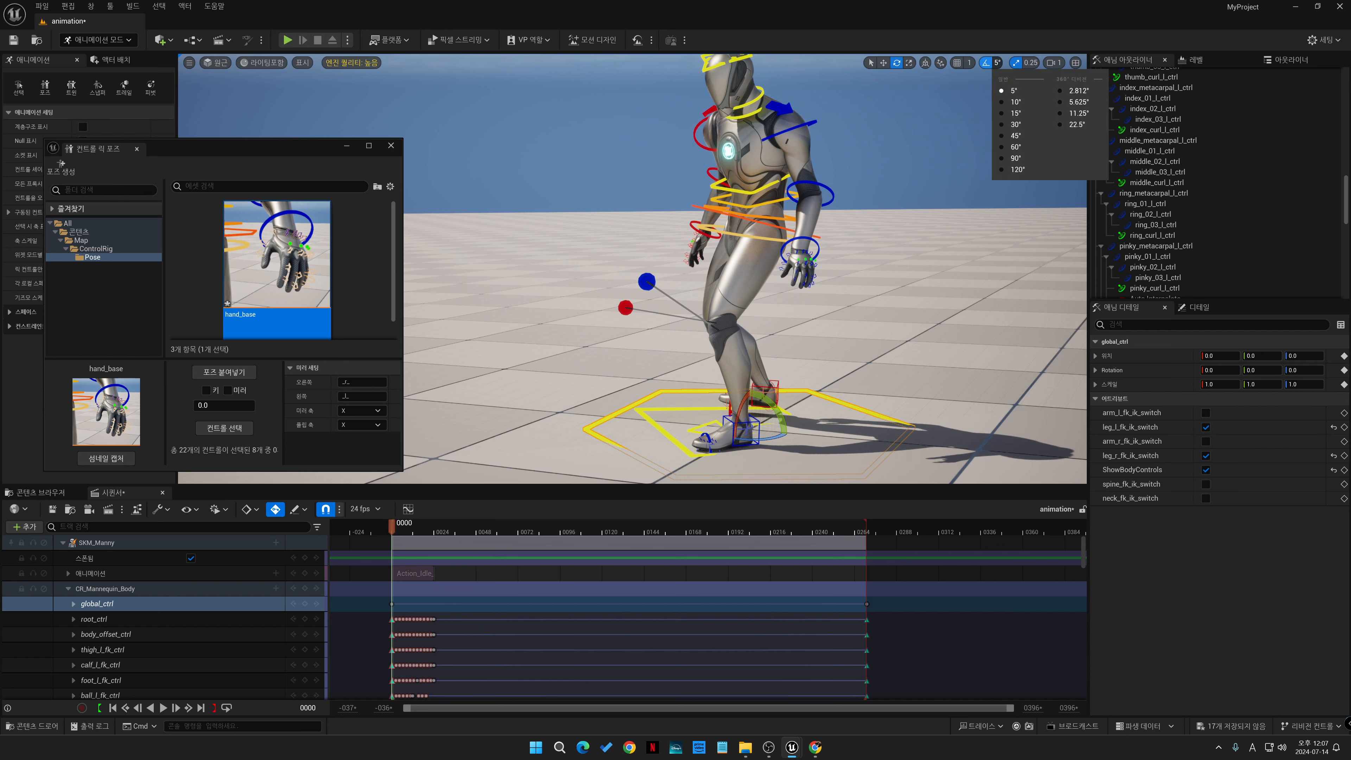
{"action": "left_click", "coordinate": [986, 63]}
- Rotate global_ctrl freely to about -3.2, 3.5, 0 degrees and raise it by about 0.4 to match the feet to the floor
{"action": "left_click_drag", "start_coordinate": [779, 409], "coordinate": [734, 412]}
{"action": "key", "text": "s"}
{"action": "right_click_drag", "start_coordinate": [734, 413], "coordinate": [745, 412]}
{"action": "key", "text": "w"}
{"action": "key", "text": "q"}
{"action": "key", "text": "e"}
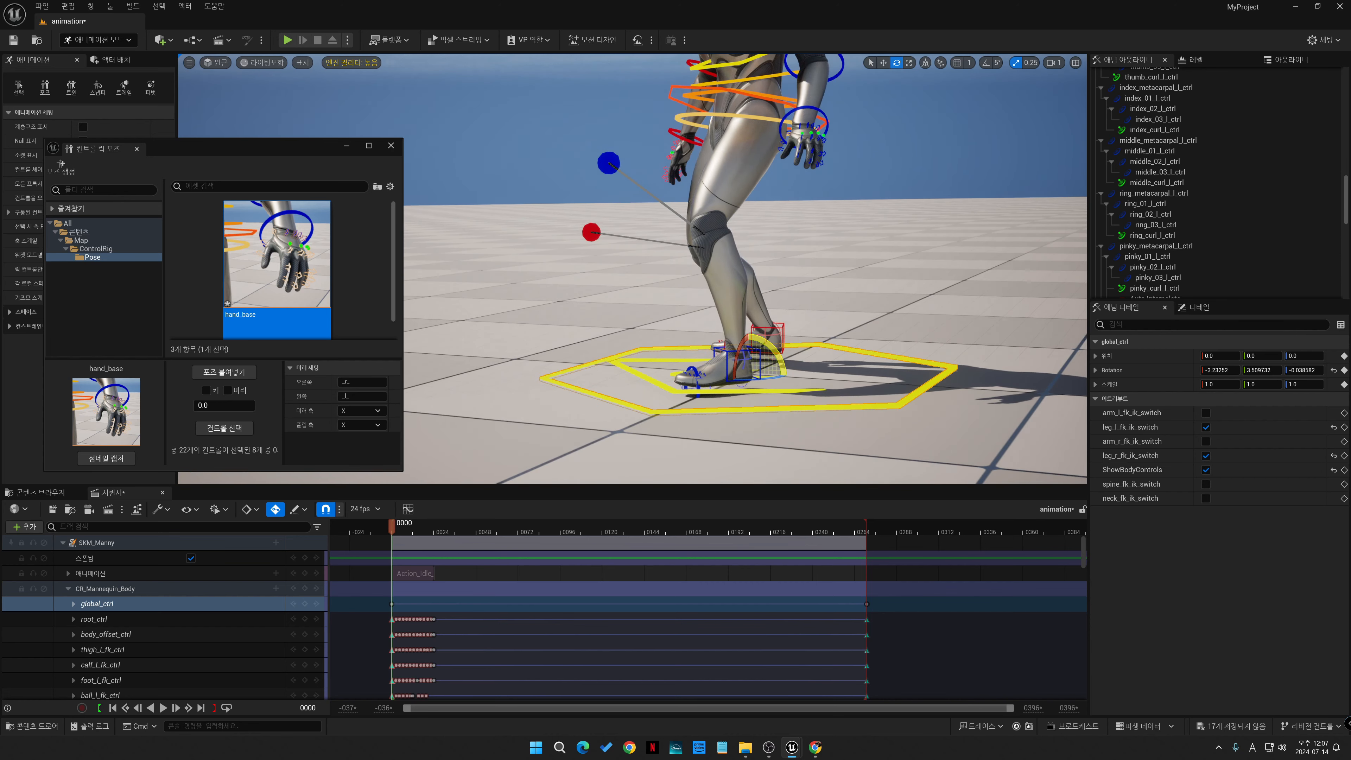
{"action": "key", "text": "w"}
{"action": "left_click_drag", "start_coordinate": [747, 349], "coordinate": [743, 347]}
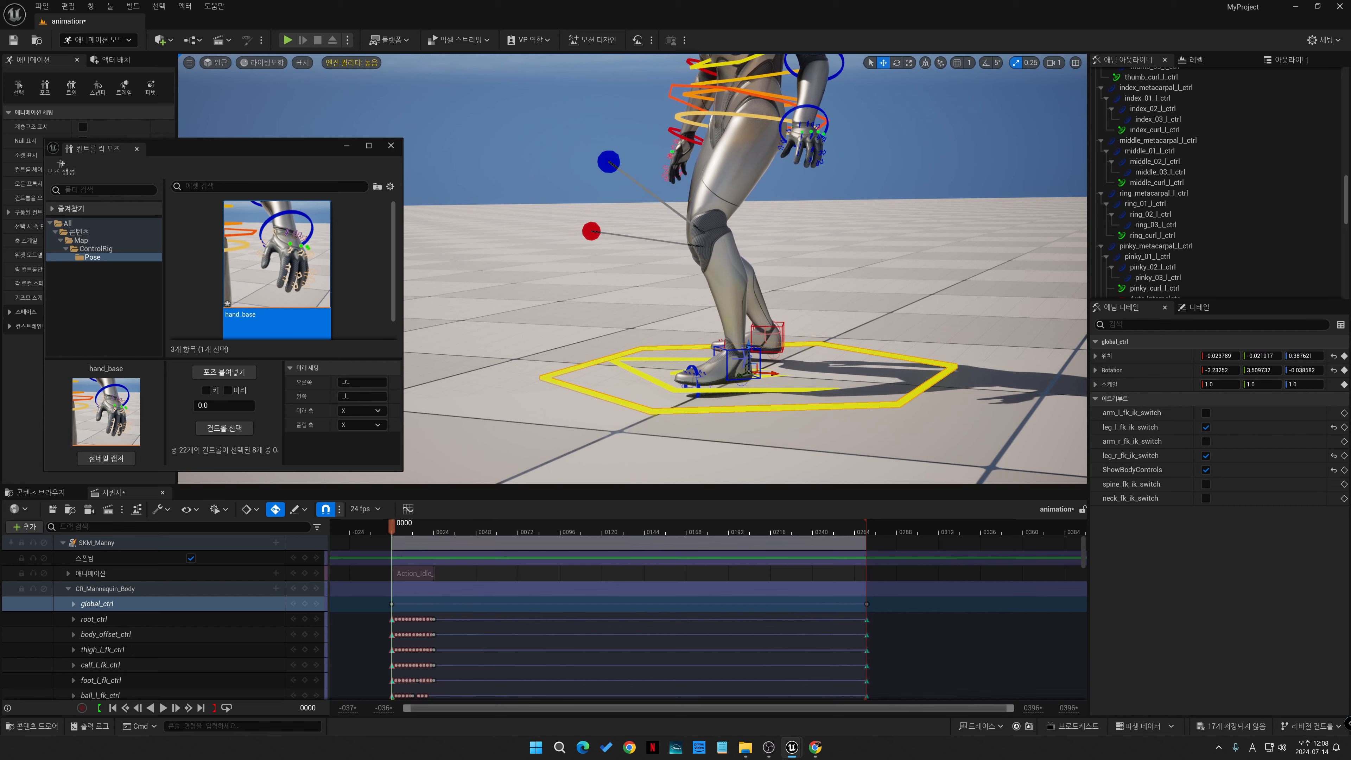
- Select the Floor actor and reset its location and rotation to their default values
{"action": "right_click_drag", "start_coordinate": [743, 347], "coordinate": [800, 338]}
{"action": "left_click", "coordinate": [872, 410]}
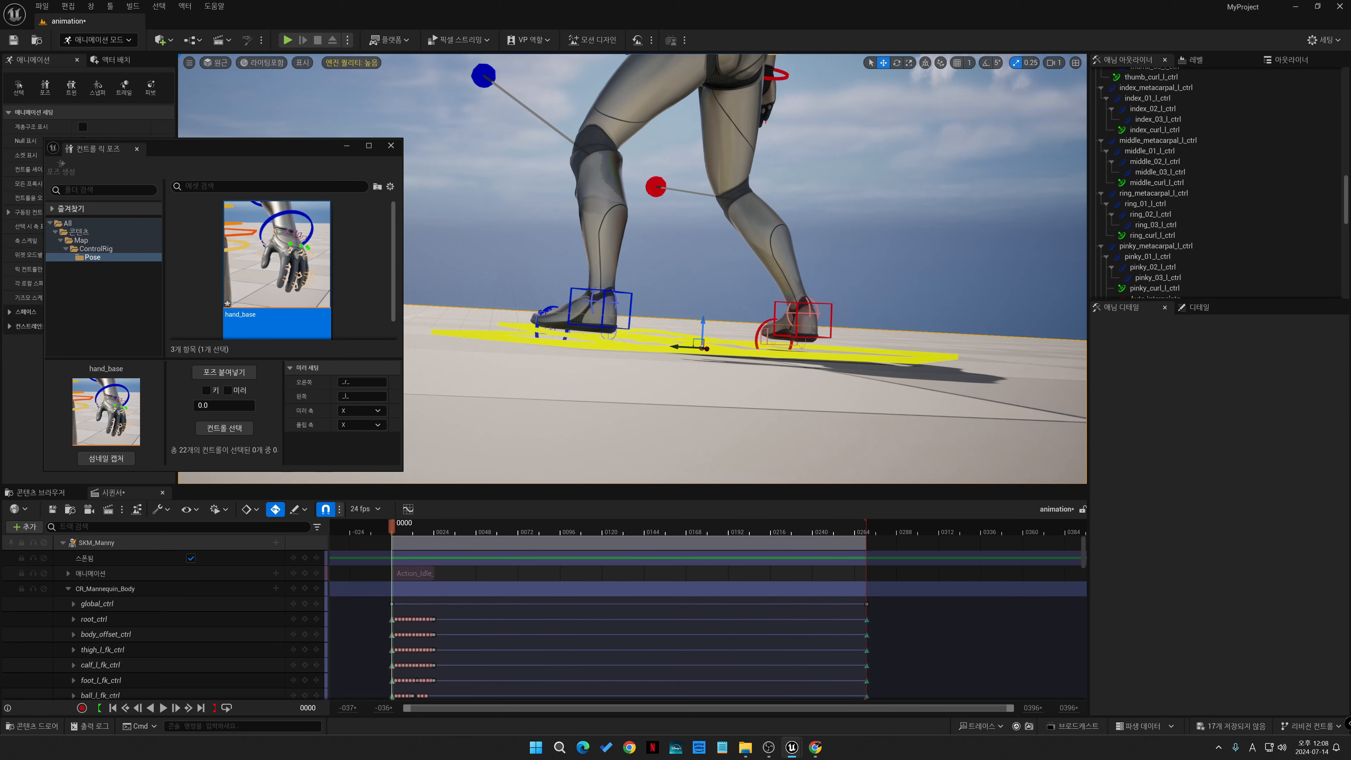
{"action": "left_click", "coordinate": [1200, 307]}
{"action": "left_click", "coordinate": [1323, 464]}
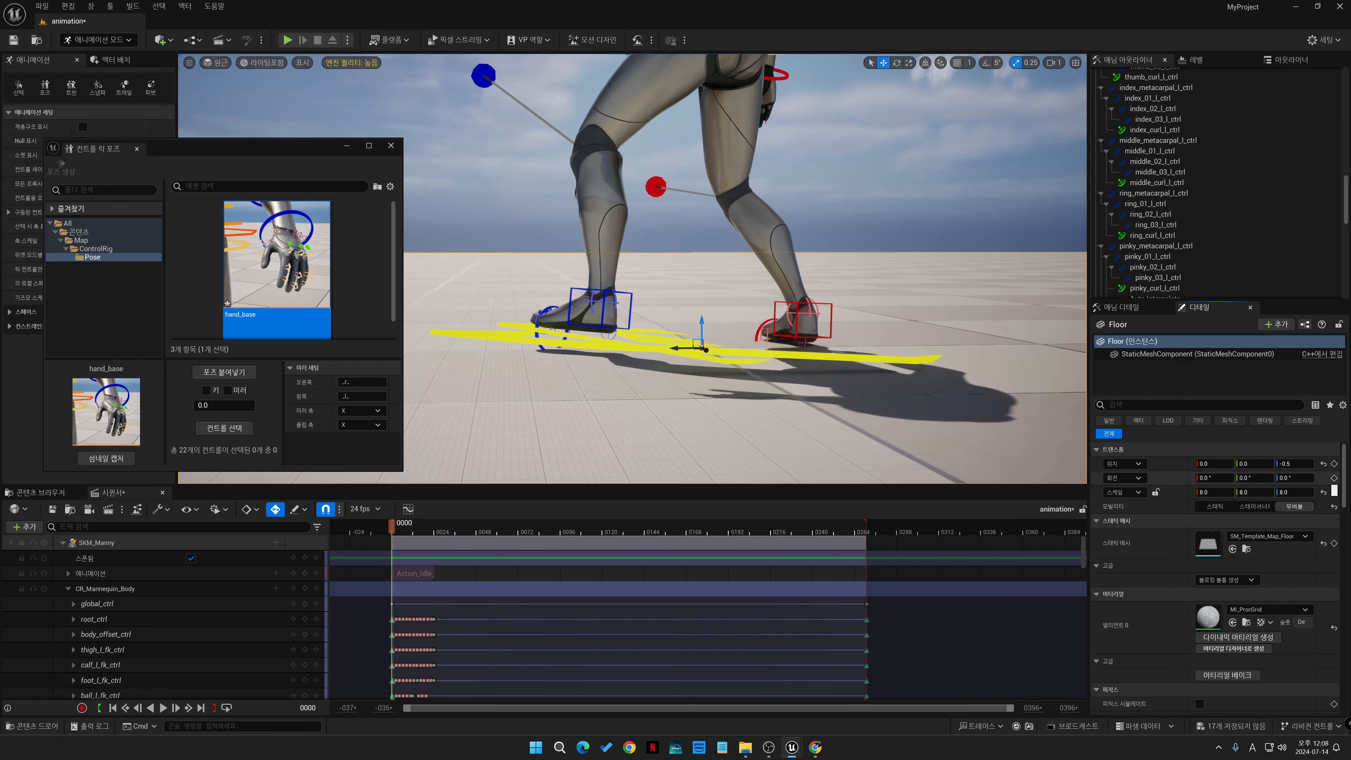
{"action": "left_click", "coordinate": [1323, 478]}
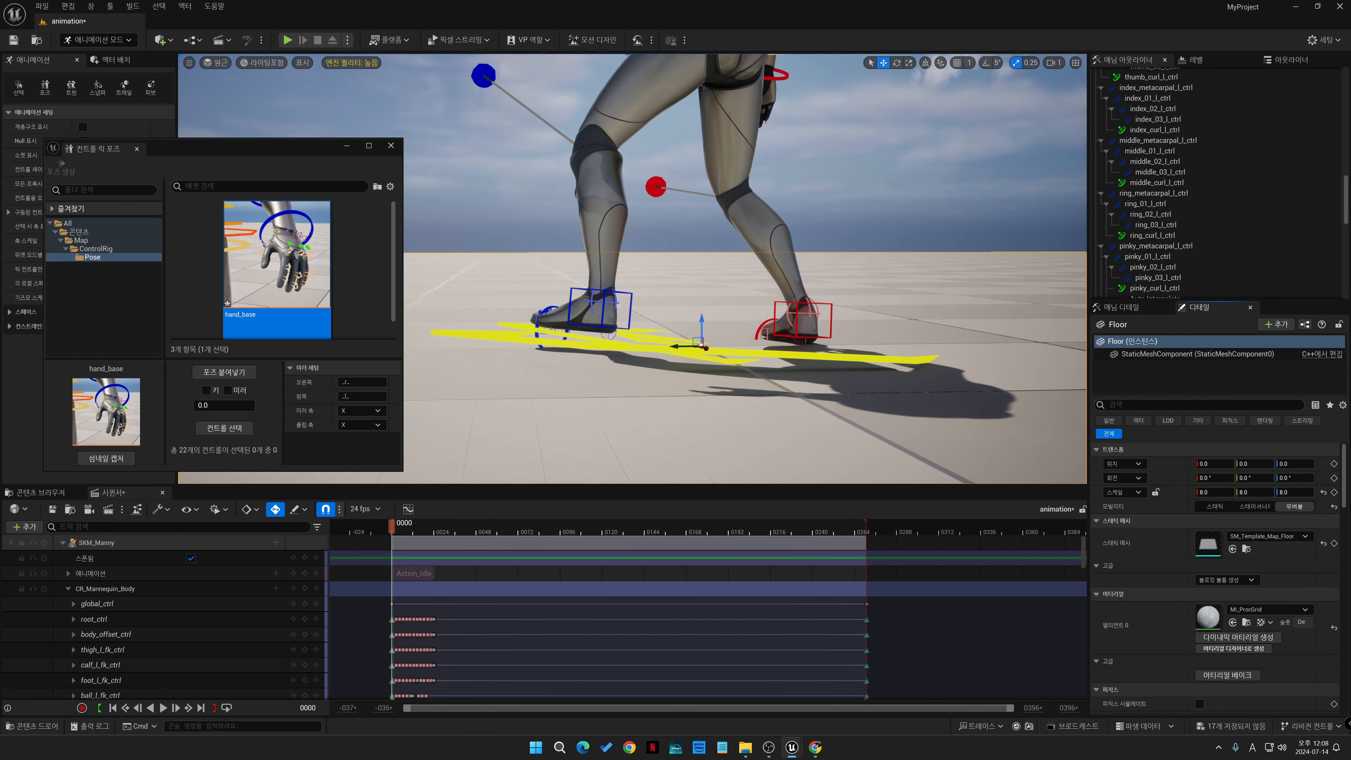
- Reset the location and rotation of global_ctrl to their default values
{"action": "left_click", "coordinate": [1122, 307]}
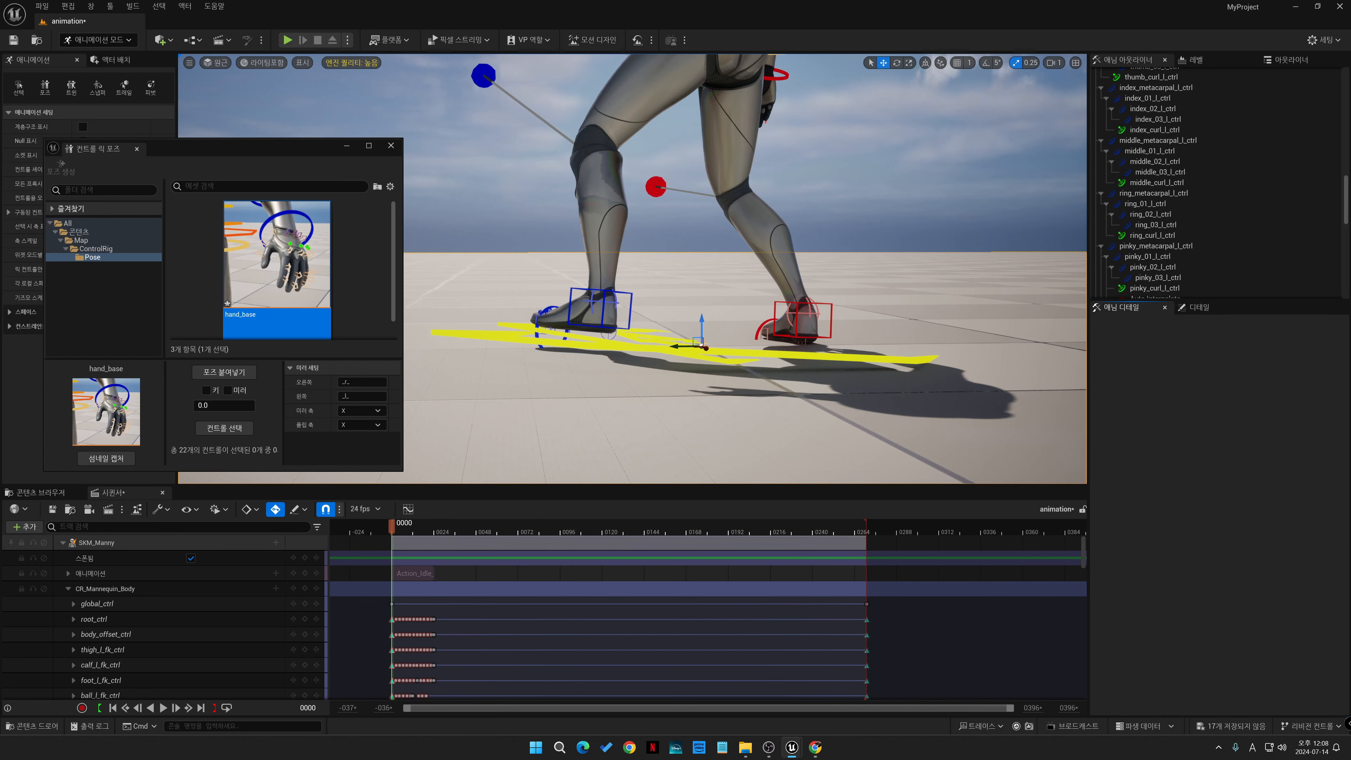
{"action": "left_click", "coordinate": [97, 604]}
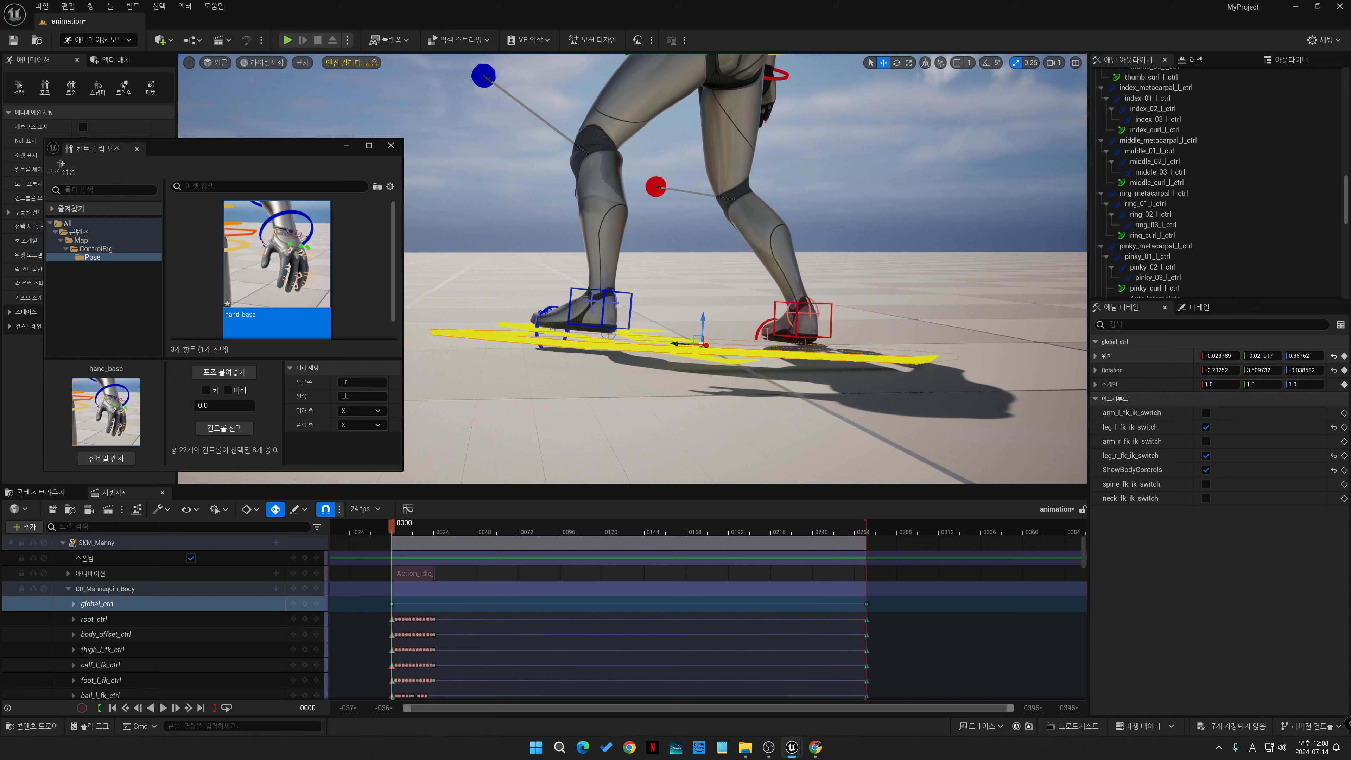
{"action": "left_click", "coordinate": [1334, 356]}
{"action": "left_click", "coordinate": [1334, 370]}
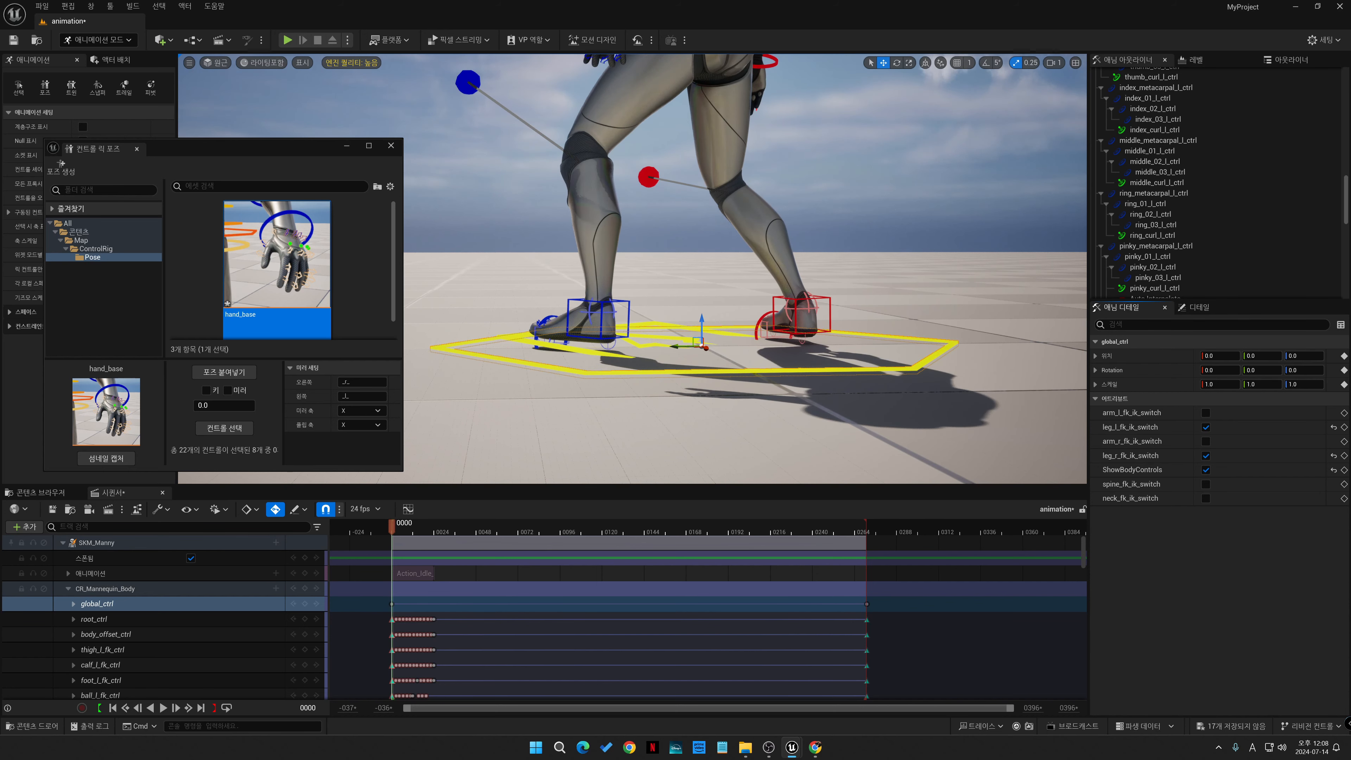
- Try to move the floor slightly along the vertical axis and undo the move
{"action": "mouse_move", "coordinate": [638, 266]}
{"action": "right_mouse_down"}
{"action": "mouse_move", "coordinate": [766, 284]}
{"action": "mouse_move", "coordinate": [622, 248]}
{"action": "mouse_move", "coordinate": [649, 287]}
{"action": "right_mouse_up"}
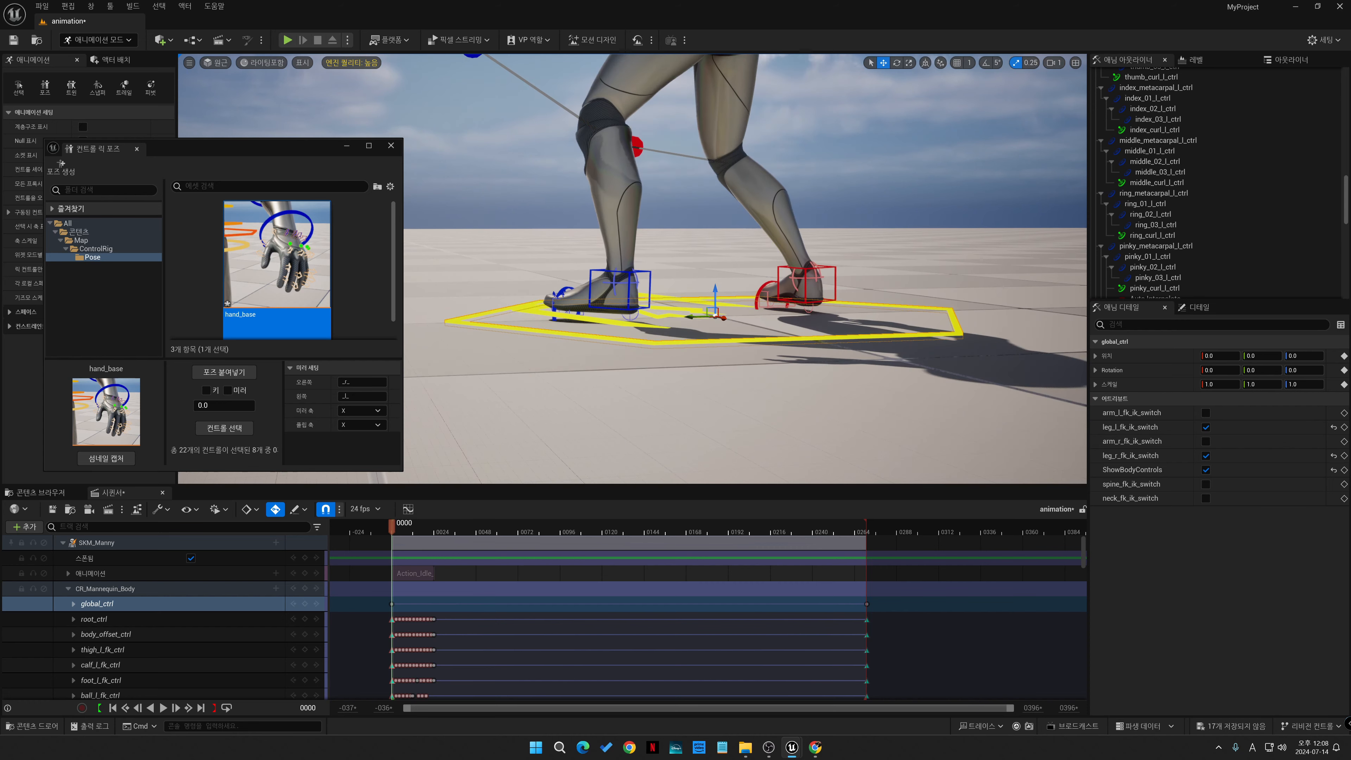
{"action": "left_click", "coordinate": [716, 293]}
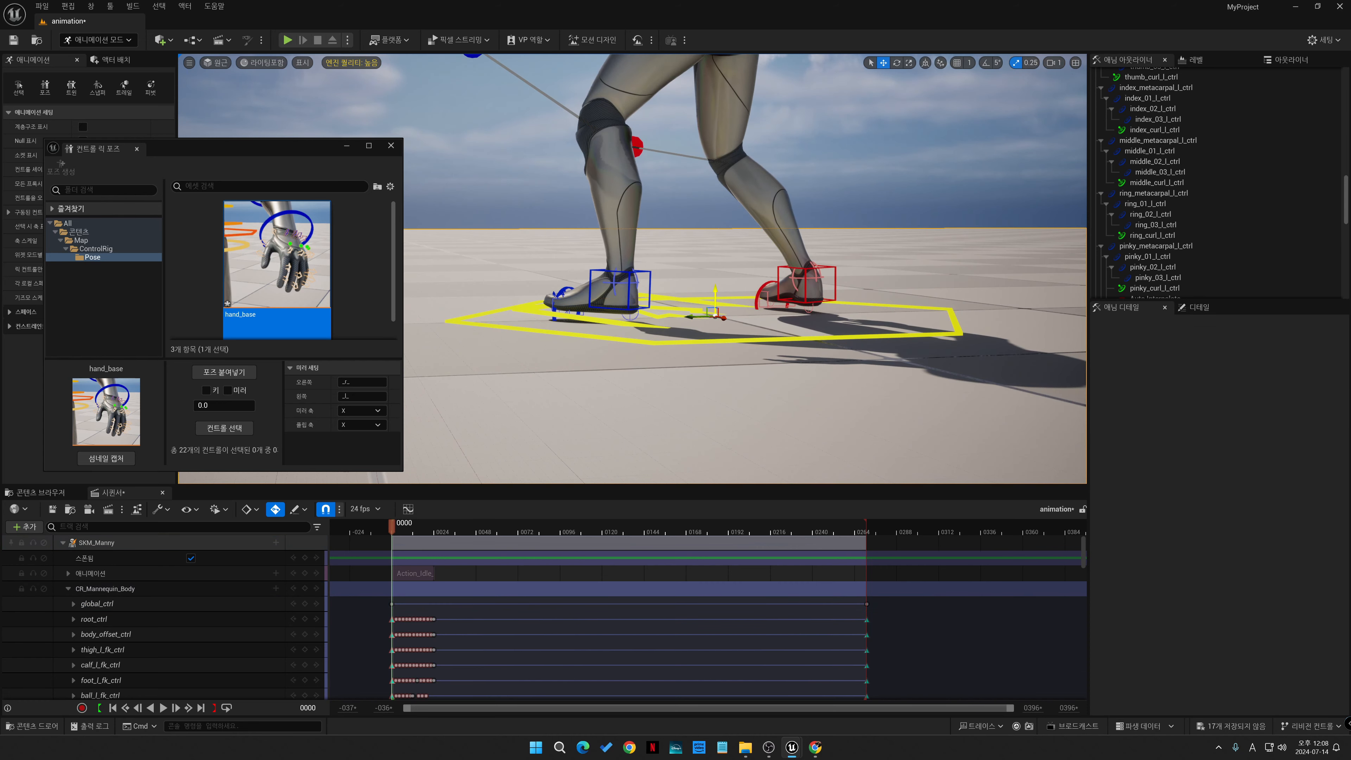
{"action": "left_click_drag", "start_coordinate": [715, 291], "coordinate": [714, 292]}
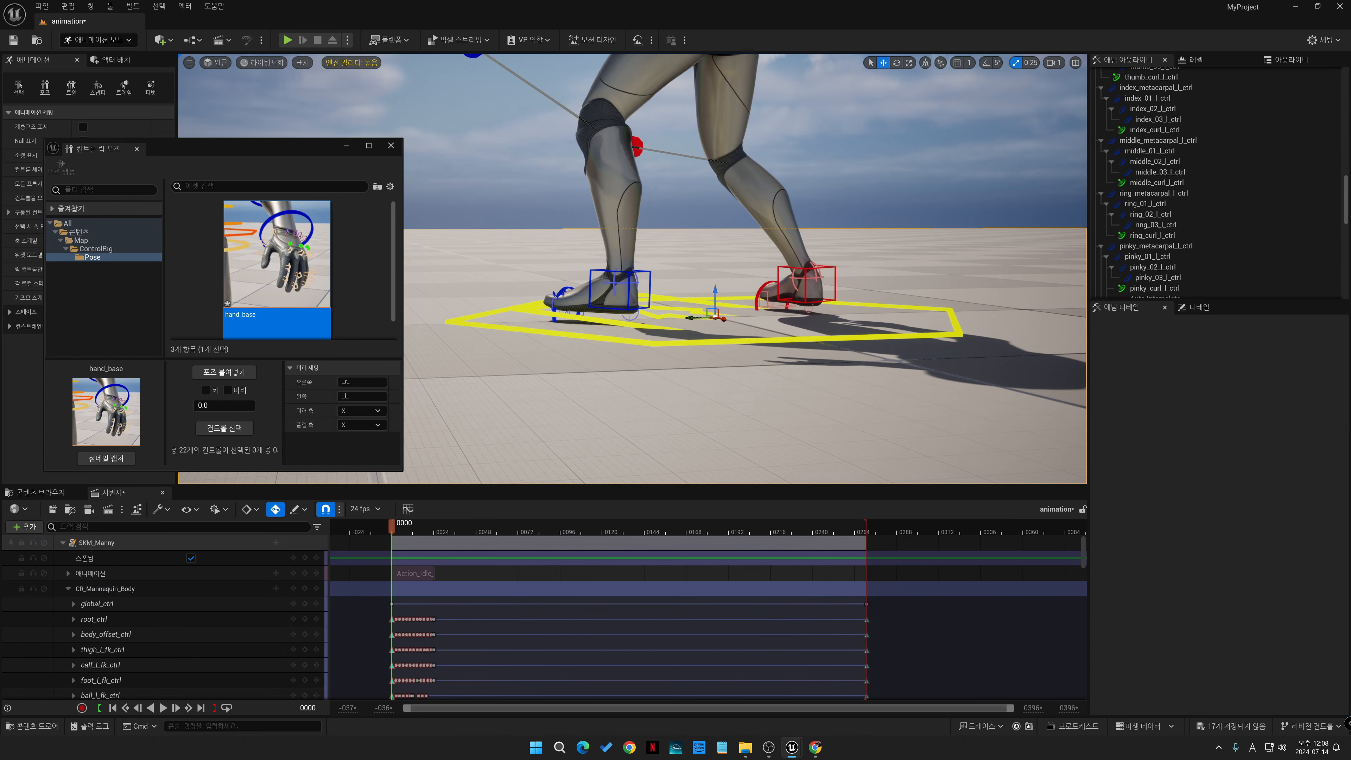
{"action": "key", "text": "ctrl+z"}
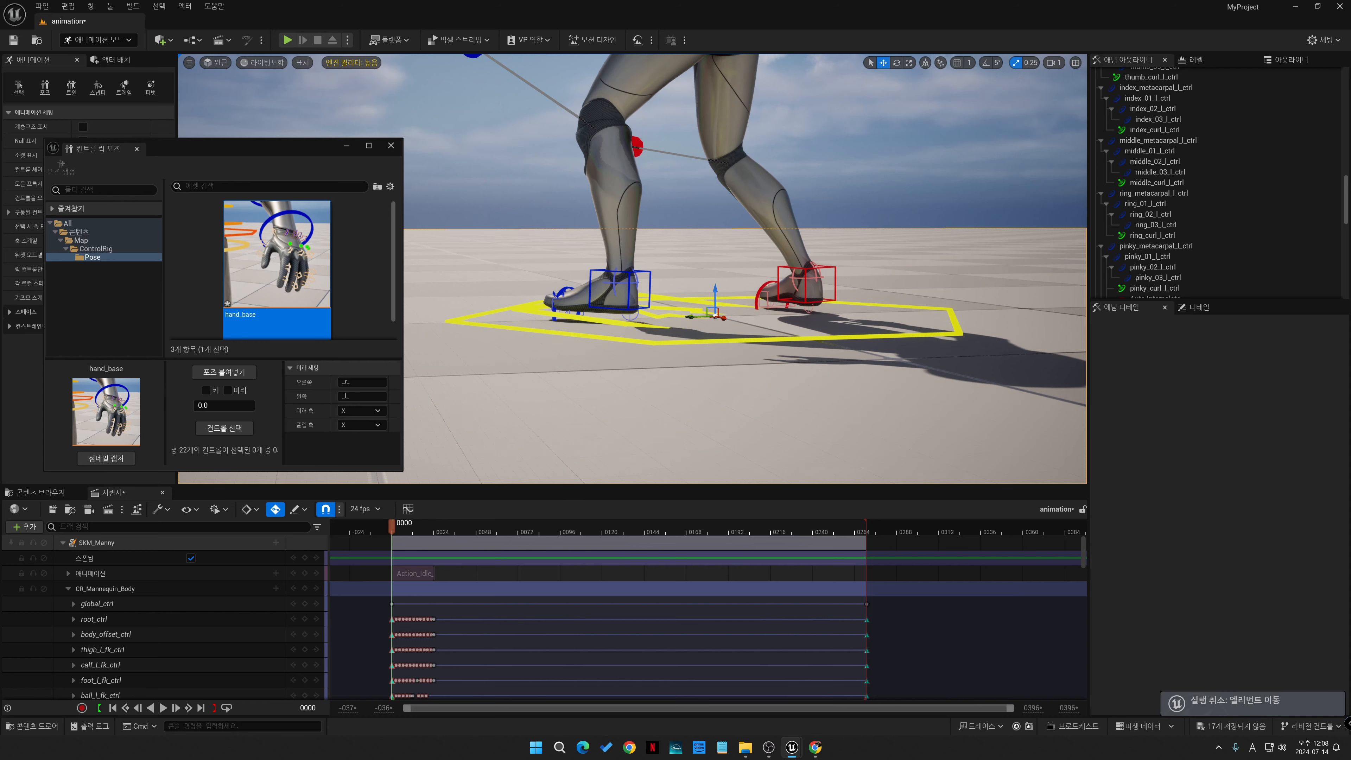
- Raise global_ctrl by about 0.68 along the vertical axis so the feet meet the floor
{"action": "left_click", "coordinate": [1199, 307]}
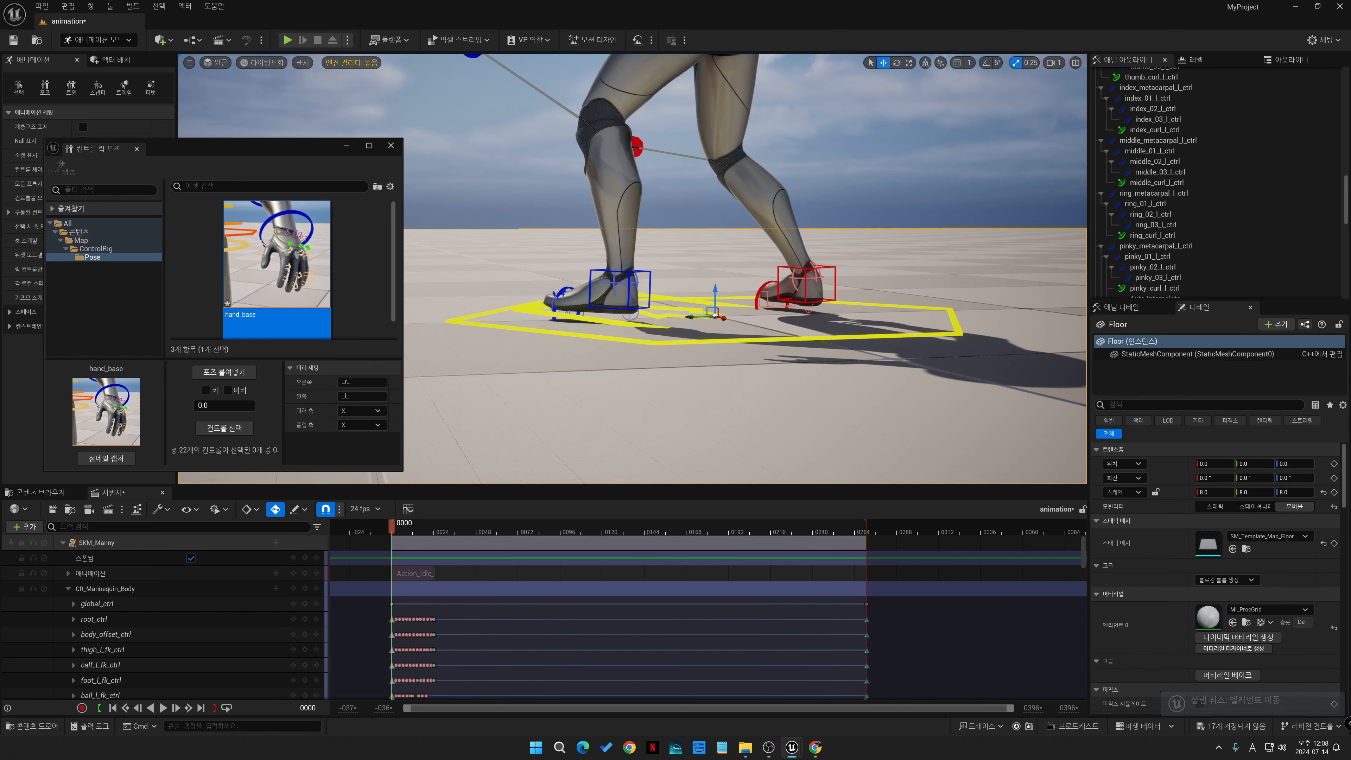
{"action": "left_click", "coordinate": [1122, 307]}
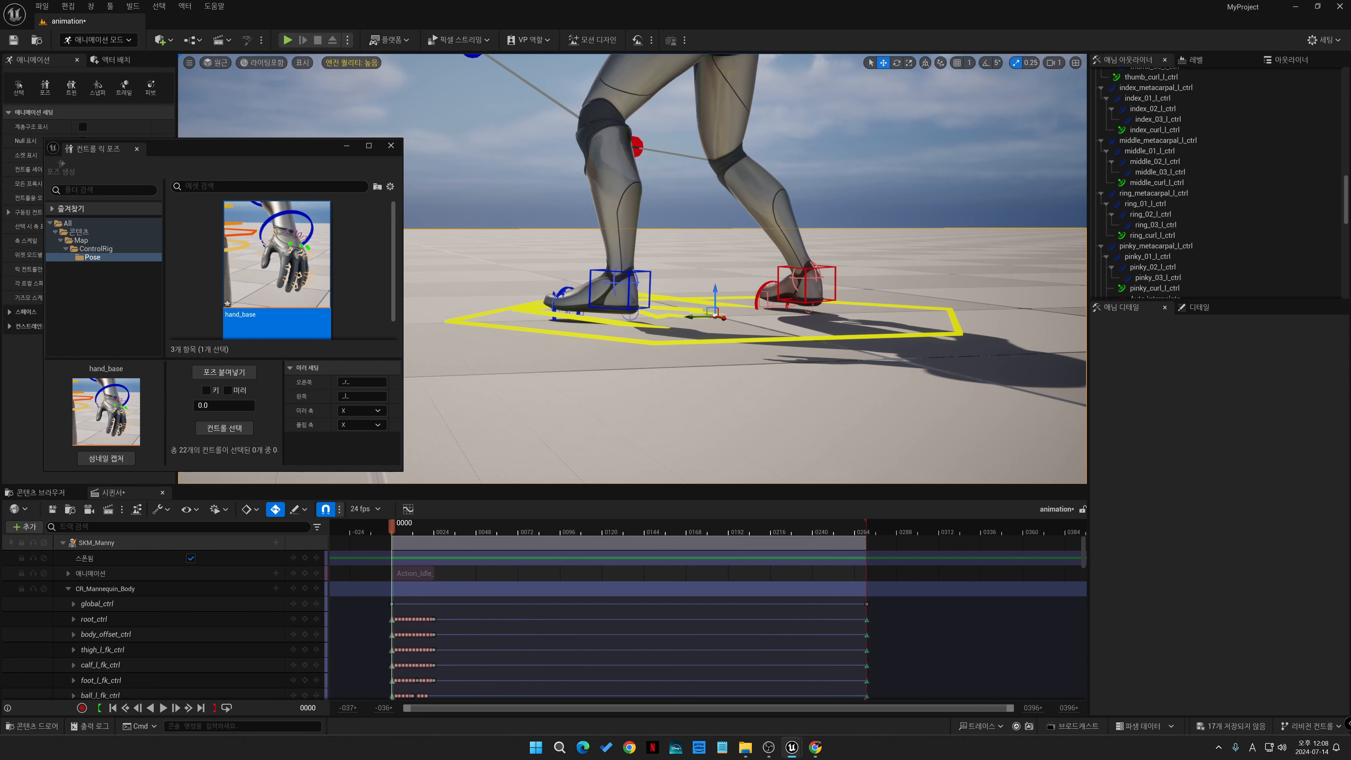
{"action": "left_click", "coordinate": [956, 325]}
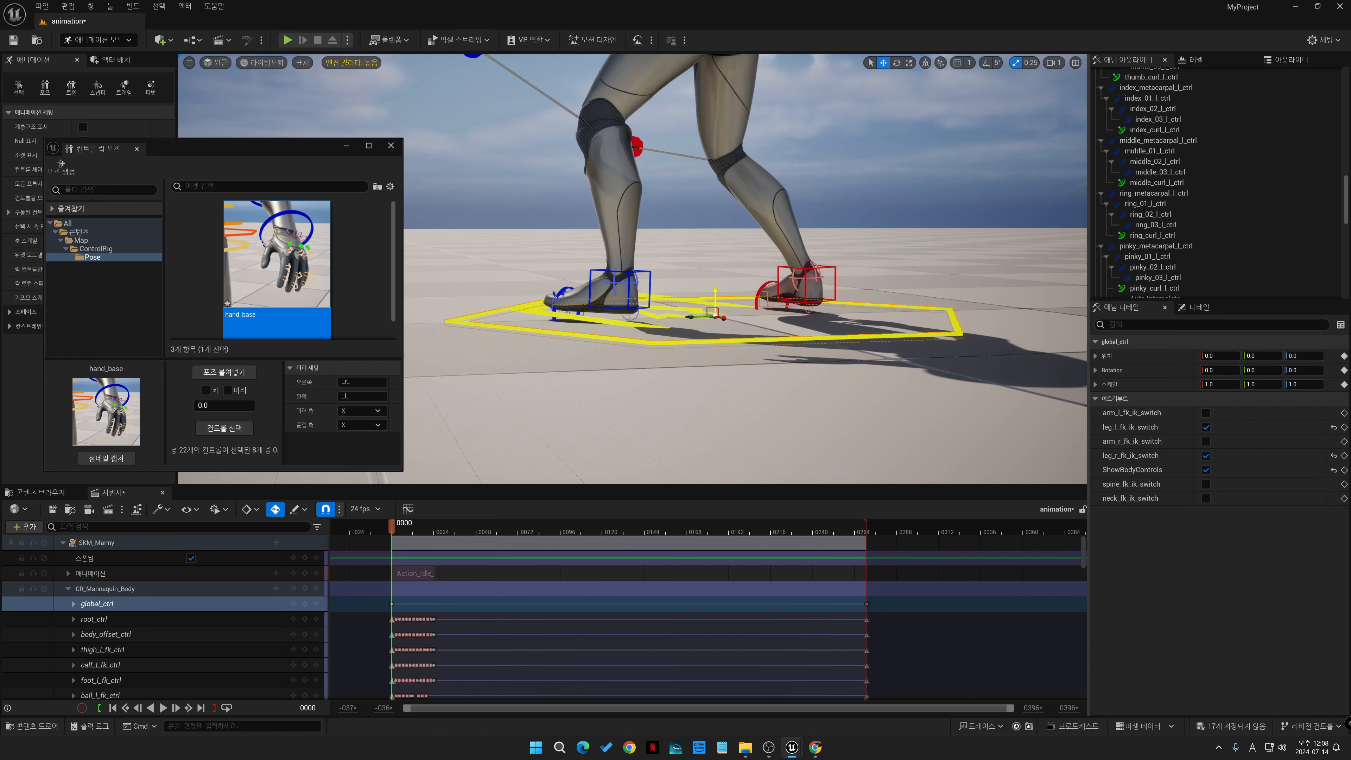
{"action": "left_click_drag", "start_coordinate": [714, 293], "coordinate": [717, 287]}
{"action": "right_click_drag", "start_coordinate": [716, 288], "coordinate": [649, 311]}
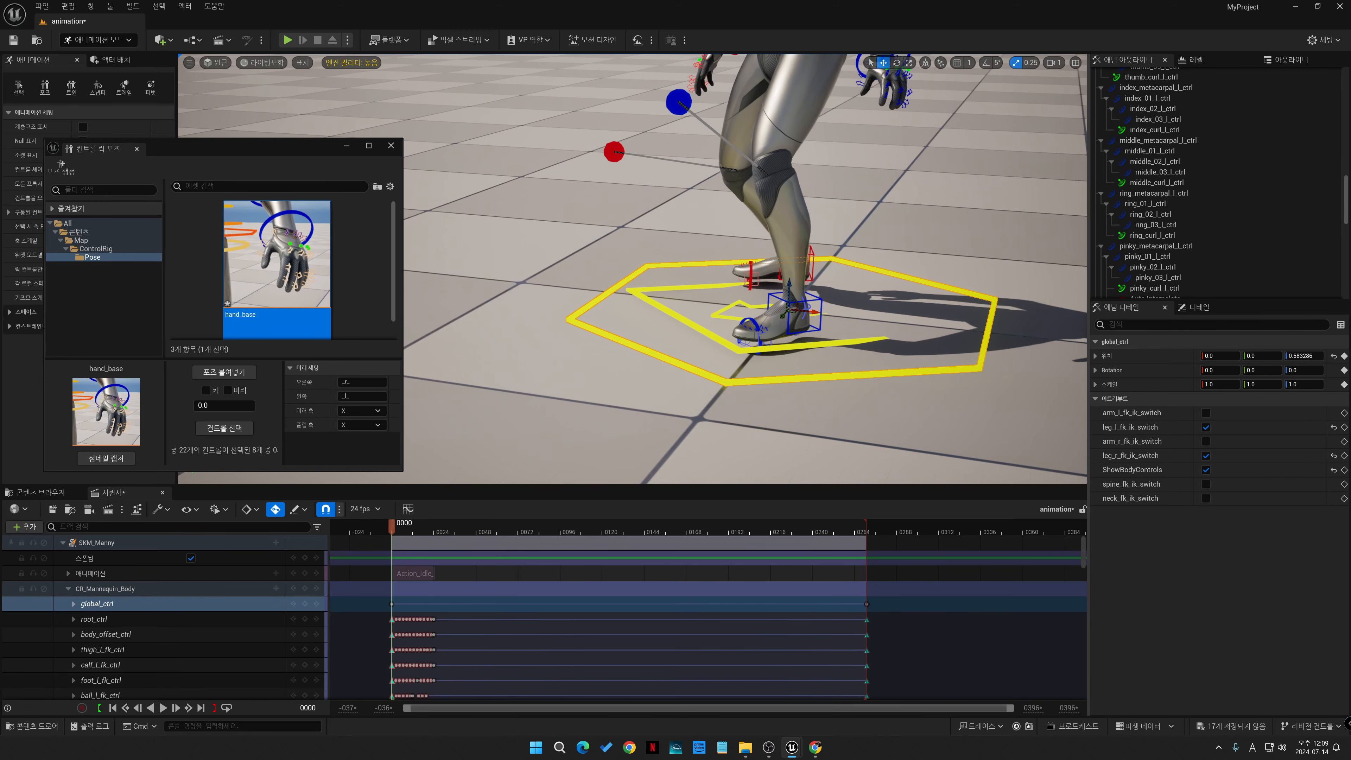
- Reset the location of body_offset_ctrl to its default, and try resetting its rotation before undoing that reset
{"action": "left_click", "coordinate": [715, 338]}
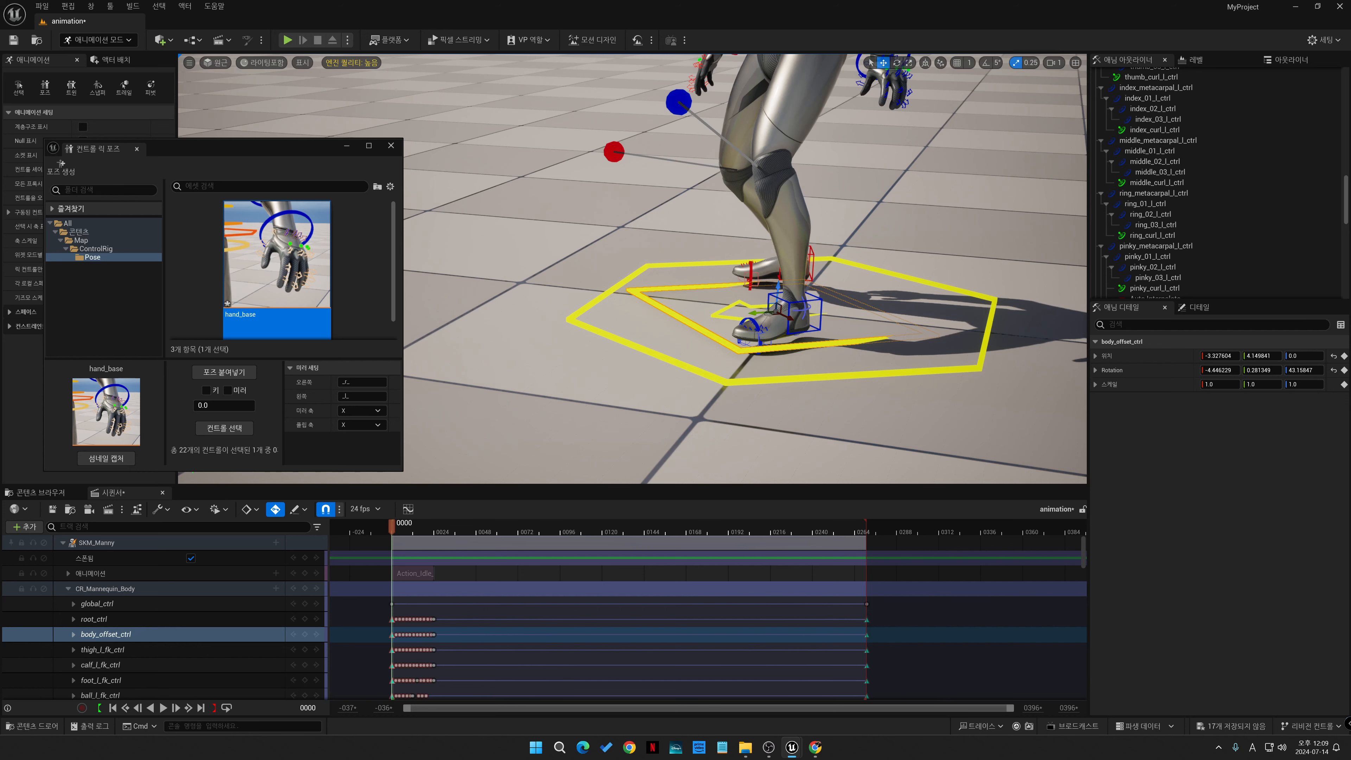
{"action": "left_click", "coordinate": [1333, 370]}
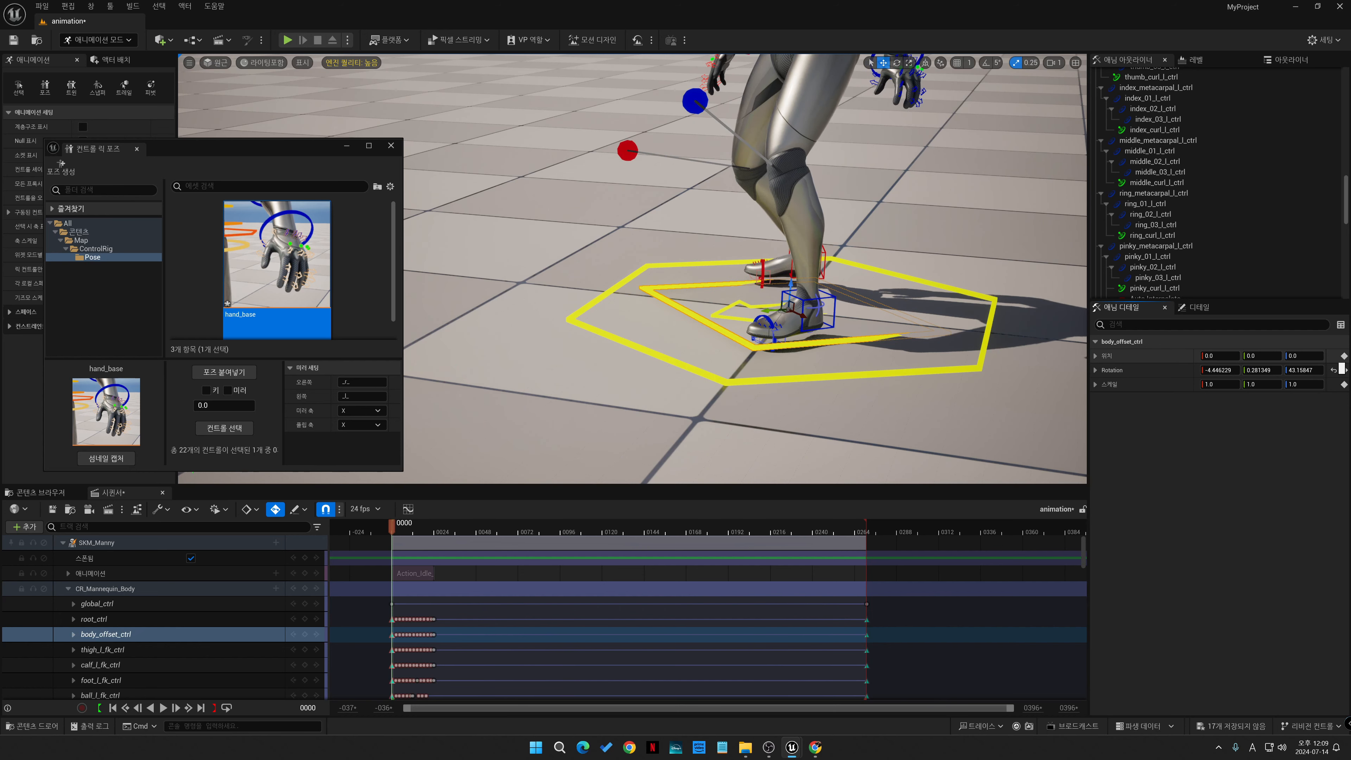
{"action": "left_click", "coordinate": [1334, 355]}
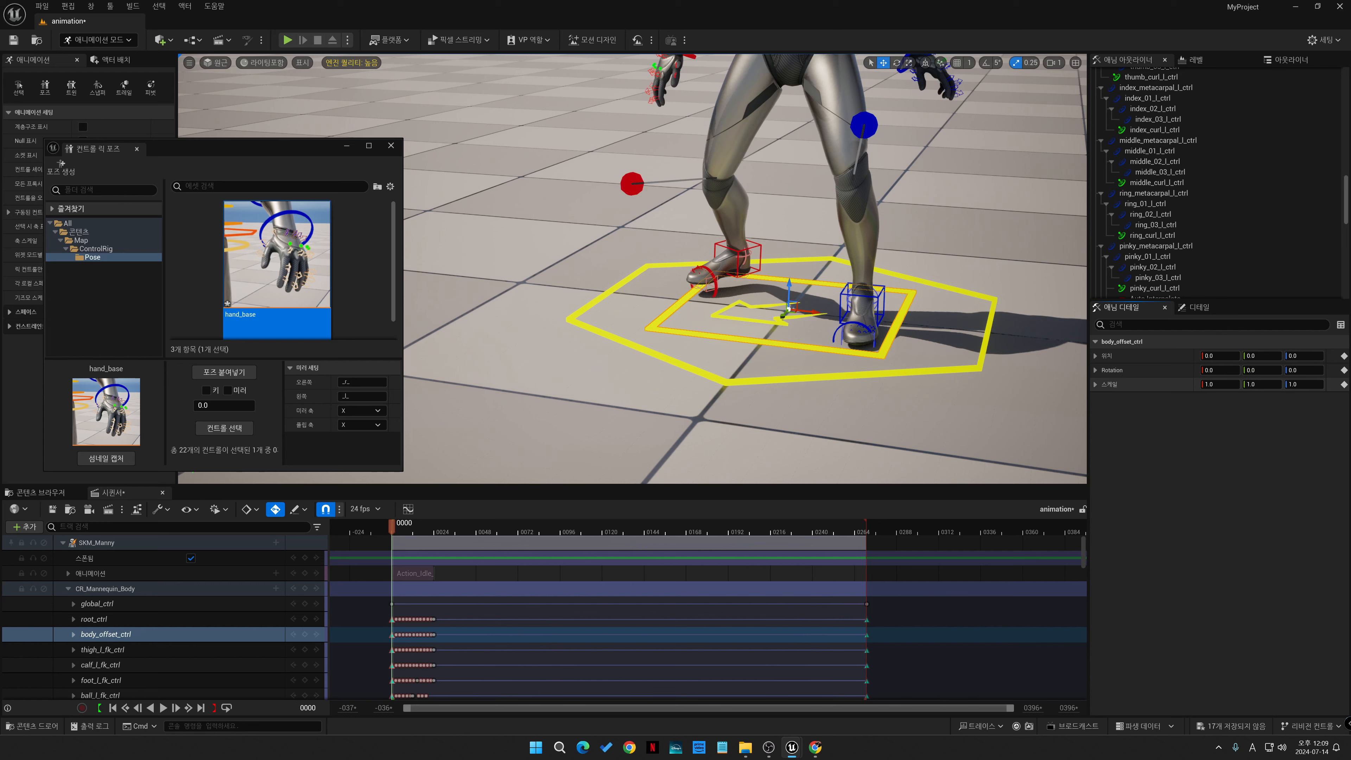
{"action": "key", "text": "ctrl+z"}
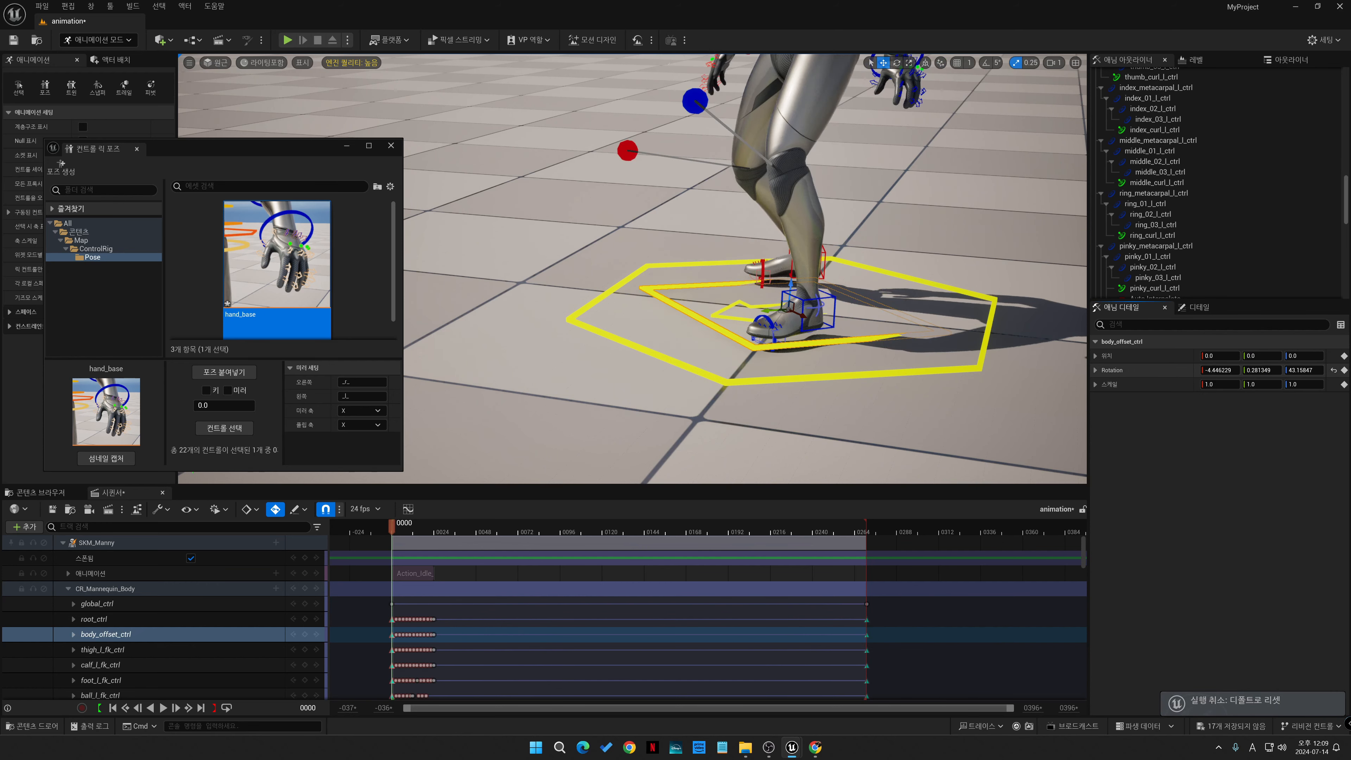
- Set the rotation of body_offset_ctrl to 0, 0, 40 degrees
{"action": "left_click", "coordinate": [1219, 370]}
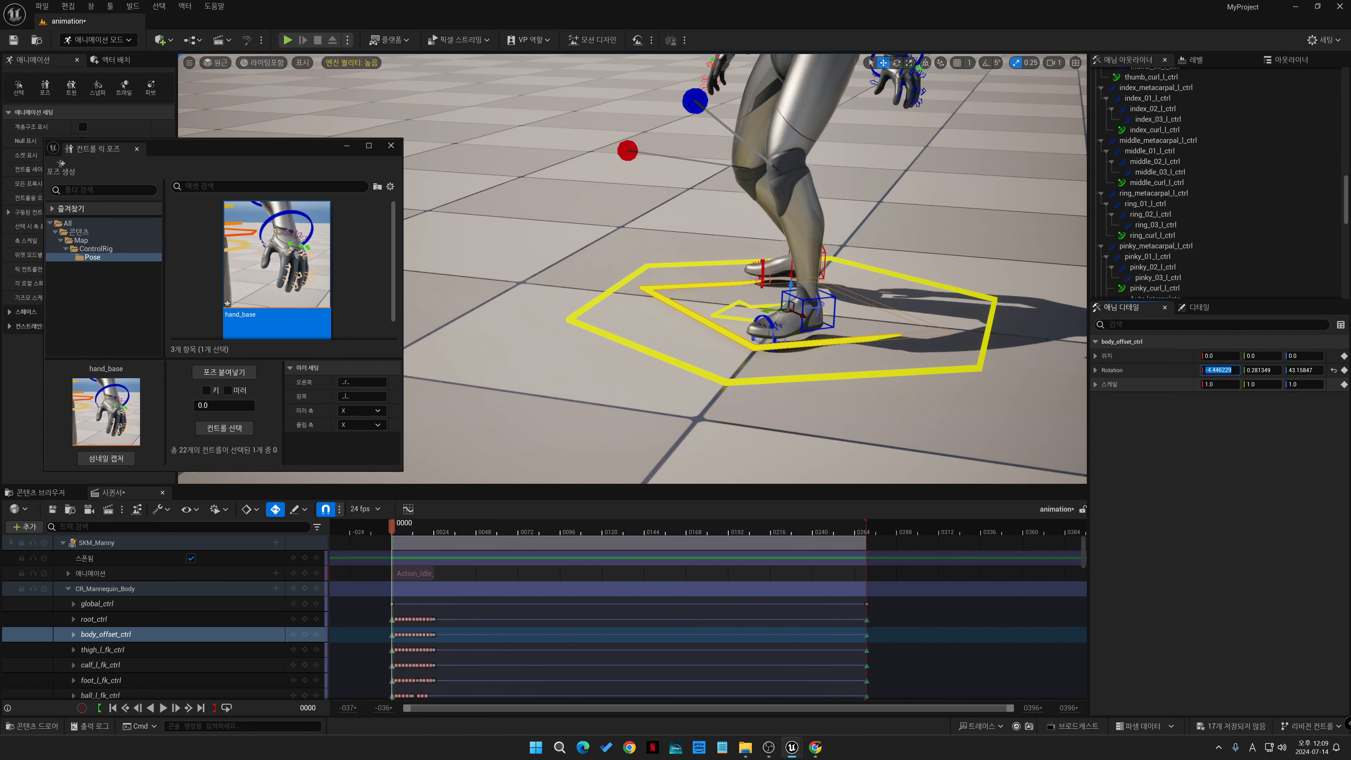
{"action": "type", "text": "0"}
{"action": "key", "text": "Return"}
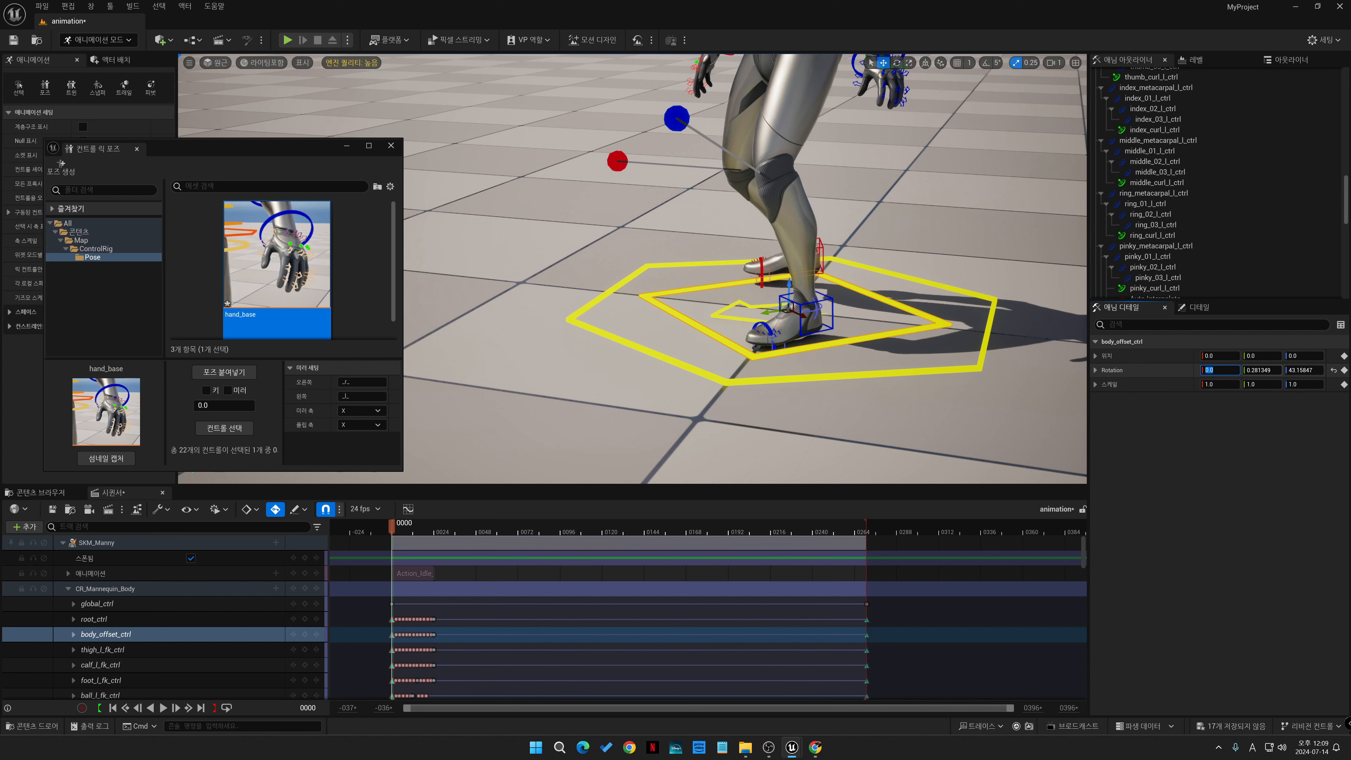
{"action": "left_click", "coordinate": [1262, 370]}
{"action": "type", "text": "0"}
{"action": "key", "text": "Return"}
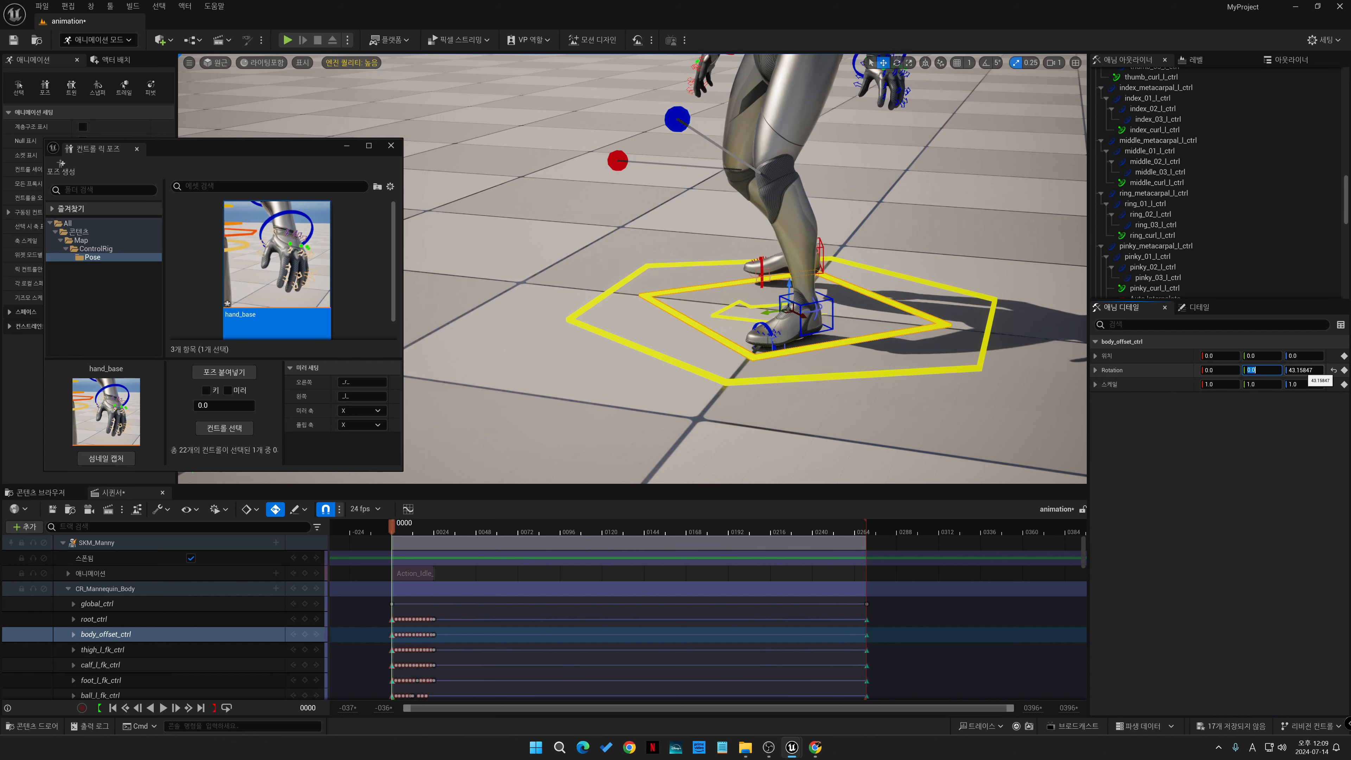
{"action": "left_click", "coordinate": [1303, 370]}
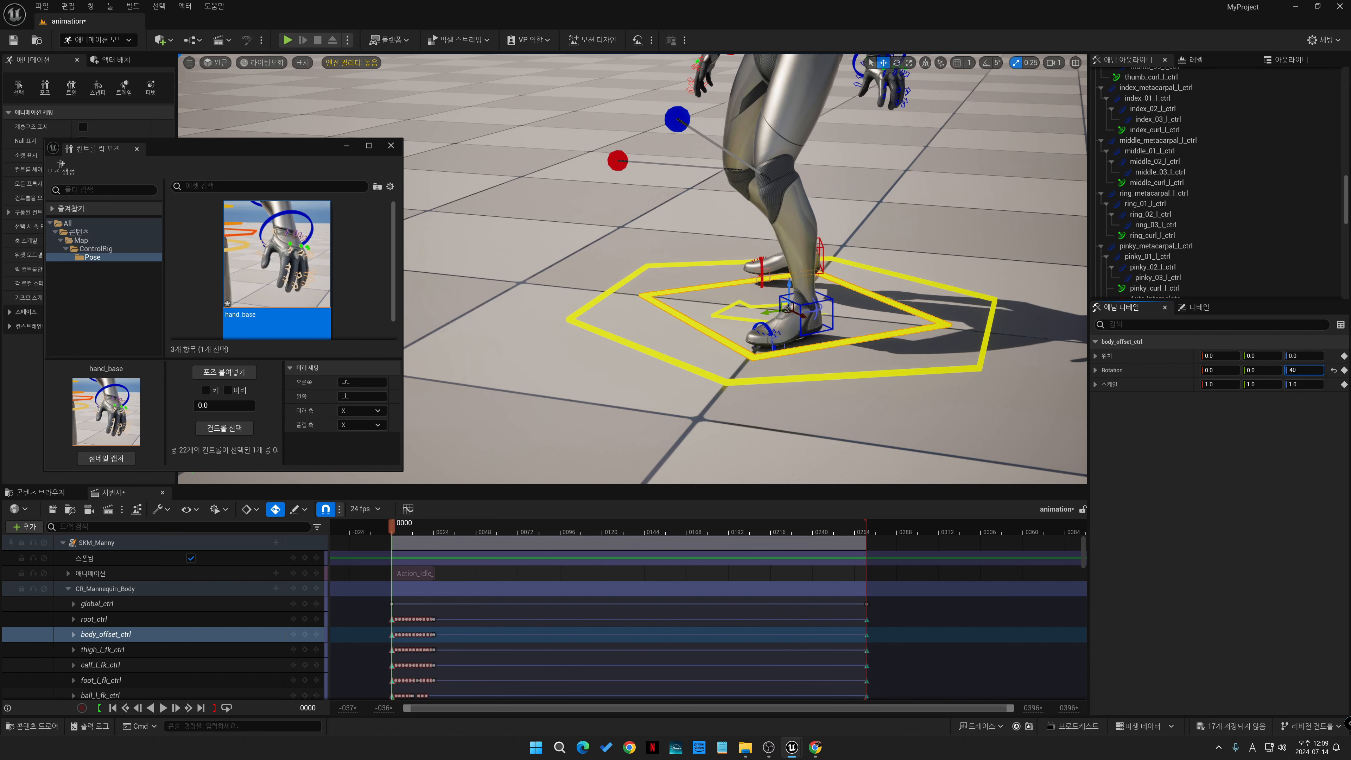
{"action": "type", "text": "40"}
{"action": "key", "text": "Return"}
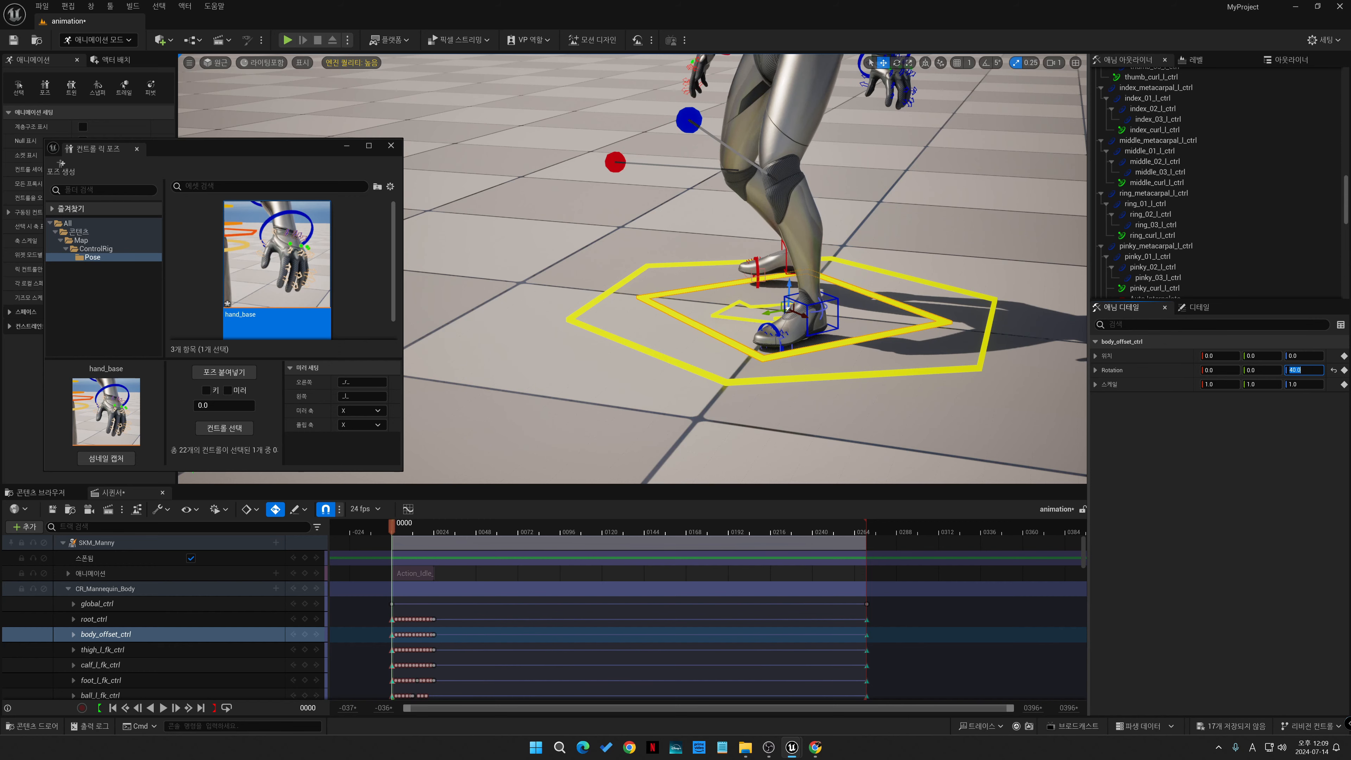
- Reset the locations of foot_r_ik_ctrl and foot_l_ik_ctrl to their default values
{"action": "scroll", "coordinate": [633, 269], "scroll_direction": "down", "scroll_amount": 5}
{"action": "scroll", "coordinate": [633, 268], "scroll_direction": "up", "scroll_amount": 7}
{"action": "right_click_drag", "start_coordinate": [633, 269], "coordinate": [579, 263]}
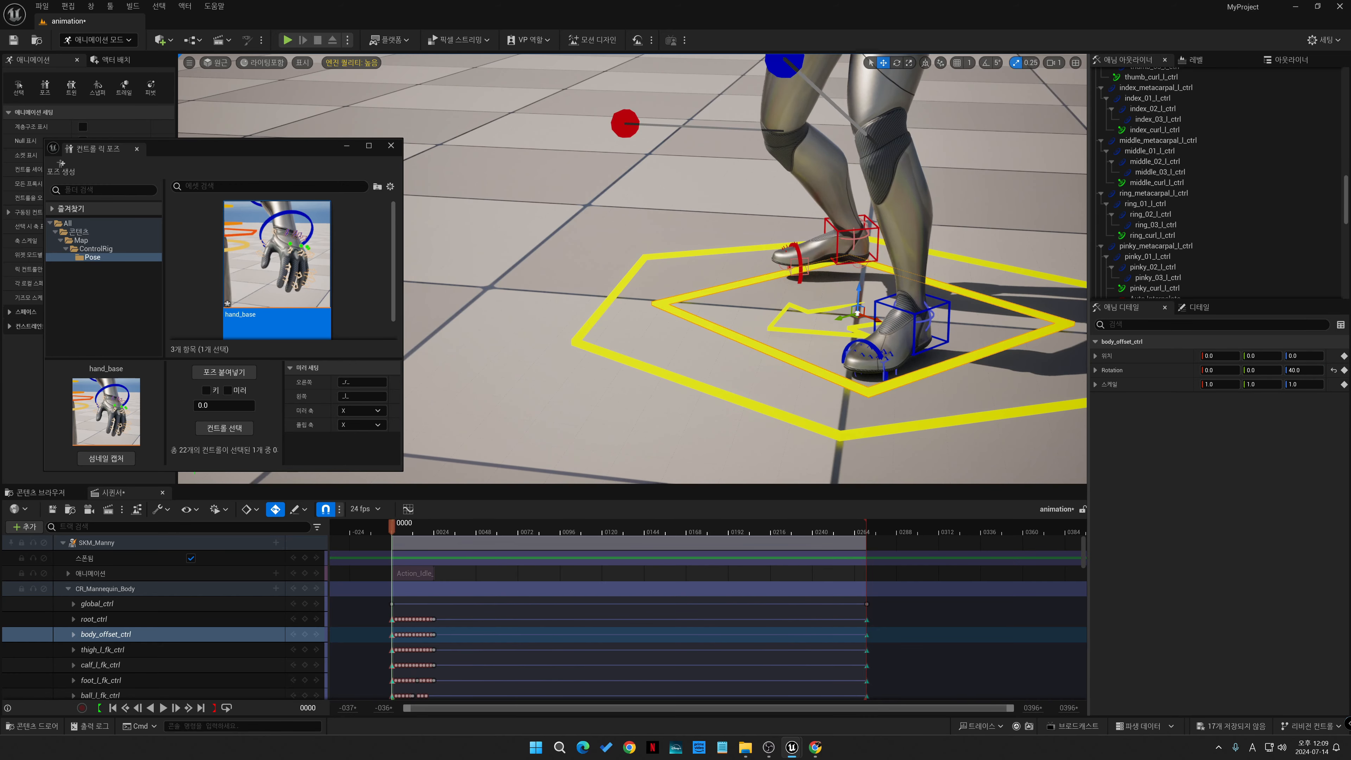
{"action": "left_click", "coordinate": [838, 246]}
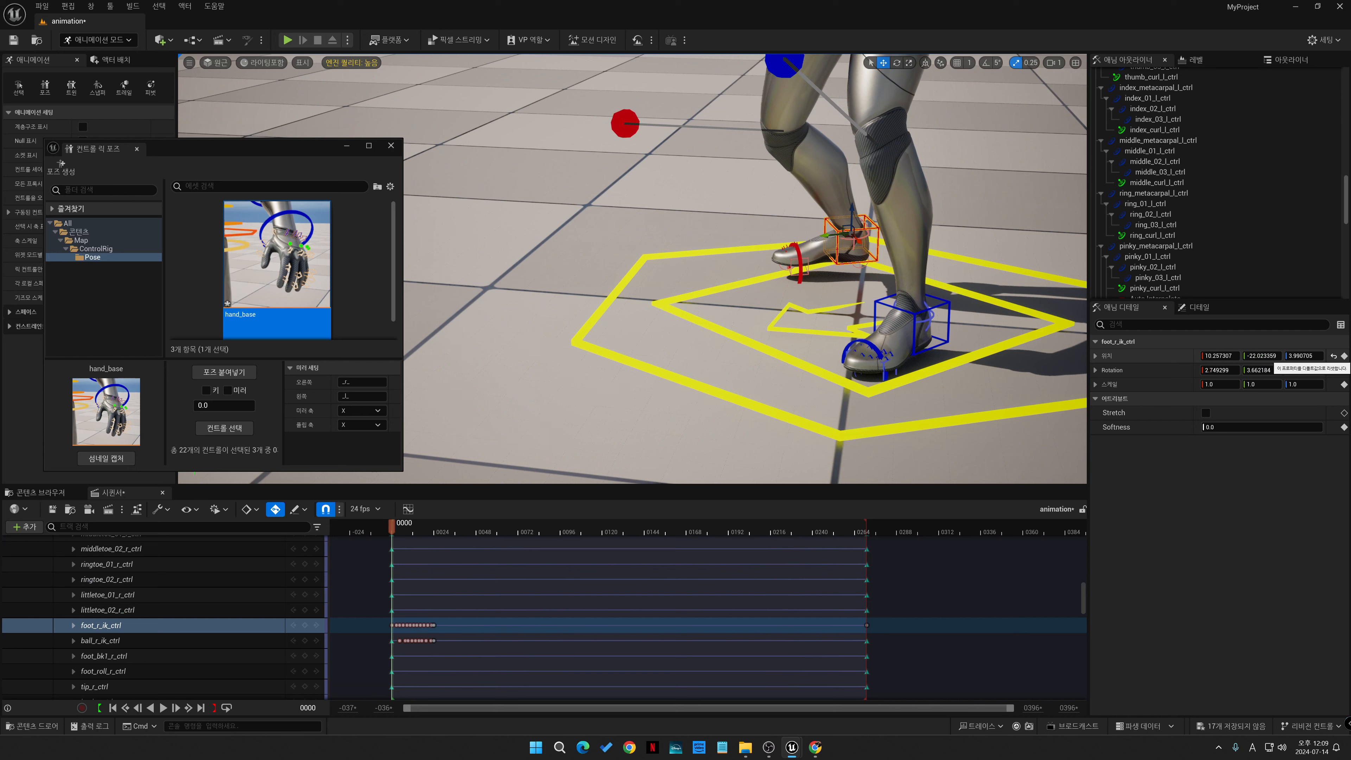
{"action": "left_click", "coordinate": [1333, 355]}
{"action": "left_click", "coordinate": [949, 306]}
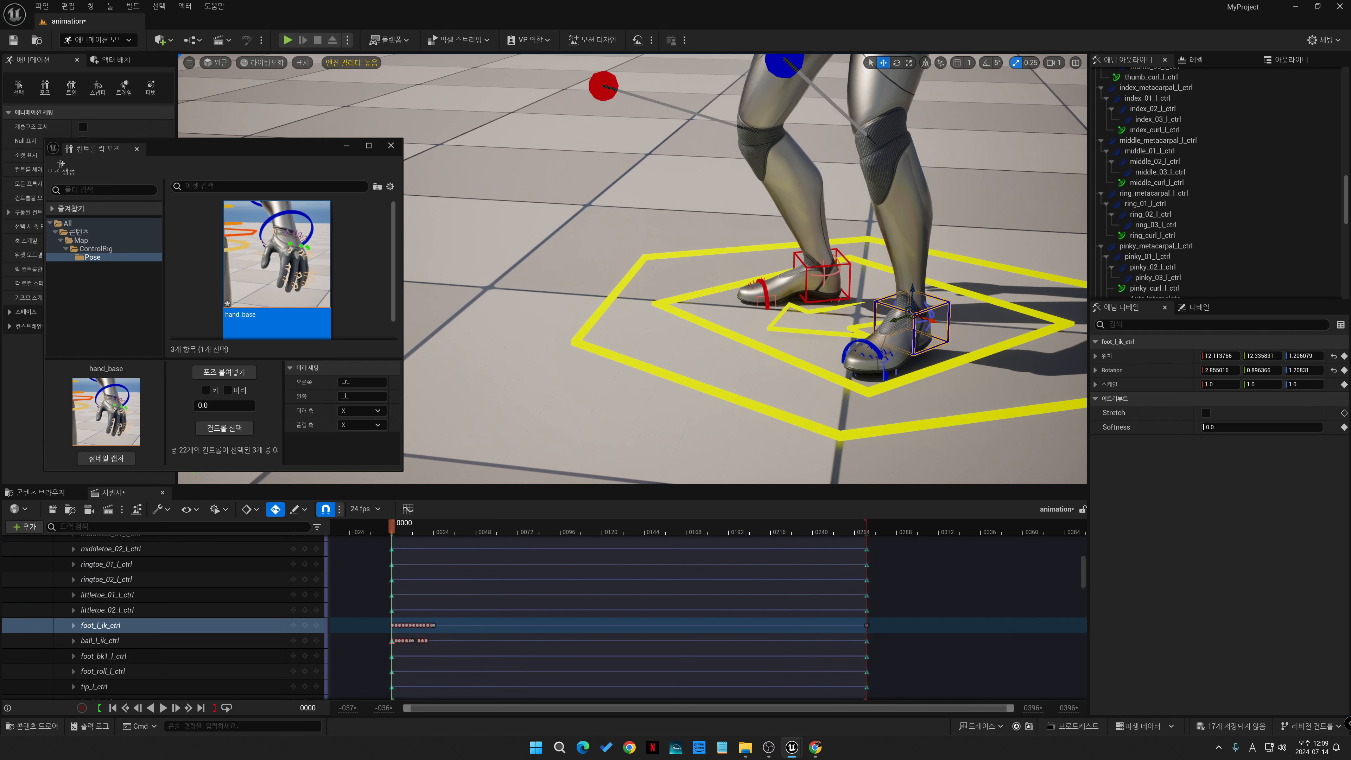
{"action": "left_click", "coordinate": [1333, 355]}
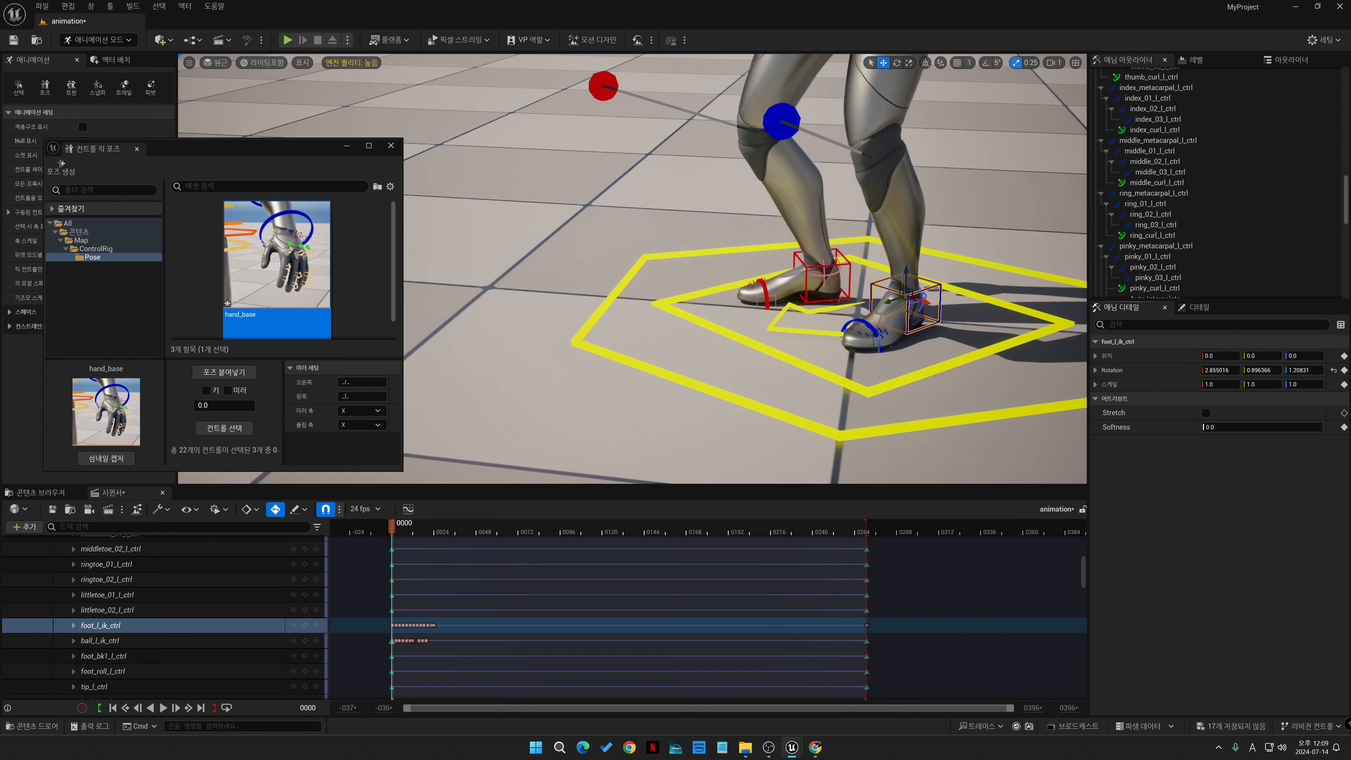
- Reset the rotation of foot_l_ik_ctrl to its default value
{"action": "middle_click_drag", "start_coordinate": [665, 213], "coordinate": [703, 151]}
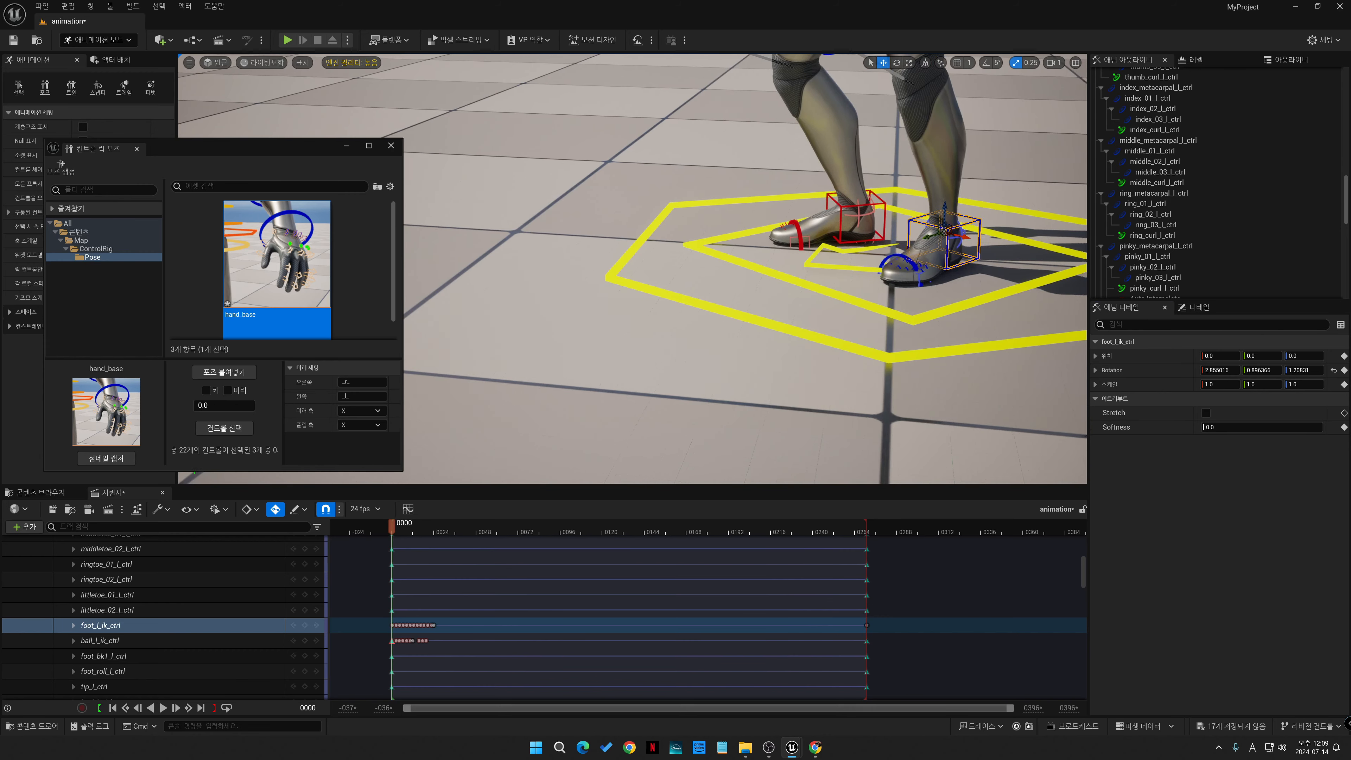
{"action": "right_click_drag", "start_coordinate": [691, 266], "coordinate": [771, 264]}
{"action": "left_click", "coordinate": [925, 325]}
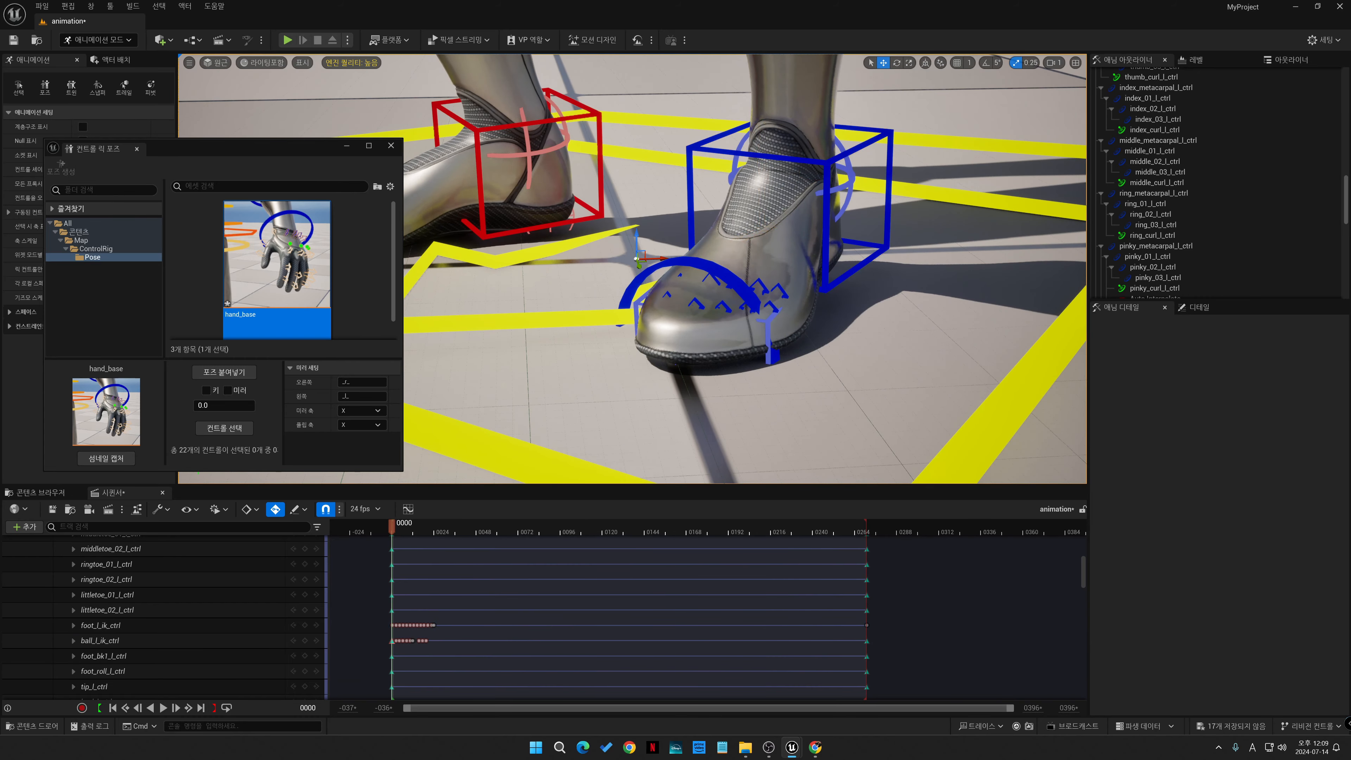
{"action": "left_click", "coordinate": [826, 261]}
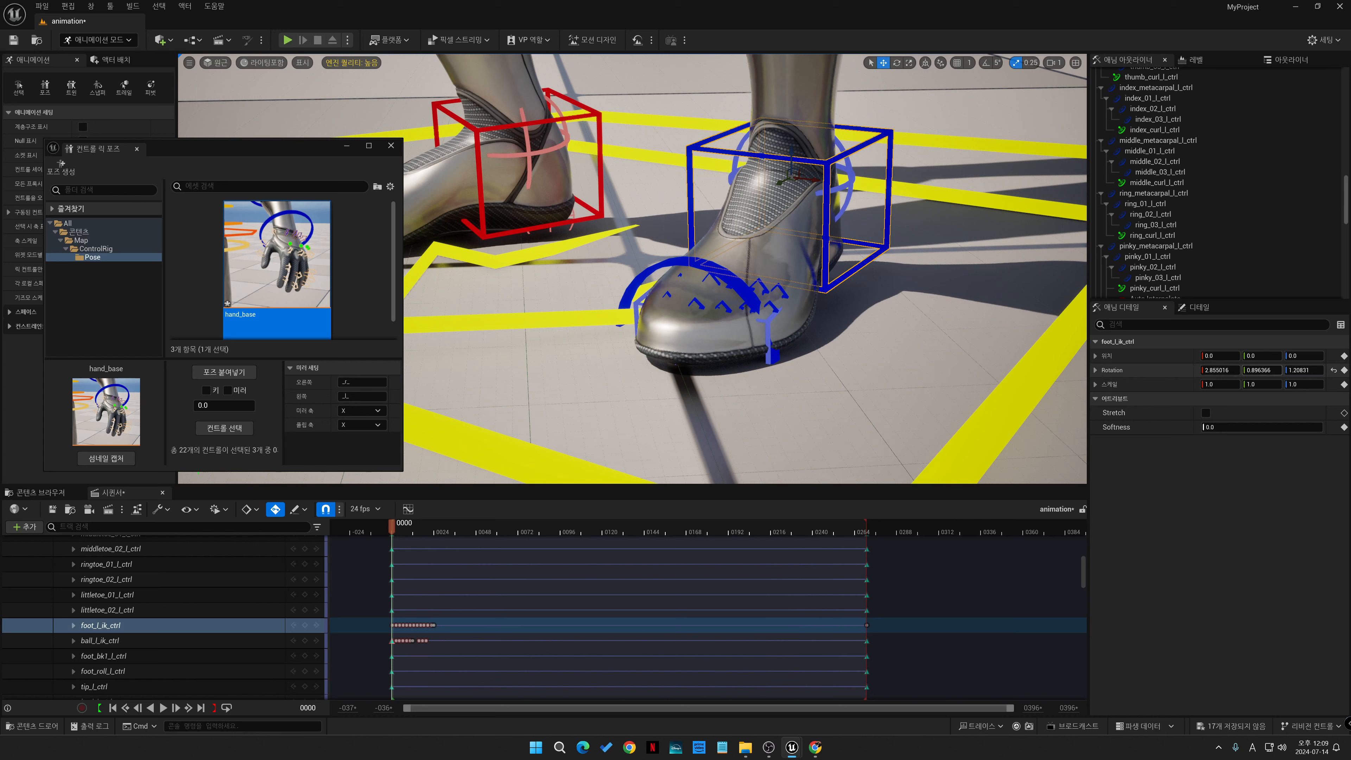
{"action": "left_click", "coordinate": [1334, 369]}
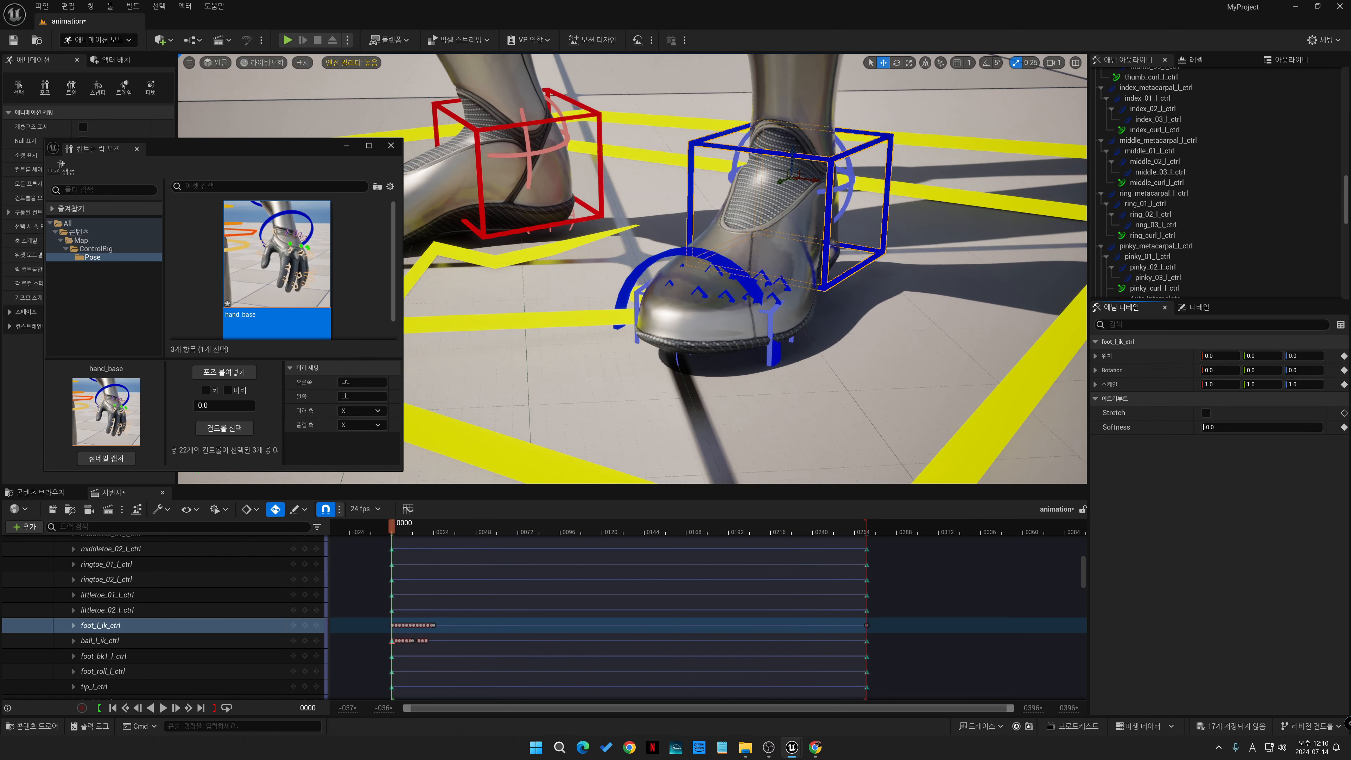
- Rotate foot_l_ik_ctrl about 2.2 degrees around X and lower it by about 0.4 to plant the sole on the floor
{"action": "left_click", "coordinate": [852, 183]}
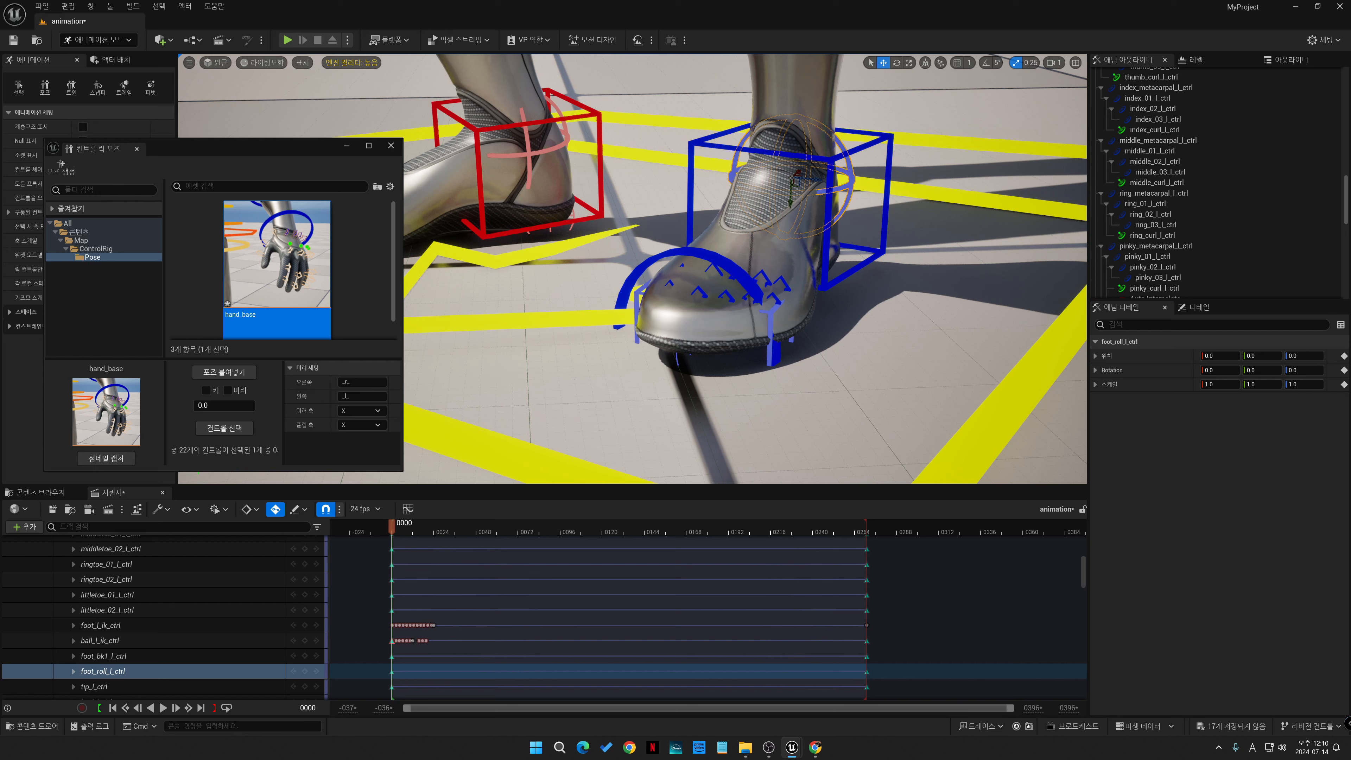
{"action": "left_click", "coordinate": [888, 186]}
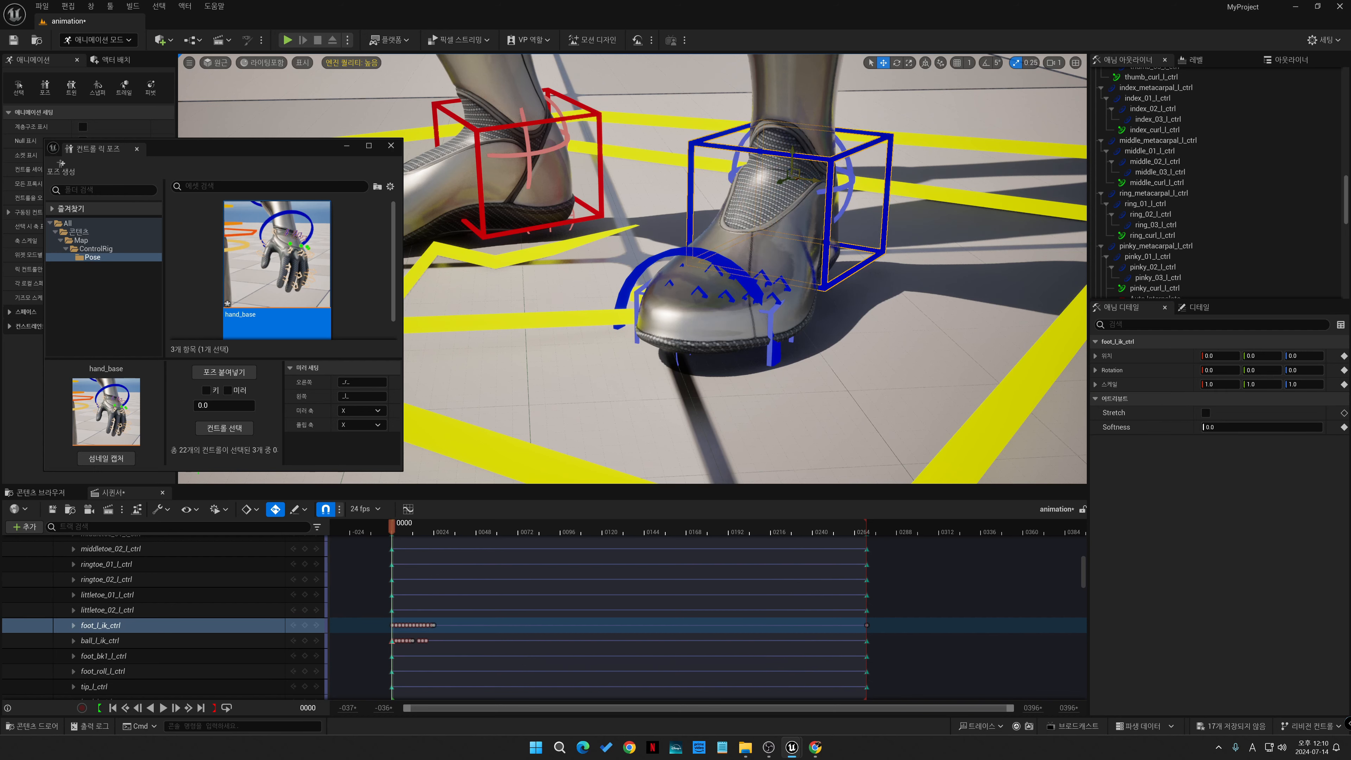
{"action": "key", "text": "e"}
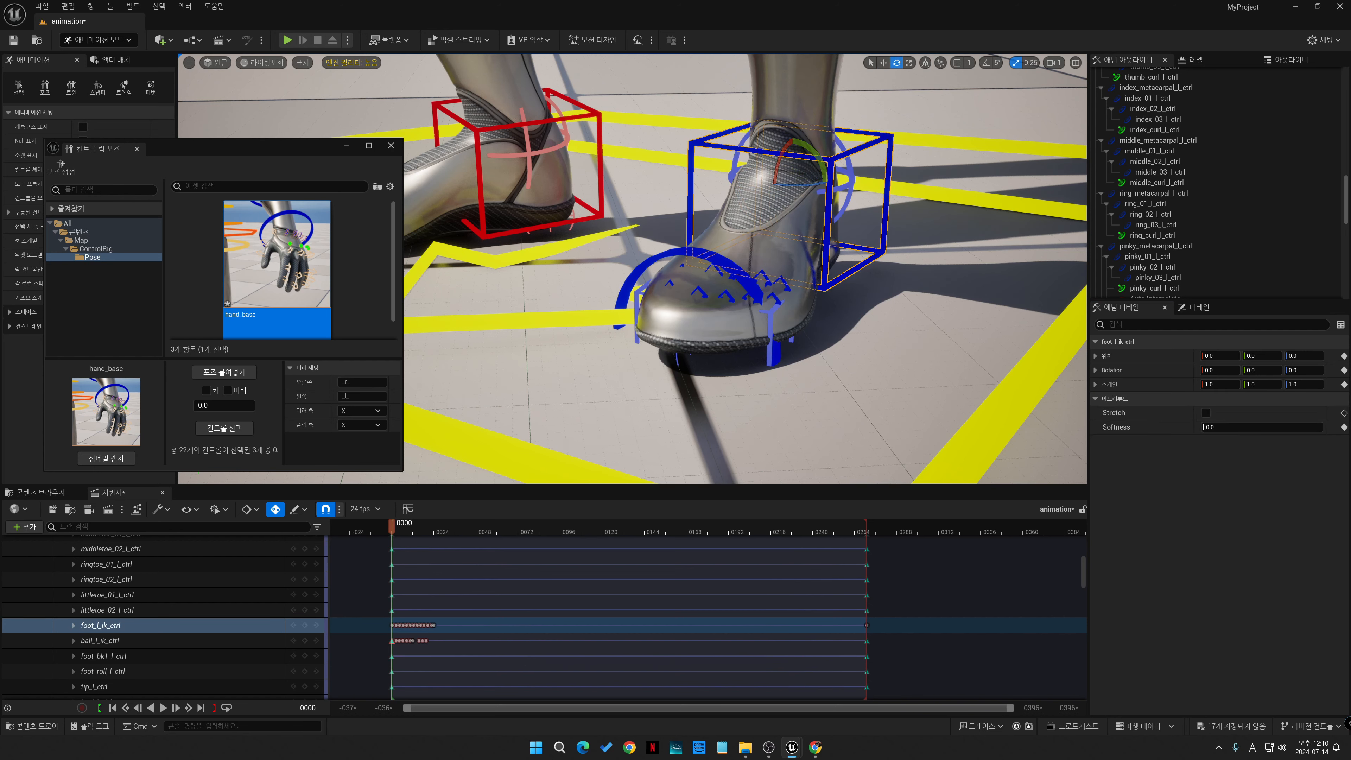
{"action": "left_click_drag", "start_coordinate": [778, 169], "coordinate": [776, 179]}
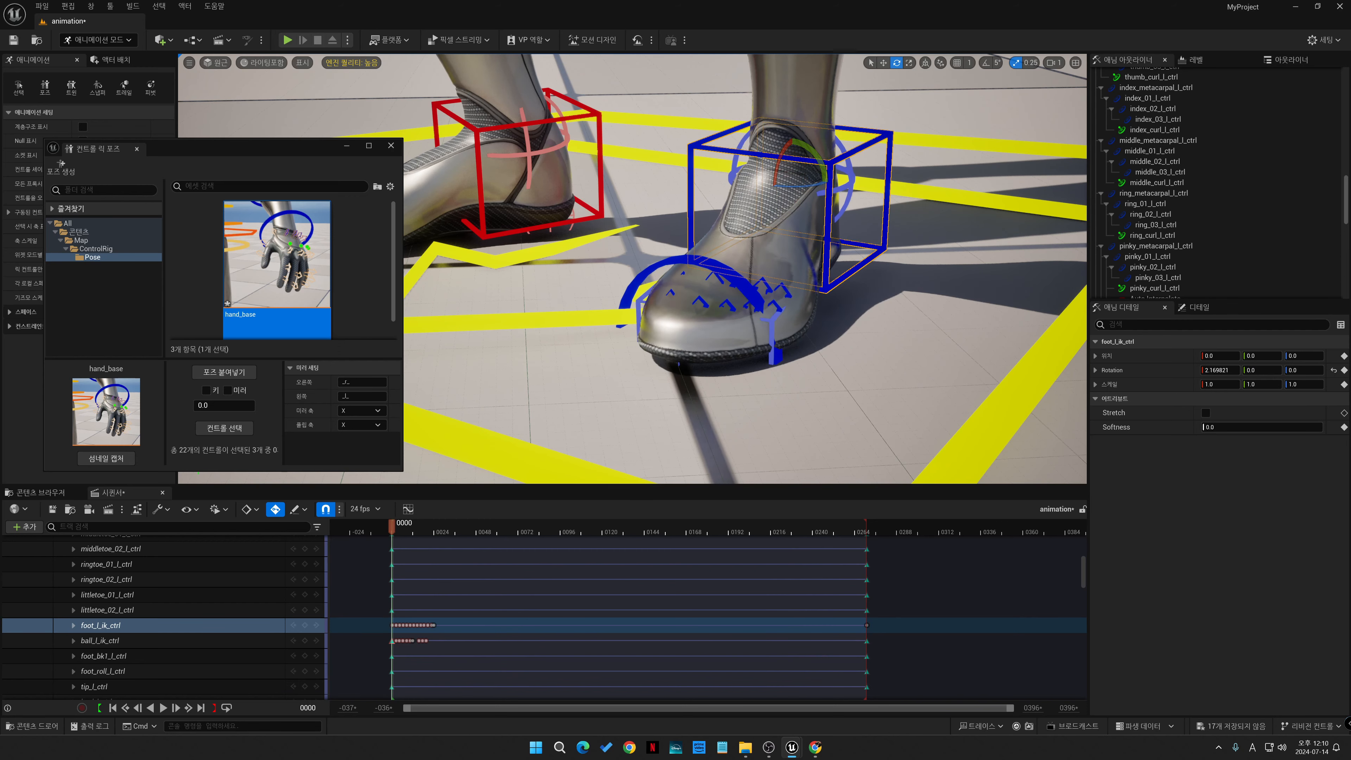
{"action": "right_click_drag", "start_coordinate": [745, 266], "coordinate": [787, 290]}
{"action": "key", "text": "w"}
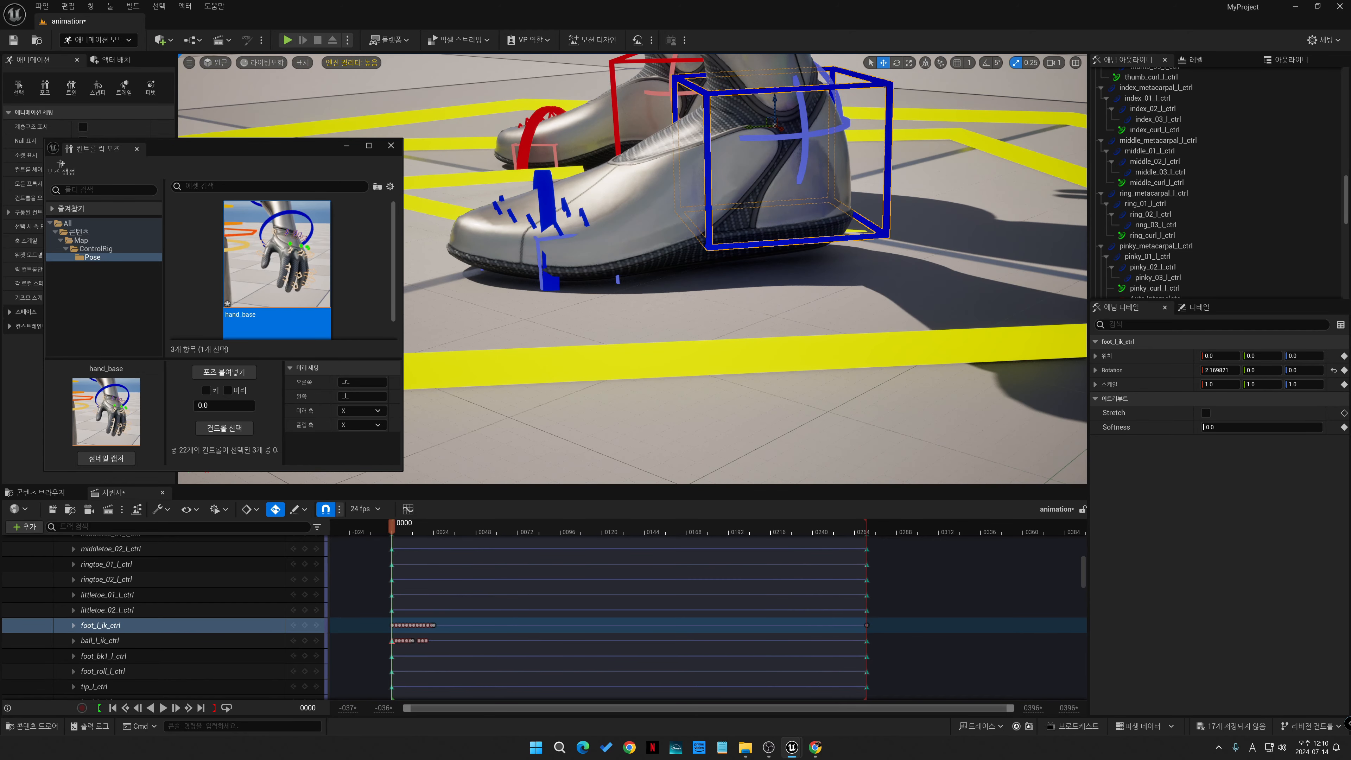
{"action": "left_click_drag", "start_coordinate": [774, 102], "coordinate": [774, 109]}
- Select all CR_Mannequin_Body controls and save their pose as a control rig pose asset named pose_side_base
{"action": "right_click_drag", "start_coordinate": [766, 213], "coordinate": [617, 155]}
{"action": "scroll", "coordinate": [729, 205], "scroll_direction": "down", "scroll_amount": 5}
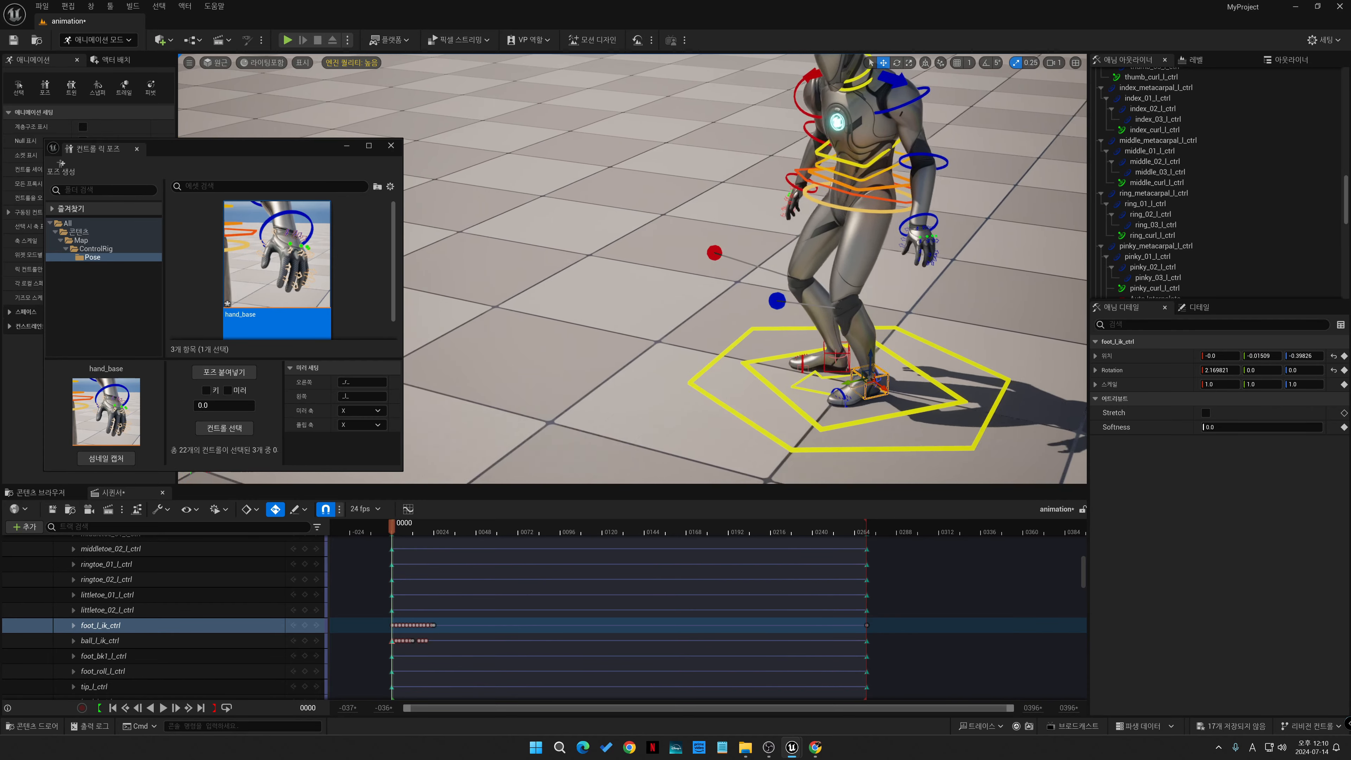
{"action": "middle_click_drag", "start_coordinate": [714, 253], "coordinate": [624, 275]}
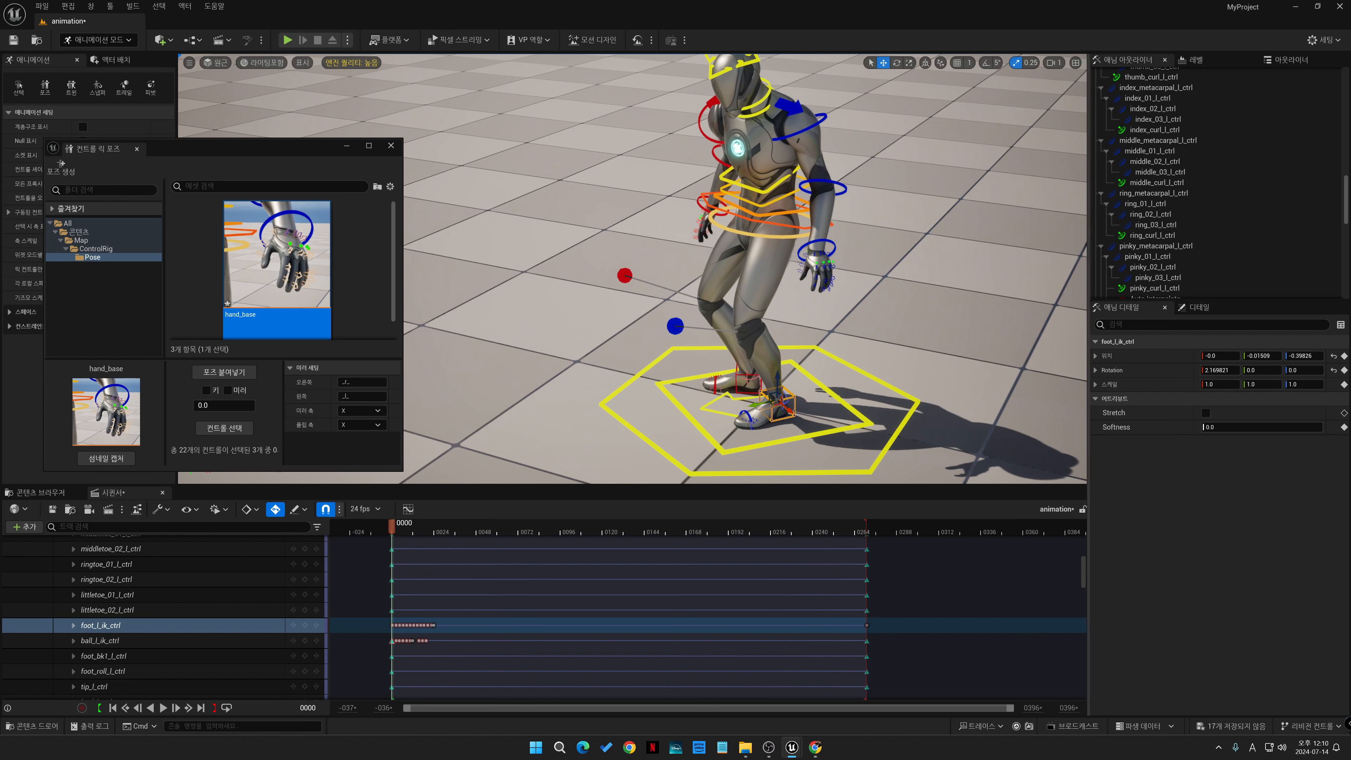
{"action": "scroll", "coordinate": [1223, 205], "scroll_direction": "up", "scroll_amount": 20}
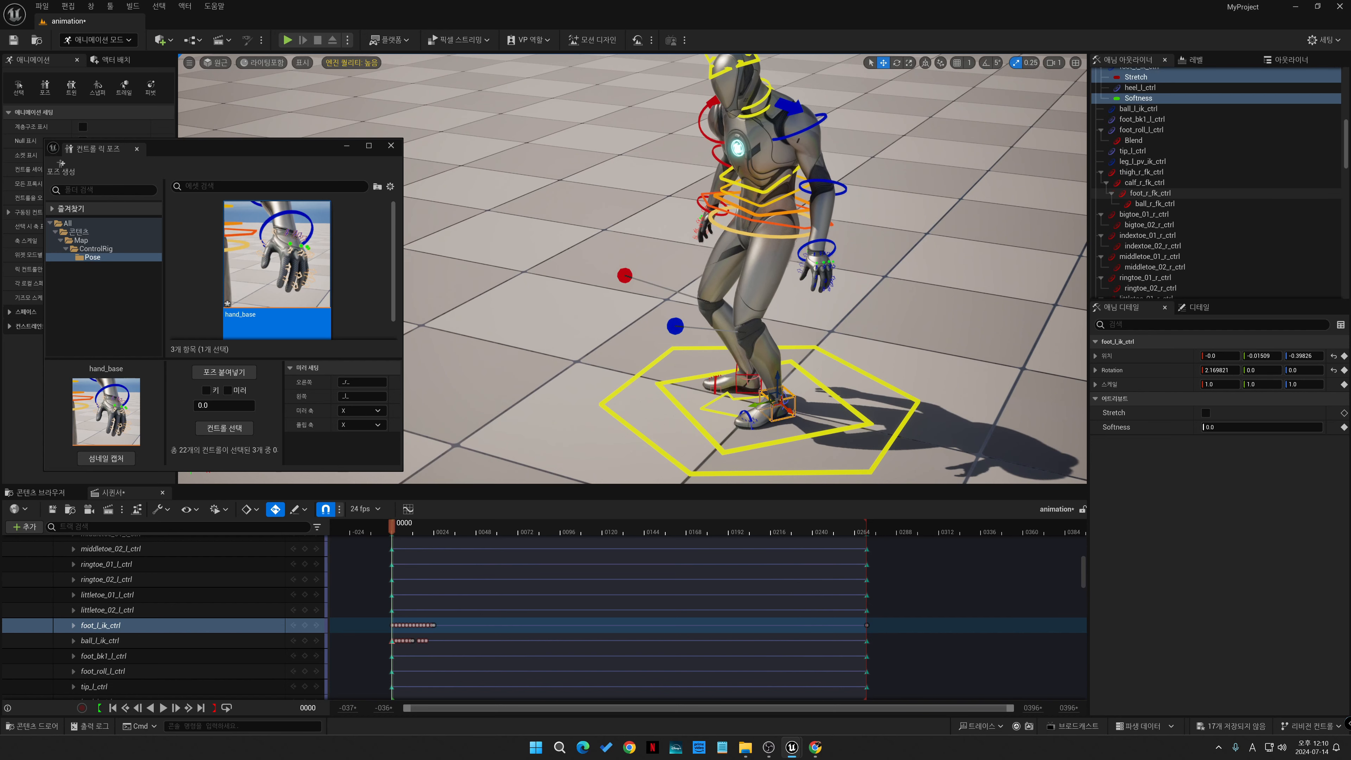
{"action": "scroll", "coordinate": [1218, 184], "scroll_direction": "up", "scroll_amount": 15}
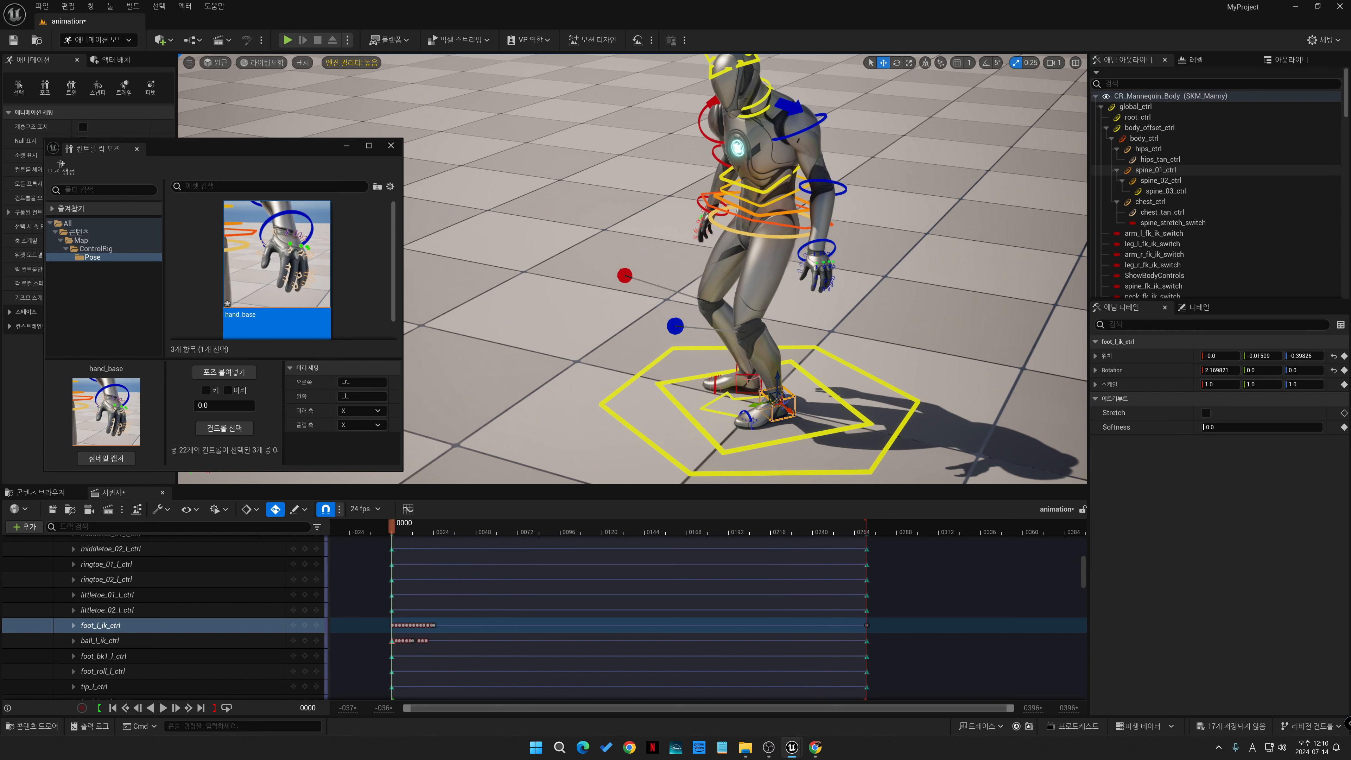
{"action": "left_click", "coordinate": [1178, 223]}
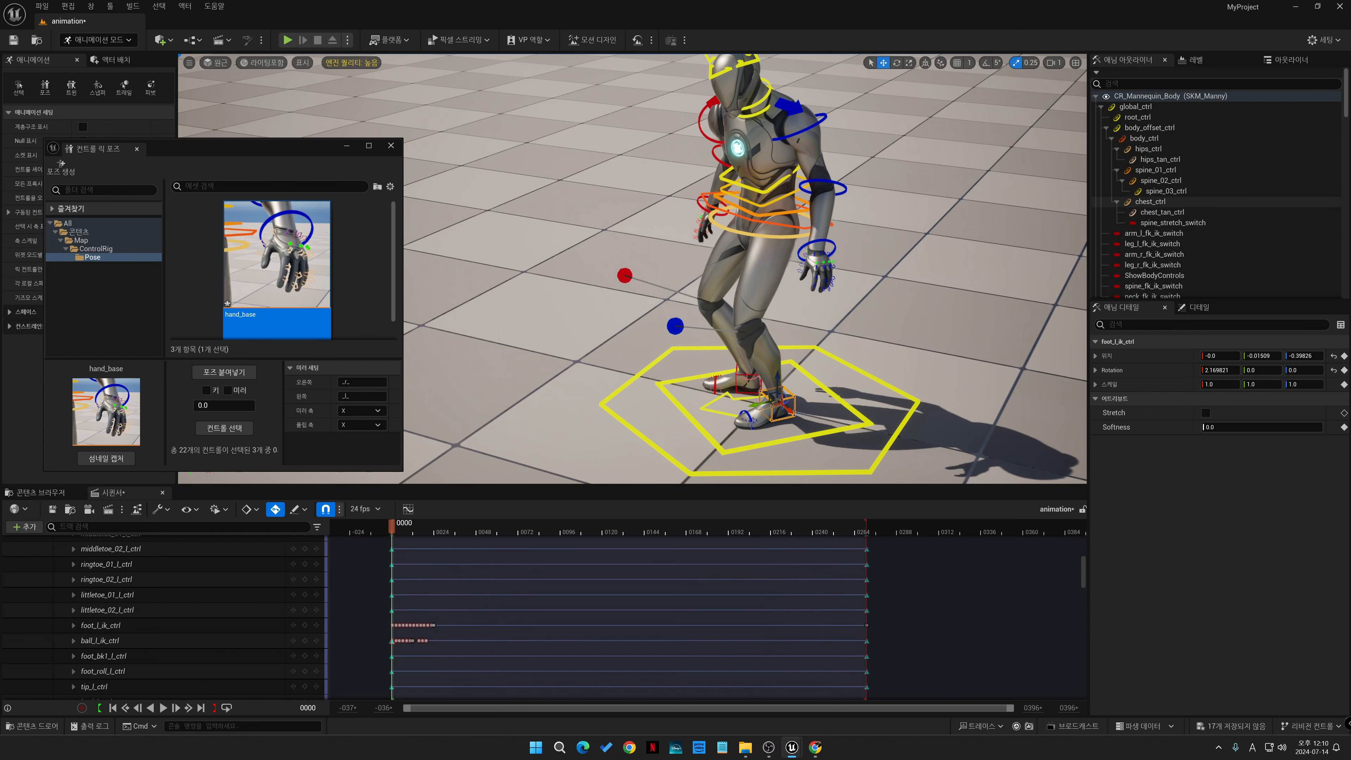
{"action": "left_click", "coordinate": [1154, 201]}
{"action": "key", "text": "ctrl+a"}
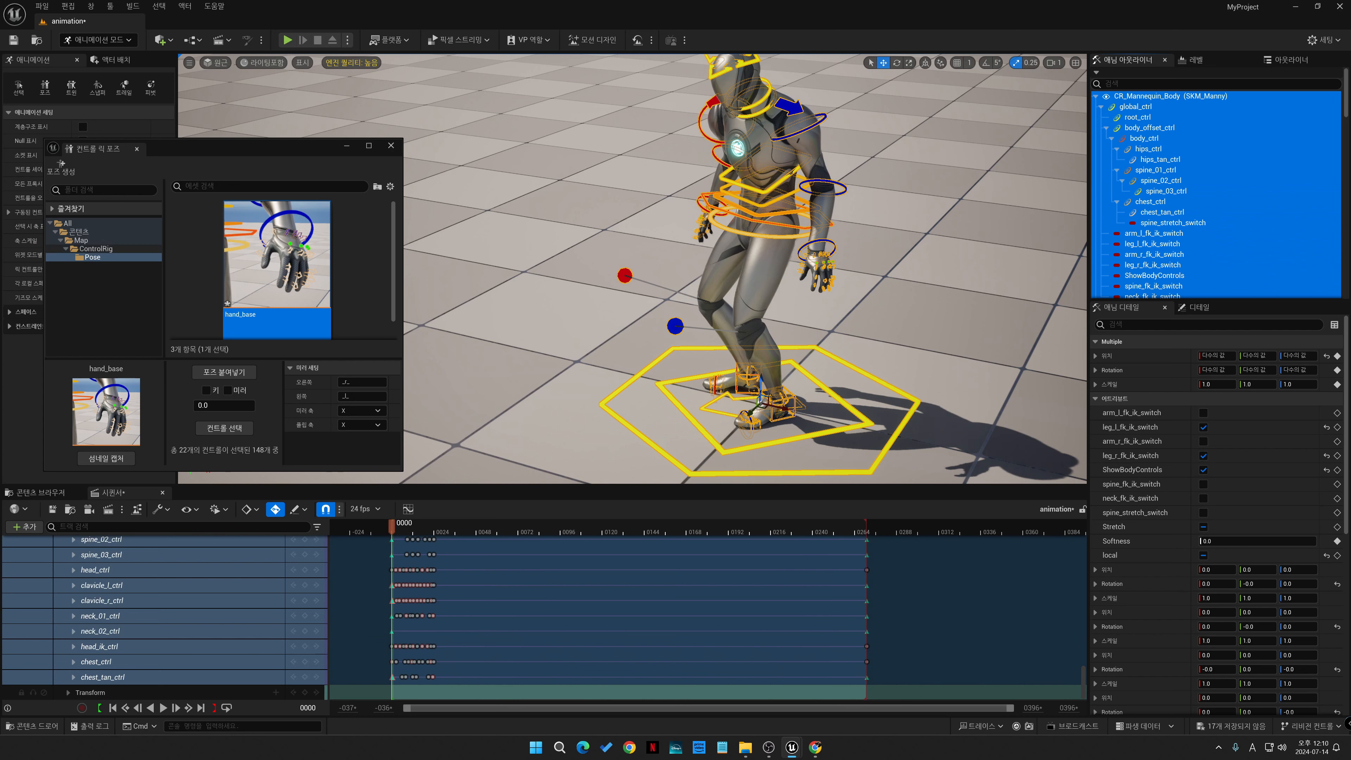
{"action": "left_click", "coordinate": [62, 165]}
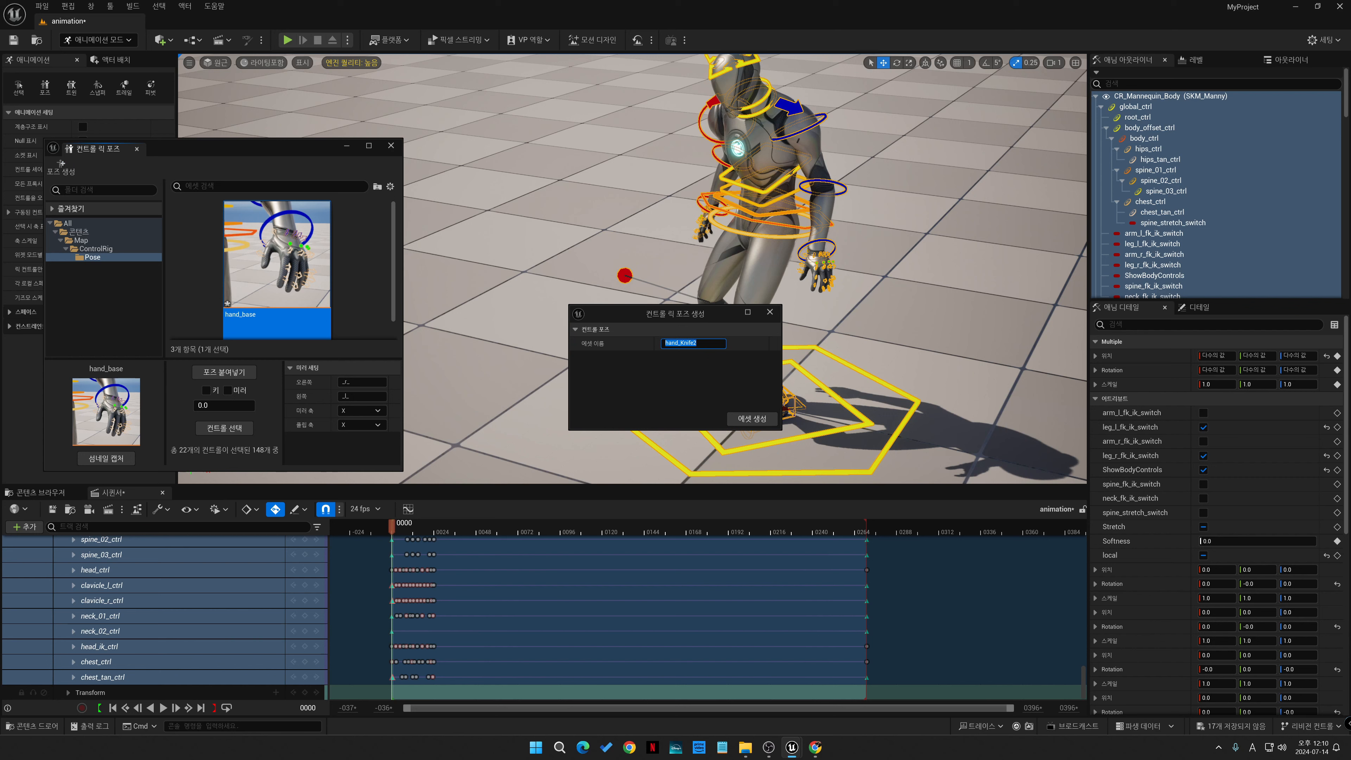
{"action": "type", "text": "pose_side_base"}
{"action": "left_click", "coordinate": [751, 418]}
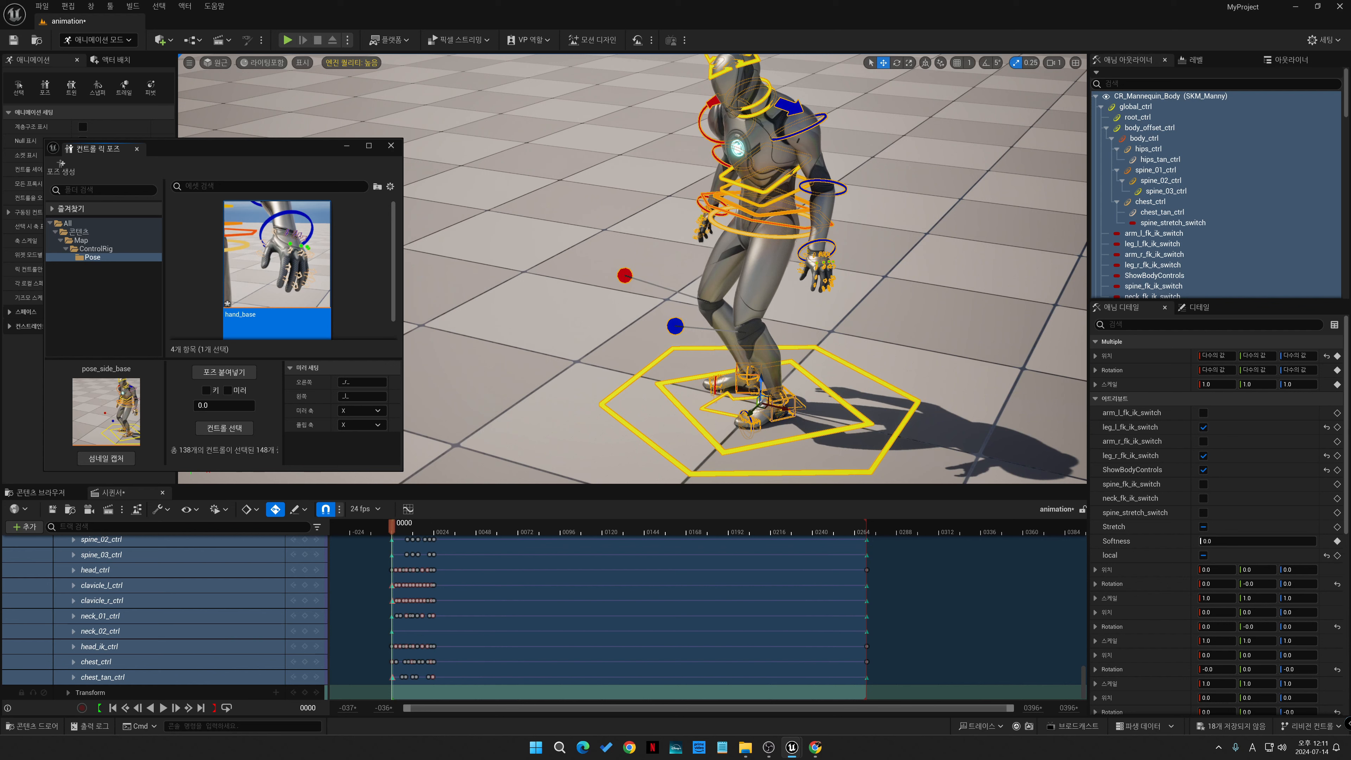
- Advance the playhead key by key along the head_ctrl track to the guard stance at frame 24
{"action": "left_click", "coordinate": [317, 569]}
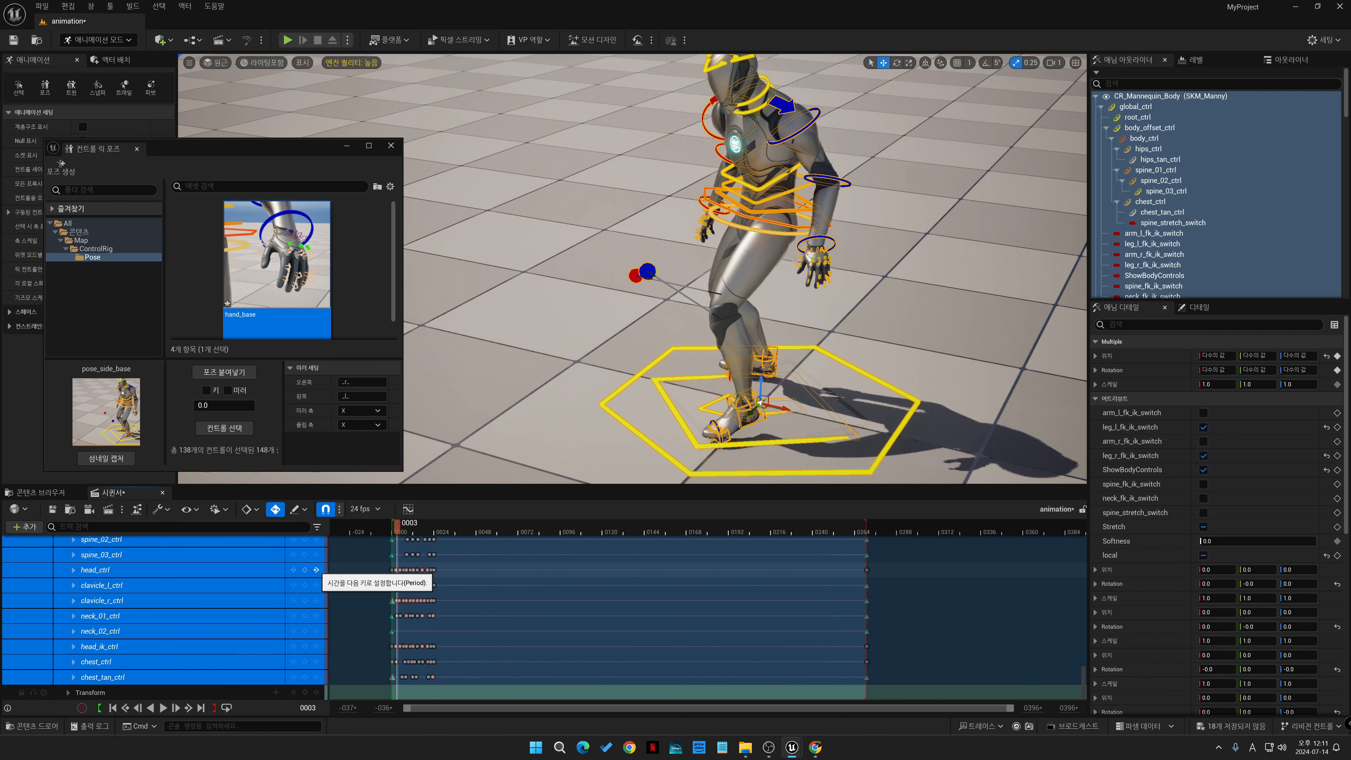
{"action": "left_click", "coordinate": [316, 569]}
{"action": "left_click", "coordinate": [316, 570]}
{"action": "left_click", "coordinate": [315, 569]}
{"action": "left_click", "coordinate": [316, 570]}
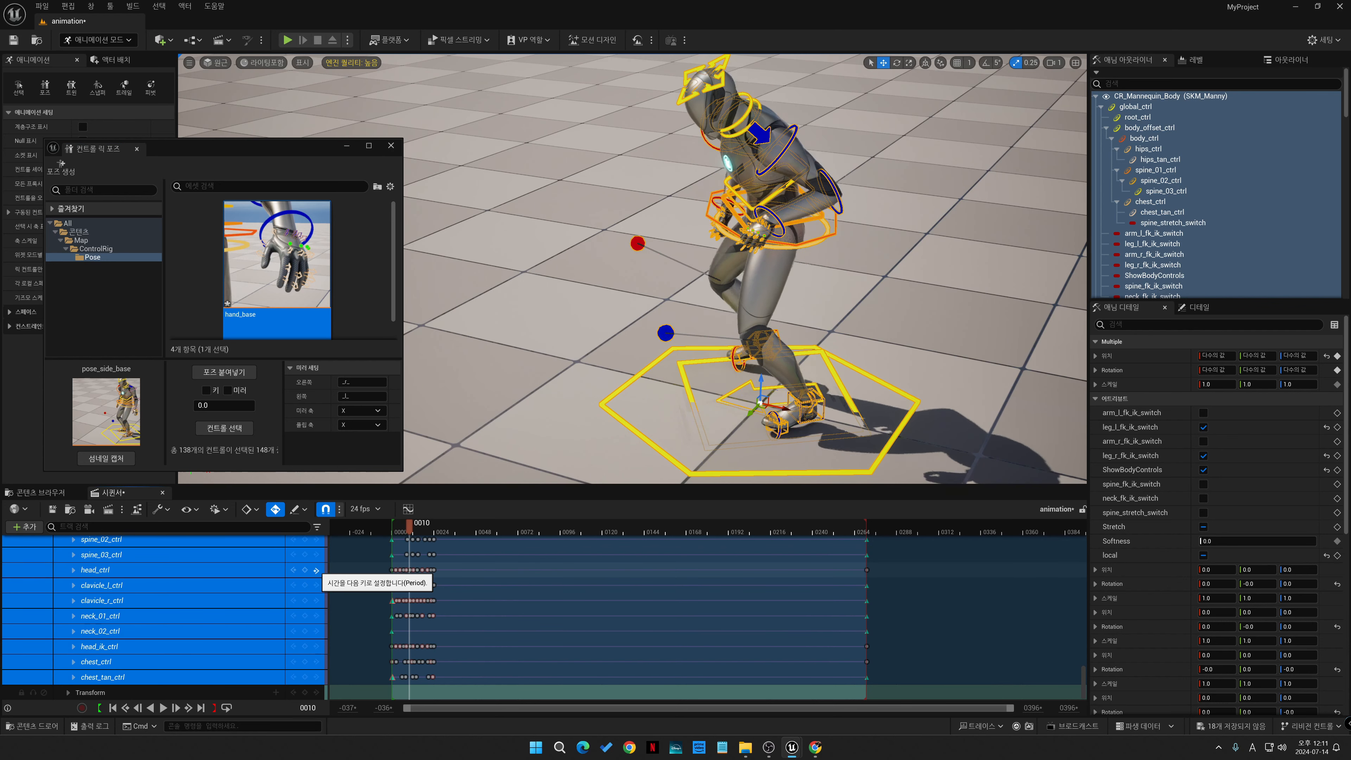
{"action": "left_click", "coordinate": [316, 570]}
{"action": "left_click", "coordinate": [315, 569]}
{"action": "left_click", "coordinate": [317, 570]}
{"action": "left_click", "coordinate": [317, 570]}
{"action": "left_click", "coordinate": [317, 569]}
{"action": "left_click", "coordinate": [316, 570]}
{"action": "left_click", "coordinate": [316, 569]}
{"action": "left_click", "coordinate": [317, 569]}
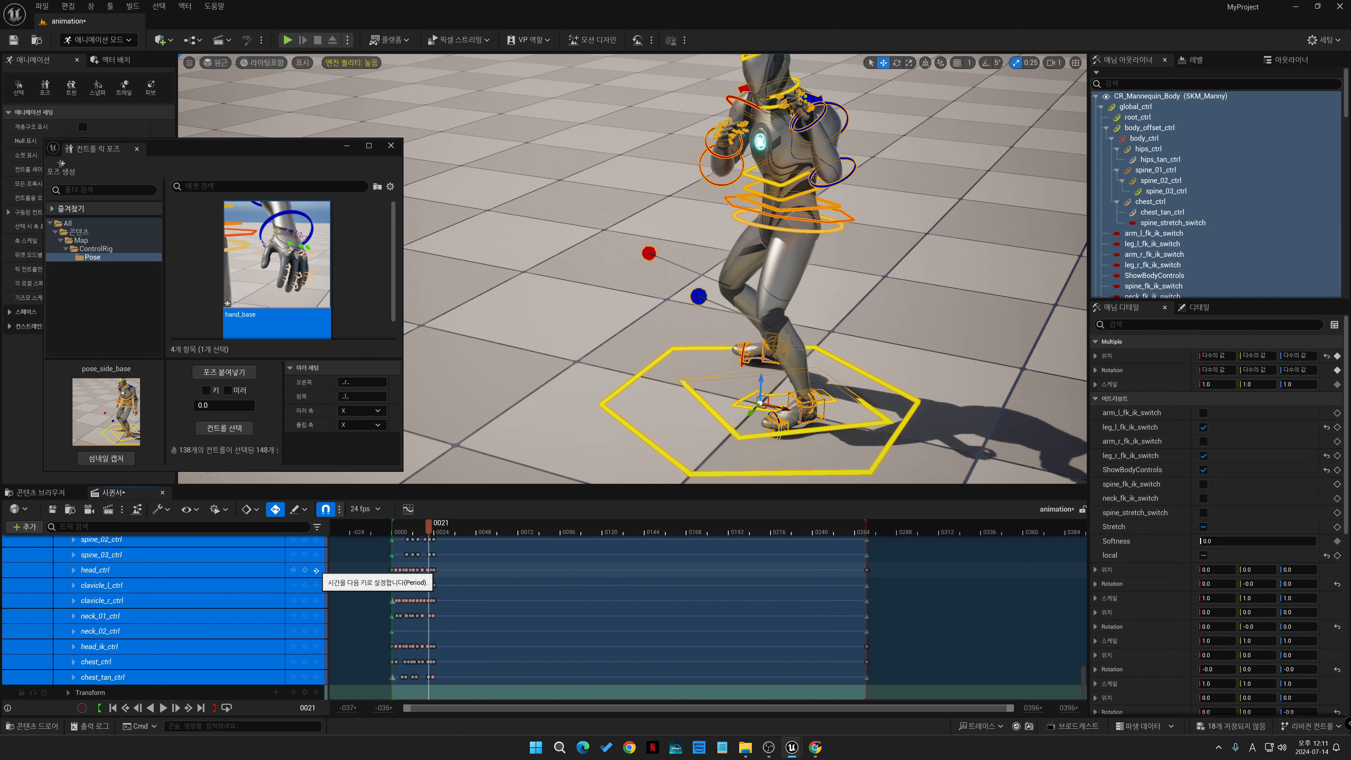
{"action": "left_click", "coordinate": [317, 569]}
{"action": "left_click", "coordinate": [317, 570]}
{"action": "left_click", "coordinate": [317, 569]}
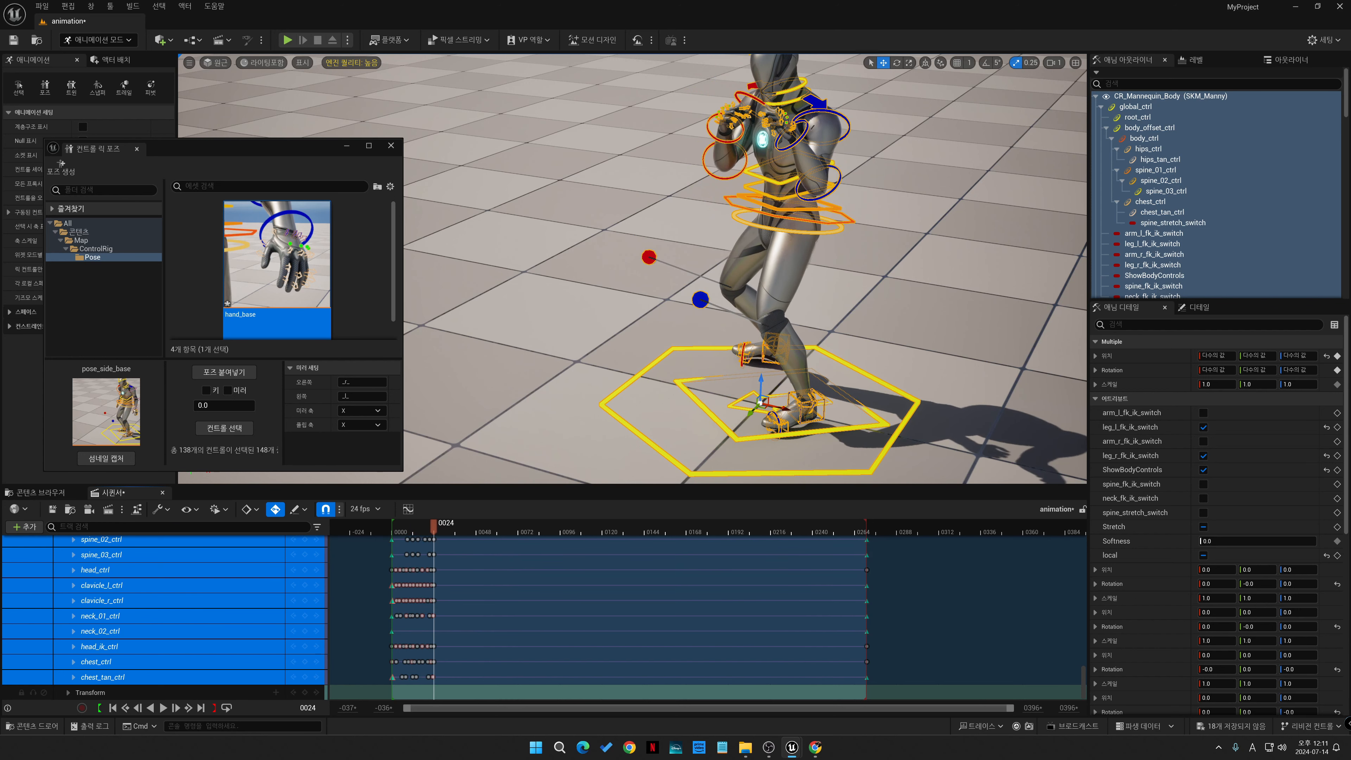
- Deselect the rig controls and lower foot_l_ik_ctrl by about 2.3 towards the floor
{"action": "middle_click_drag", "start_coordinate": [660, 256], "coordinate": [741, 356]}
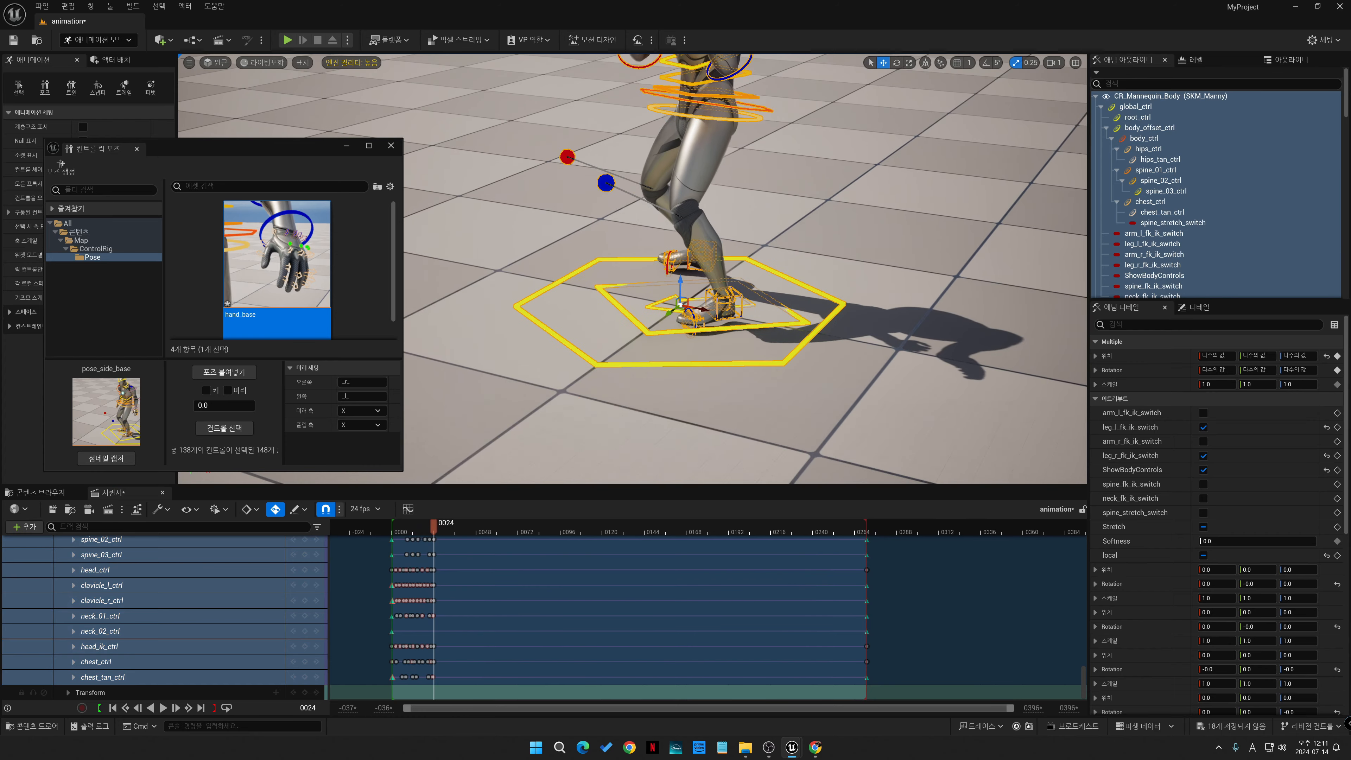
{"action": "scroll", "coordinate": [633, 269], "scroll_direction": "up", "scroll_amount": 5}
{"action": "scroll", "coordinate": [632, 269], "scroll_direction": "up", "scroll_amount": 4}
{"action": "middle_click_drag", "start_coordinate": [633, 269], "coordinate": [697, 351]}
{"action": "key", "text": "Escape"}
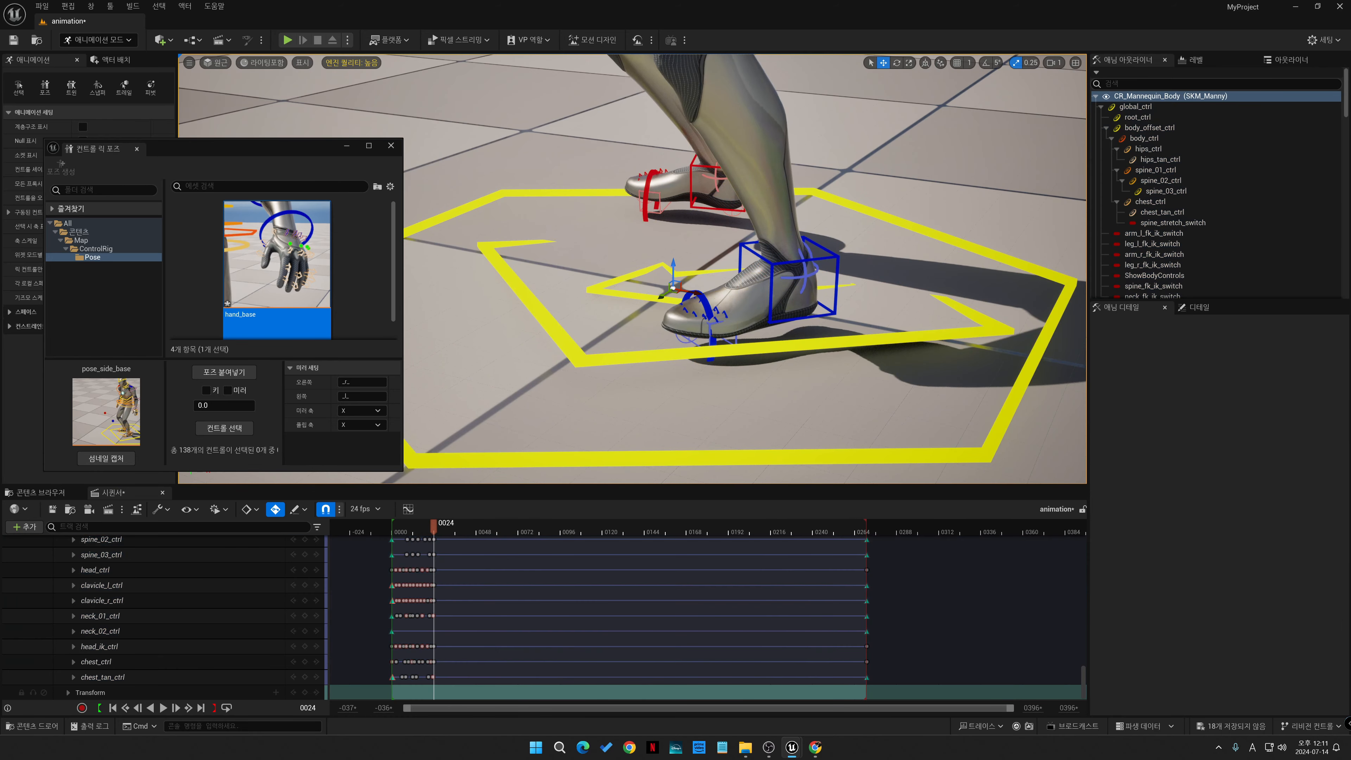
{"action": "left_click", "coordinate": [771, 291]}
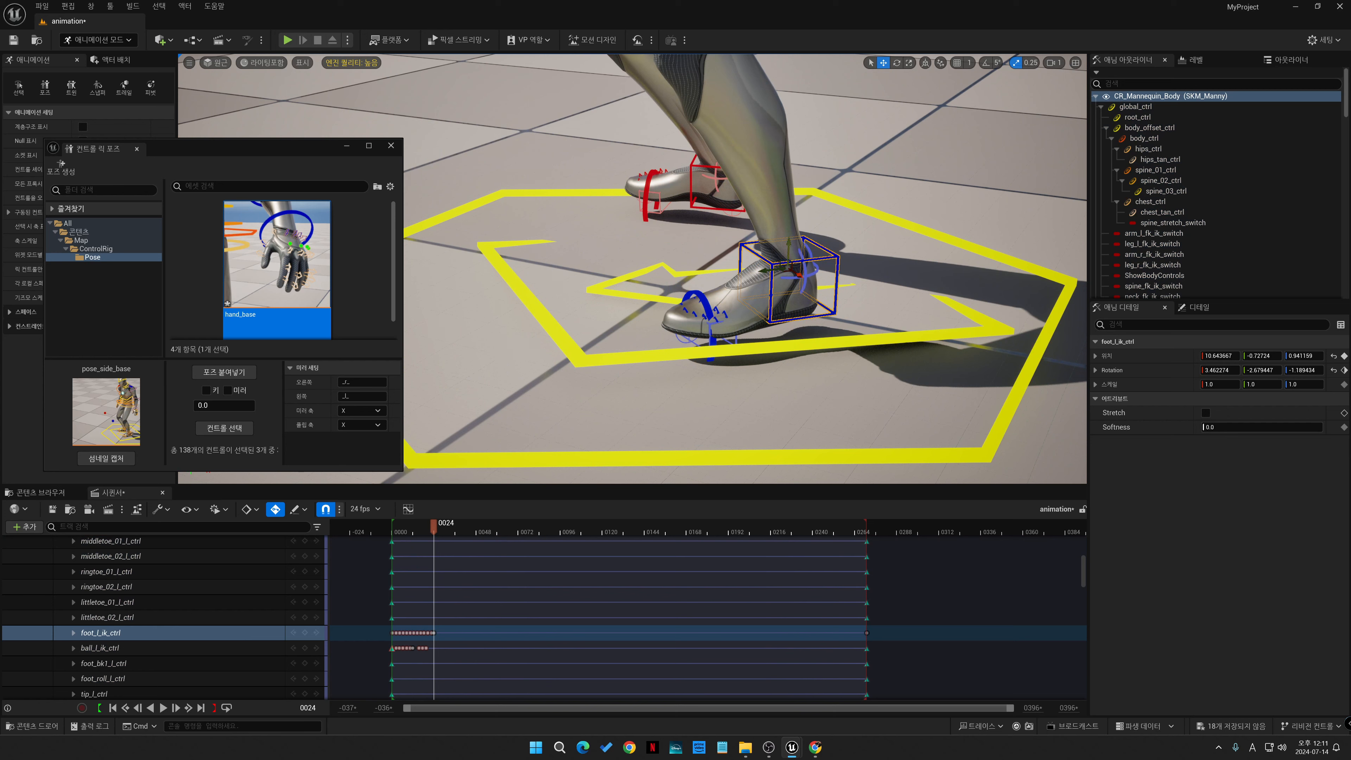
{"action": "left_click_drag", "start_coordinate": [786, 244], "coordinate": [787, 258]}
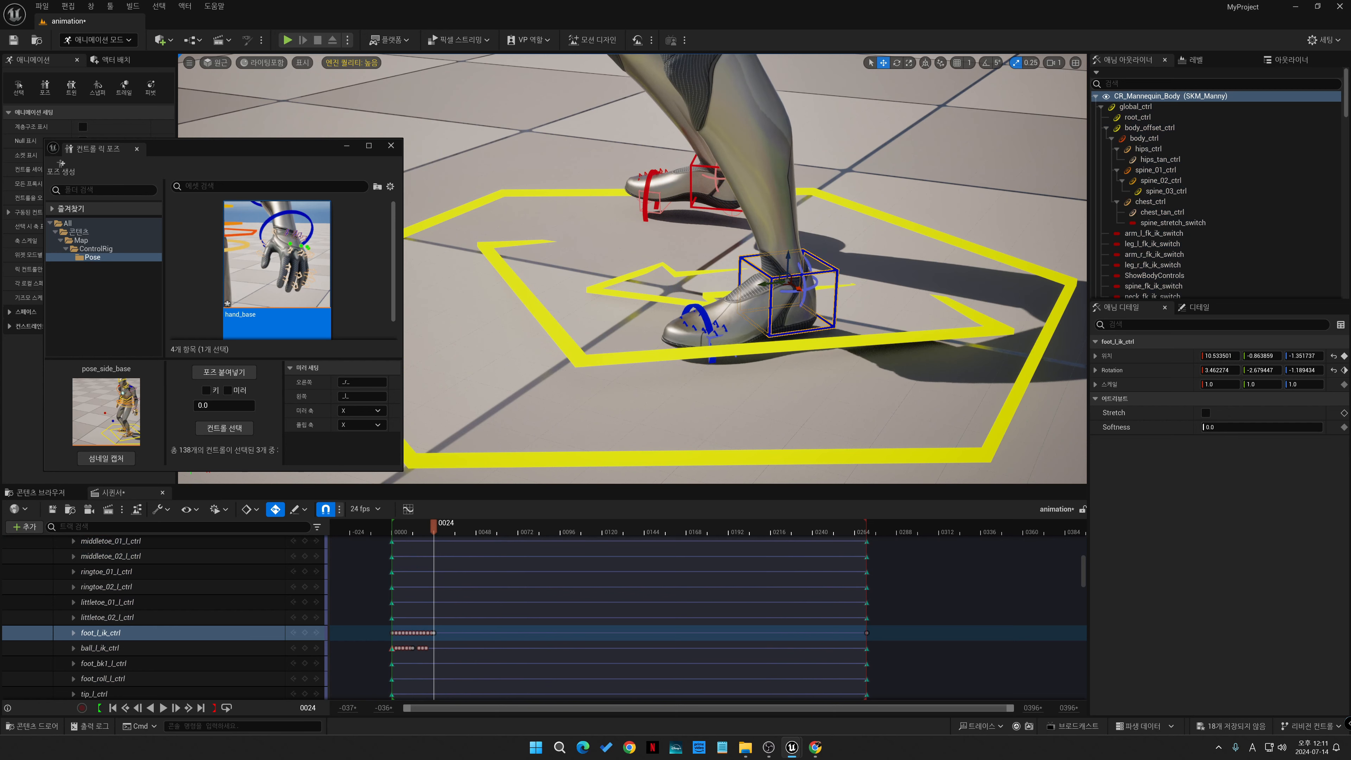
{"action": "left_click", "coordinate": [715, 184]}
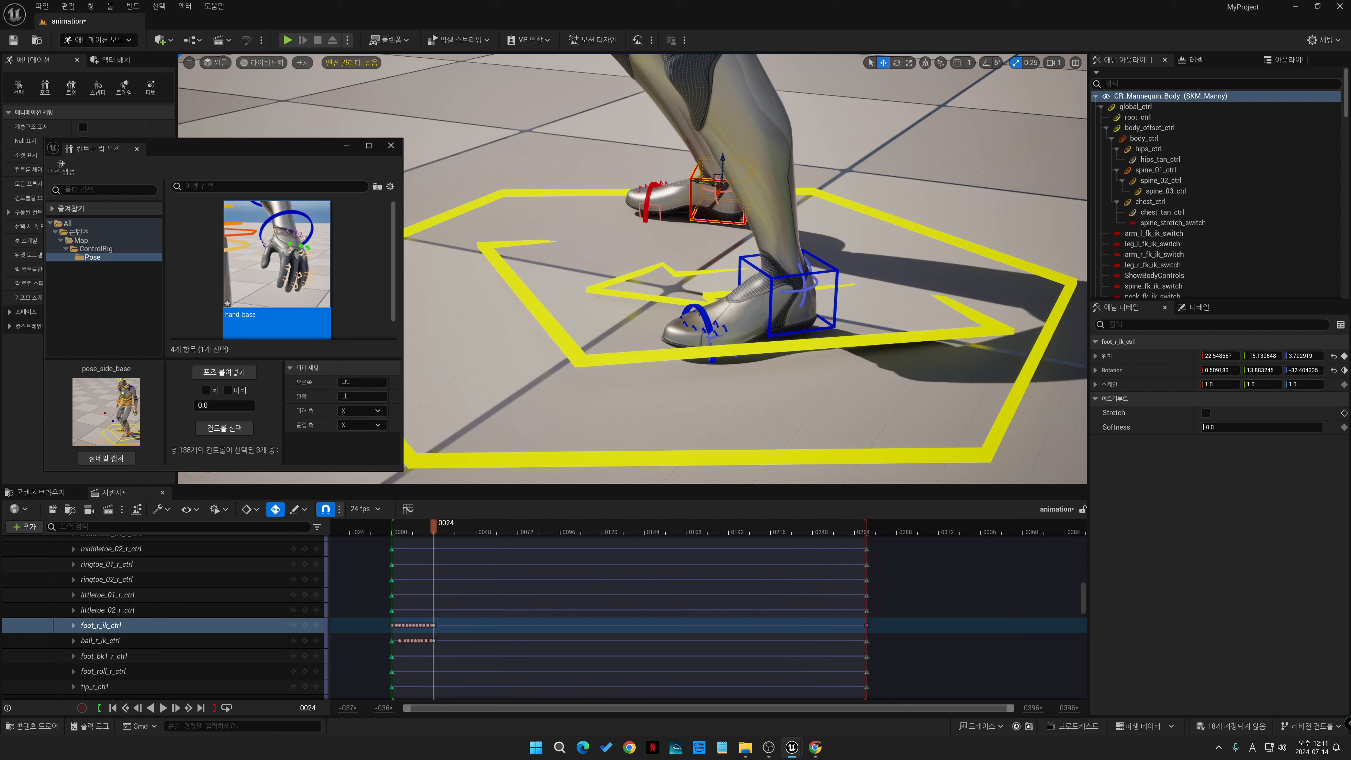
- Reset the locations of body_offset_ctrl and global_ctrl, and set body_offset_ctrl's X and Y rotation to 0
{"action": "left_click", "coordinate": [758, 349]}
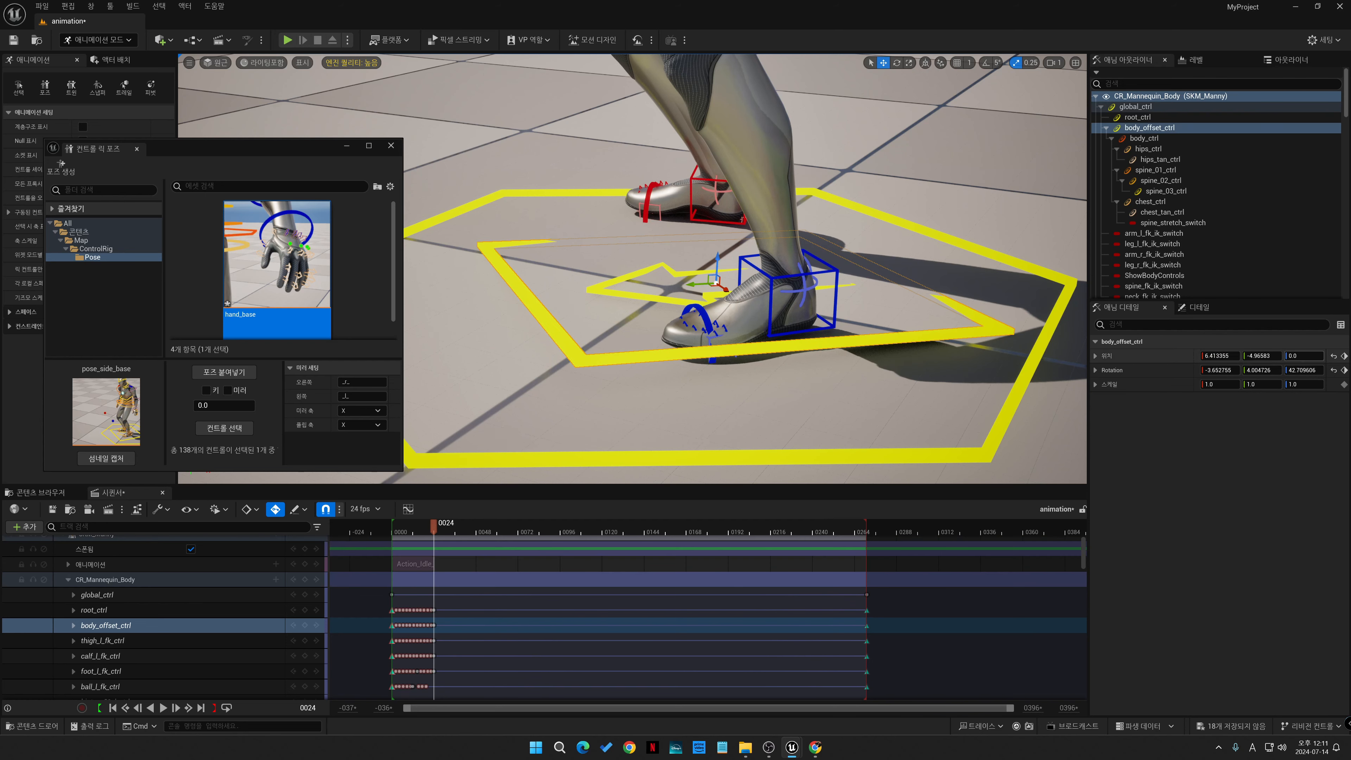
{"action": "left_click", "coordinate": [1333, 356]}
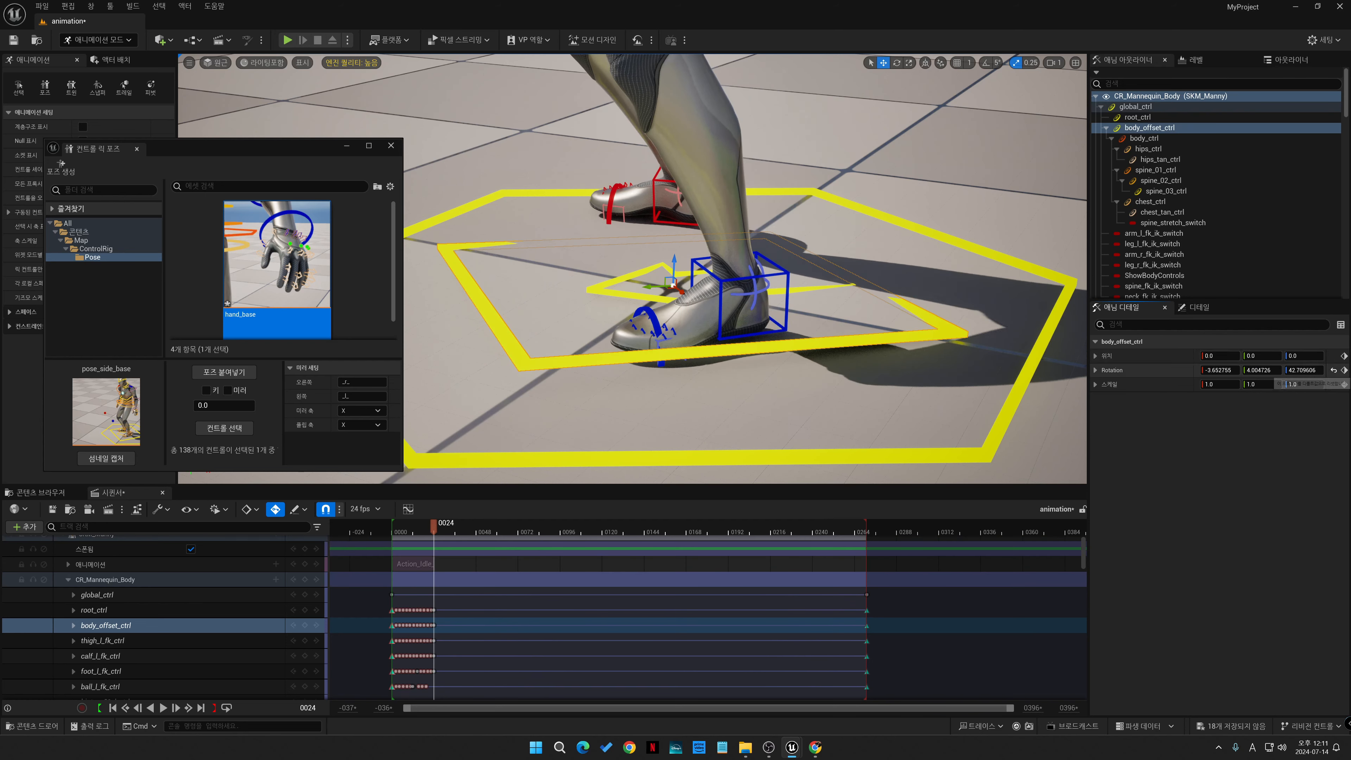
{"action": "left_click", "coordinate": [1262, 370]}
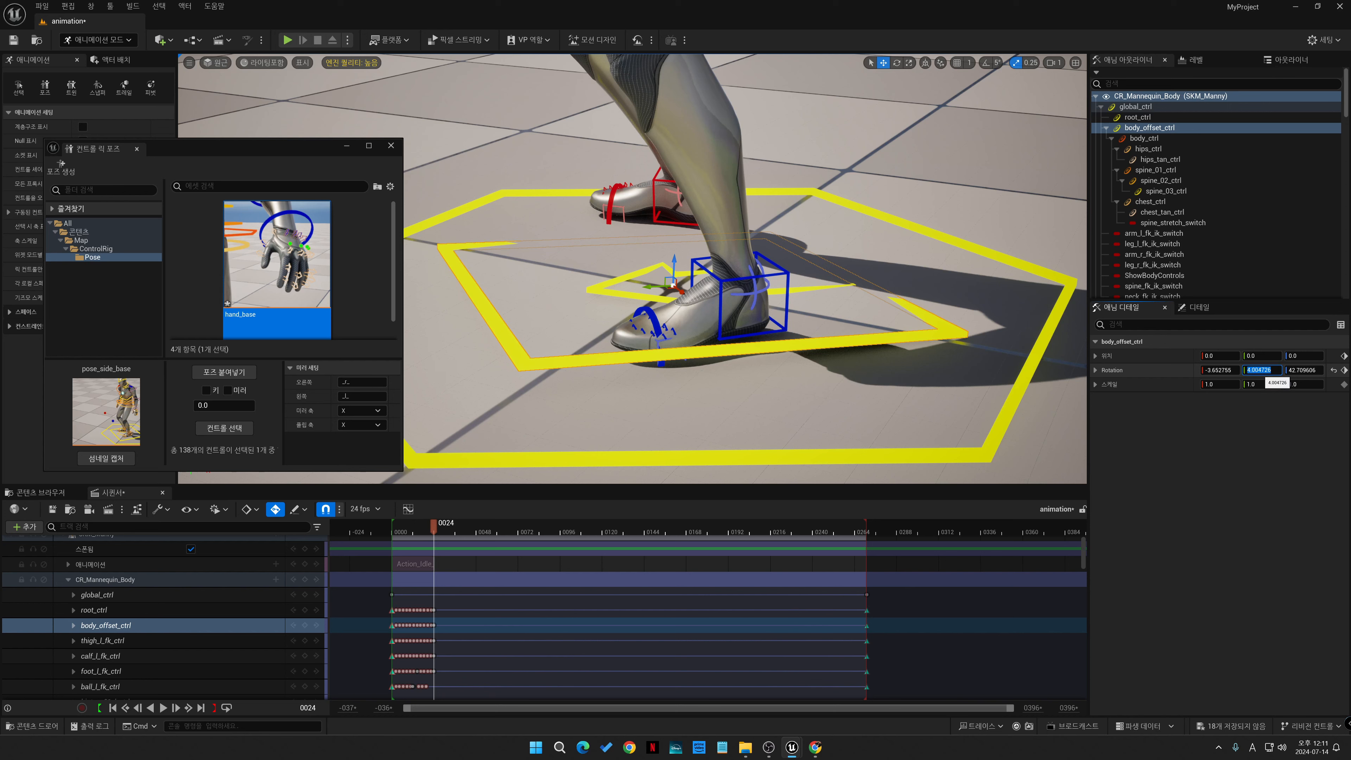
{"action": "type", "text": "0"}
{"action": "left_click", "coordinate": [1222, 370]}
{"action": "type", "text": "0"}
{"action": "left_click", "coordinate": [1136, 107]}
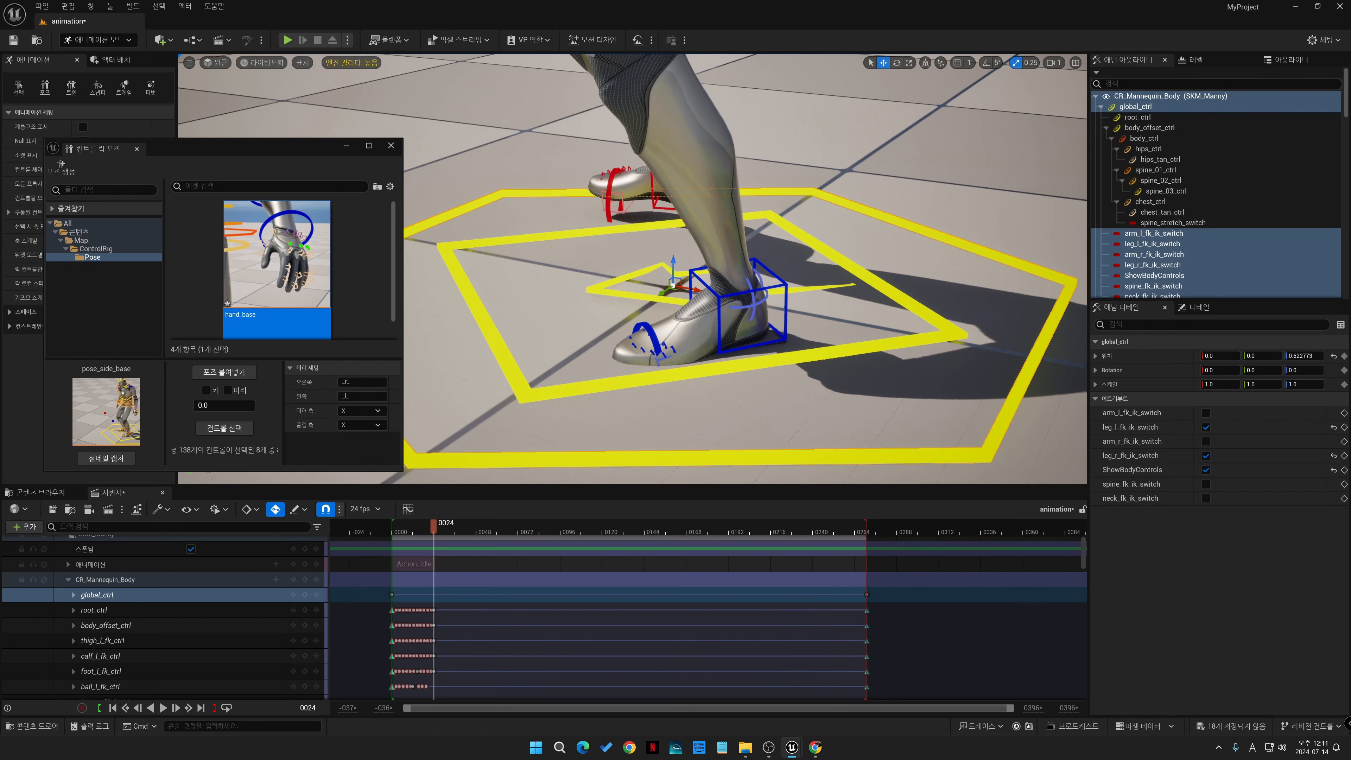
{"action": "left_click", "coordinate": [1344, 356]}
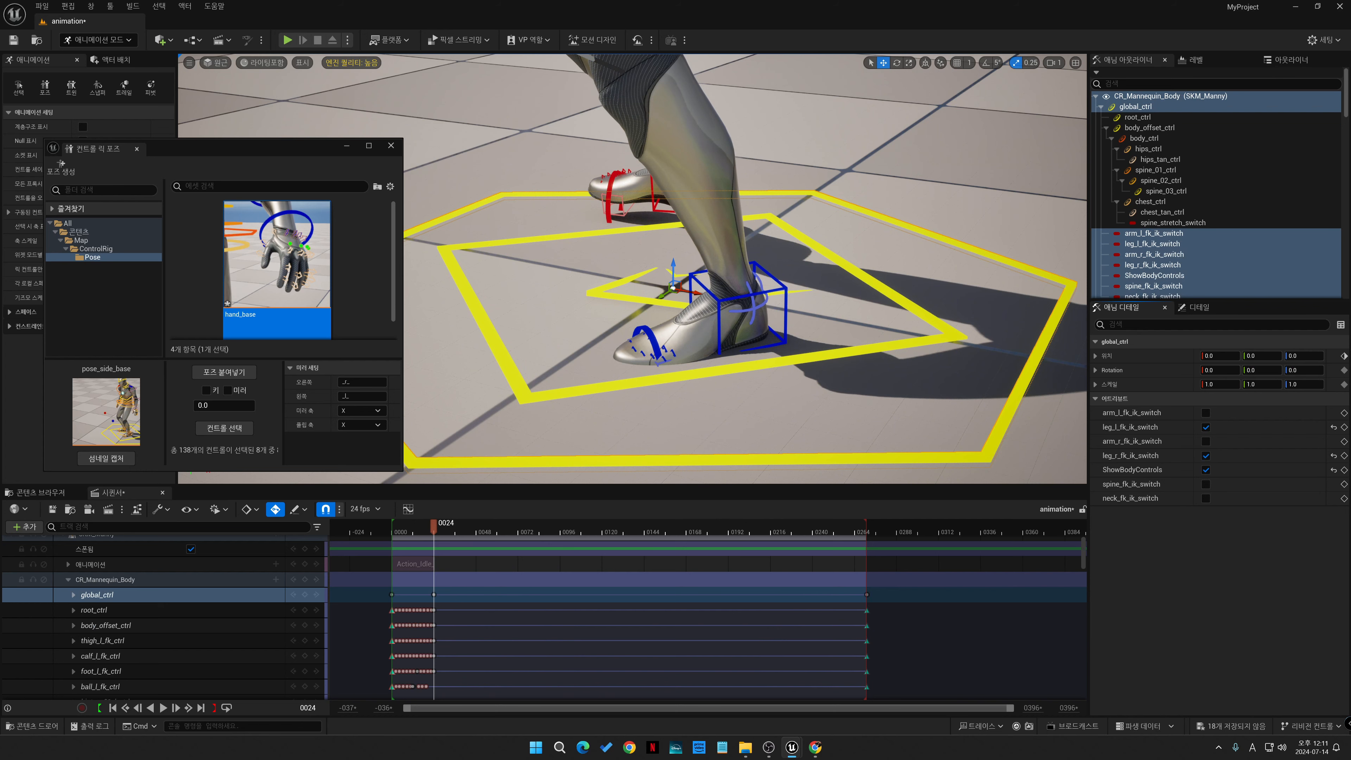
- Plant both feet on the floor by raising foot_l_ik_ctrl to about Z 0.36 and lowering foot_r_ik_ctrl to about Z 0.51
{"action": "left_click", "coordinate": [737, 268]}
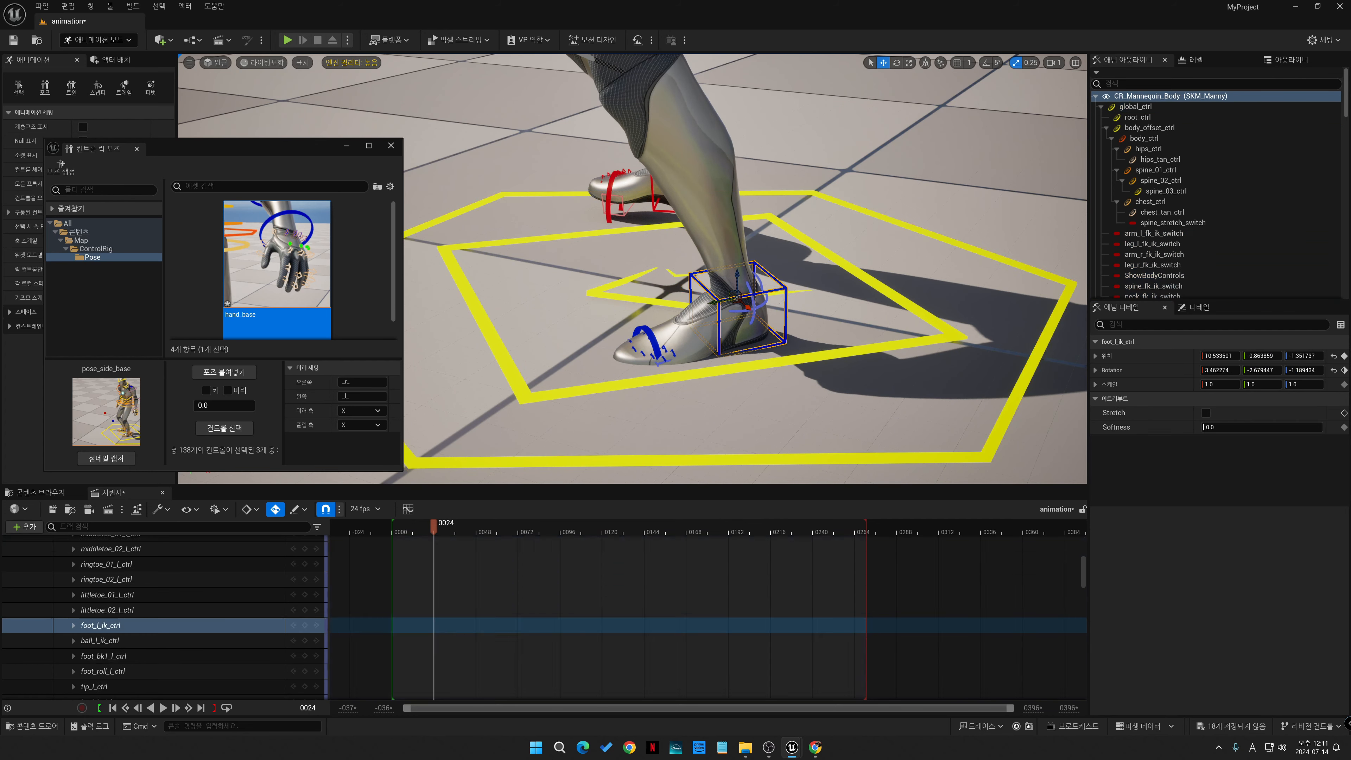
{"action": "left_click_drag", "start_coordinate": [738, 268], "coordinate": [738, 263]}
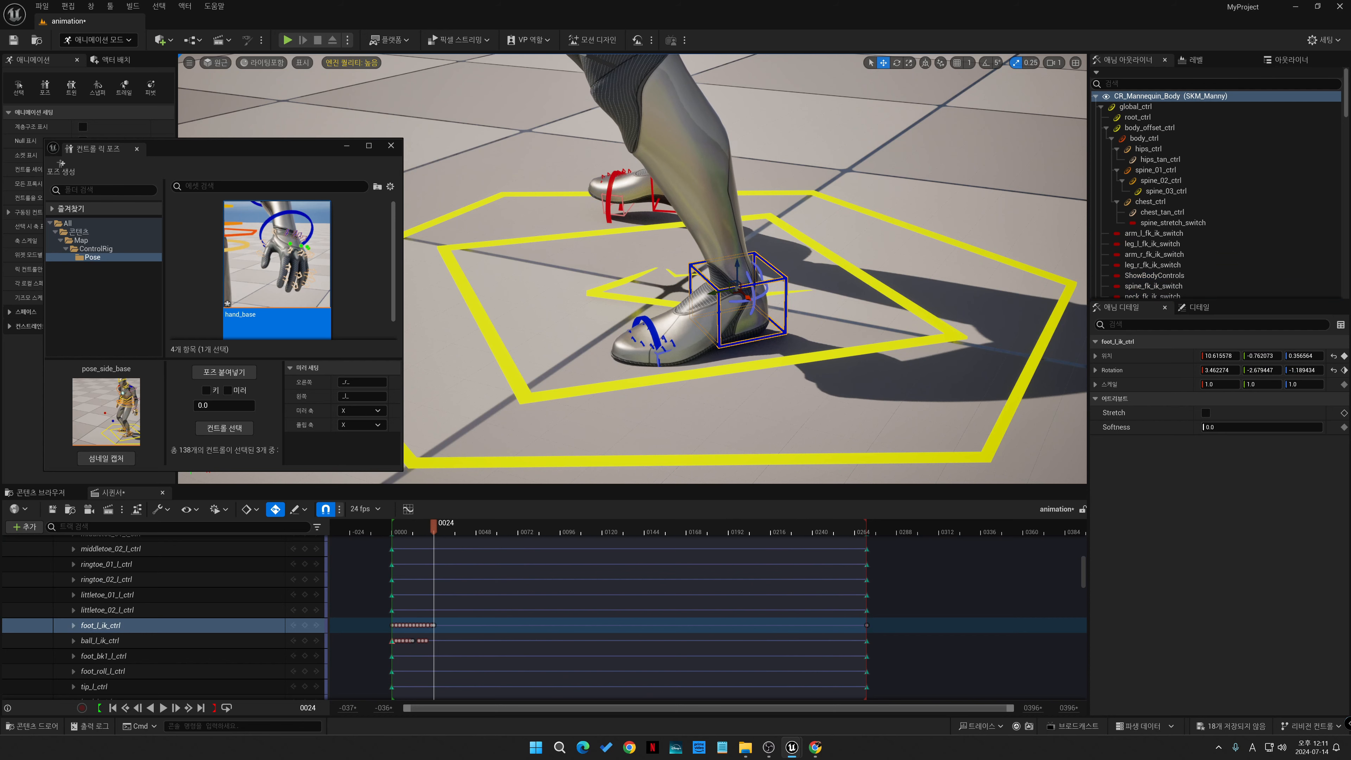
{"action": "left_click", "coordinate": [683, 176]}
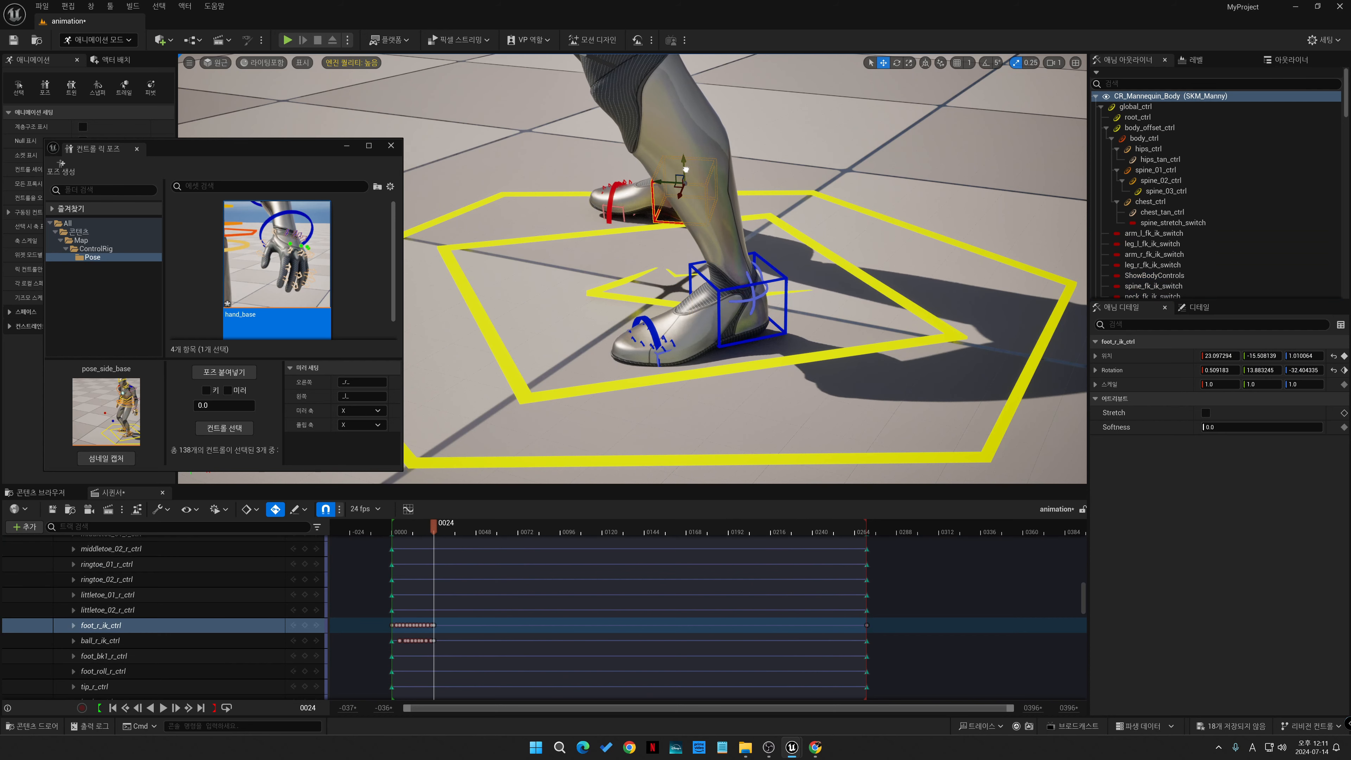
{"action": "left_click_drag", "start_coordinate": [686, 169], "coordinate": [686, 172]}
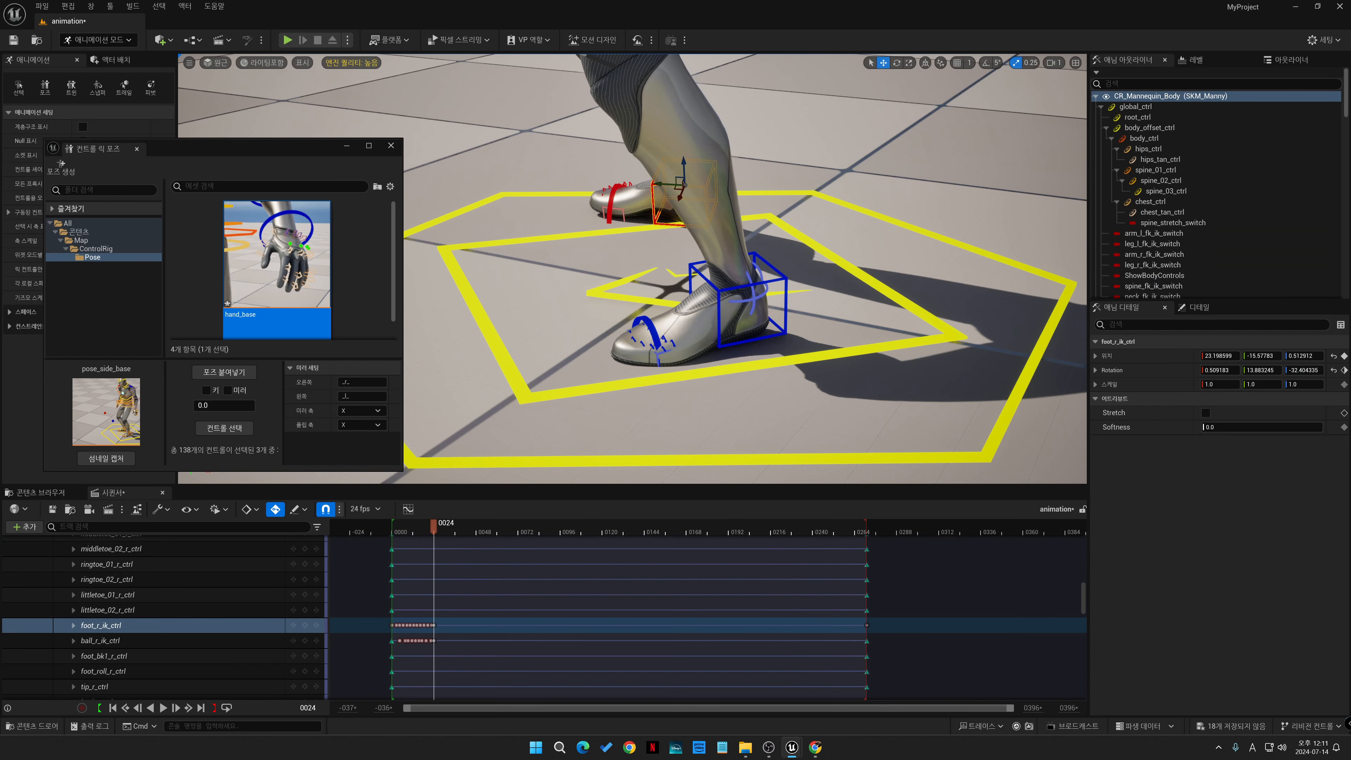
- Select all CR_Mannequin_Body controls and save their guard stance as a control rig pose asset named pose_side_fight_idle
{"action": "scroll", "coordinate": [632, 268], "scroll_direction": "down", "scroll_amount": 5}
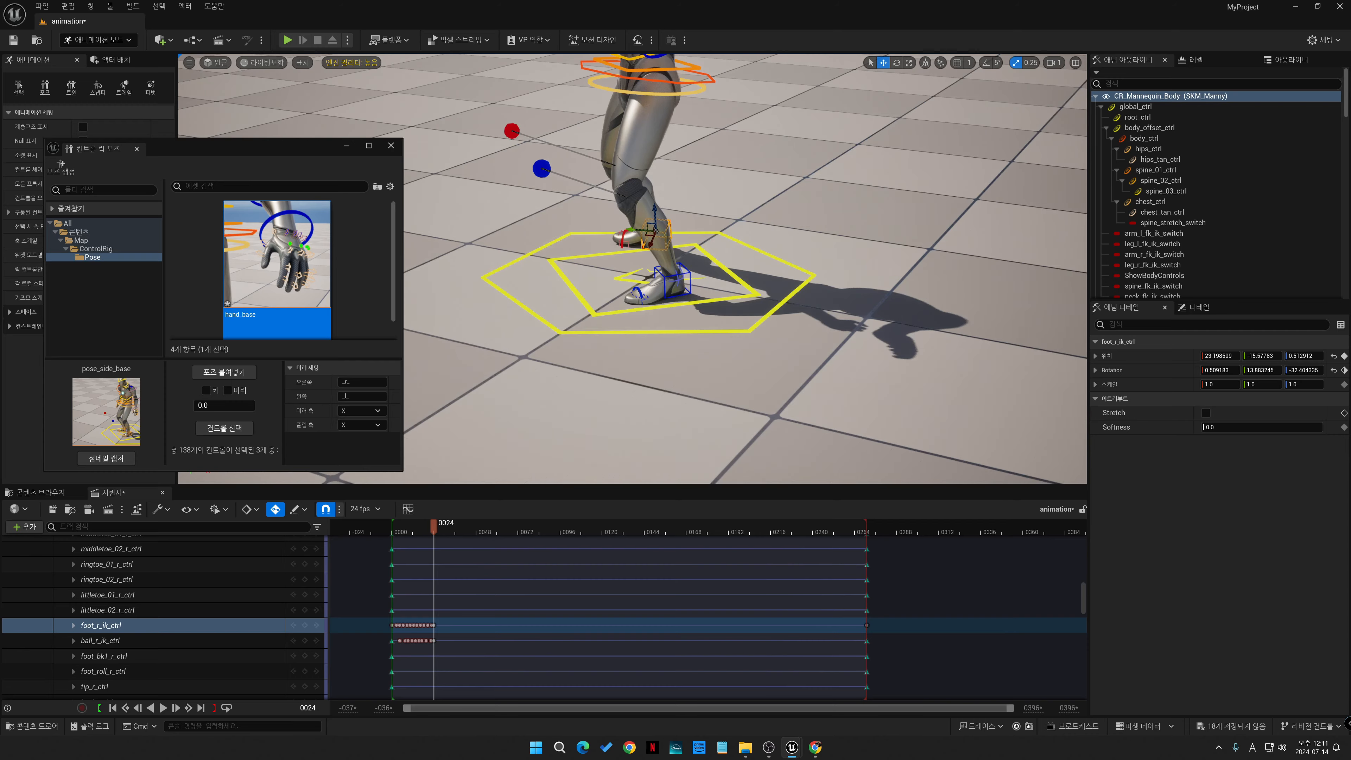
{"action": "left_click_drag", "start_coordinate": [633, 269], "coordinate": [611, 299], "text": "alt"}
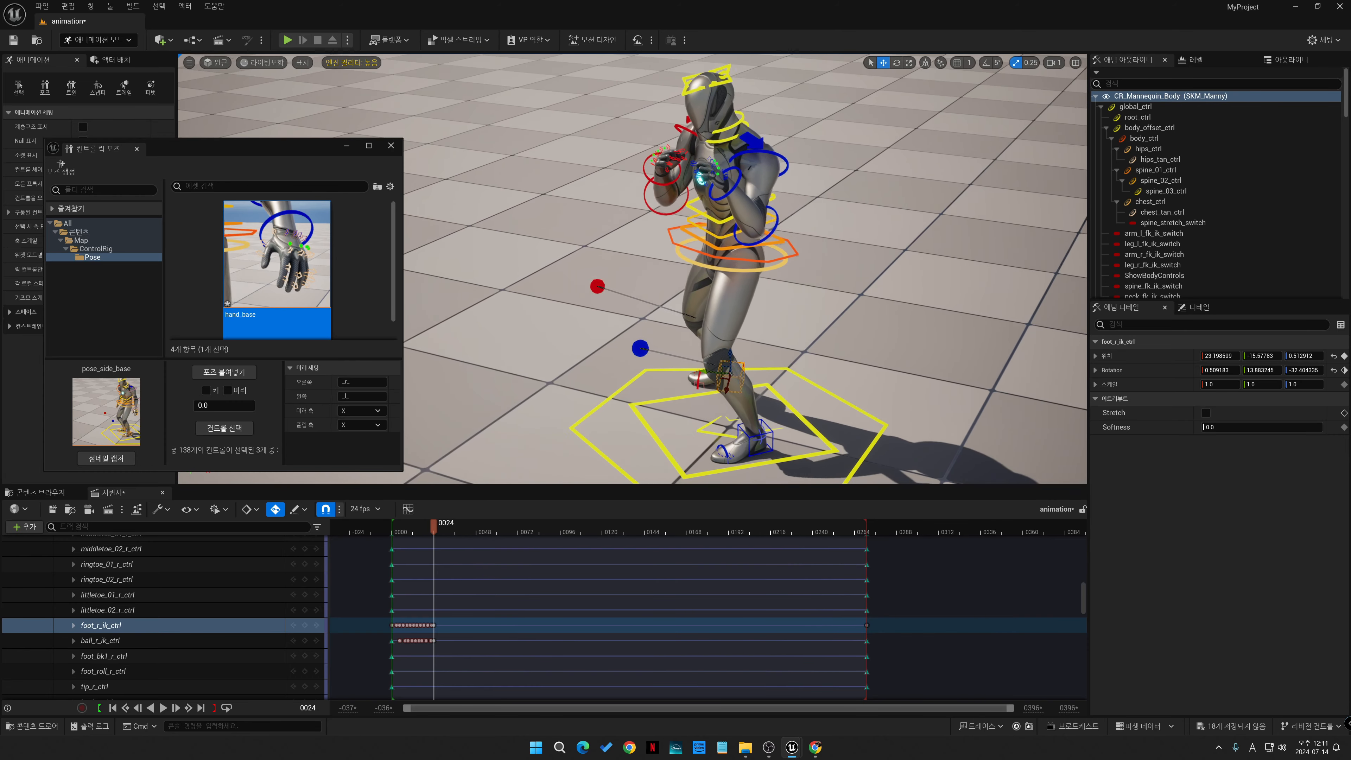
{"action": "mouse_move", "coordinate": [632, 269]}
{"action": "middle_mouse_down", "text": "alt"}
{"action": "mouse_move", "coordinate": [661, 241]}
{"action": "mouse_move", "coordinate": [623, 300]}
{"action": "mouse_move", "coordinate": [648, 254]}
{"action": "middle_mouse_up", "text": "alt"}
{"action": "scroll", "coordinate": [633, 269], "scroll_direction": "down", "scroll_amount": 2}
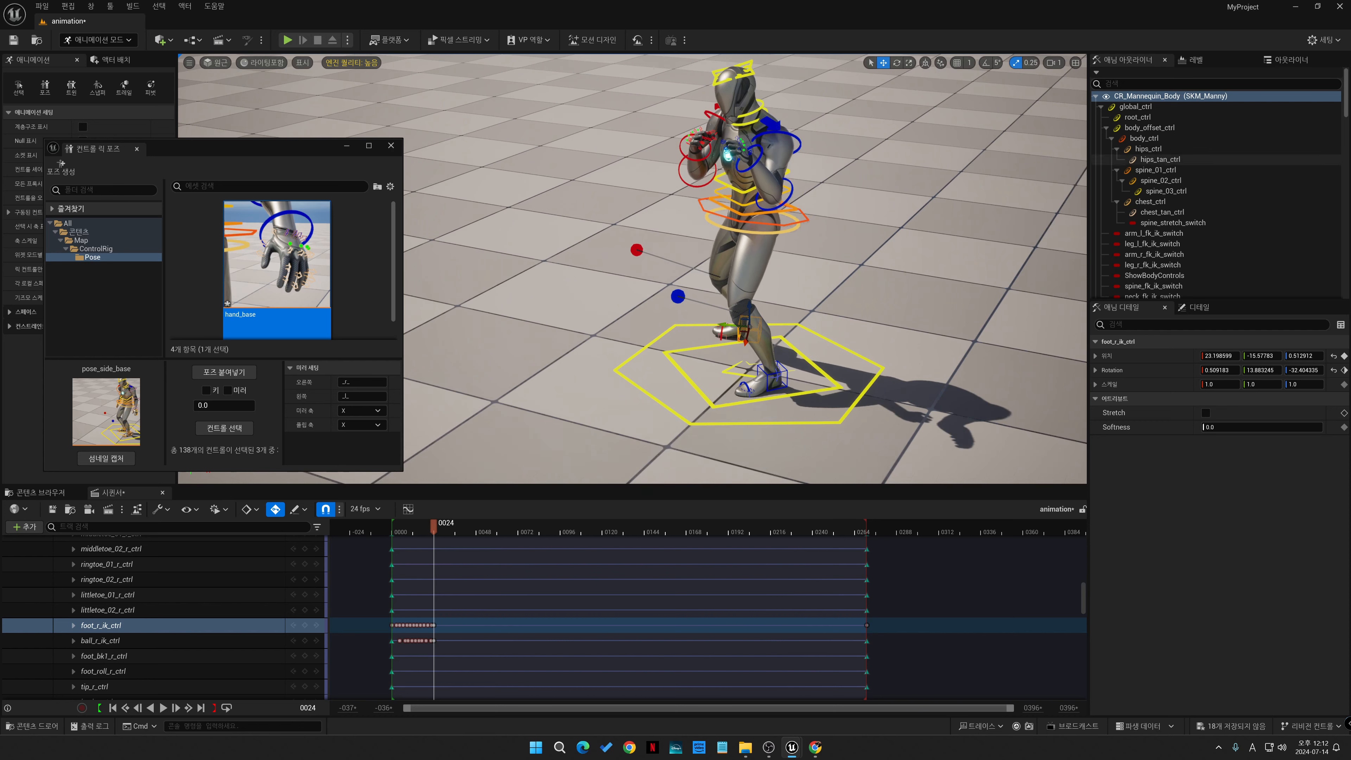
{"action": "left_click", "coordinate": [1160, 180]}
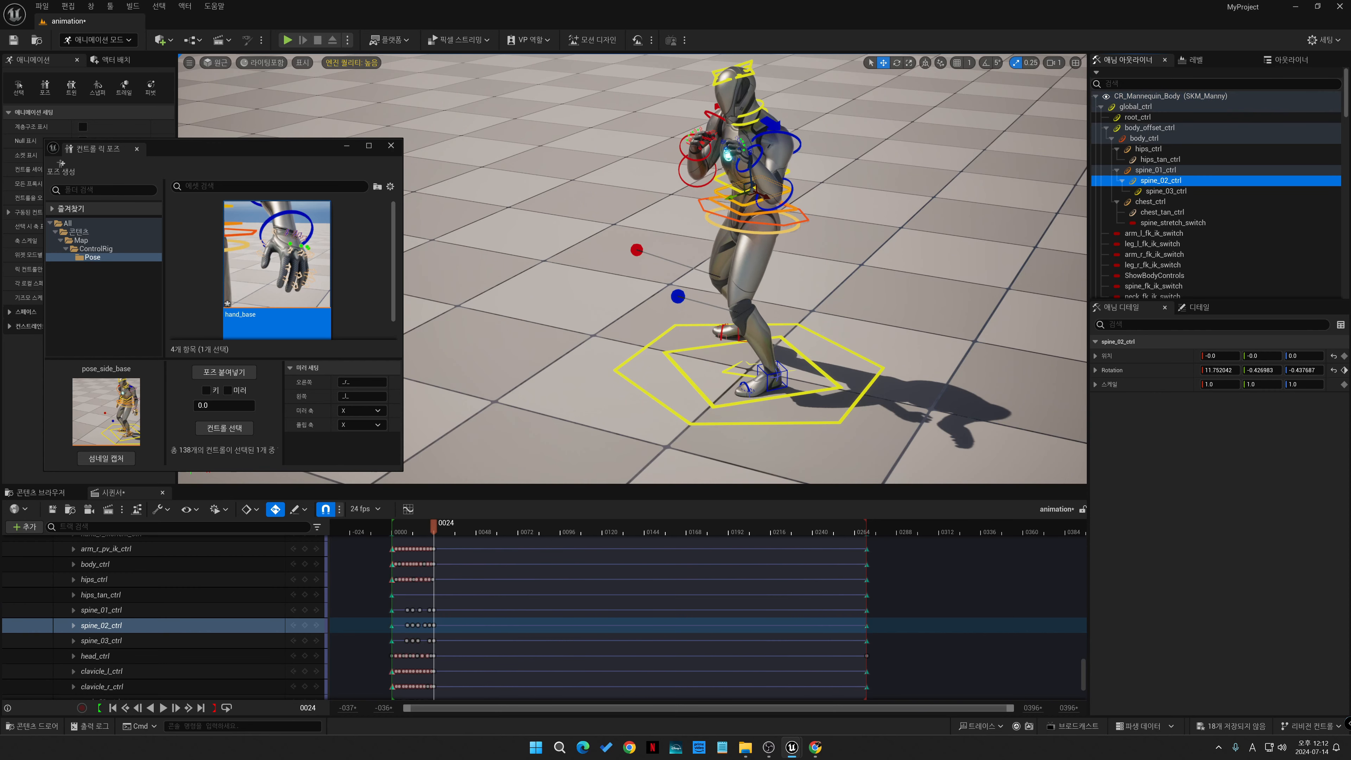
{"action": "key", "text": "ctrl+a"}
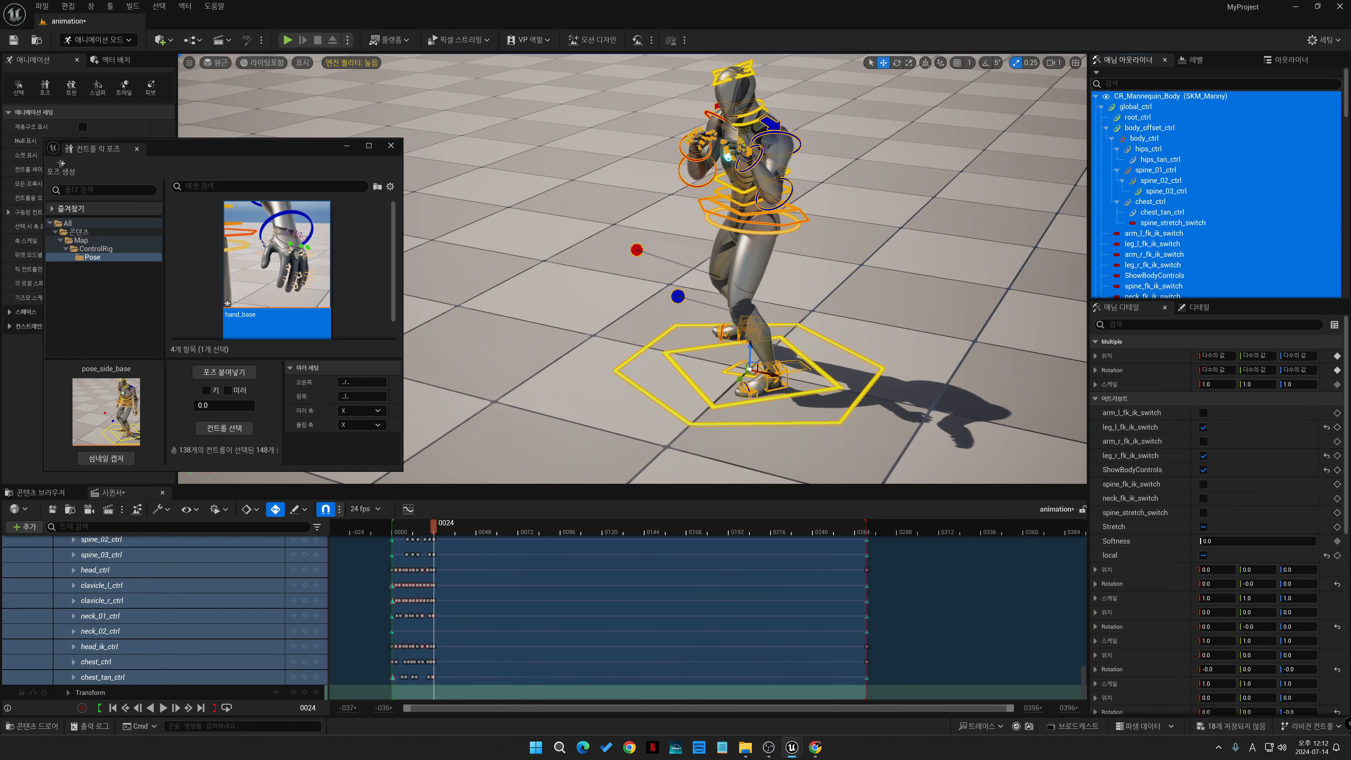
{"action": "left_click", "coordinate": [61, 166]}
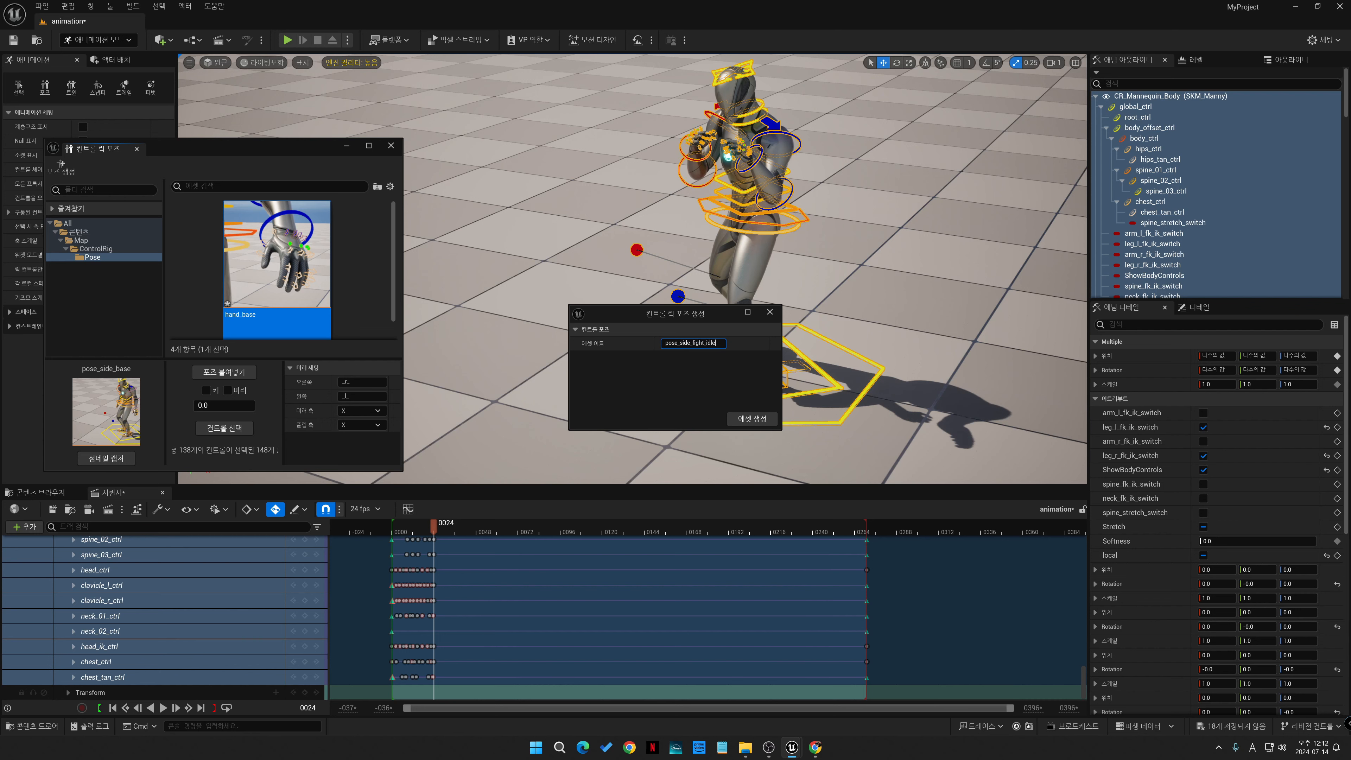
{"action": "left_click", "coordinate": [752, 418]}
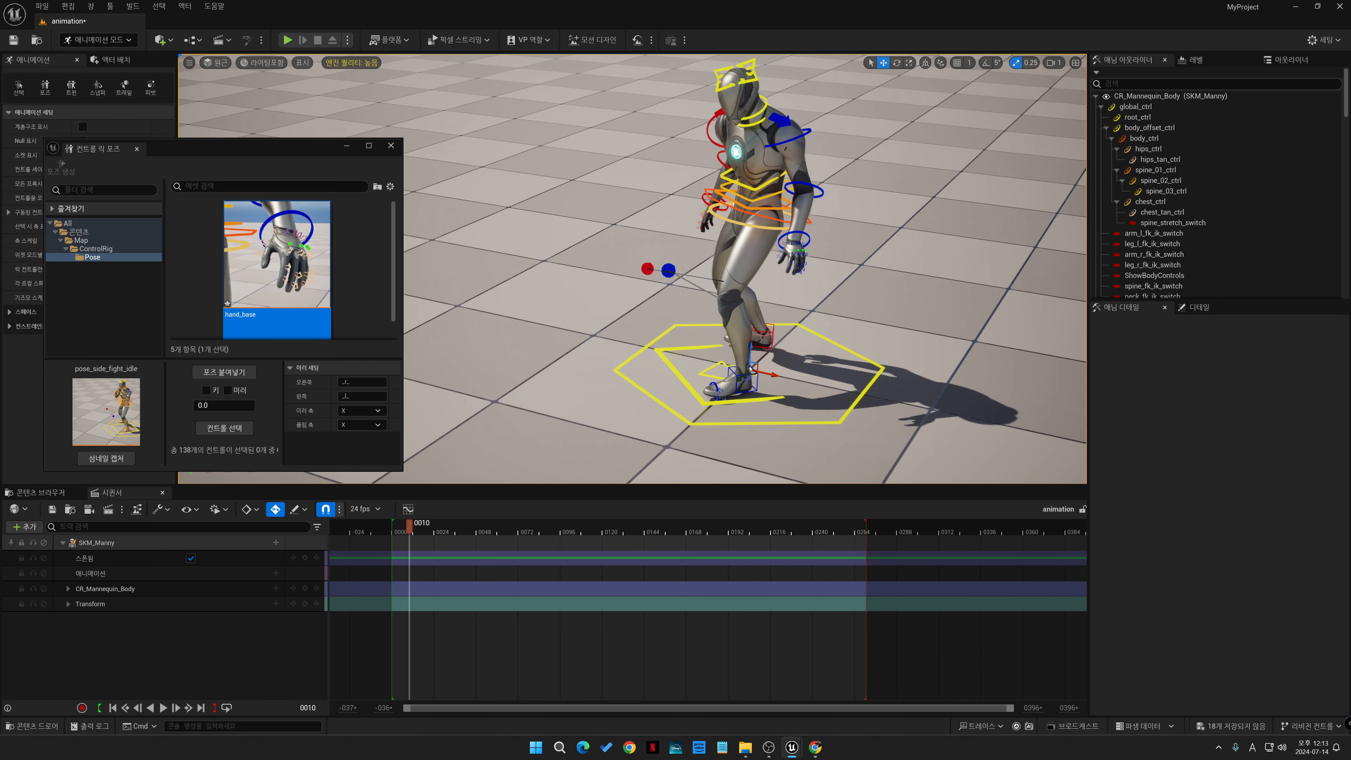
- Select the controls stored in the pose_side_fight_idle asset and paste that pose onto the mannequin at frame 10
{"action": "left_click_drag", "start_coordinate": [393, 282], "coordinate": [393, 362]}
{"action": "left_click", "coordinate": [393, 367]}
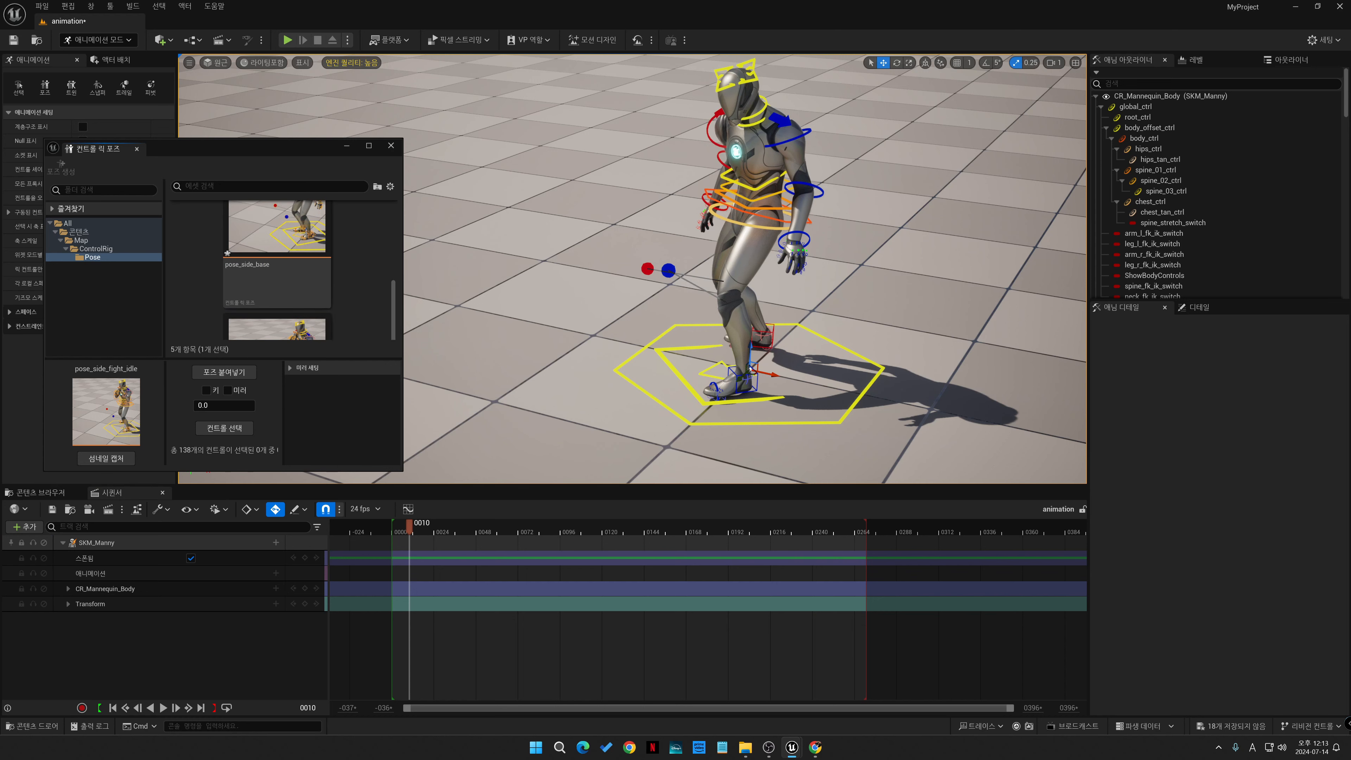
{"action": "left_click_drag", "start_coordinate": [393, 306], "coordinate": [394, 332]}
{"action": "left_click", "coordinate": [296, 245]}
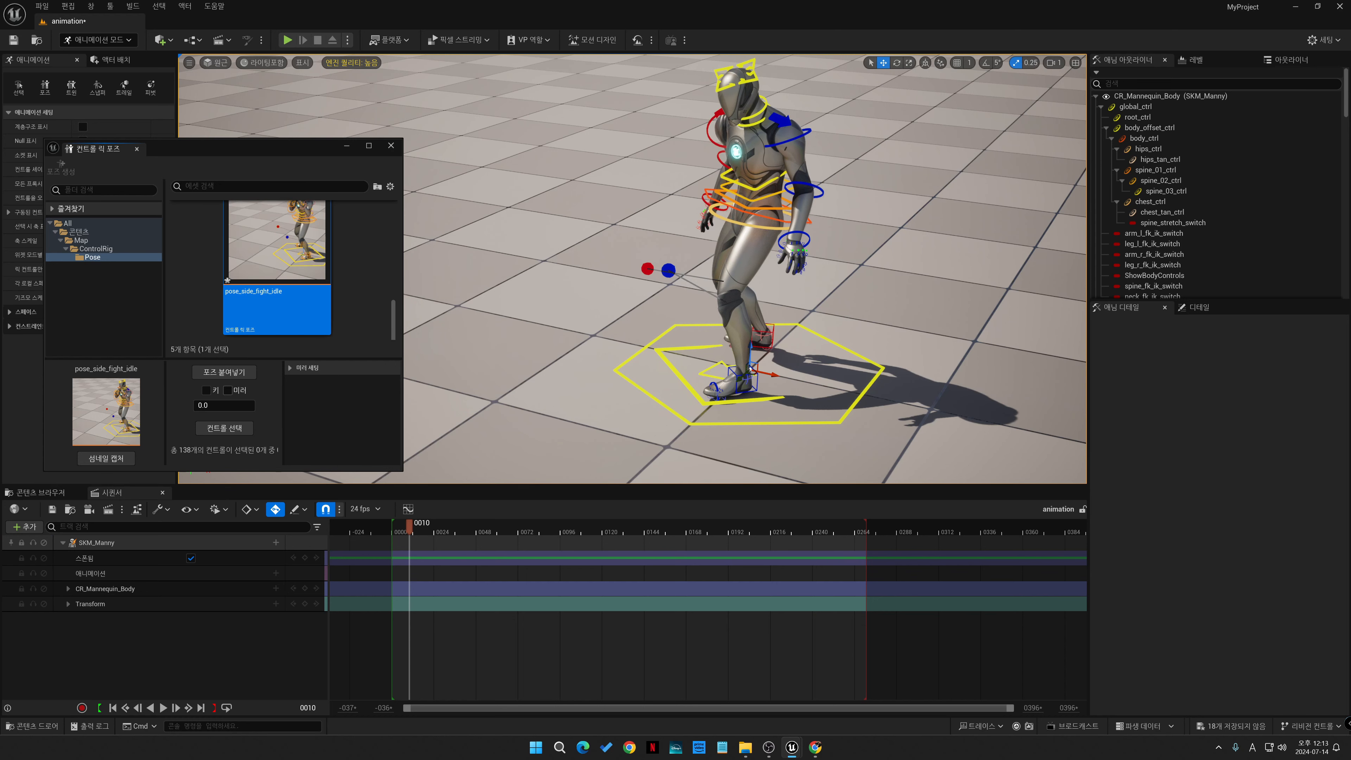
{"action": "left_click", "coordinate": [224, 428]}
{"action": "left_click", "coordinate": [224, 372]}
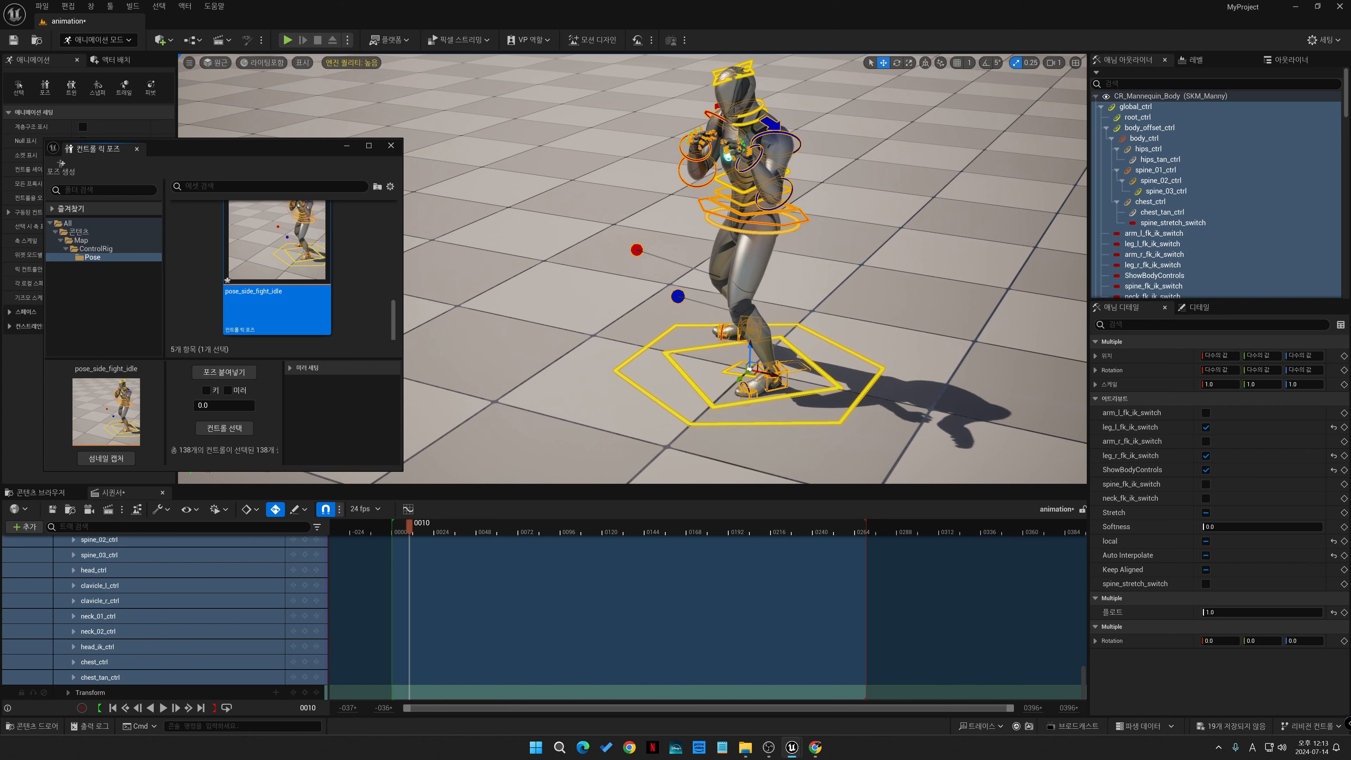
- Paste the pose_side_base pose asset onto the selected mannequin controls
{"action": "scroll", "coordinate": [309, 296], "scroll_direction": "up", "scroll_amount": 3}
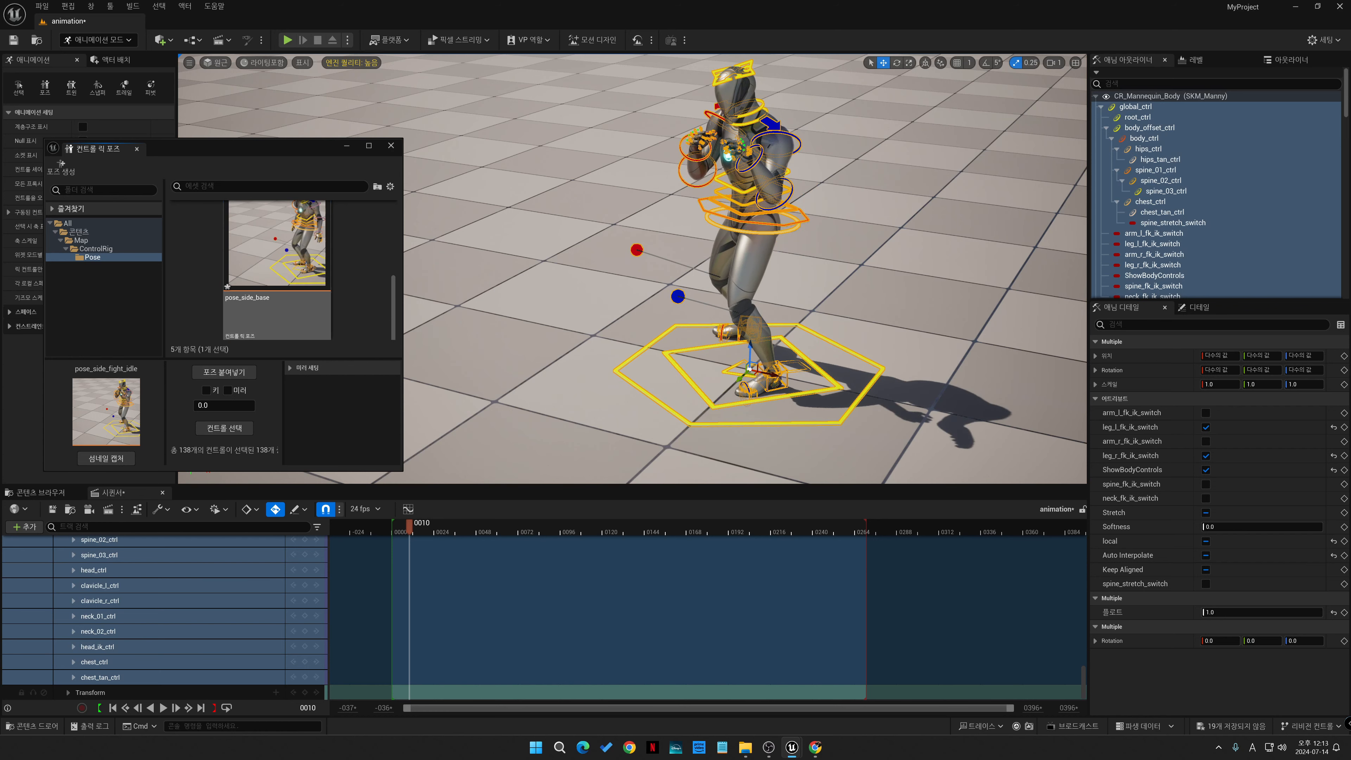
{"action": "left_click", "coordinate": [286, 244]}
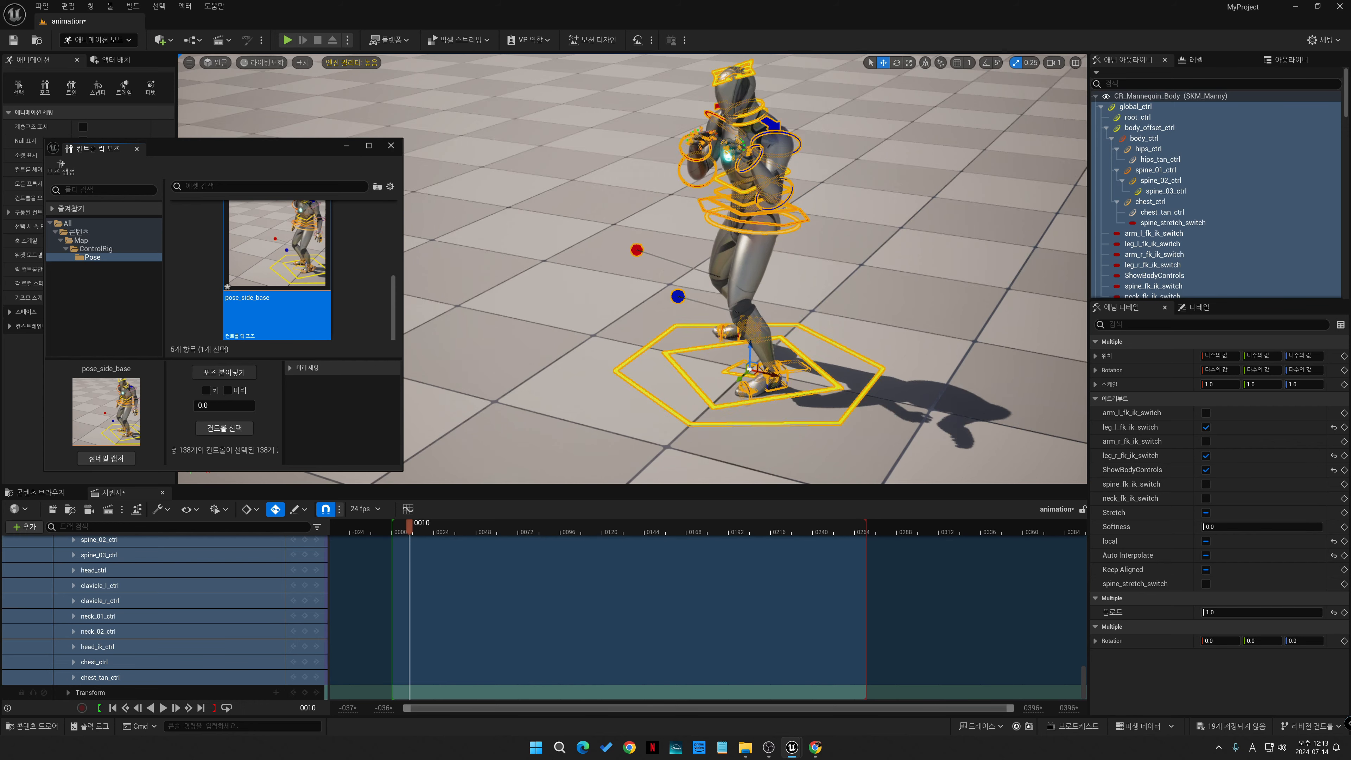
{"action": "left_click", "coordinate": [224, 372]}
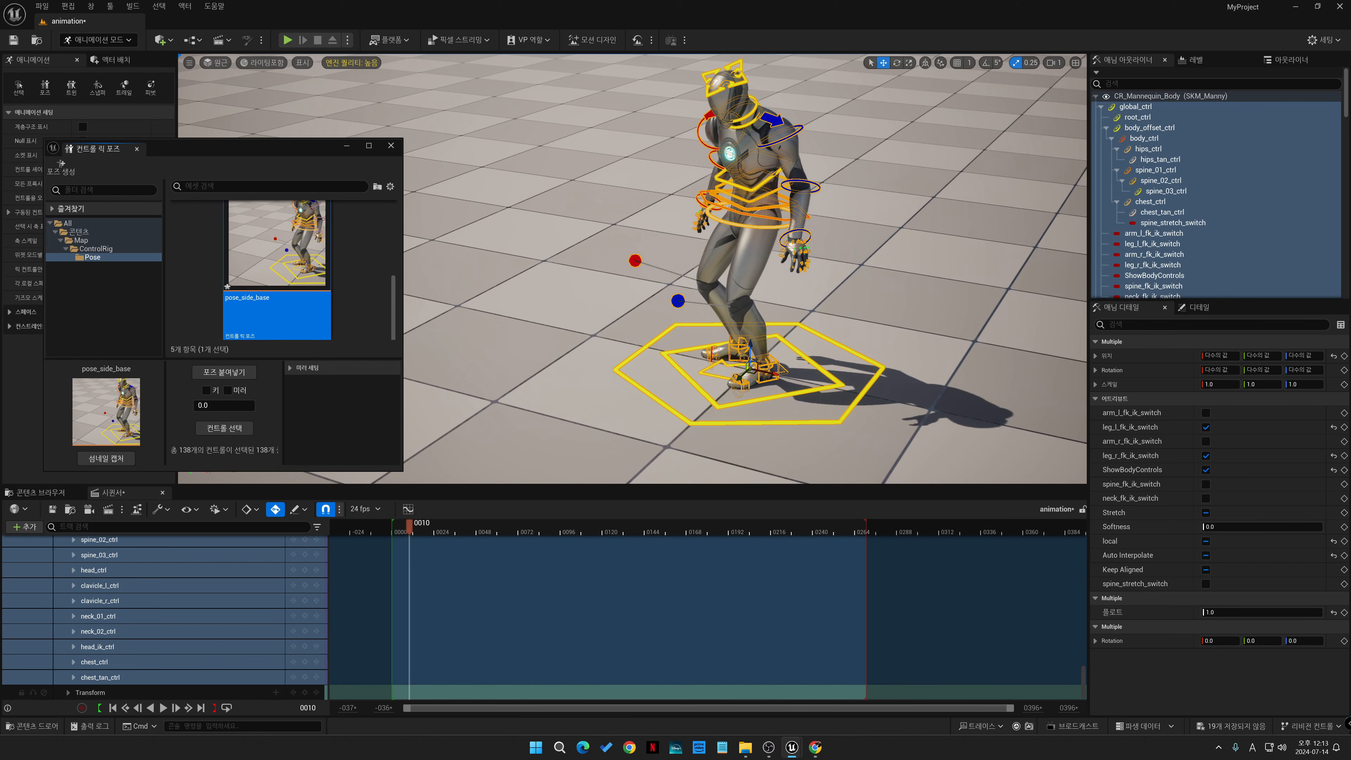
- Select the controls stored in the hand_base pose asset and paste that pose onto the mannequin
{"action": "right_click_drag", "start_coordinate": [691, 269], "coordinate": [864, 258]}
{"action": "key", "text": "a"}
{"action": "key", "text": "w"}
{"action": "key", "text": "w"}
{"action": "key", "text": "d"}
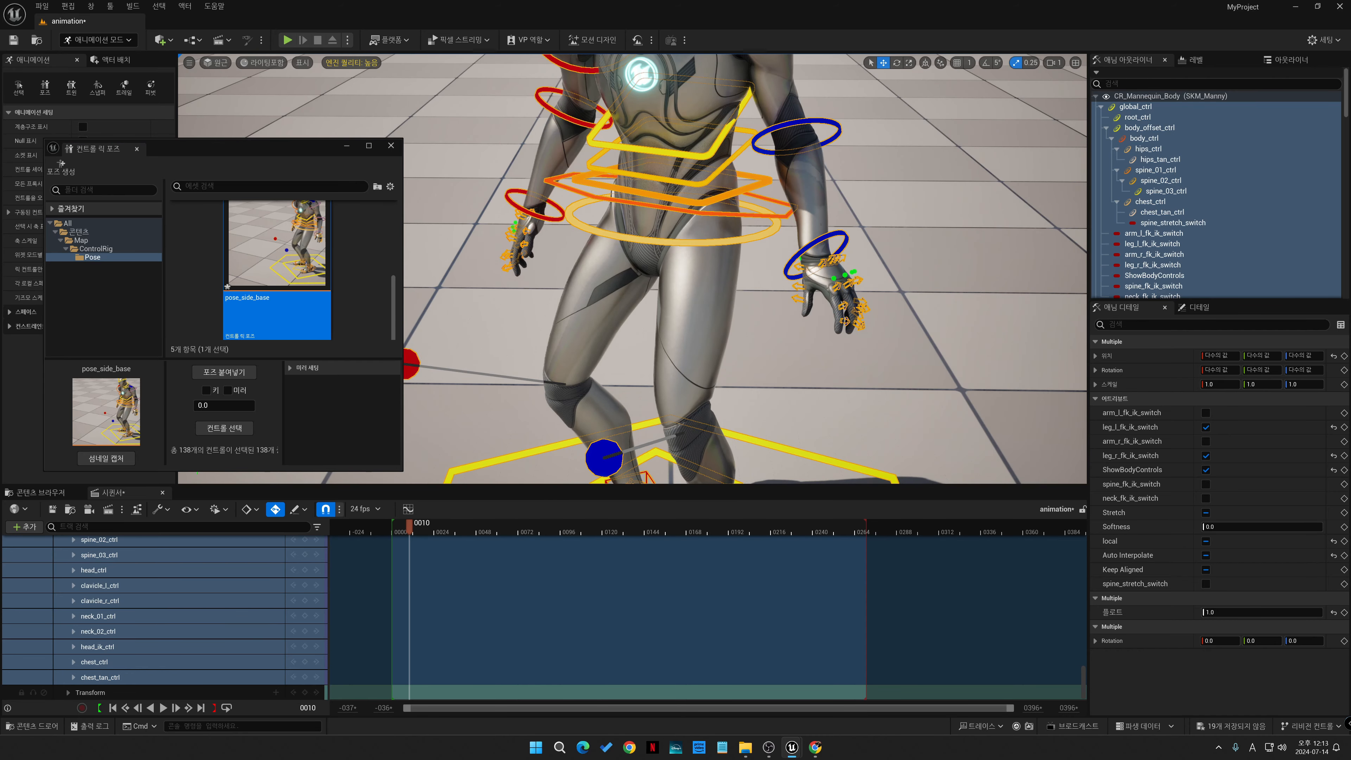
{"action": "left_click", "coordinate": [360, 314]}
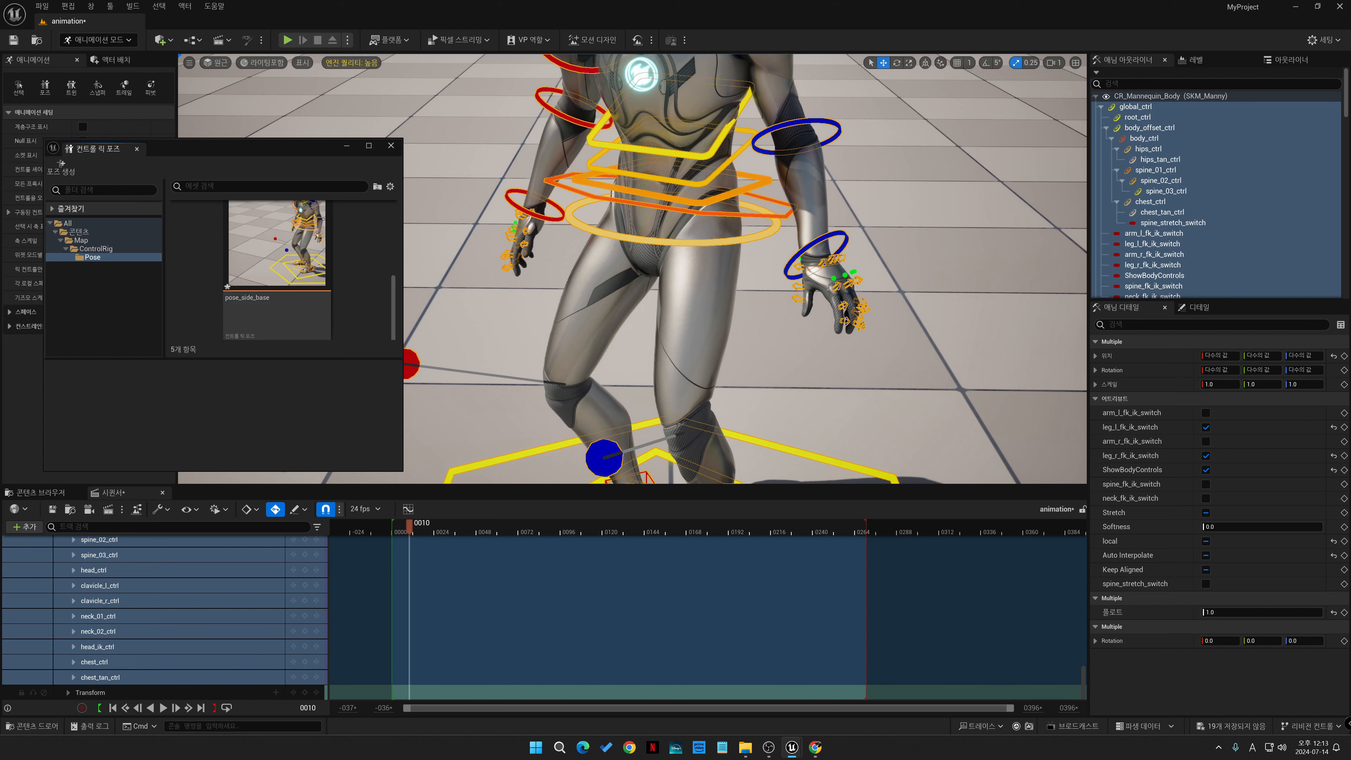
{"action": "scroll", "coordinate": [282, 269], "scroll_direction": "up", "scroll_amount": 5}
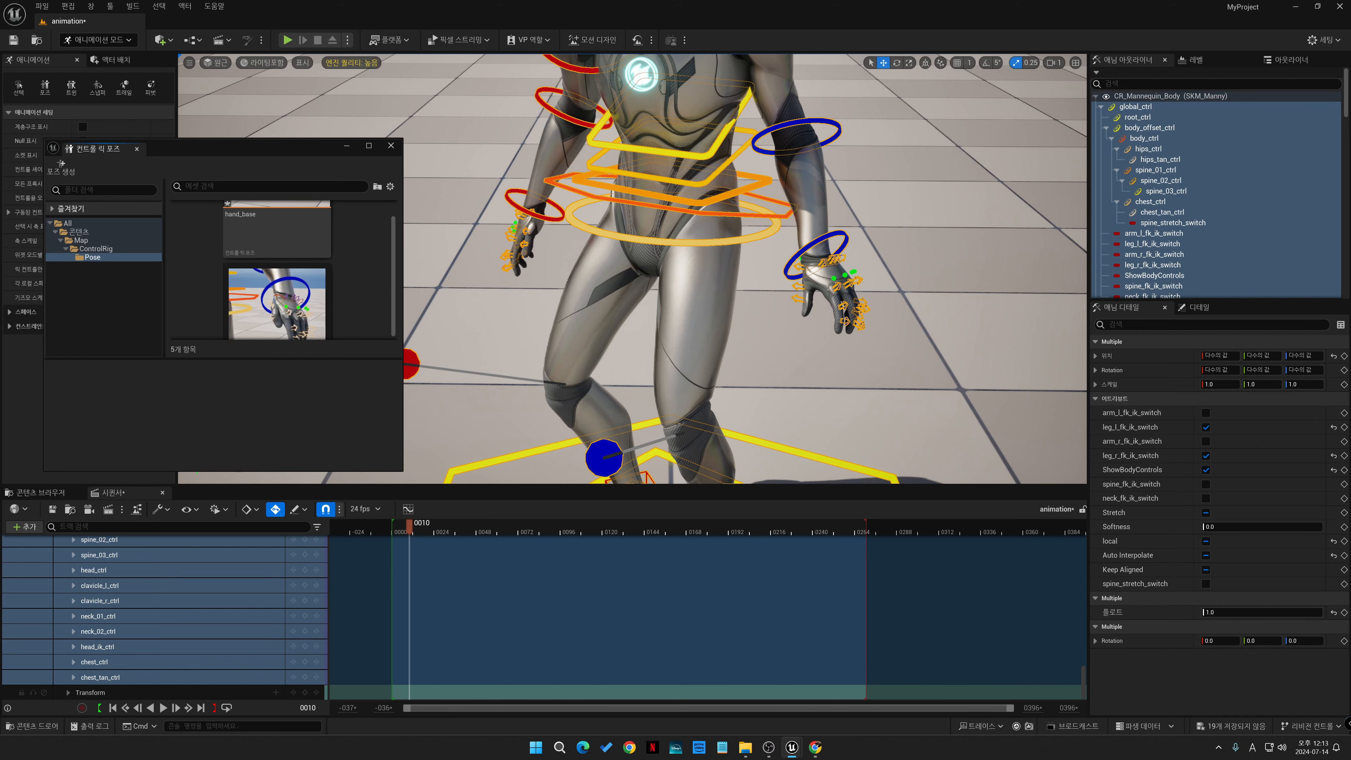
{"action": "scroll", "coordinate": [282, 269], "scroll_direction": "up", "scroll_amount": 2}
{"action": "left_click", "coordinate": [277, 277]}
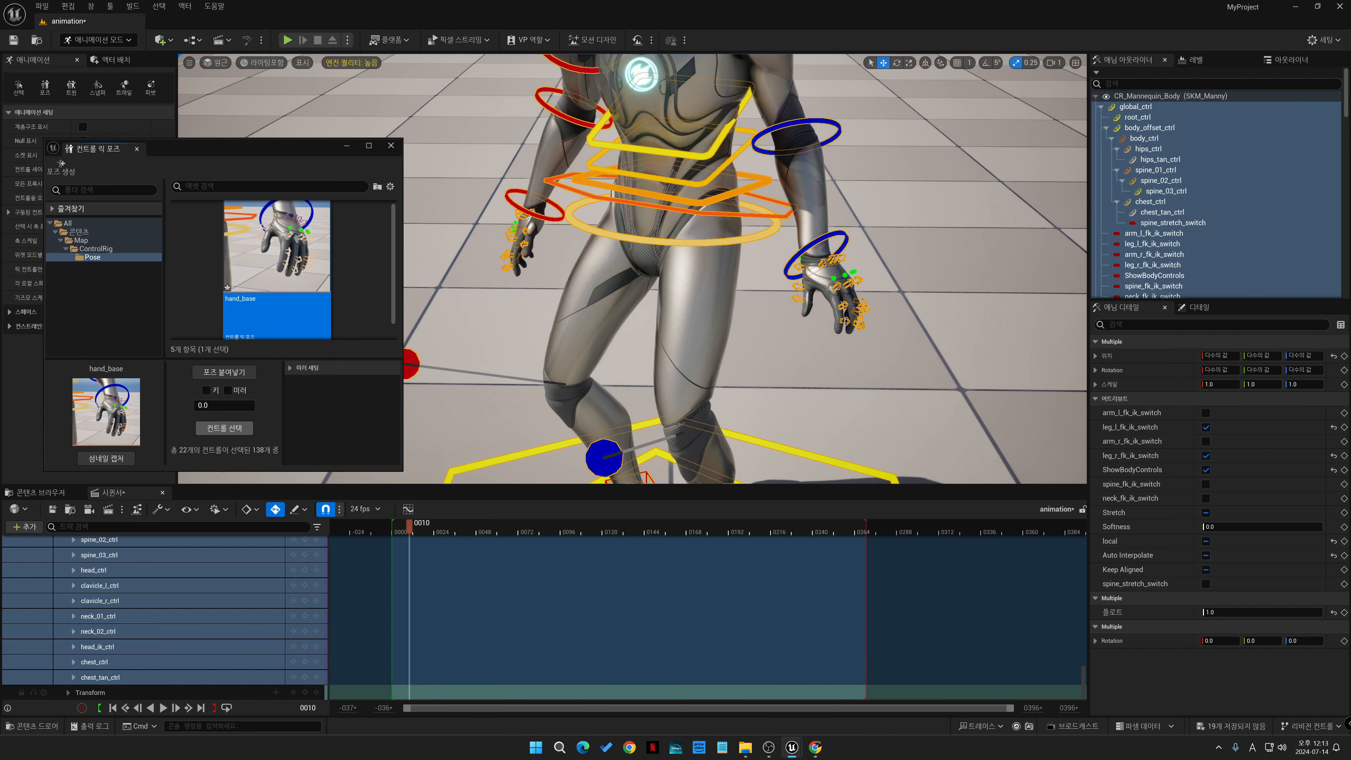
{"action": "left_click", "coordinate": [224, 428]}
{"action": "left_click", "coordinate": [225, 372]}
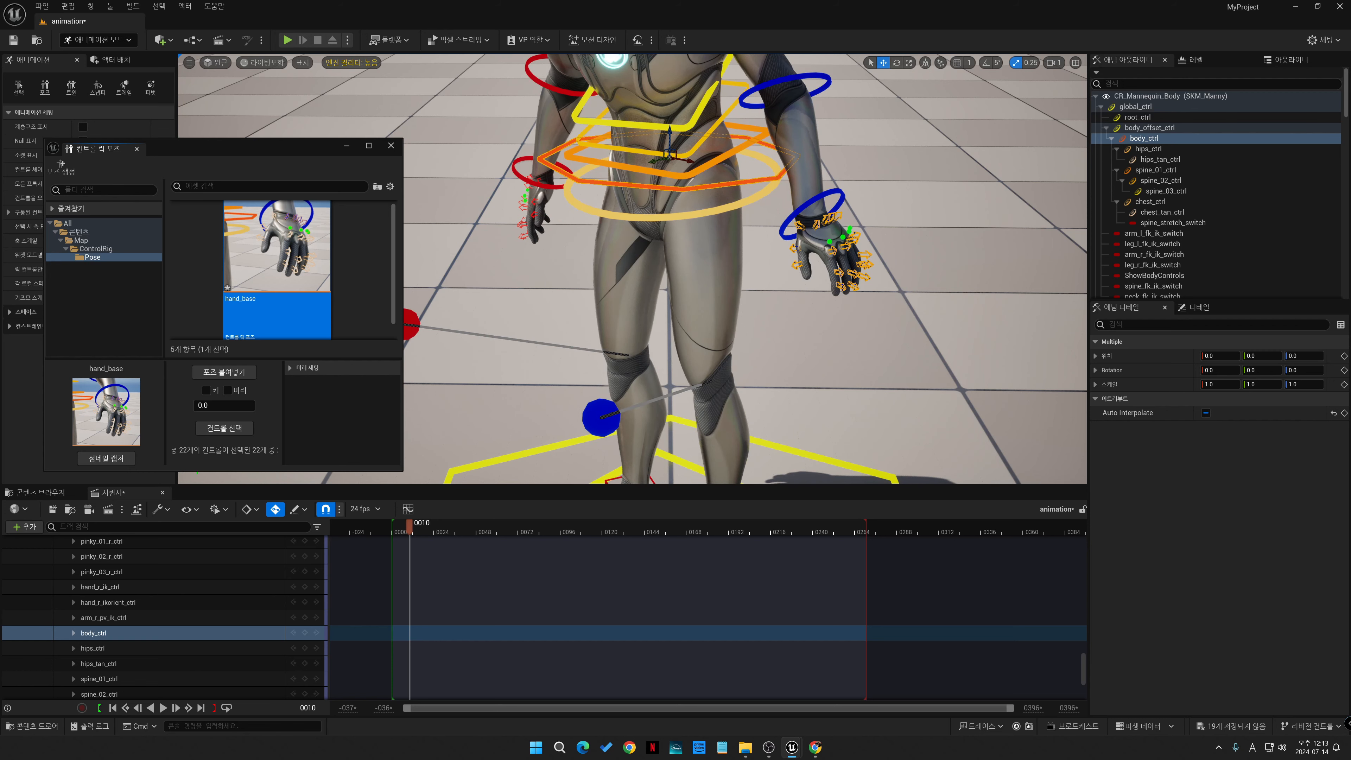
{"action": "scroll", "coordinate": [632, 269], "scroll_direction": "down", "scroll_amount": 5}
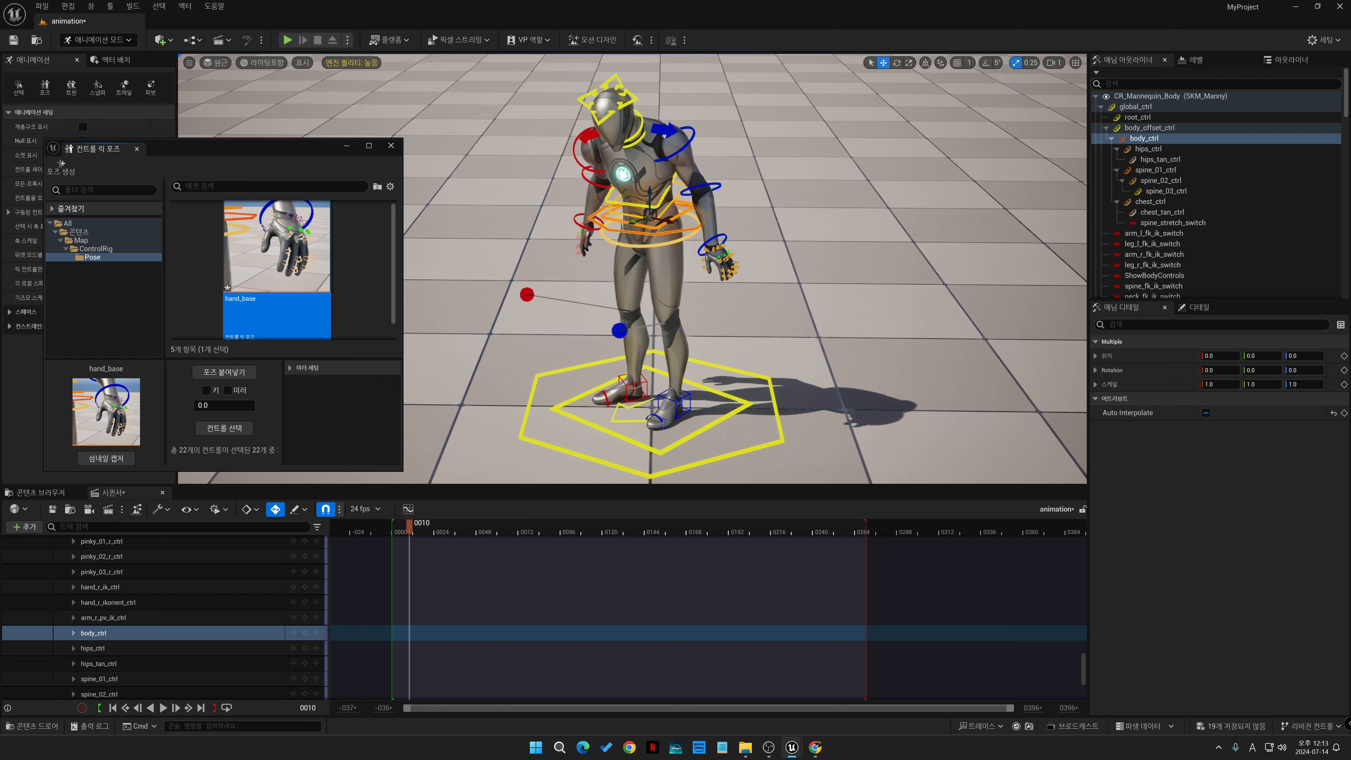
- Select the controls stored in the pose_side_base asset and paste that pose back onto the mannequin
{"action": "scroll", "coordinate": [282, 261], "scroll_direction": "up", "scroll_amount": 1}
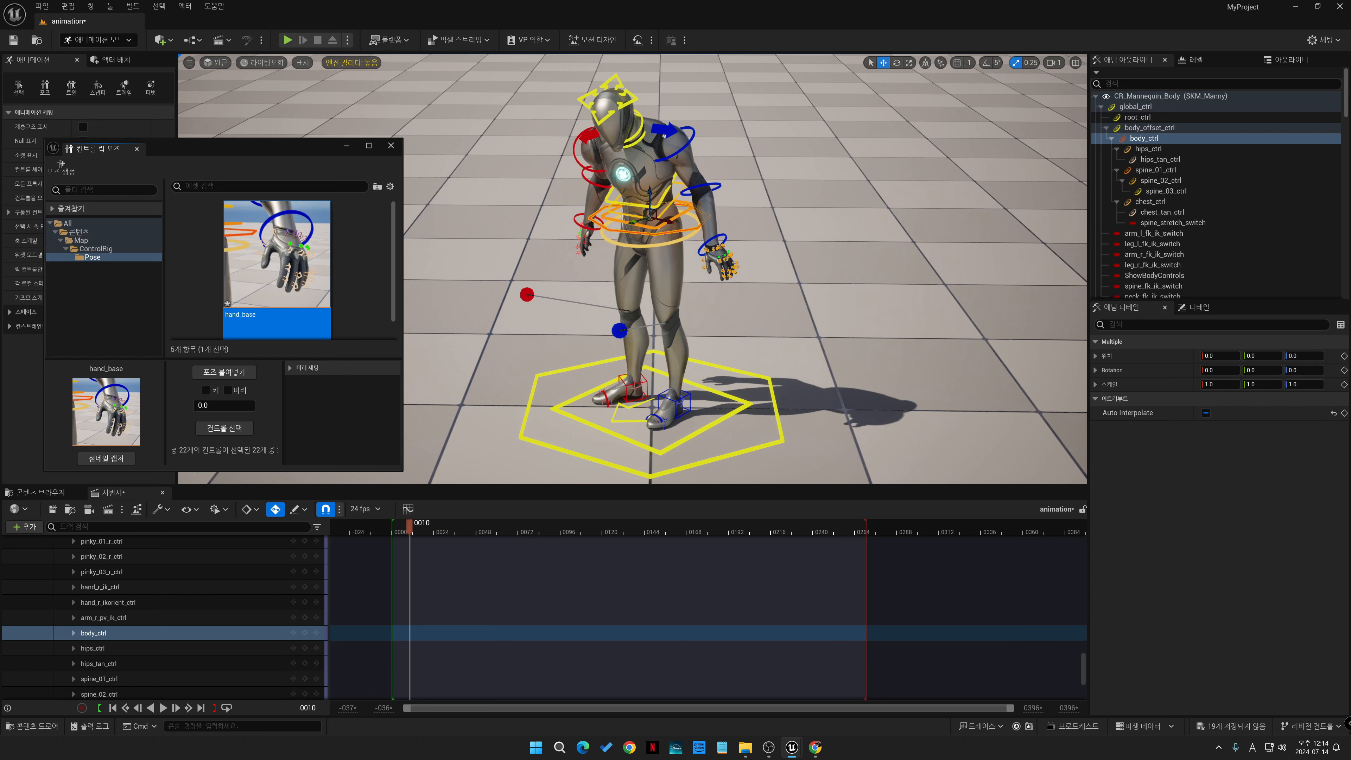
{"action": "left_click_drag", "start_coordinate": [394, 255], "coordinate": [393, 315]}
{"action": "scroll", "coordinate": [290, 314], "scroll_direction": "up", "scroll_amount": 8}
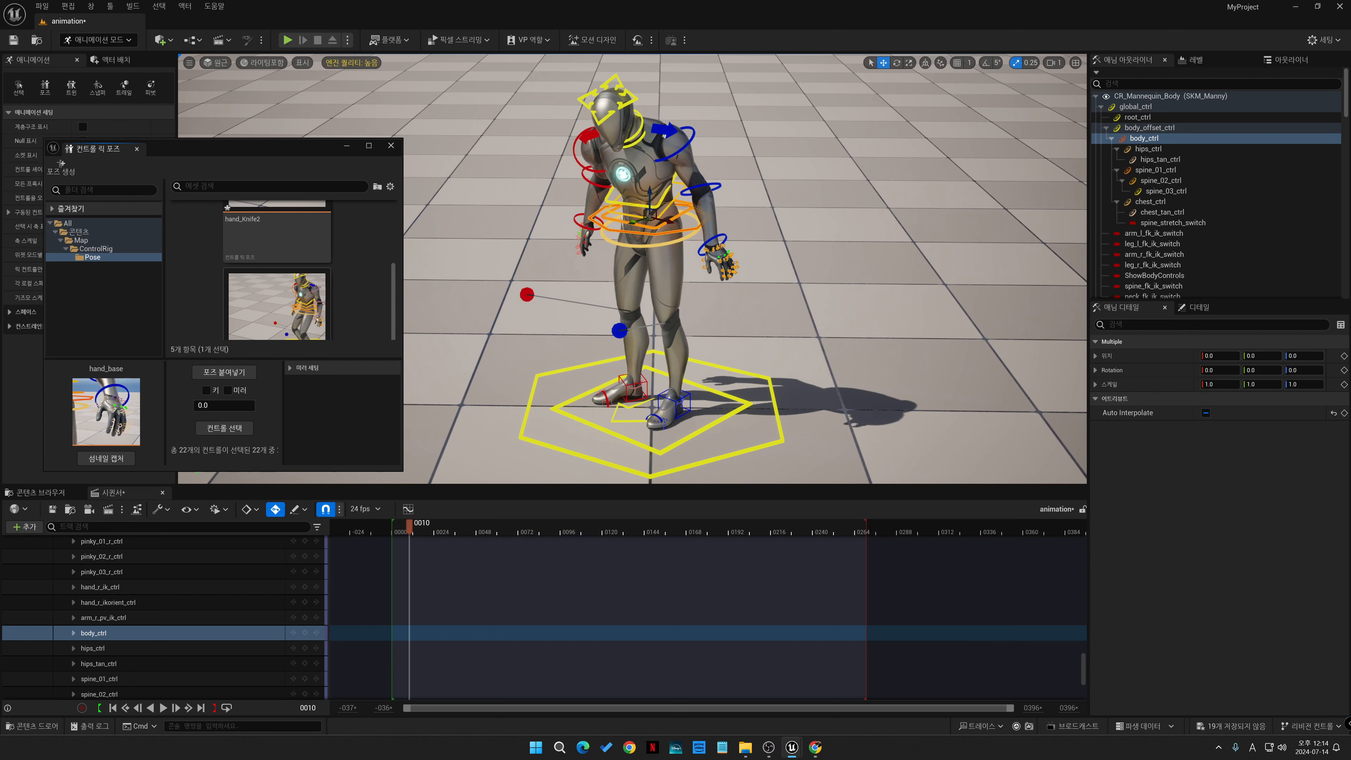
{"action": "left_click", "coordinate": [291, 326]}
{"action": "left_click", "coordinate": [223, 428]}
{"action": "left_click", "coordinate": [224, 372]}
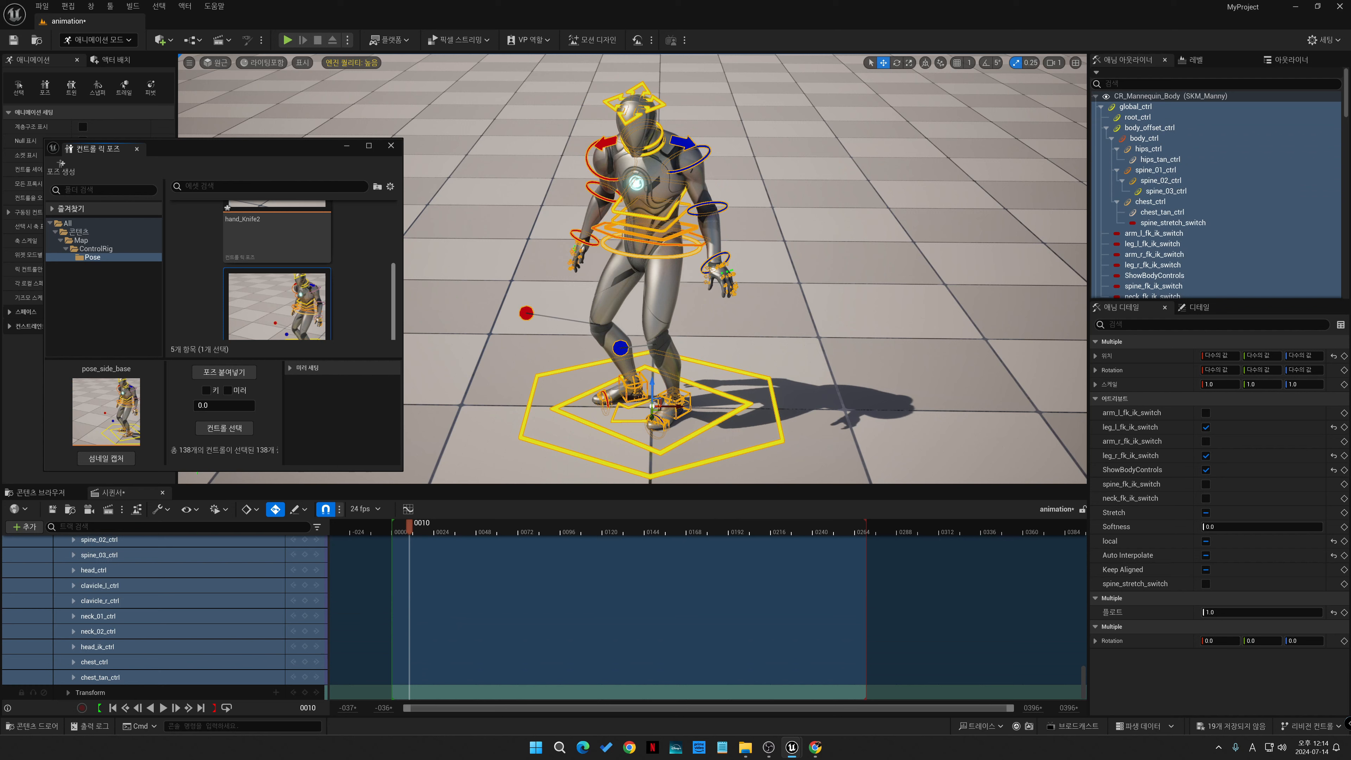
- Select the hand_base asset's controls, remove body_ctrl from the selection, and paste the pose onto the remaining hand controls
{"action": "left_click_drag", "start_coordinate": [394, 309], "coordinate": [393, 245]}
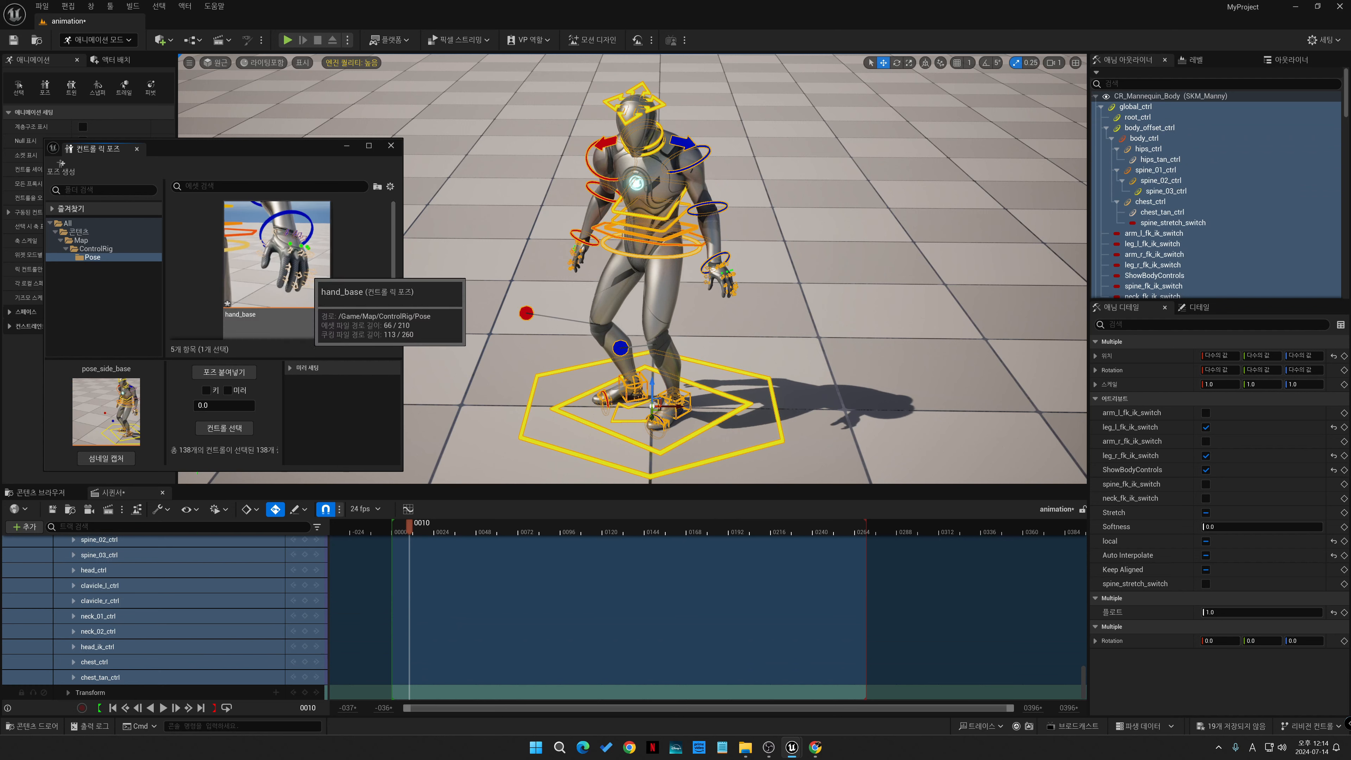
{"action": "left_click", "coordinate": [311, 274]}
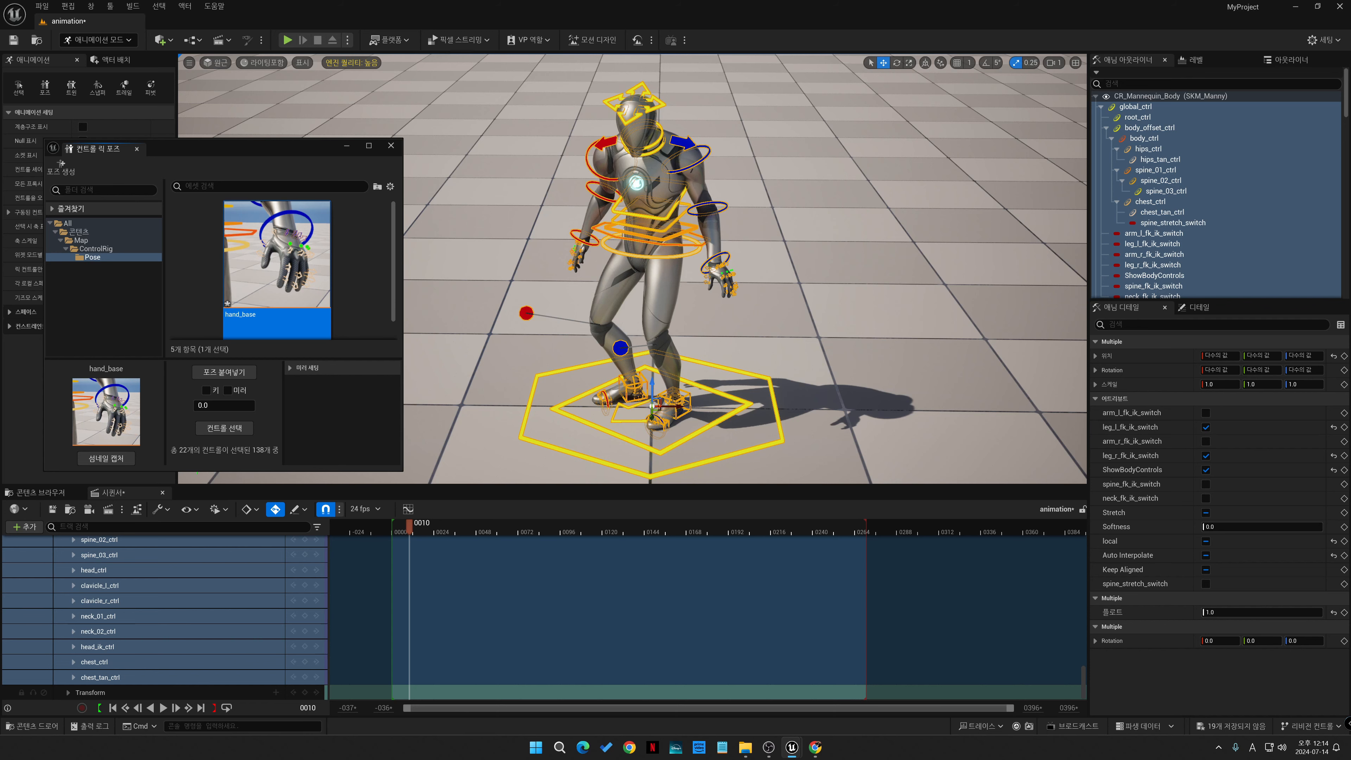
{"action": "left_click", "coordinate": [224, 428]}
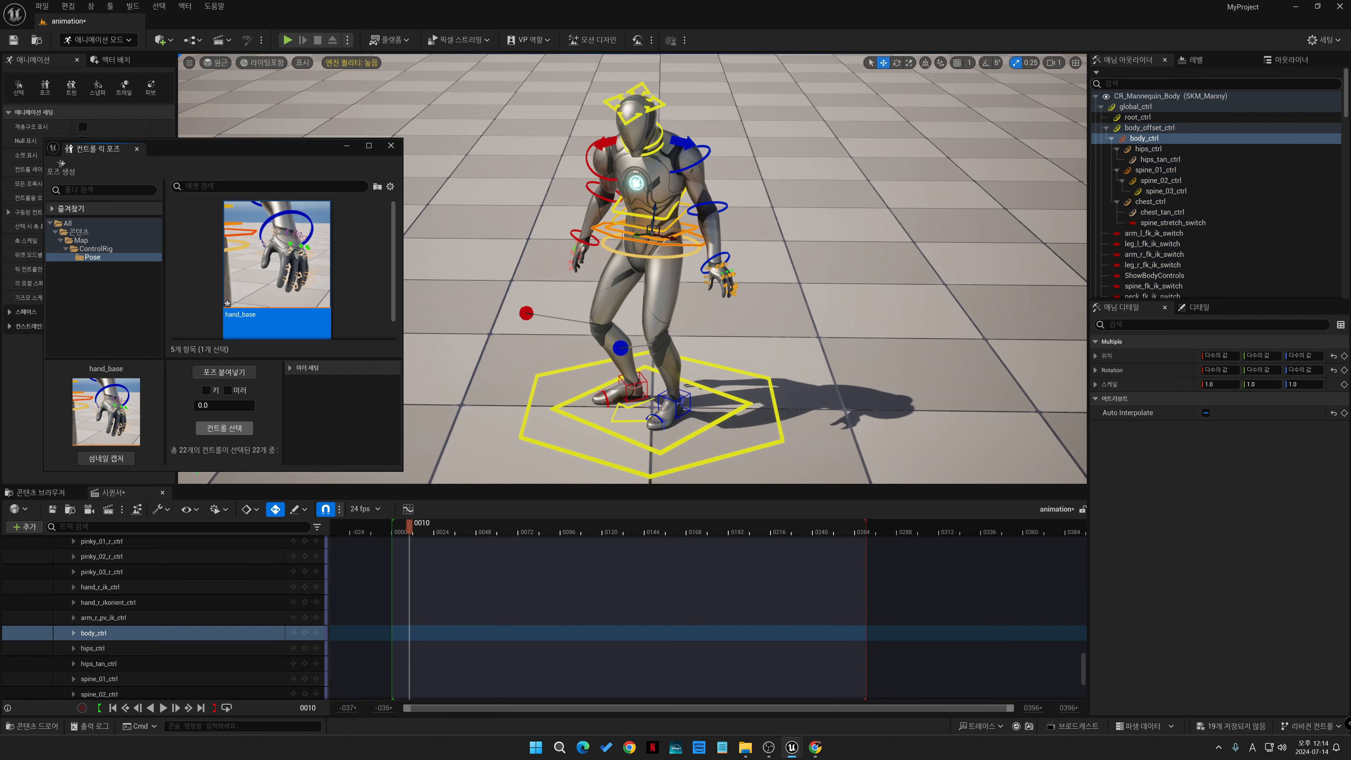
{"action": "key", "text": "f"}
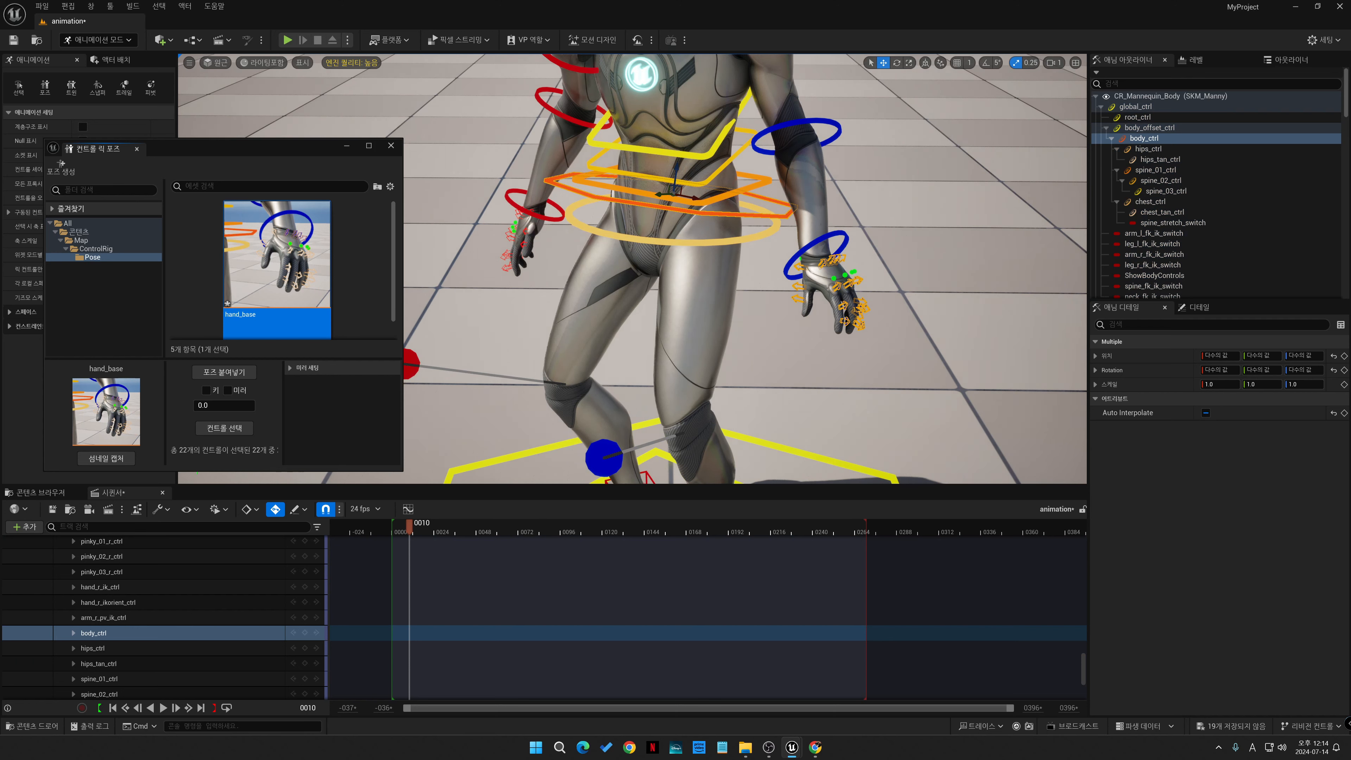
{"action": "left_click", "coordinate": [763, 213], "text": "ctrl"}
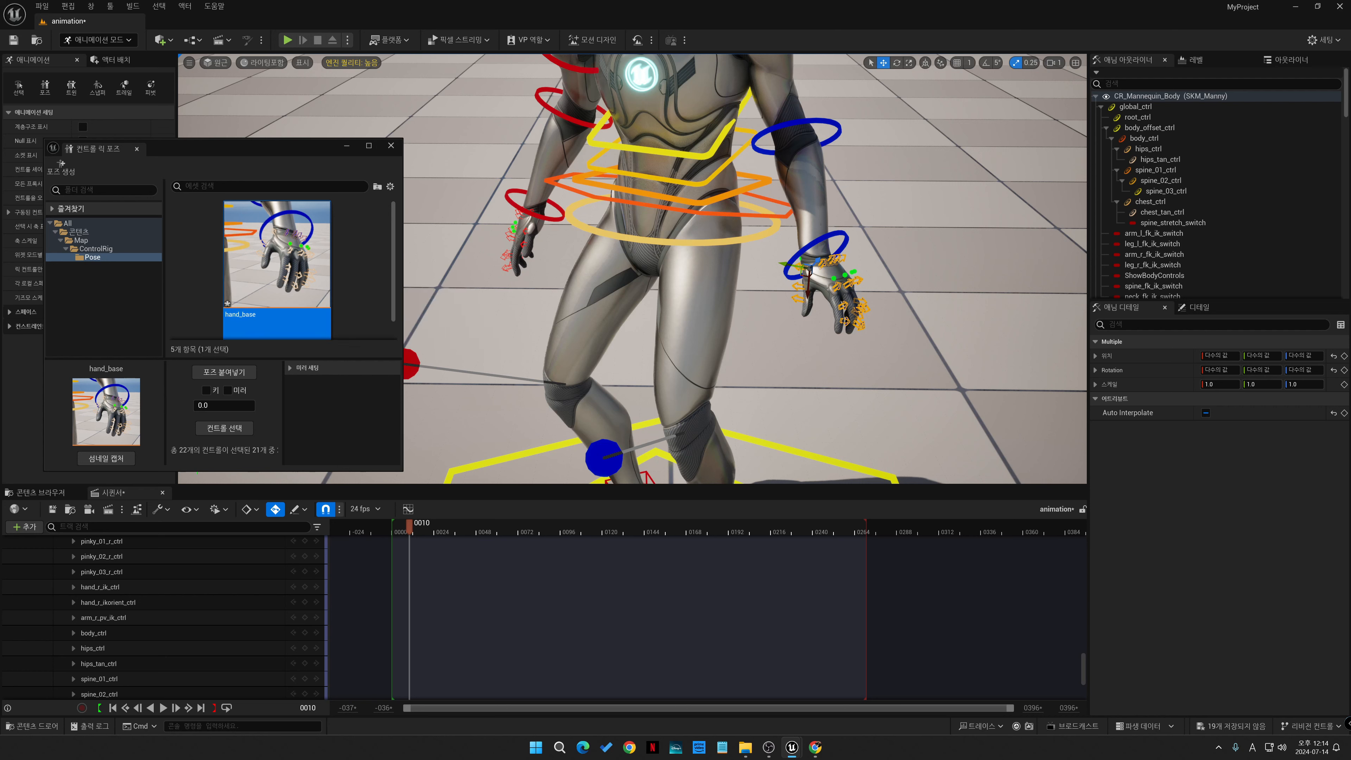
{"action": "left_click", "coordinate": [224, 372]}
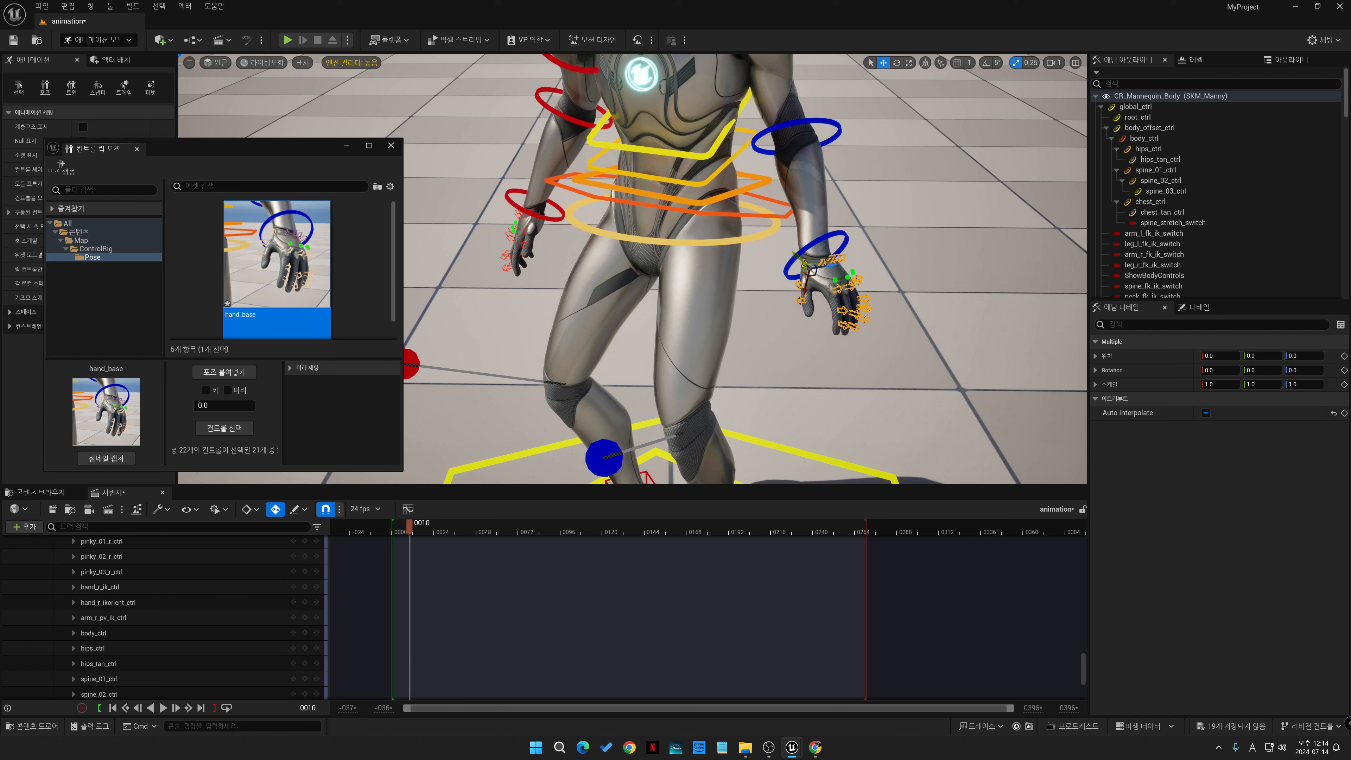
- Save the selected hand controls, without body_ctrl, as a new control rig pose asset named hand_base1
{"action": "left_click", "coordinate": [57, 172]}
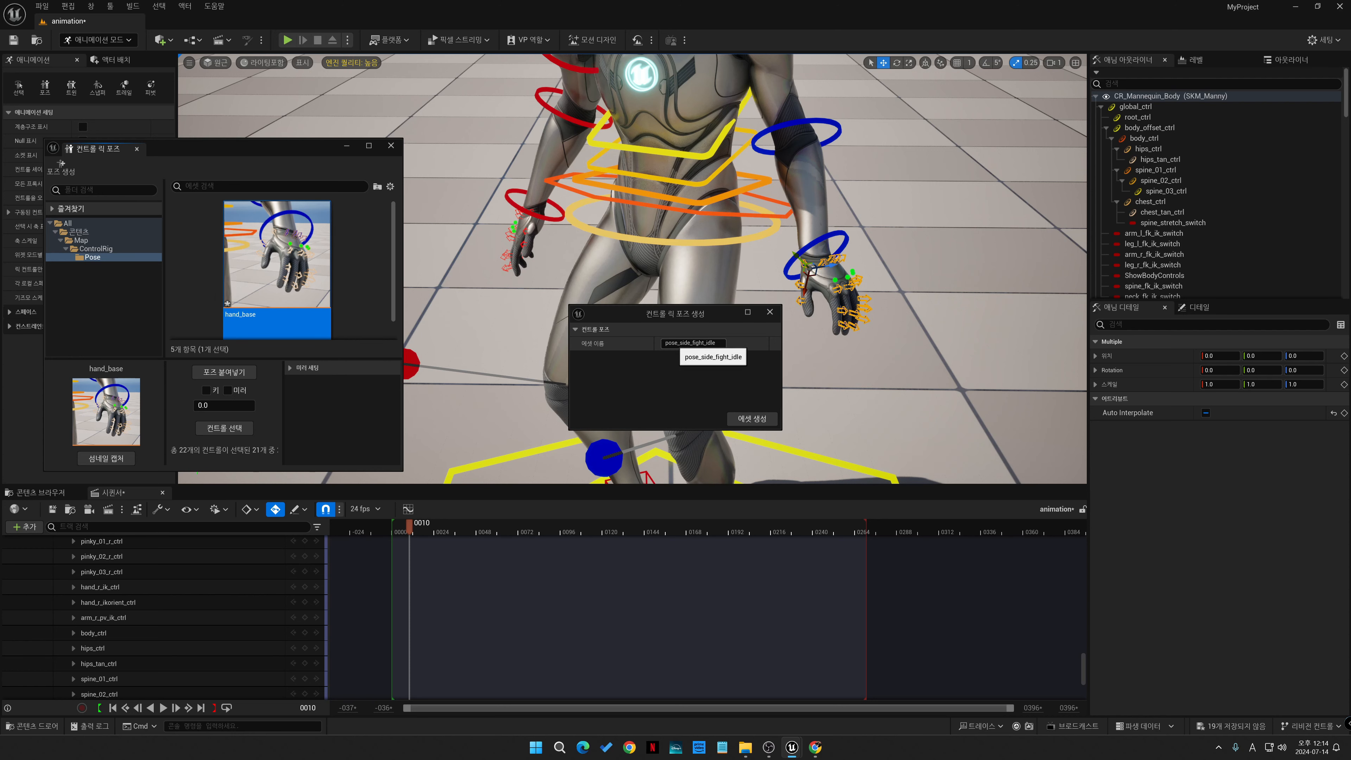
{"action": "left_click", "coordinate": [715, 343]}
{"action": "double_click", "coordinate": [715, 343]}
{"action": "type", "text": "han"}
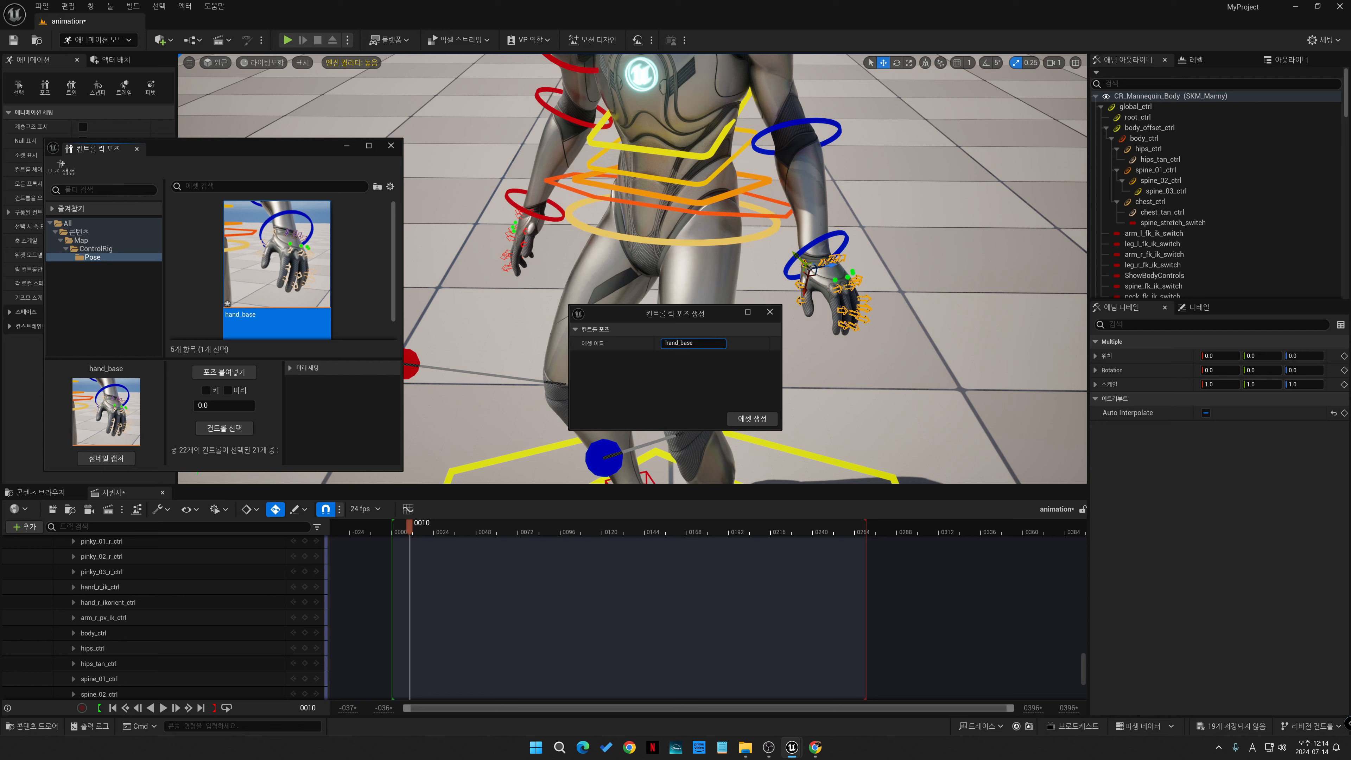
{"action": "type", "text": "d_base1"}
{"action": "left_click", "coordinate": [752, 419]}
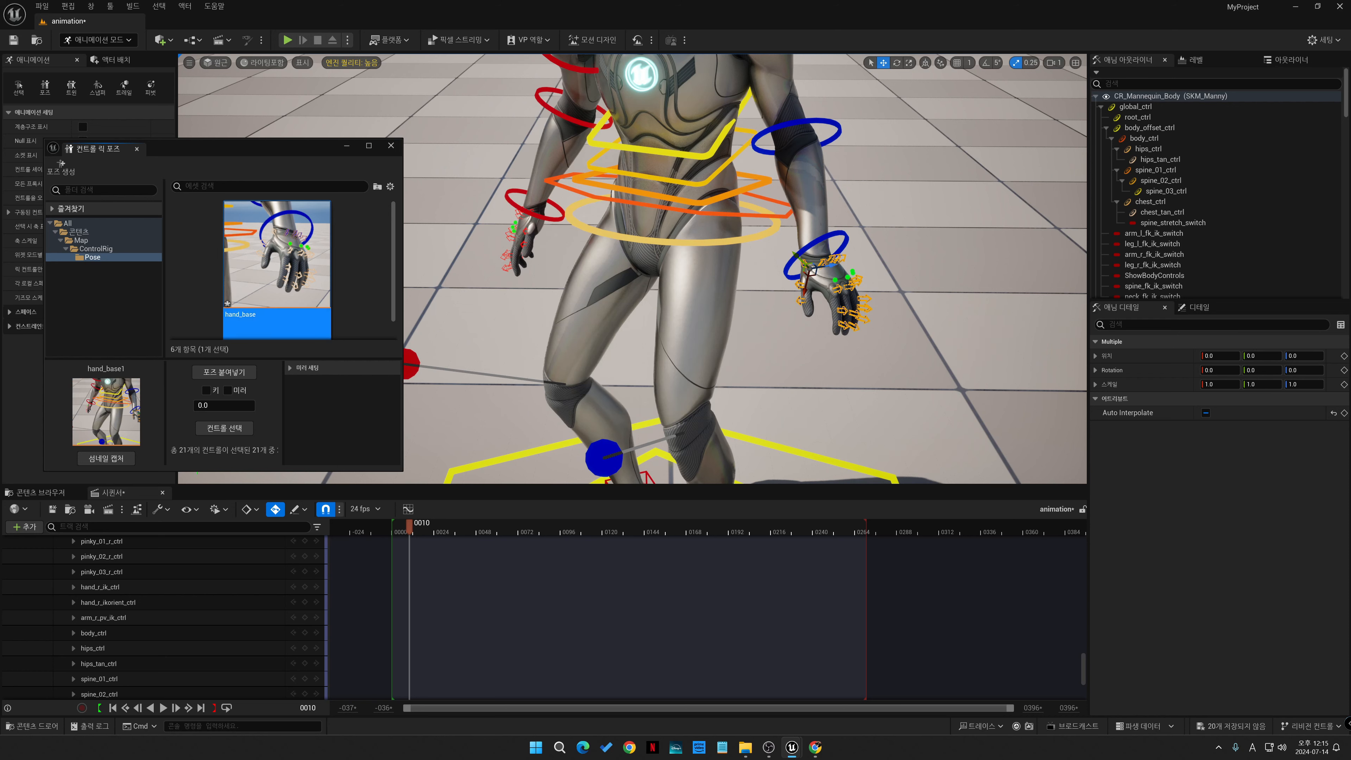
- Delete the hand_base pose asset from the Pose folder
{"action": "right_click", "coordinate": [309, 261]}
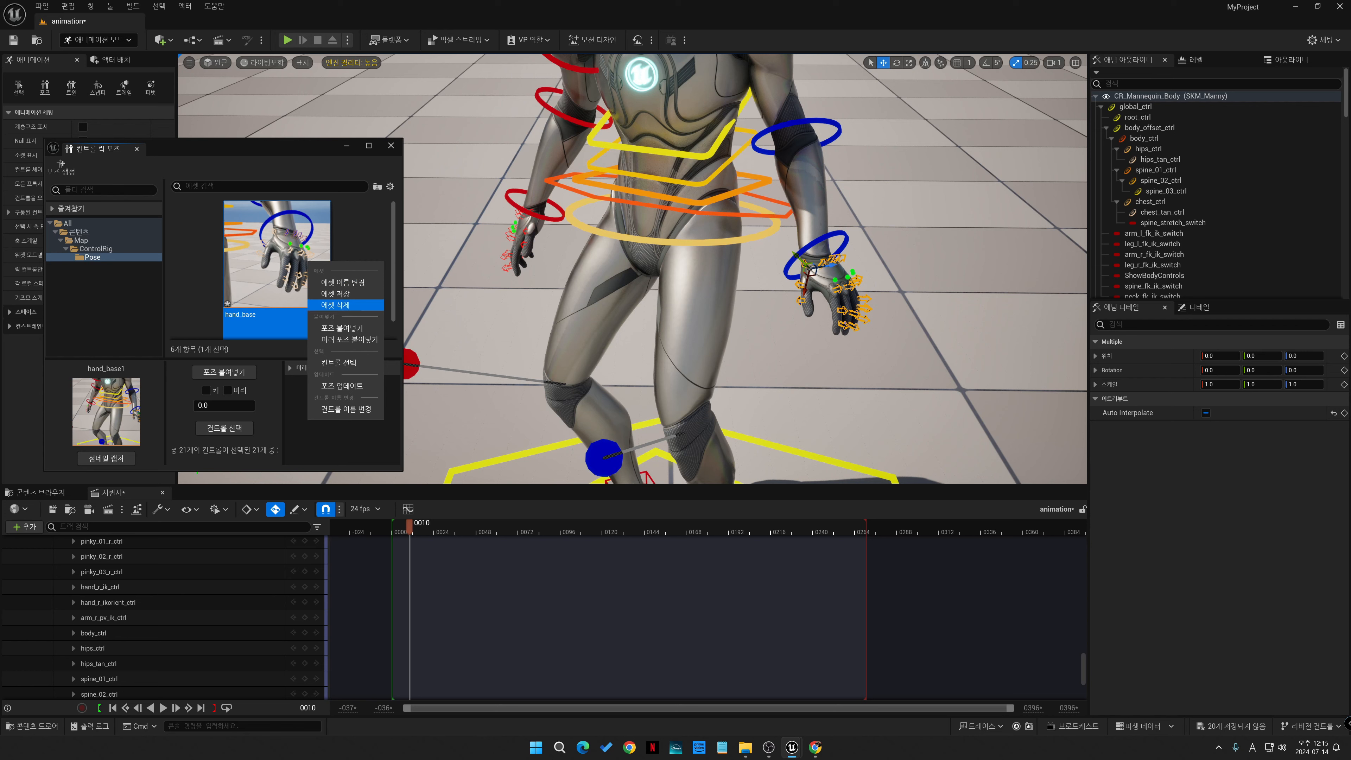
{"action": "left_click", "coordinate": [372, 305]}
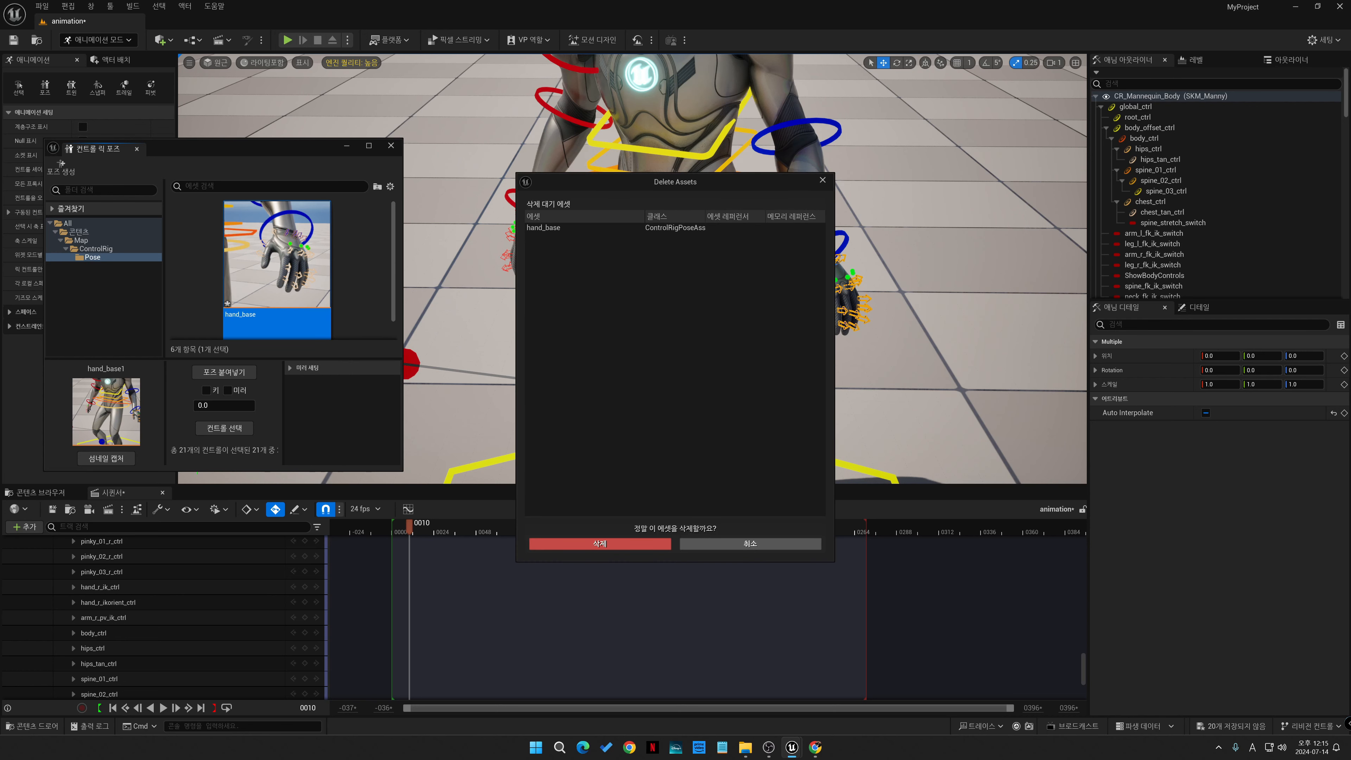
{"action": "left_click", "coordinate": [600, 544]}
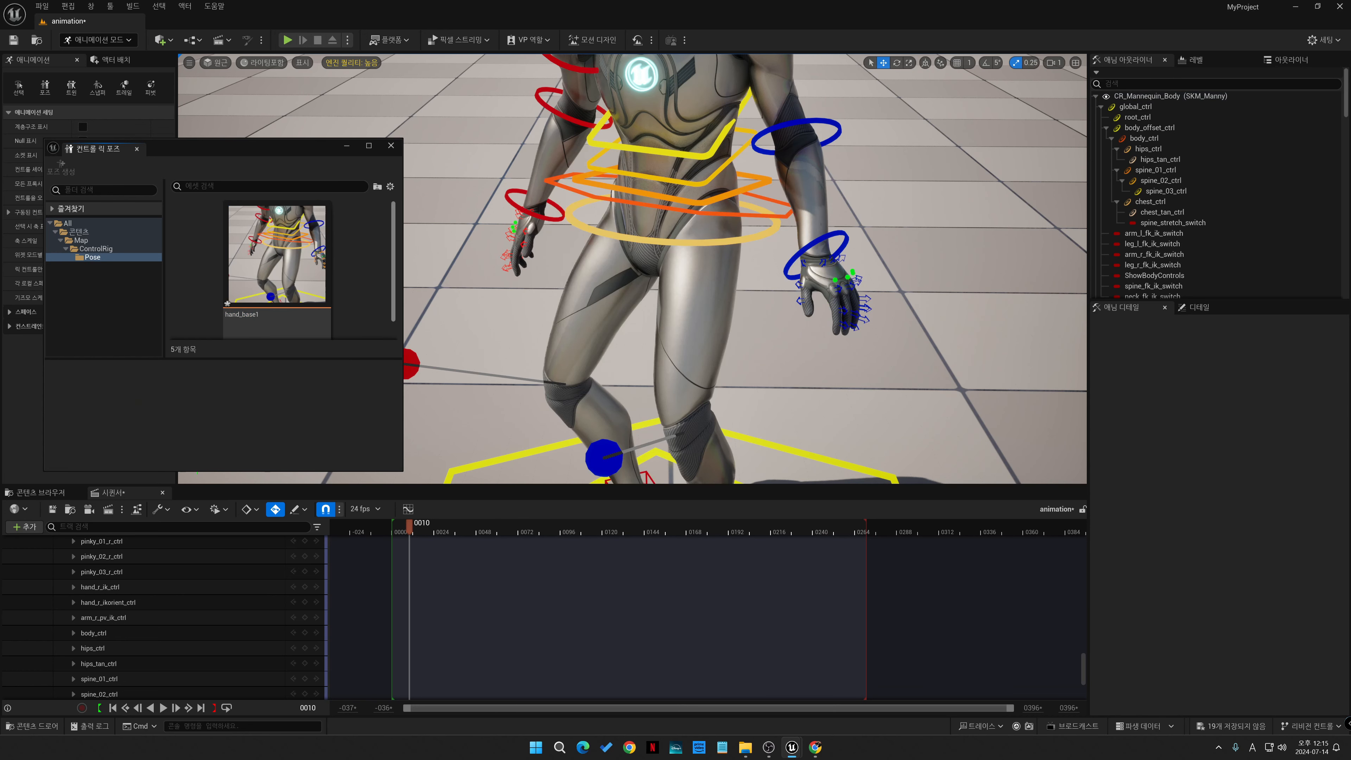
- Enable mirroring for the hand_base1 pose, select the opposite hand's controls, and paste the mirrored pose onto them
{"action": "left_click", "coordinate": [286, 249]}
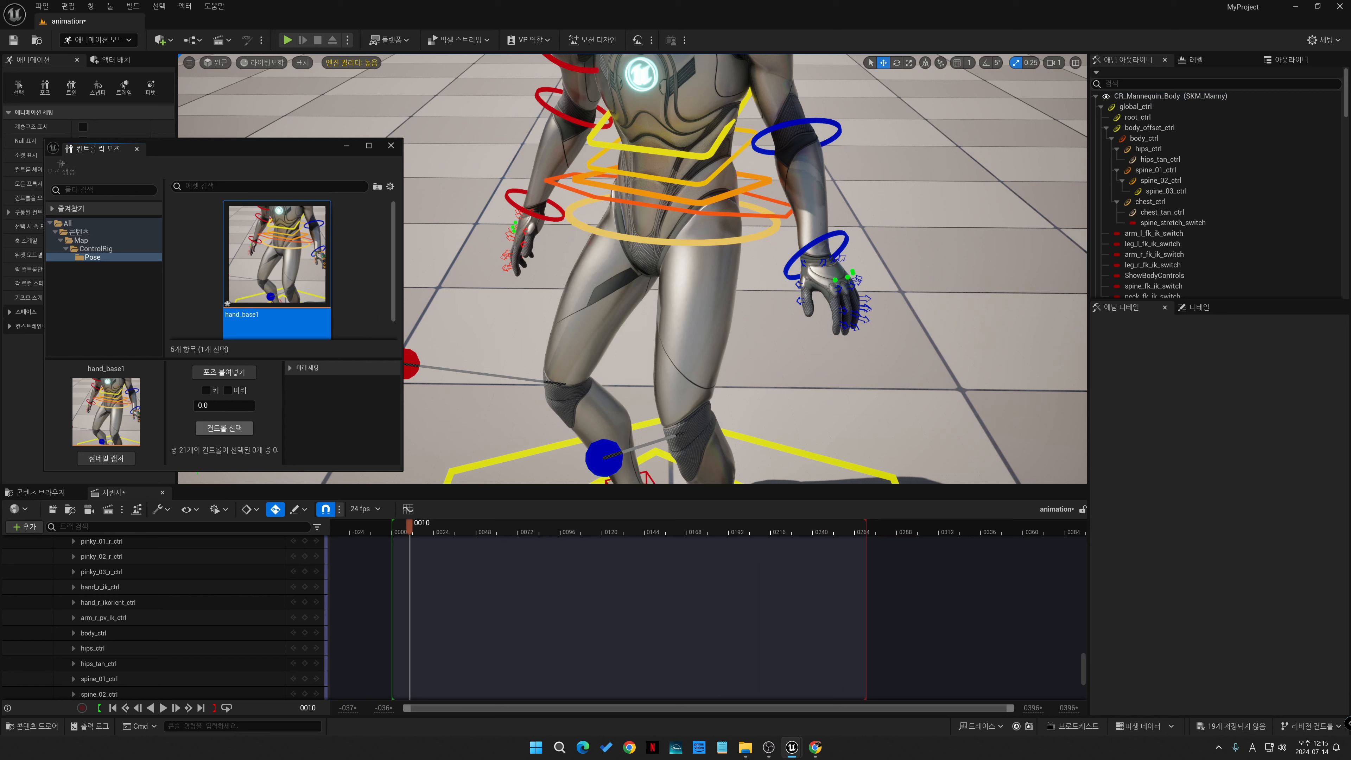
{"action": "left_click", "coordinate": [223, 427]}
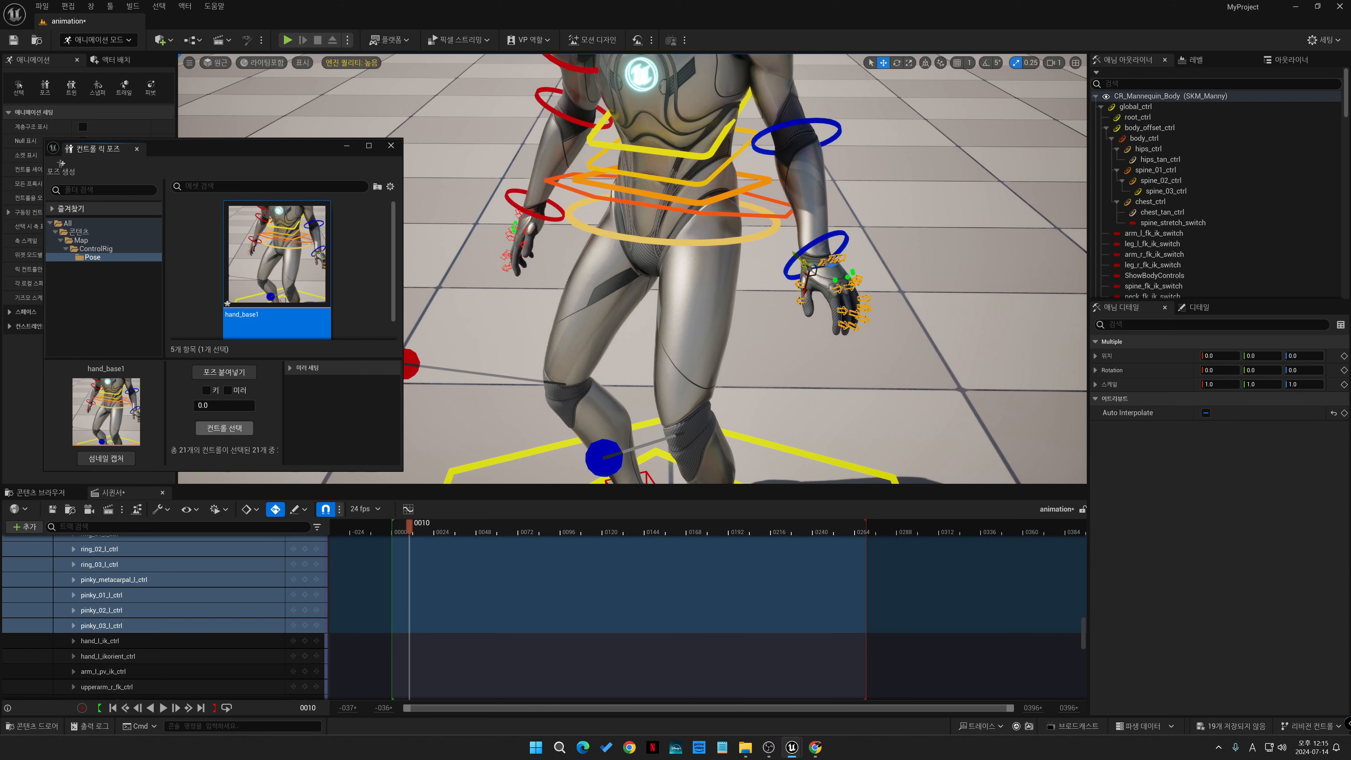
{"action": "left_click", "coordinate": [228, 390]}
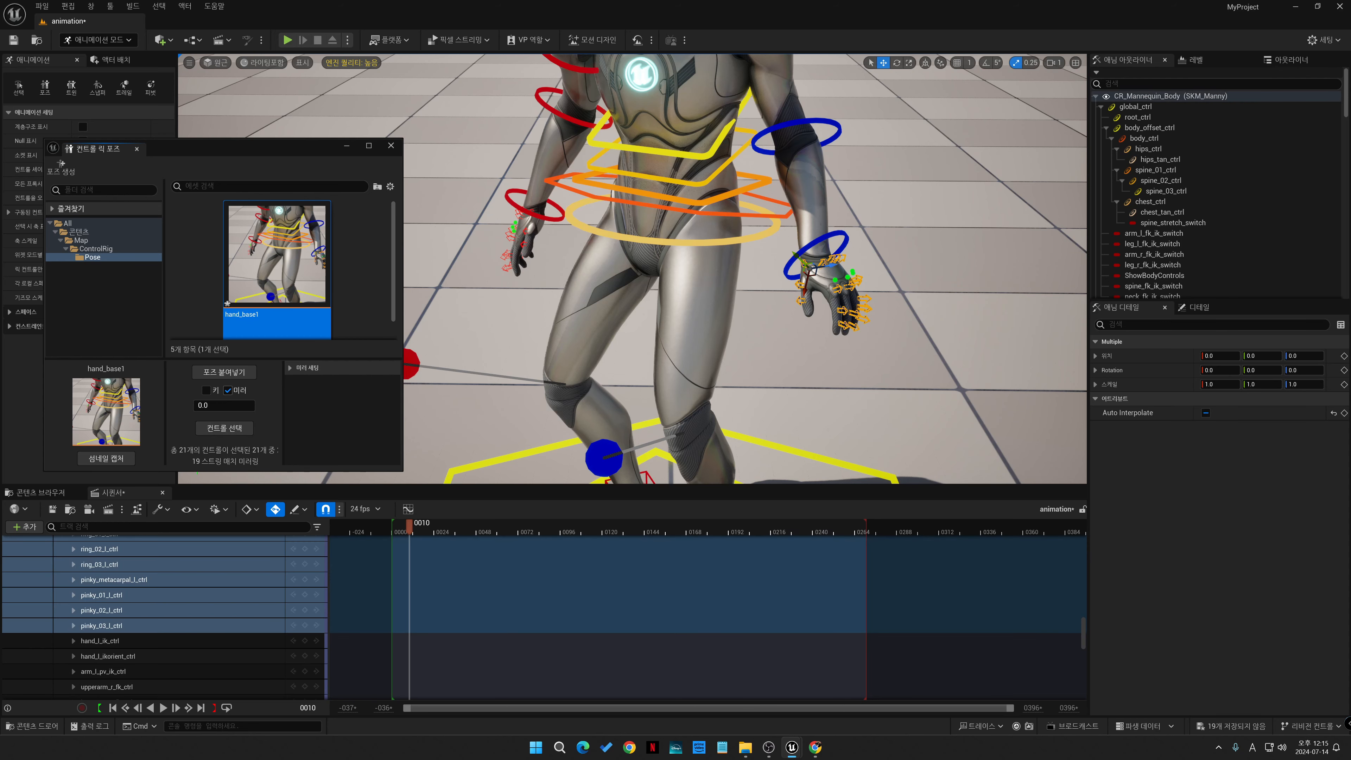
{"action": "left_click", "coordinate": [224, 428]}
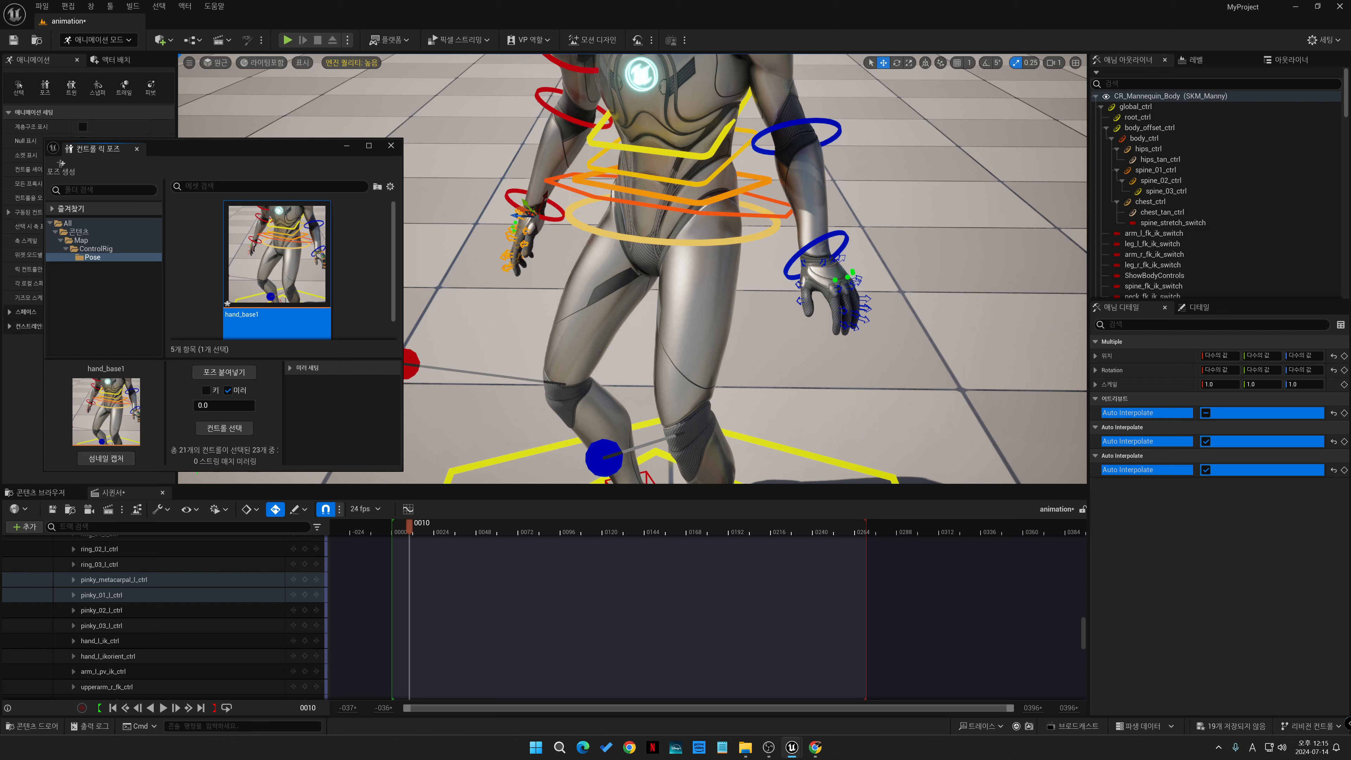
{"action": "left_click", "coordinate": [223, 371]}
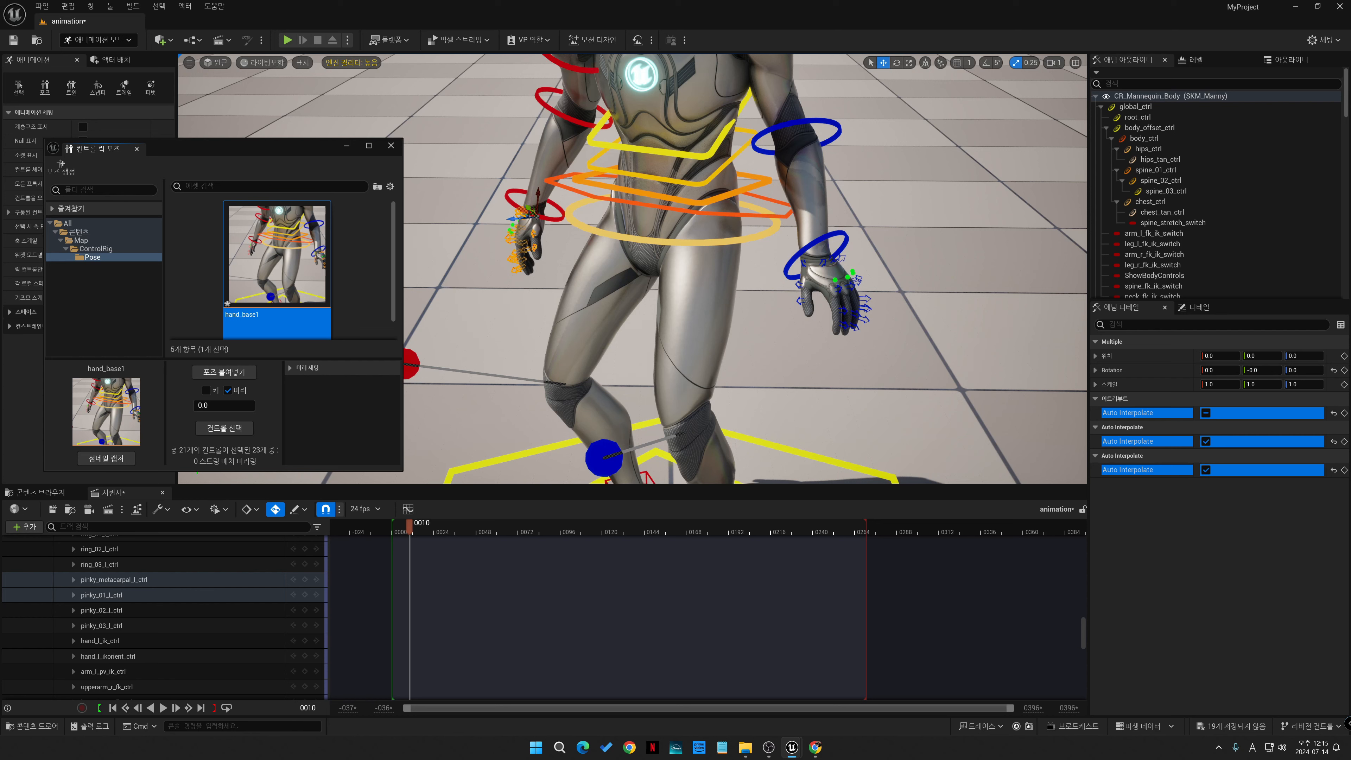
- Deselect the controls and examine the mannequin's hands and overall stance from several angles
{"action": "scroll", "coordinate": [277, 266], "scroll_direction": "down", "scroll_amount": 3}
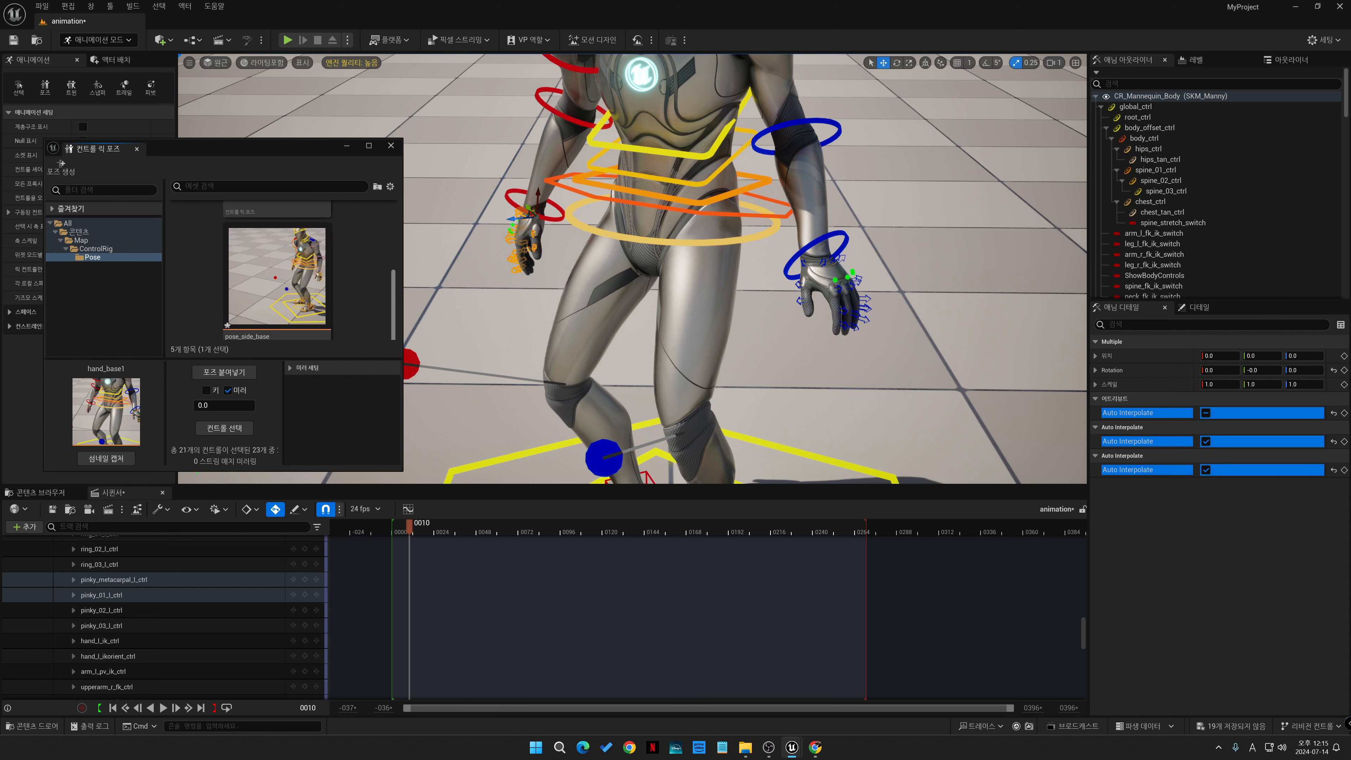
{"action": "scroll", "coordinate": [277, 269], "scroll_direction": "down", "scroll_amount": 3}
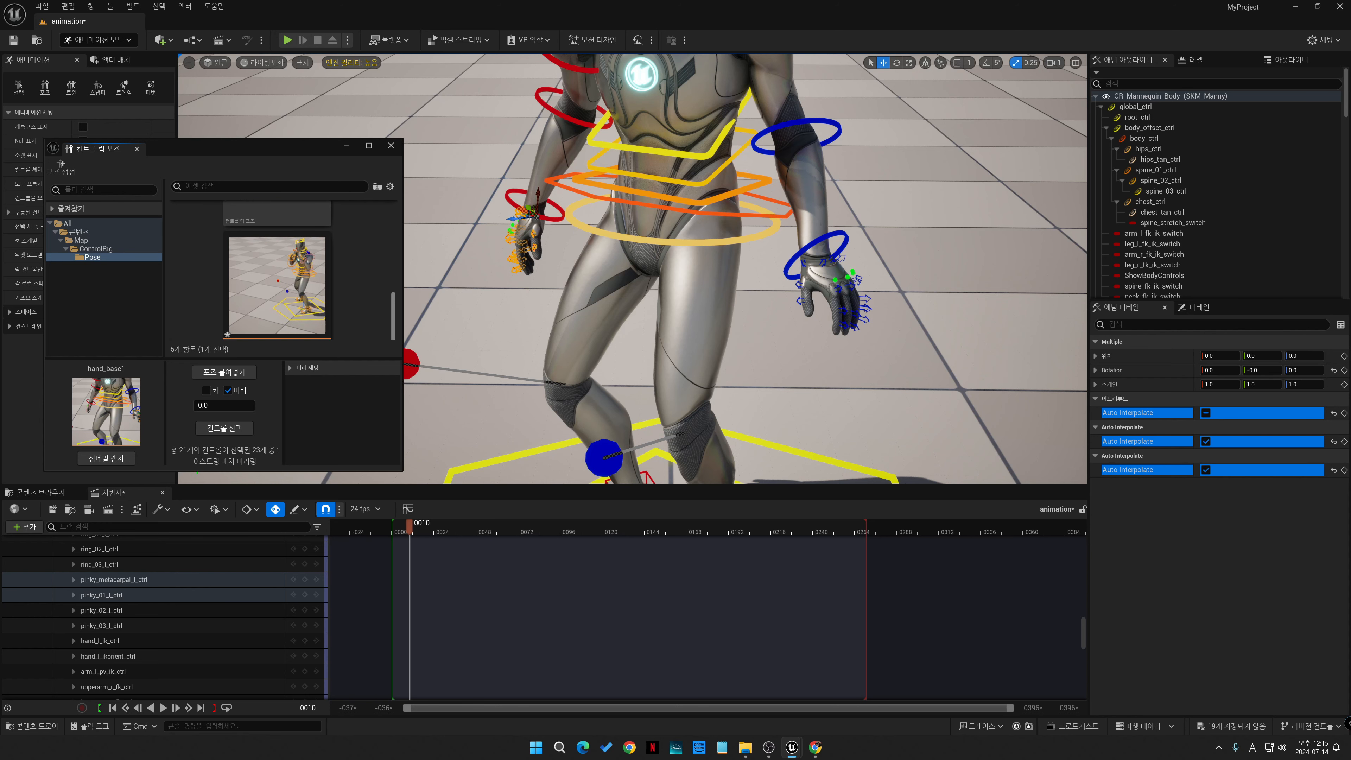
{"action": "scroll", "coordinate": [277, 269], "scroll_direction": "up", "scroll_amount": 6}
{"action": "scroll", "coordinate": [633, 269], "scroll_direction": "down", "scroll_amount": 6}
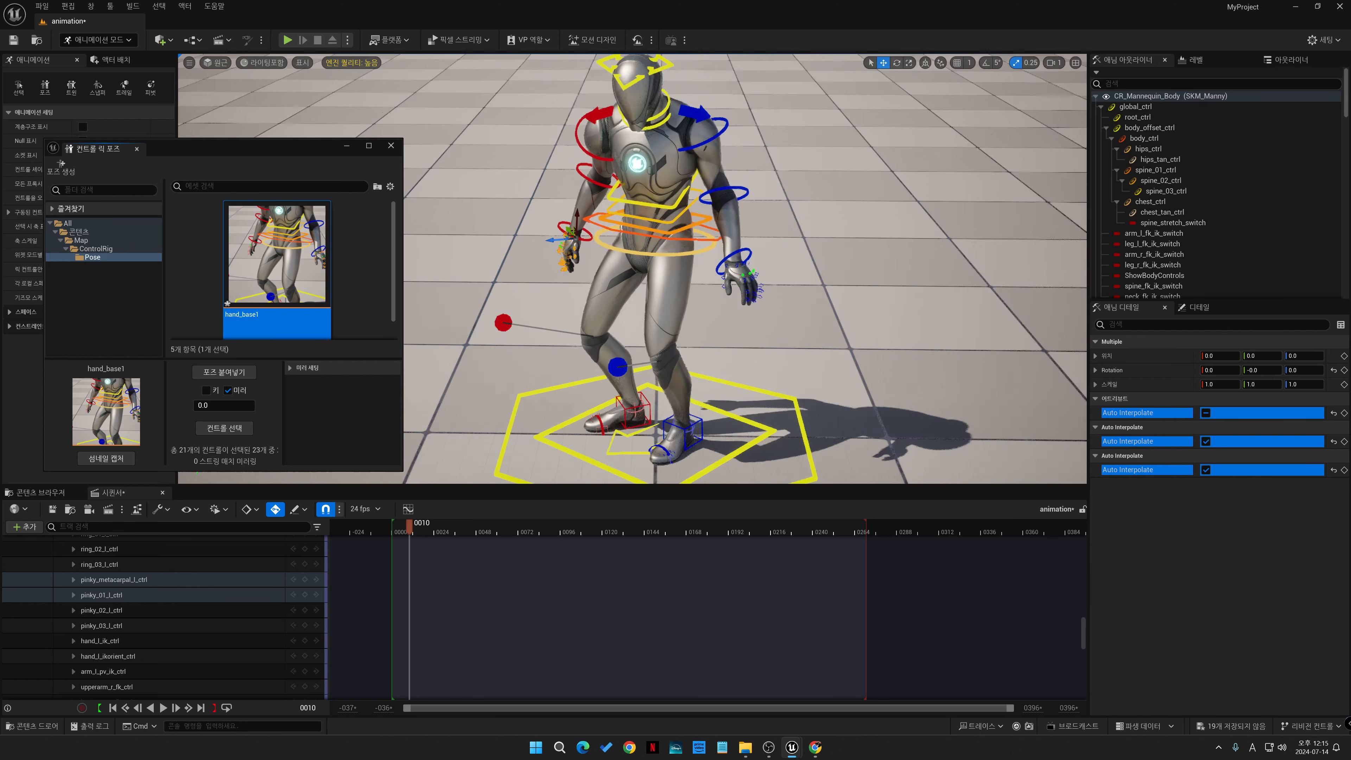
{"action": "scroll", "coordinate": [633, 269], "scroll_direction": "up", "scroll_amount": 4}
{"action": "left_click", "coordinate": [878, 298]}
{"action": "right_click_drag", "start_coordinate": [877, 298], "coordinate": [923, 198]}
{"action": "scroll", "coordinate": [846, 261], "scroll_direction": "down", "scroll_amount": 1}
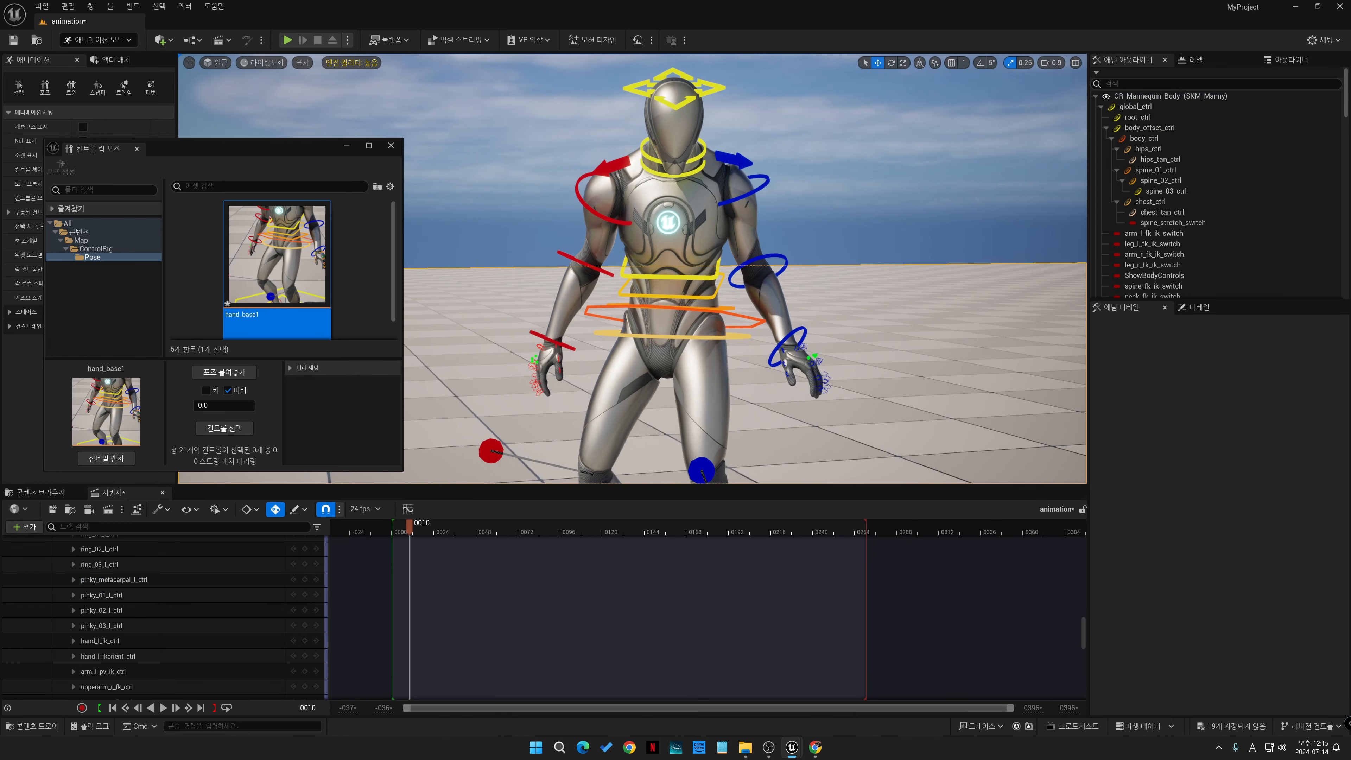
{"action": "scroll", "coordinate": [744, 276], "scroll_direction": "down", "scroll_amount": 3}
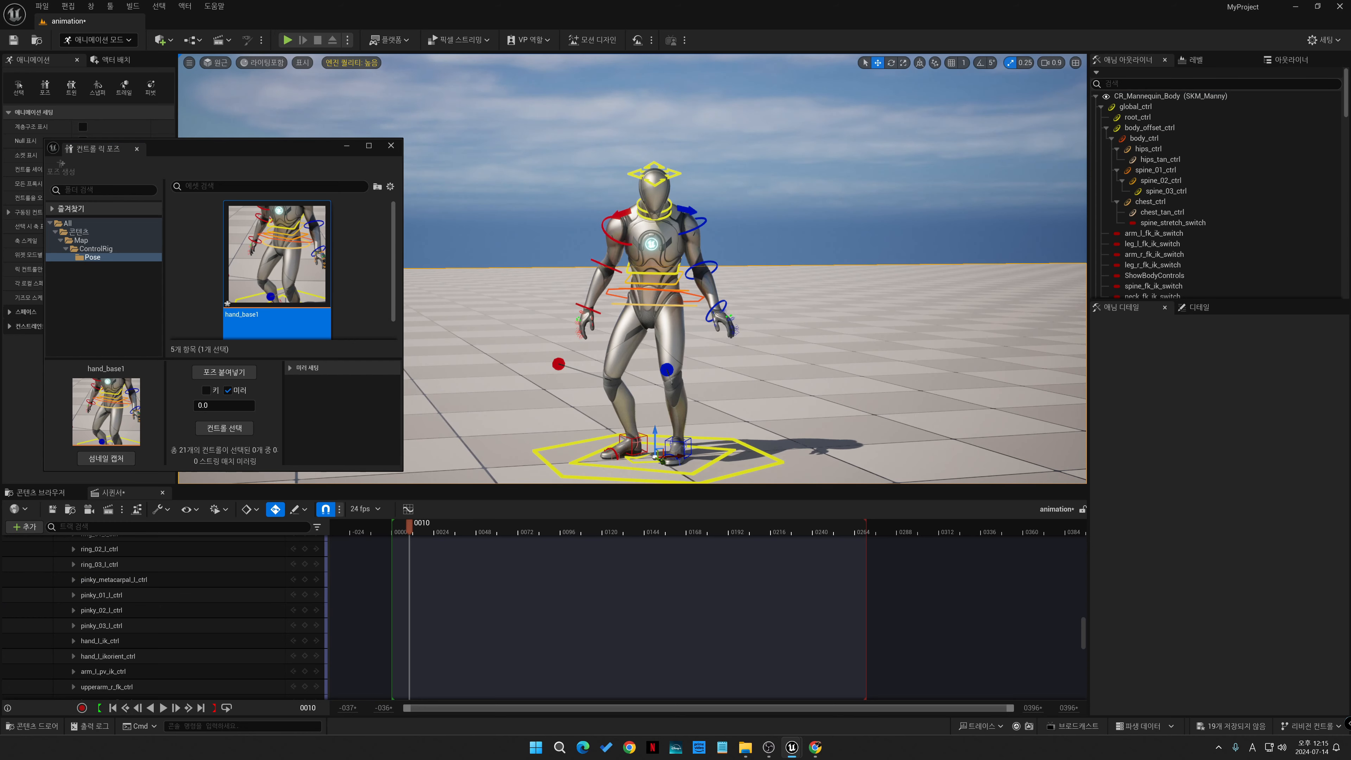
{"action": "scroll", "coordinate": [745, 277], "scroll_direction": "up", "scroll_amount": 3}
{"action": "middle_click_drag", "start_coordinate": [745, 277], "coordinate": [590, 160]}
{"action": "right_click_drag", "start_coordinate": [745, 277], "coordinate": [771, 383]}
{"action": "middle_click_drag", "start_coordinate": [745, 240], "coordinate": [661, 209]}
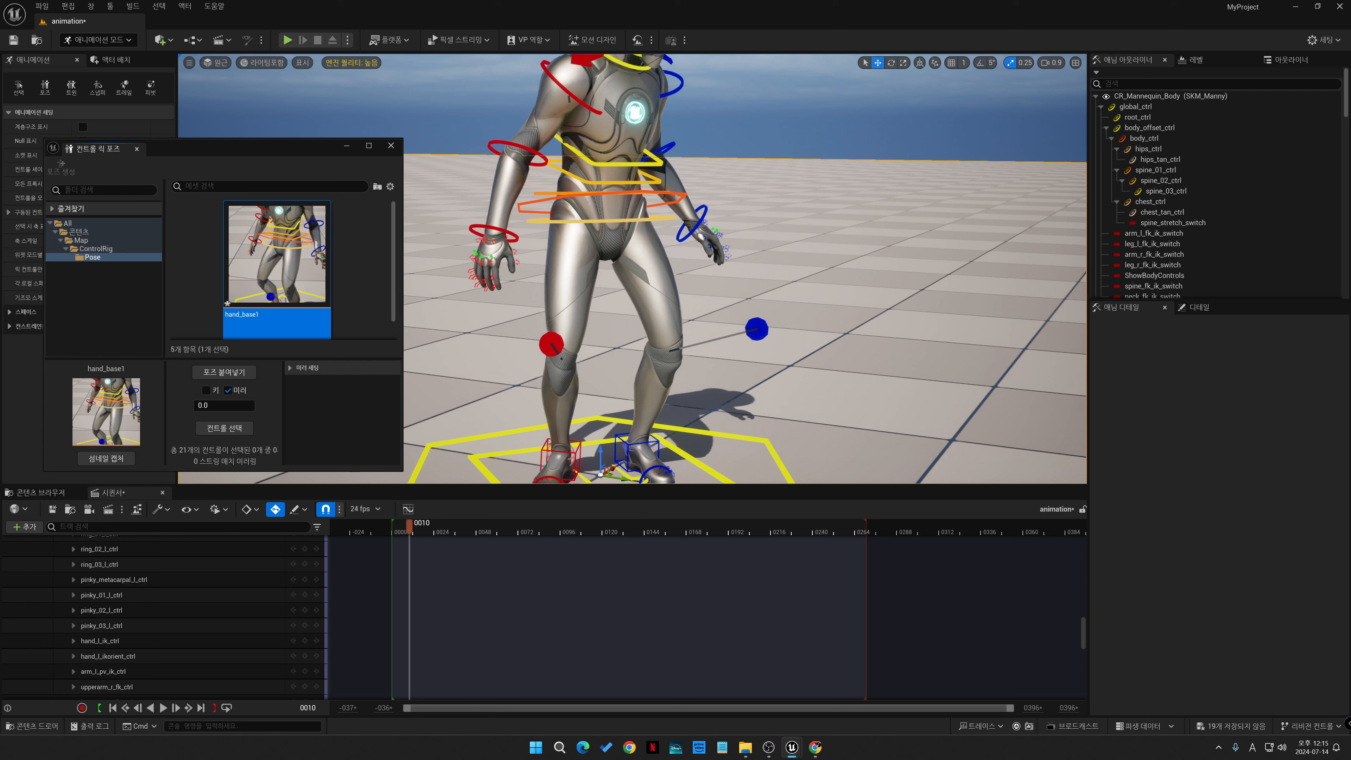
{"action": "scroll", "coordinate": [638, 269], "scroll_direction": "down", "scroll_amount": 4}
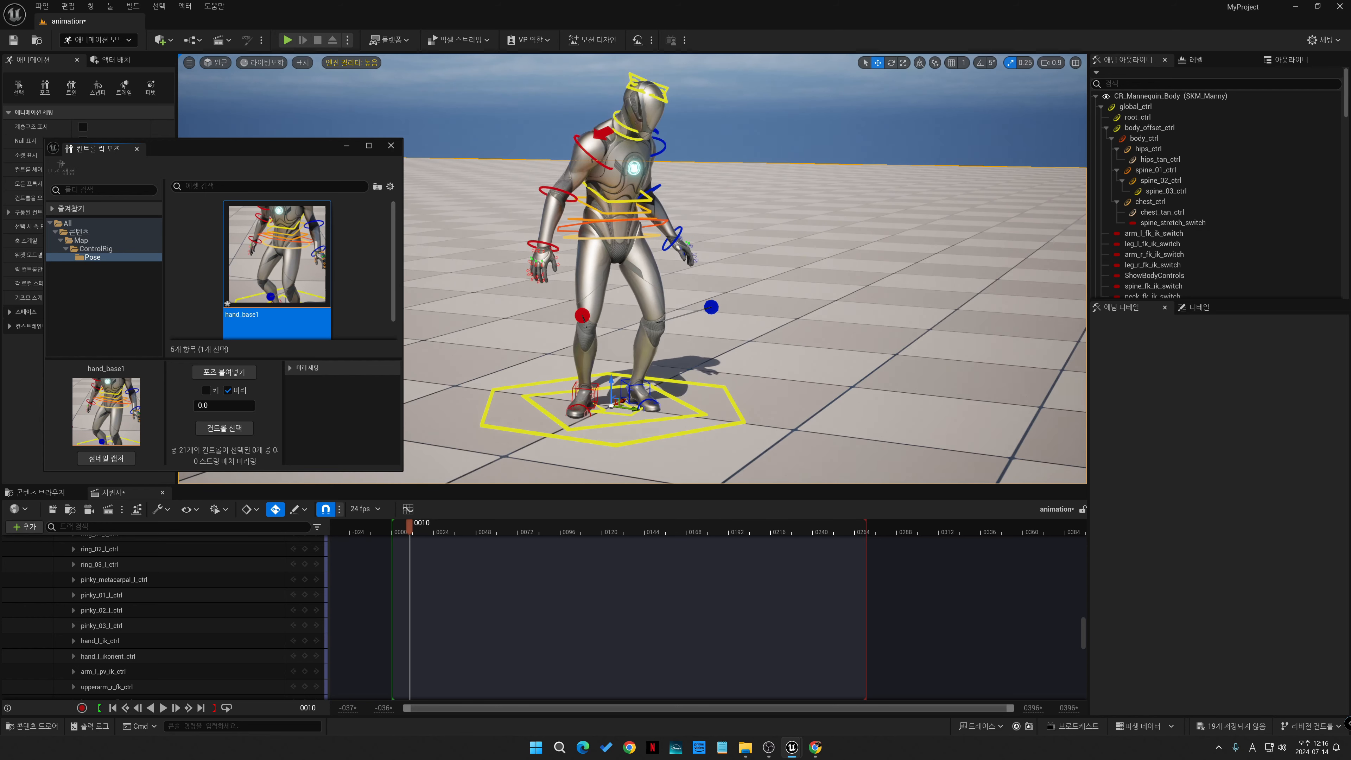
- Select all of the mannequin rig's controls and save them as a new control rig pose asset named pose_side_base1
{"action": "left_click", "coordinate": [1170, 202]}
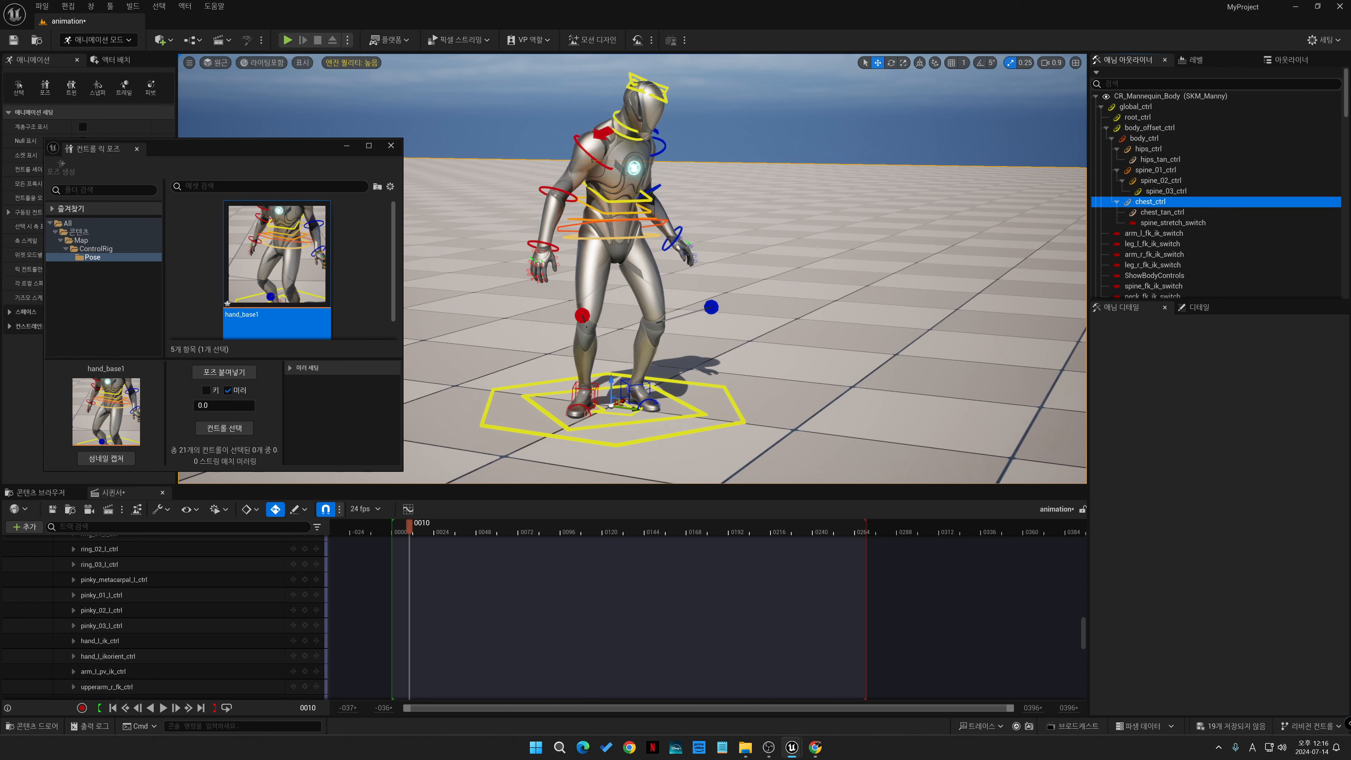
{"action": "key", "text": "ctrl+a"}
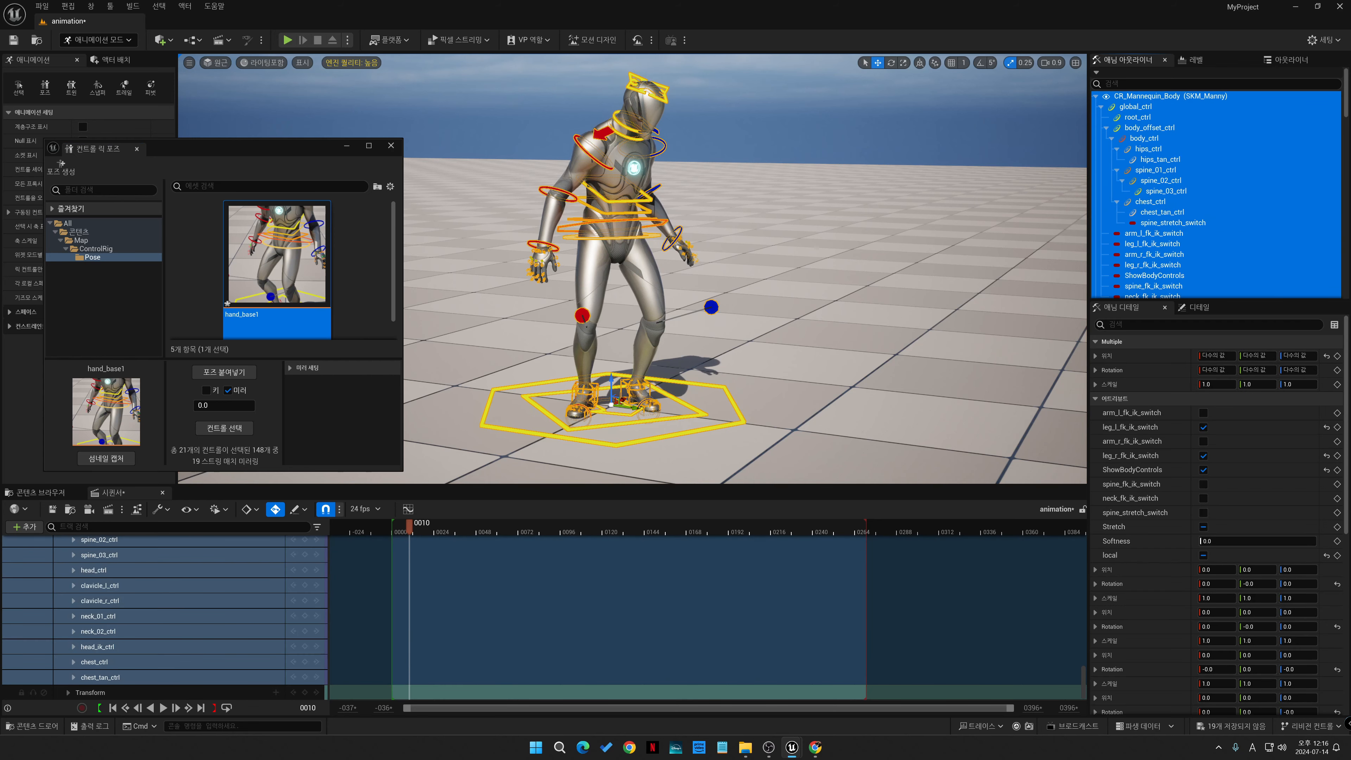
{"action": "left_click", "coordinate": [60, 165]}
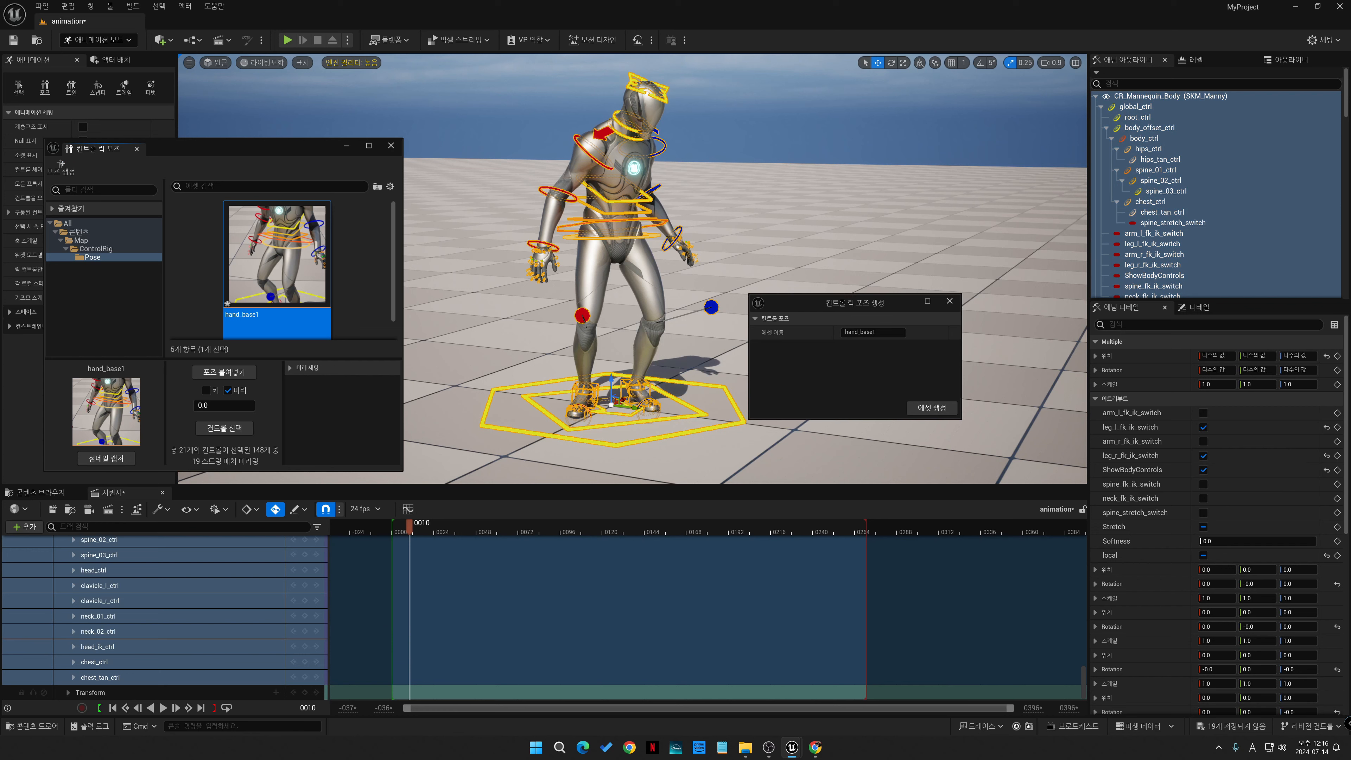
{"action": "left_click", "coordinate": [950, 302]}
{"action": "scroll", "coordinate": [277, 268], "scroll_direction": "down", "scroll_amount": 10}
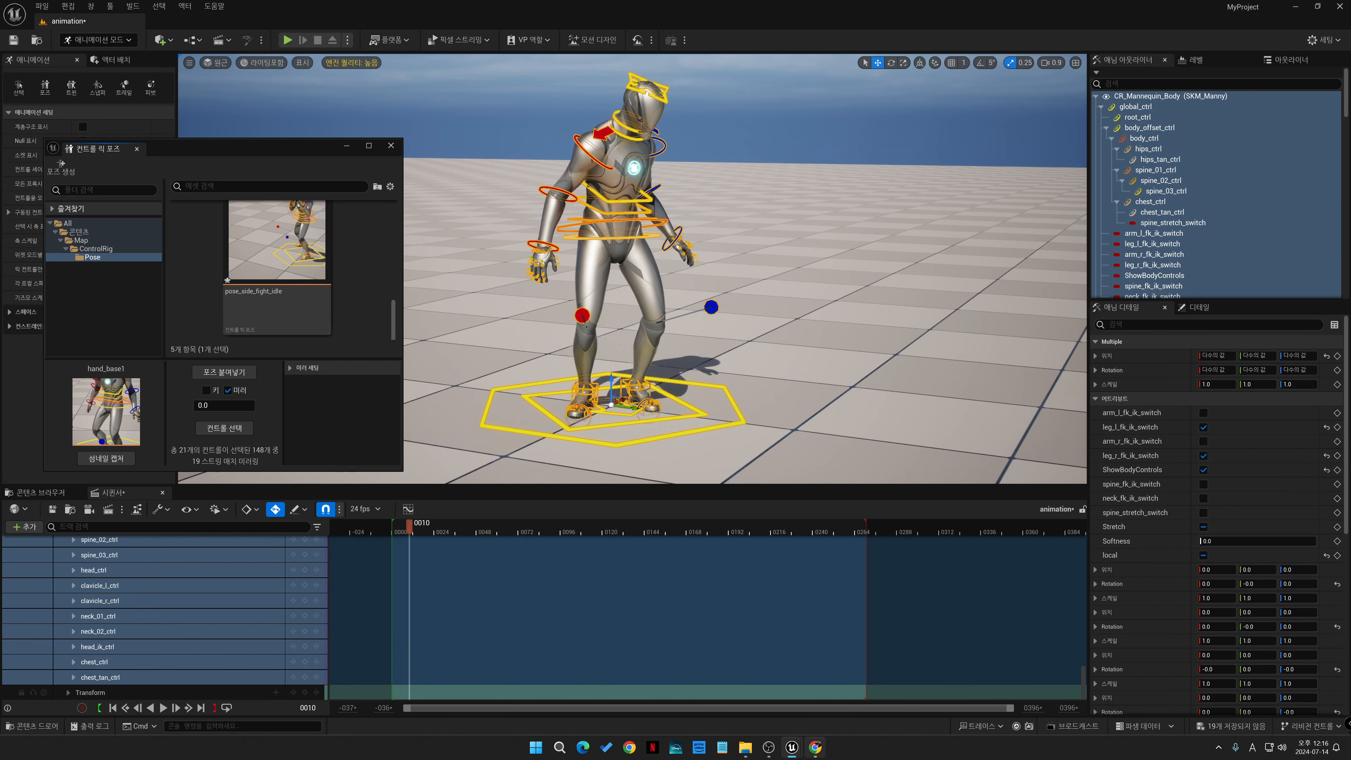
{"action": "mouse_move", "coordinate": [791, 747]}
{"action": "left_click", "coordinate": [936, 692]}
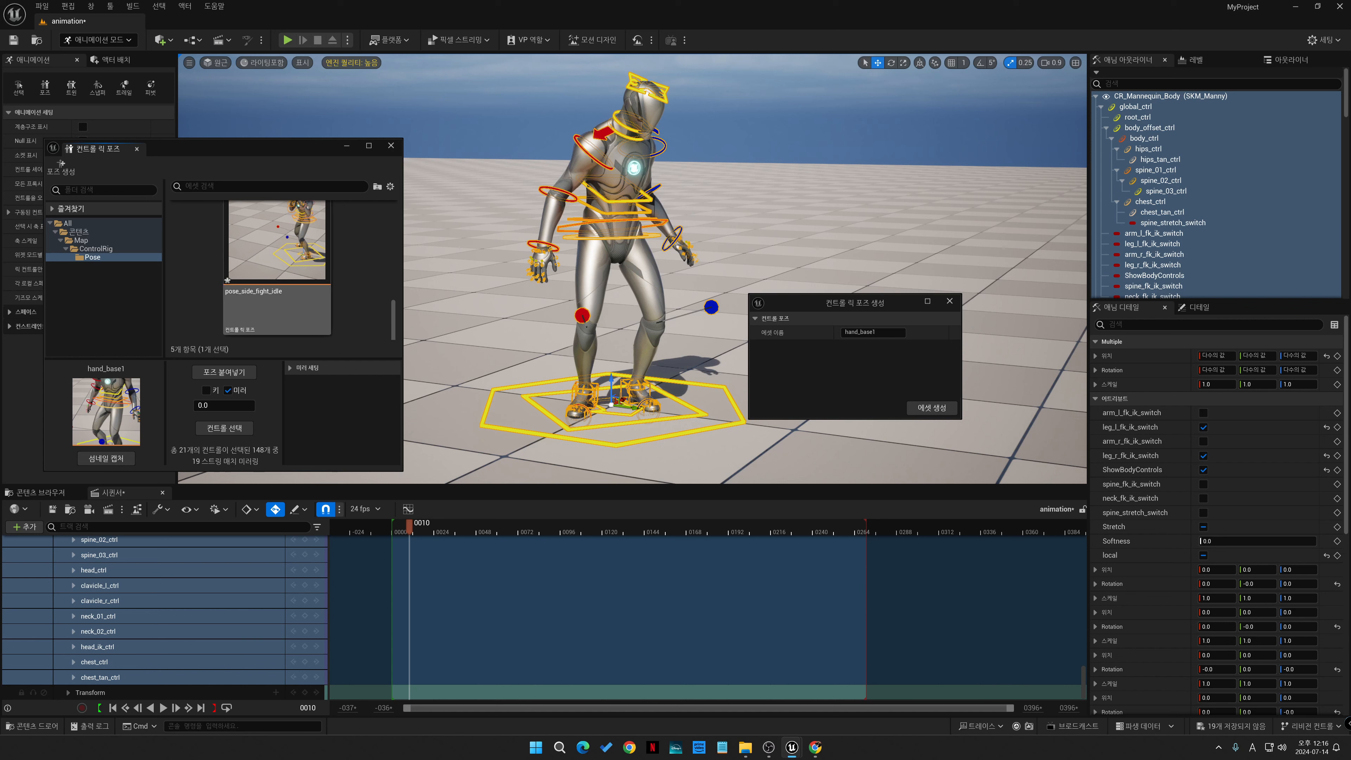
{"action": "left_click", "coordinate": [886, 332]}
{"action": "type", "text": "pose_side_"}
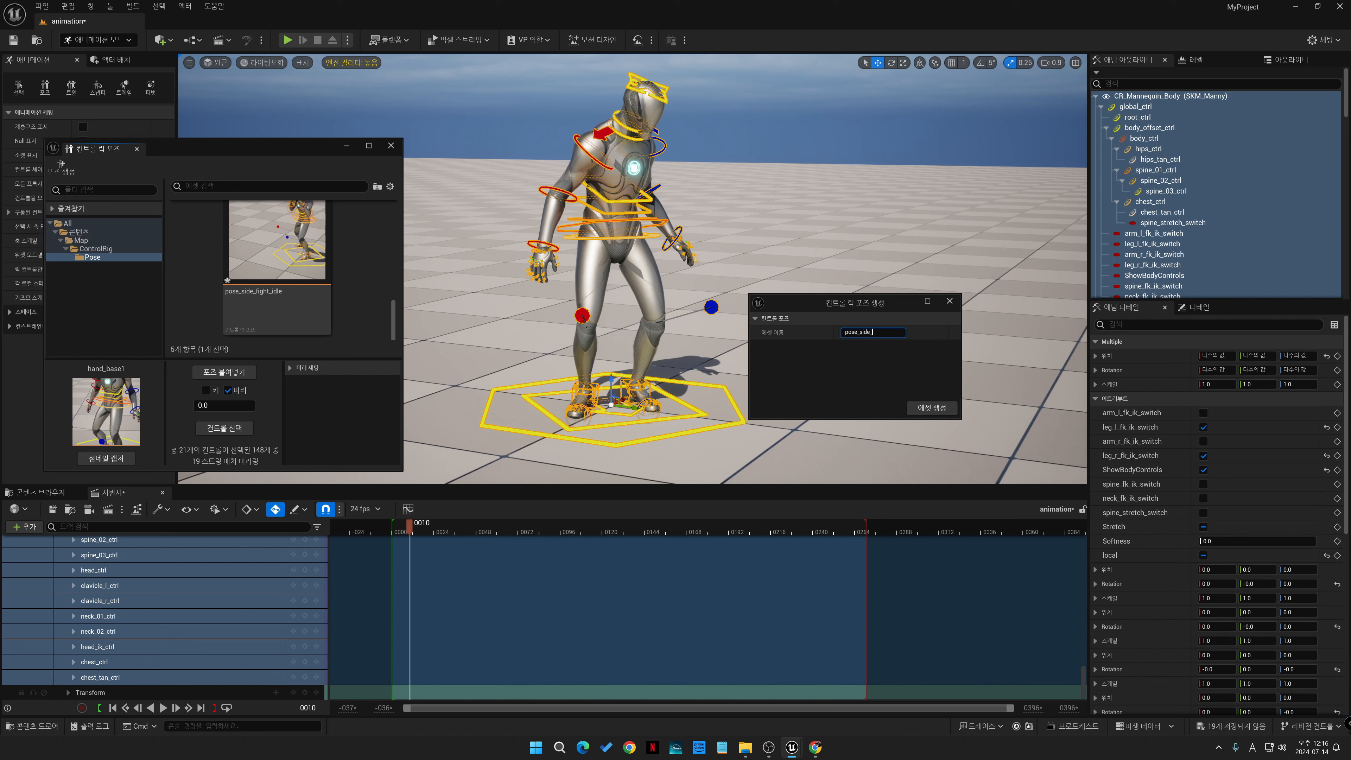
{"action": "scroll", "coordinate": [314, 272], "scroll_direction": "up", "scroll_amount": 8}
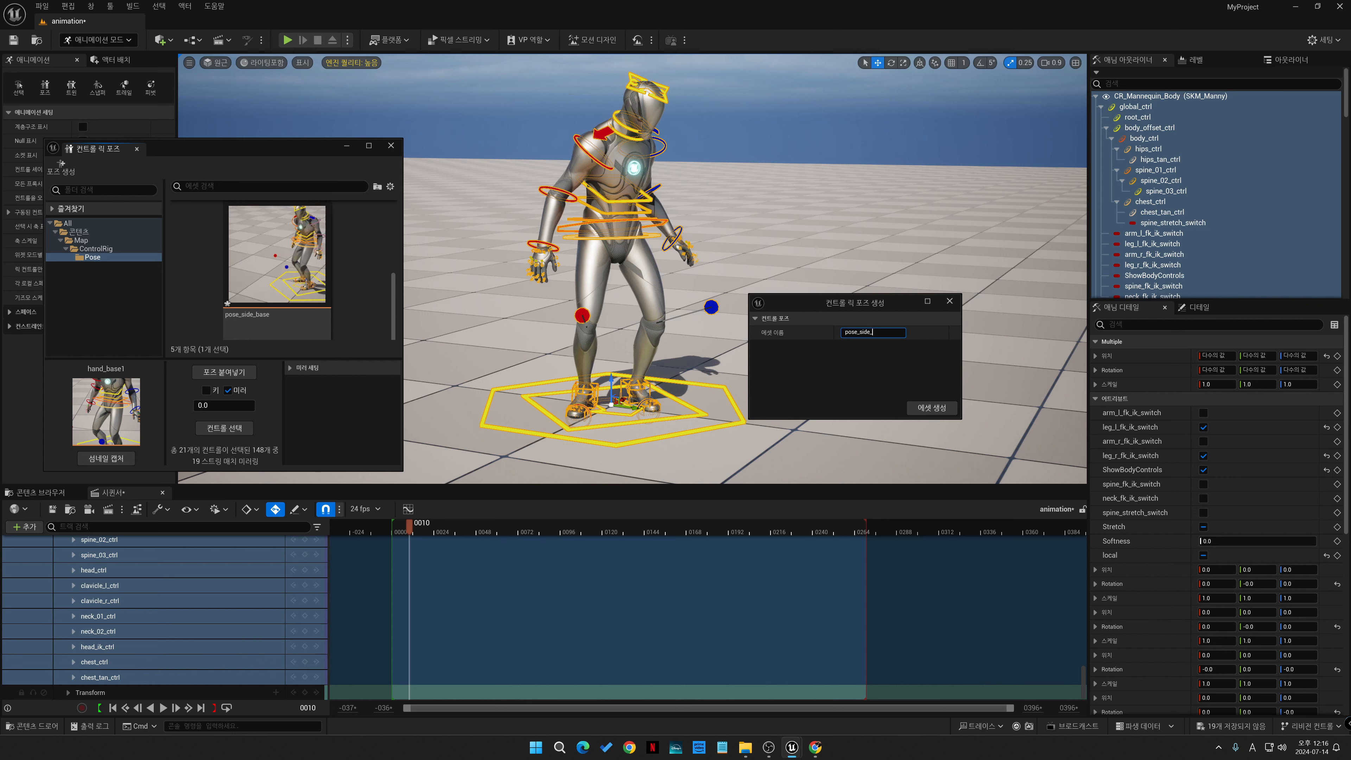
{"action": "type", "text": "base1"}
{"action": "left_click", "coordinate": [932, 408]}
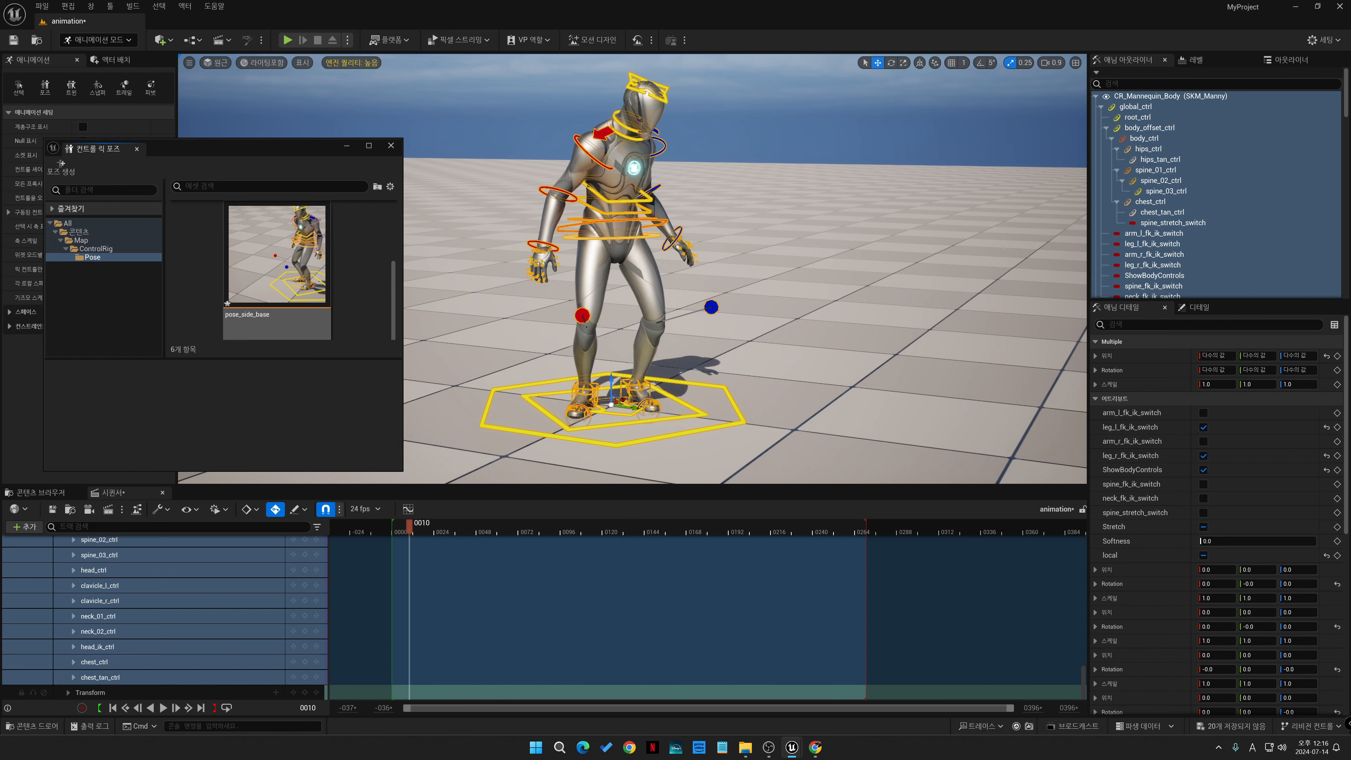
- Delete the pose_side_base pose asset from the Pose folder
{"action": "left_click", "coordinate": [274, 266]}
{"action": "right_click", "coordinate": [264, 265]}
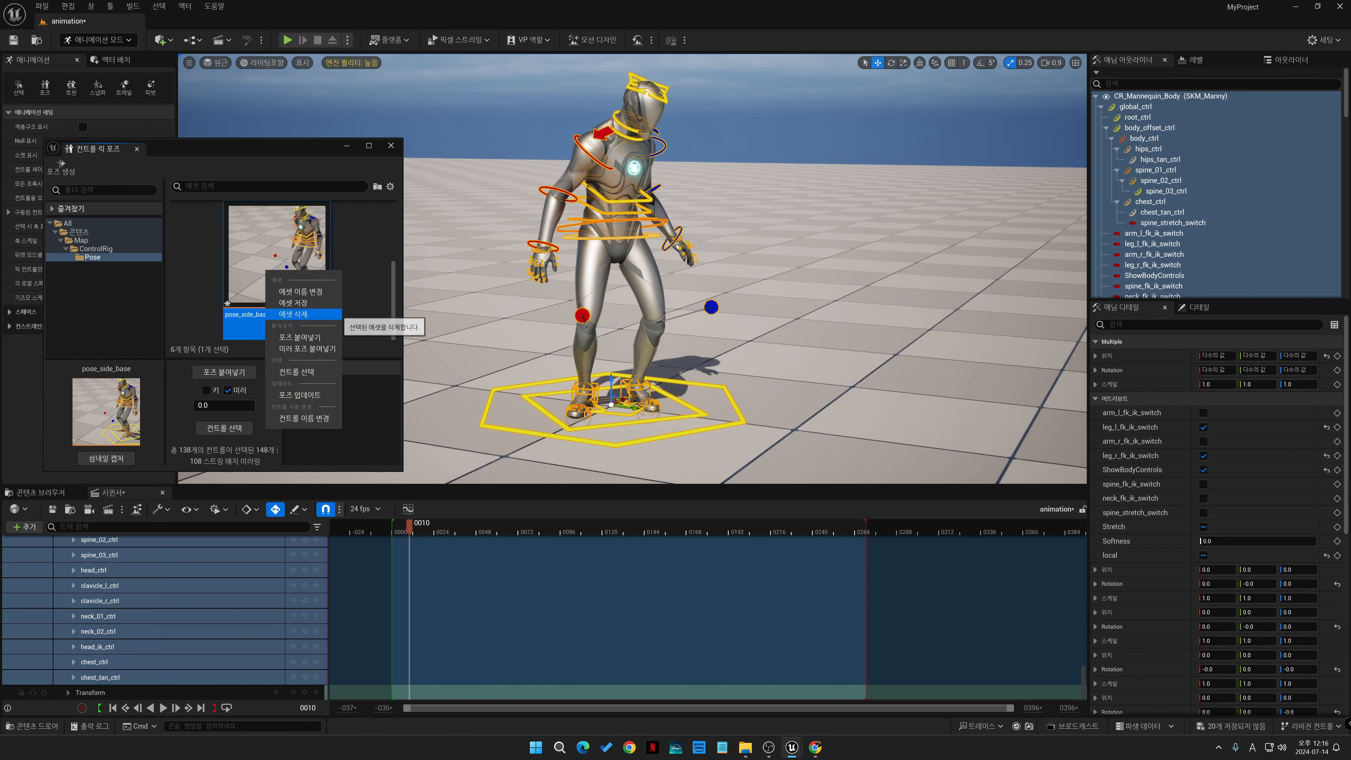
{"action": "left_click", "coordinate": [290, 305]}
{"action": "left_click", "coordinate": [600, 543]}
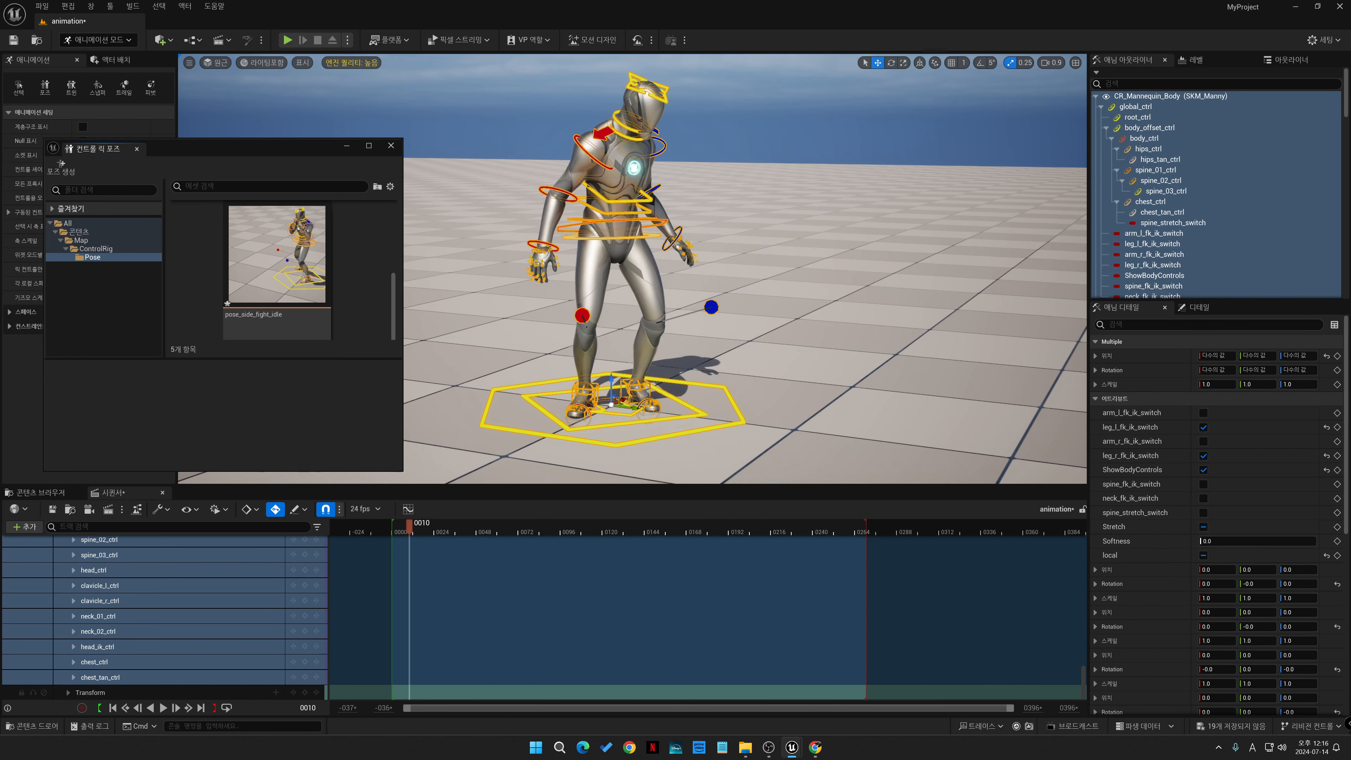
- Apply the pose_side_fight_idle pose from the Pose folder to the mannequin rig at frame 10 and clear the control selection
{"action": "left_click_drag", "start_coordinate": [393, 300], "coordinate": [394, 331]}
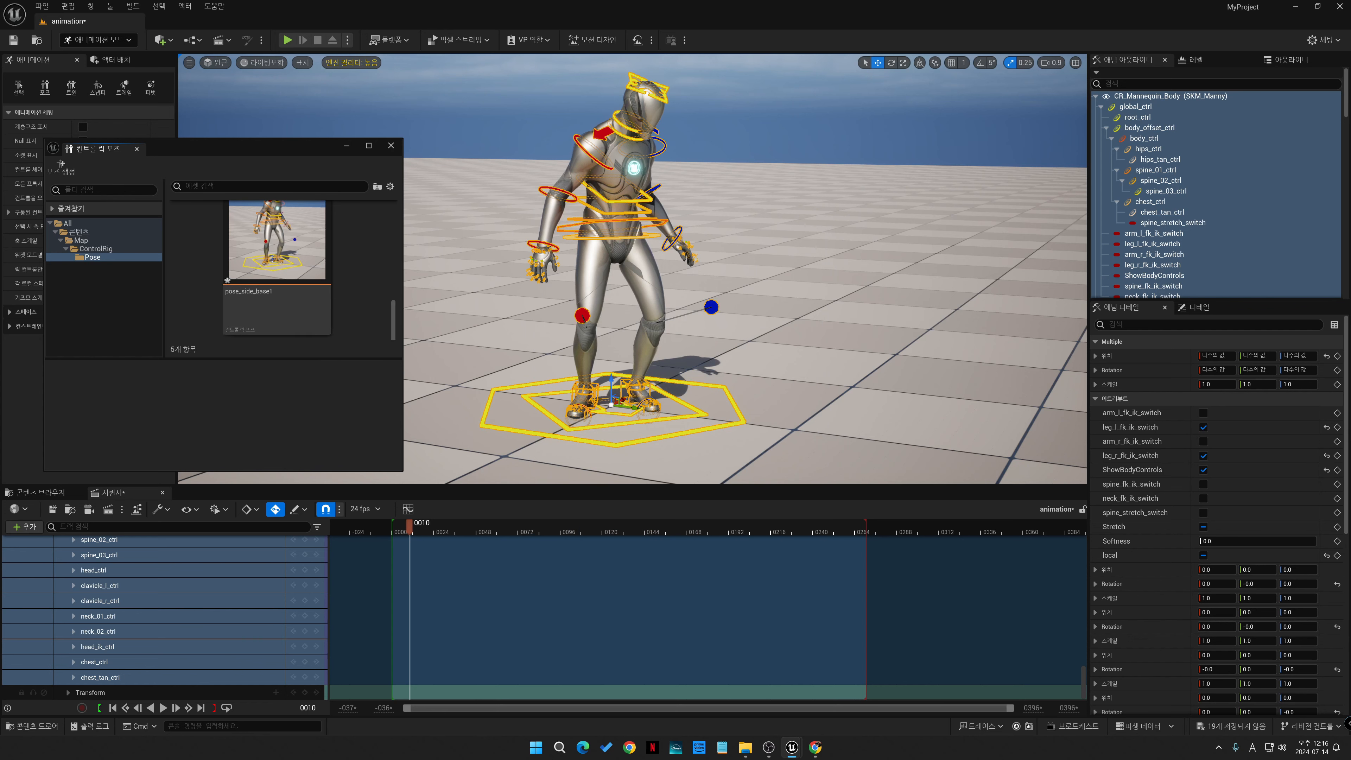
{"action": "left_click", "coordinate": [282, 283]}
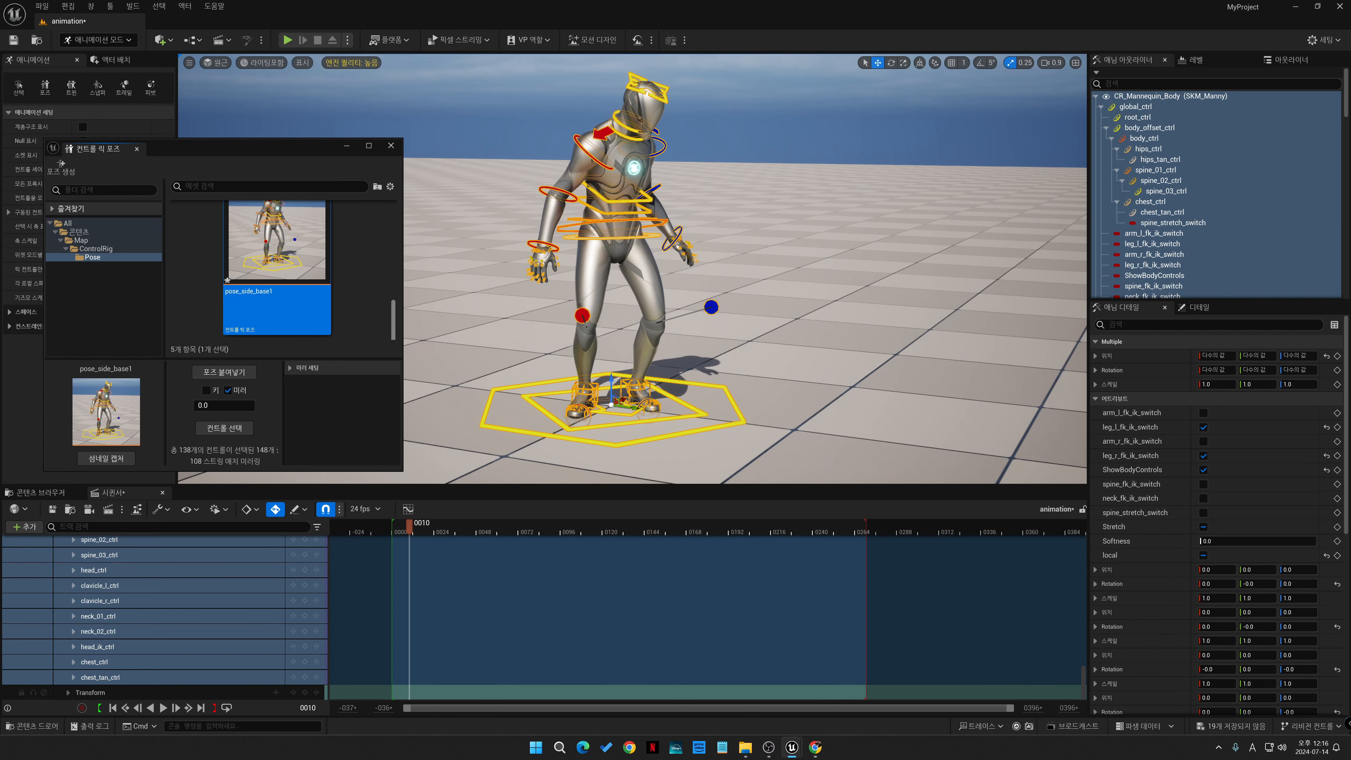
{"action": "scroll", "coordinate": [277, 268], "scroll_direction": "up", "scroll_amount": 1}
{"action": "left_click", "coordinate": [277, 288]}
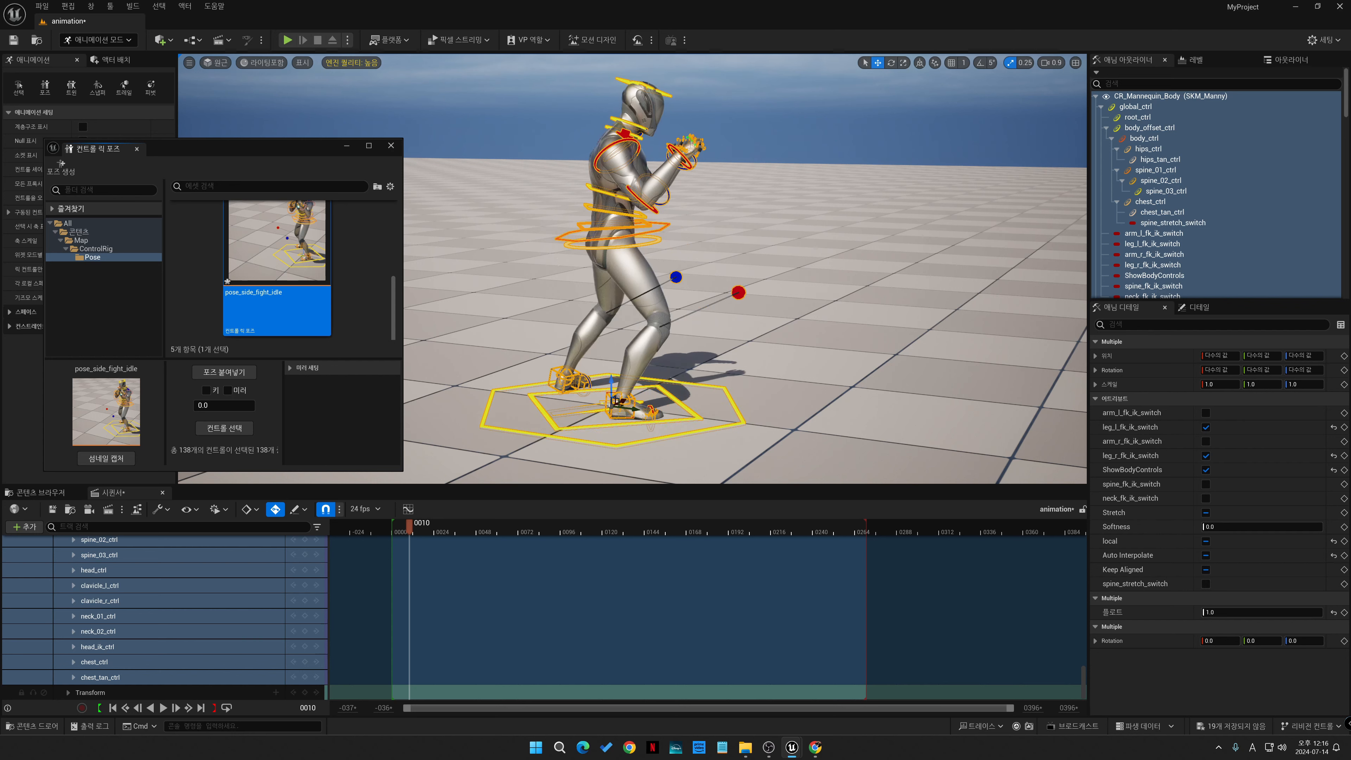
{"action": "right_click_drag", "start_coordinate": [686, 298], "coordinate": [473, 245]}
{"action": "key", "text": "w"}
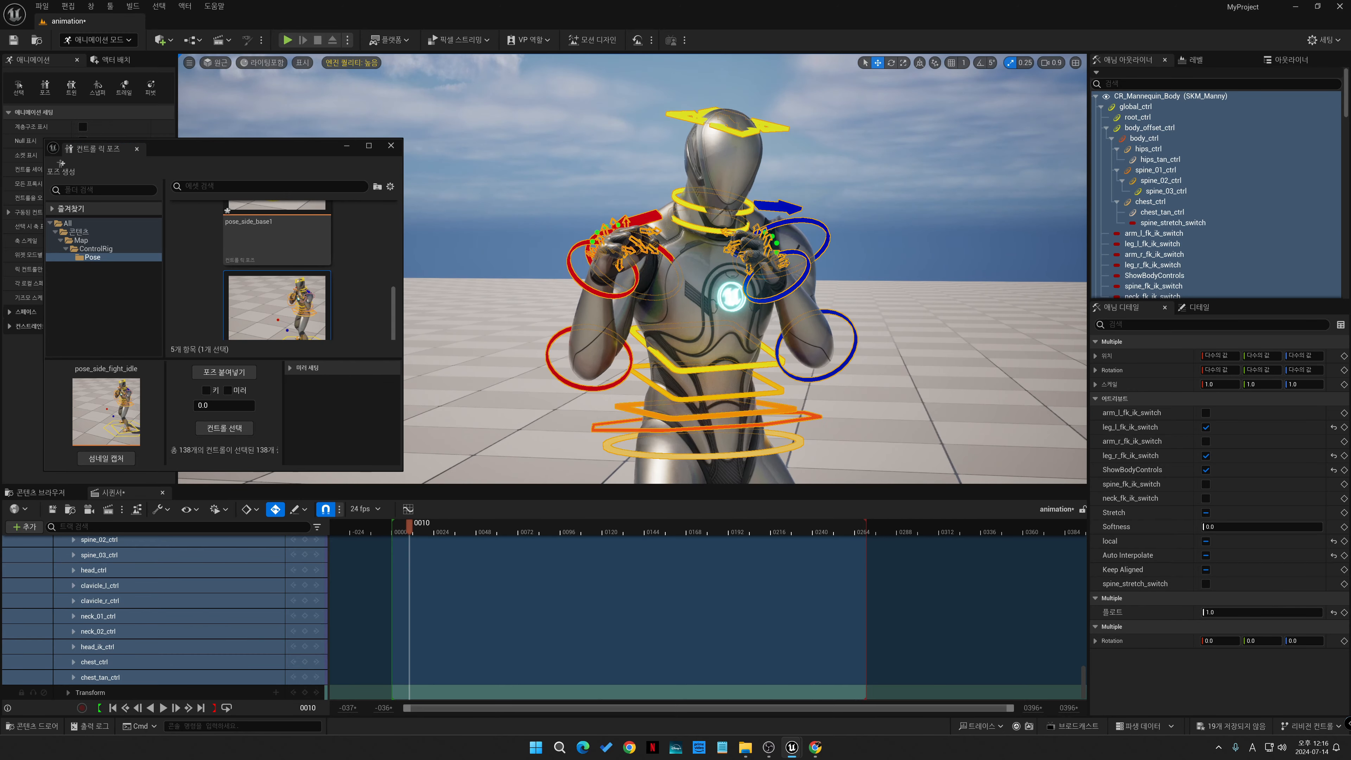
{"action": "key", "text": "d"}
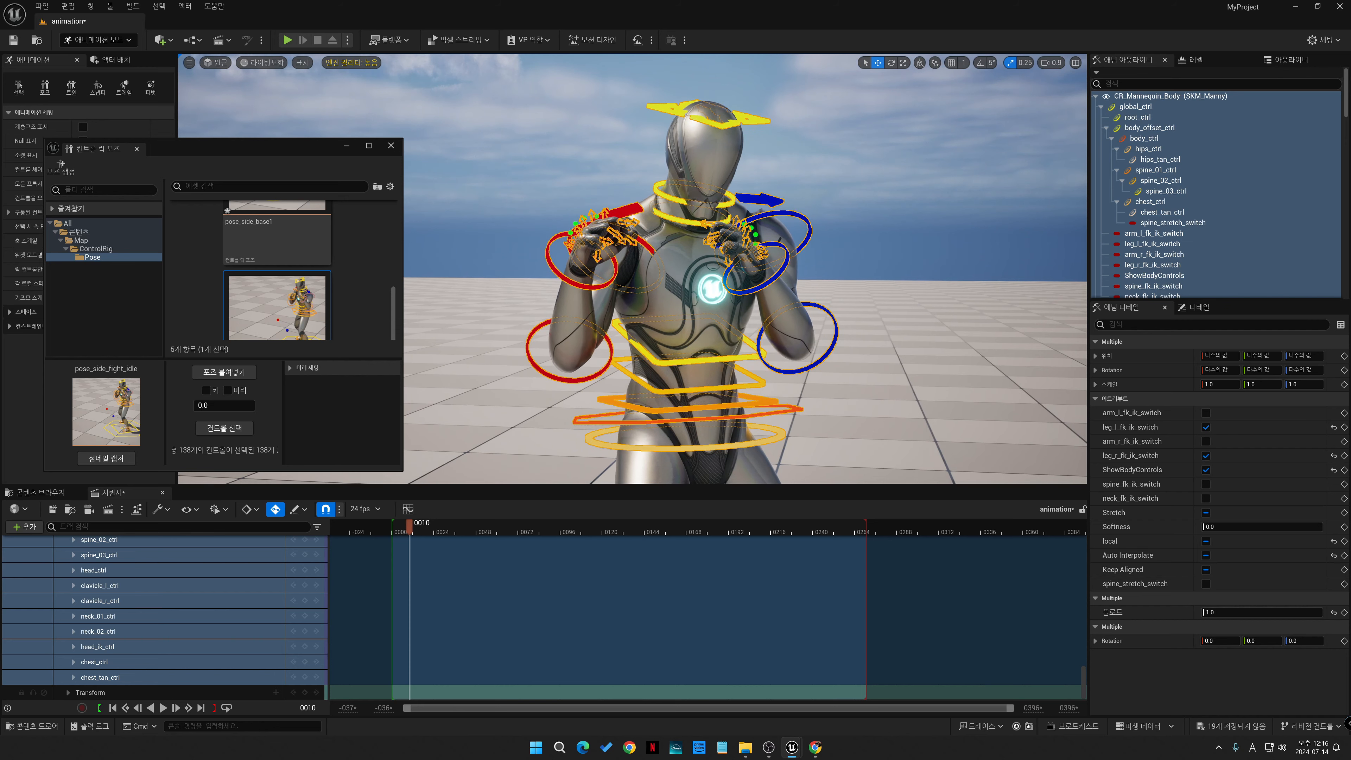
{"action": "key", "text": "w"}
{"action": "key", "text": "Escape"}
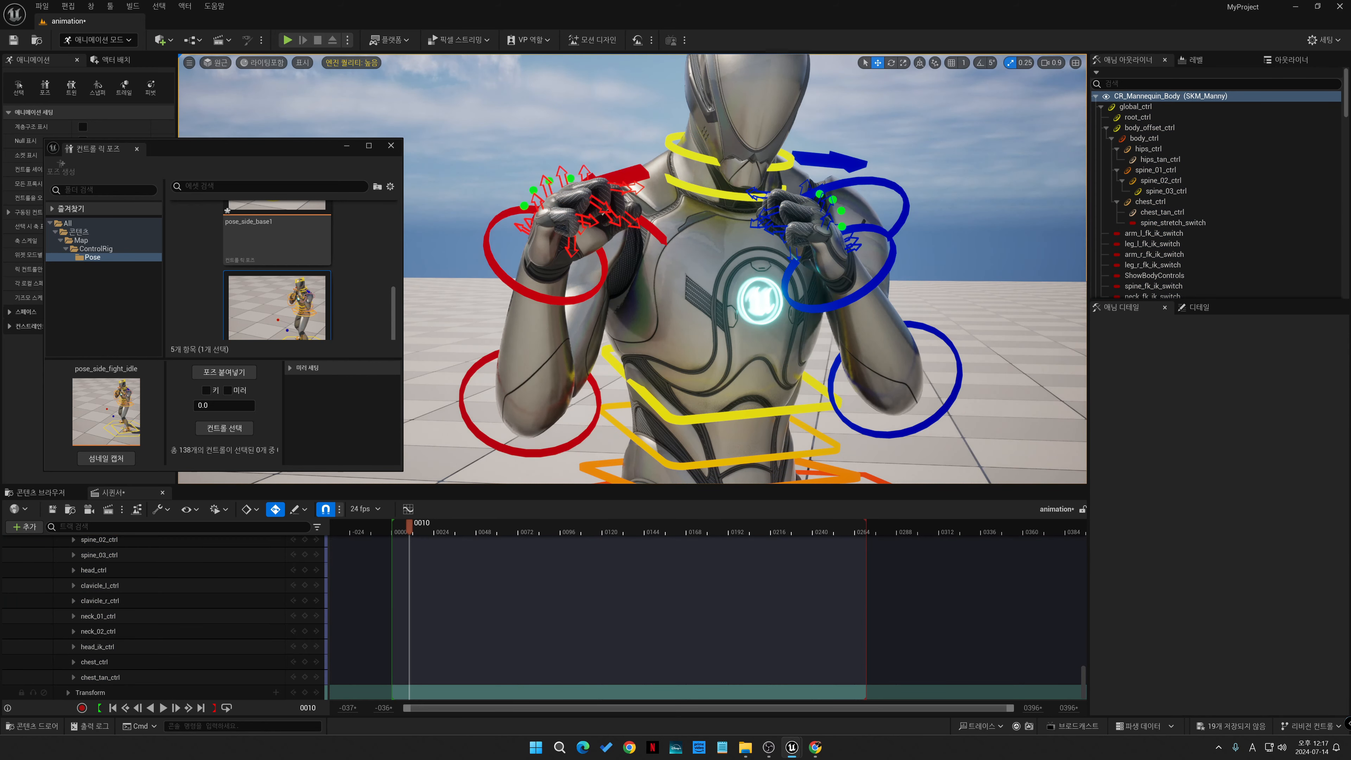
- Curl the right hand's fingers inward at their base joints, including the pinky_01_r_ctrl and index_01_r_ctrl controls
{"action": "right_click_drag", "start_coordinate": [476, 245], "coordinate": [476, 229]}
{"action": "scroll", "coordinate": [590, 268], "scroll_direction": "up", "scroll_amount": 5}
{"action": "mouse_move", "coordinate": [591, 268]}
{"action": "middle_mouse_down"}
{"action": "mouse_move", "coordinate": [447, 213]}
{"action": "mouse_move", "coordinate": [500, 264]}
{"action": "mouse_move", "coordinate": [592, 268]}
{"action": "middle_mouse_up"}
{"action": "right_click_drag", "start_coordinate": [590, 267], "coordinate": [564, 241]}
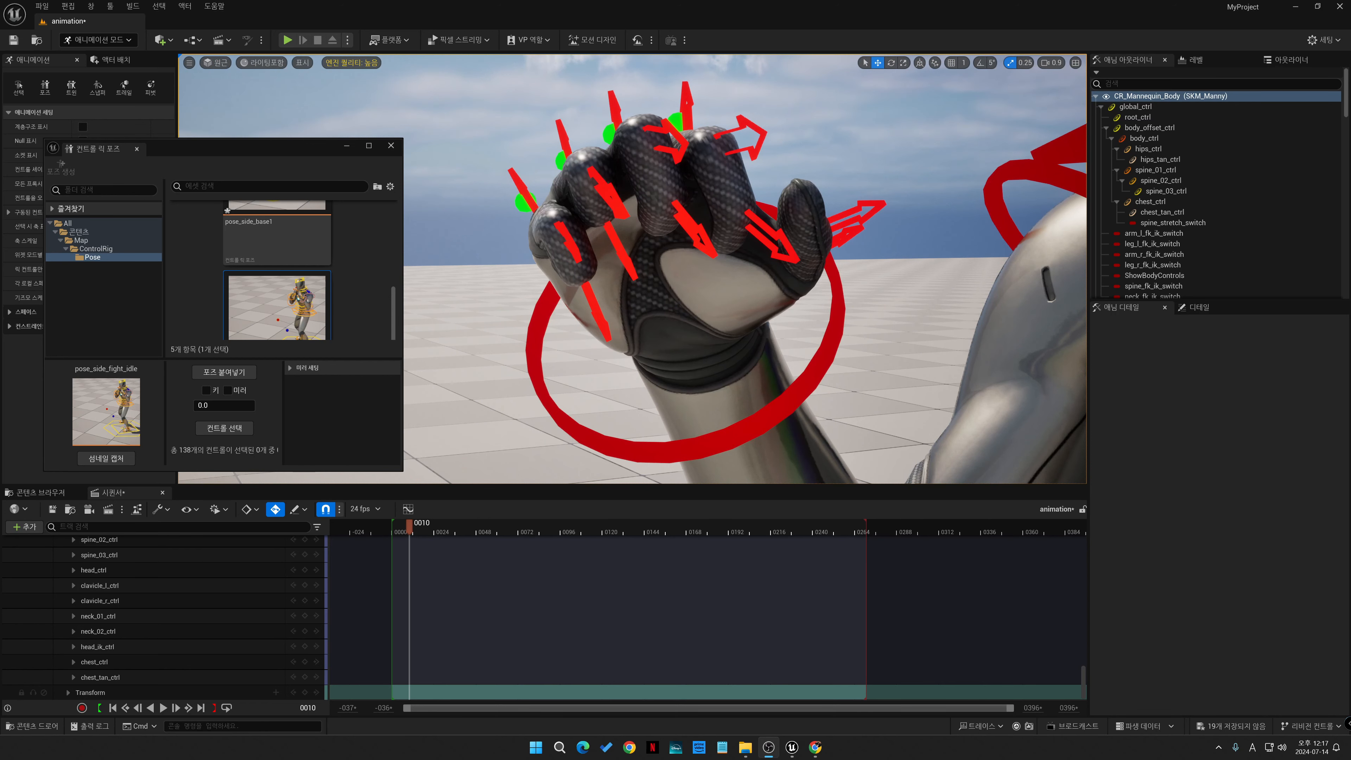
{"action": "scroll", "coordinate": [633, 266], "scroll_direction": "down", "scroll_amount": 1}
{"action": "scroll", "coordinate": [633, 266], "scroll_direction": "up", "scroll_amount": 1}
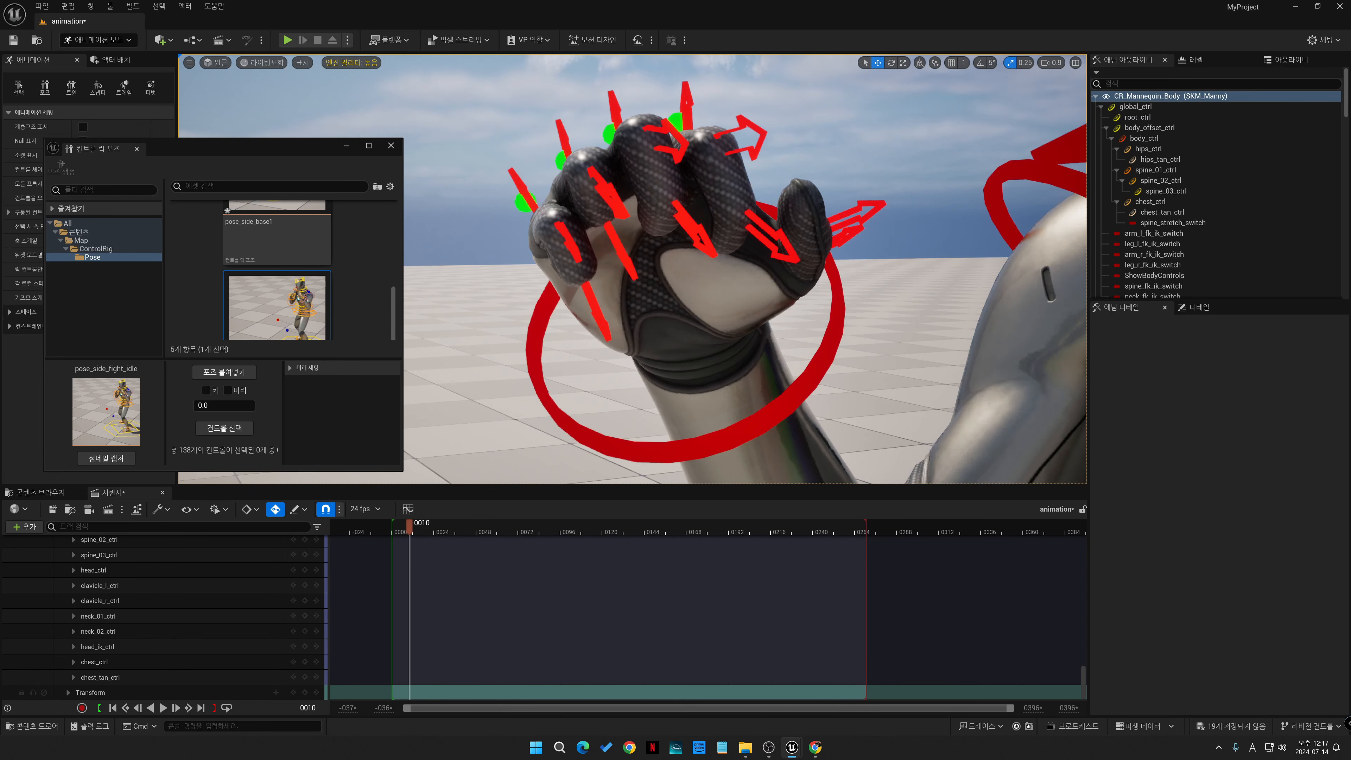
{"action": "middle_click_drag", "start_coordinate": [633, 266], "coordinate": [585, 212]}
{"action": "right_click_drag", "start_coordinate": [633, 266], "coordinate": [670, 292]}
{"action": "middle_click_drag", "start_coordinate": [671, 293], "coordinate": [659, 258]}
{"action": "right_click_drag", "start_coordinate": [659, 259], "coordinate": [649, 303]}
{"action": "mouse_move", "coordinate": [649, 303]}
{"action": "middle_mouse_down"}
{"action": "mouse_move", "coordinate": [596, 278]}
{"action": "mouse_move", "coordinate": [686, 327]}
{"action": "mouse_move", "coordinate": [654, 317]}
{"action": "middle_mouse_up"}
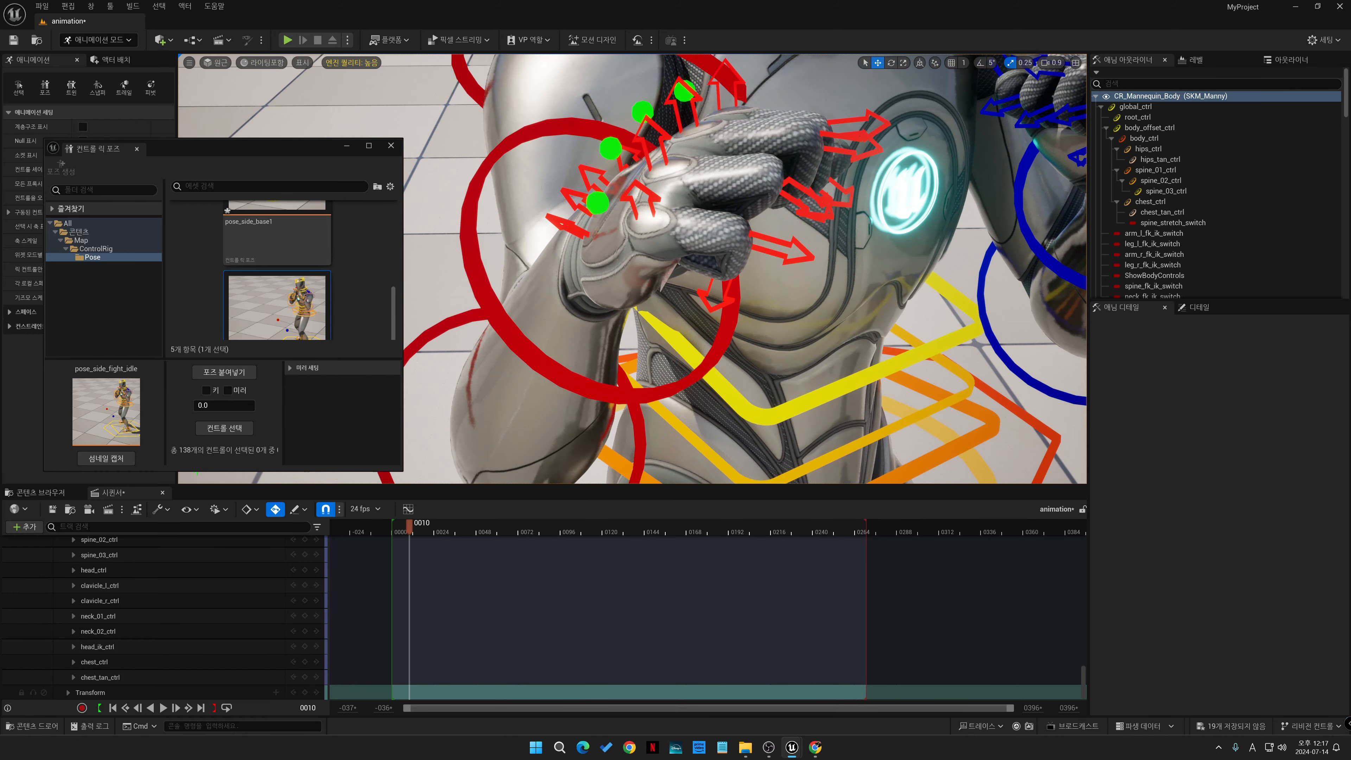
{"action": "left_click", "coordinate": [648, 199]}
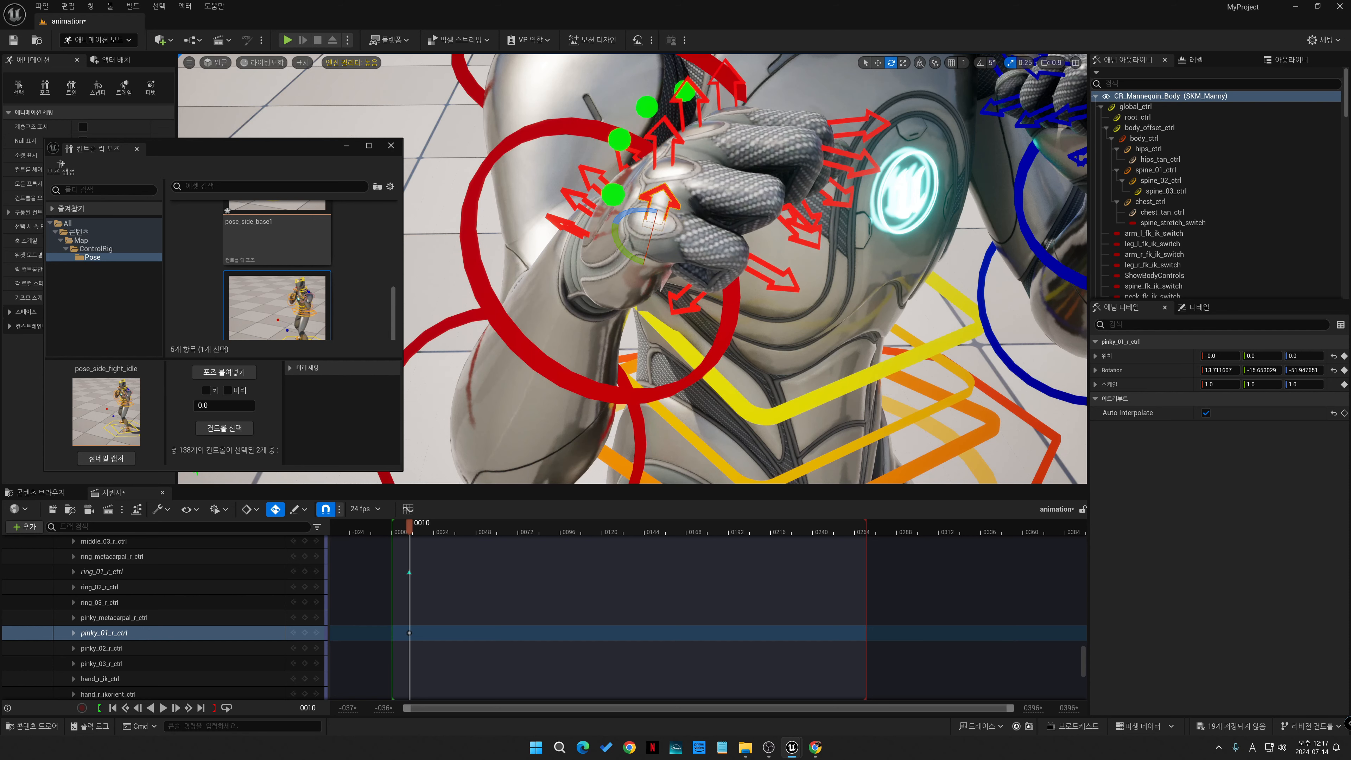
{"action": "left_click", "coordinate": [733, 76]}
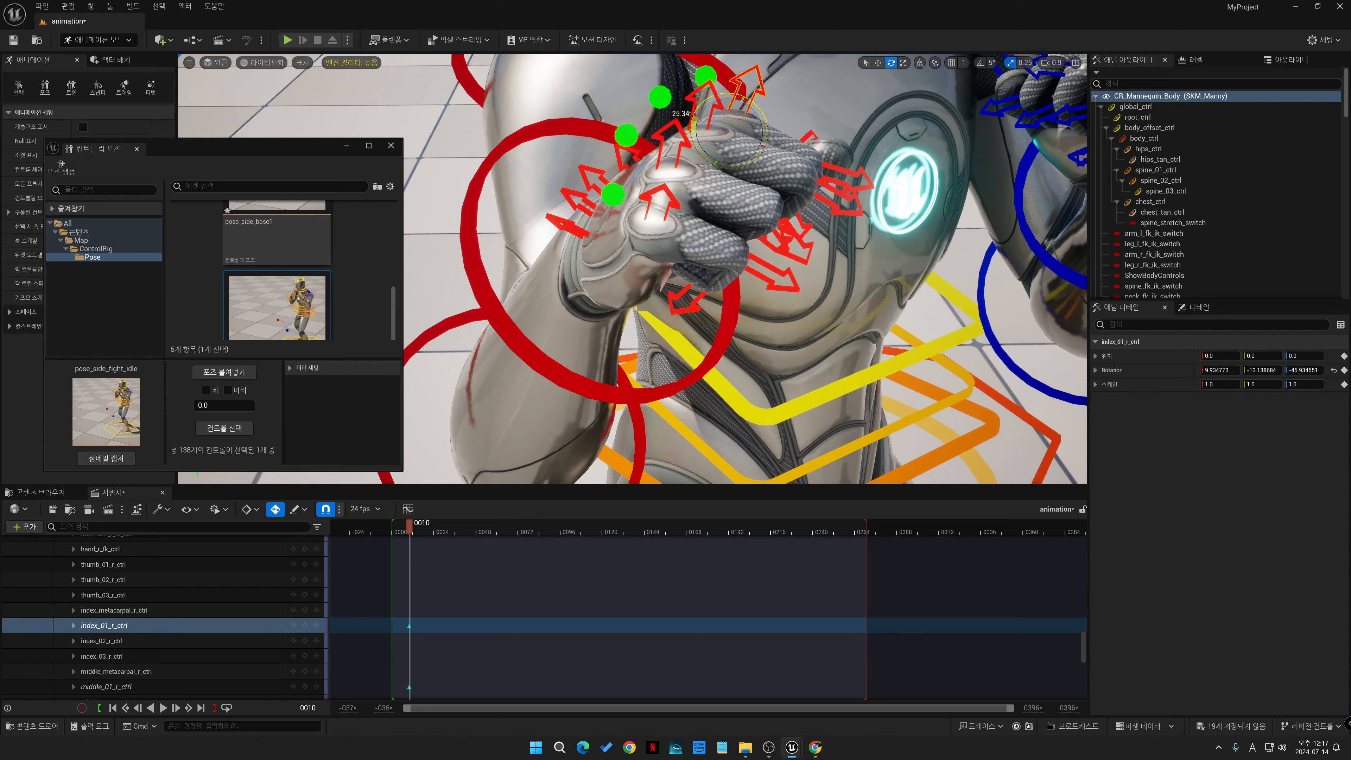
- Curl the middle joints of the right ring, middle and index fingers further toward the palm
{"action": "right_click_drag", "start_coordinate": [691, 239], "coordinate": [745, 255]}
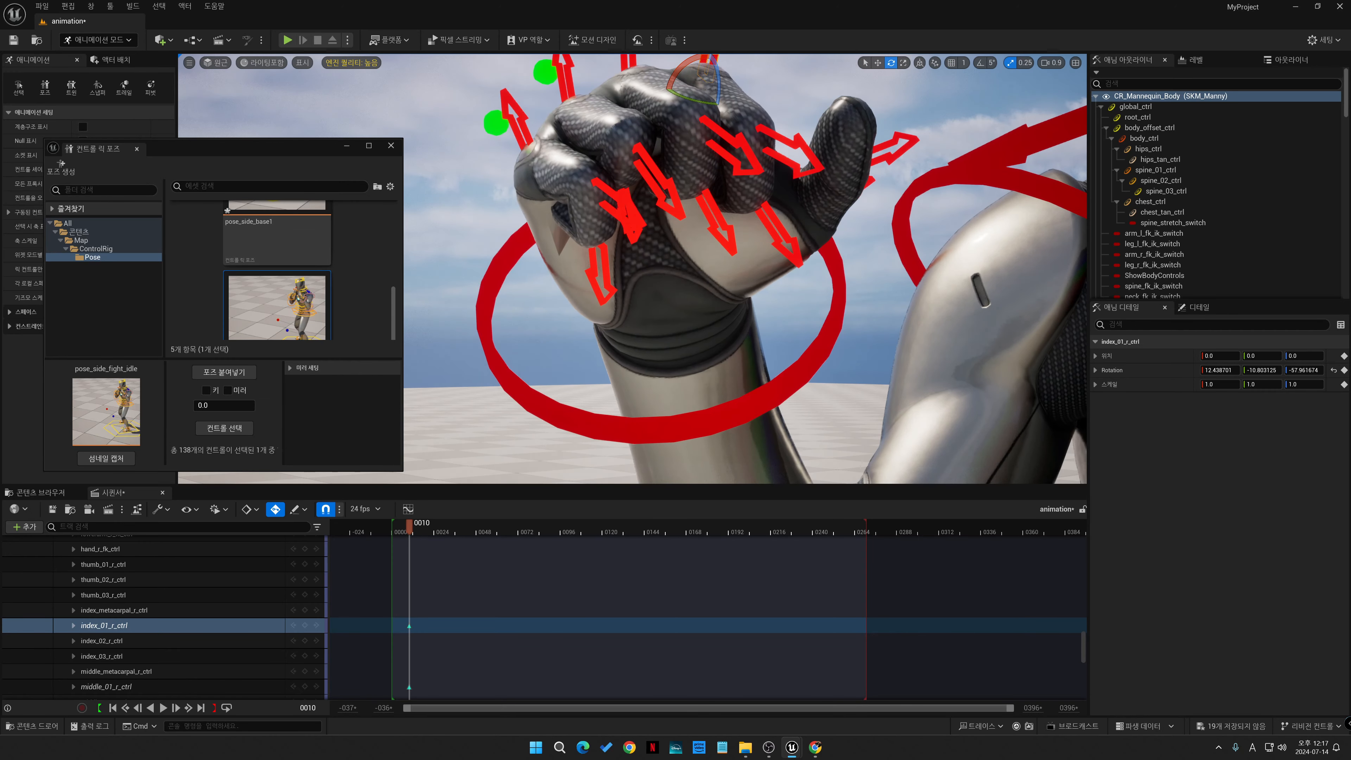
{"action": "left_click", "coordinate": [658, 185]}
{"action": "left_click_drag", "start_coordinate": [647, 151], "coordinate": [708, 106]}
{"action": "left_click", "coordinate": [737, 157]}
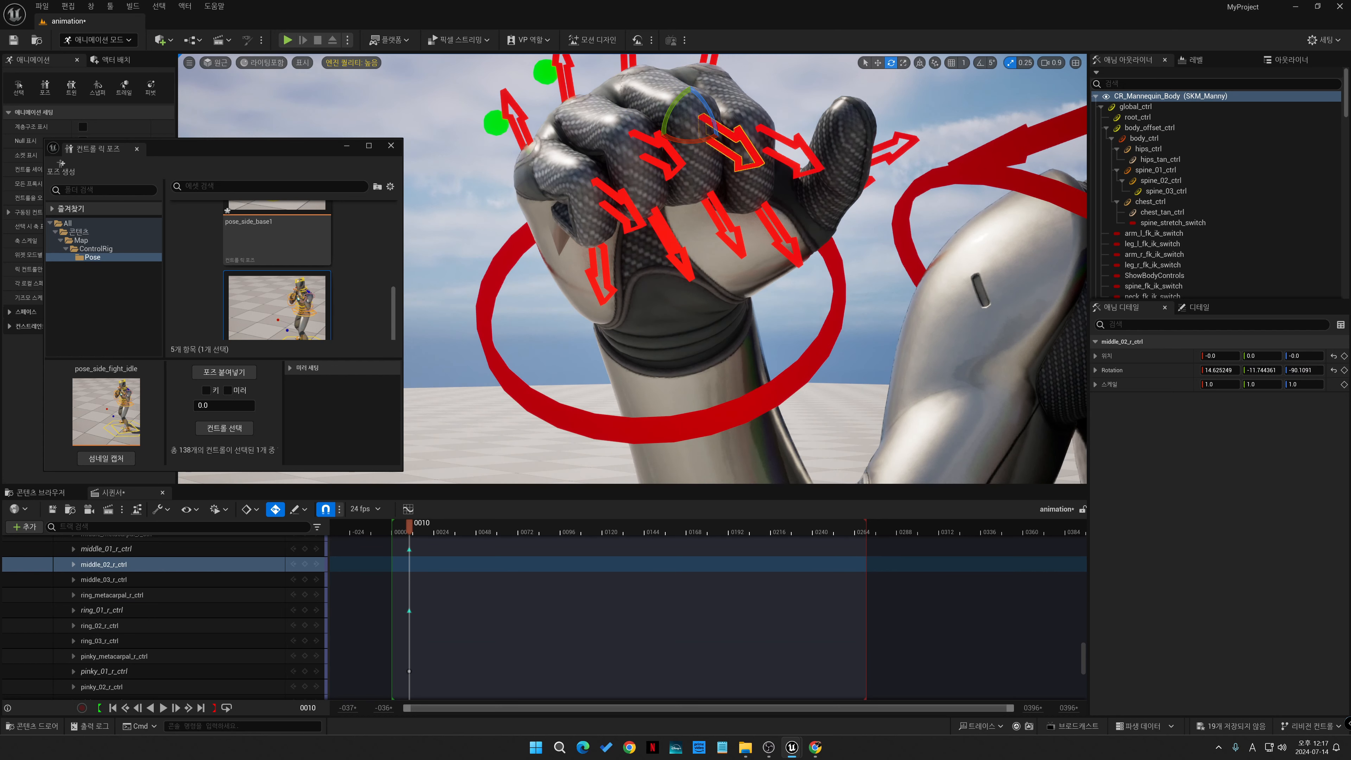
{"action": "left_click", "coordinate": [790, 157]}
{"action": "left_click", "coordinate": [711, 60]}
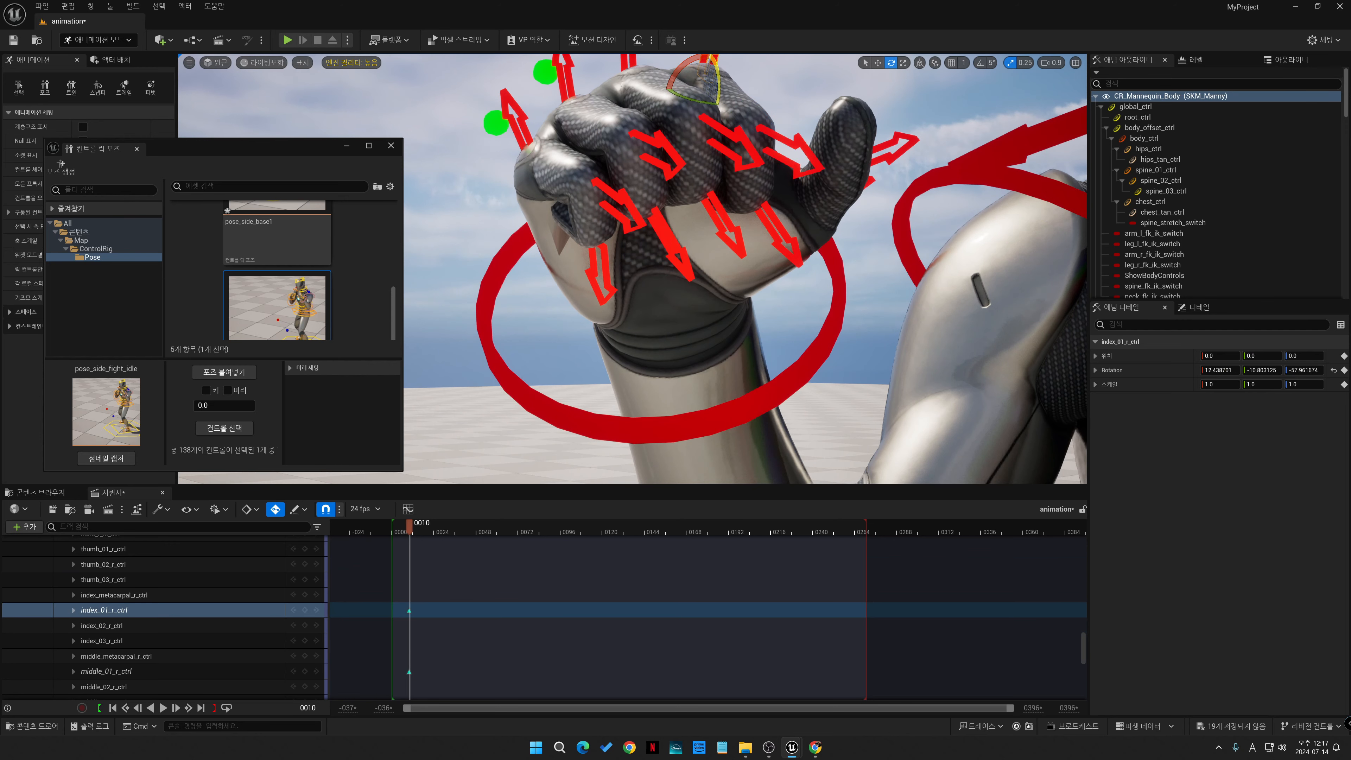
{"action": "left_click_drag", "start_coordinate": [718, 90], "coordinate": [771, 130]}
{"action": "left_click", "coordinate": [792, 160]}
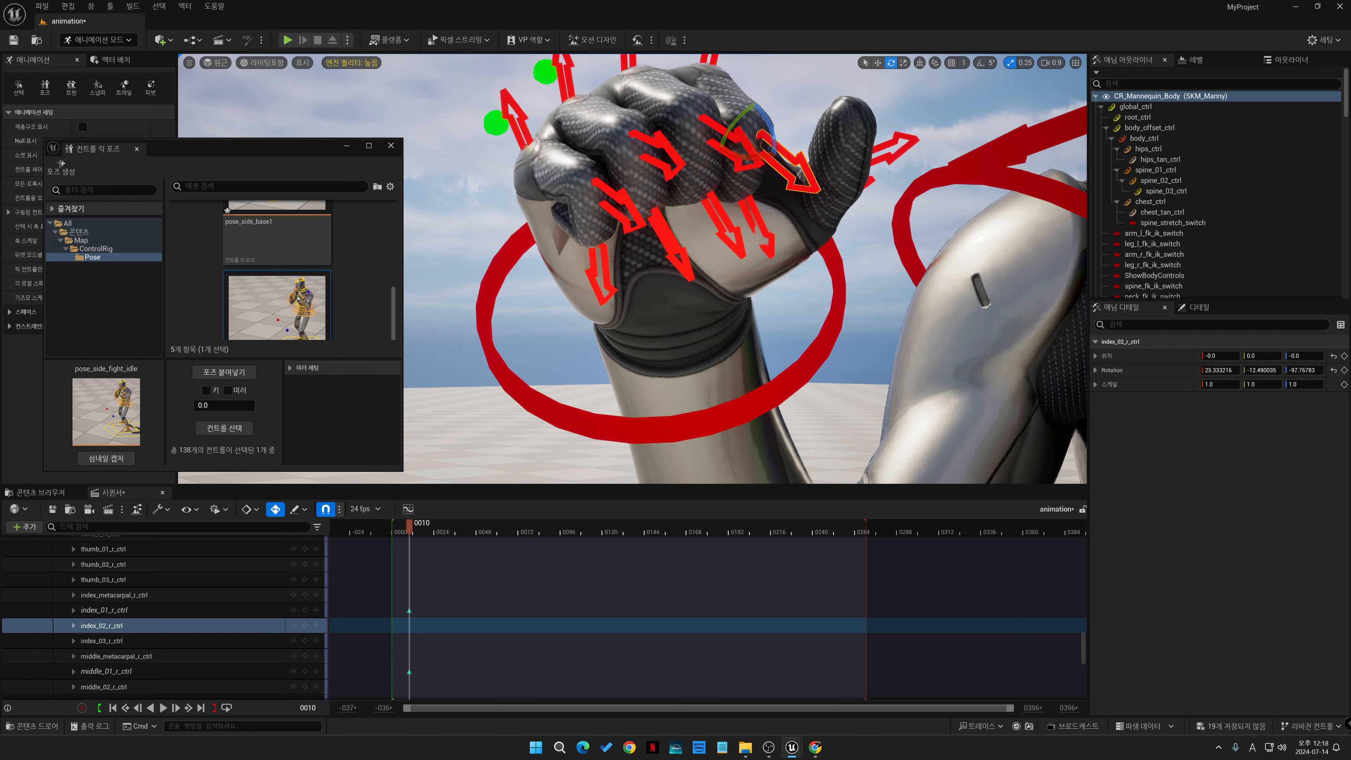
{"action": "left_click", "coordinate": [742, 160]}
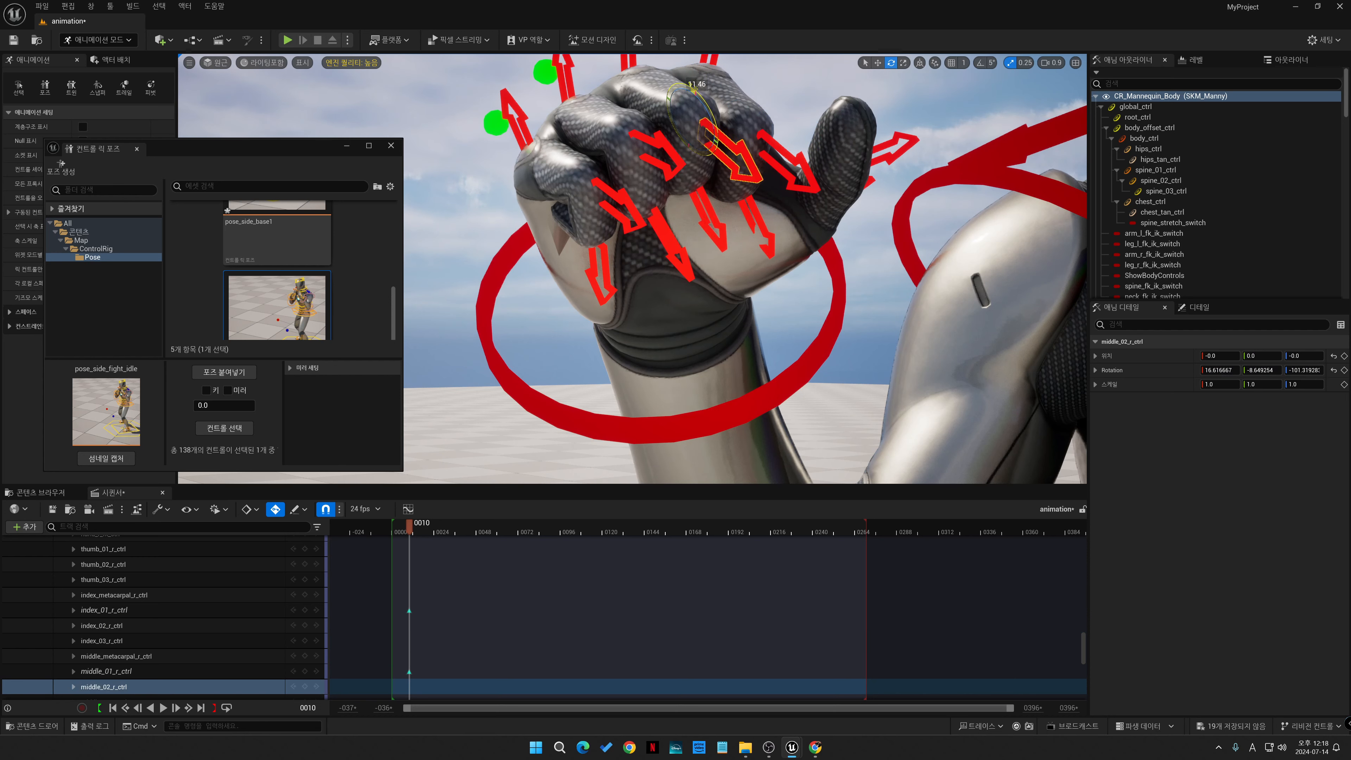
- Adjust the curl of the right middle and ring fingers, rotating ring_01_r_ctrl to about 16.7, -9.5, -51.6
{"action": "left_click", "coordinate": [672, 163]}
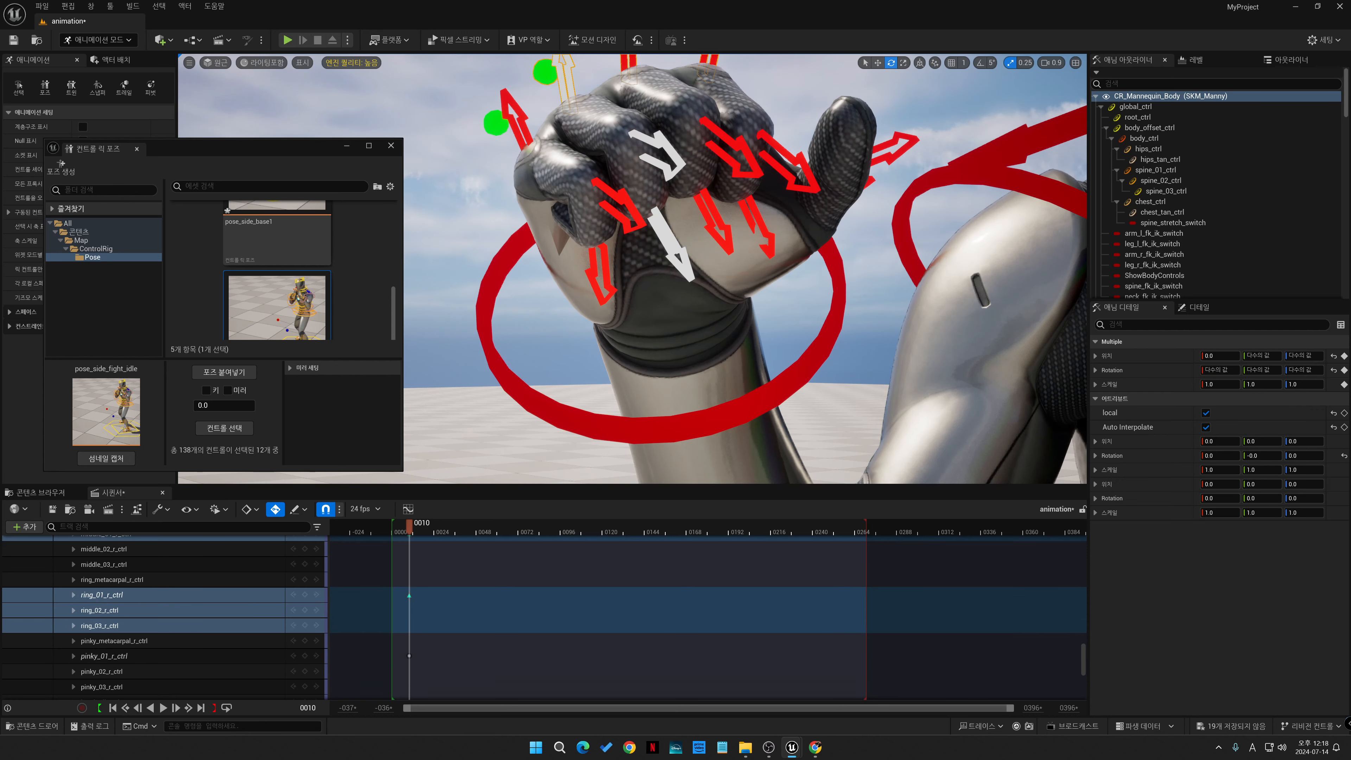
{"action": "left_click", "coordinate": [630, 63]}
{"action": "left_click_drag", "start_coordinate": [644, 107], "coordinate": [588, 144]}
{"action": "left_click", "coordinate": [567, 84]}
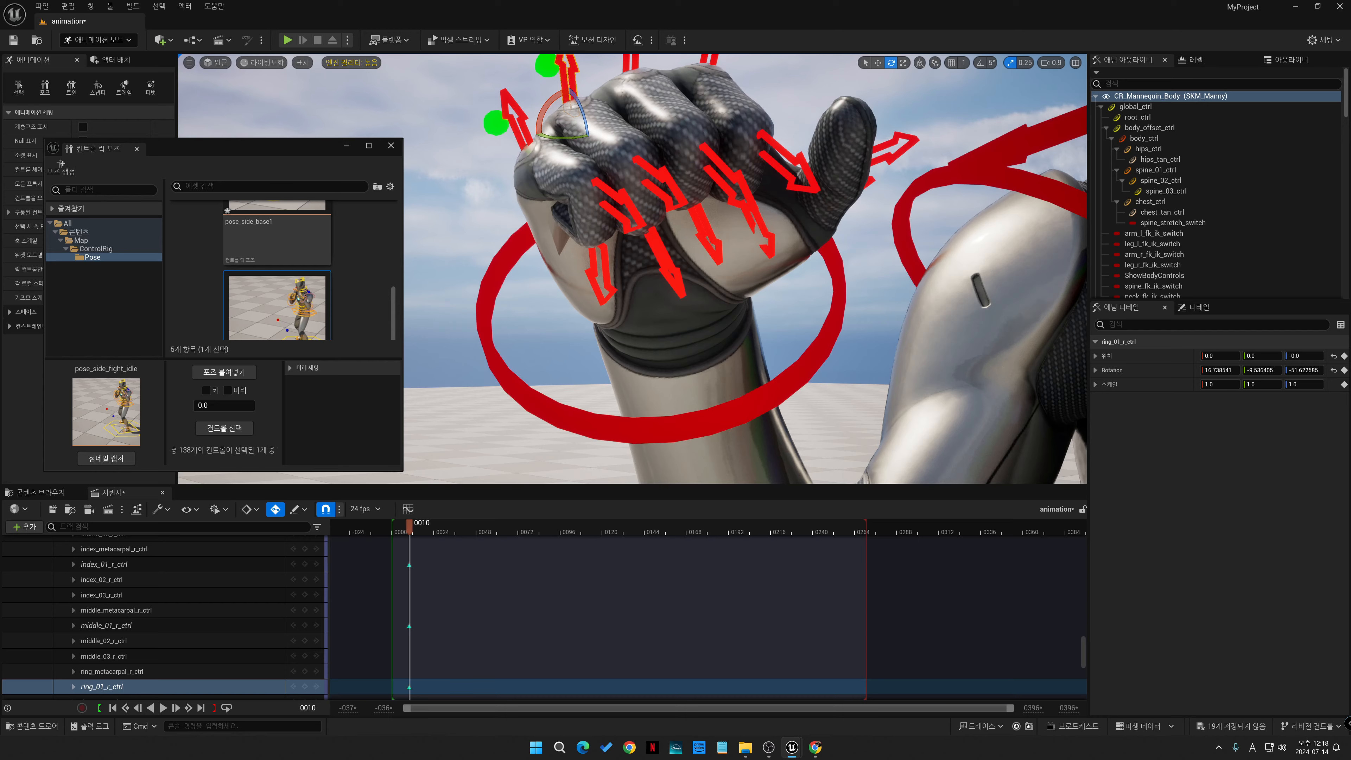
- Fold the right thumb across the fist by rotating its three joint controls, thumb_01_r_ctrl to thumb_03_r_ctrl
{"action": "mouse_move", "coordinate": [588, 144]}
{"action": "right_mouse_down"}
{"action": "mouse_move", "coordinate": [511, 146]}
{"action": "mouse_move", "coordinate": [596, 141]}
{"action": "mouse_move", "coordinate": [649, 176]}
{"action": "mouse_move", "coordinate": [575, 212]}
{"action": "mouse_move", "coordinate": [558, 176]}
{"action": "mouse_move", "coordinate": [523, 173]}
{"action": "mouse_move", "coordinate": [580, 167]}
{"action": "right_mouse_up"}
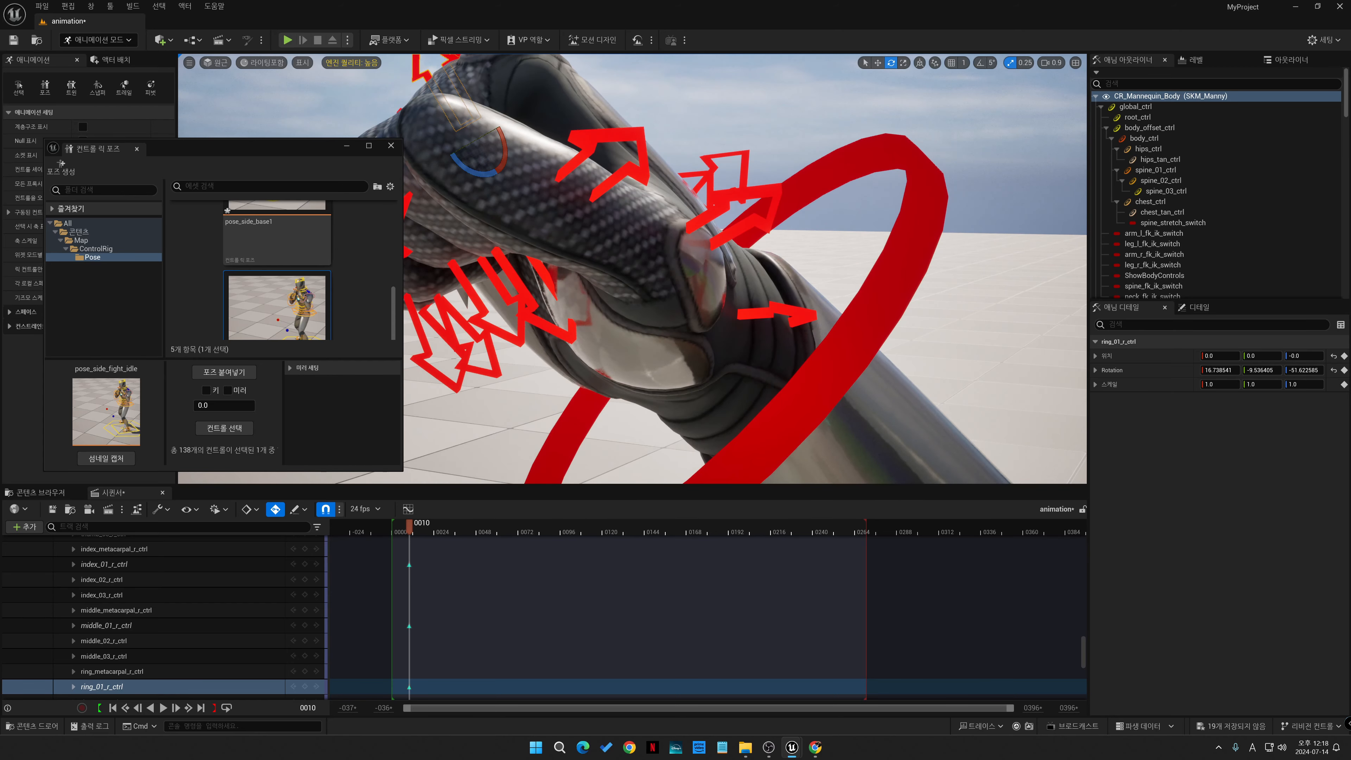
{"action": "left_click", "coordinate": [789, 314]}
{"action": "left_click_drag", "start_coordinate": [707, 315], "coordinate": [664, 320]}
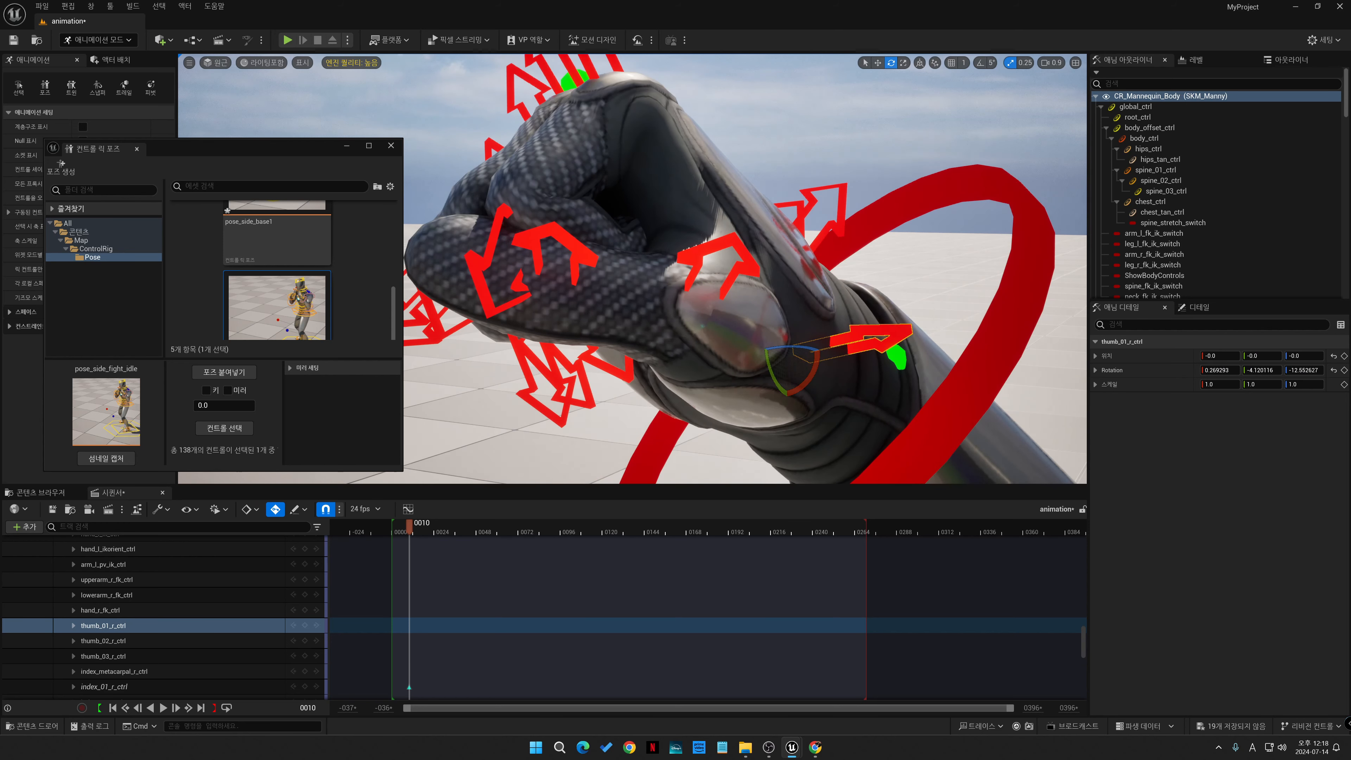
{"action": "left_click", "coordinate": [695, 257]}
{"action": "left_click_drag", "start_coordinate": [679, 301], "coordinate": [642, 303]}
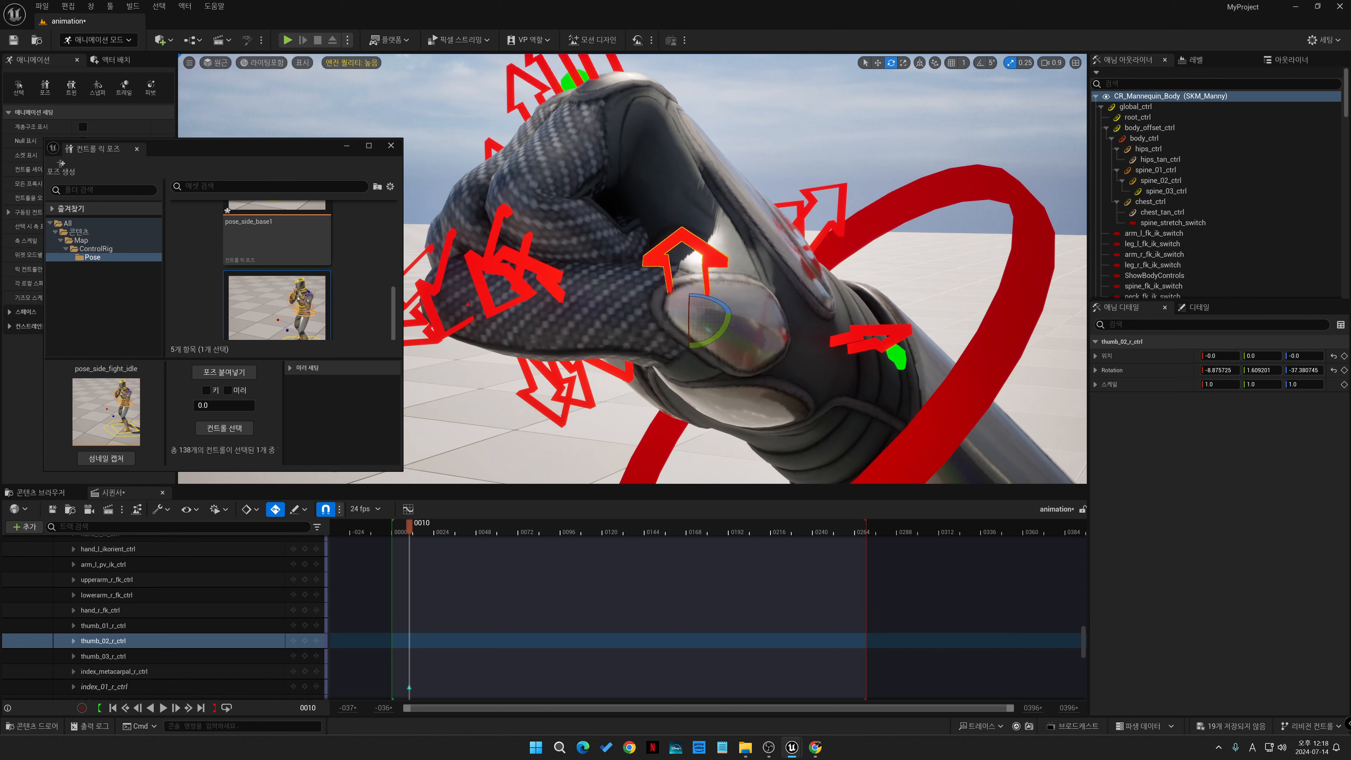
{"action": "left_click", "coordinate": [551, 277]}
{"action": "left_click_drag", "start_coordinate": [552, 297], "coordinate": [516, 300]}
- Rotate the right index finger's base joint to about 26.8, -10.7, -58.2 so it lines up with the fist
{"action": "mouse_move", "coordinate": [585, 298]}
{"action": "right_mouse_down"}
{"action": "mouse_move", "coordinate": [522, 298]}
{"action": "mouse_move", "coordinate": [553, 362]}
{"action": "mouse_move", "coordinate": [542, 320]}
{"action": "mouse_move", "coordinate": [575, 308]}
{"action": "mouse_move", "coordinate": [553, 298]}
{"action": "mouse_move", "coordinate": [607, 319]}
{"action": "mouse_move", "coordinate": [564, 341]}
{"action": "mouse_move", "coordinate": [606, 330]}
{"action": "mouse_move", "coordinate": [547, 324]}
{"action": "mouse_move", "coordinate": [569, 324]}
{"action": "mouse_move", "coordinate": [564, 287]}
{"action": "mouse_move", "coordinate": [572, 301]}
{"action": "right_mouse_up"}
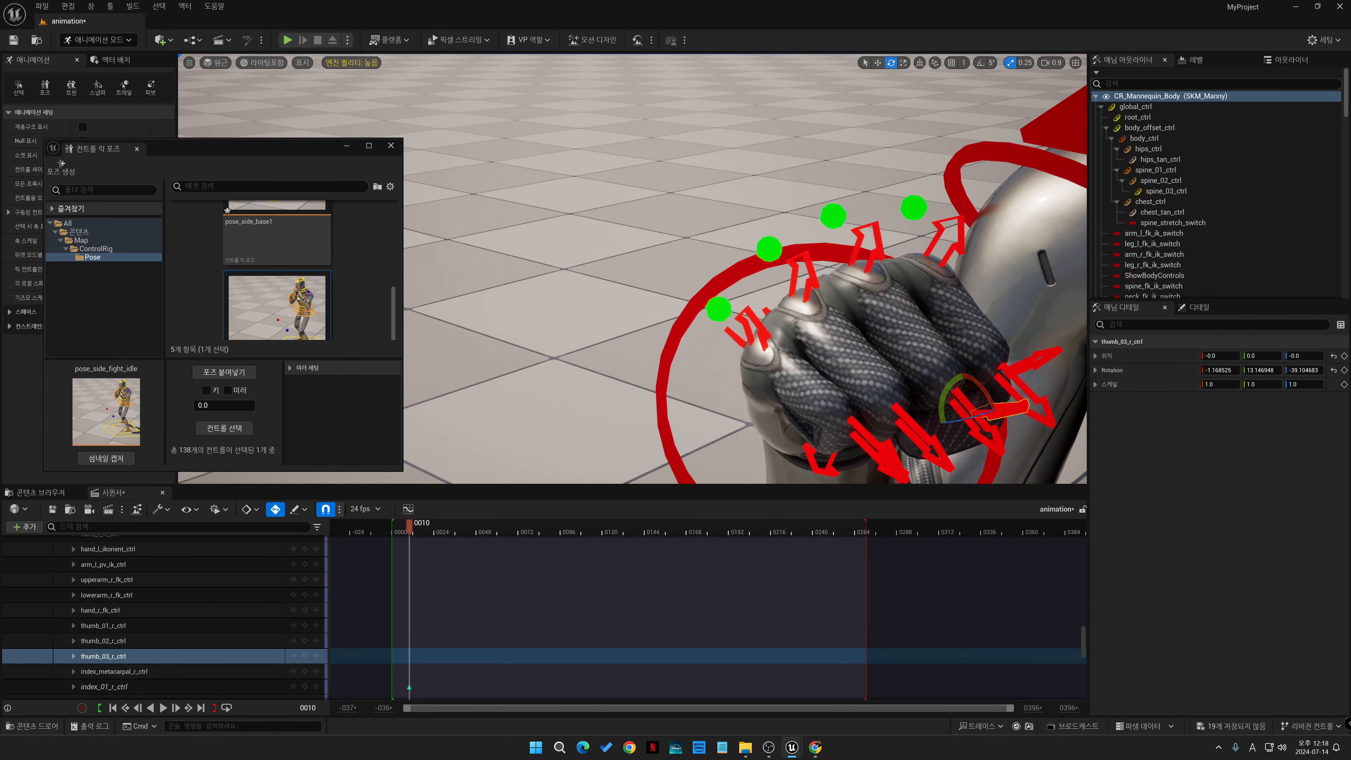
{"action": "left_click", "coordinate": [957, 234]}
{"action": "mouse_move", "coordinate": [915, 268]}
{"action": "left_mouse_down"}
{"action": "mouse_move", "coordinate": [898, 279]}
{"action": "mouse_move", "coordinate": [907, 268]}
{"action": "left_mouse_up"}
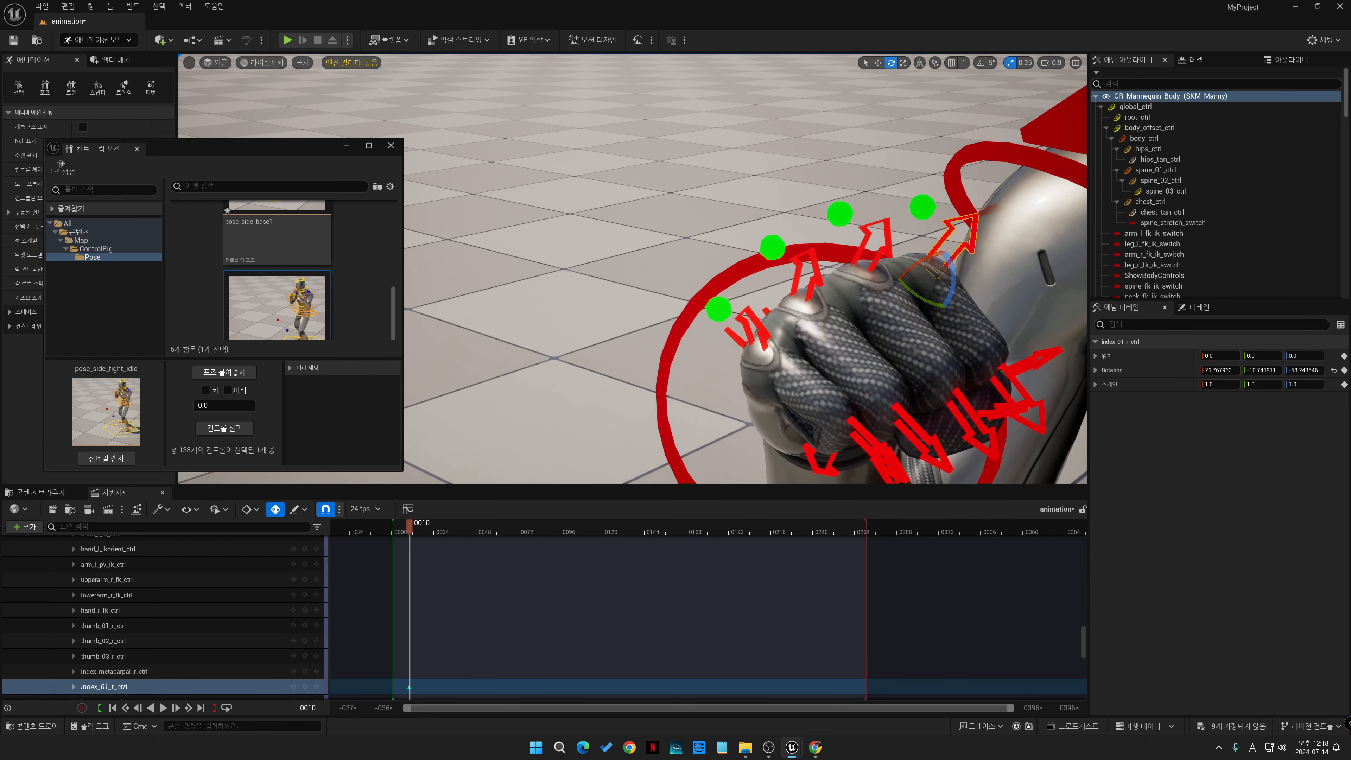
- Rotate the right wrist control hand_r_fk_ctrl to about 4.2, 6.1, 9.8
{"action": "middle_click_drag", "start_coordinate": [907, 268], "coordinate": [851, 269]}
{"action": "right_click_drag", "start_coordinate": [851, 269], "coordinate": [926, 314]}
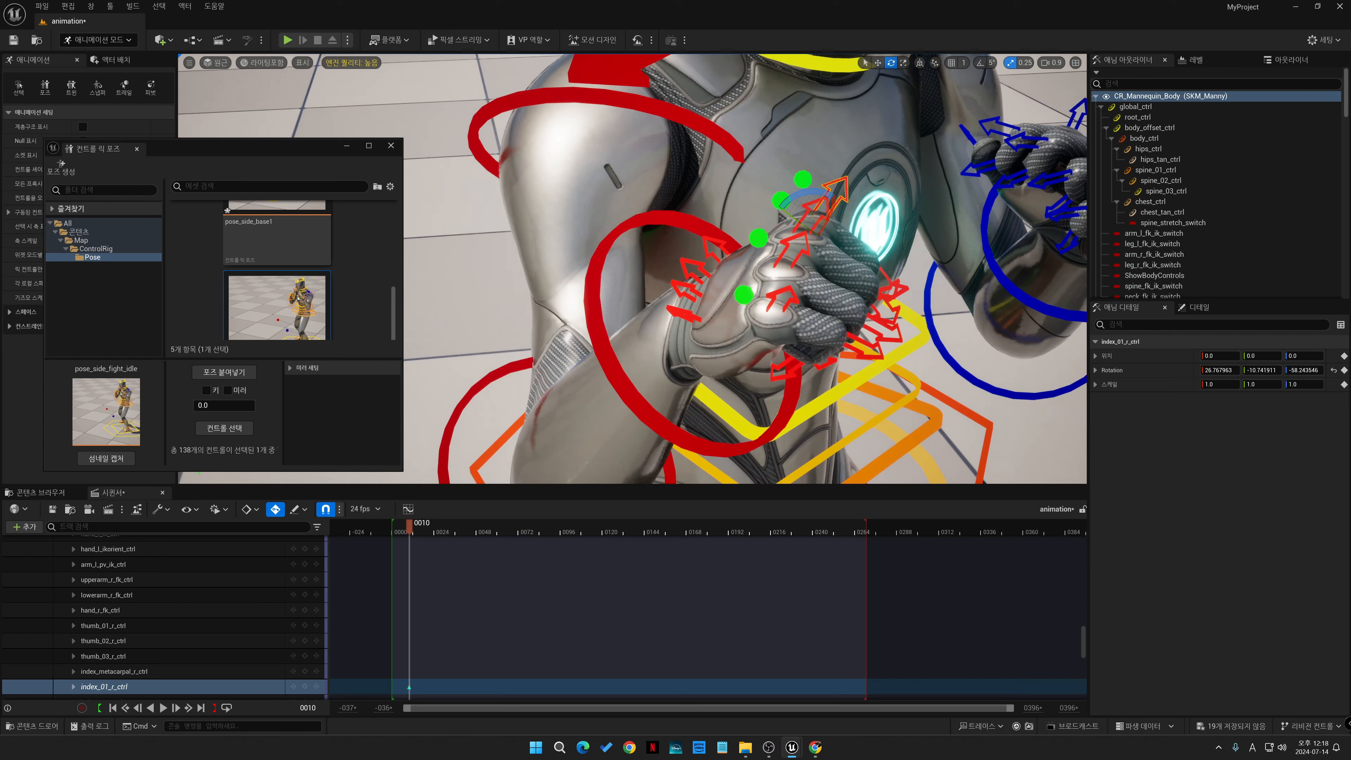
{"action": "key", "text": "Escape"}
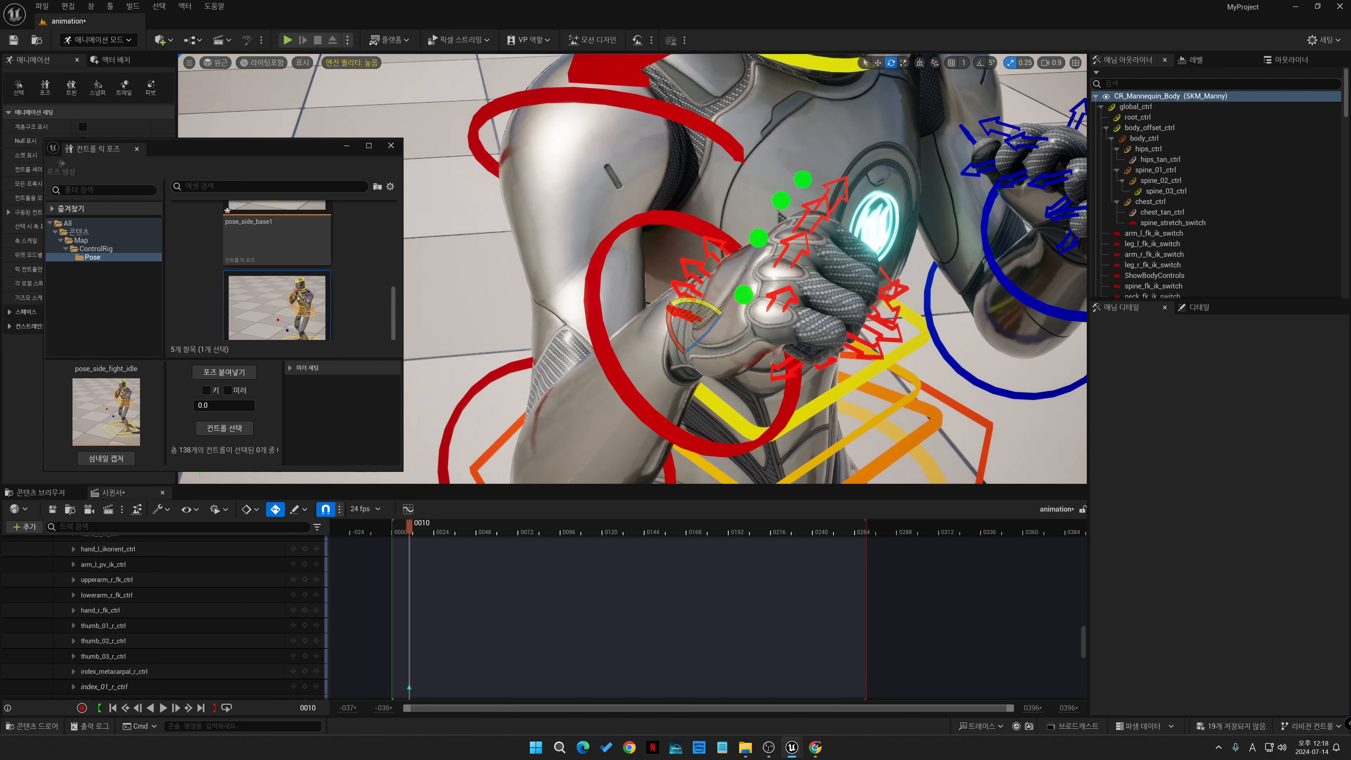
{"action": "left_click_drag", "start_coordinate": [671, 336], "coordinate": [667, 304]}
{"action": "left_click", "coordinate": [603, 340]}
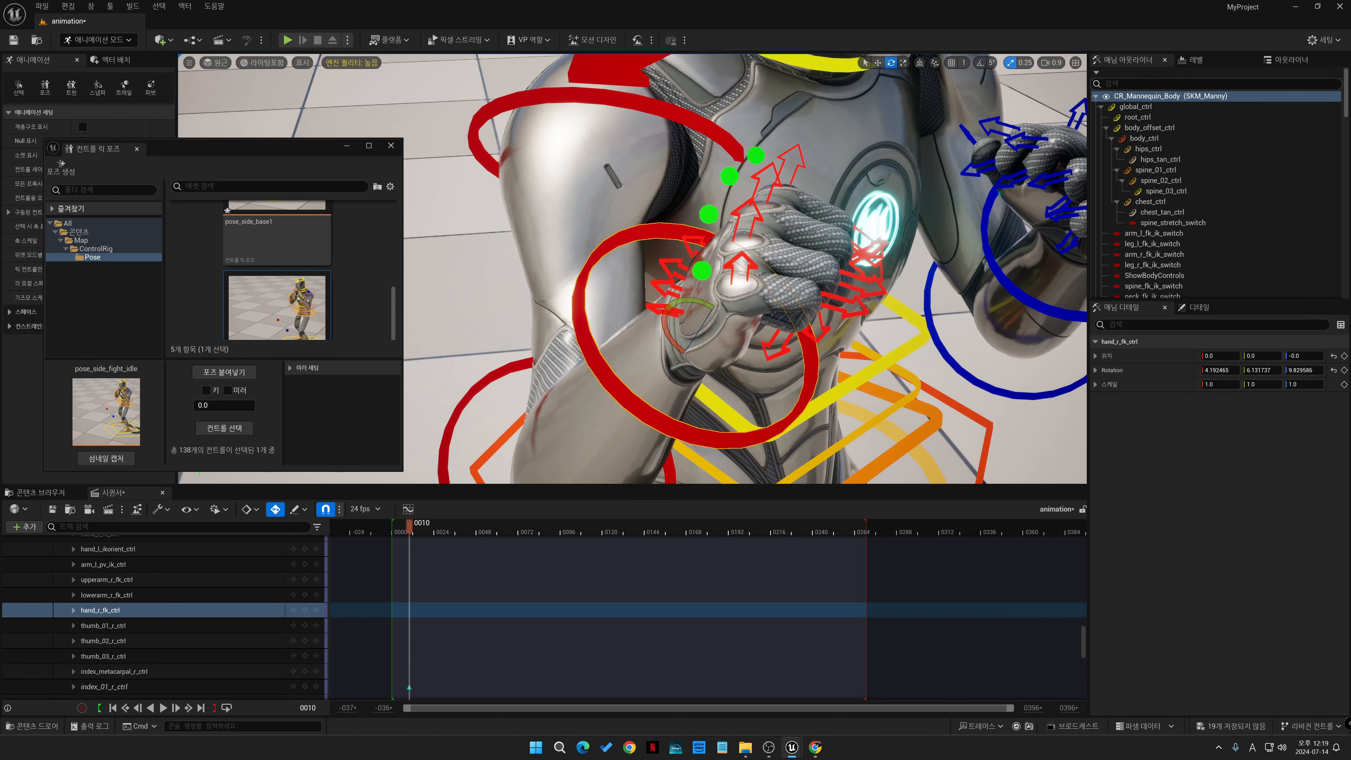
- Refine the right pinky's curl by rotating its base control pinky_01_r_ctrl and middle-joint control pinky_02_r_ctrl
{"action": "left_click", "coordinate": [742, 258]}
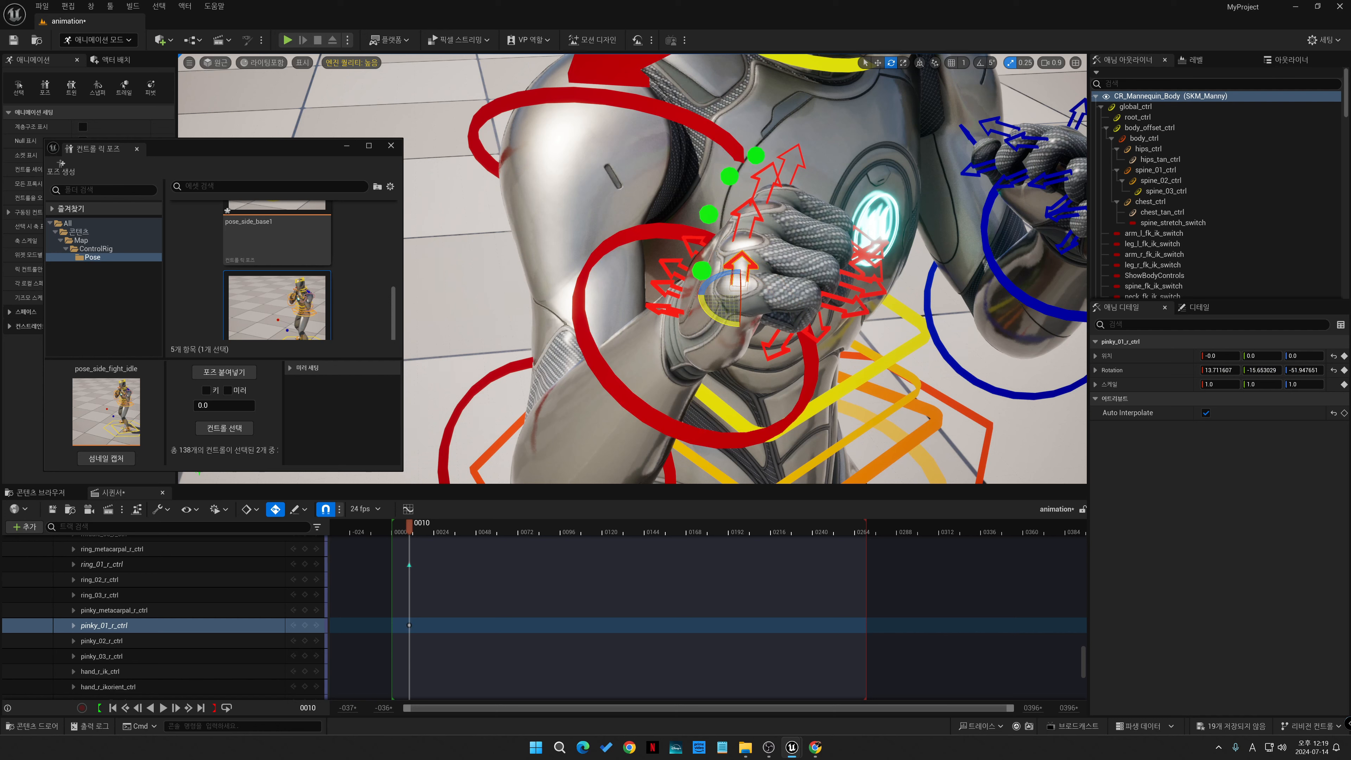
{"action": "left_click_drag", "start_coordinate": [701, 296], "coordinate": [709, 270]}
{"action": "left_click", "coordinate": [846, 326]}
{"action": "left_click_drag", "start_coordinate": [780, 321], "coordinate": [810, 312]}
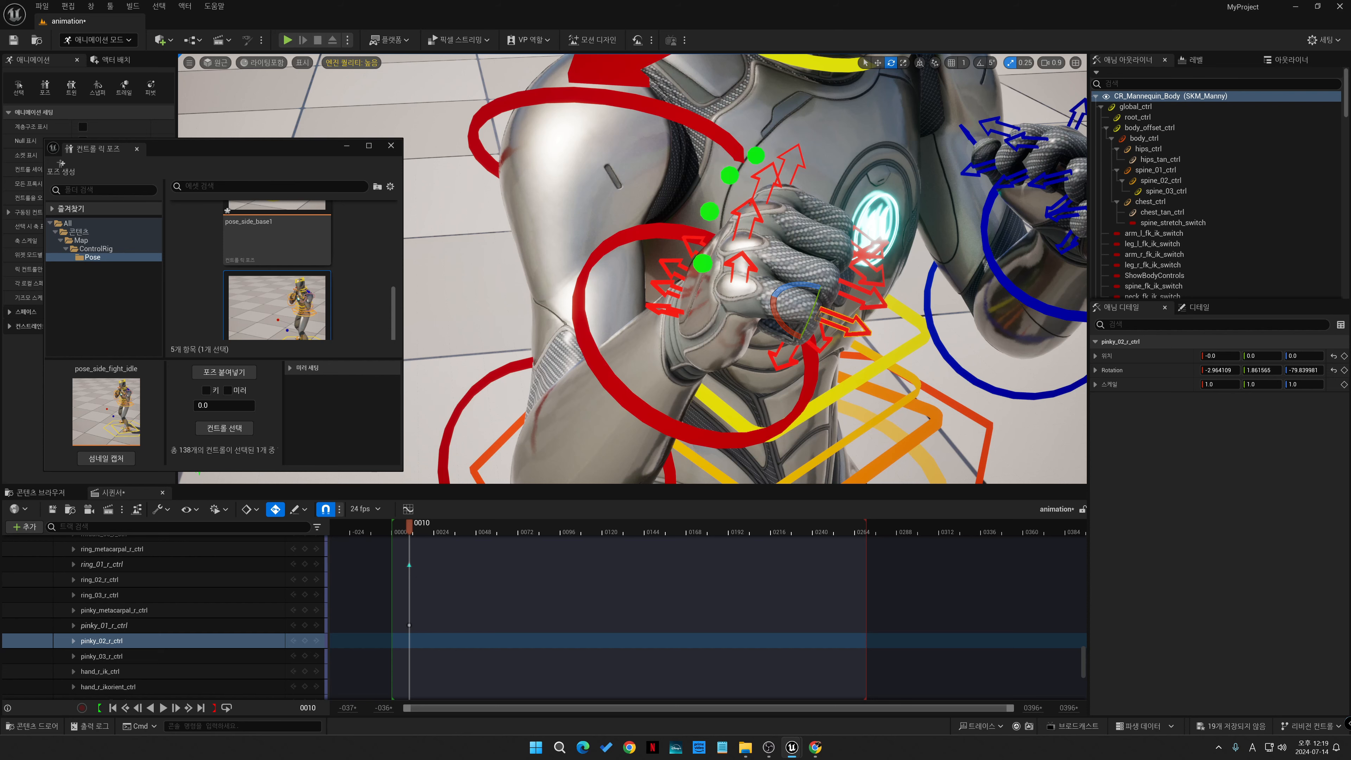
- Rotate the right hand's pinky, middle and index metacarpal controls to shape the arc of the knuckles
{"action": "left_click", "coordinate": [672, 311]}
{"action": "left_click_drag", "start_coordinate": [714, 336], "coordinate": [709, 343]}
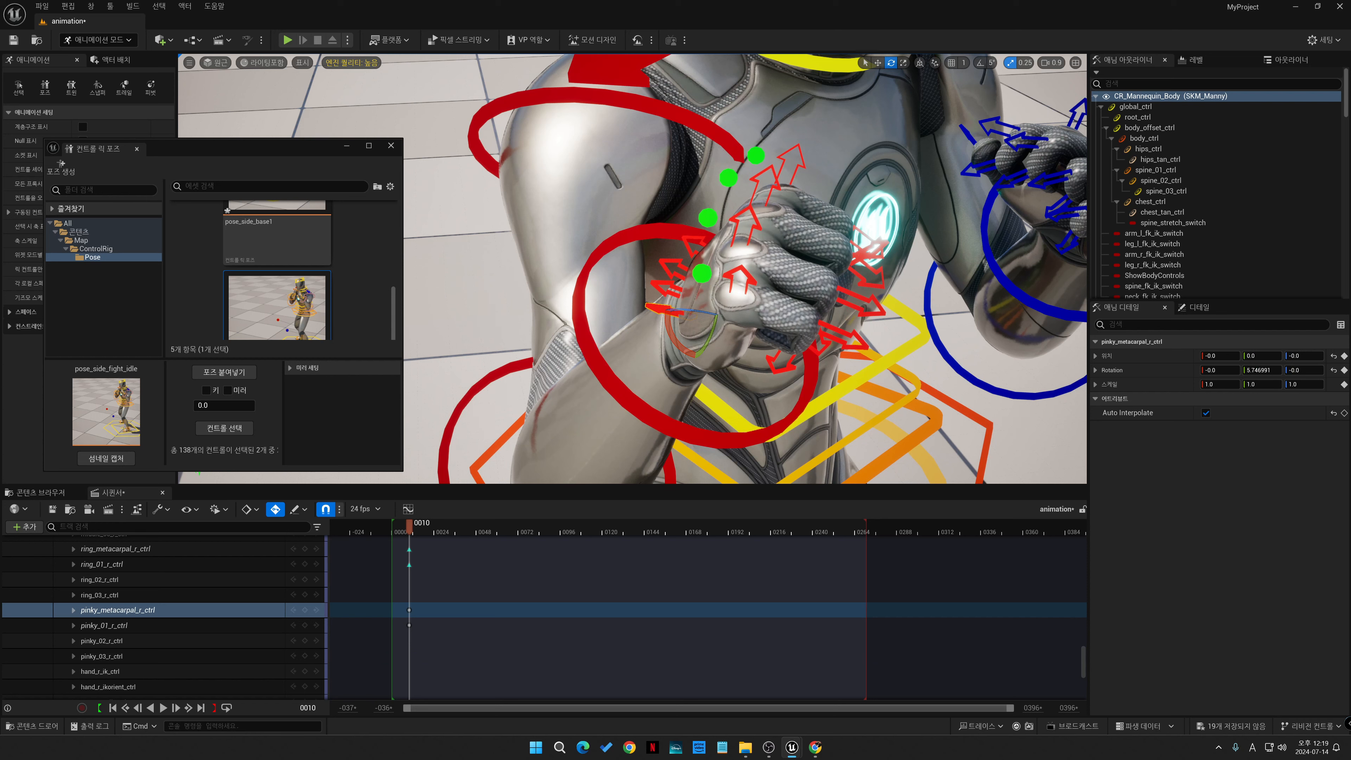
{"action": "left_click", "coordinate": [672, 266]}
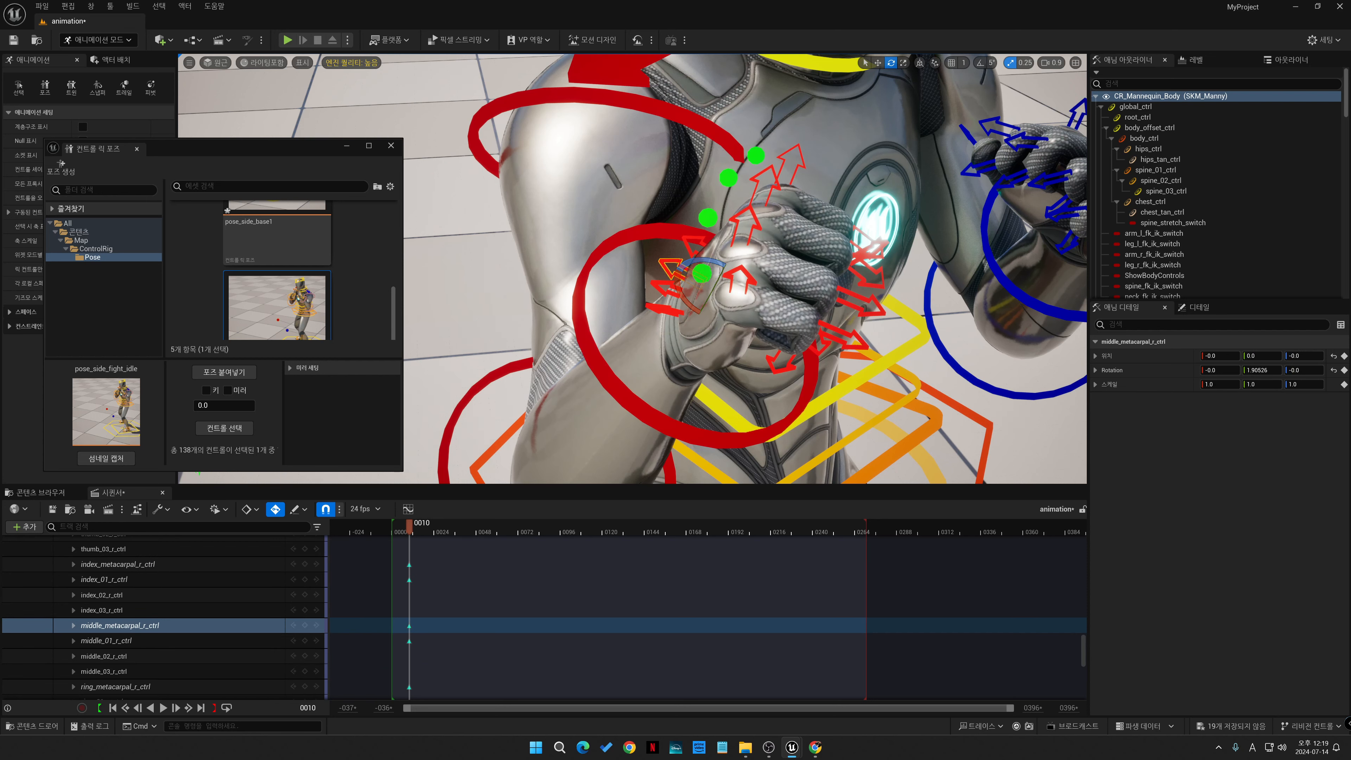
{"action": "left_click_drag", "start_coordinate": [715, 289], "coordinate": [764, 277]}
{"action": "left_click", "coordinate": [693, 243]}
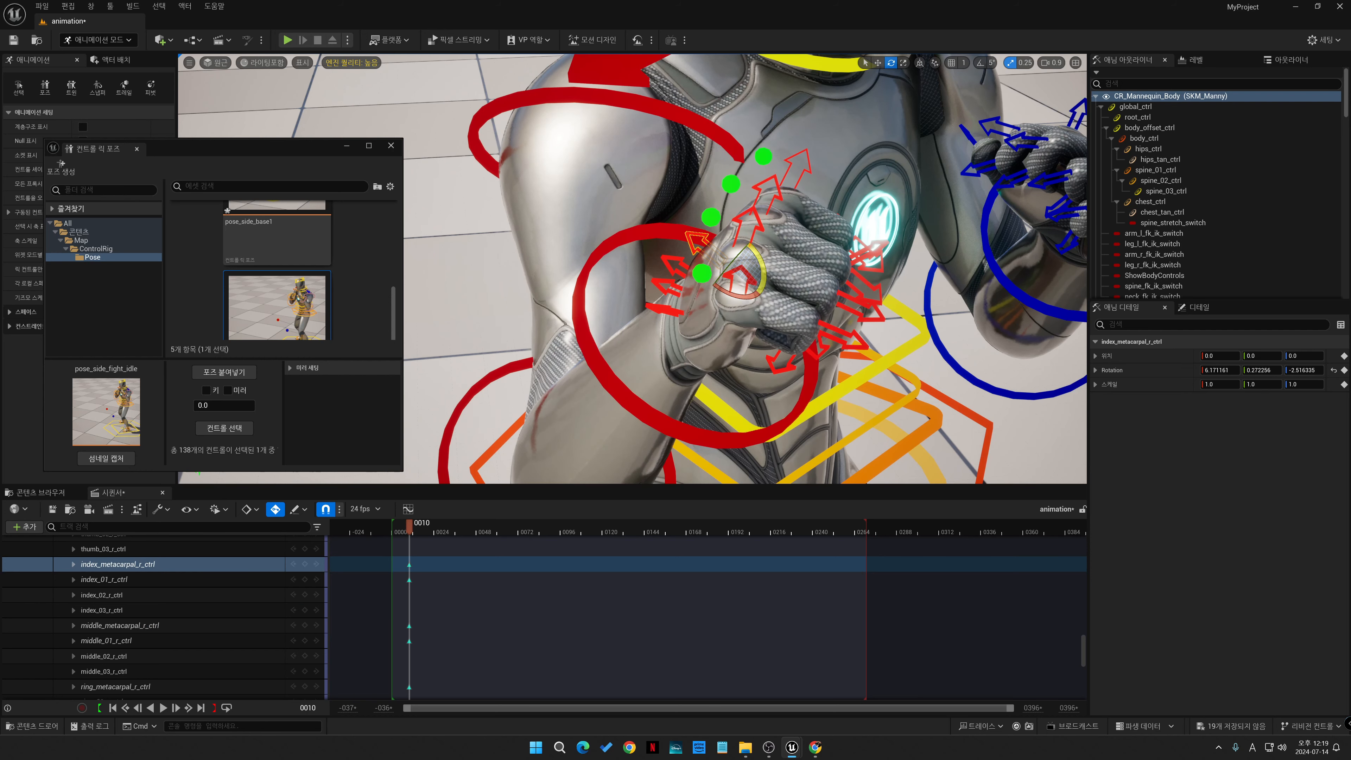
- Tighten the right index finger's curl and rotate middle_01_r_ctrl to about 22.0, -9.1, -53.3
{"action": "right_click_drag", "start_coordinate": [782, 282], "coordinate": [772, 215]}
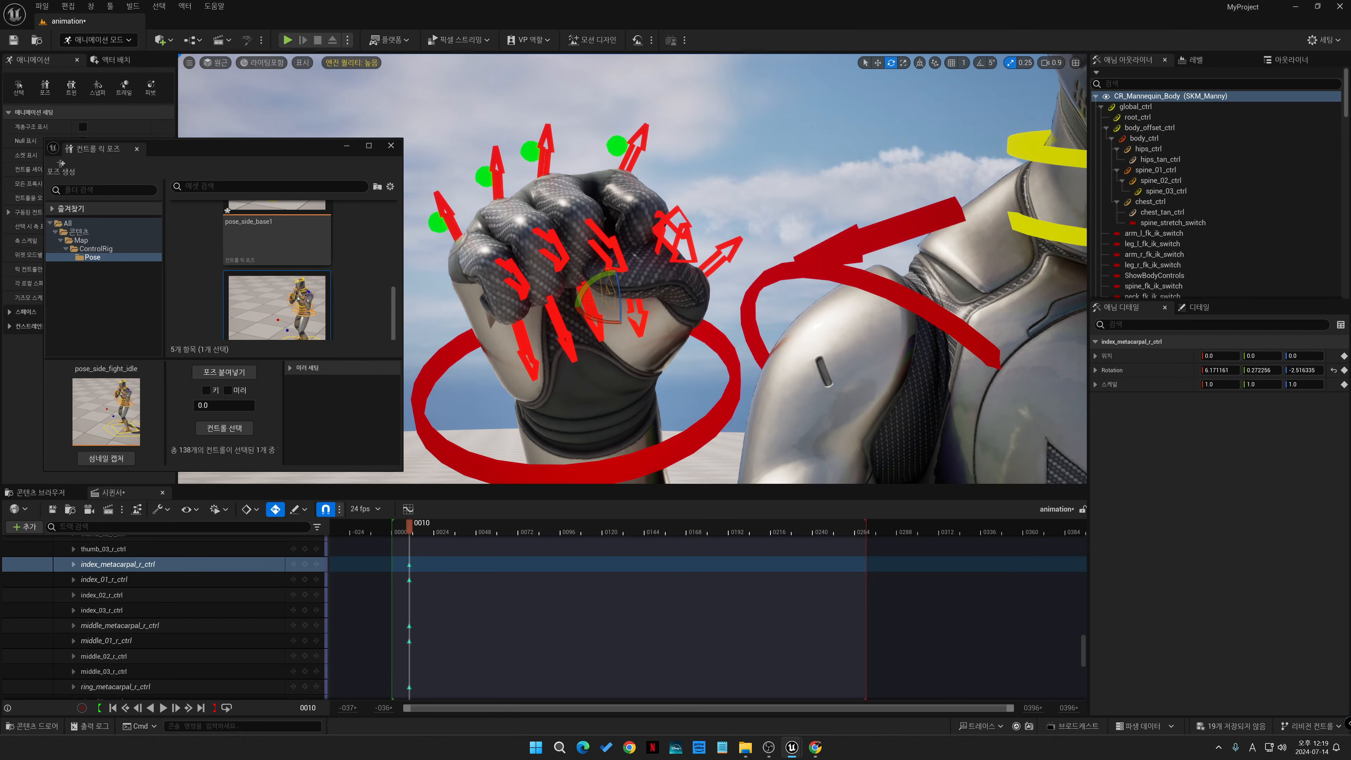
{"action": "left_click", "coordinate": [692, 252]}
{"action": "left_click_drag", "start_coordinate": [673, 205], "coordinate": [617, 196]}
{"action": "left_click", "coordinate": [640, 143]}
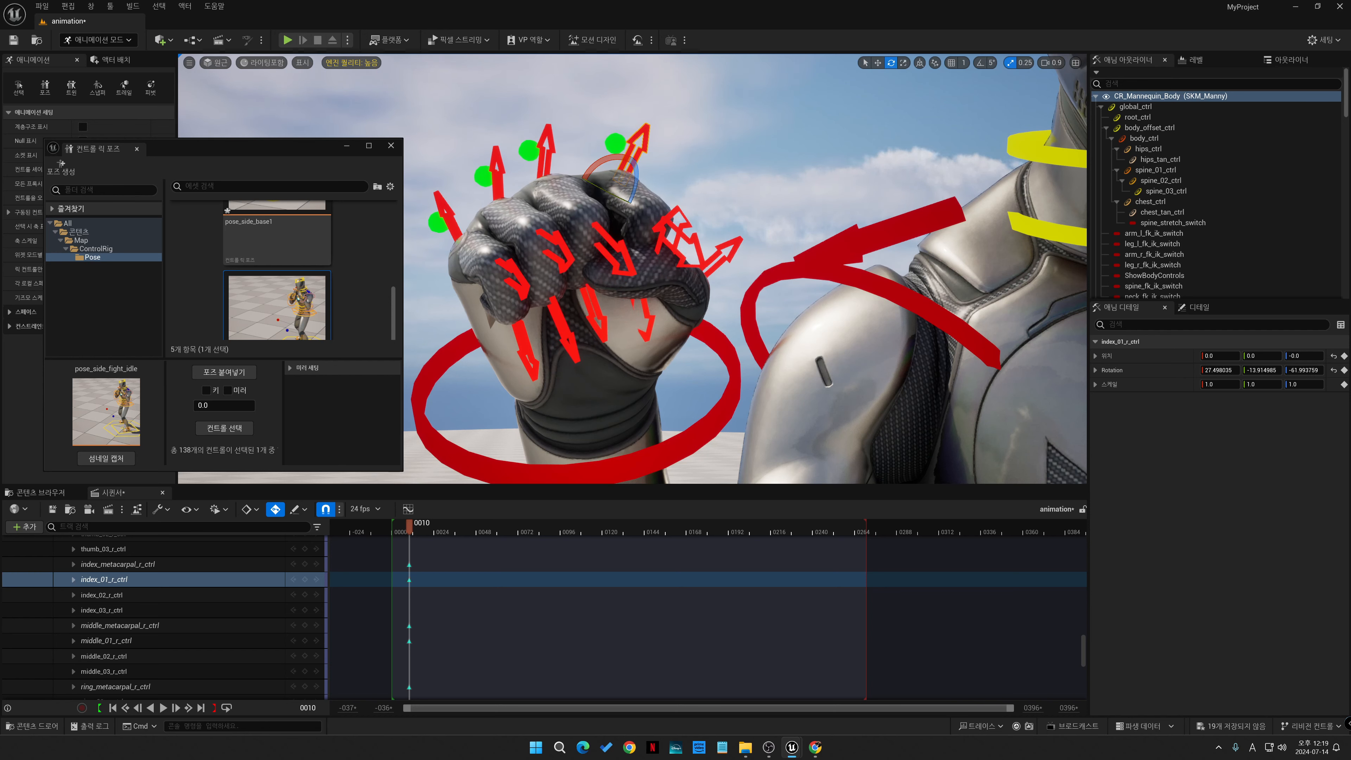
{"action": "left_click", "coordinate": [547, 161]}
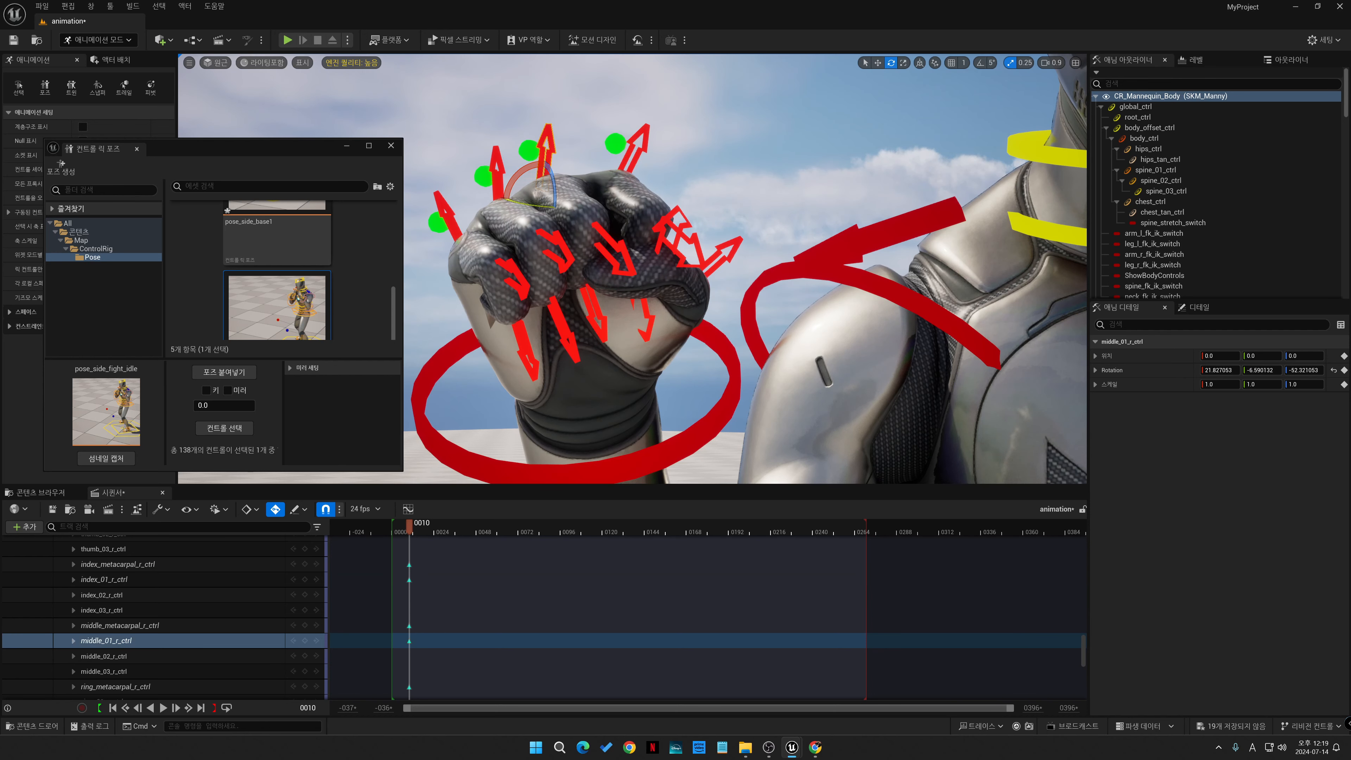
{"action": "left_click_drag", "start_coordinate": [532, 205], "coordinate": [536, 207]}
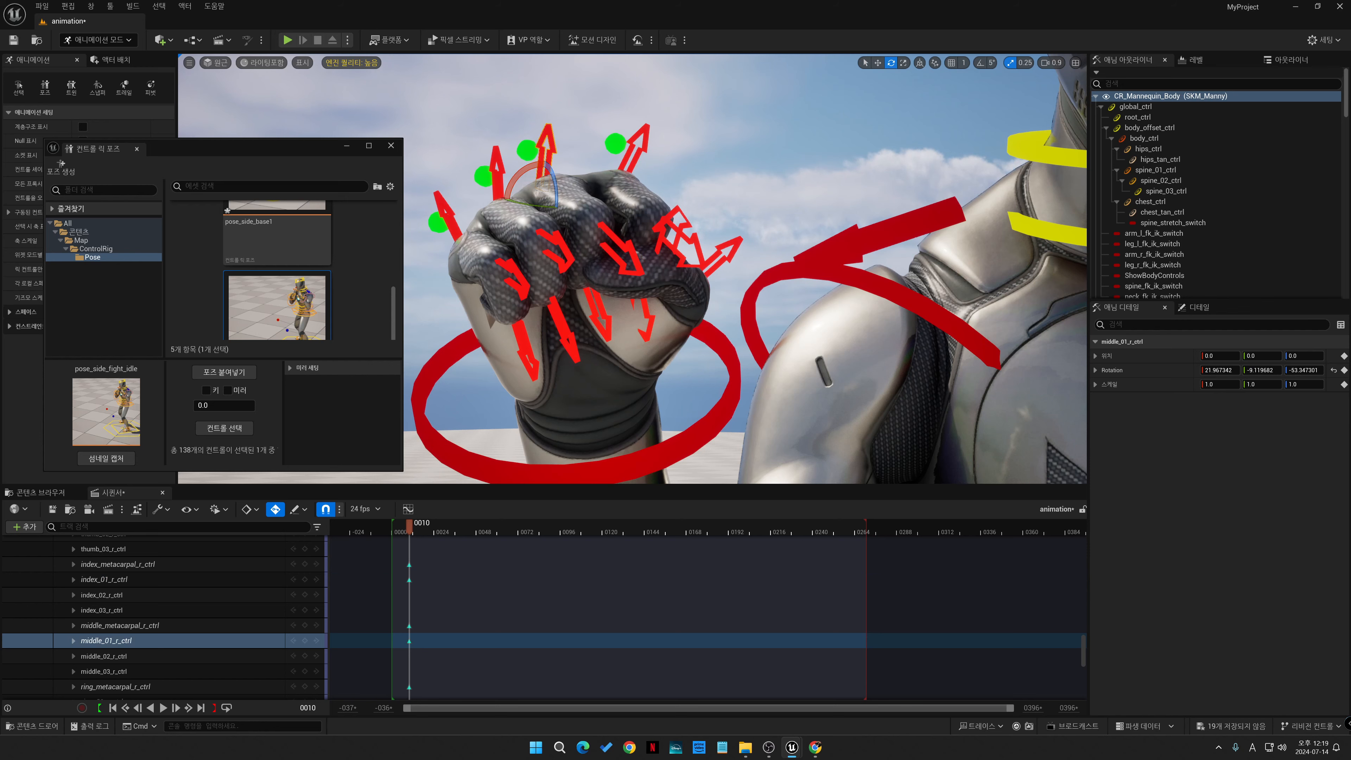
{"action": "right_click_drag", "start_coordinate": [638, 255], "coordinate": [646, 375]}
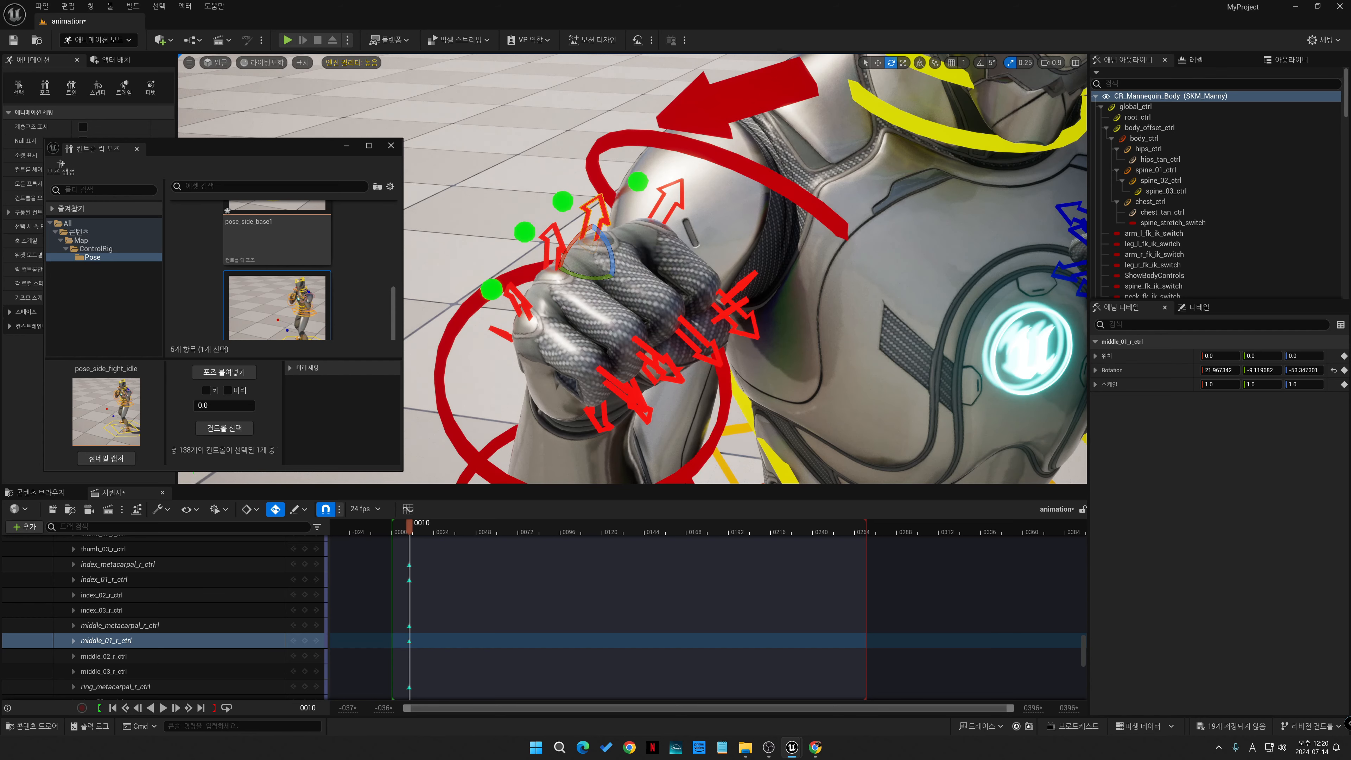
{"action": "right_click_drag", "start_coordinate": [646, 375], "coordinate": [619, 370]}
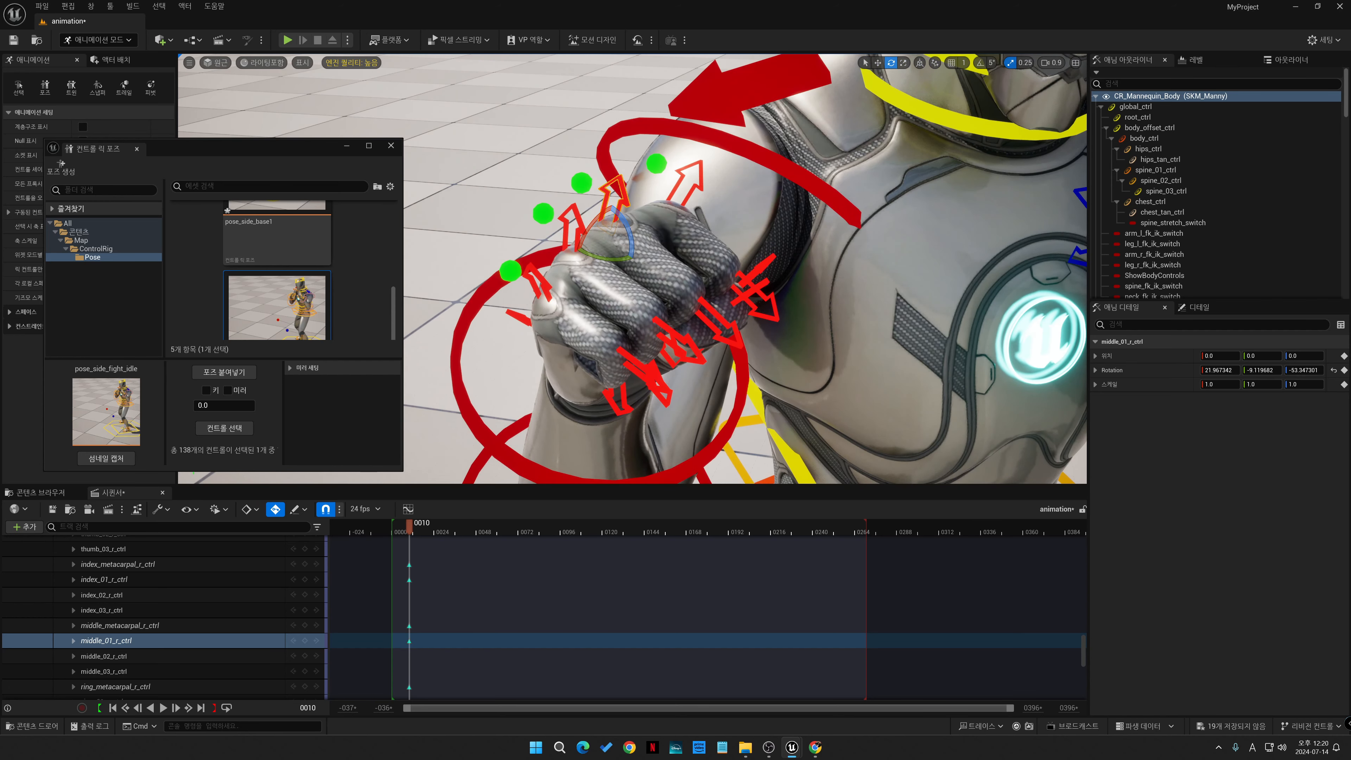
{"action": "scroll", "coordinate": [1171, 176], "scroll_direction": "down", "scroll_amount": 4}
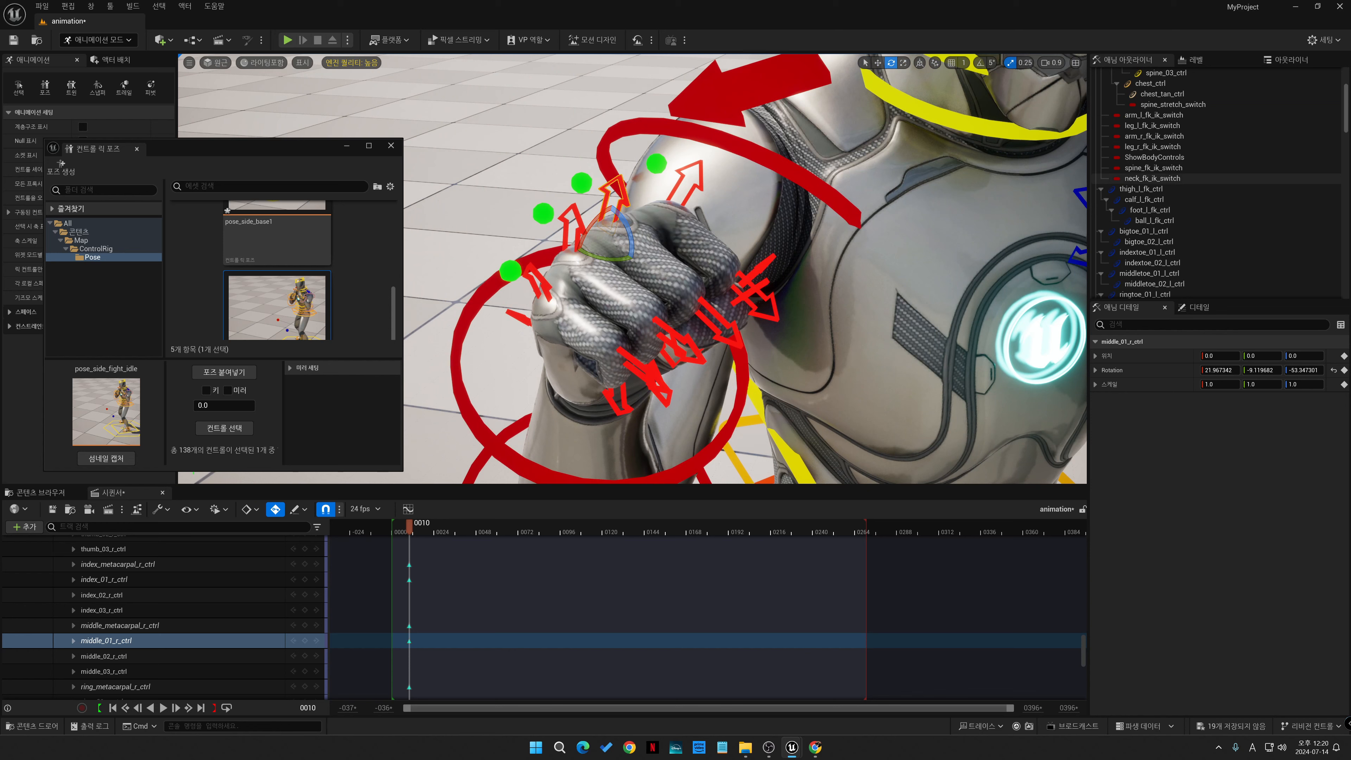
{"action": "left_click", "coordinate": [1141, 189]}
{"action": "scroll", "coordinate": [1170, 186], "scroll_direction": "down", "scroll_amount": 3}
{"action": "scroll", "coordinate": [1170, 229], "scroll_direction": "down", "scroll_amount": 15}
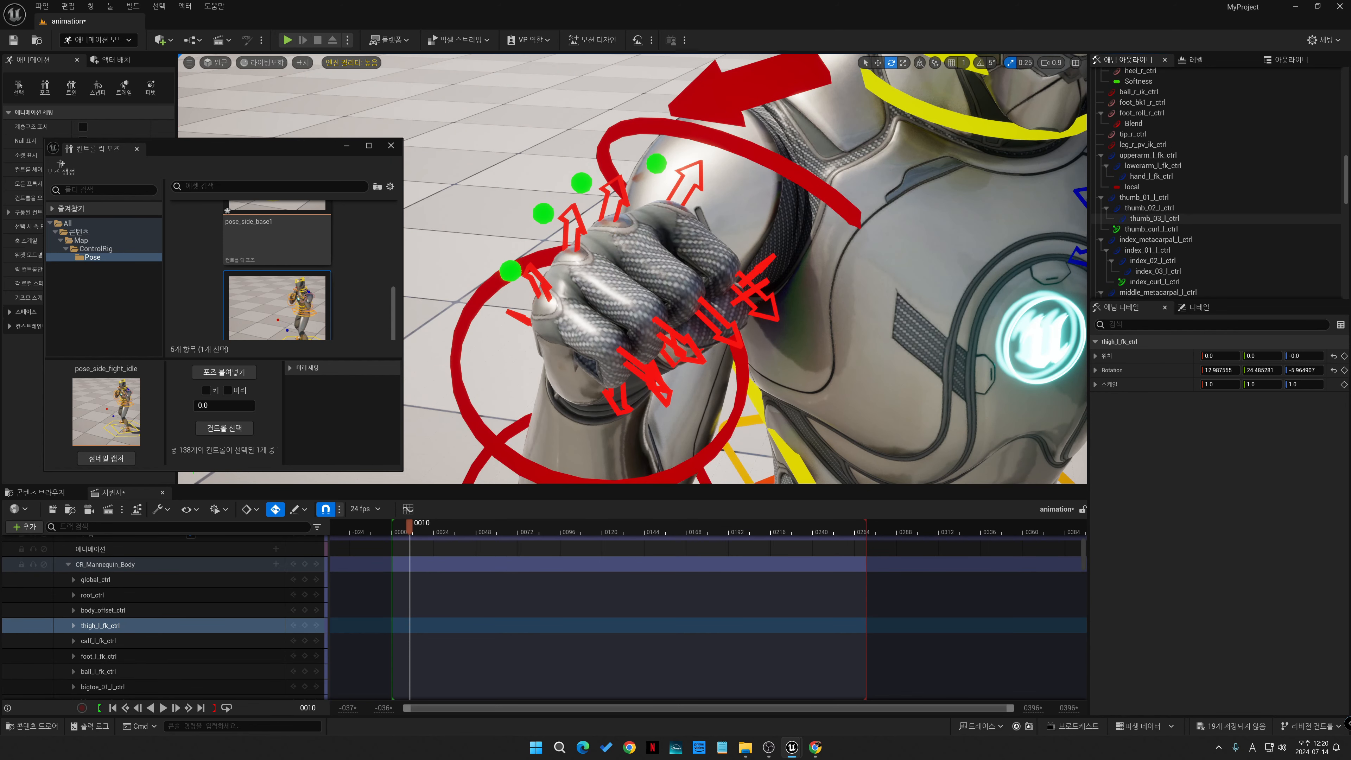
{"action": "left_click", "coordinate": [1146, 197]}
{"action": "scroll", "coordinate": [1170, 203], "scroll_direction": "down", "scroll_amount": 5}
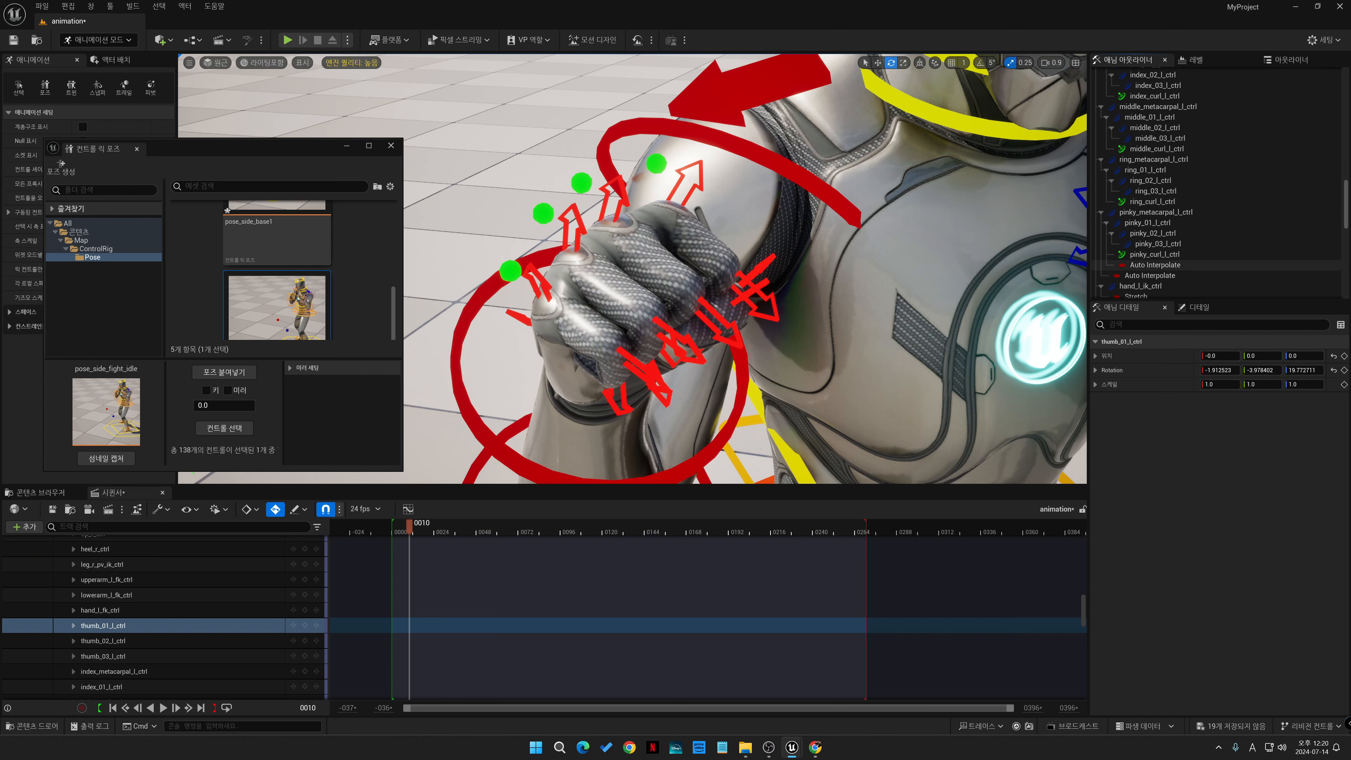
{"action": "left_click", "coordinate": [1149, 275], "text": "shift"}
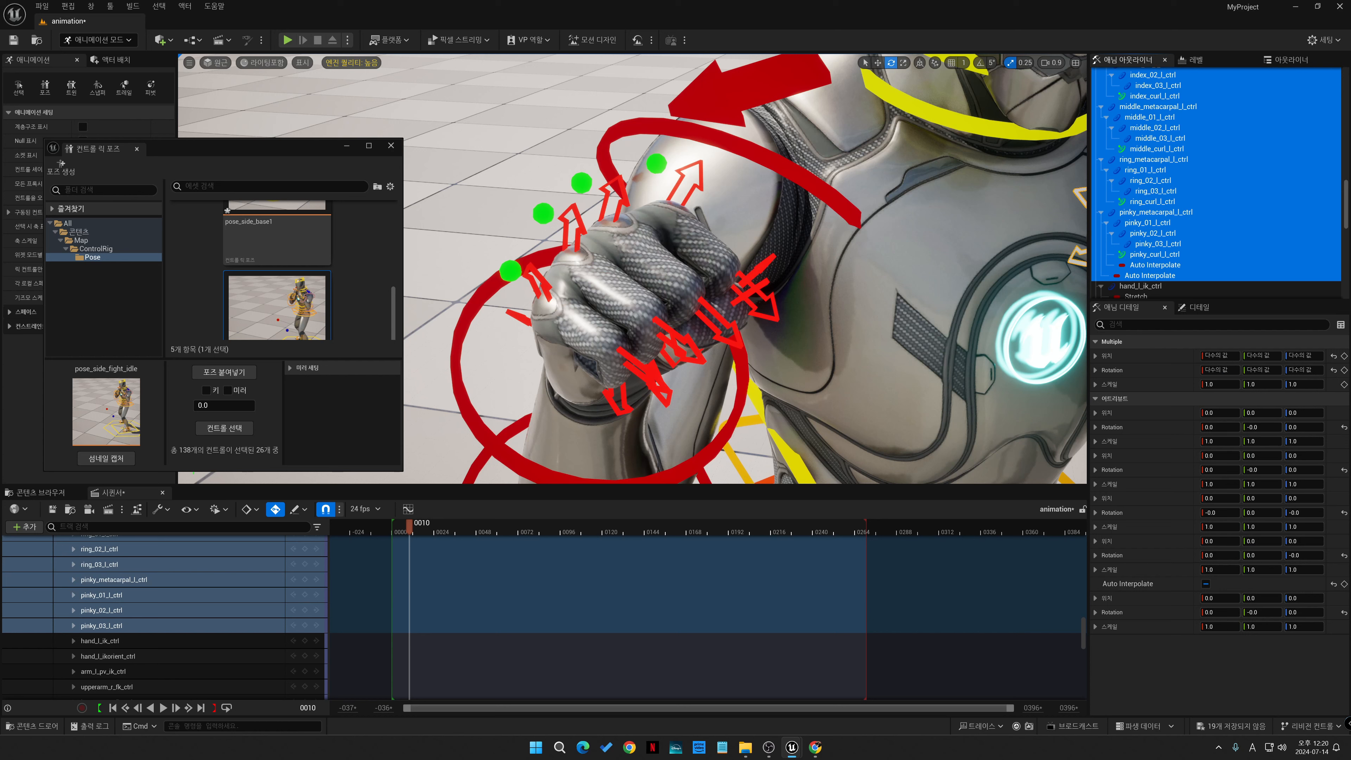
- Select all the right hand's finger controls in the outliner, from thumb_01_r_ctrl through the last Auto Interpolate below the pinky
{"action": "scroll", "coordinate": [1149, 227], "scroll_direction": "down", "scroll_amount": 6}
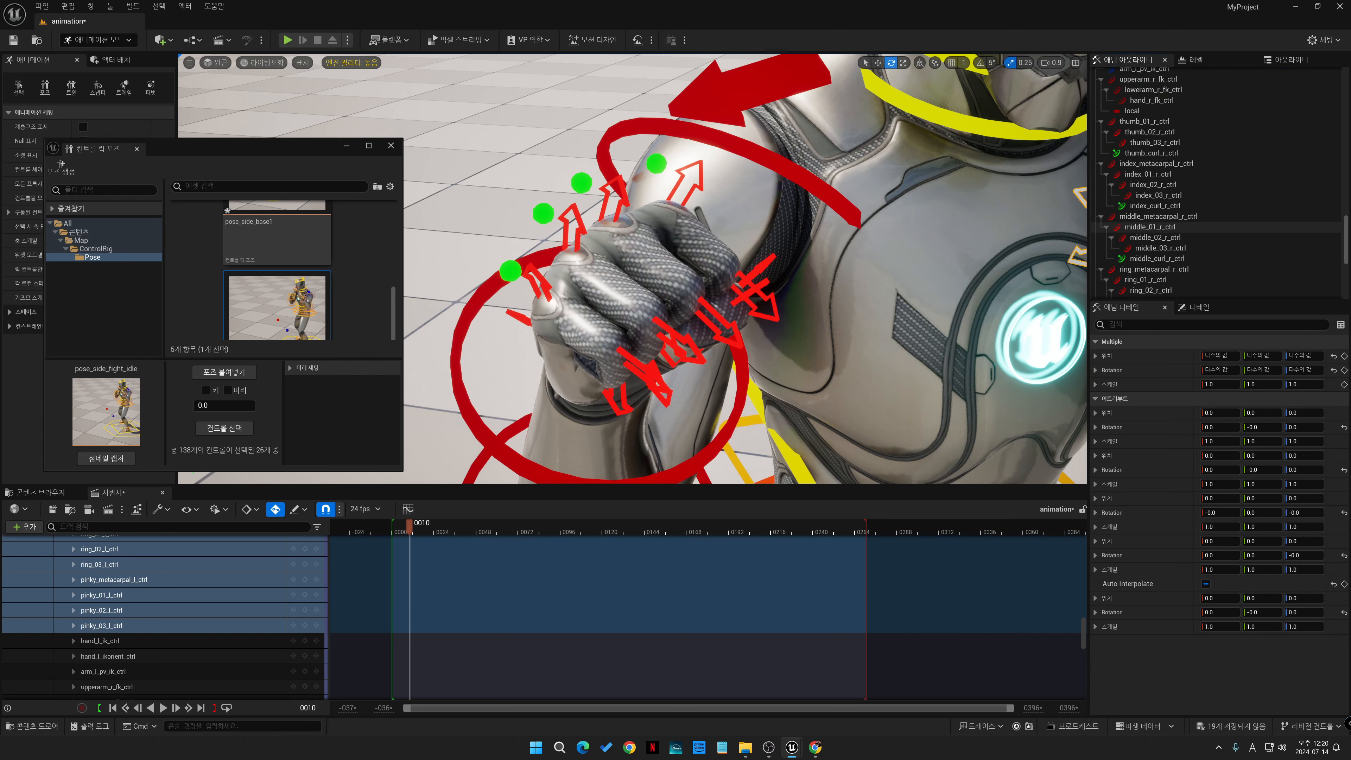
{"action": "scroll", "coordinate": [1171, 212], "scroll_direction": "up", "scroll_amount": 3}
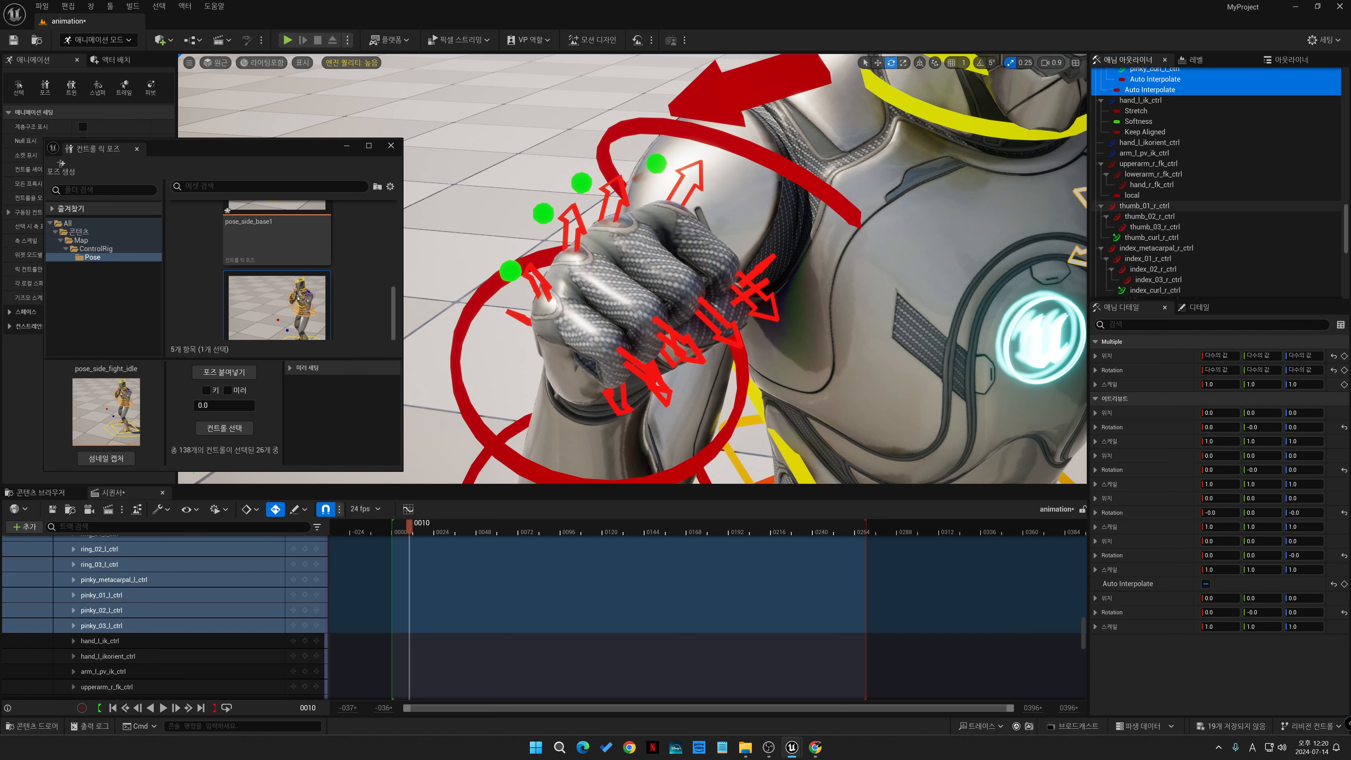
{"action": "left_click", "coordinate": [1144, 206]}
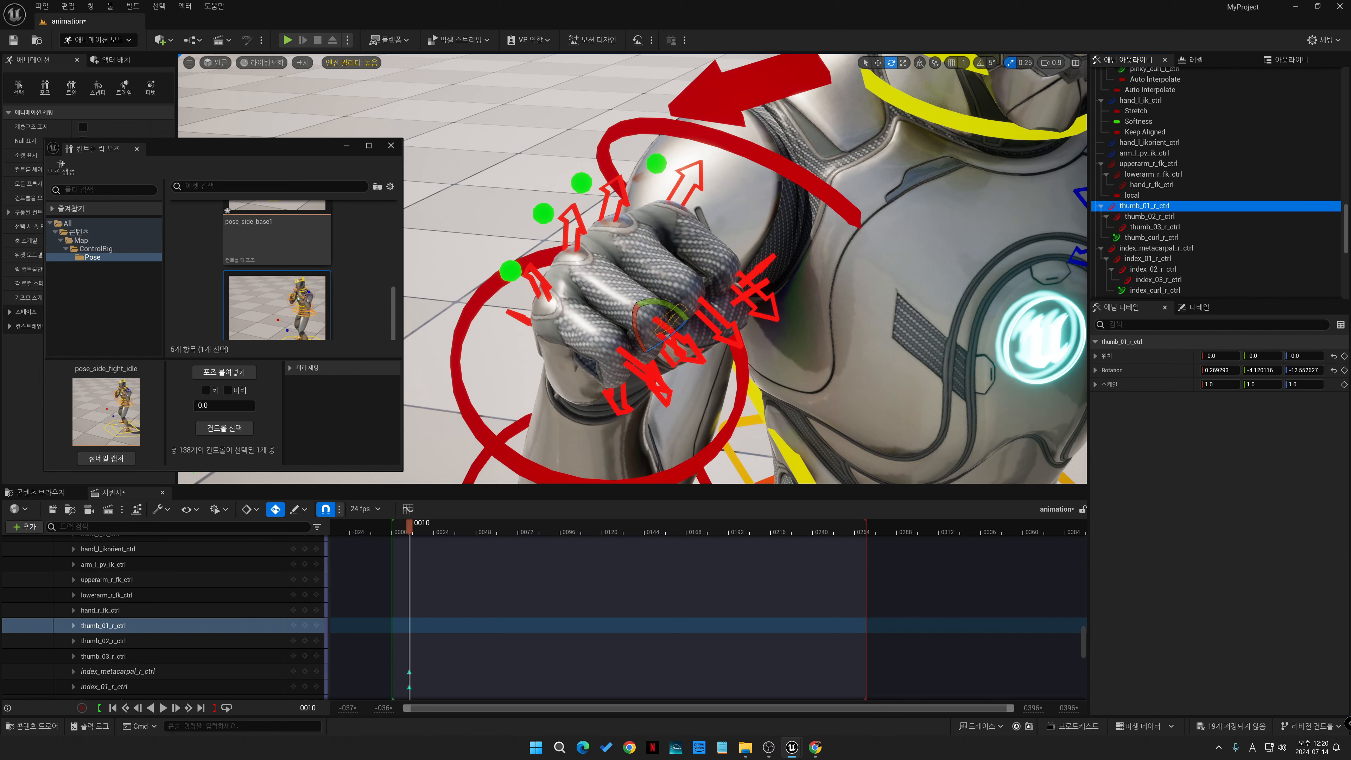
{"action": "scroll", "coordinate": [1144, 208], "scroll_direction": "down", "scroll_amount": 10}
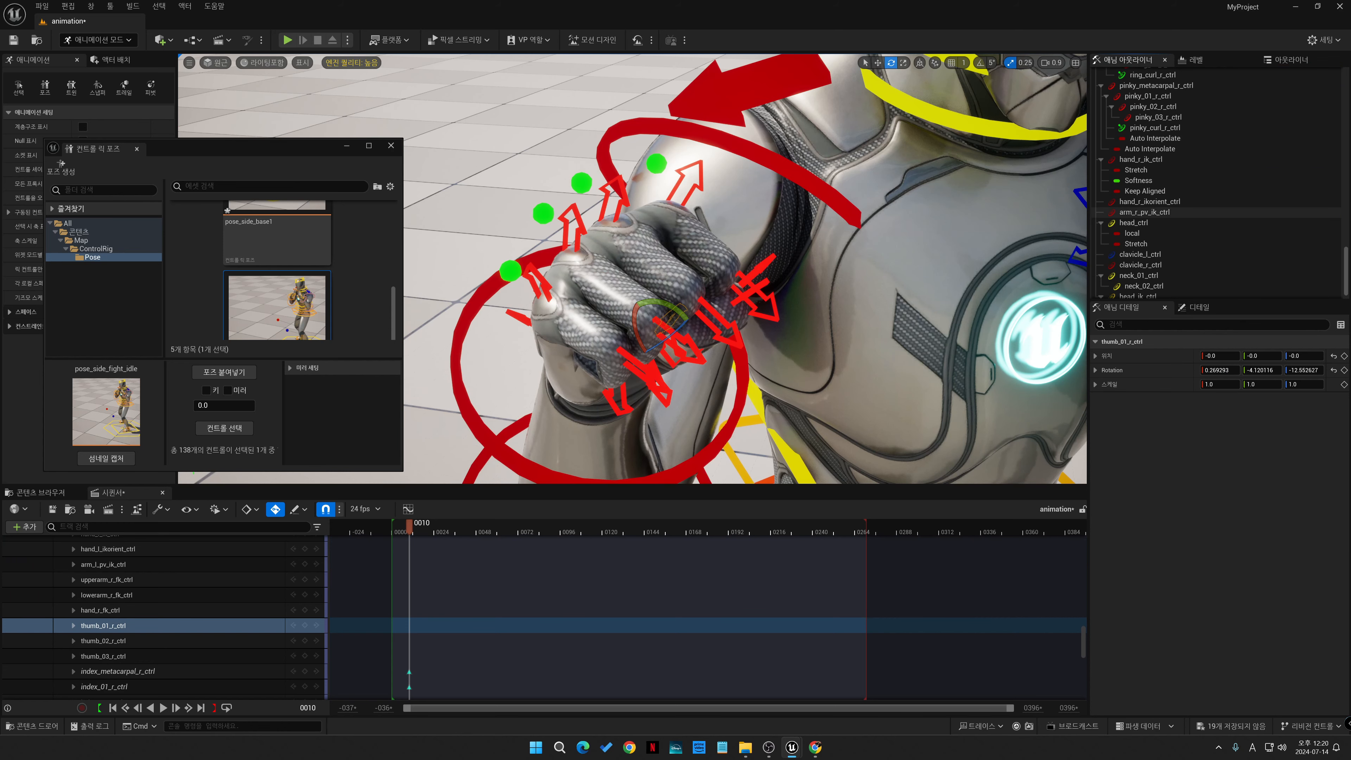
{"action": "left_click", "coordinate": [1149, 149], "text": "shift"}
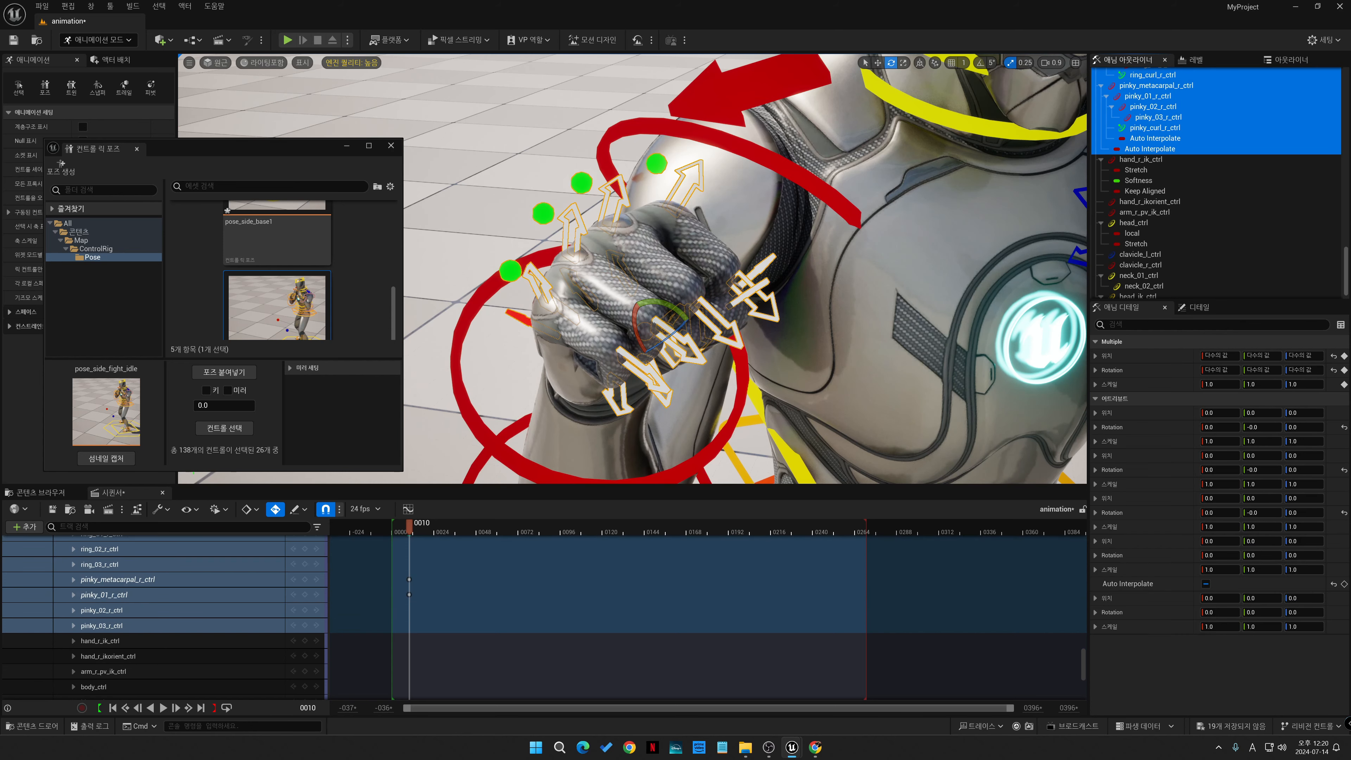
{"action": "scroll", "coordinate": [734, 288], "scroll_direction": "down", "scroll_amount": 1}
- Save the selected right-hand finger controls as a new Control Rig pose asset named hand_fist
{"action": "right_click_drag", "start_coordinate": [691, 266], "coordinate": [647, 250]}
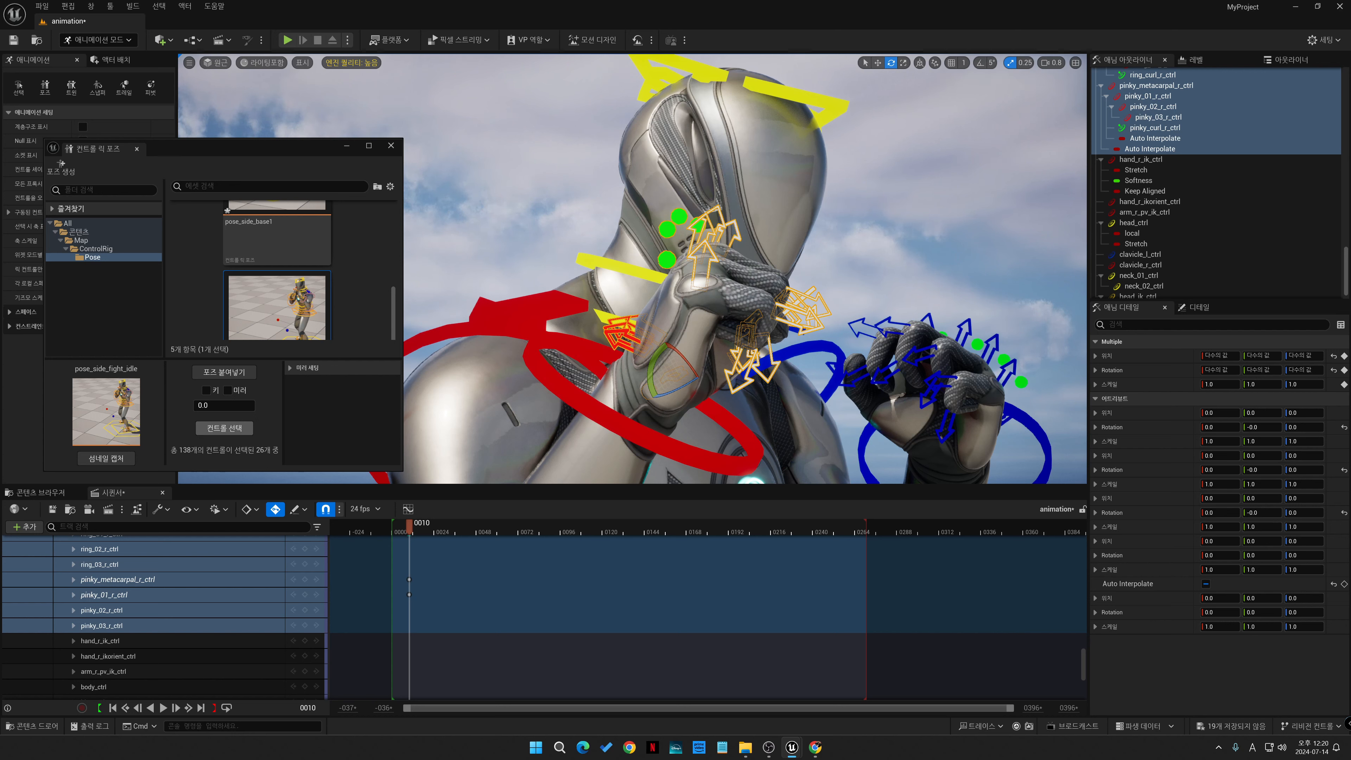
{"action": "left_click", "coordinate": [60, 168]}
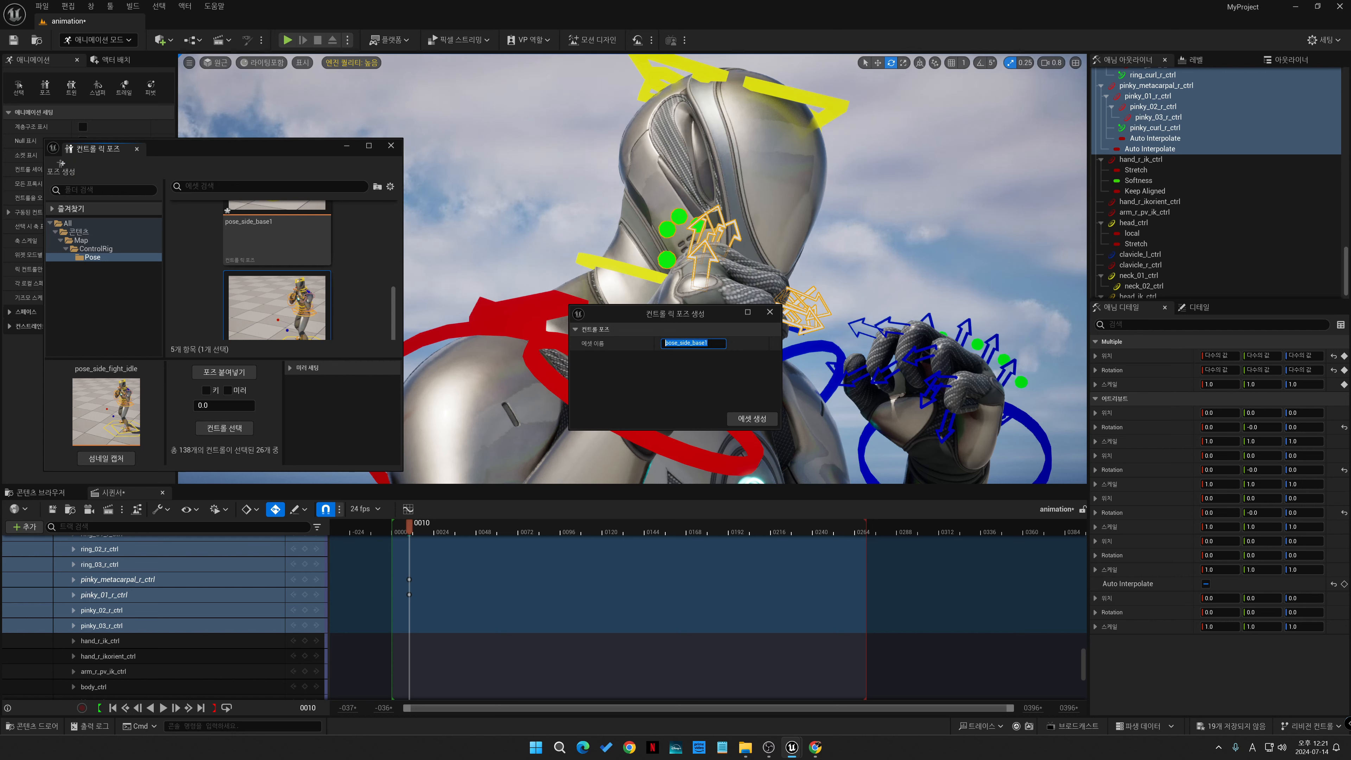
{"action": "type", "text": "hand_"}
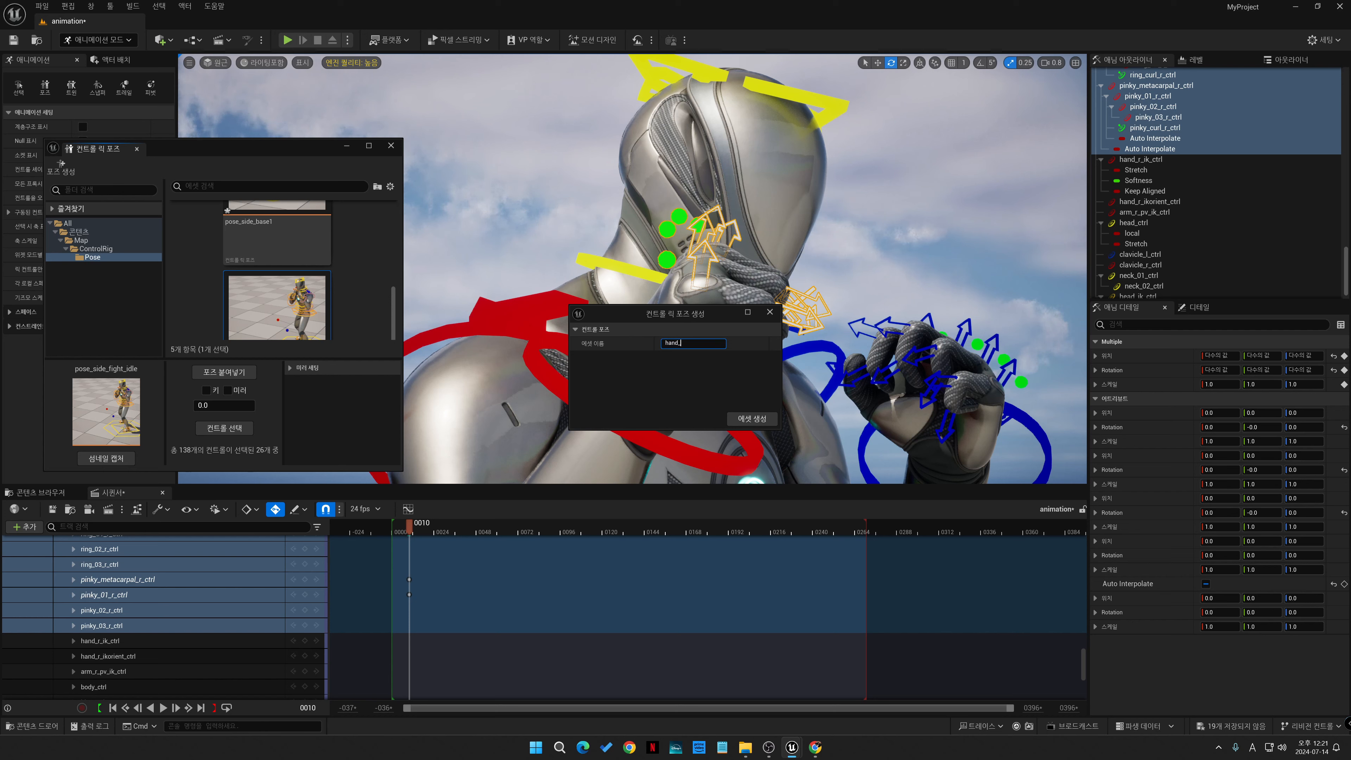
{"action": "type", "text": "fist"}
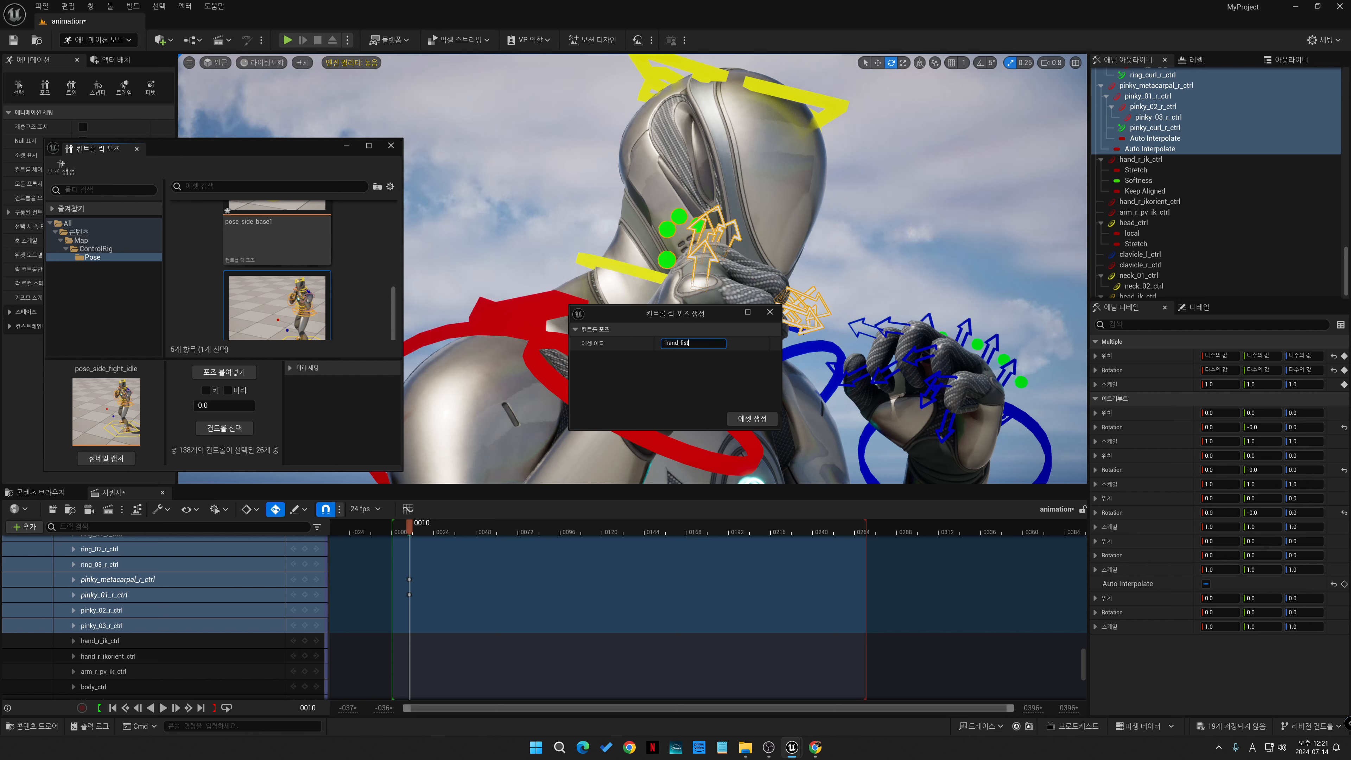
{"action": "key", "text": "Return"}
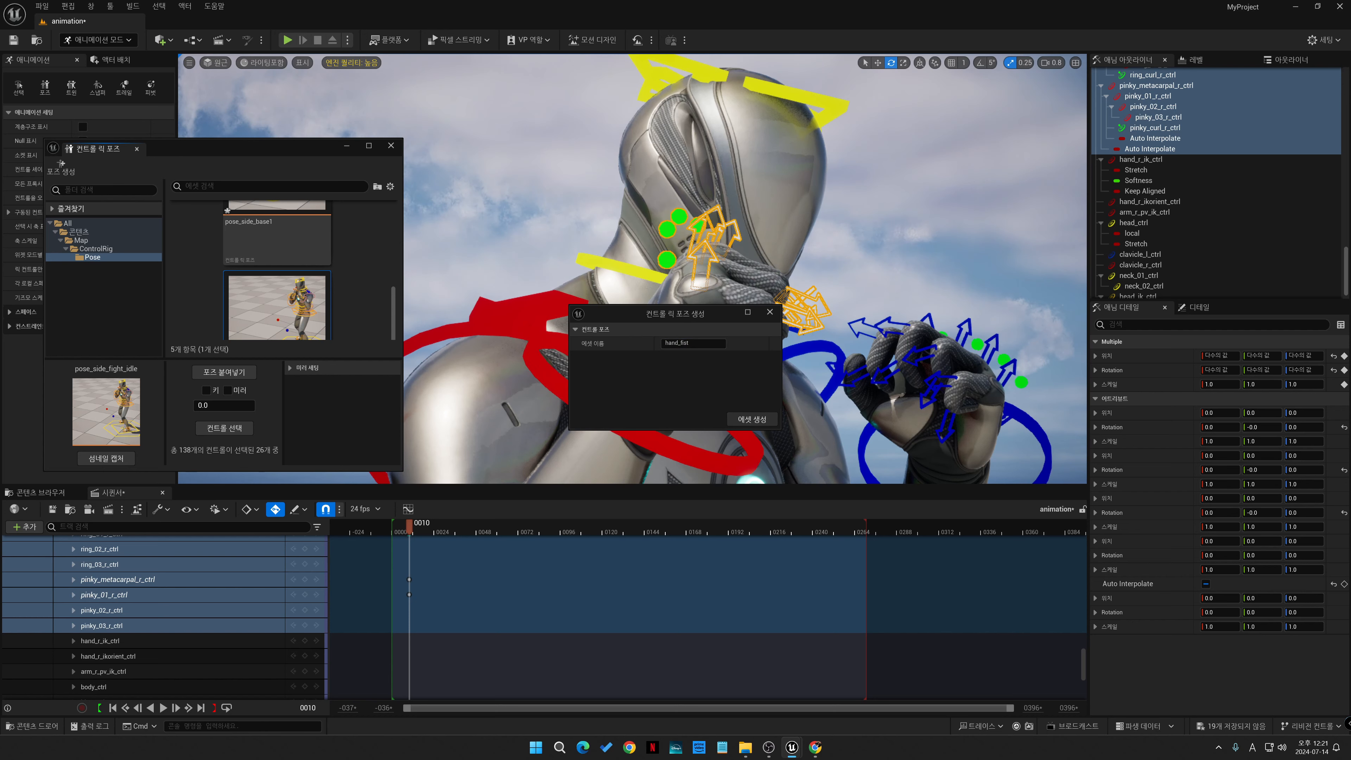
{"action": "left_click", "coordinate": [752, 419]}
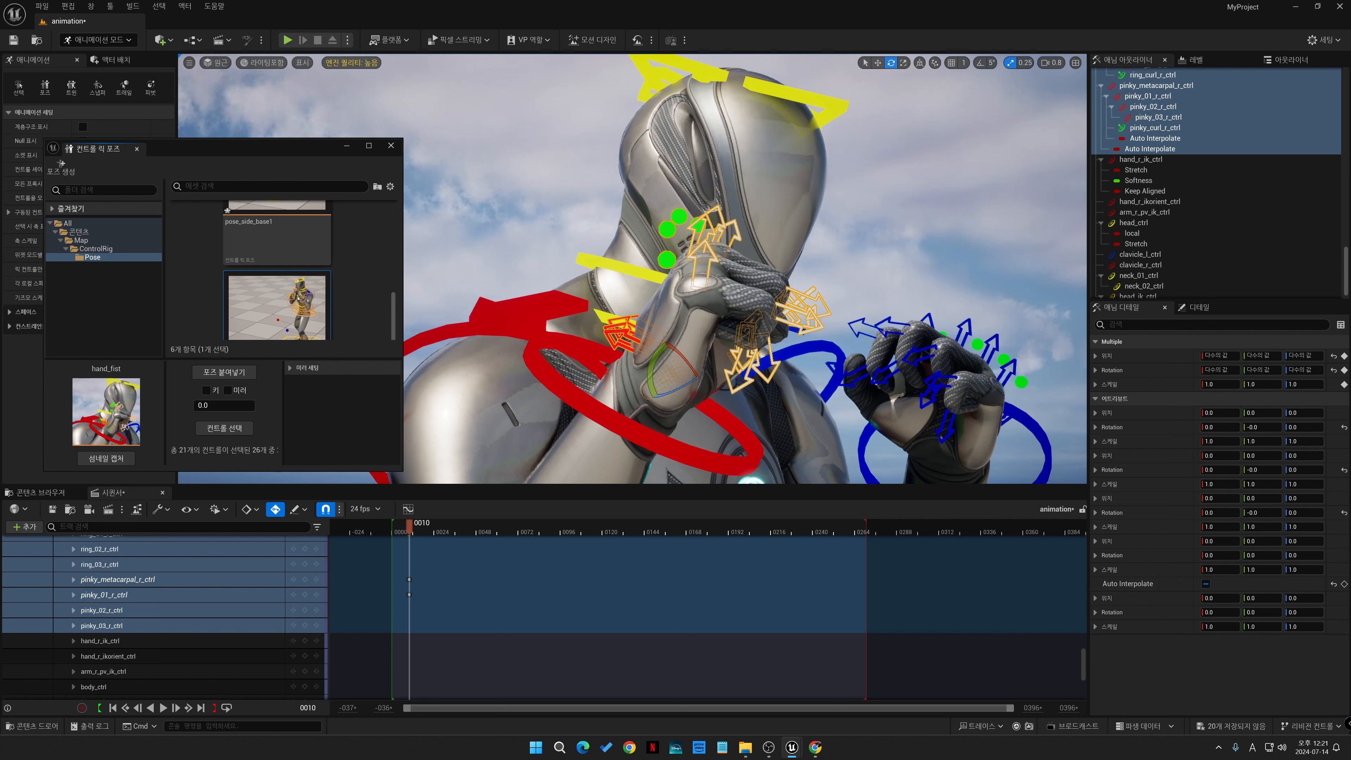
- Turn on mirroring for the hand_fist pose, select its matching left-hand controls and paste the pose onto them
{"action": "scroll", "coordinate": [278, 270], "scroll_direction": "down", "scroll_amount": 3}
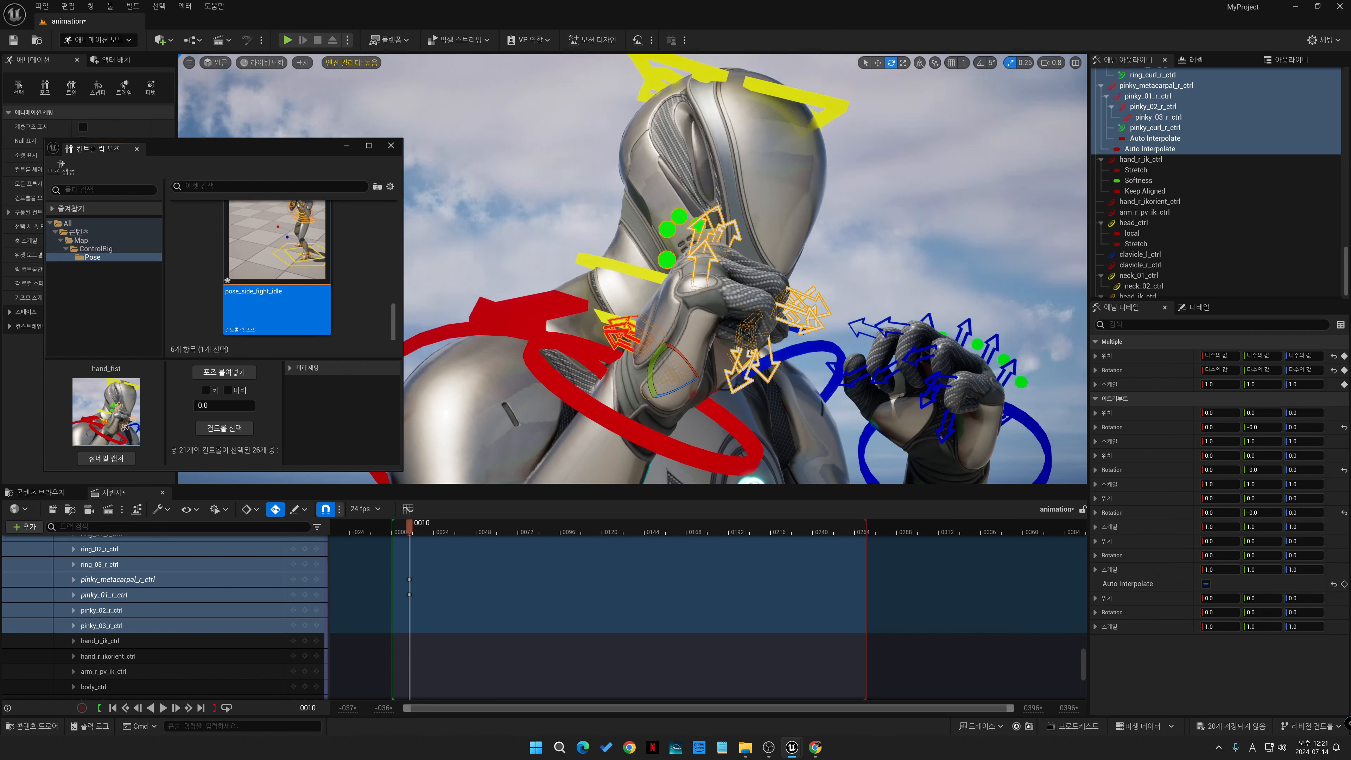
{"action": "scroll", "coordinate": [277, 269], "scroll_direction": "down", "scroll_amount": 5}
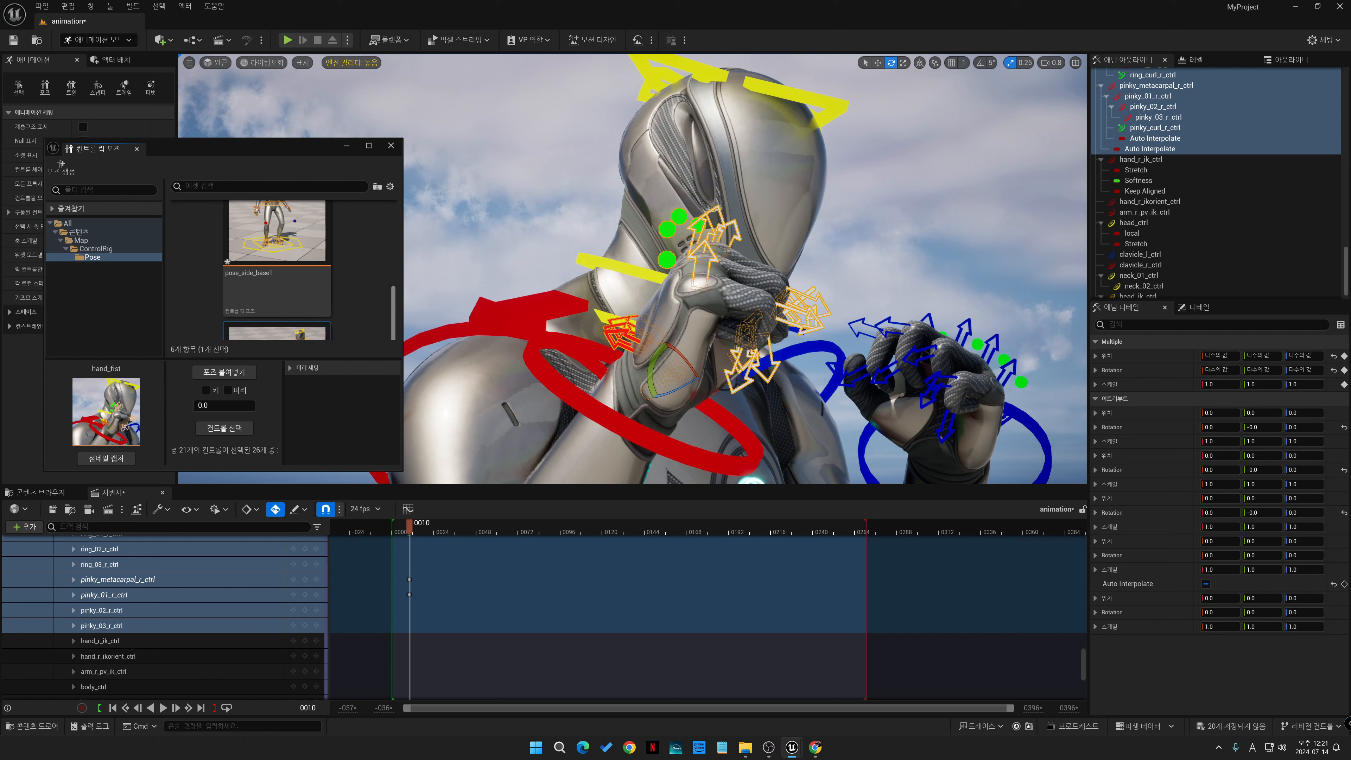
{"action": "scroll", "coordinate": [277, 270], "scroll_direction": "down", "scroll_amount": 5}
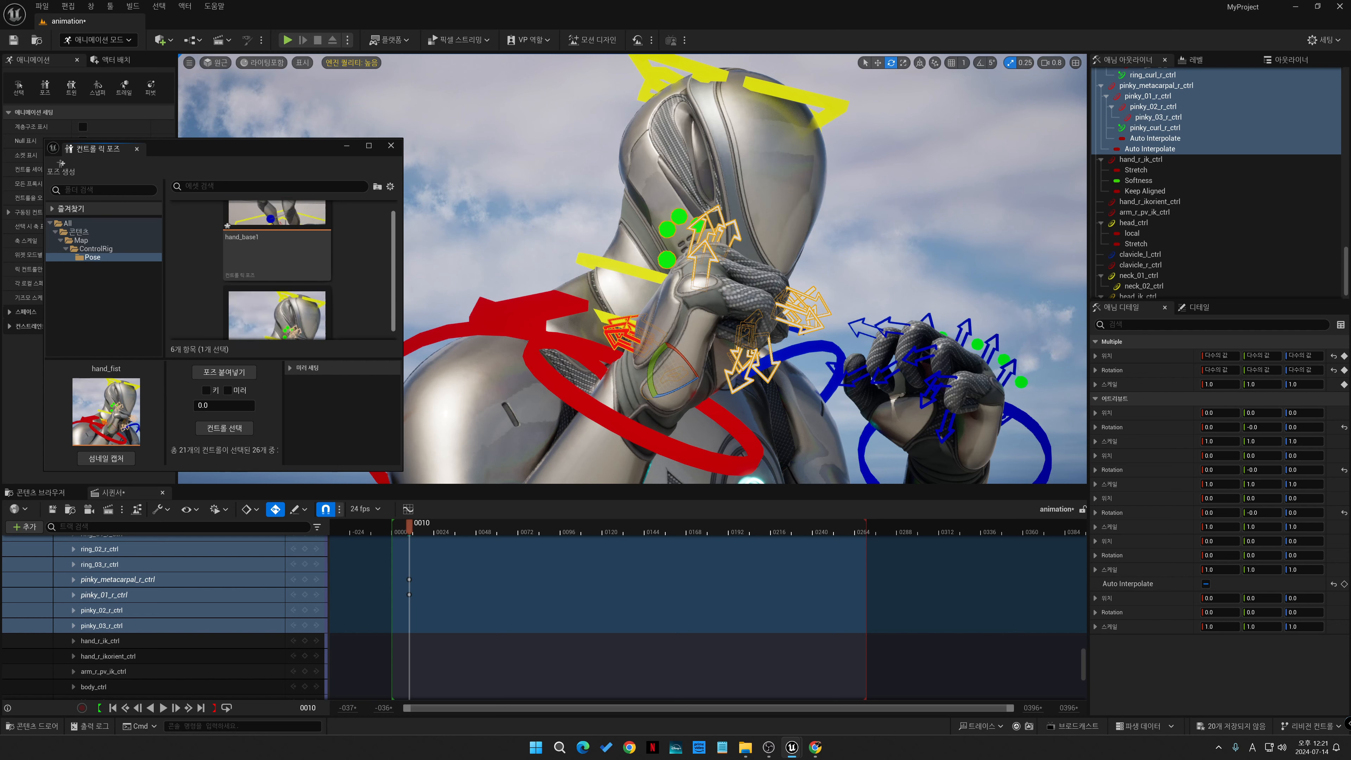
{"action": "scroll", "coordinate": [278, 270], "scroll_direction": "down", "scroll_amount": 4}
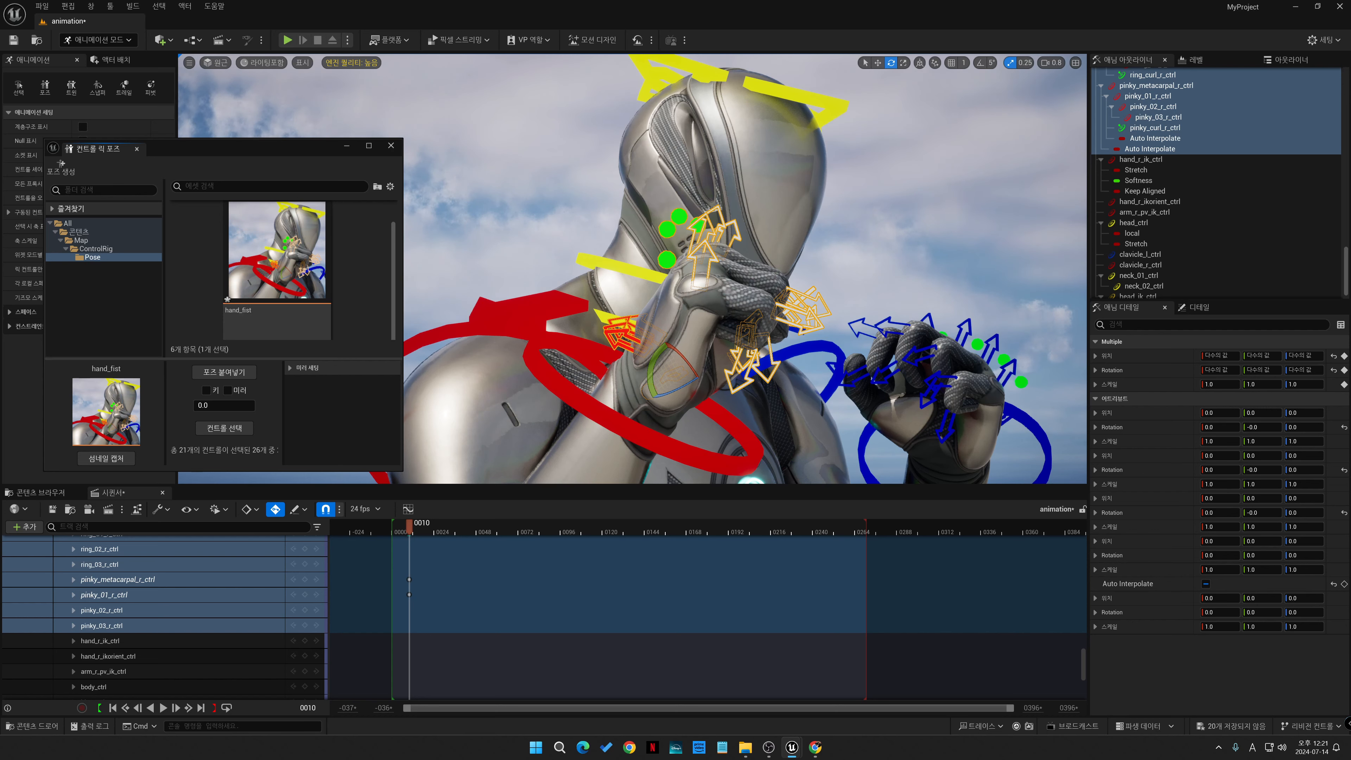
{"action": "left_click", "coordinate": [228, 390]}
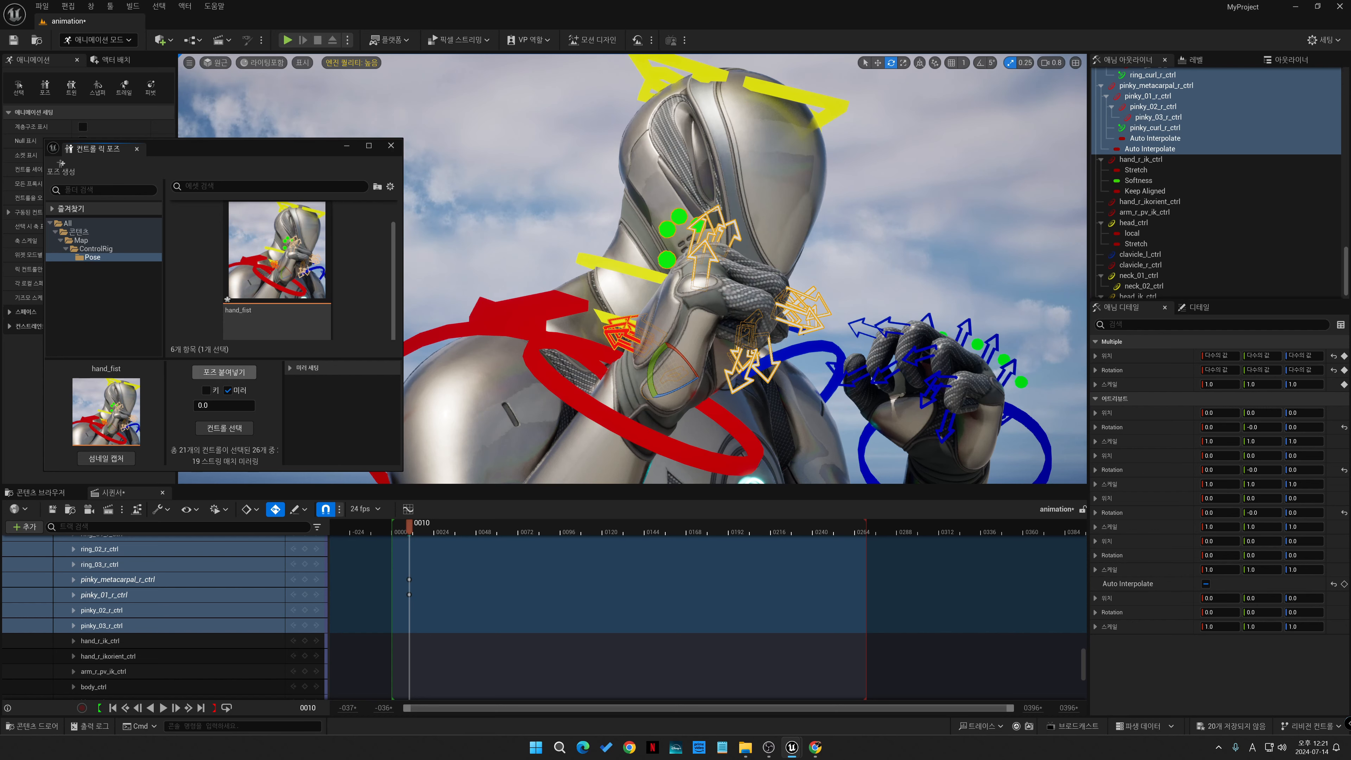
{"action": "left_click", "coordinate": [224, 427]}
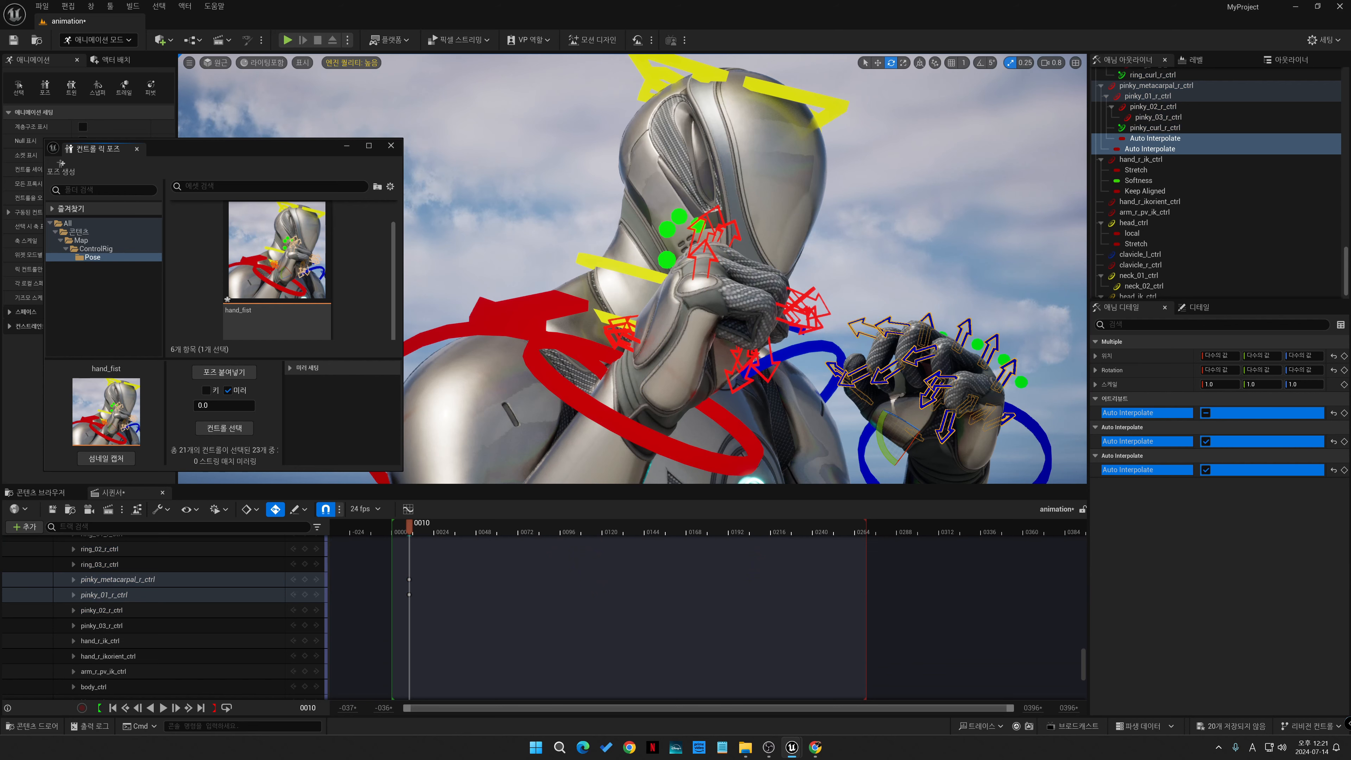
{"action": "left_click", "coordinate": [224, 372]}
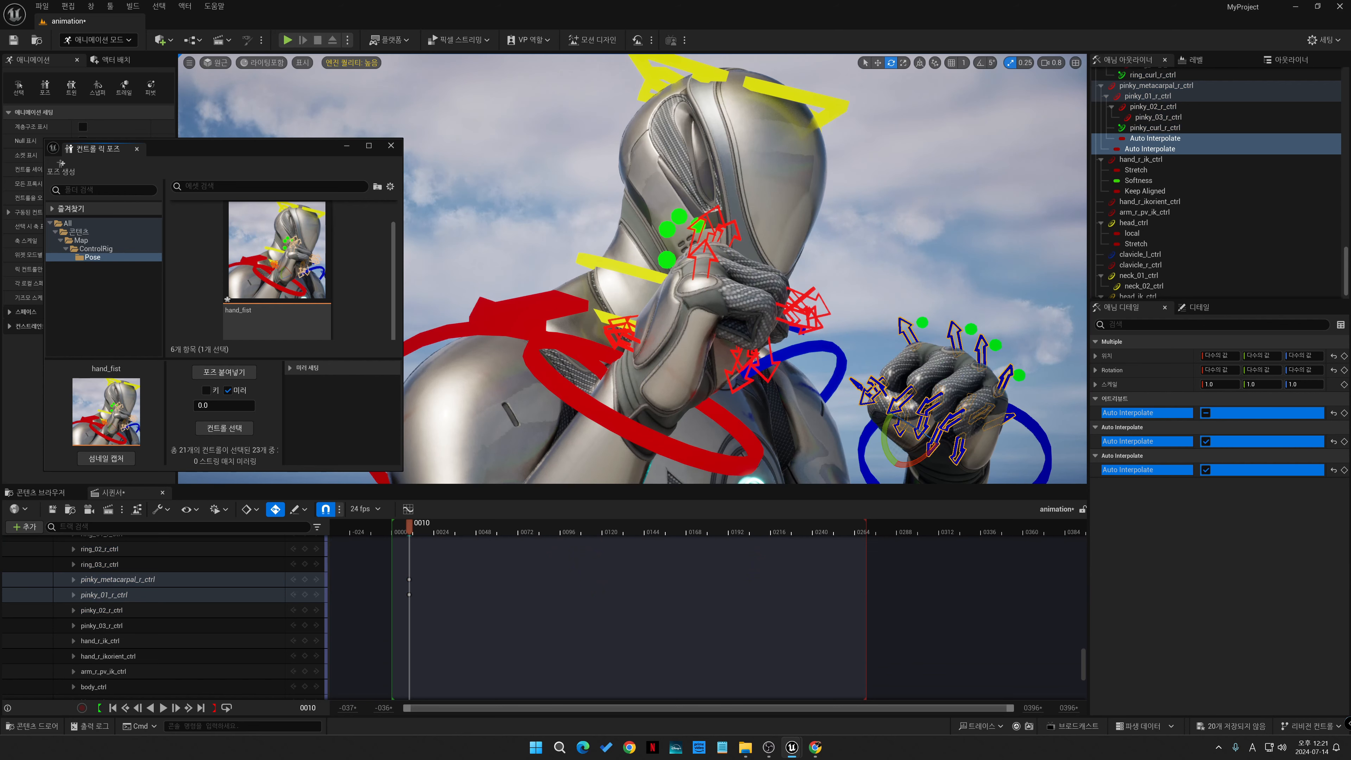
- Rotate the right foot control foot_r_ik_ctrl outward to about 4.3, -1.0, -26.2
{"action": "scroll", "coordinate": [633, 269], "scroll_direction": "down", "scroll_amount": 5}
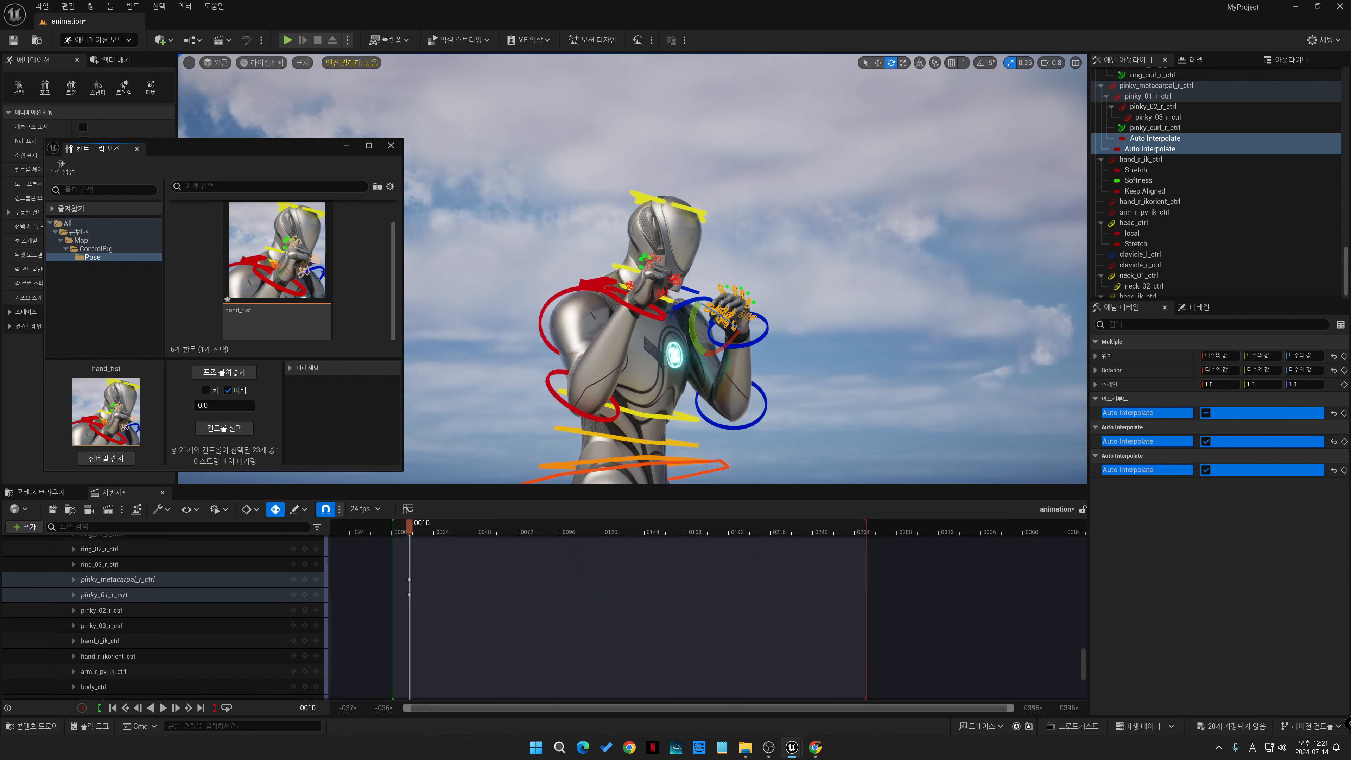
{"action": "right_click_drag", "start_coordinate": [632, 268], "coordinate": [511, 269]}
{"action": "scroll", "coordinate": [633, 269], "scroll_direction": "down", "scroll_amount": 4}
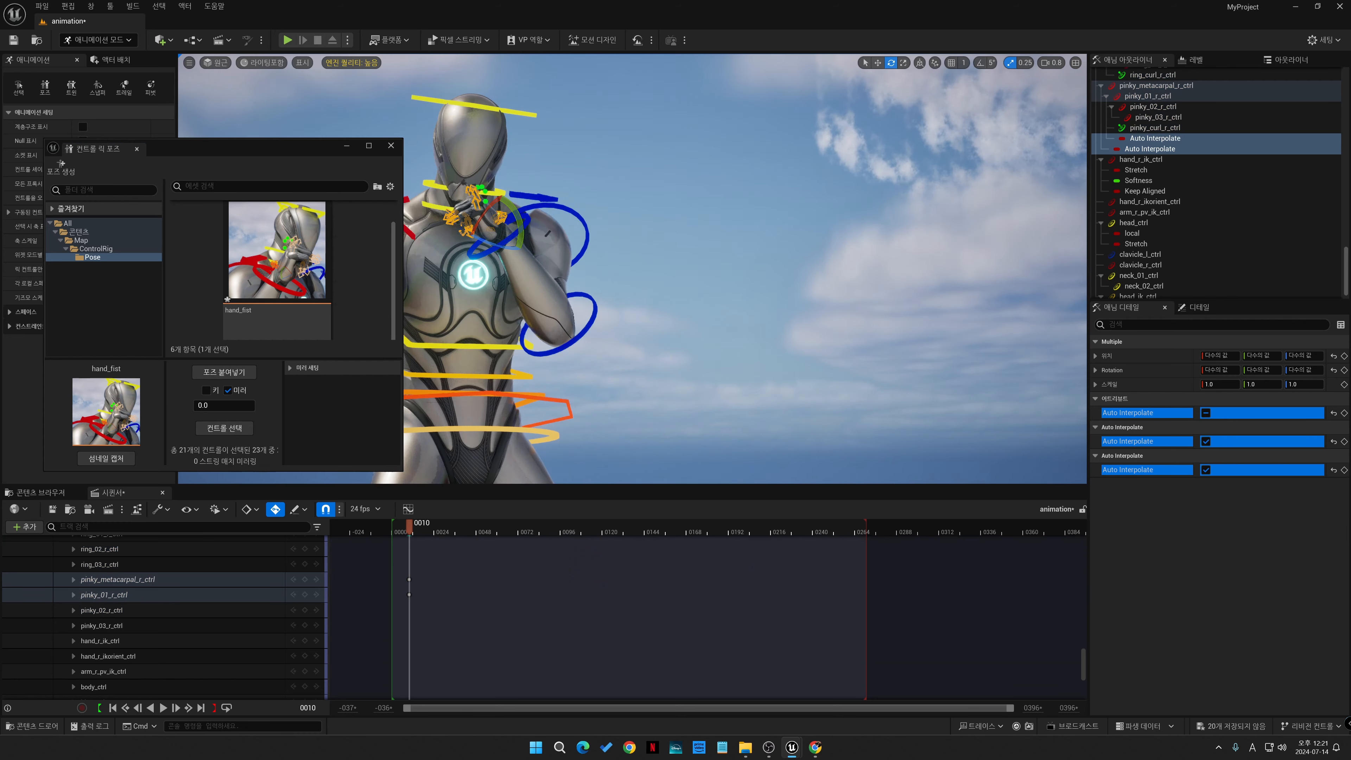
{"action": "middle_click_drag", "start_coordinate": [633, 269], "coordinate": [457, 218]}
{"action": "scroll", "coordinate": [633, 268], "scroll_direction": "down", "scroll_amount": 4}
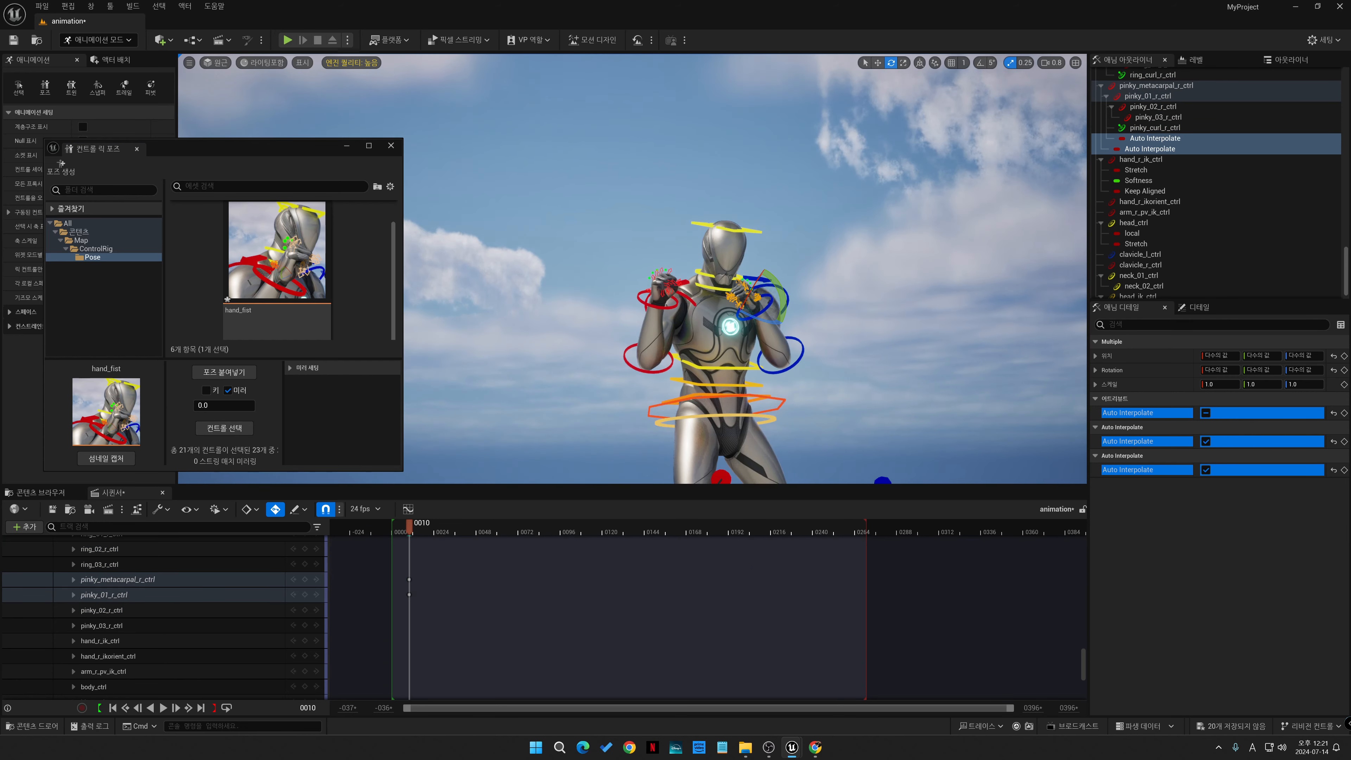
{"action": "middle_click_drag", "start_coordinate": [633, 268], "coordinate": [709, 260]}
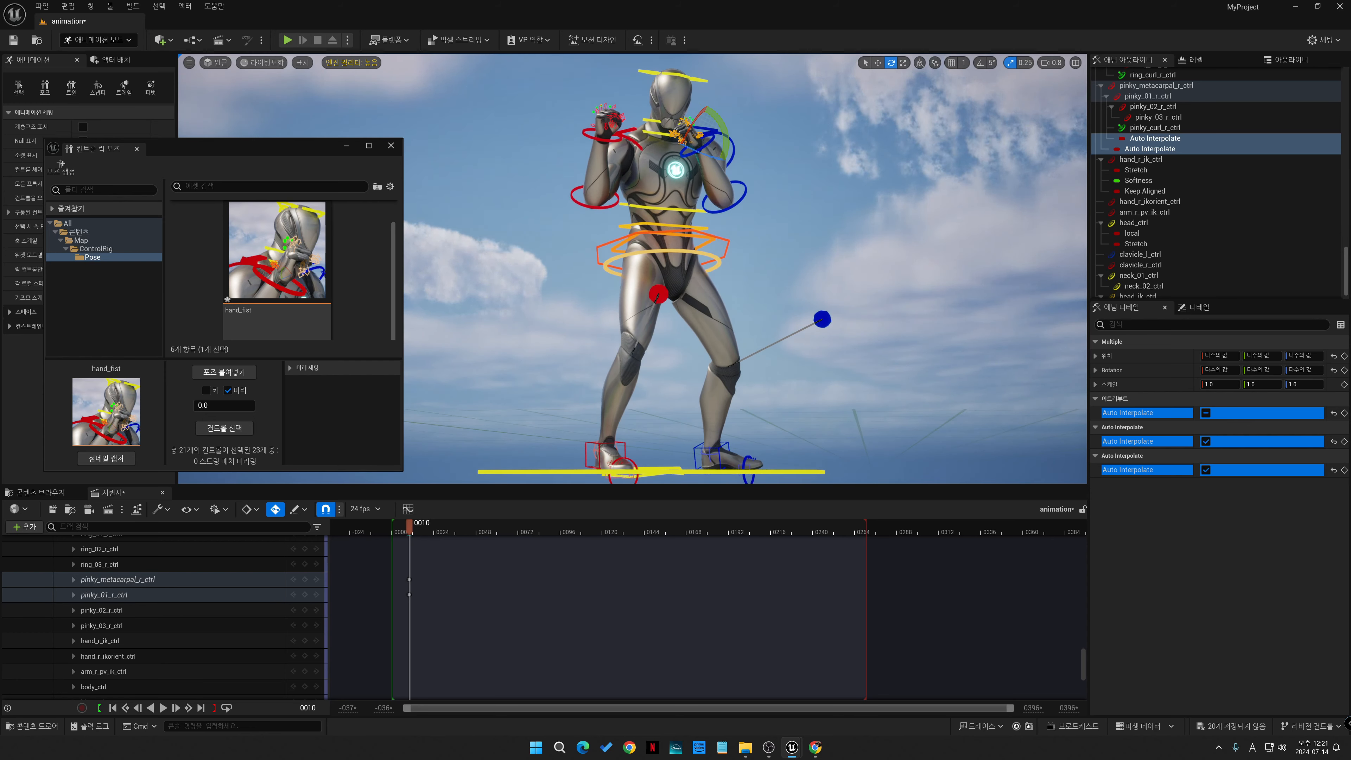
{"action": "left_click", "coordinate": [624, 447]}
{"action": "left_click_drag", "start_coordinate": [607, 453], "coordinate": [576, 454]}
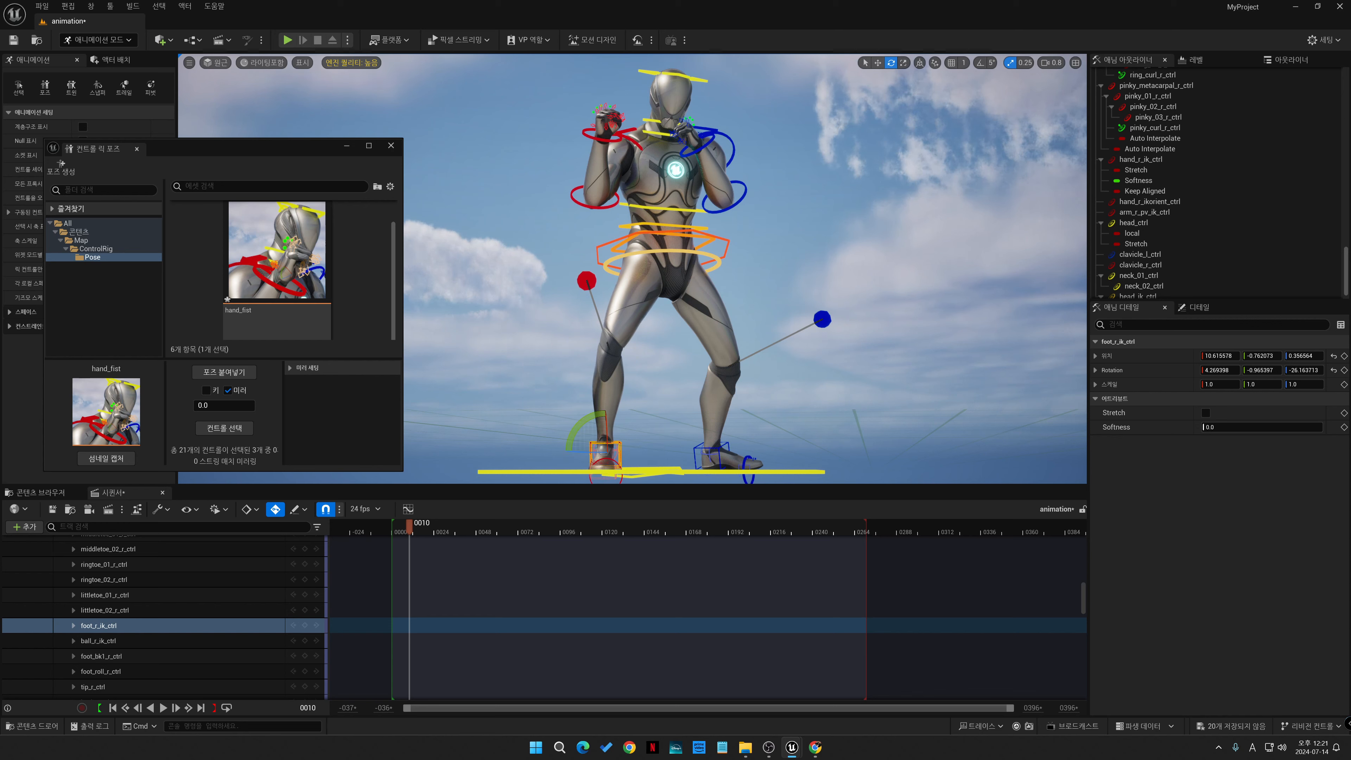
{"action": "left_click", "coordinate": [604, 459]}
- Adjust the left foot's direction, with its control foot_l_ik_ctrl rotated to about 0.5, -0.1, -10.7
{"action": "left_click", "coordinate": [710, 453]}
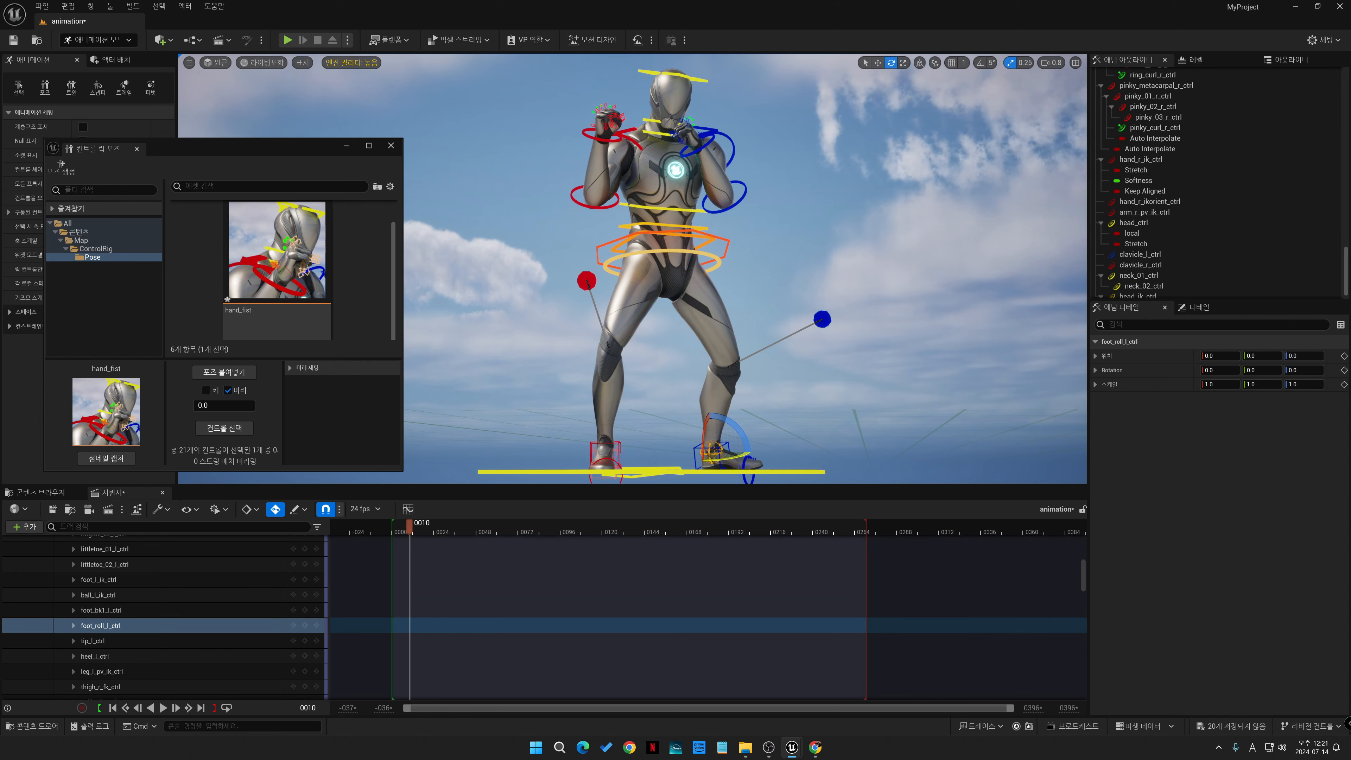
{"action": "mouse_move", "coordinate": [728, 458]}
{"action": "left_mouse_down"}
{"action": "mouse_move", "coordinate": [701, 441]}
{"action": "mouse_move", "coordinate": [716, 453]}
{"action": "mouse_move", "coordinate": [703, 453]}
{"action": "left_mouse_up"}
{"action": "left_click", "coordinate": [708, 454]}
- Rotate the head control head_ctrl to about 20.9, -8.9, 34.2
{"action": "middle_click_drag", "start_coordinate": [703, 454], "coordinate": [699, 482]}
{"action": "right_click_drag", "start_coordinate": [699, 375], "coordinate": [628, 447]}
{"action": "middle_click_drag", "start_coordinate": [691, 319], "coordinate": [692, 410]}
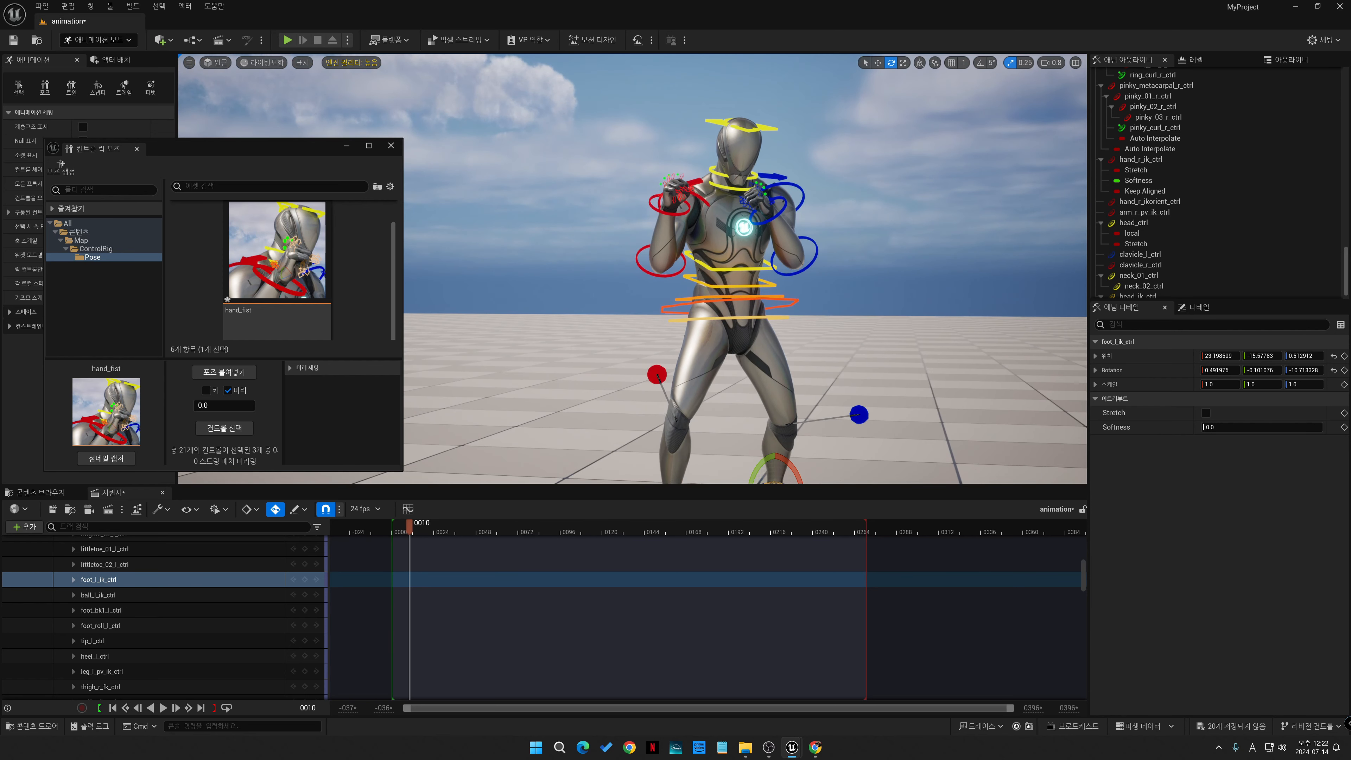
{"action": "left_click", "coordinate": [729, 326]}
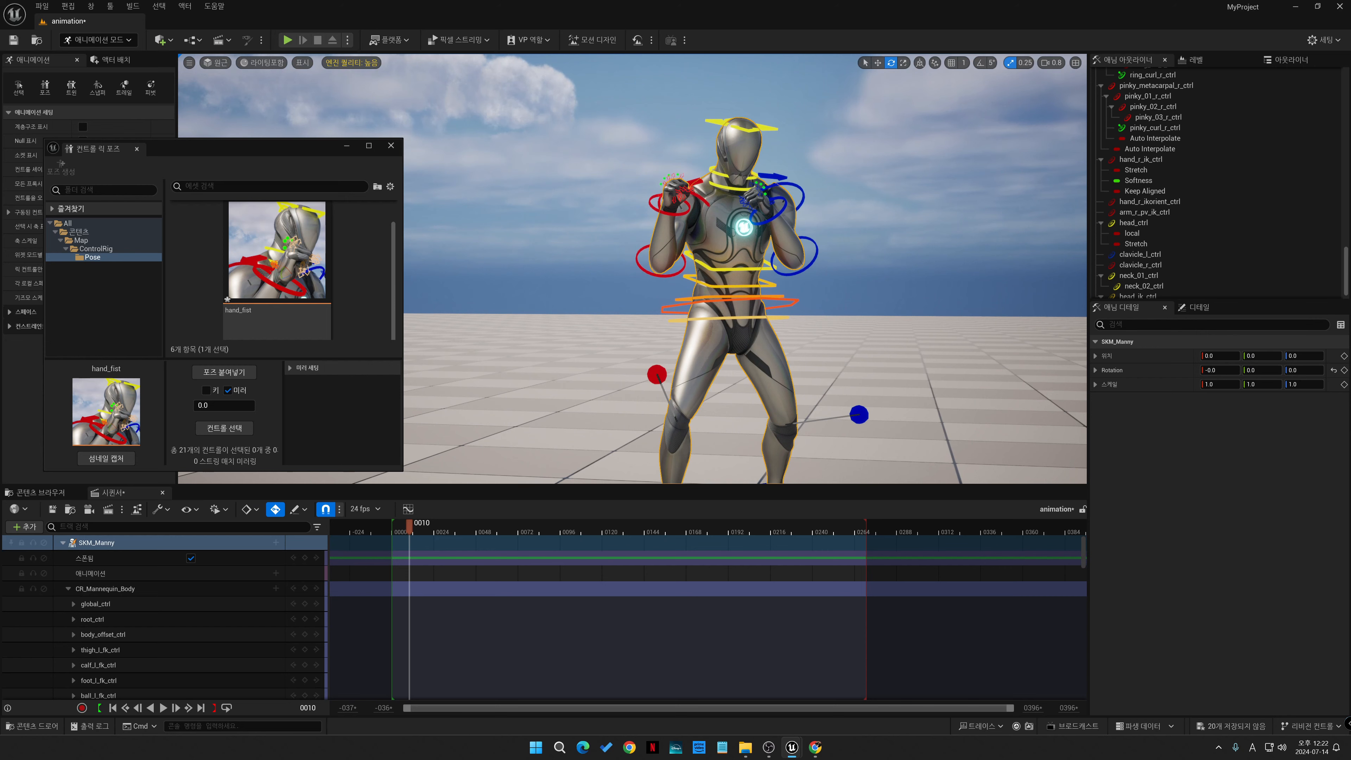
{"action": "left_click", "coordinate": [766, 128]}
{"action": "mouse_move", "coordinate": [728, 168]}
{"action": "left_mouse_down"}
{"action": "mouse_move", "coordinate": [701, 162]}
{"action": "mouse_move", "coordinate": [761, 132]}
{"action": "mouse_move", "coordinate": [752, 168]}
{"action": "left_mouse_up"}
- Move the right knee's pole vector control leg_r_pv_ik_ctrl inward, in front of the right leg
{"action": "scroll", "coordinate": [752, 168], "scroll_direction": "down", "scroll_amount": 4}
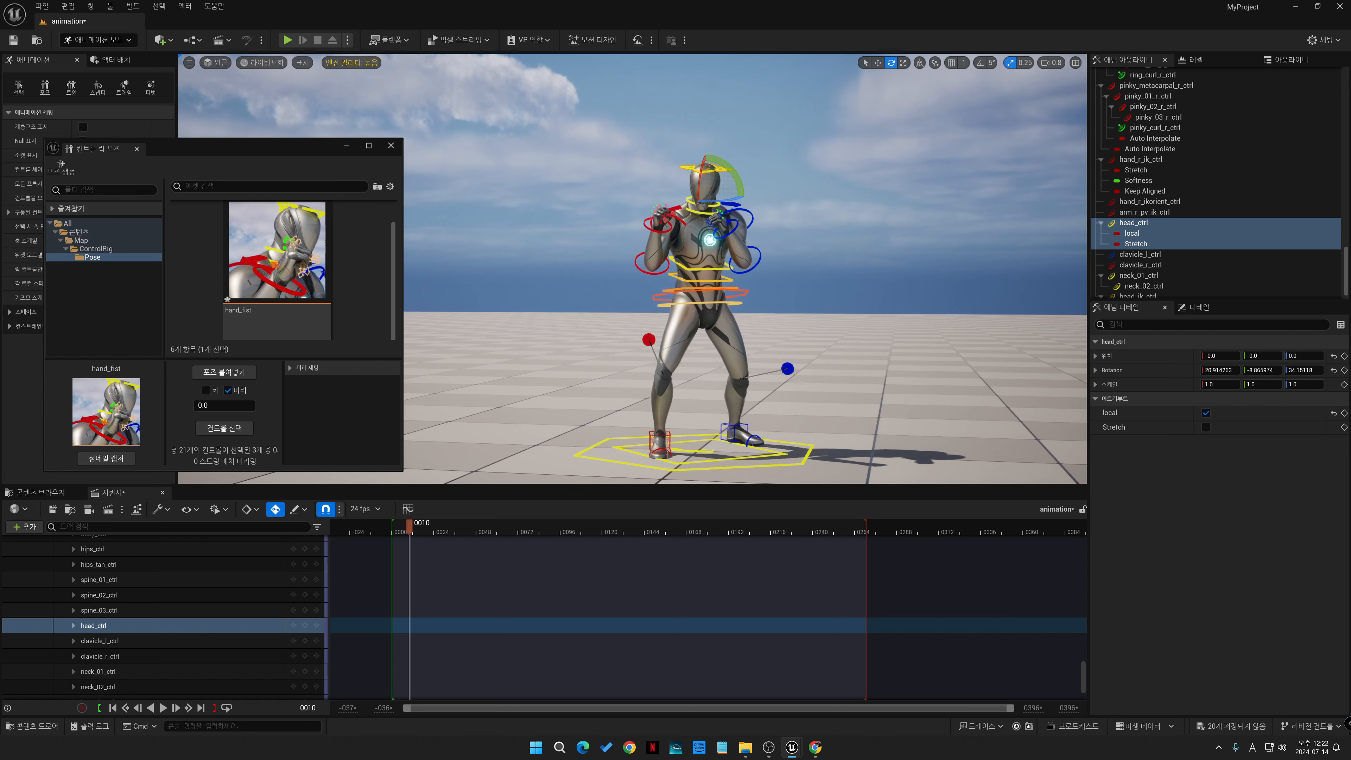
{"action": "left_click", "coordinate": [648, 339]}
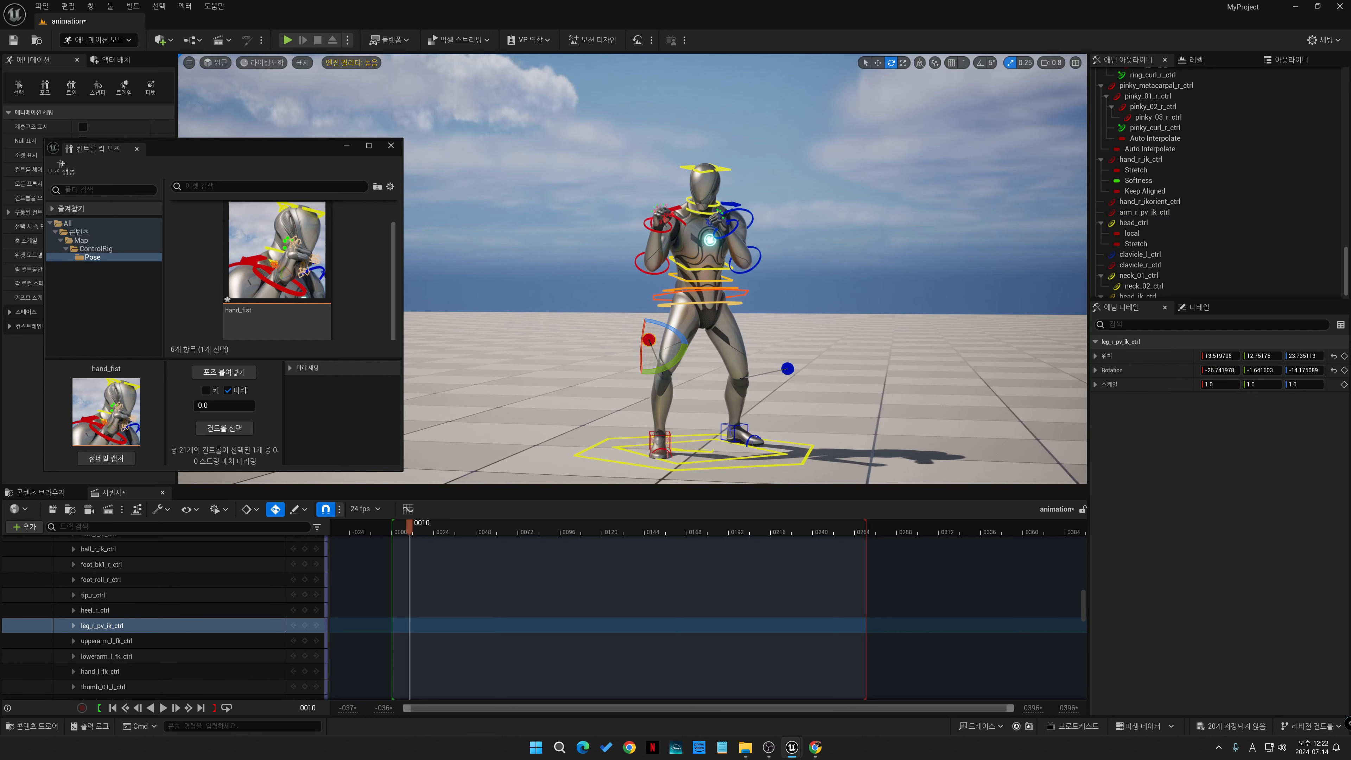
{"action": "key", "text": "w"}
{"action": "left_click_drag", "start_coordinate": [673, 344], "coordinate": [706, 346]}
{"action": "left_click", "coordinate": [787, 368]}
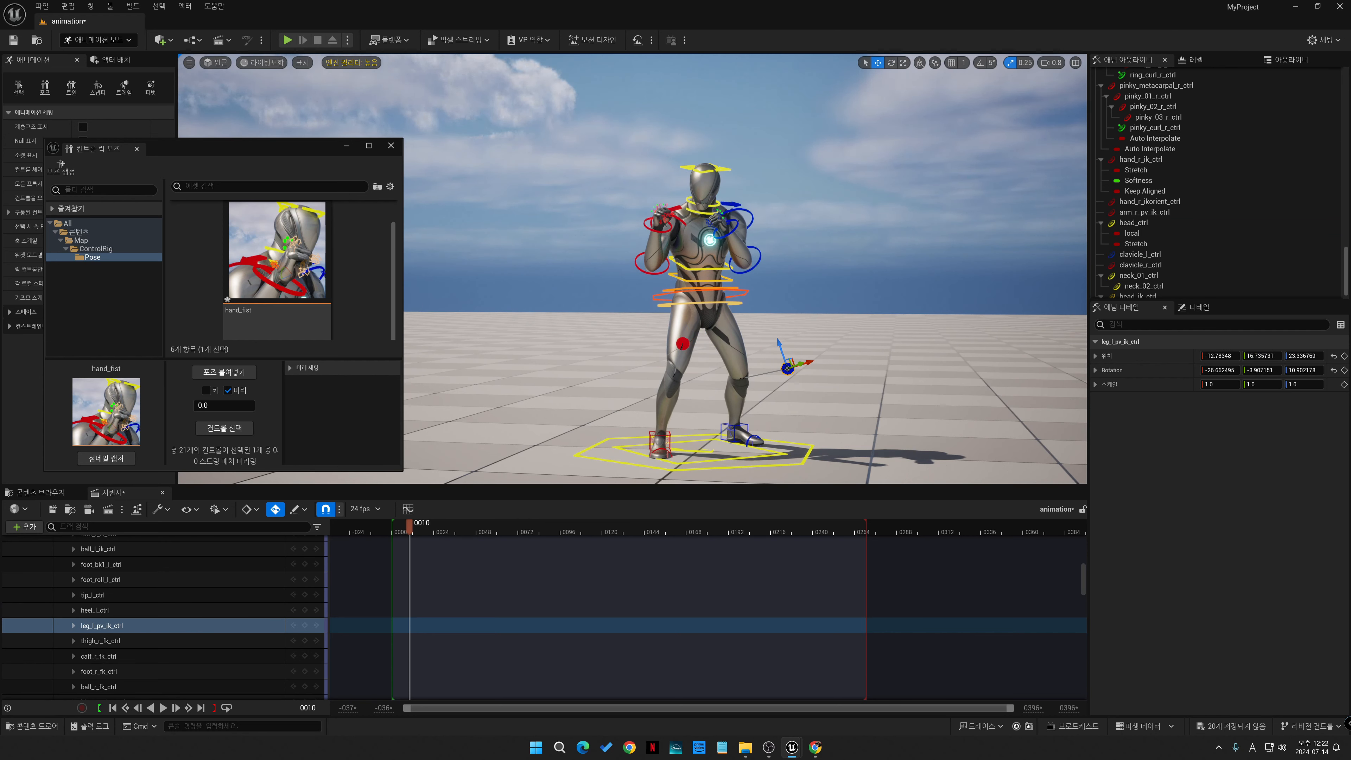
- Turn the head slightly by rotating head_ctrl to about 21.7, -6.5, 28.0
{"action": "left_click", "coordinate": [706, 170]}
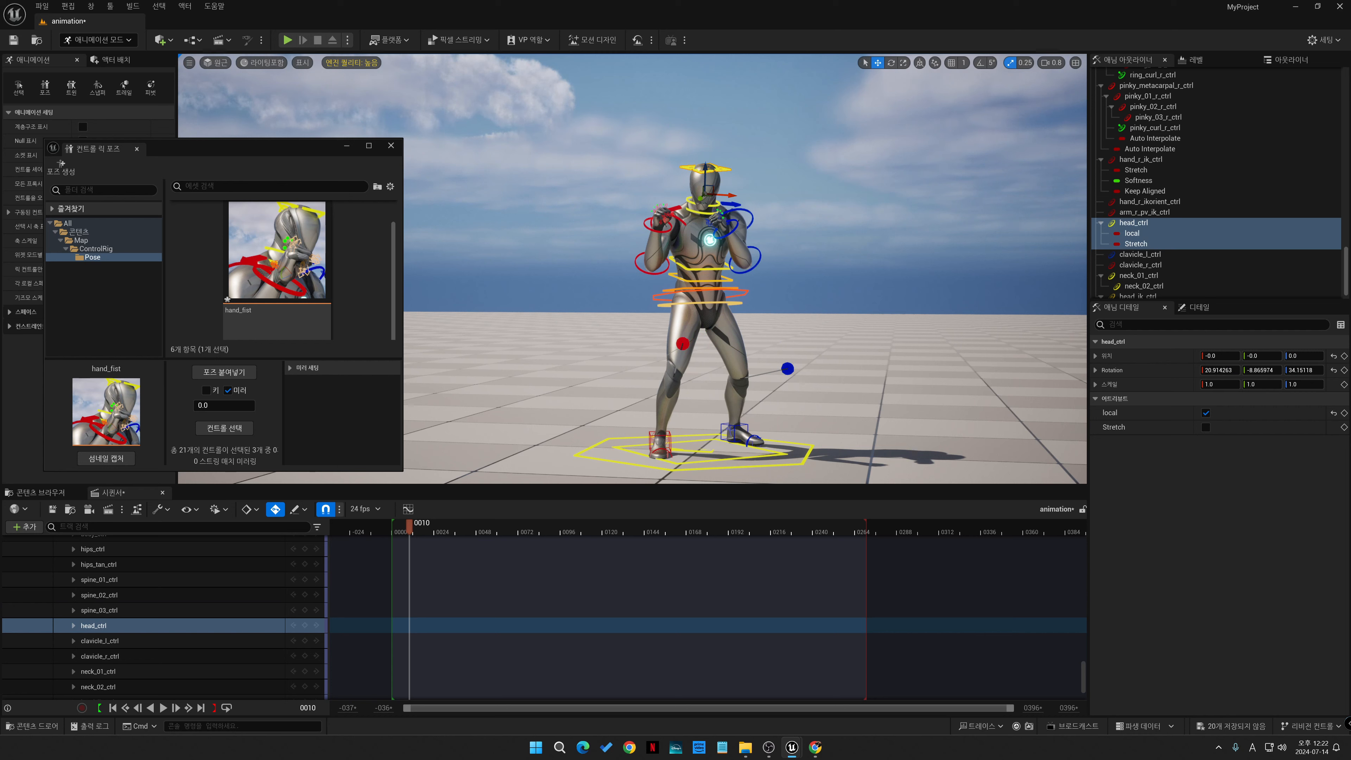
{"action": "key", "text": "e"}
{"action": "left_click_drag", "start_coordinate": [727, 200], "coordinate": [718, 201]}
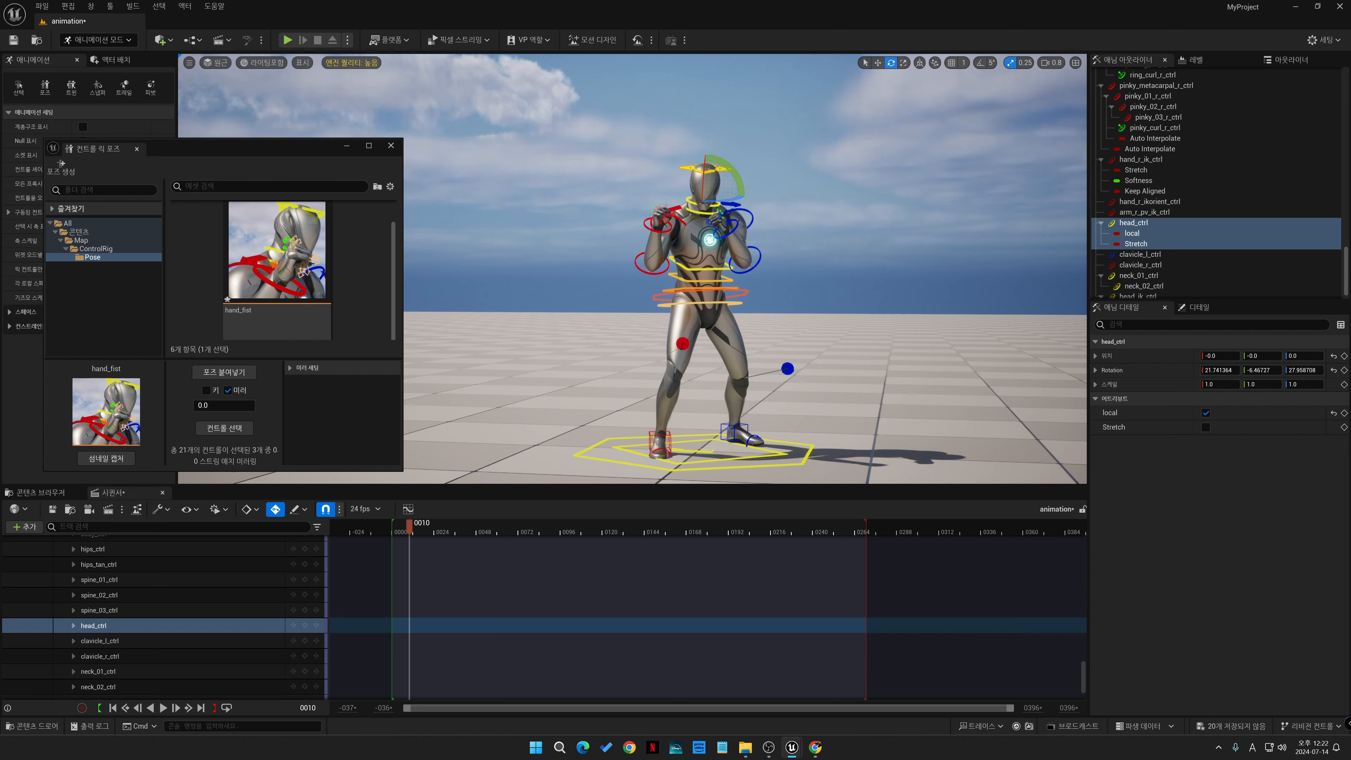
- Select all the rig's controls and save them as a new pose asset named side_fight_idle in the Pose folder
{"action": "left_click", "coordinate": [1140, 254]}
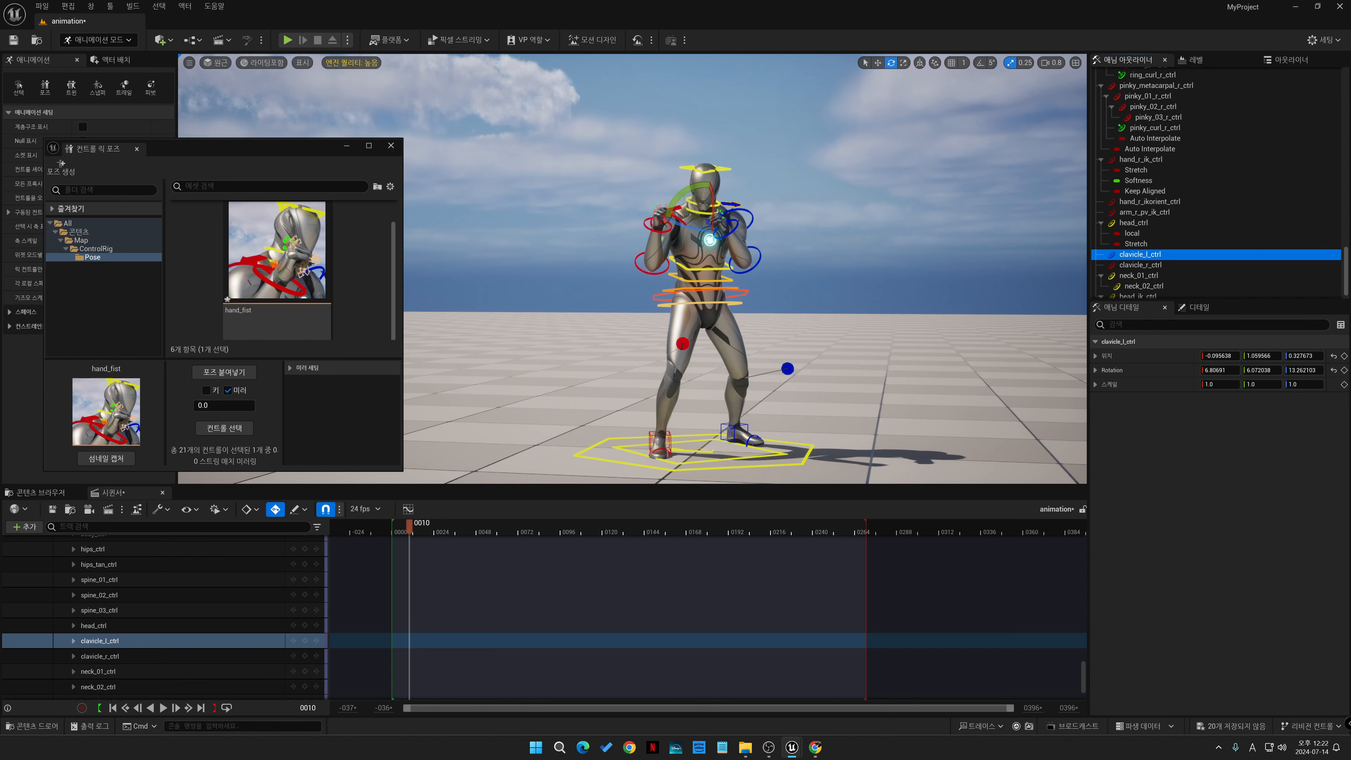
{"action": "key", "text": "ctrl+a"}
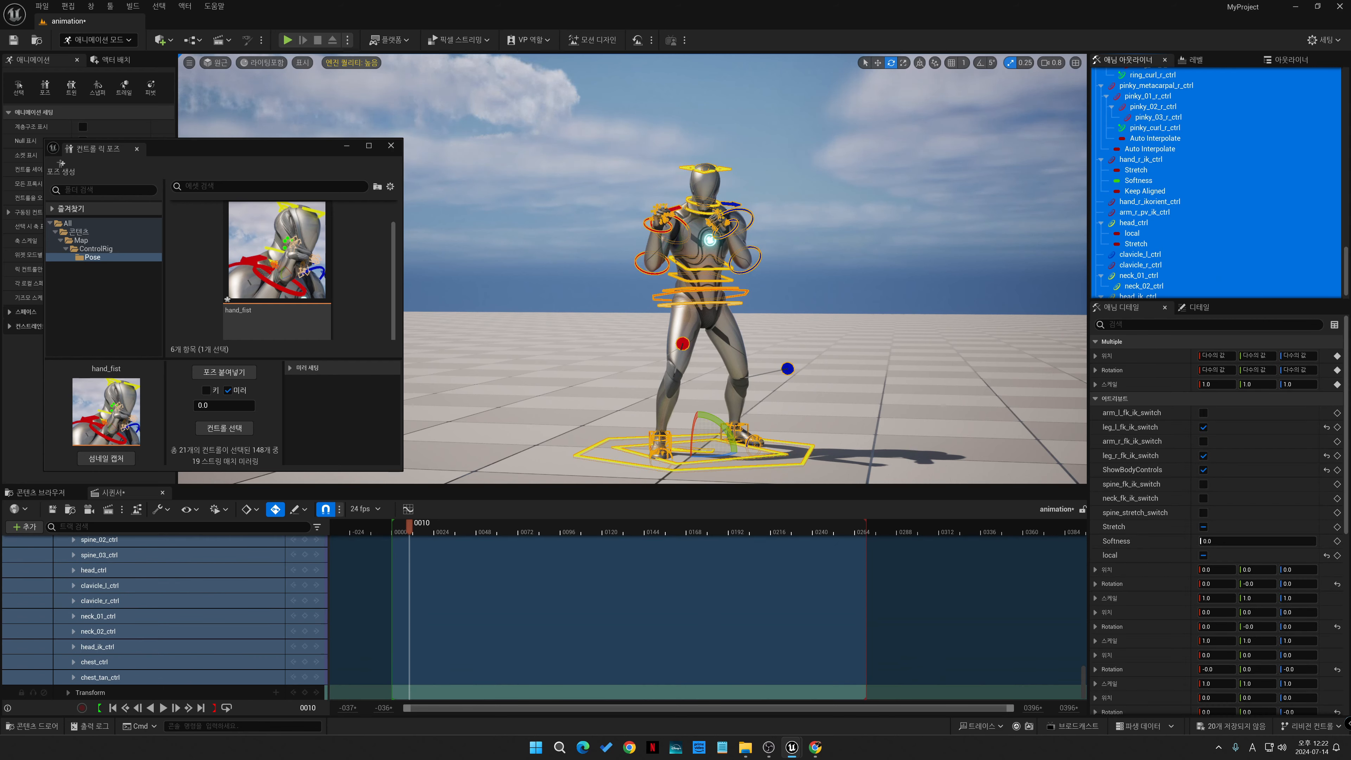
{"action": "left_click_drag", "start_coordinate": [393, 239], "coordinate": [393, 322]}
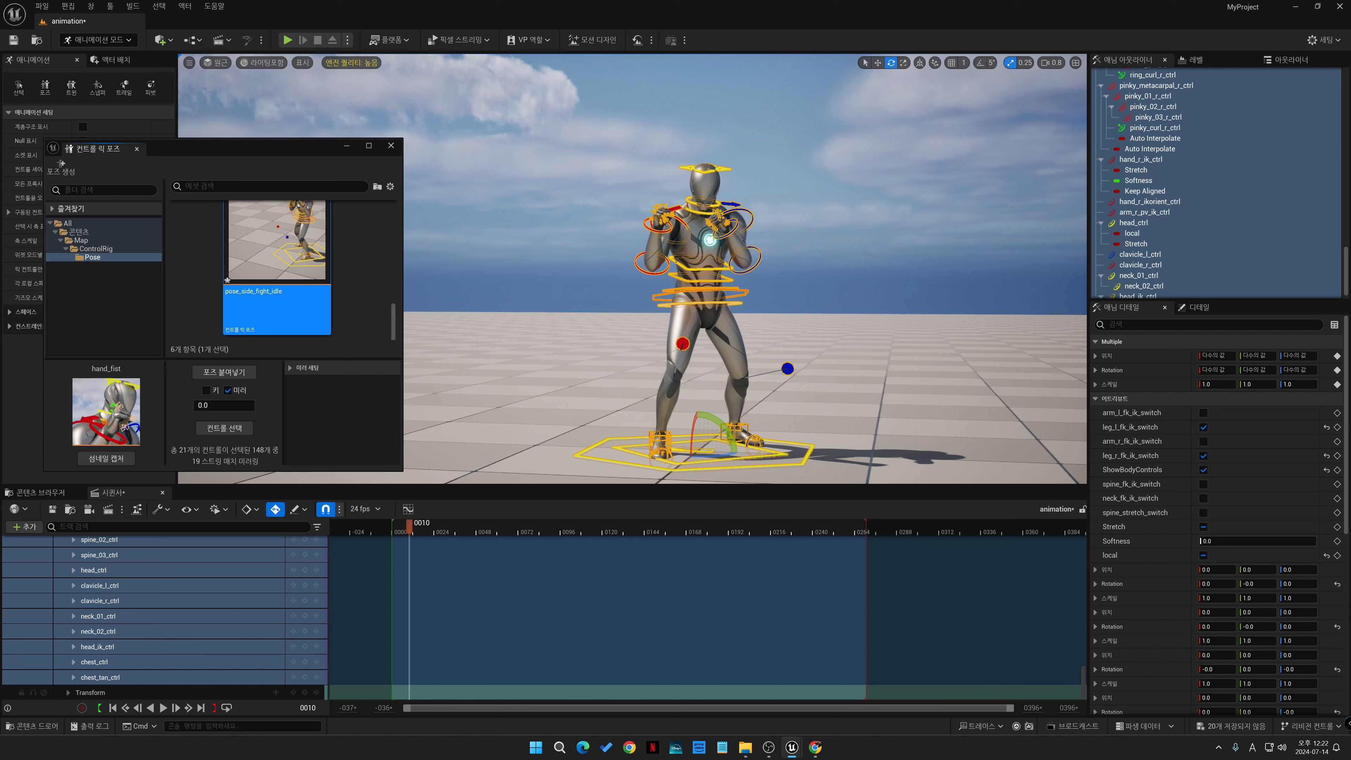
{"action": "scroll", "coordinate": [282, 289], "scroll_direction": "up", "scroll_amount": 2}
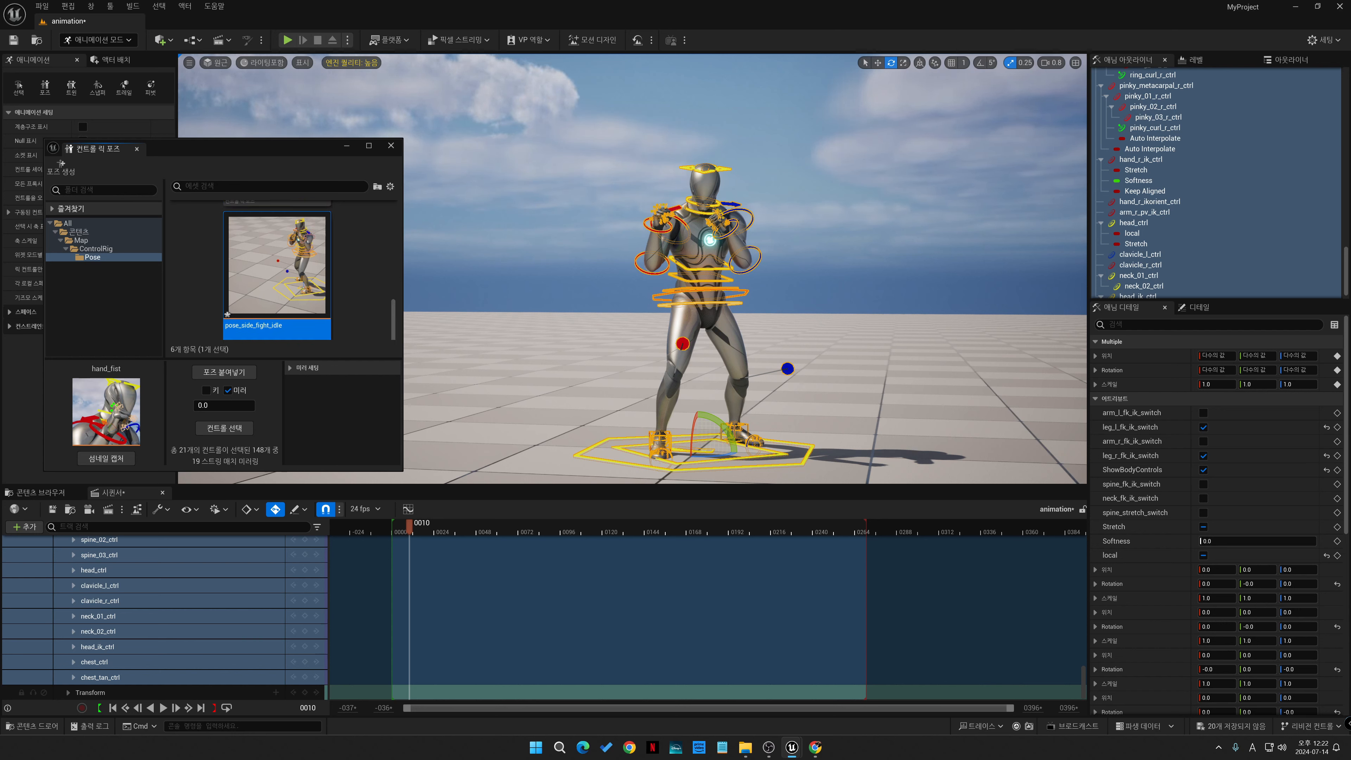
{"action": "left_click", "coordinate": [62, 164]}
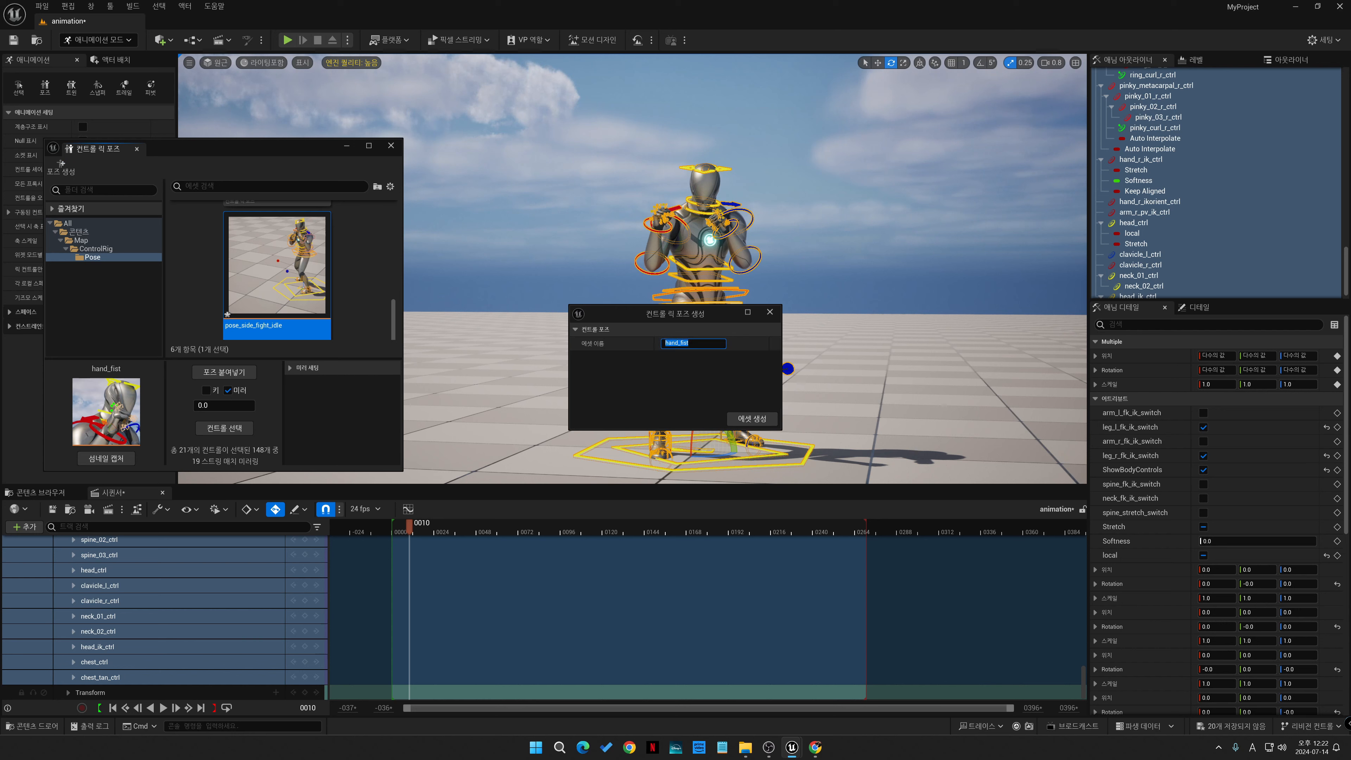
{"action": "type", "text": "side"}
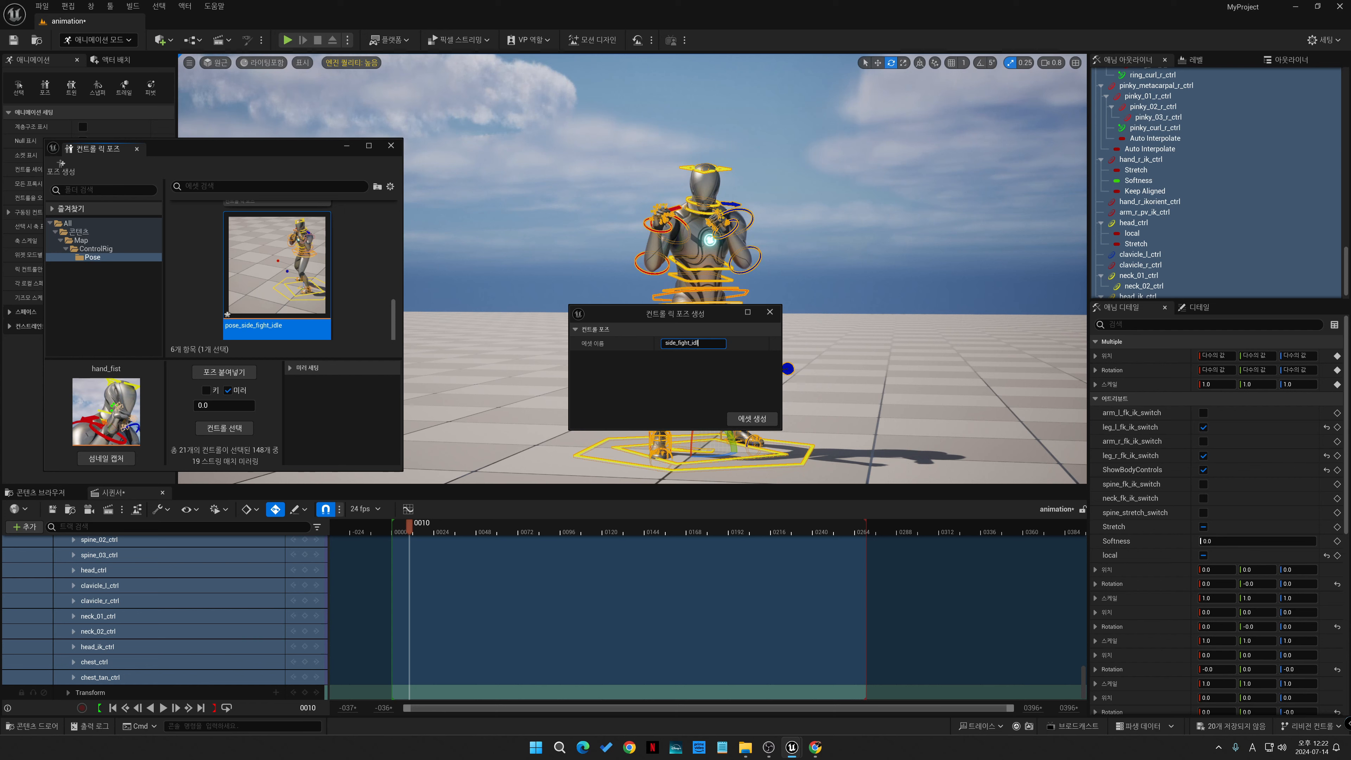
{"action": "left_click", "coordinate": [752, 419]}
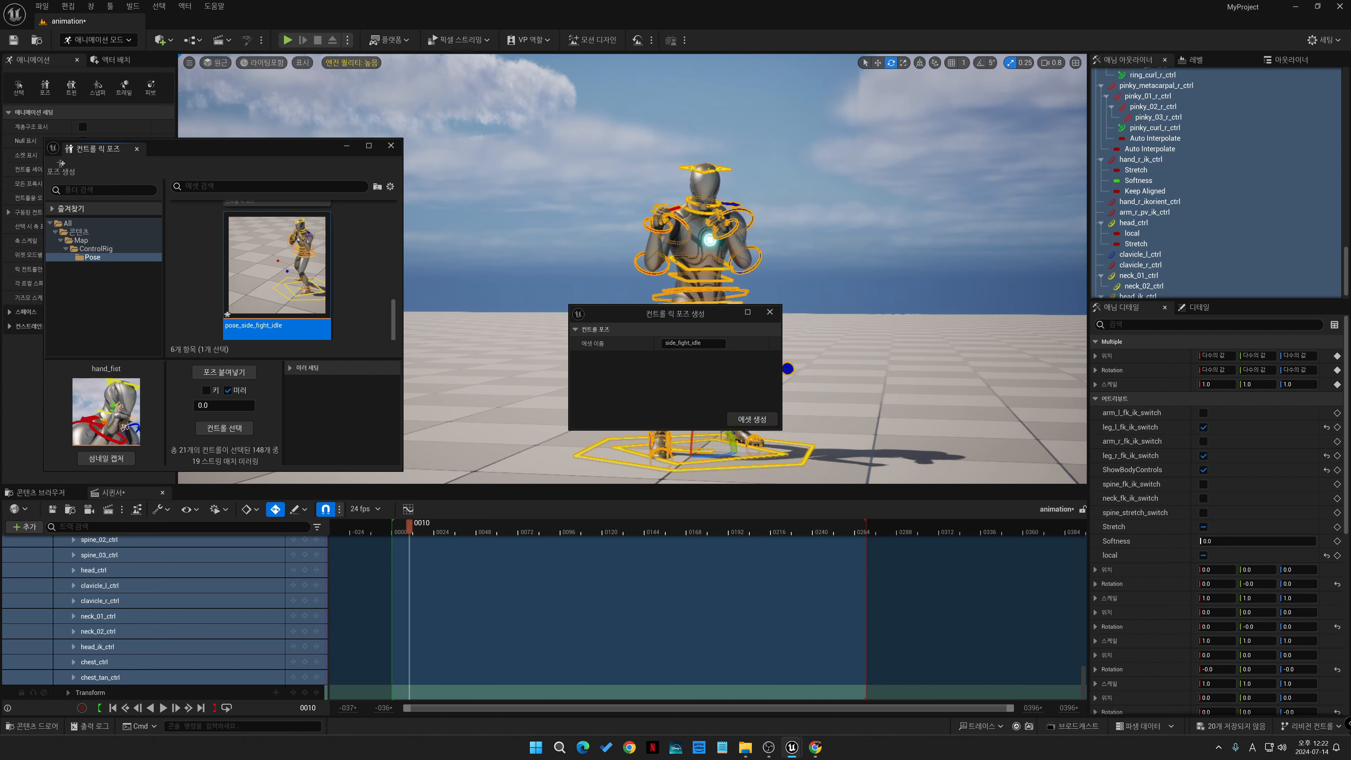
- Delete the older pose_side_fight_idle asset from the pose library and clear the control selection
{"action": "scroll", "coordinate": [311, 304], "scroll_direction": "down", "scroll_amount": 8}
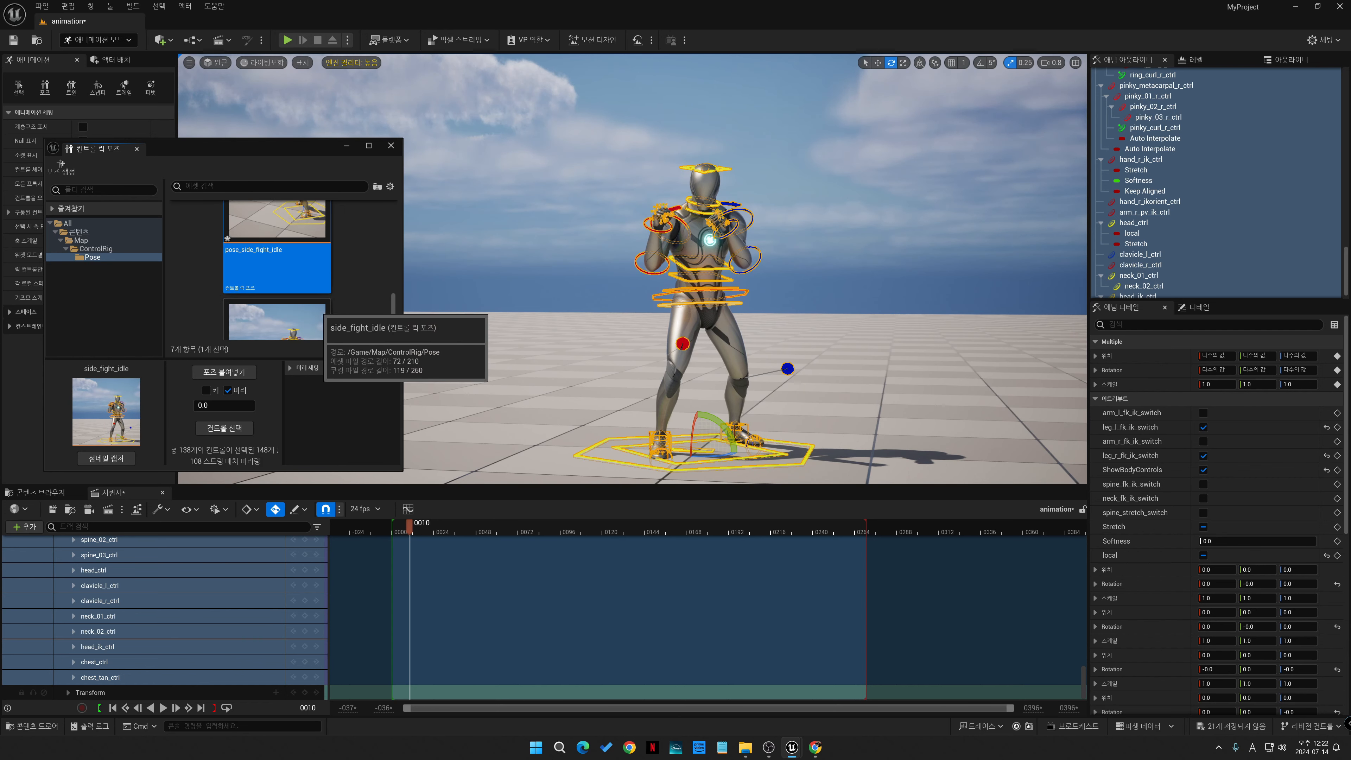
{"action": "scroll", "coordinate": [326, 297], "scroll_direction": "down", "scroll_amount": 5}
{"action": "scroll", "coordinate": [319, 298], "scroll_direction": "up", "scroll_amount": 3}
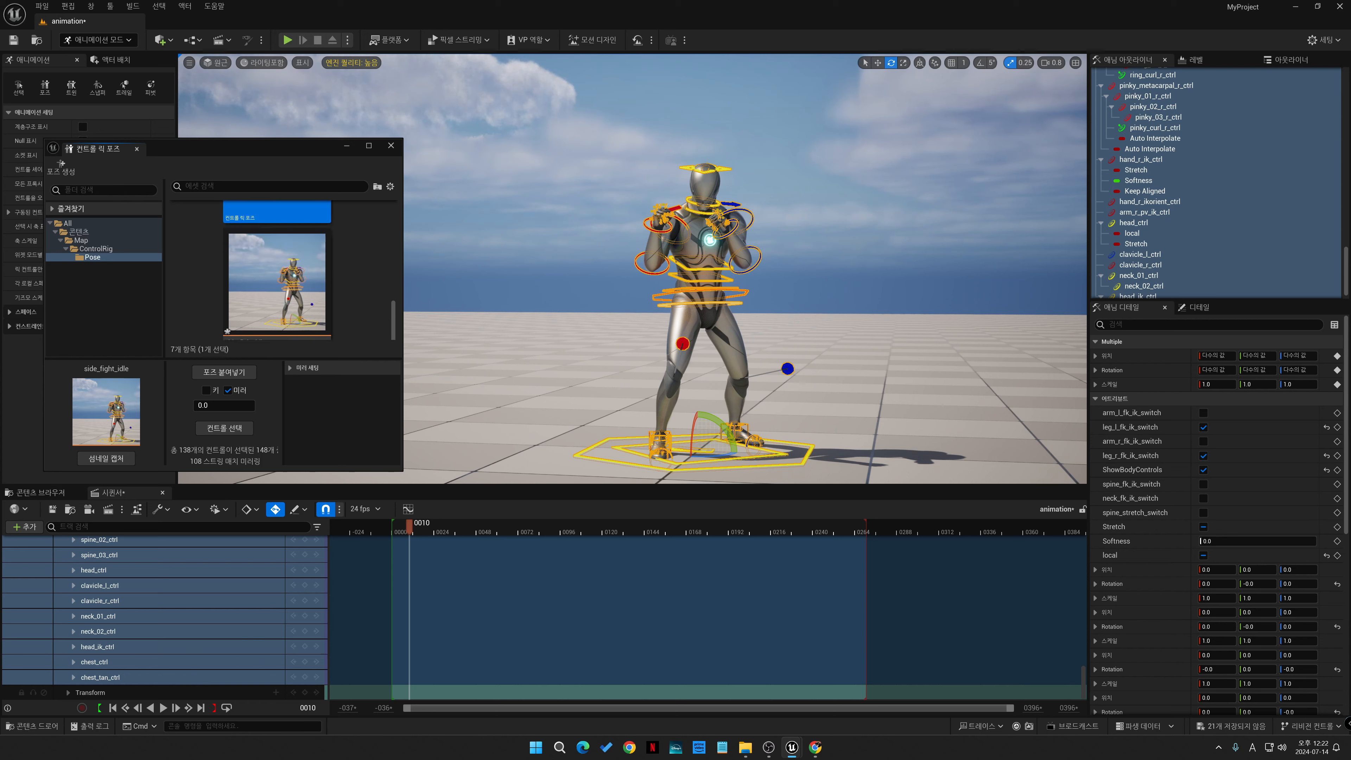
{"action": "right_click", "coordinate": [305, 259]}
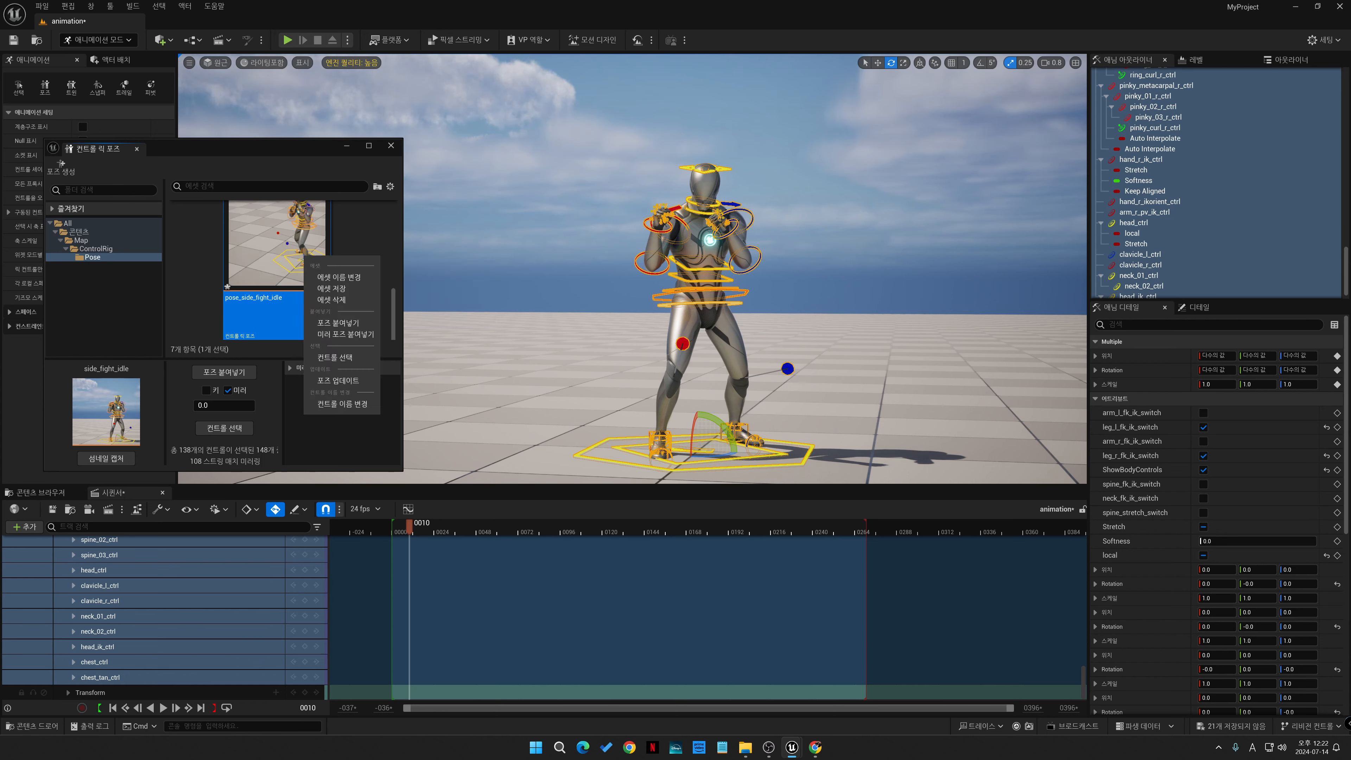
{"action": "left_click", "coordinate": [340, 300]}
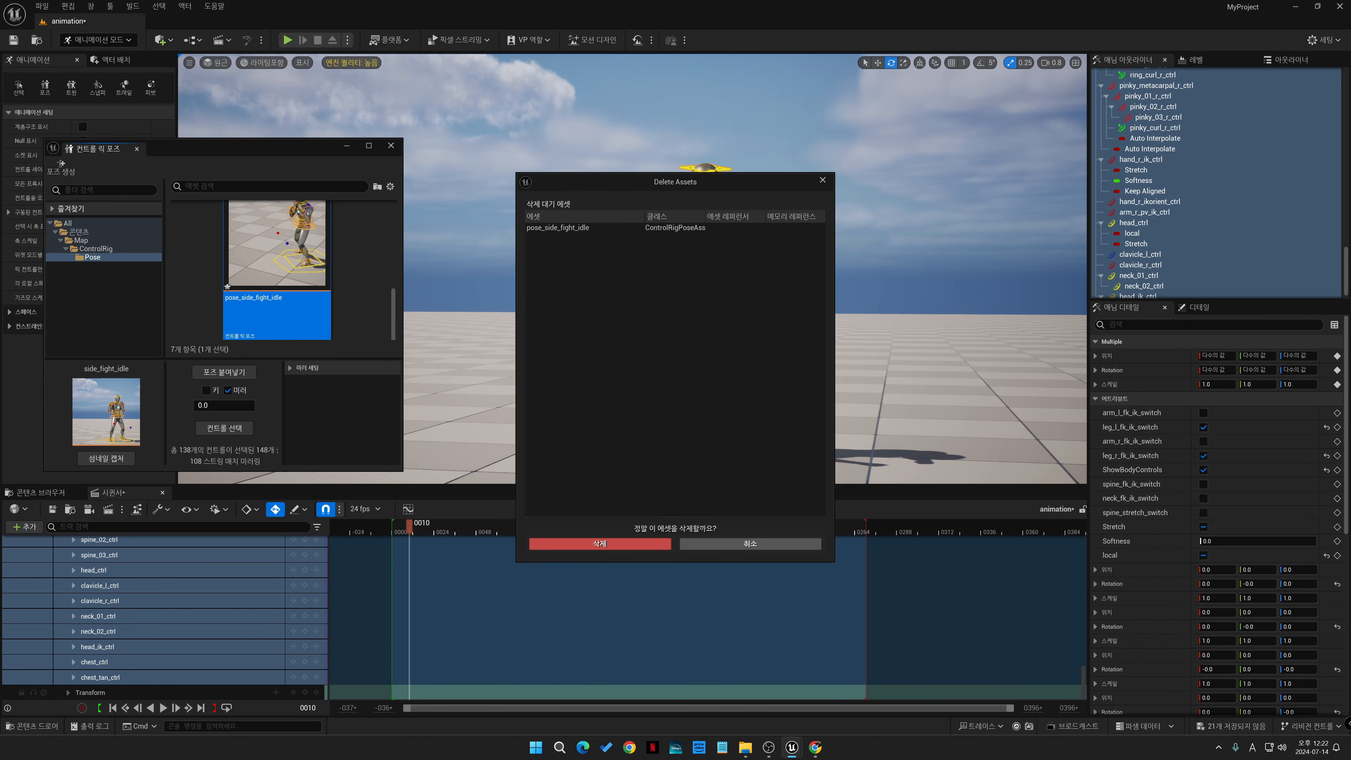
{"action": "left_click", "coordinate": [601, 545]}
{"action": "left_click", "coordinate": [872, 298]}
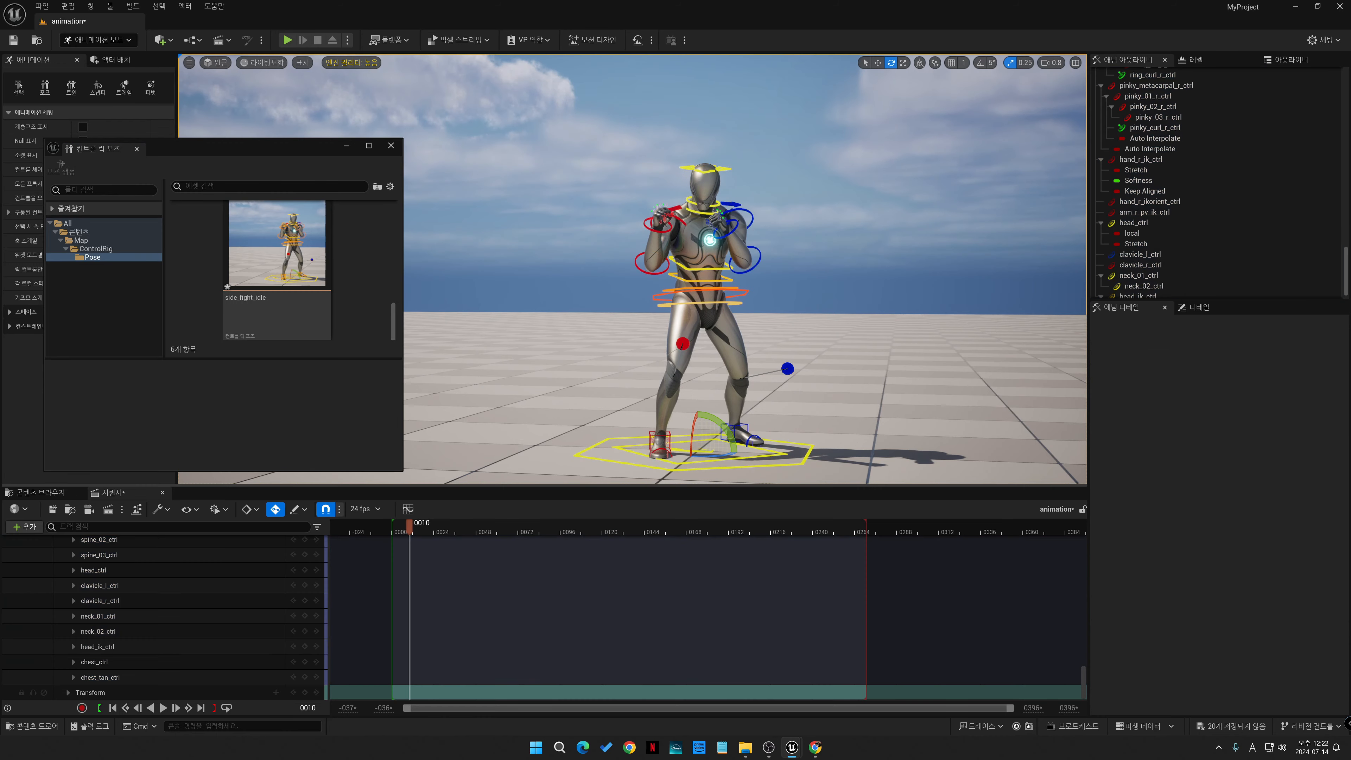
- Collapse the CR_Mannequin_Body track in the sequencer
{"action": "right_click_drag", "start_coordinate": [872, 298], "coordinate": [896, 317]}
{"action": "middle_click_drag", "start_coordinate": [896, 316], "coordinate": [835, 291]}
{"action": "scroll", "coordinate": [638, 568], "scroll_direction": "up", "scroll_amount": 10}
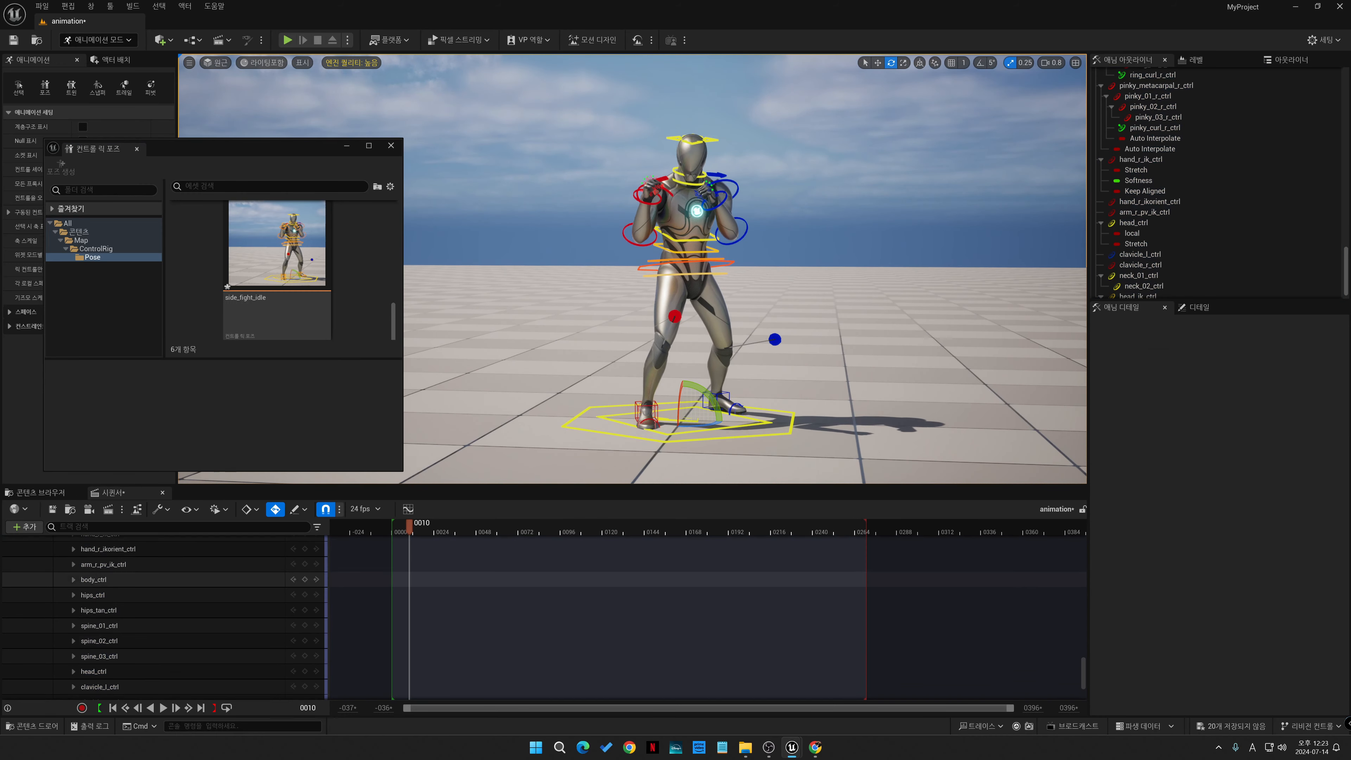
{"action": "scroll", "coordinate": [544, 618], "scroll_direction": "up", "scroll_amount": 10}
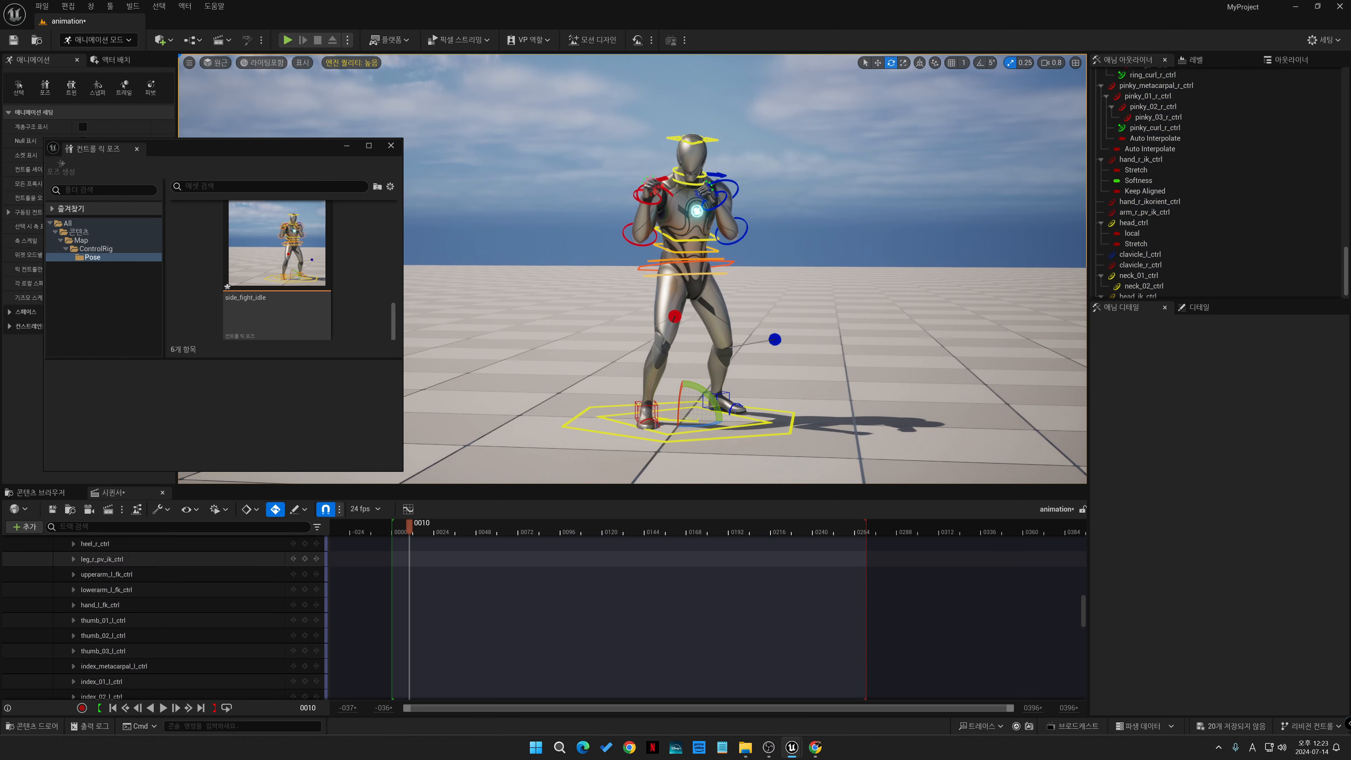
{"action": "scroll", "coordinate": [638, 617], "scroll_direction": "up", "scroll_amount": 10}
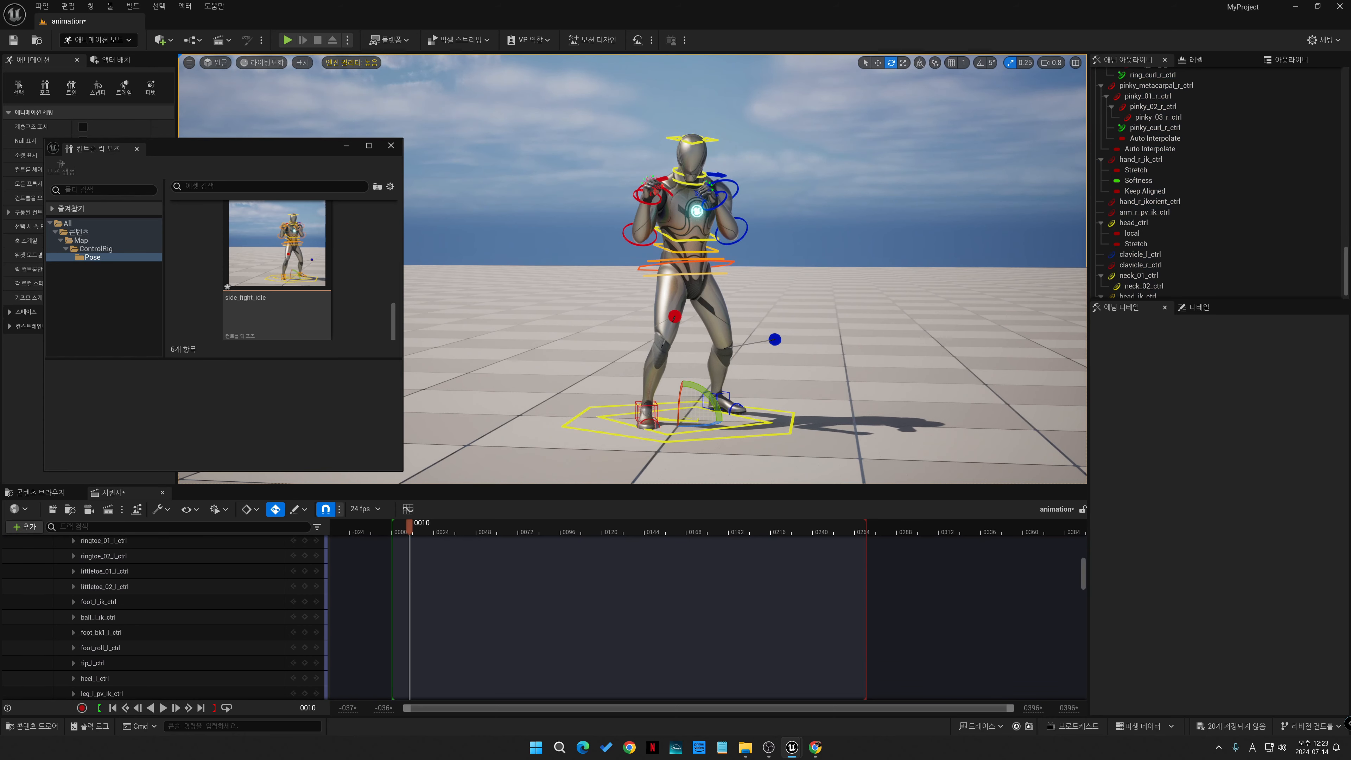
{"action": "left_click", "coordinate": [68, 588]}
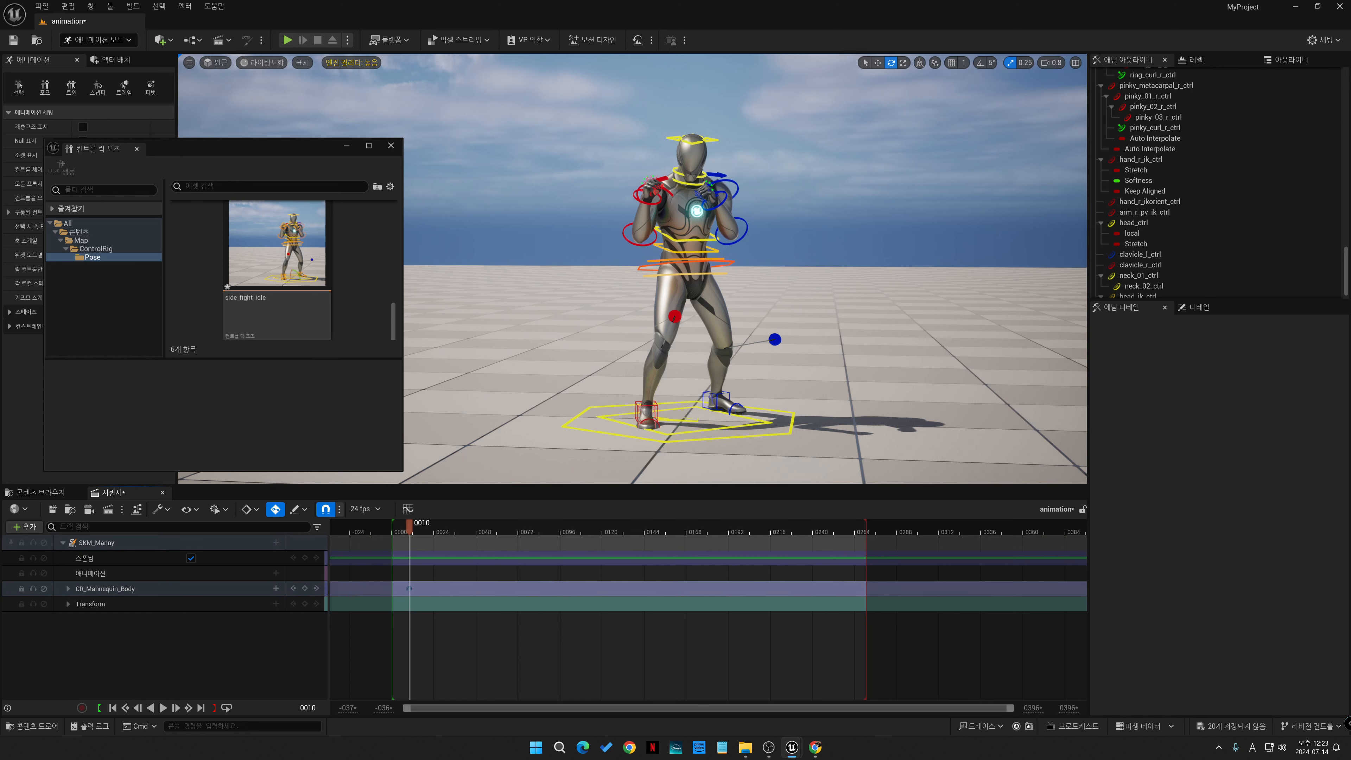
- At frame 7, select the controls of pose_side_base1 and paste that pose onto them with mirroring off
{"action": "mouse_move", "coordinate": [409, 528]}
{"action": "left_mouse_down"}
{"action": "mouse_move", "coordinate": [392, 528]}
{"action": "mouse_move", "coordinate": [404, 528]}
{"action": "left_mouse_up"}
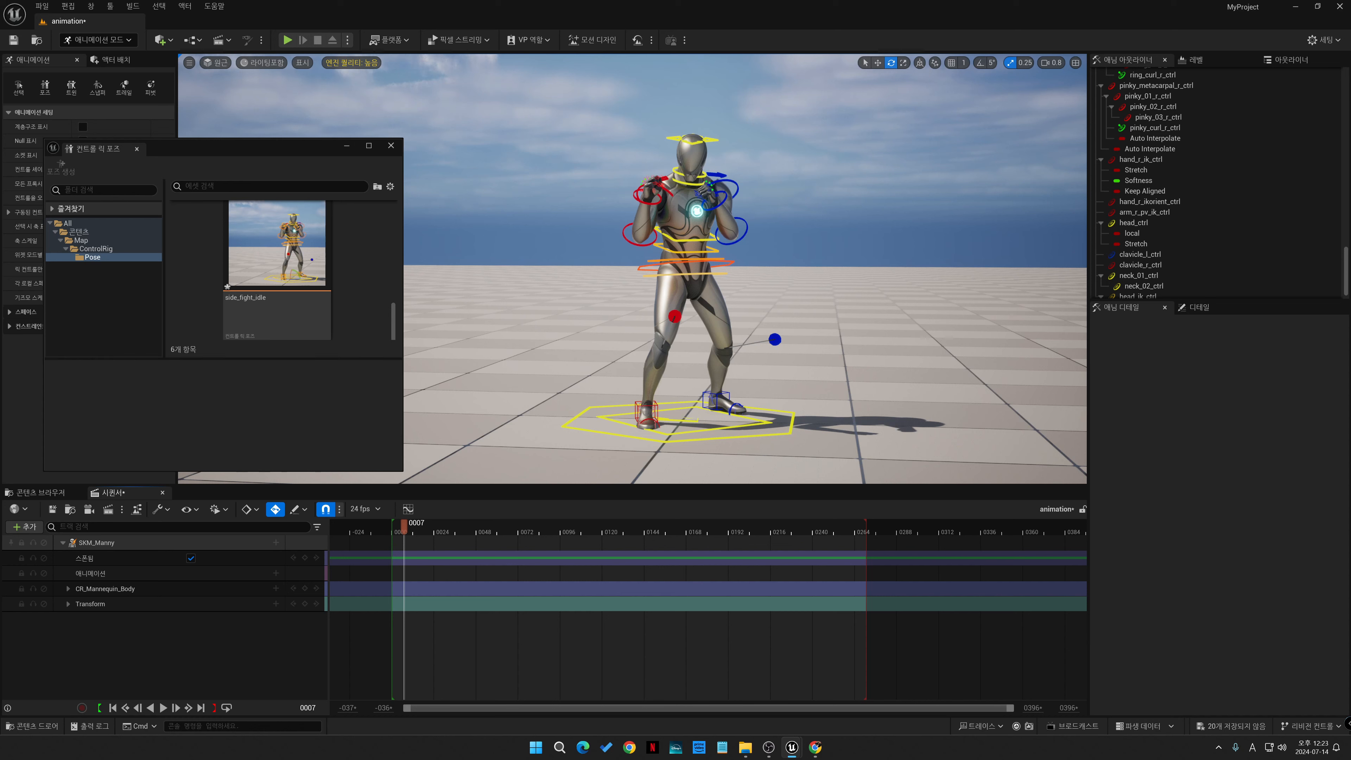
{"action": "scroll", "coordinate": [282, 269], "scroll_direction": "up", "scroll_amount": 3}
{"action": "scroll", "coordinate": [282, 269], "scroll_direction": "down", "scroll_amount": 5}
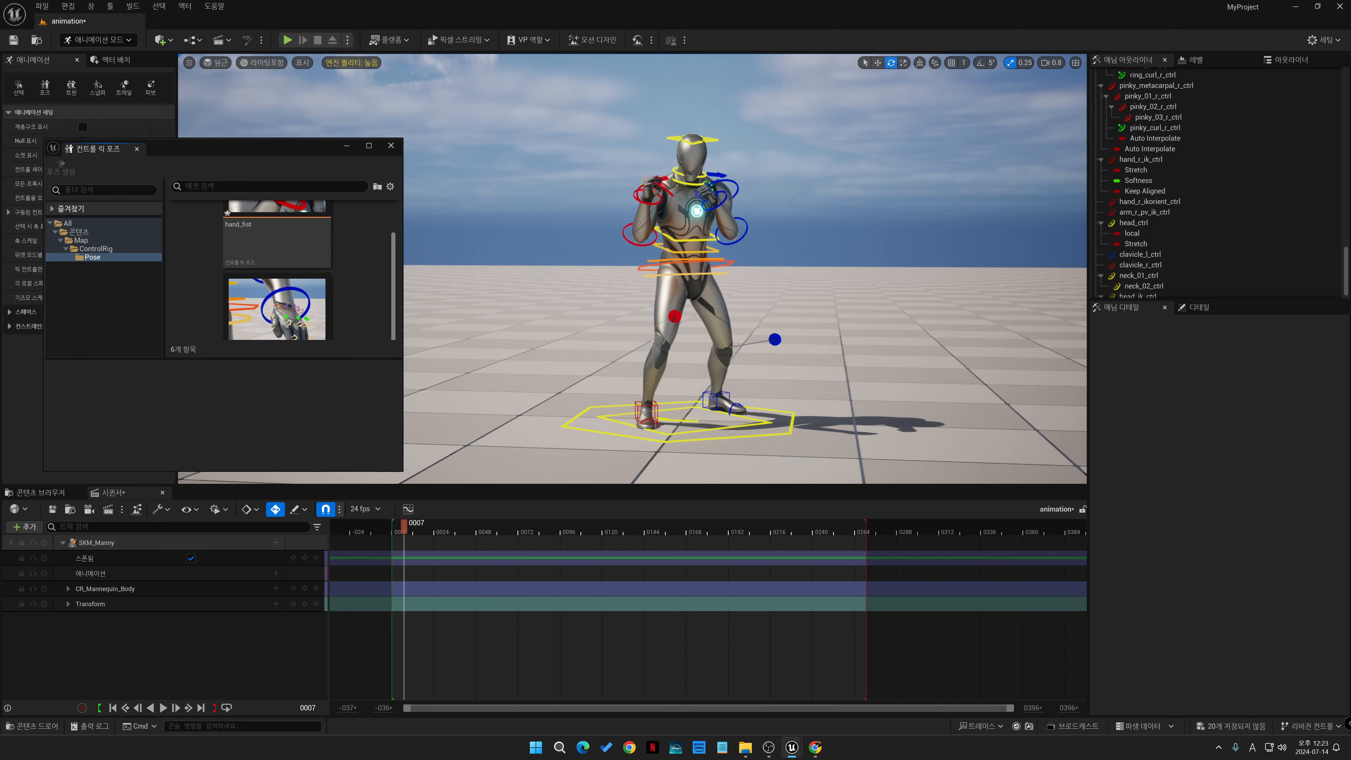
{"action": "scroll", "coordinate": [282, 269], "scroll_direction": "up", "scroll_amount": 5}
{"action": "left_click", "coordinate": [279, 266]}
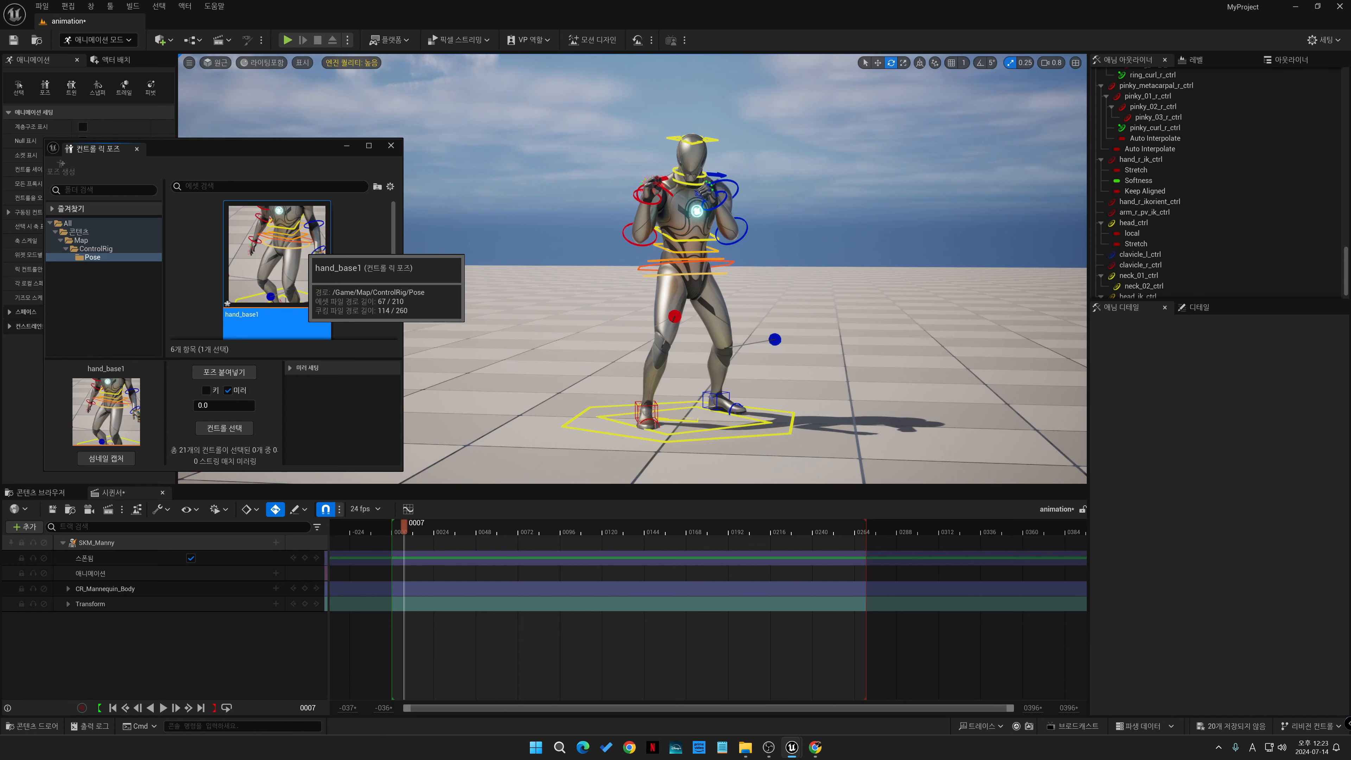
{"action": "scroll", "coordinate": [282, 269], "scroll_direction": "down", "scroll_amount": 5}
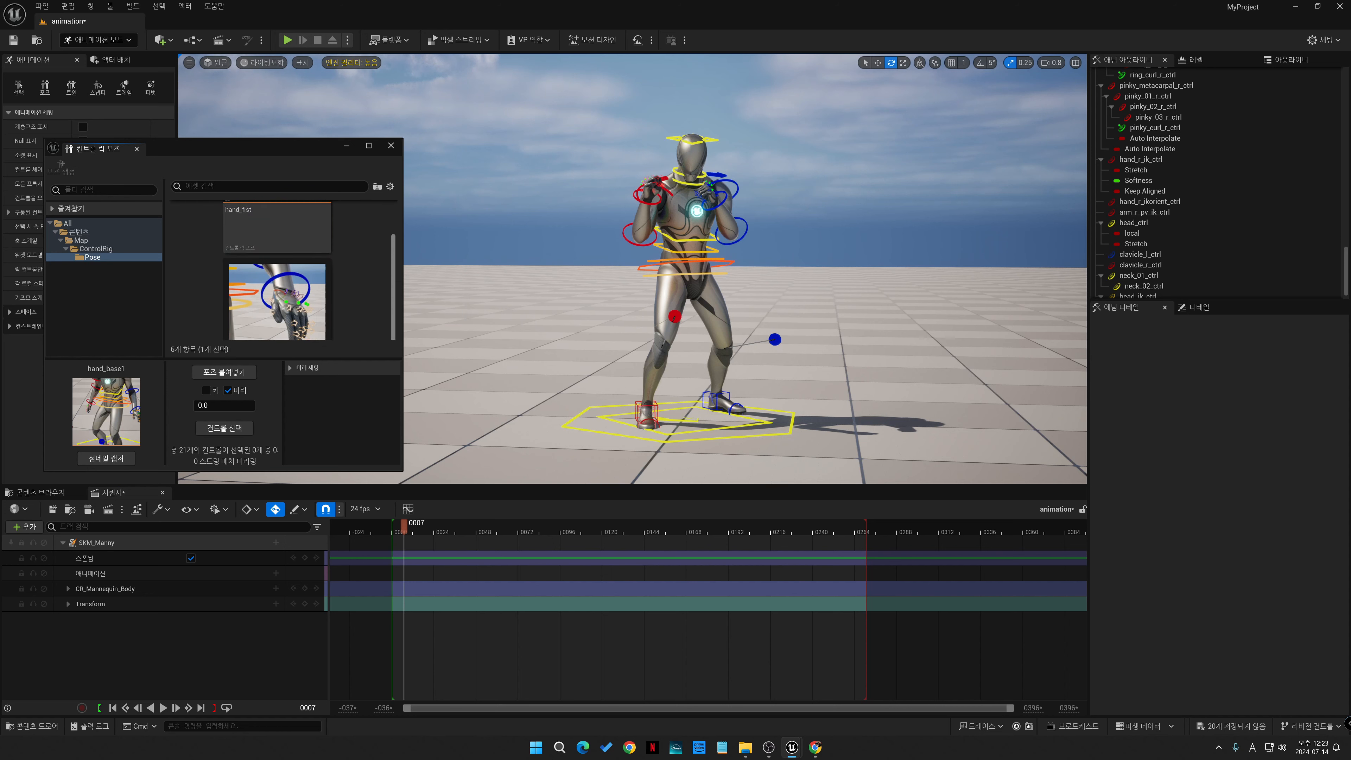
{"action": "left_click", "coordinate": [296, 298]}
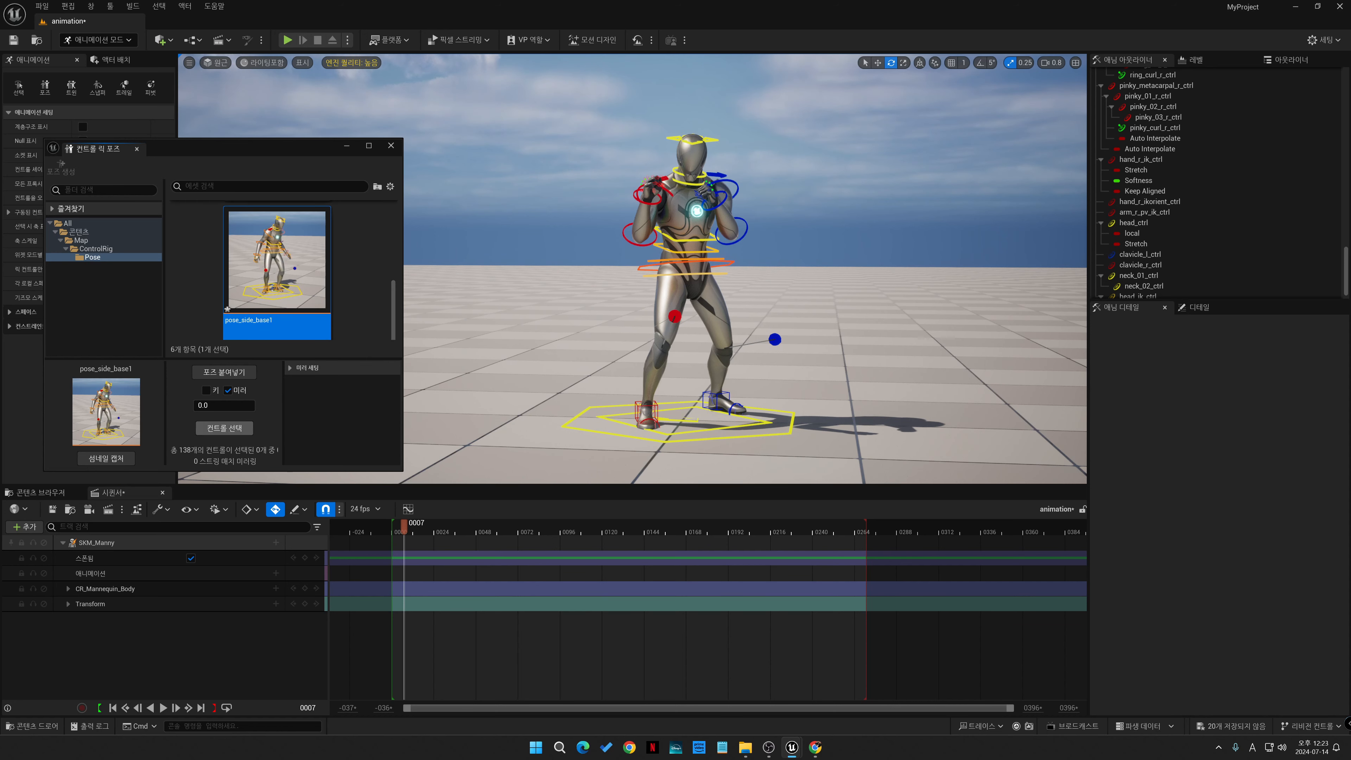
{"action": "left_click", "coordinate": [225, 428]}
{"action": "left_click", "coordinate": [227, 390]}
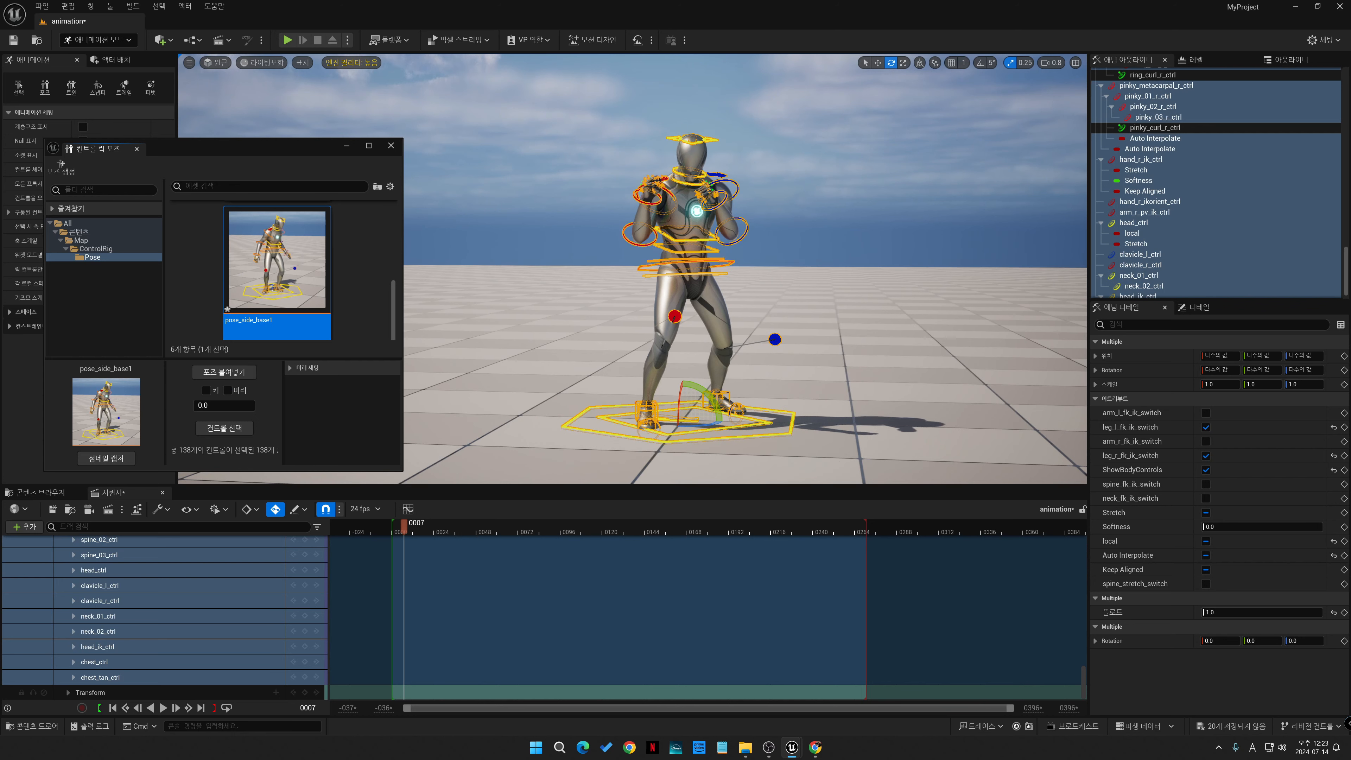
{"action": "left_click", "coordinate": [223, 372]}
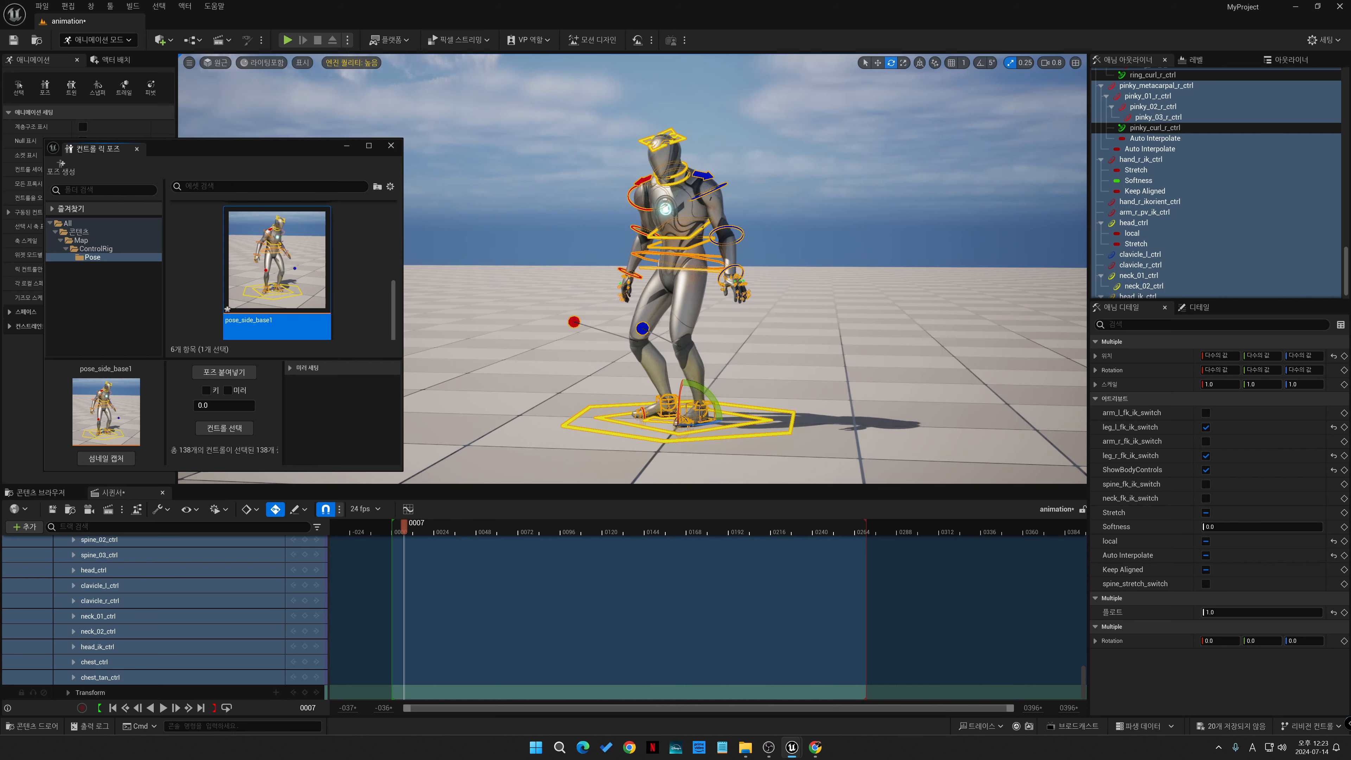
- Collapse the CR_Mannequin_Body track again and add a key on it at frame 7
{"action": "scroll", "coordinate": [532, 625], "scroll_direction": "down", "scroll_amount": 10}
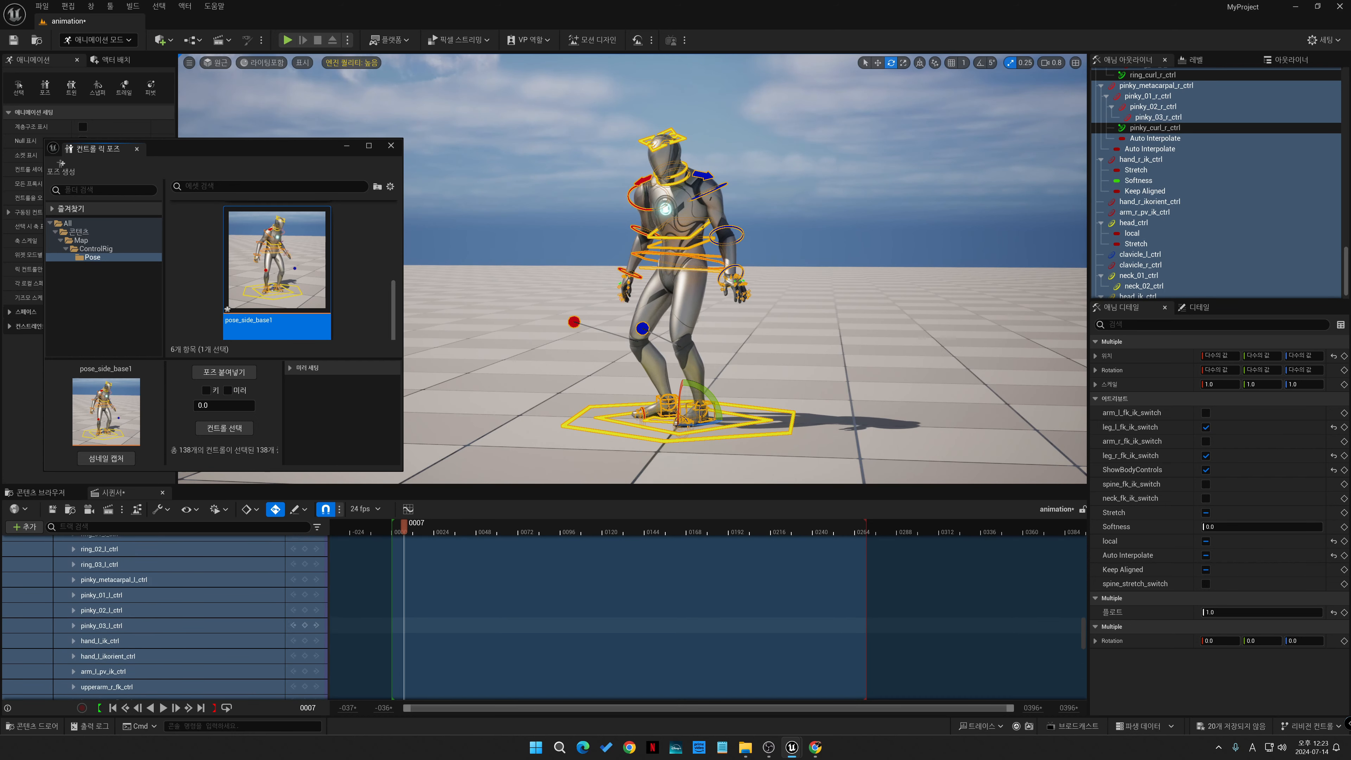
{"action": "scroll", "coordinate": [532, 620], "scroll_direction": "down", "scroll_amount": 10}
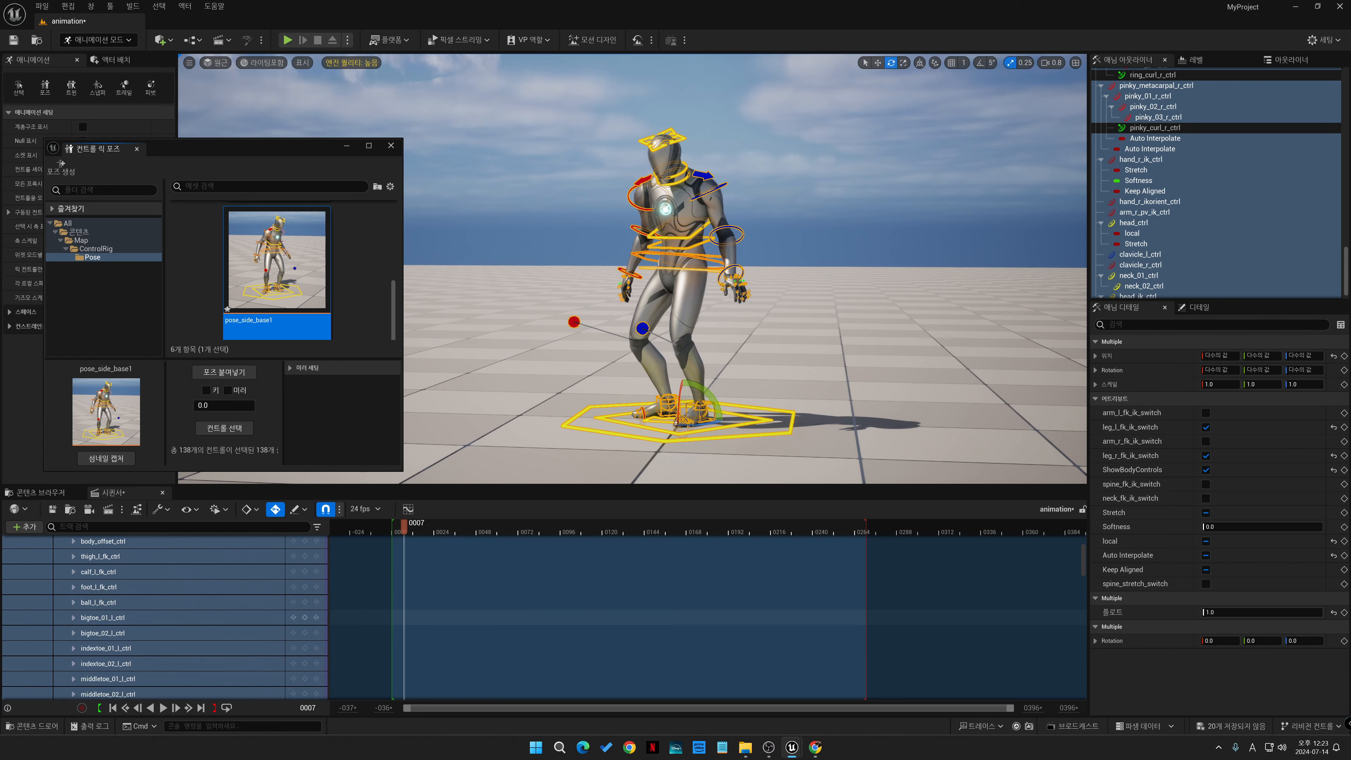
{"action": "scroll", "coordinate": [532, 618], "scroll_direction": "up", "scroll_amount": 3}
{"action": "left_click", "coordinate": [68, 589]}
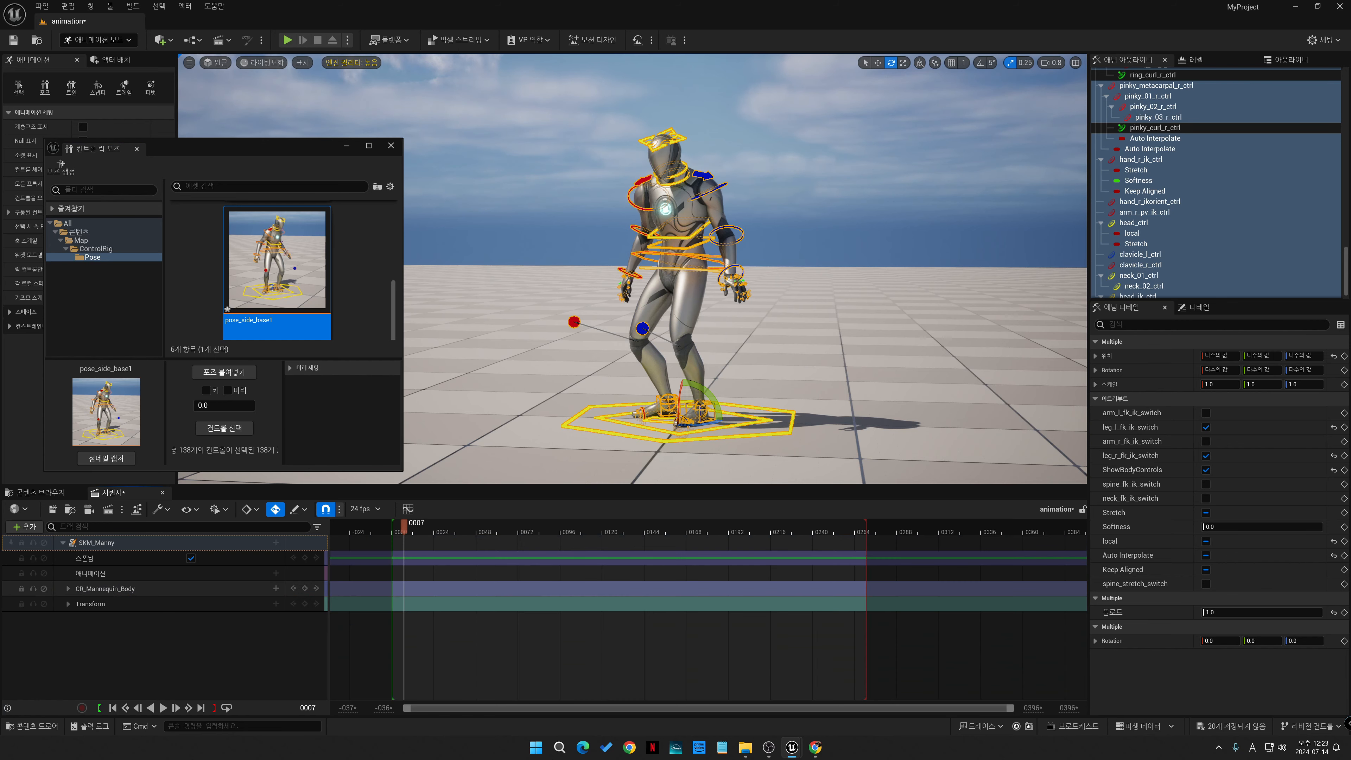
{"action": "left_click", "coordinate": [305, 588]}
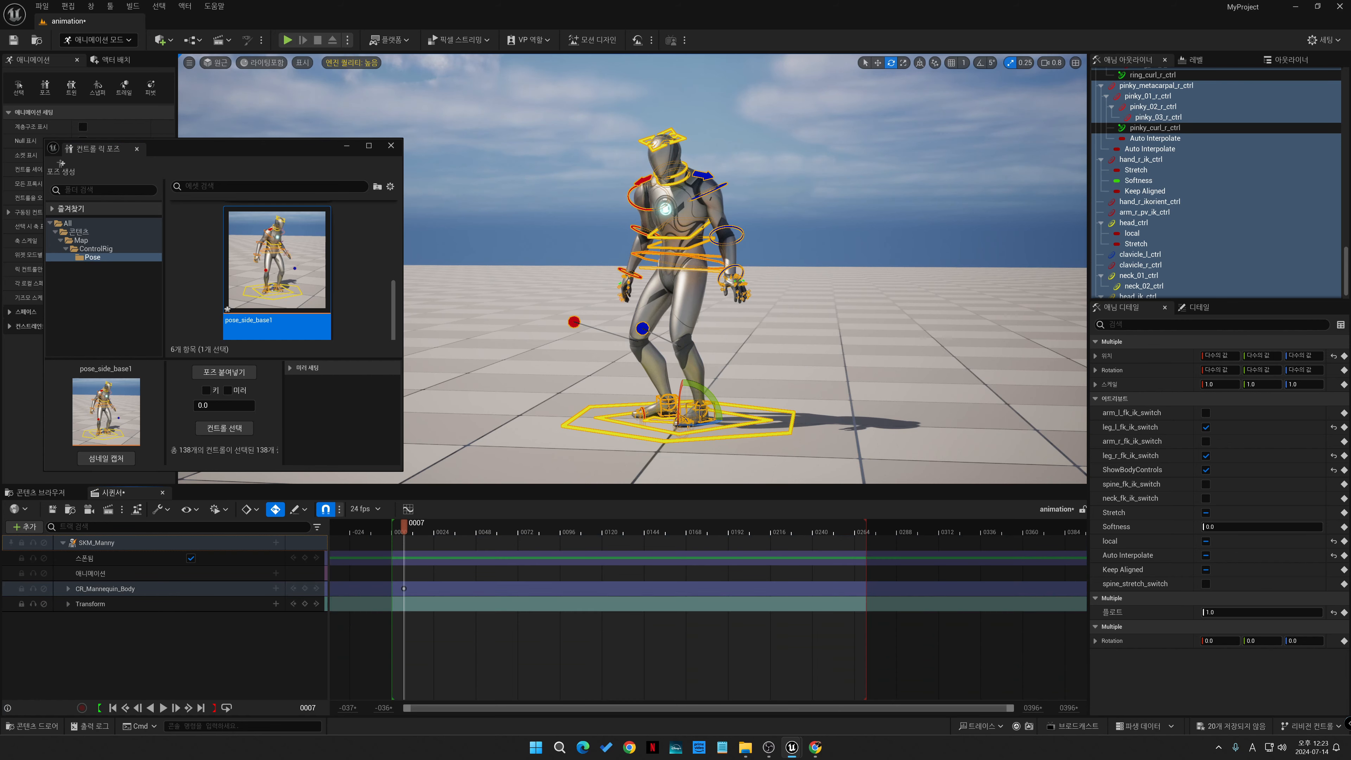
- Paste the side_fight_idle pose onto the selected controls at frame 16
{"action": "scroll", "coordinate": [276, 271], "scroll_direction": "down", "scroll_amount": 3}
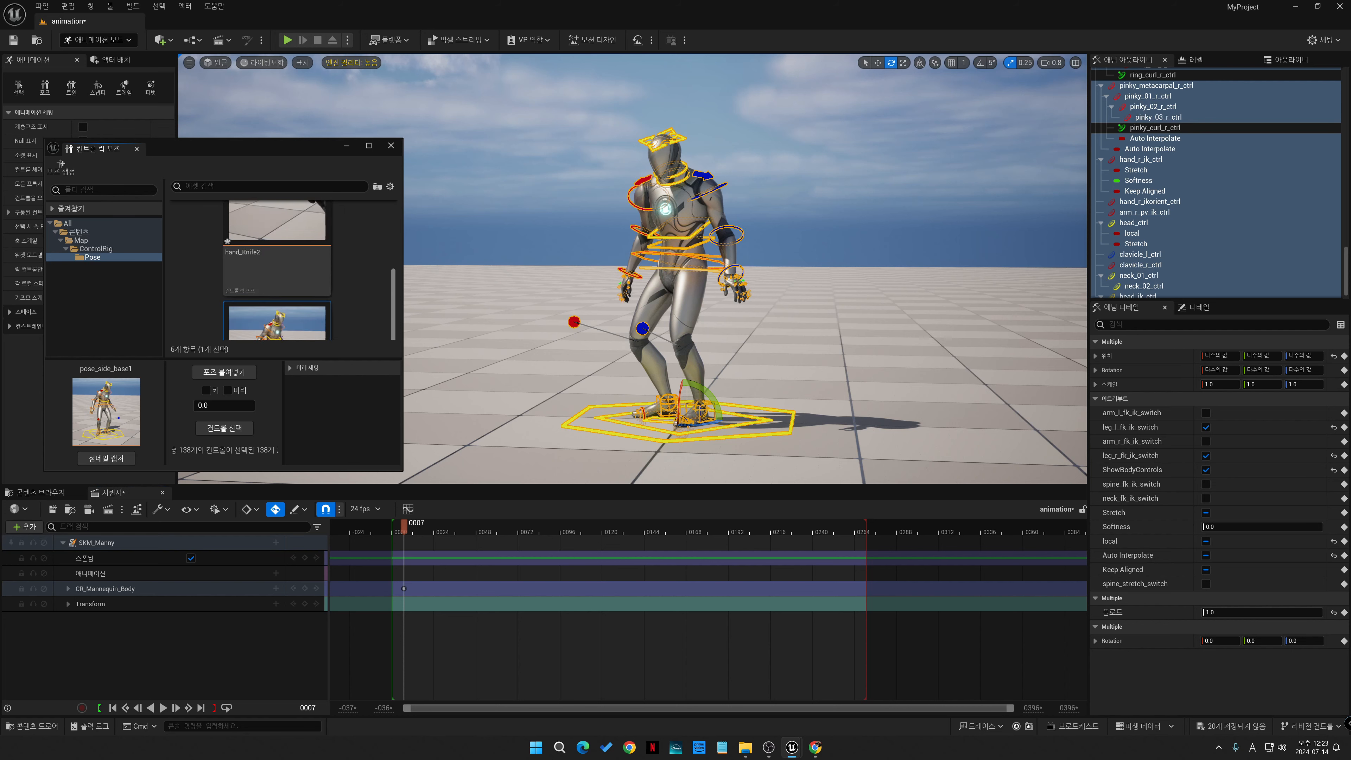
{"action": "left_click_drag", "start_coordinate": [404, 526], "coordinate": [419, 525]}
{"action": "left_click", "coordinate": [244, 253]}
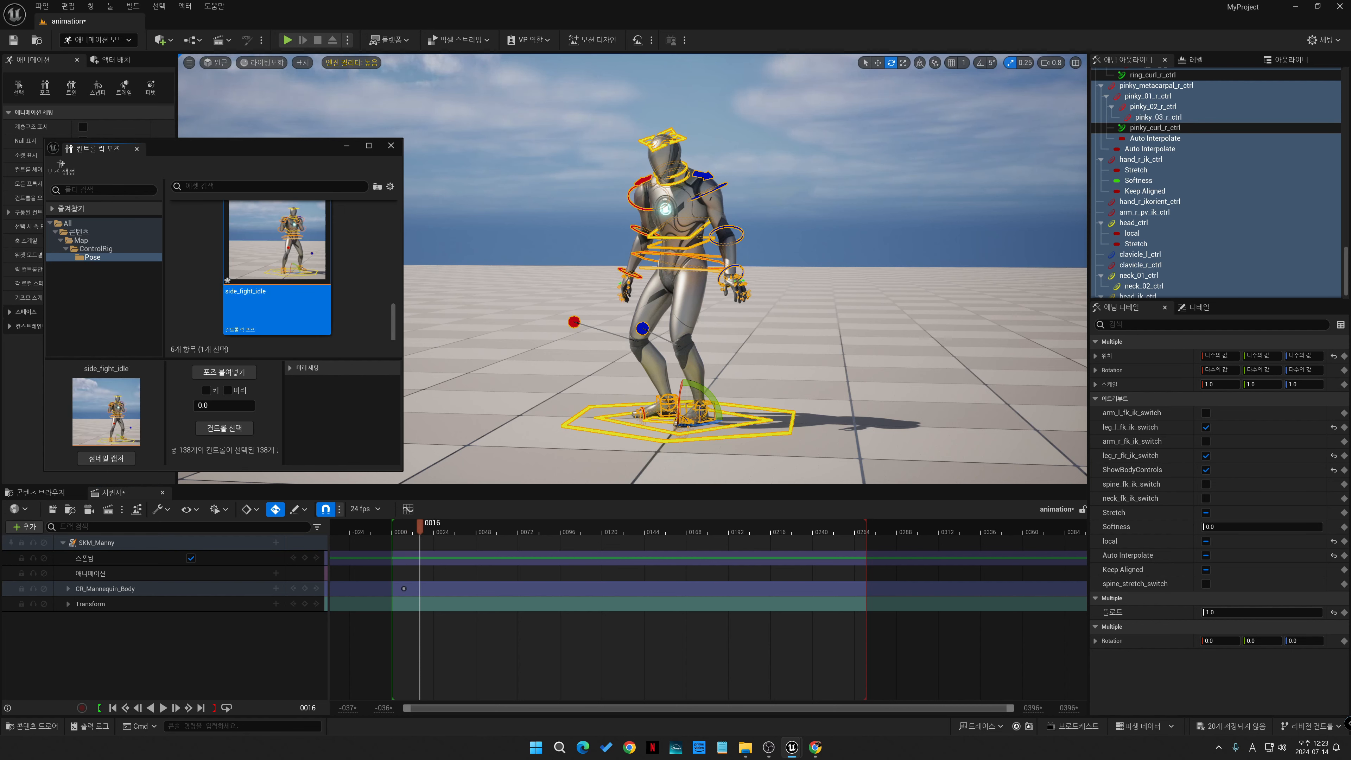
{"action": "left_click", "coordinate": [223, 371]}
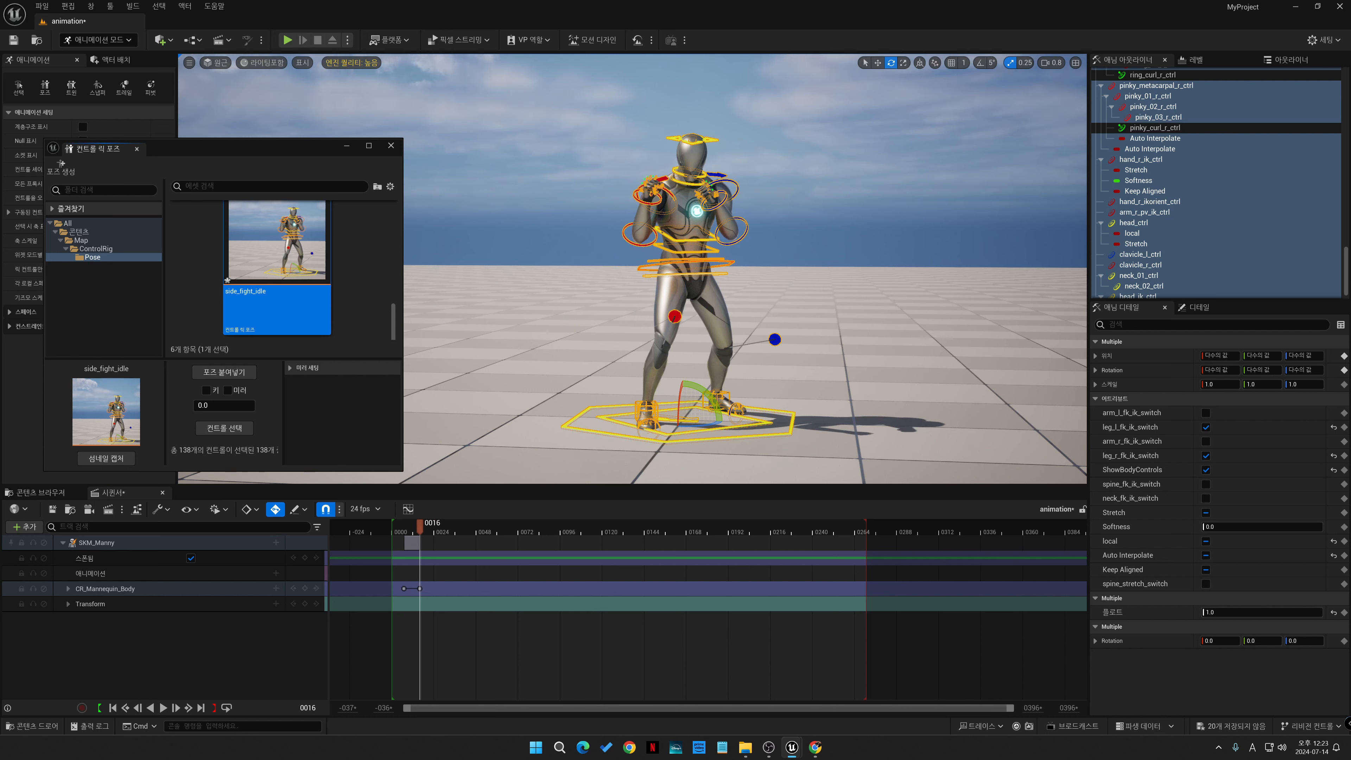
- Replay the transition from pose_side_base1 to side_fight_idle several times from the start of the sequence and scrub through it
{"action": "key", "text": "space"}
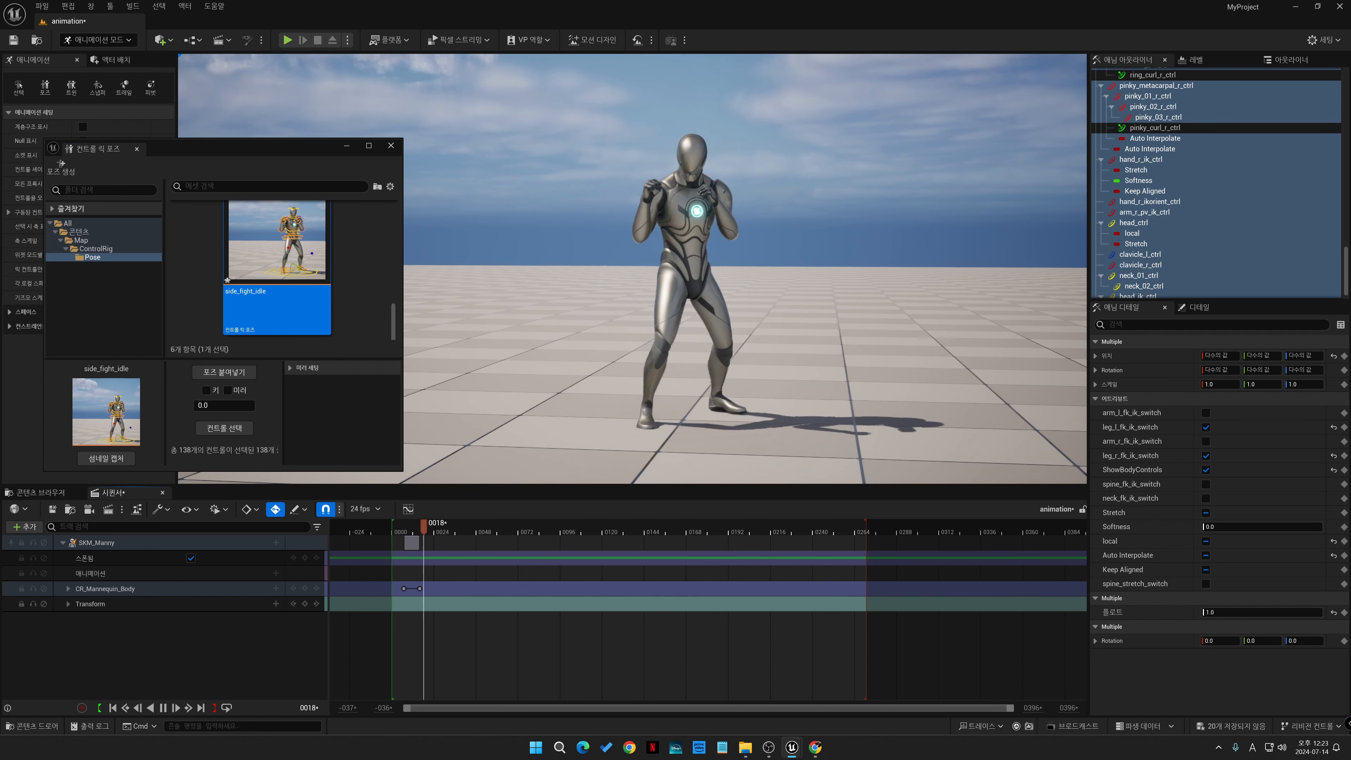
{"action": "left_click", "coordinate": [392, 526]}
{"action": "key", "text": "space"}
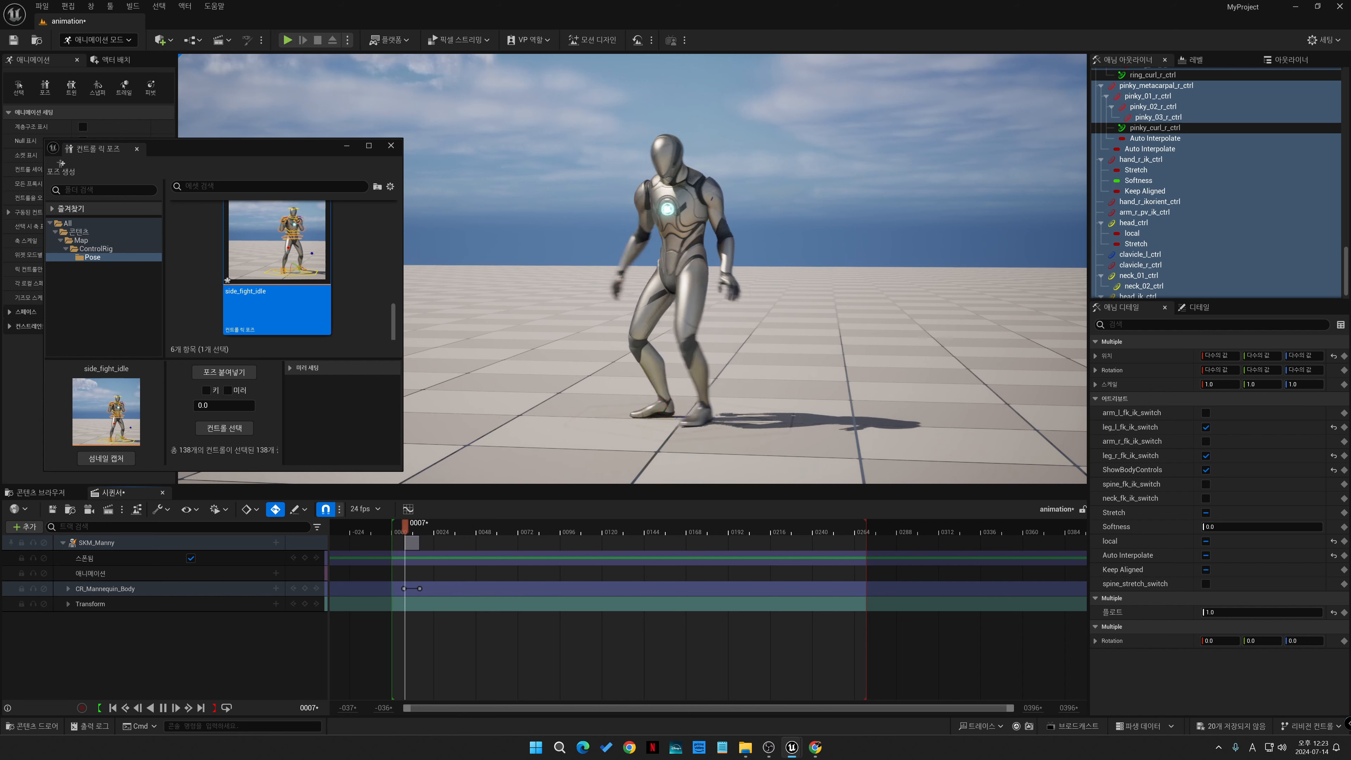
{"action": "left_click_drag", "start_coordinate": [420, 526], "coordinate": [392, 525]}
{"action": "key", "text": "space"}
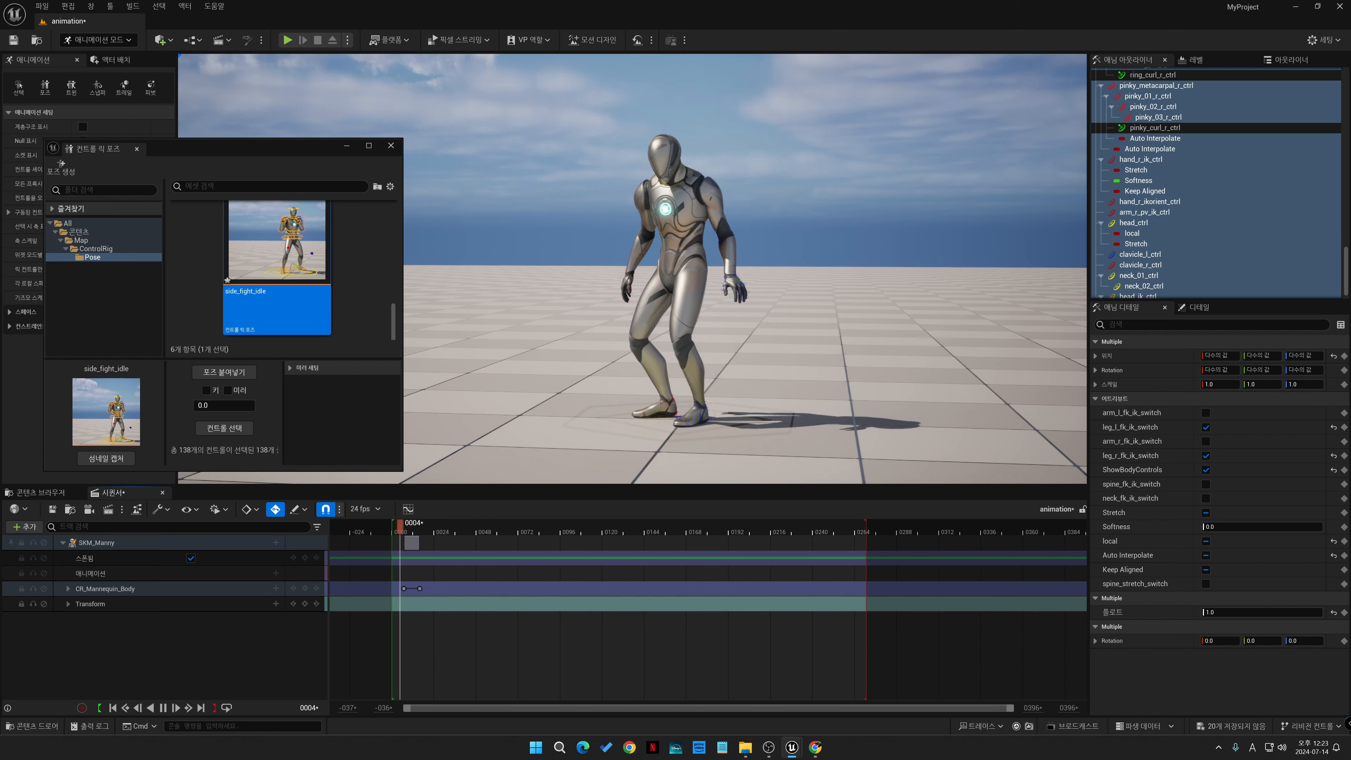
{"action": "left_click", "coordinate": [392, 526]}
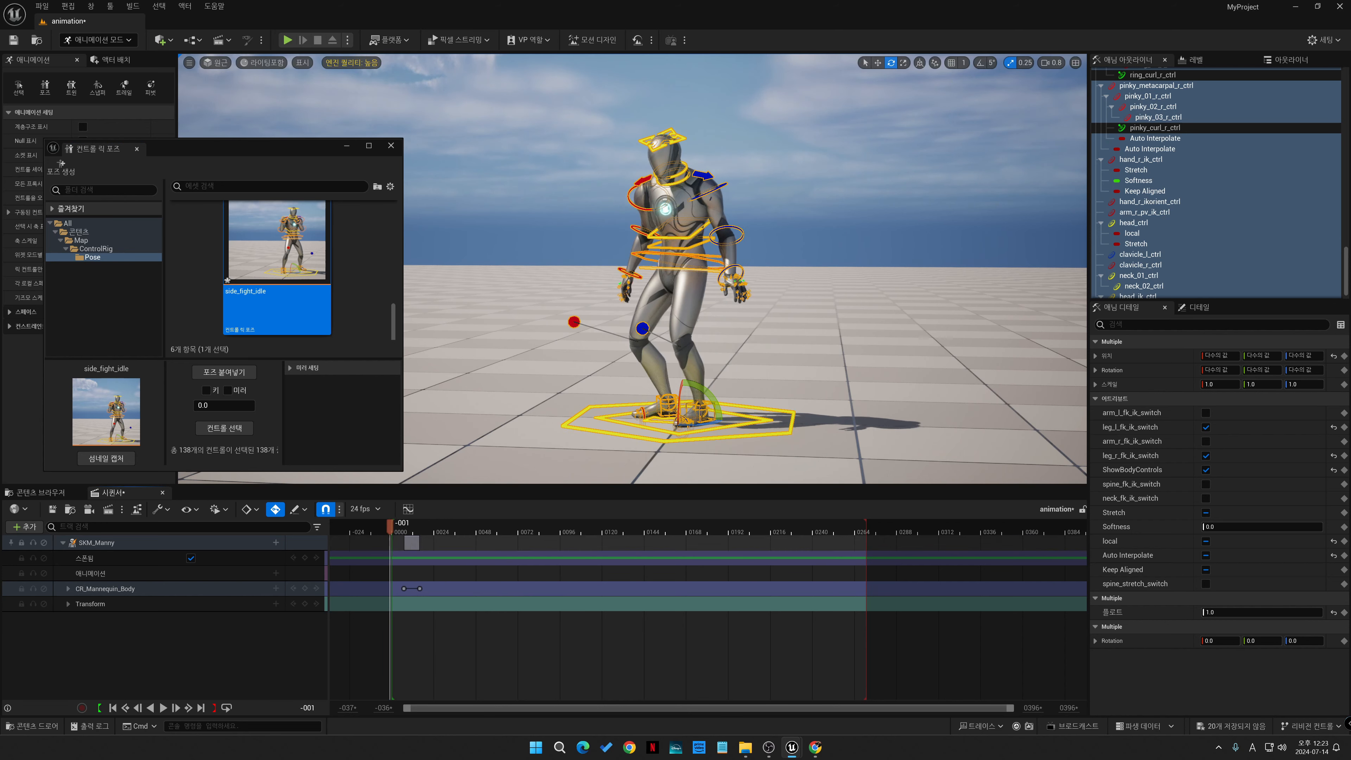
{"action": "key", "text": "space"}
{"action": "left_click", "coordinate": [395, 526]}
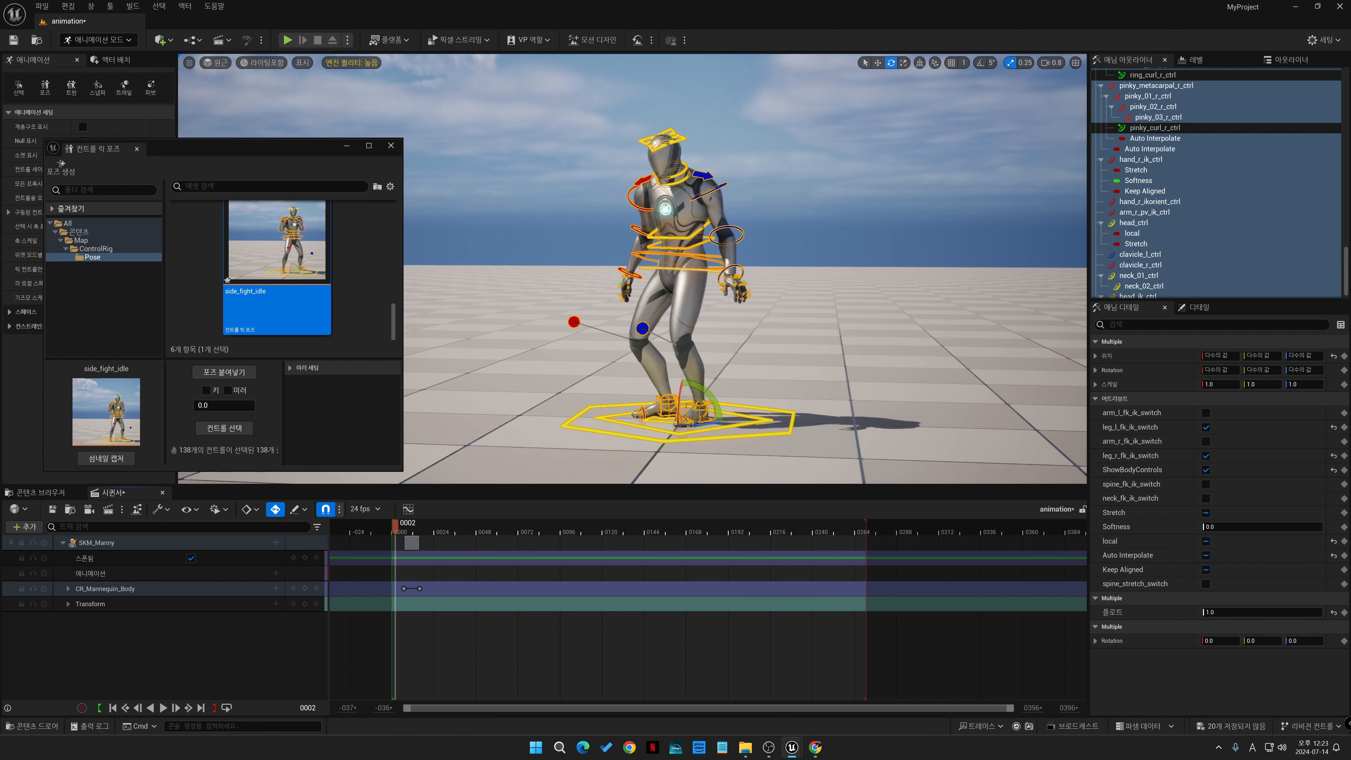
{"action": "key", "text": "space"}
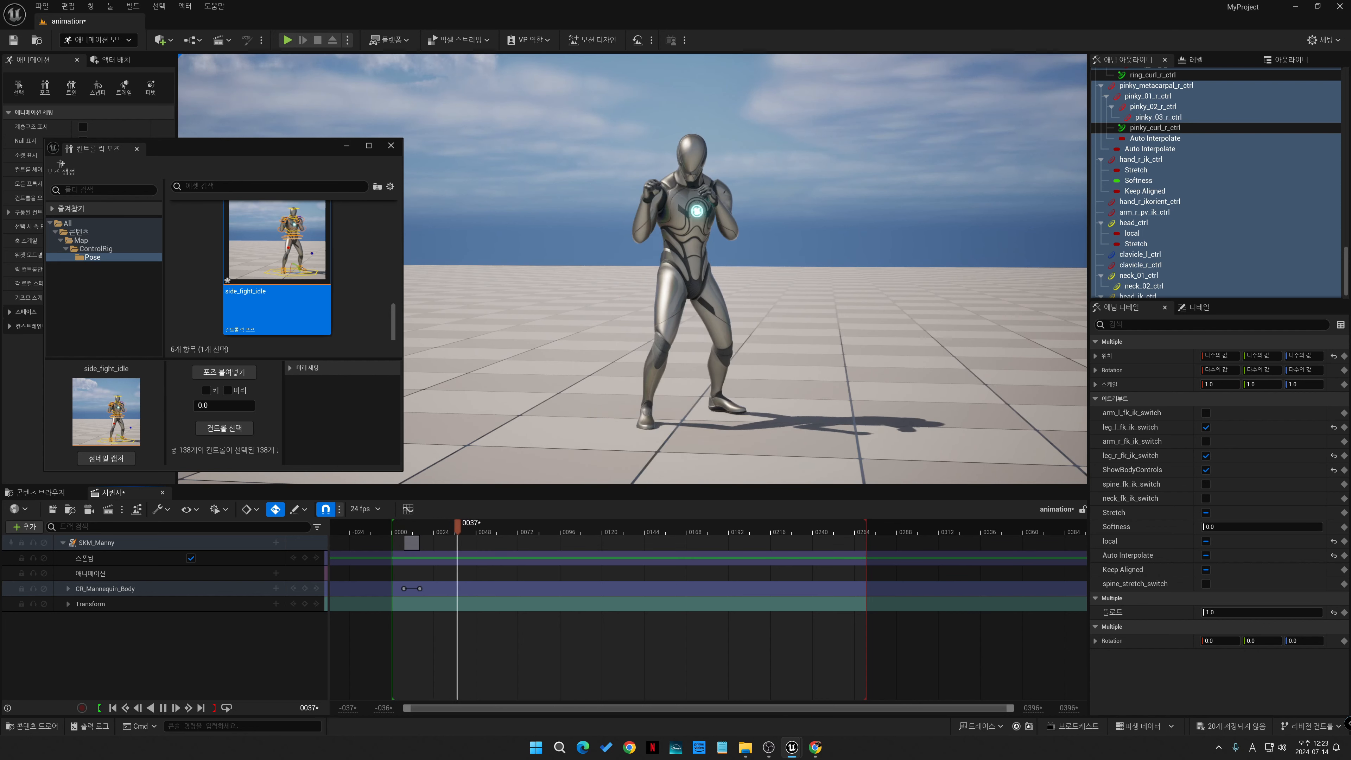
{"action": "left_click", "coordinate": [400, 525]}
{"action": "left_click_drag", "start_coordinate": [406, 525], "coordinate": [426, 526]}
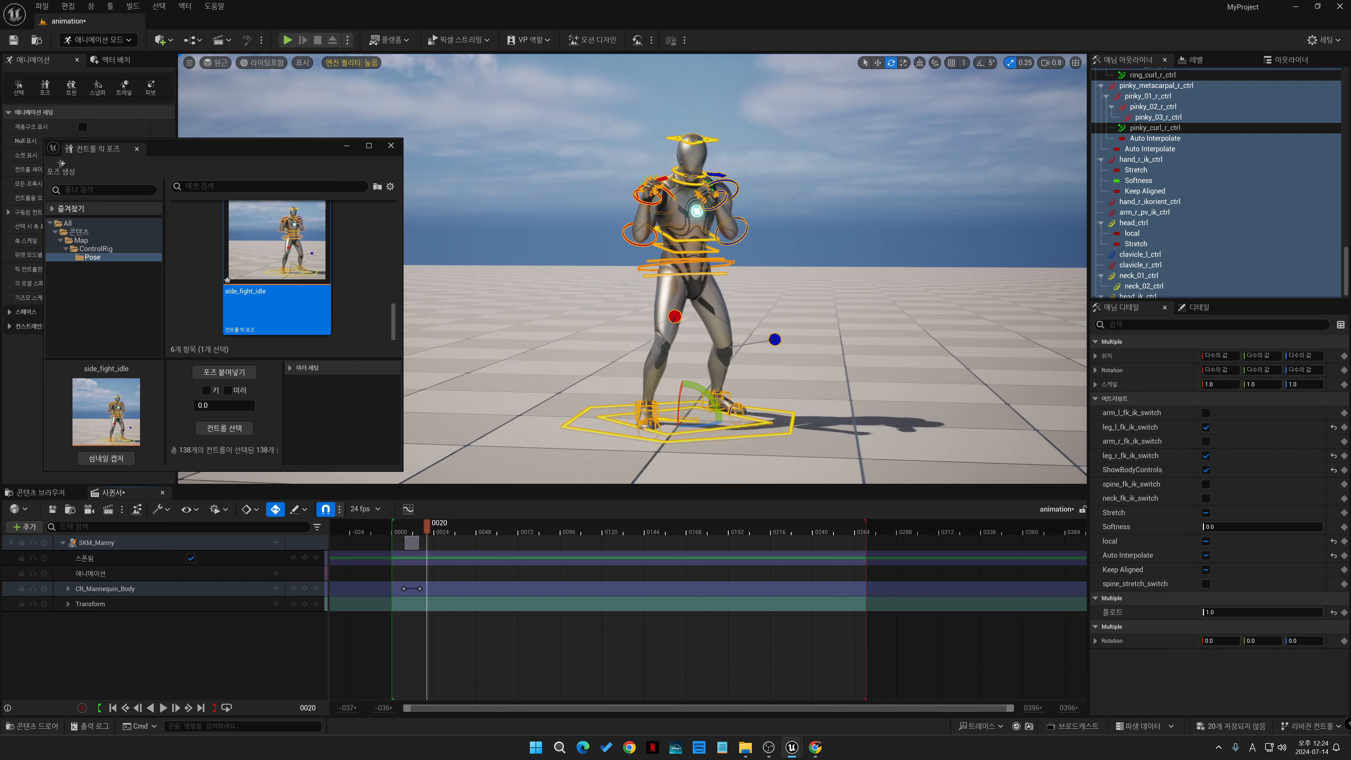
{"action": "key", "text": "space"}
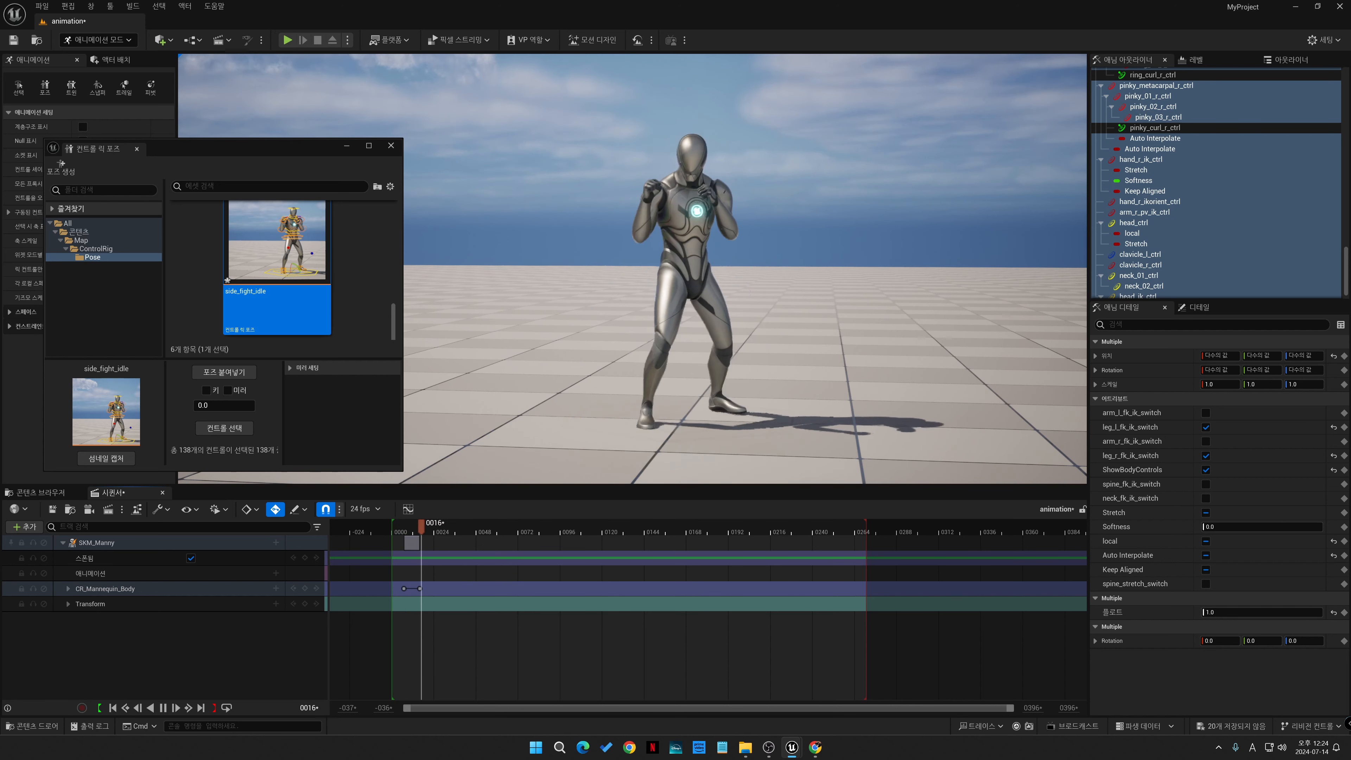
{"action": "key", "text": "space"}
{"action": "left_click_drag", "start_coordinate": [443, 526], "coordinate": [401, 526]}
{"action": "key", "text": "space"}
{"action": "key", "text": "space"}
{"action": "key", "text": "space"}
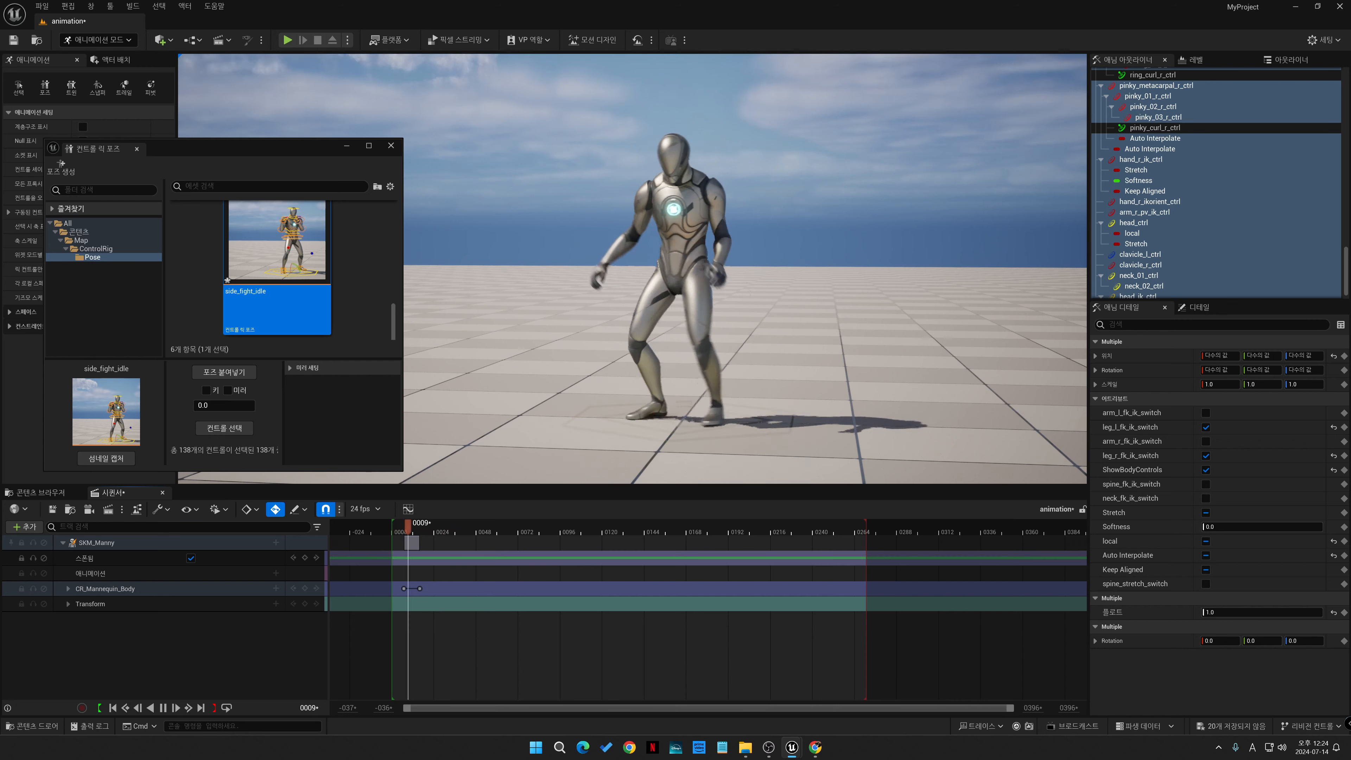
{"action": "key", "text": "space"}
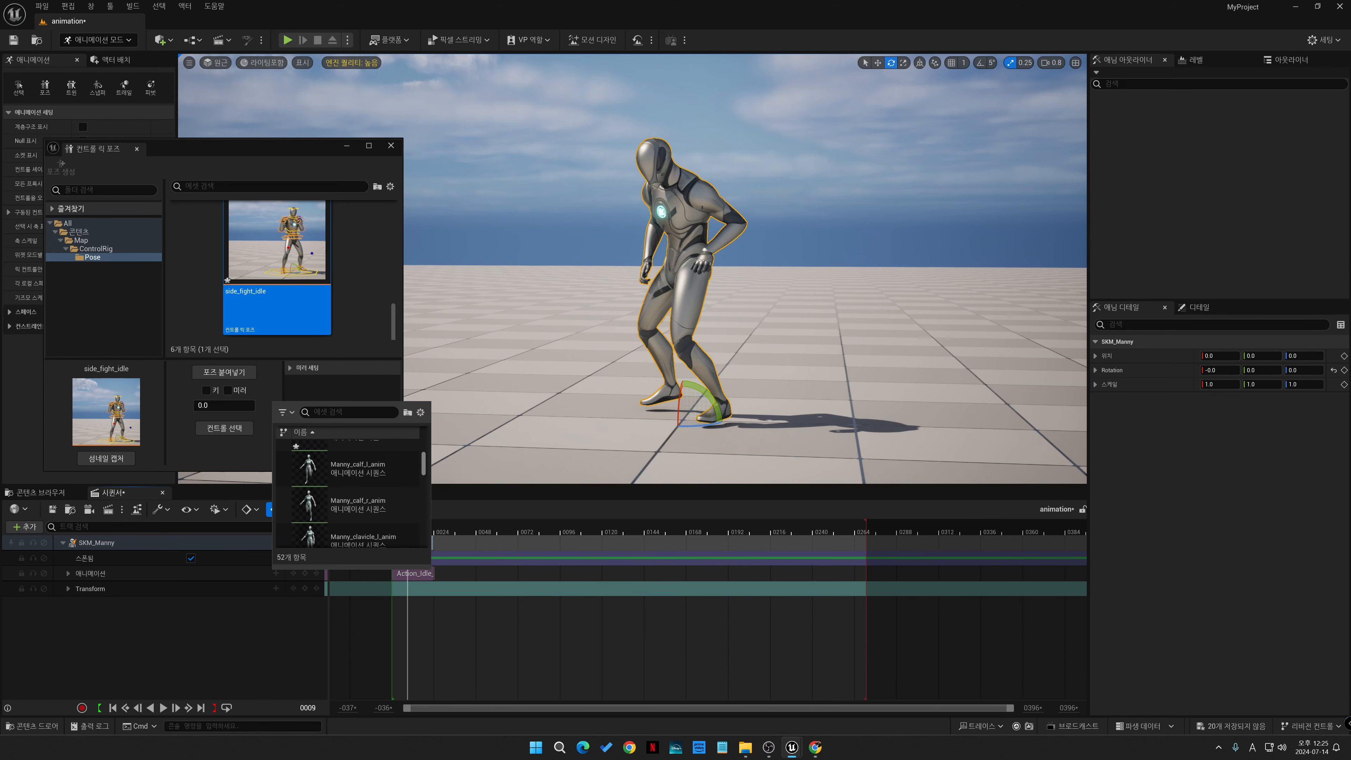
- Add the Jab_Cross animation sequence to the SKM_Manny animation track after the Action_Idle clip
{"action": "scroll", "coordinate": [351, 495], "scroll_direction": "up", "scroll_amount": 2}
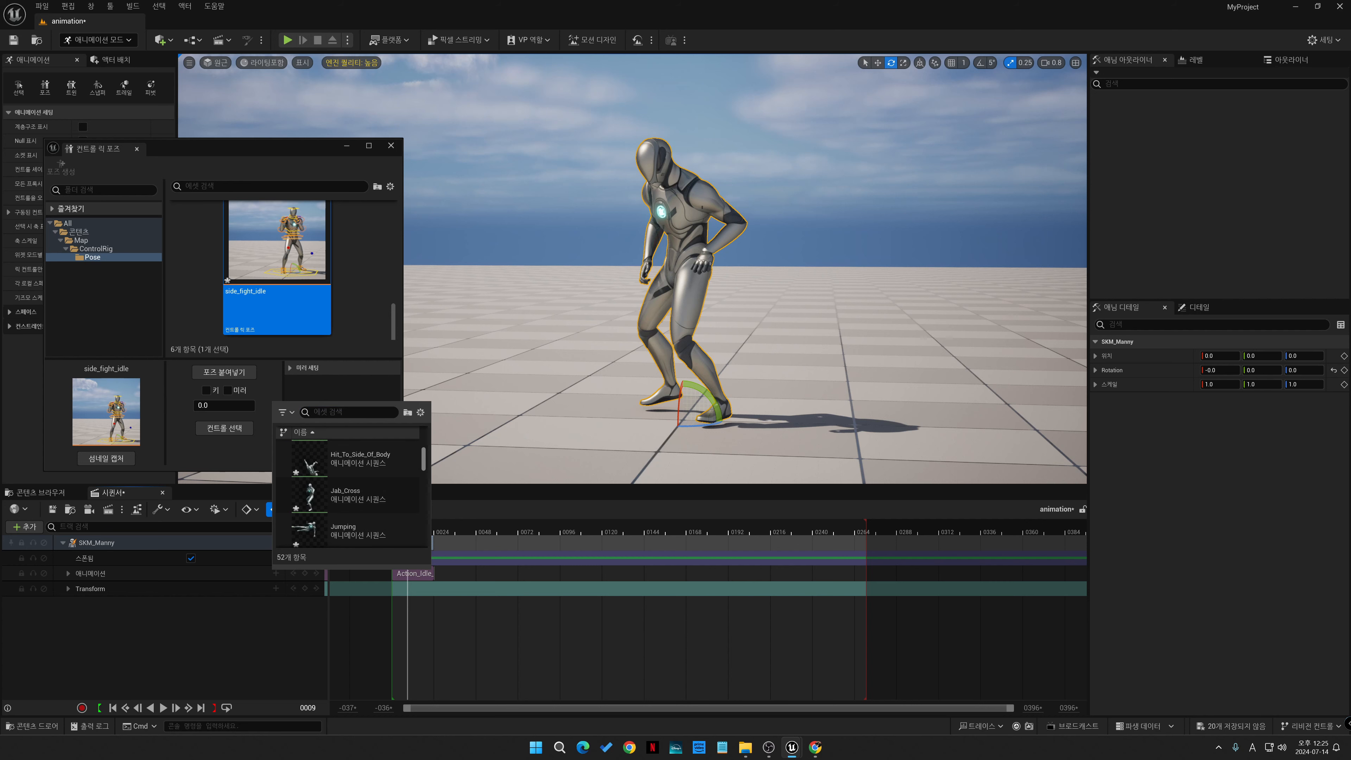
{"action": "scroll", "coordinate": [351, 495], "scroll_direction": "up", "scroll_amount": 1}
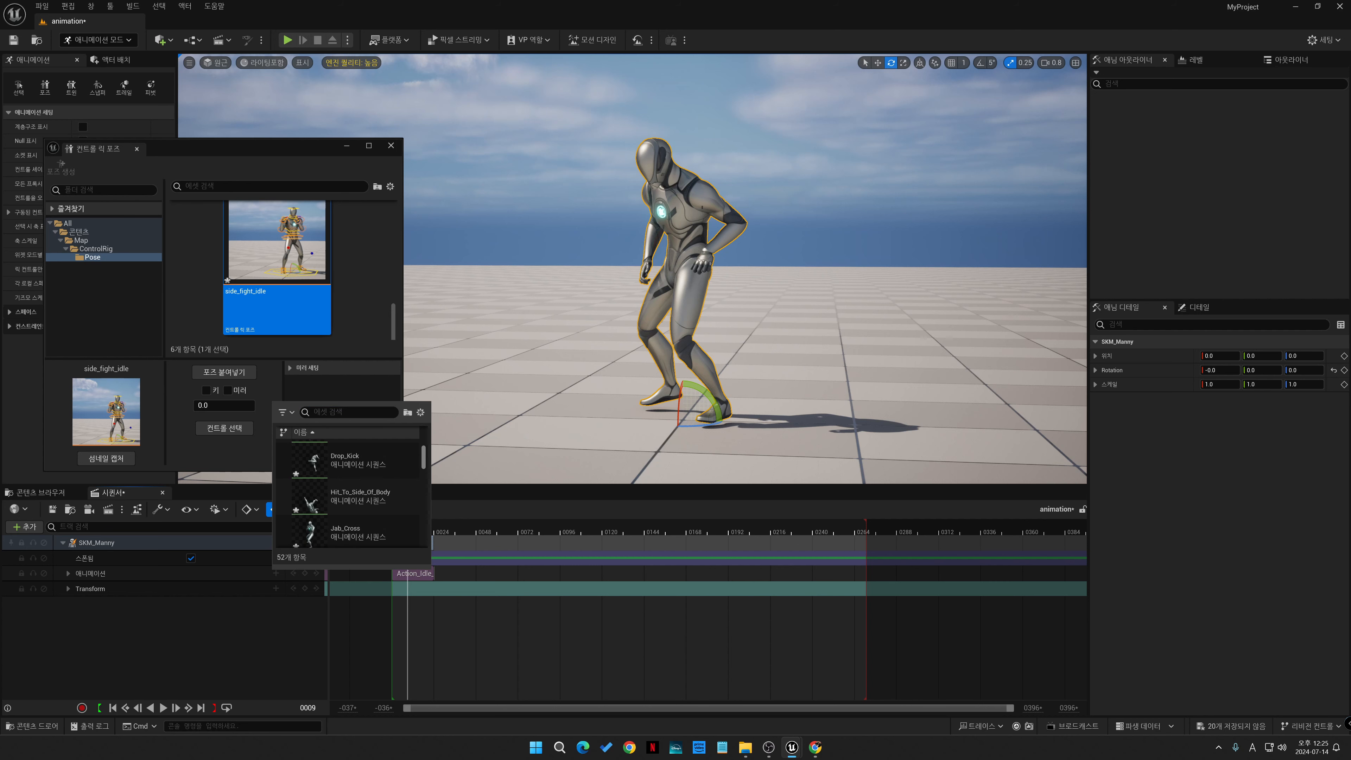
{"action": "left_click", "coordinate": [351, 508]}
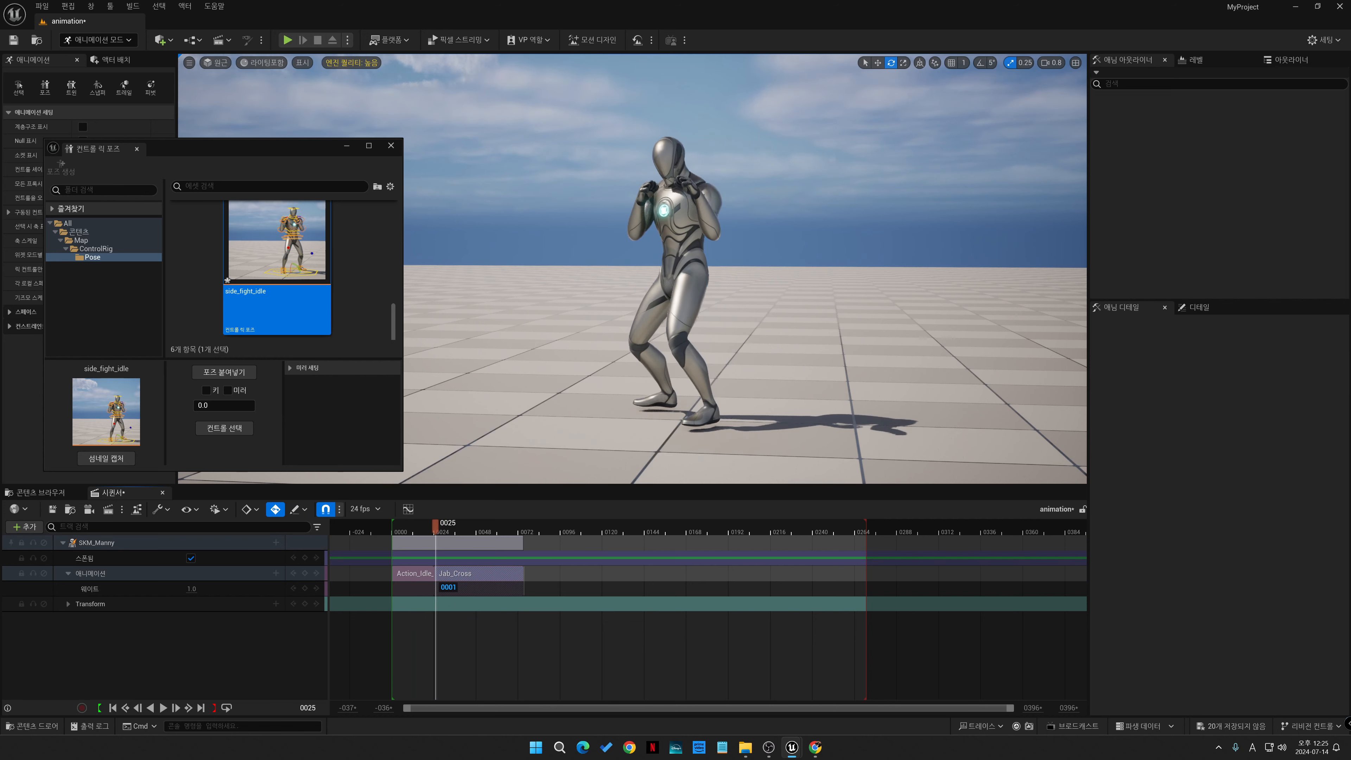
- Shift the Jab_Cross clip earlier to start at frame 20, overlapping the end of Action_Idle, and scrub through the blend
{"action": "left_click_drag", "start_coordinate": [438, 526], "coordinate": [445, 526]}
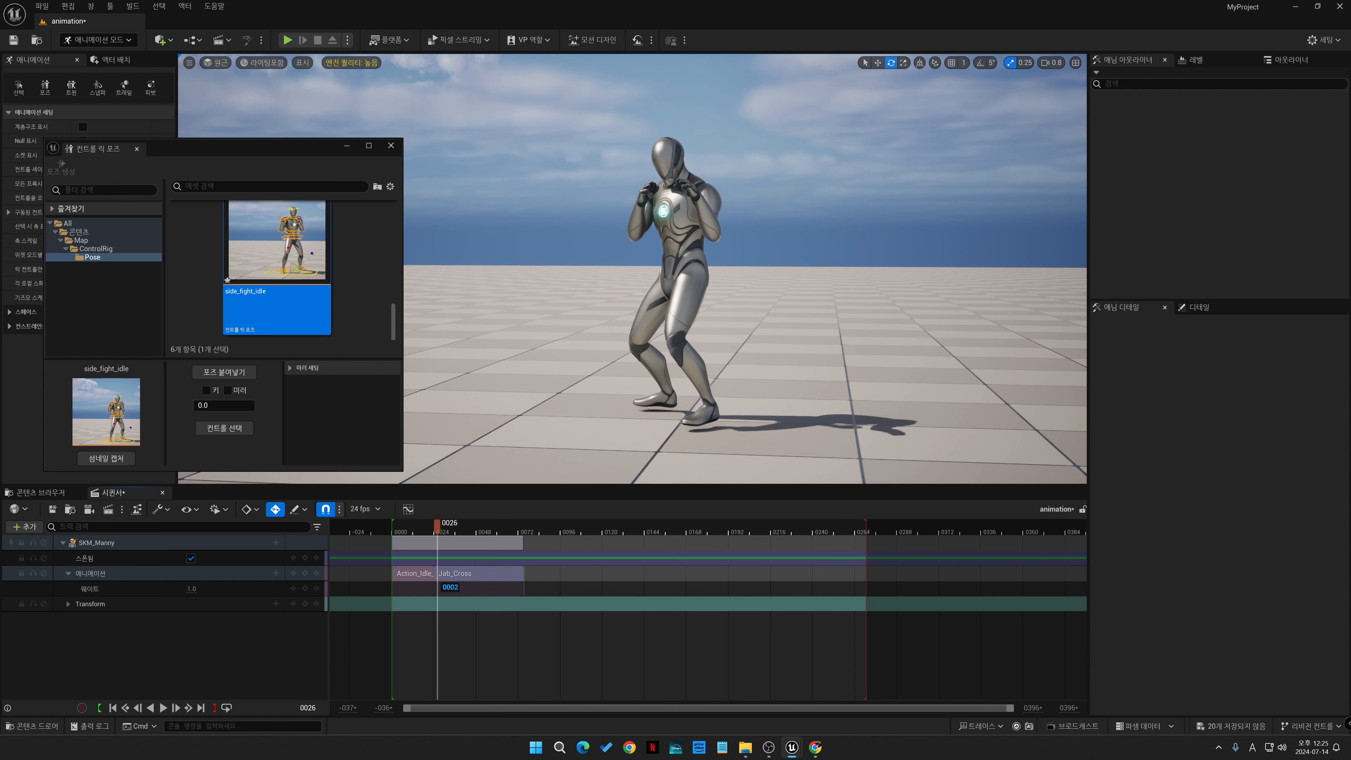
{"action": "left_click_drag", "start_coordinate": [444, 576], "coordinate": [437, 577]}
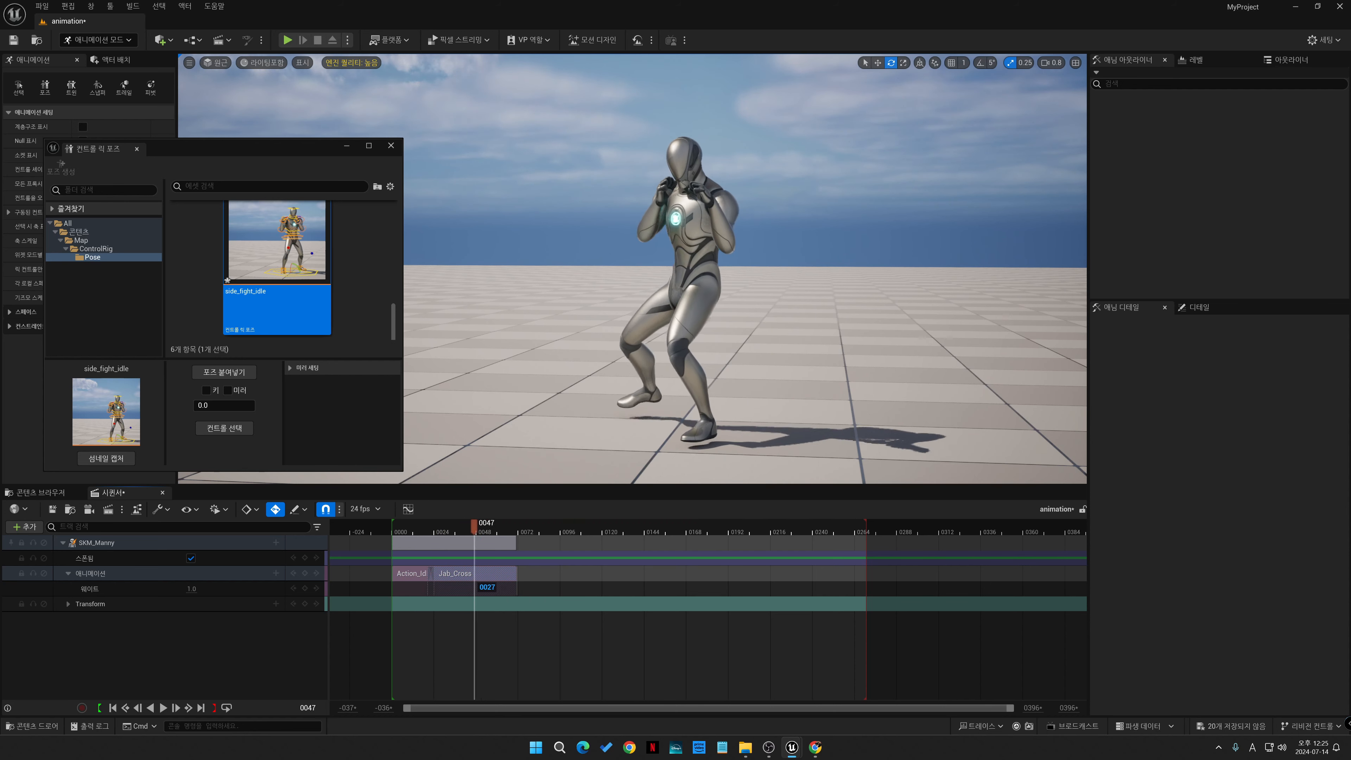
{"action": "mouse_move", "coordinate": [474, 526]}
{"action": "left_mouse_down"}
{"action": "mouse_move", "coordinate": [511, 526]}
{"action": "mouse_move", "coordinate": [479, 525]}
{"action": "left_mouse_up"}
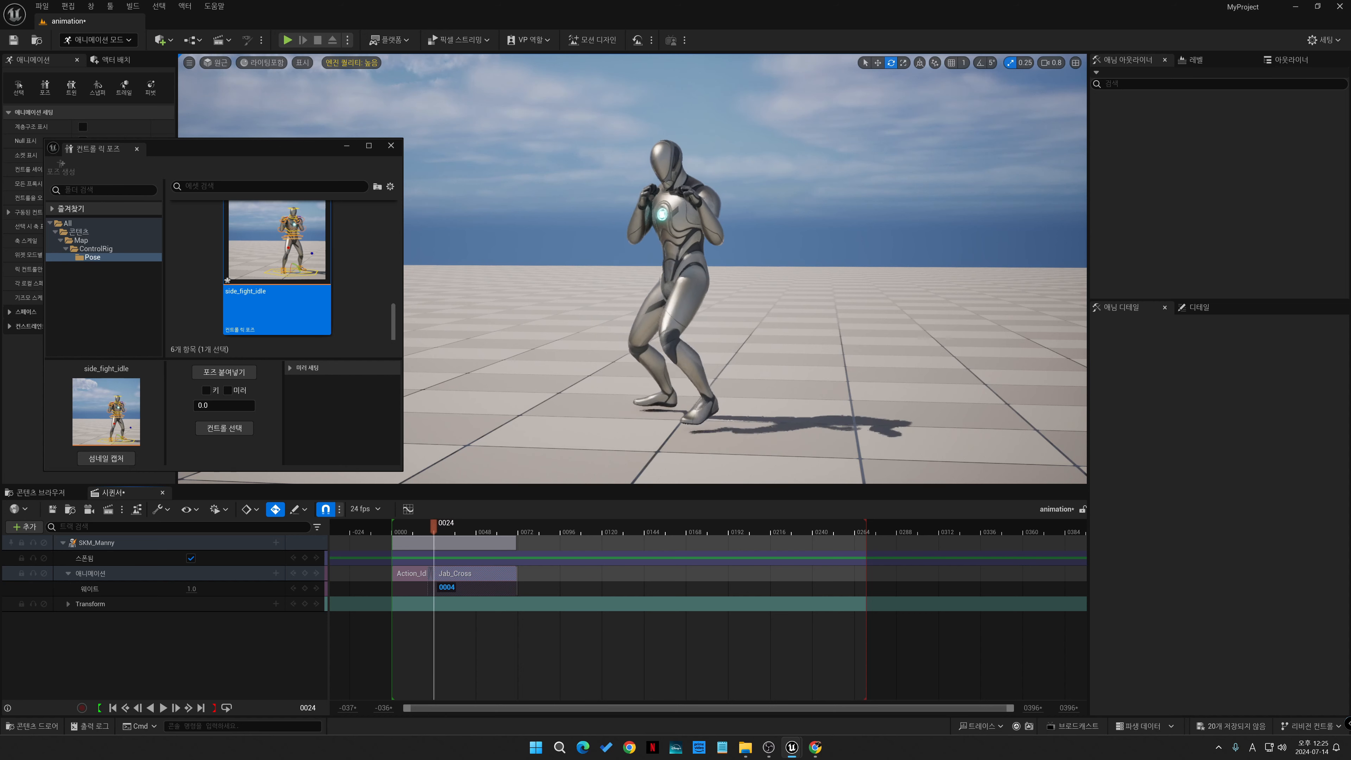
{"action": "mouse_move", "coordinate": [434, 525]}
{"action": "left_mouse_down"}
{"action": "mouse_move", "coordinate": [410, 525]}
{"action": "mouse_move", "coordinate": [428, 526]}
{"action": "left_mouse_up"}
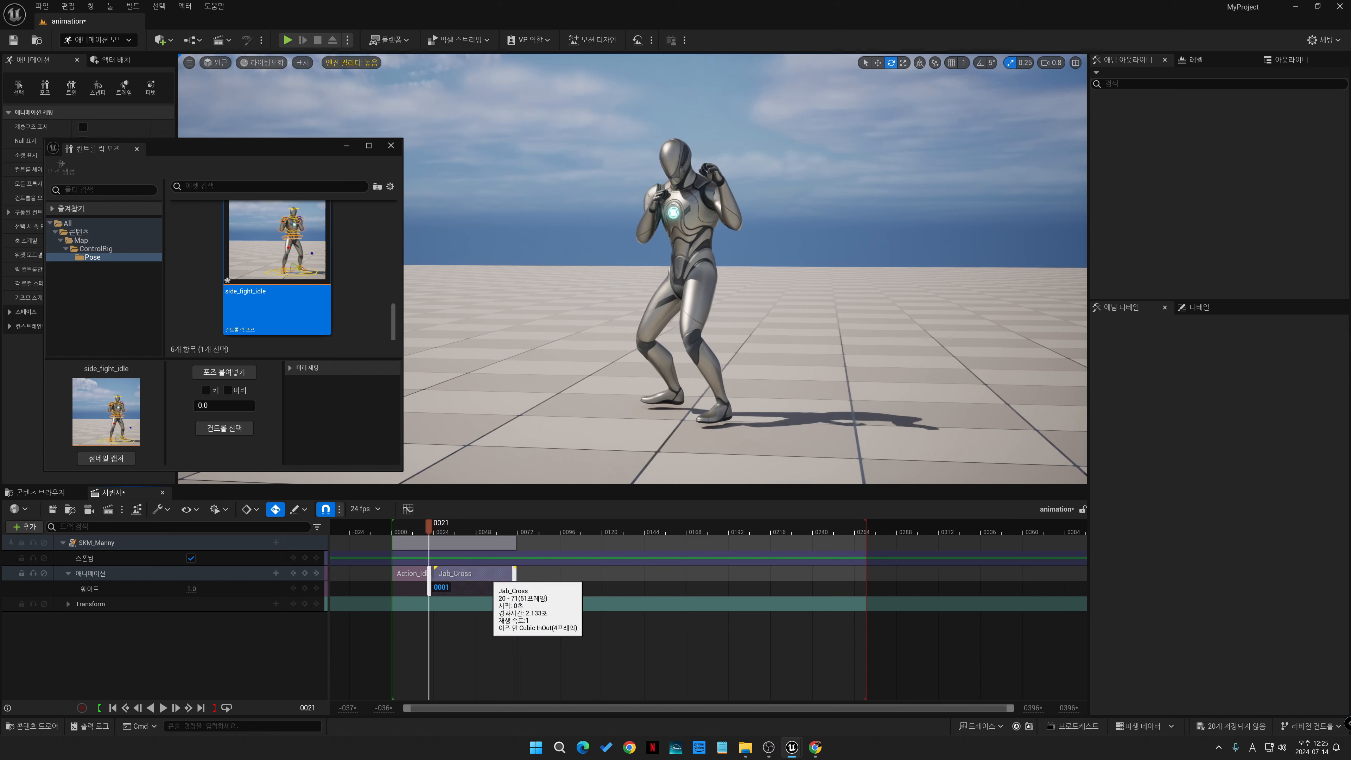
- Turn on skeleton display for both the Jab_Cross and Action_Idle clips
{"action": "right_click", "coordinate": [488, 573]}
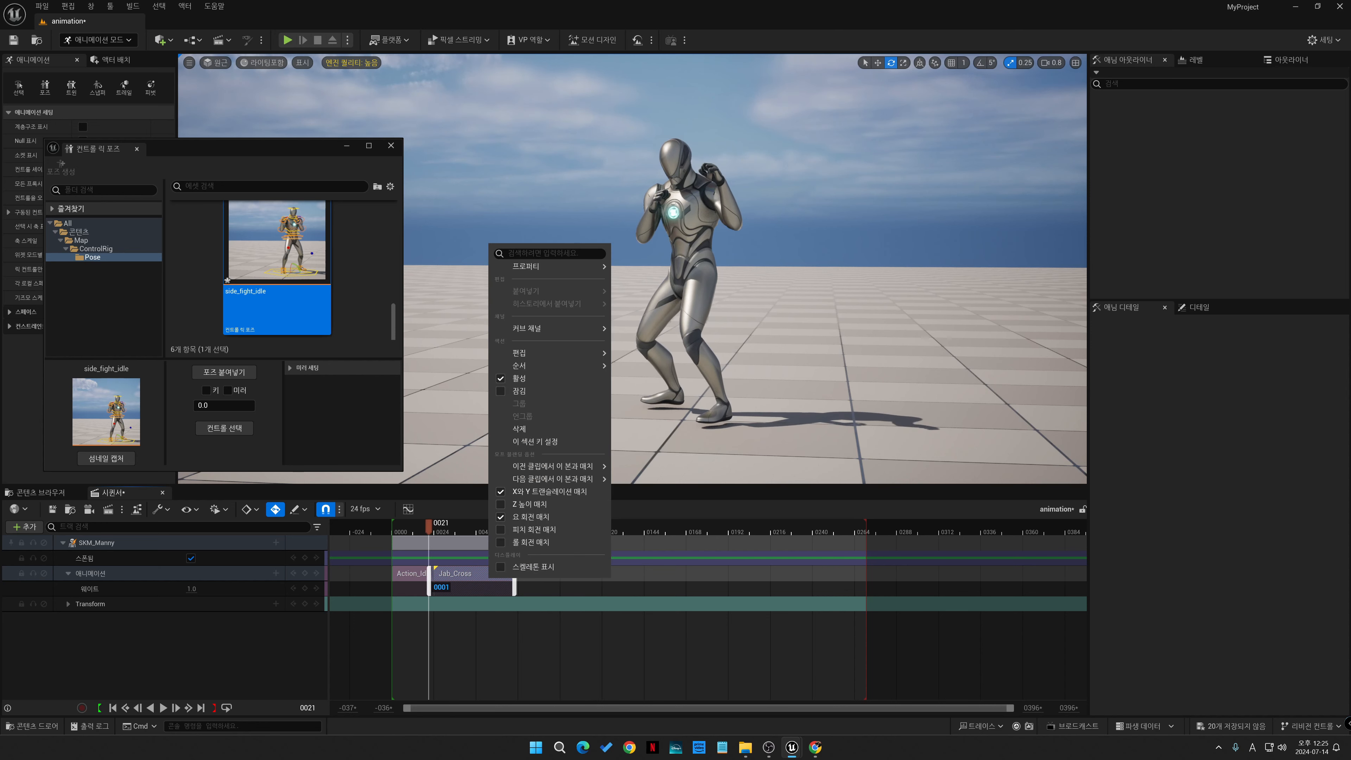
{"action": "left_click", "coordinate": [532, 567]}
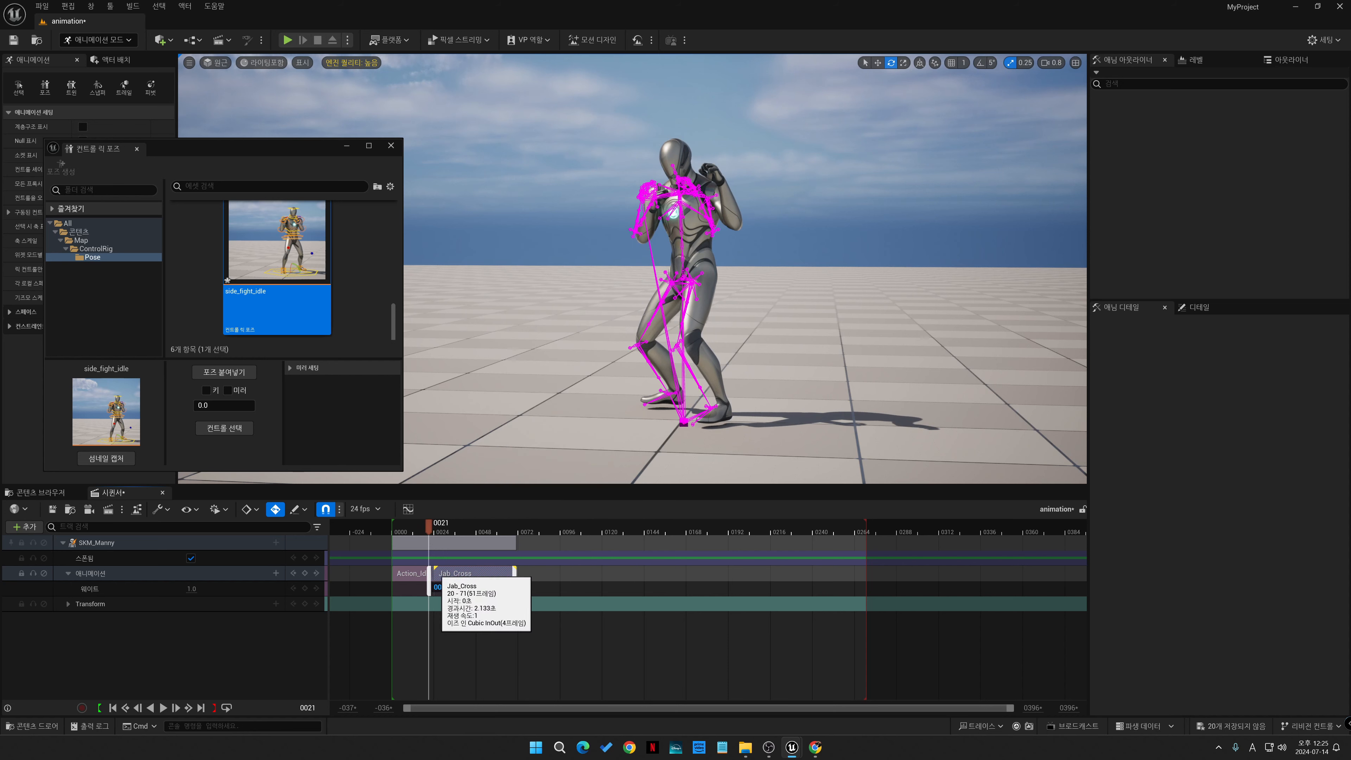
{"action": "right_click", "coordinate": [424, 573]}
{"action": "left_click", "coordinate": [457, 562]}
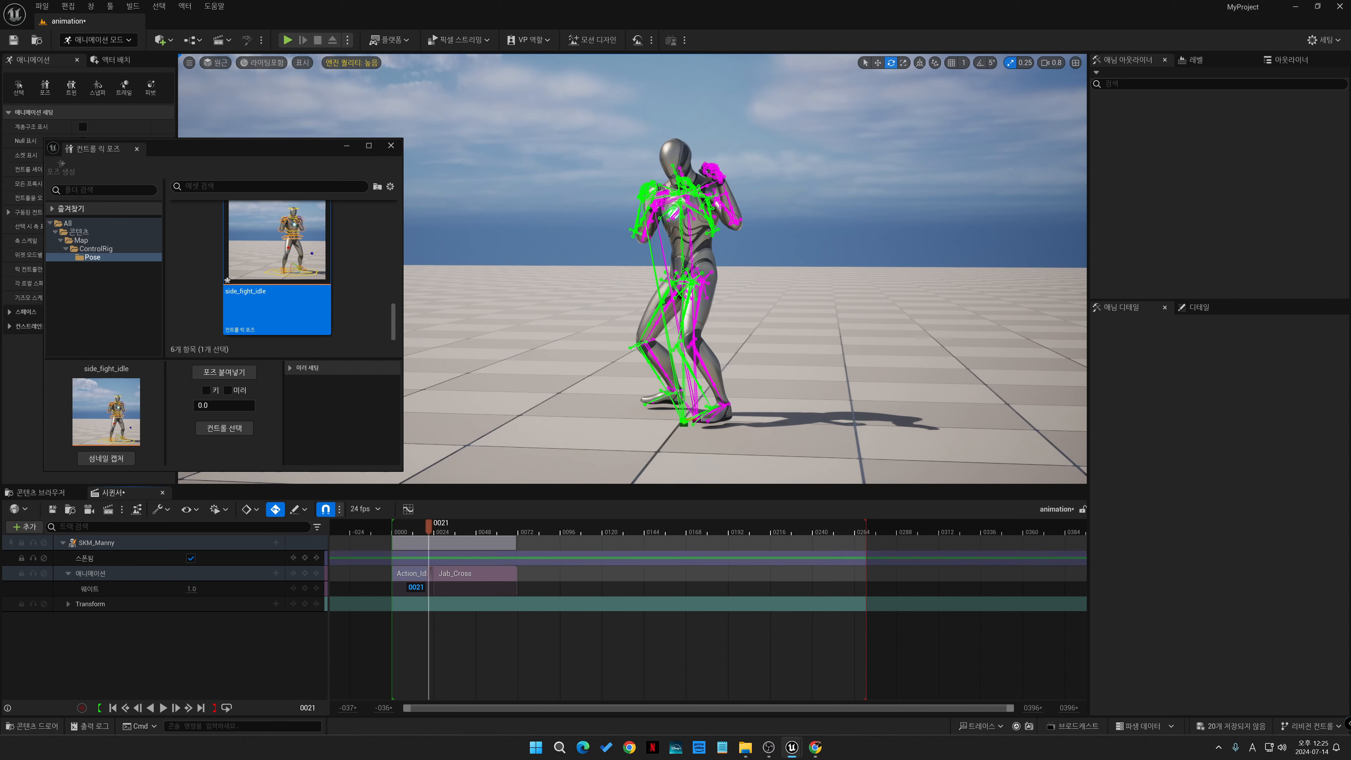
- Match the Jab_Cross clip to the previous clip using the foot_l bone, and play the blend between the two clips
{"action": "right_click", "coordinate": [482, 576]}
{"action": "mouse_move", "coordinate": [548, 467]}
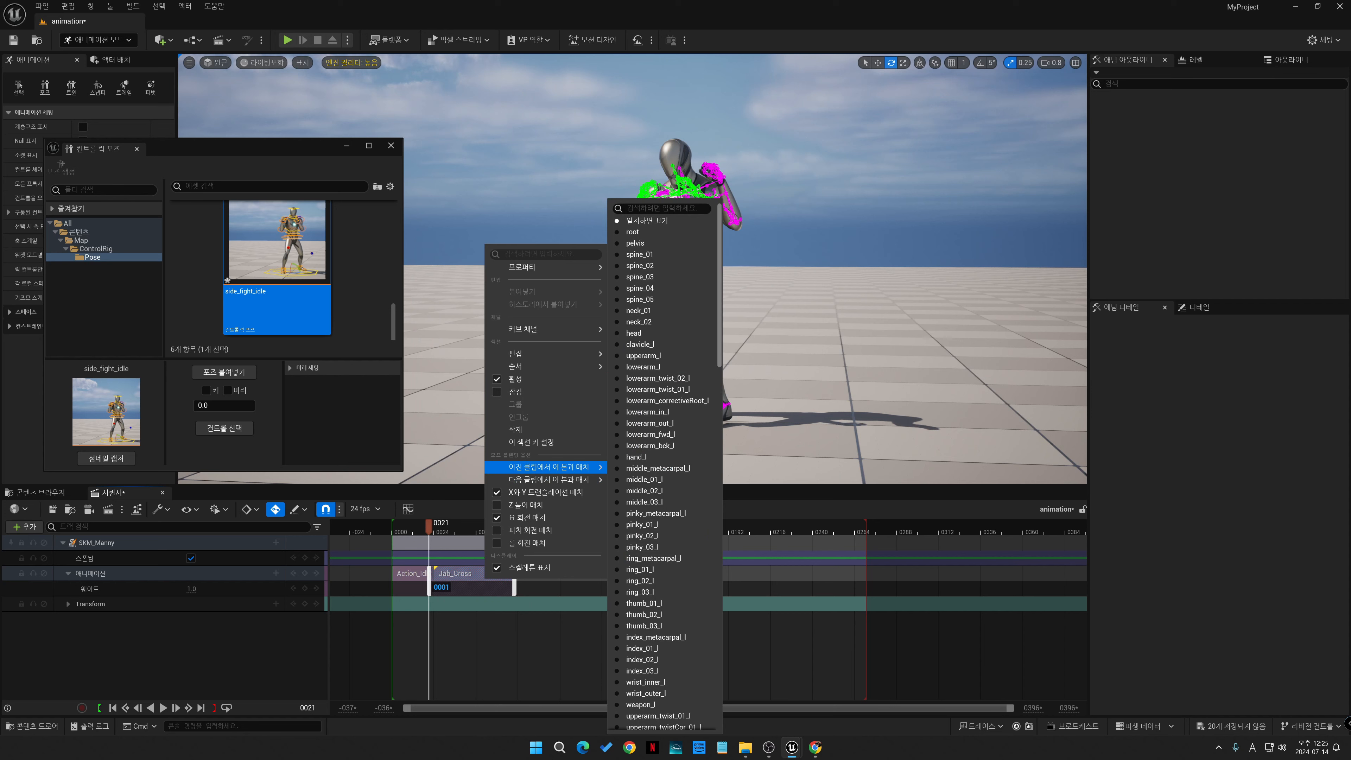
{"action": "scroll", "coordinate": [662, 479], "scroll_direction": "down", "scroll_amount": 15}
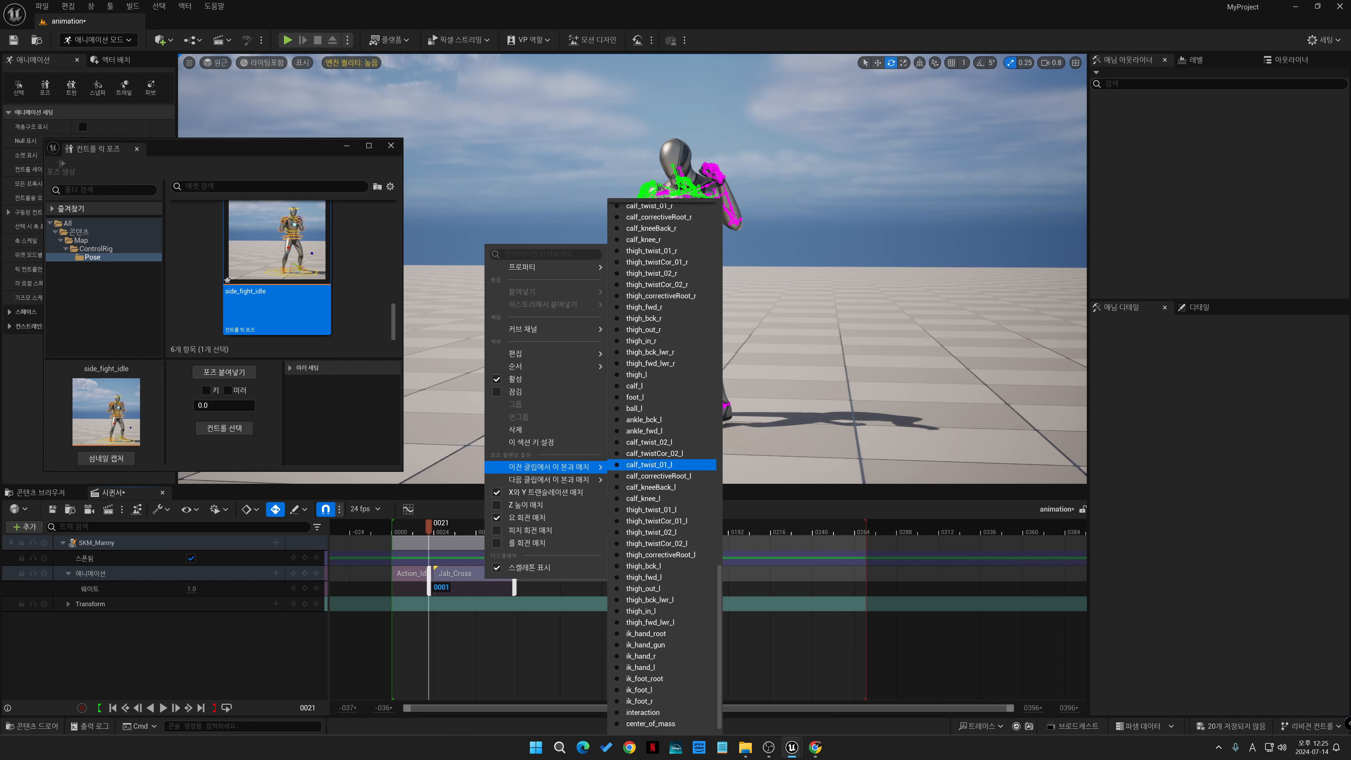
{"action": "left_click", "coordinate": [635, 397]}
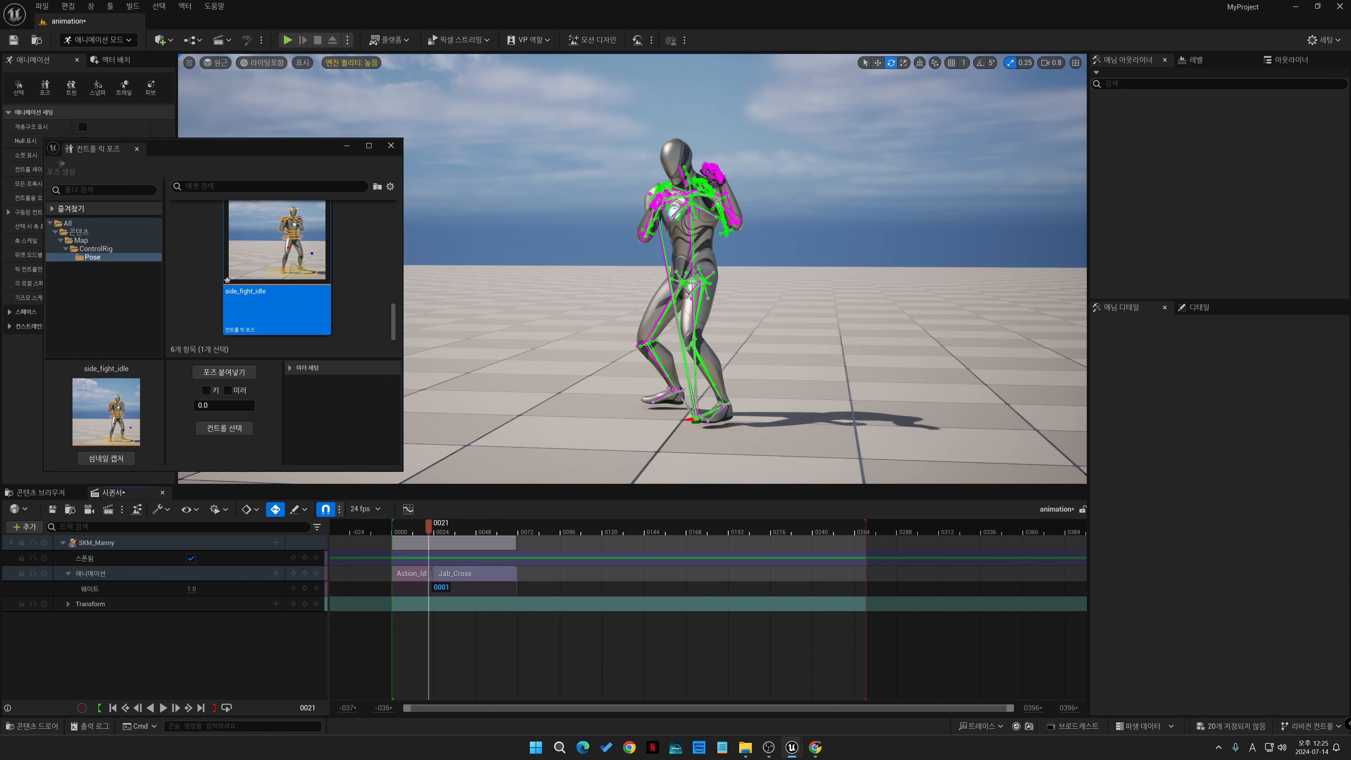
{"action": "left_click_drag", "start_coordinate": [429, 527], "coordinate": [400, 527]}
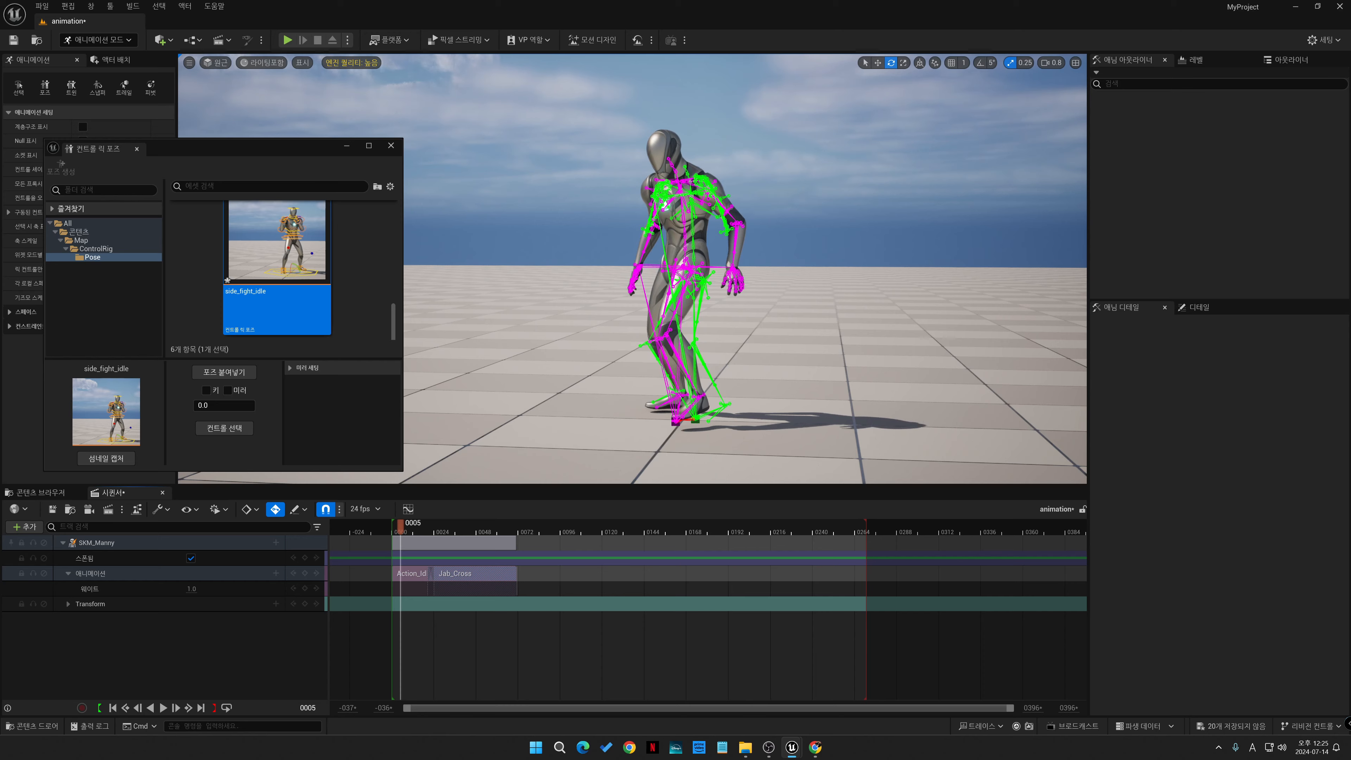
{"action": "key", "text": "space"}
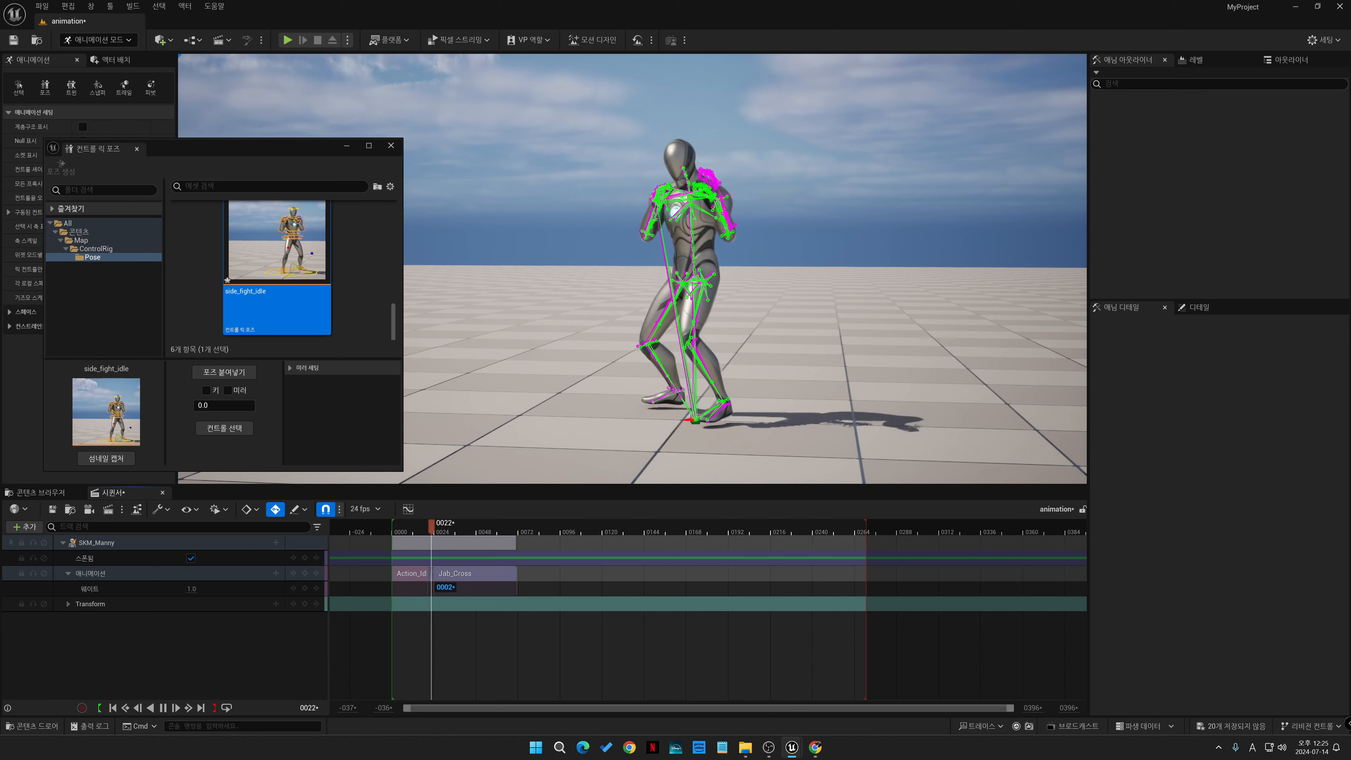
{"action": "key", "text": "space"}
- Turn off skeleton display for both the Jab_Cross and Action_Idle clips
{"action": "left_click", "coordinate": [461, 578]}
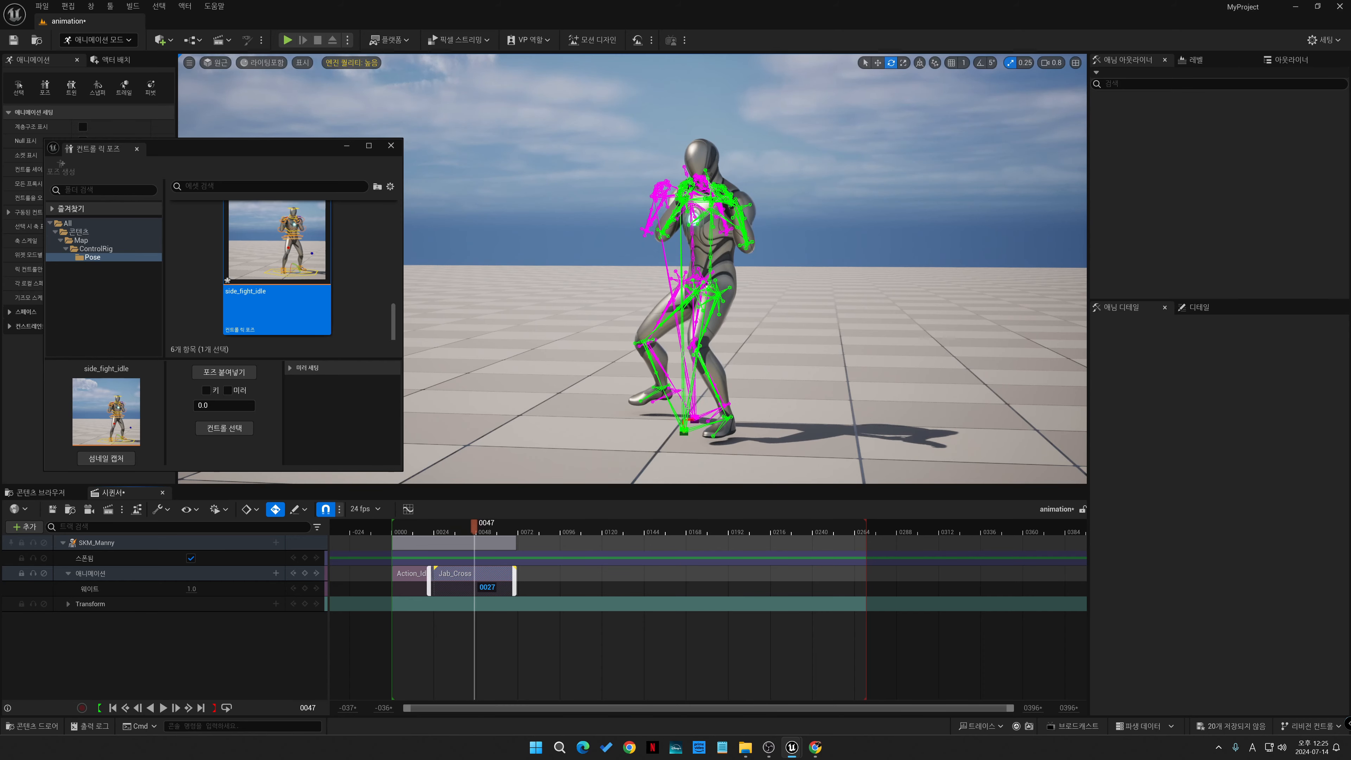
{"action": "right_click", "coordinate": [461, 578]}
{"action": "left_click", "coordinate": [503, 562]}
{"action": "right_click", "coordinate": [410, 576]}
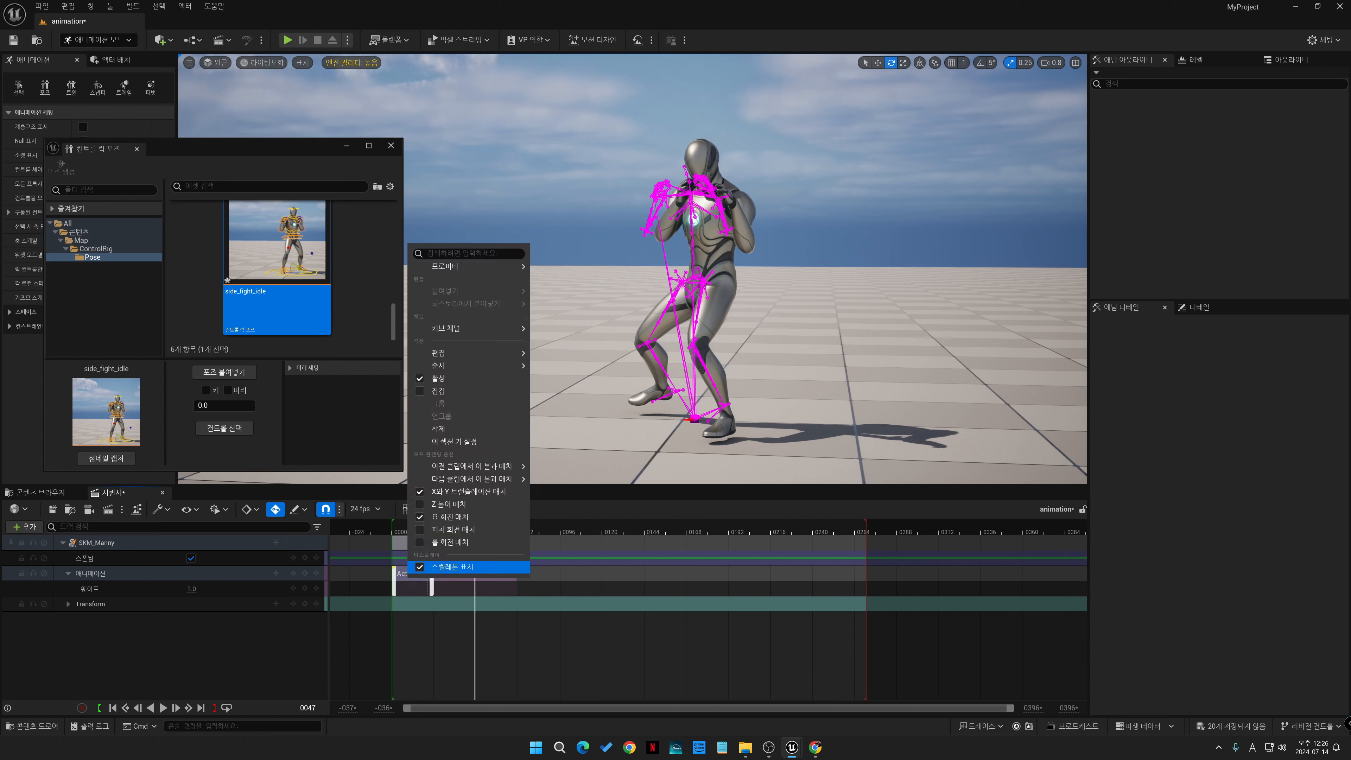
{"action": "left_click", "coordinate": [452, 562]}
- Replay the blended Action_Idle and Jab_Cross clips from the start and scrub through the overlap to examine the foot motion
{"action": "left_click_drag", "start_coordinate": [474, 526], "coordinate": [379, 526]}
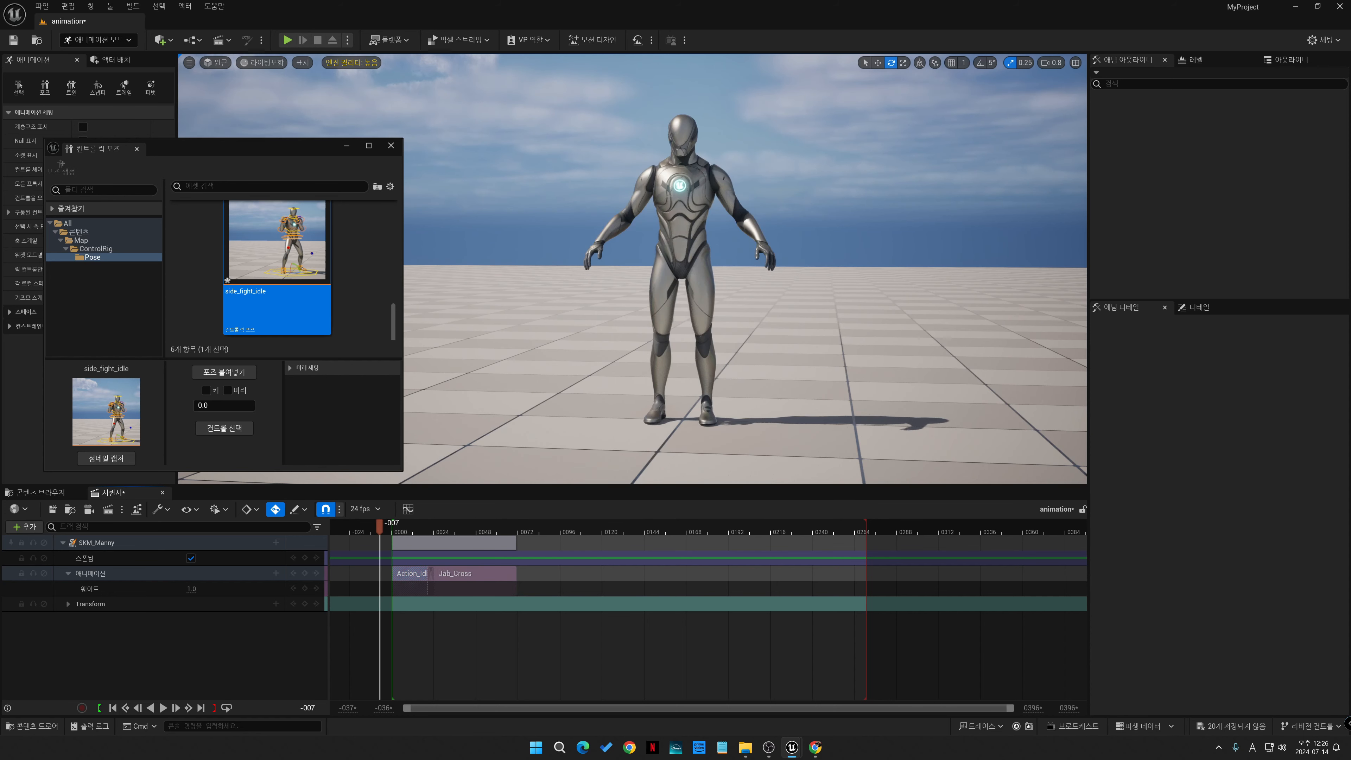
{"action": "key", "text": "space"}
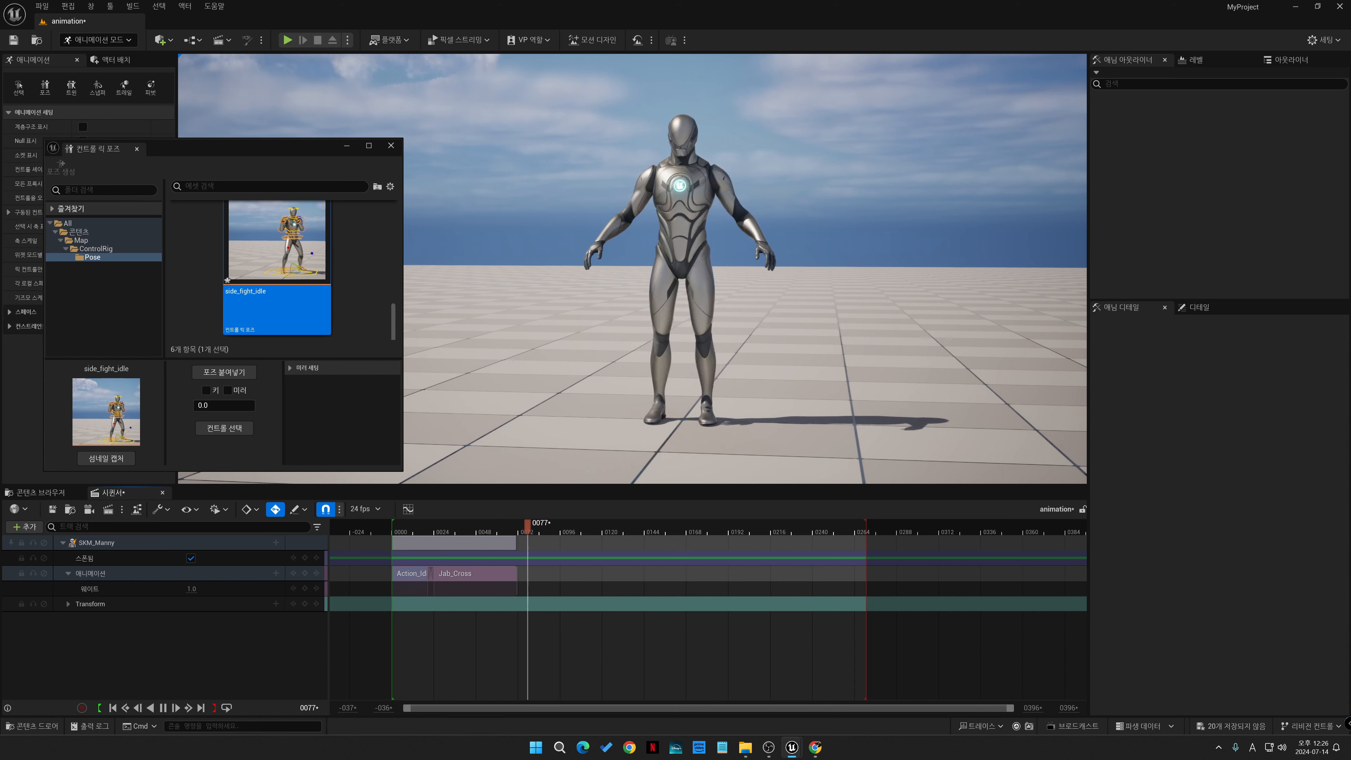
{"action": "left_click_drag", "start_coordinate": [405, 526], "coordinate": [394, 526]}
{"action": "key", "text": "space"}
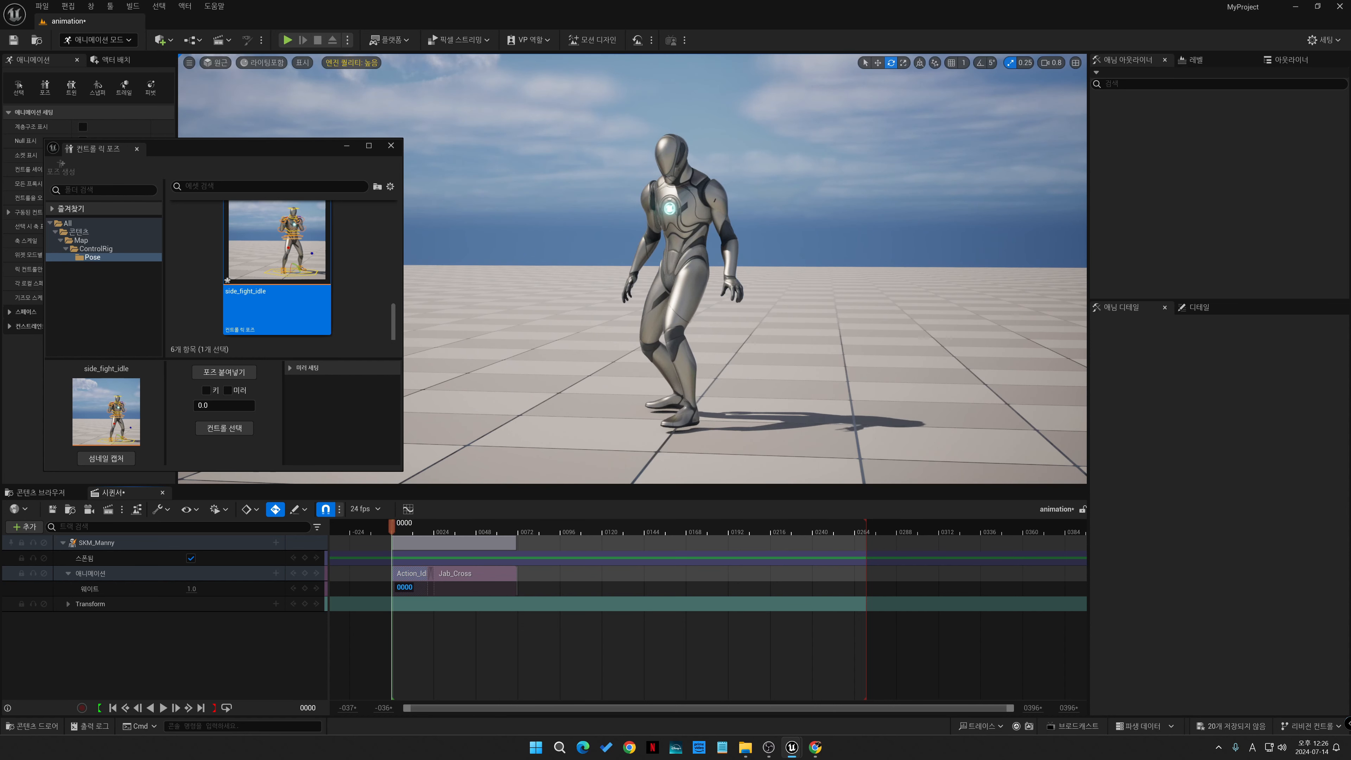
{"action": "key", "text": "space"}
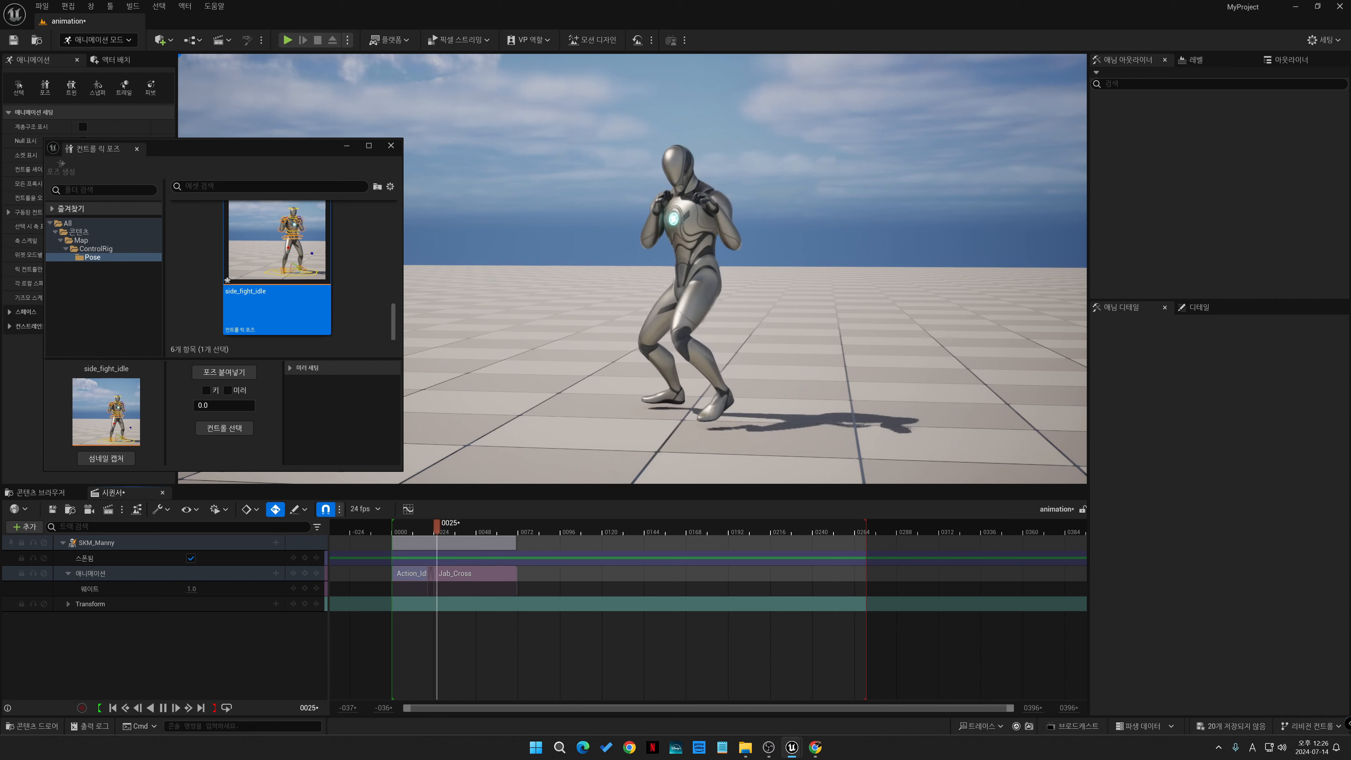
{"action": "key", "text": "space"}
{"action": "left_click_drag", "start_coordinate": [477, 527], "coordinate": [392, 526]}
{"action": "key", "text": "space"}
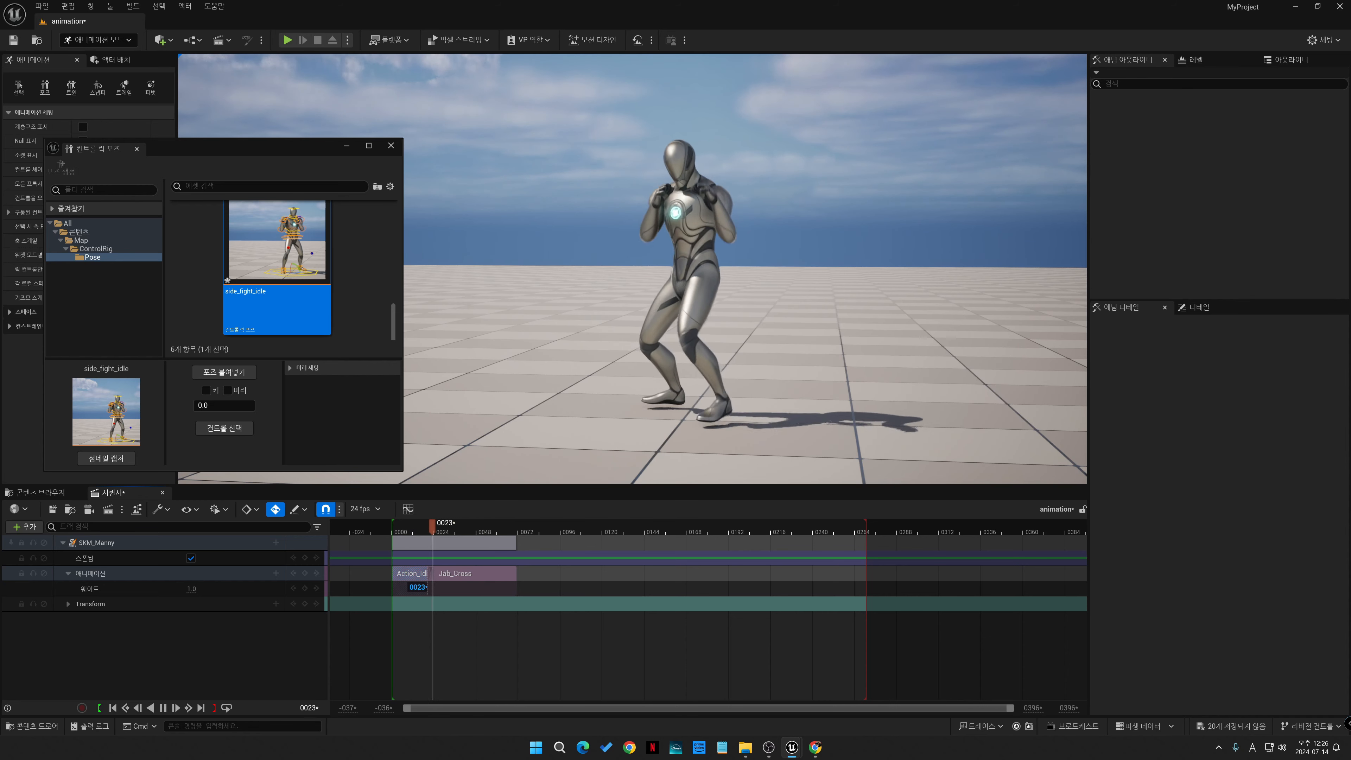
{"action": "key", "text": "space"}
{"action": "left_click_drag", "start_coordinate": [477, 526], "coordinate": [423, 527]}
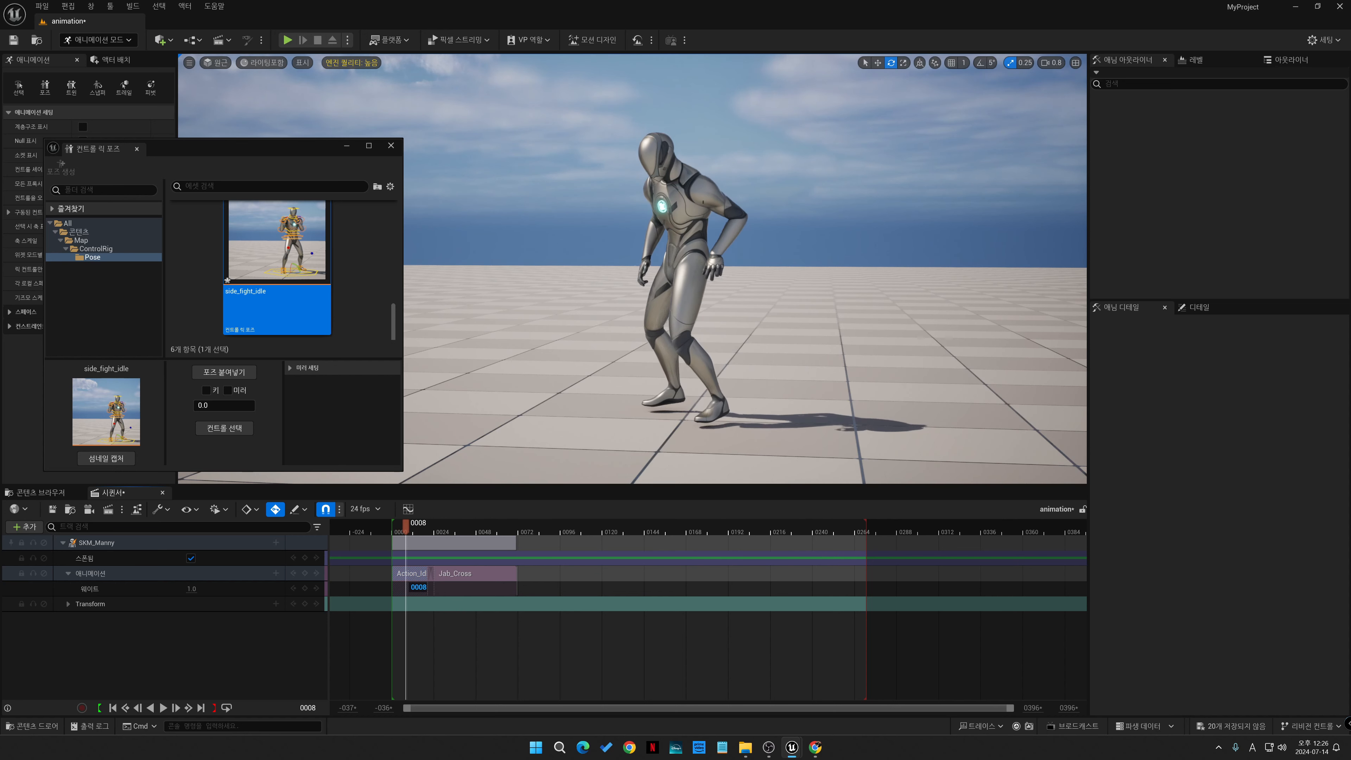
{"action": "mouse_move", "coordinate": [401, 526]}
{"action": "left_mouse_down"}
{"action": "mouse_move", "coordinate": [468, 527]}
{"action": "mouse_move", "coordinate": [418, 527]}
{"action": "left_mouse_up"}
- Select SKM_Manny and lower it to a Z location of about -3.15
{"action": "left_click", "coordinate": [96, 543]}
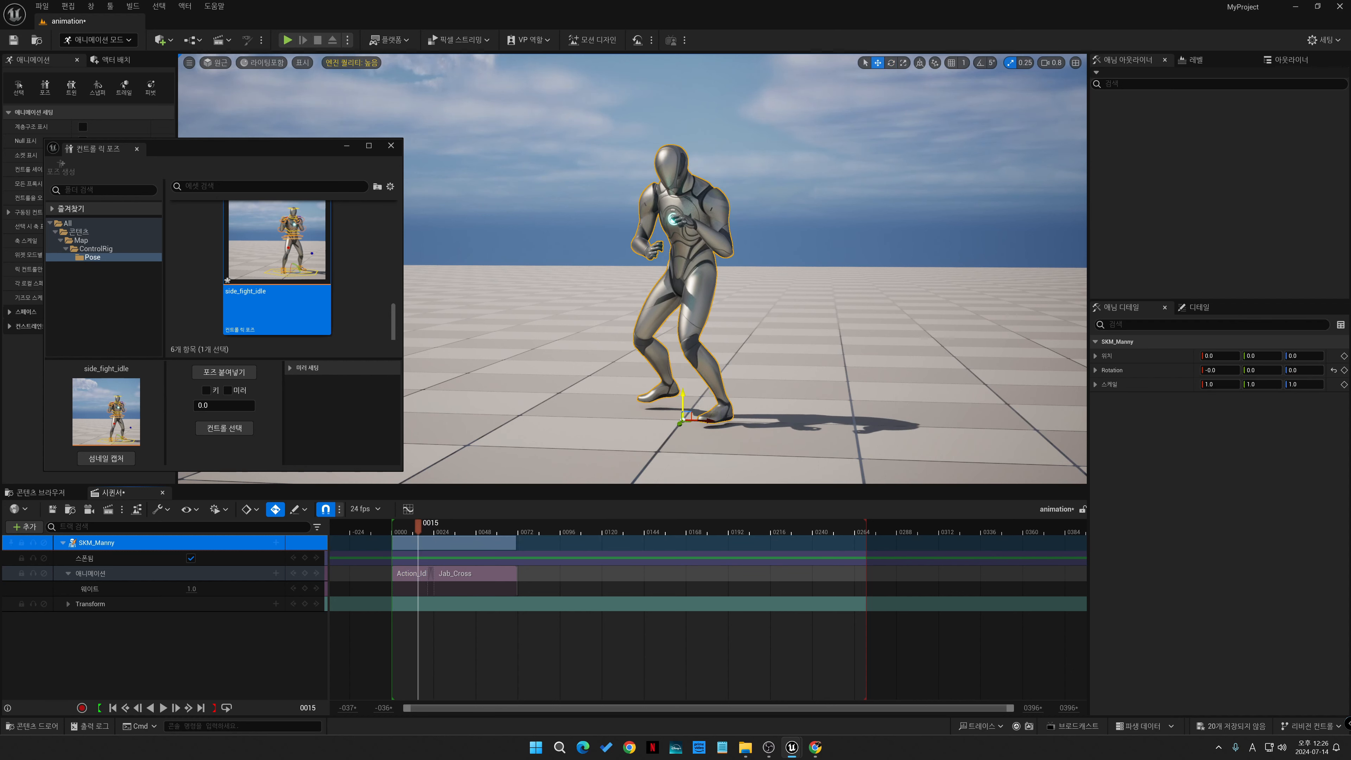
{"action": "left_click", "coordinate": [682, 395]}
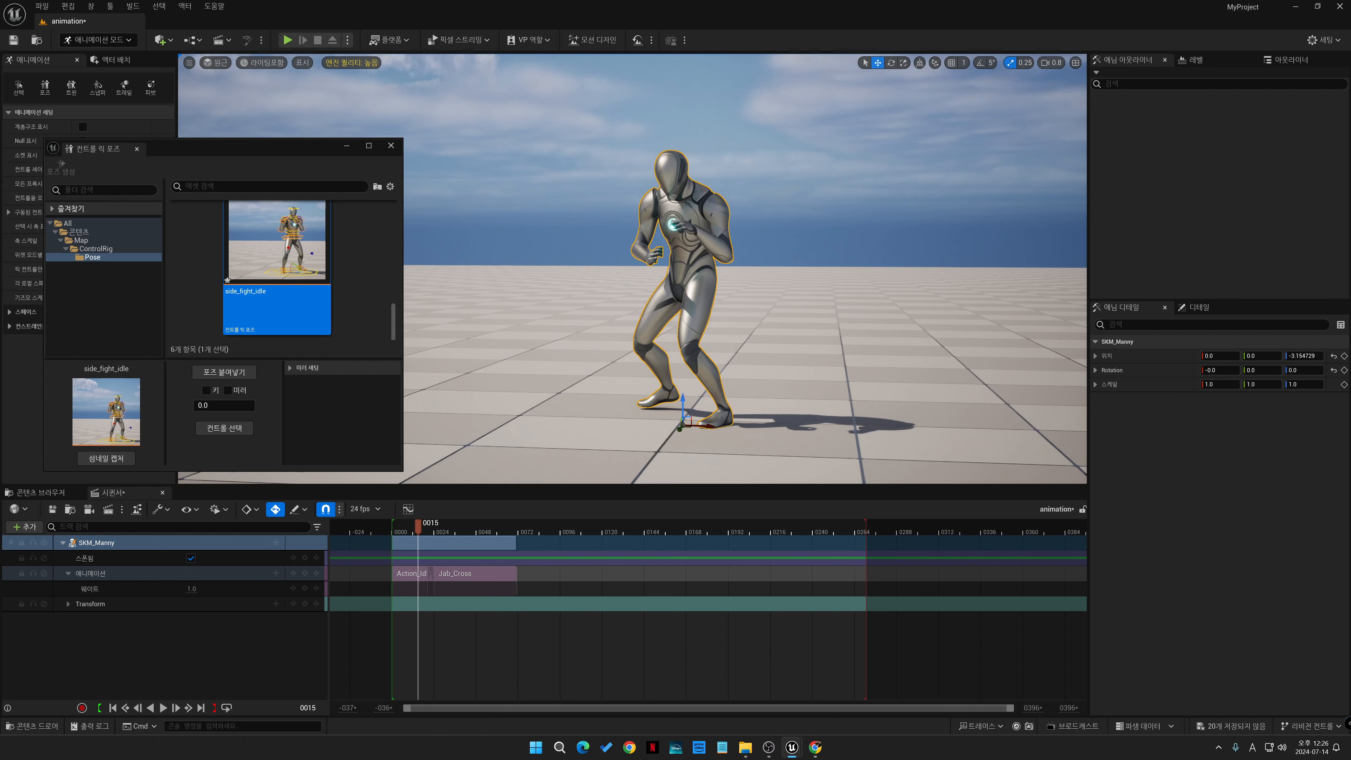
- Play the blended Action_Idle and Jab_Cross clips from frame 0, replay the transition, and save the scene
{"action": "left_click_drag", "start_coordinate": [418, 526], "coordinate": [393, 527]}
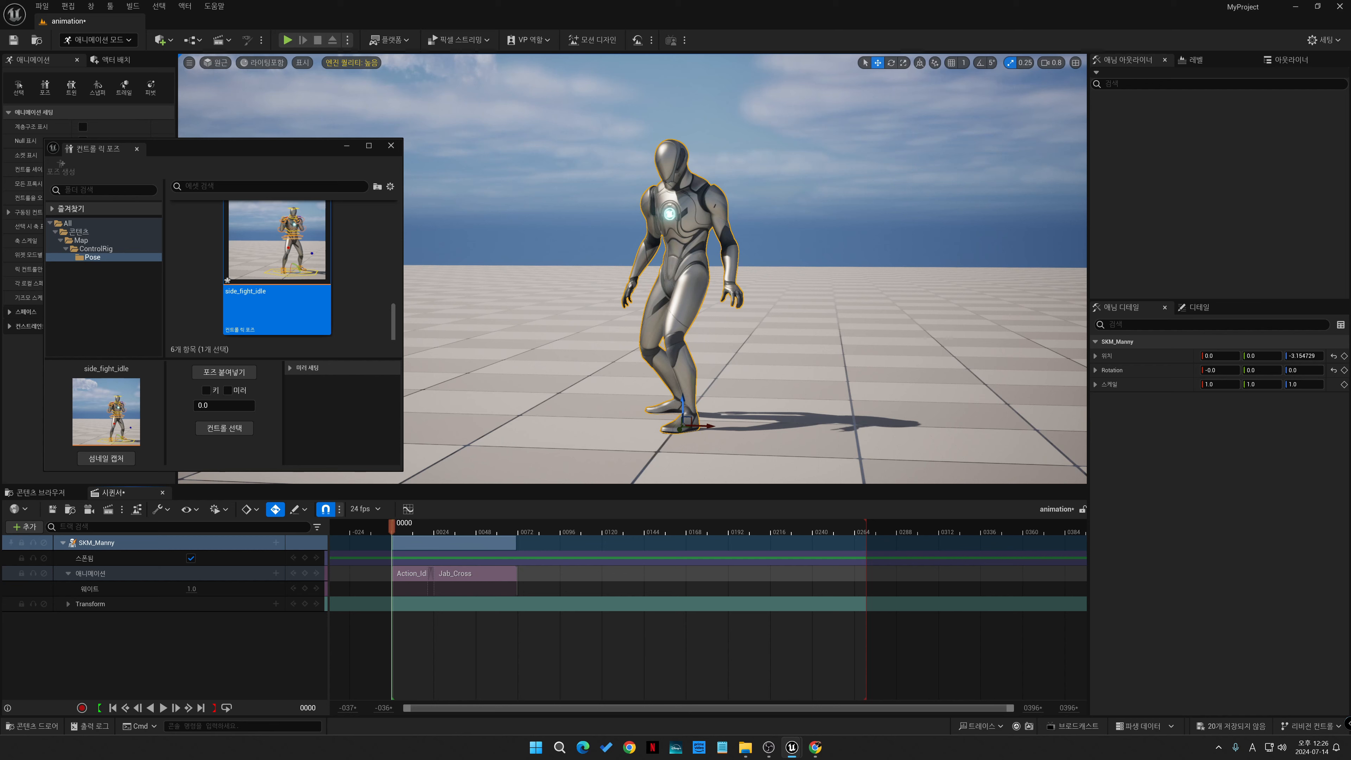
{"action": "key", "text": "space"}
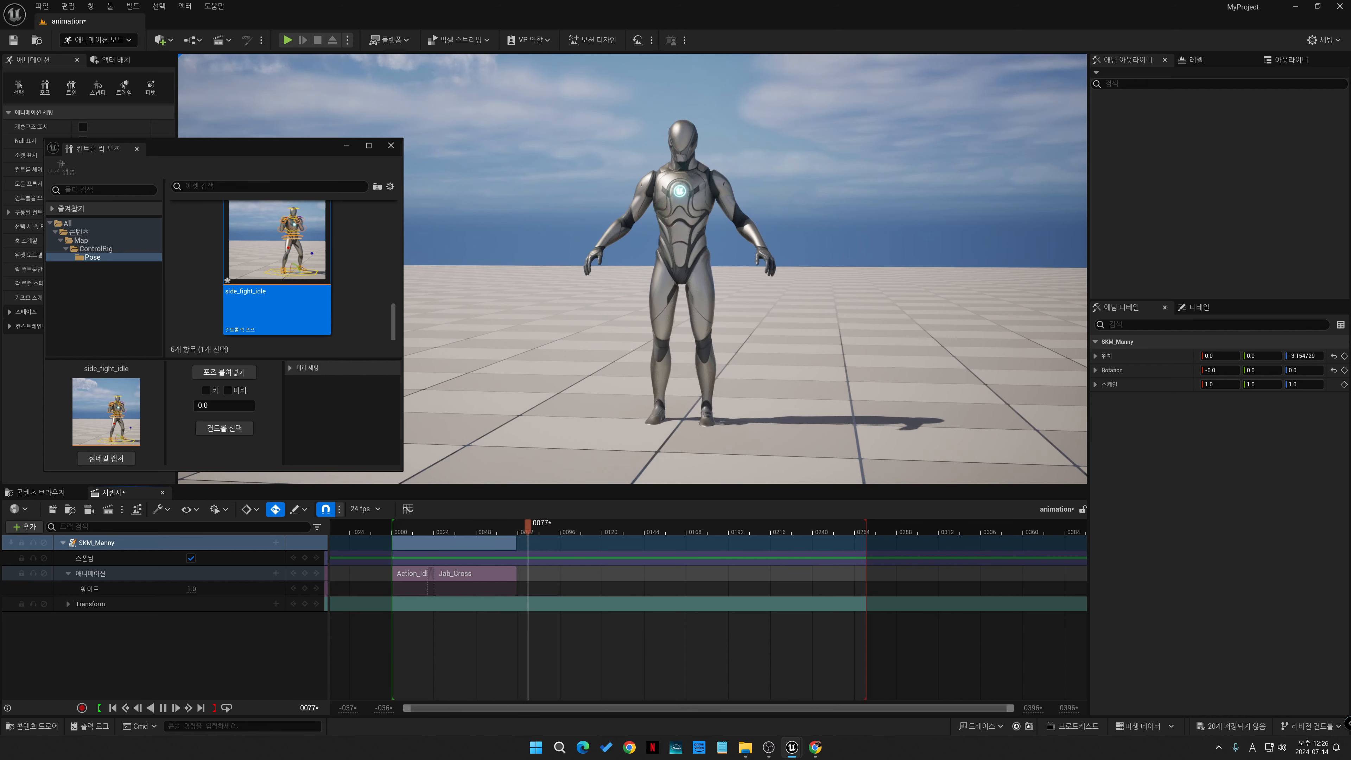
{"action": "left_click_drag", "start_coordinate": [494, 526], "coordinate": [412, 528]}
{"action": "key", "text": "space"}
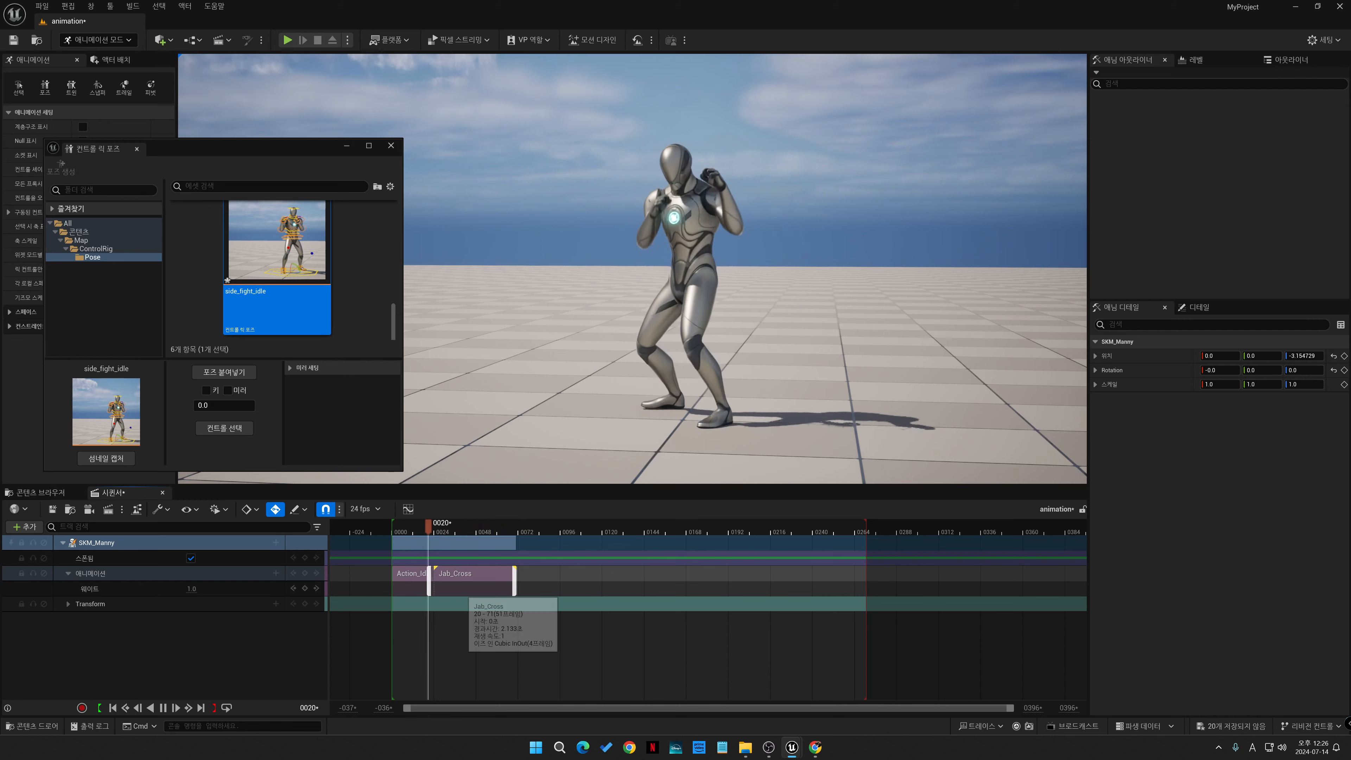
{"action": "key", "text": "space"}
{"action": "key", "text": "ctrl+s"}
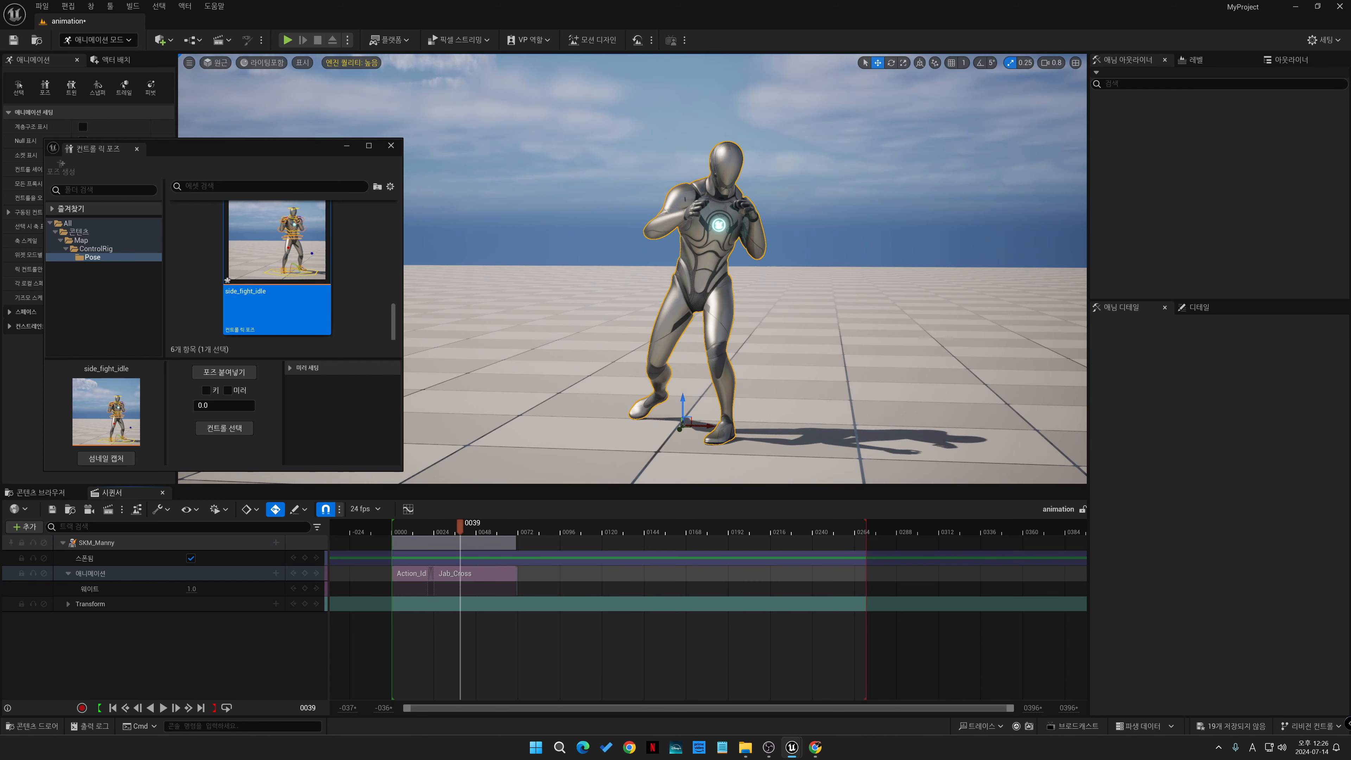
- Replay both clips from the start and scrub through to frame 61 to examine the complete blended motion
{"action": "left_click", "coordinate": [413, 526]}
{"action": "mouse_move", "coordinate": [412, 527]}
{"action": "left_mouse_down"}
{"action": "mouse_move", "coordinate": [437, 526]}
{"action": "mouse_move", "coordinate": [393, 527]}
{"action": "left_mouse_up"}
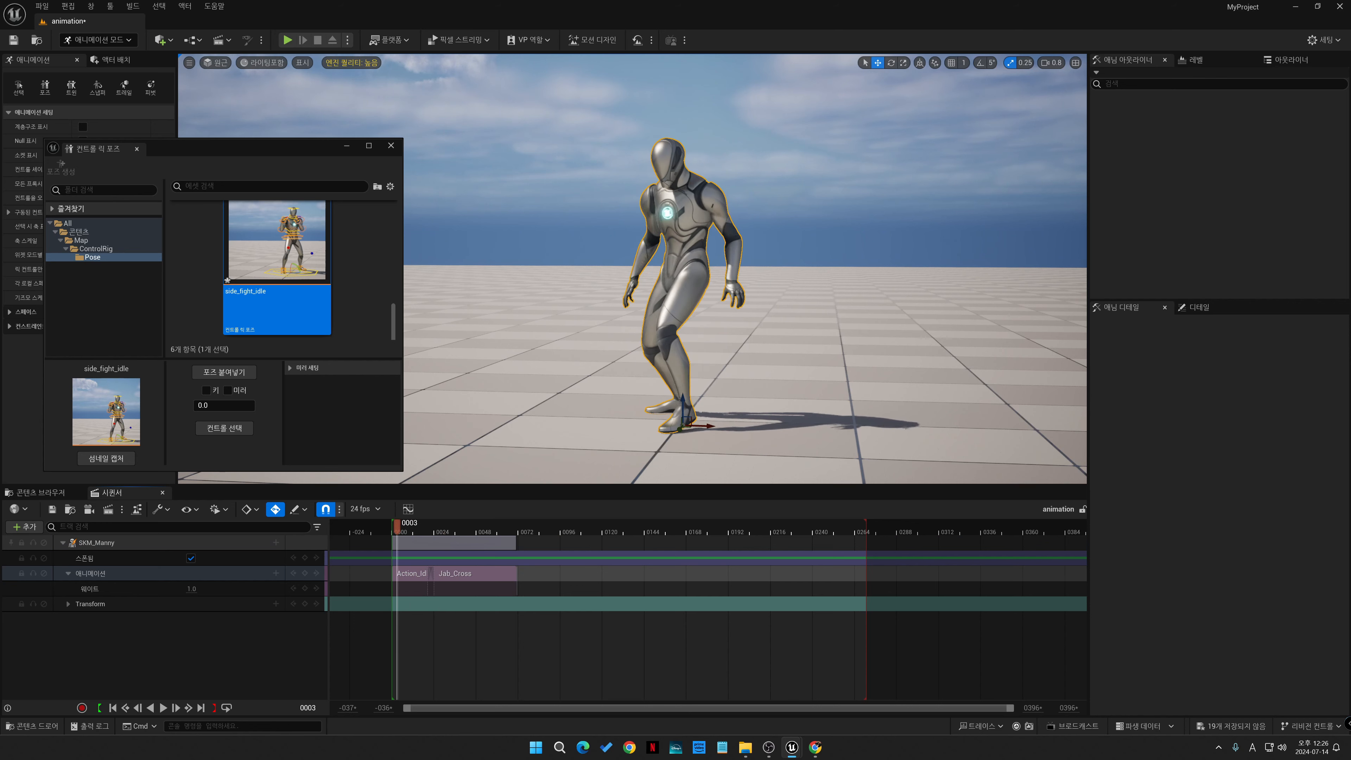
{"action": "key", "text": "space"}
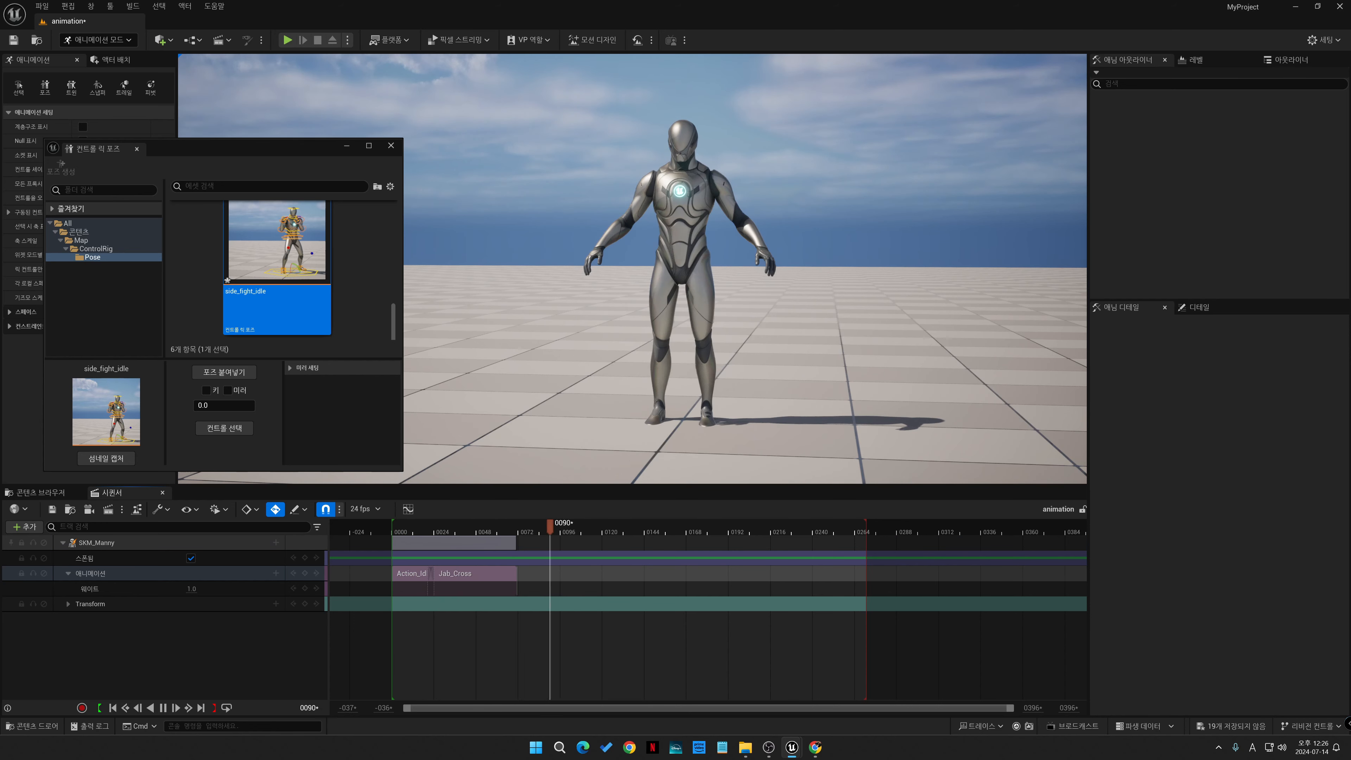
{"action": "left_click_drag", "start_coordinate": [434, 527], "coordinate": [408, 527]}
{"action": "key", "text": "space"}
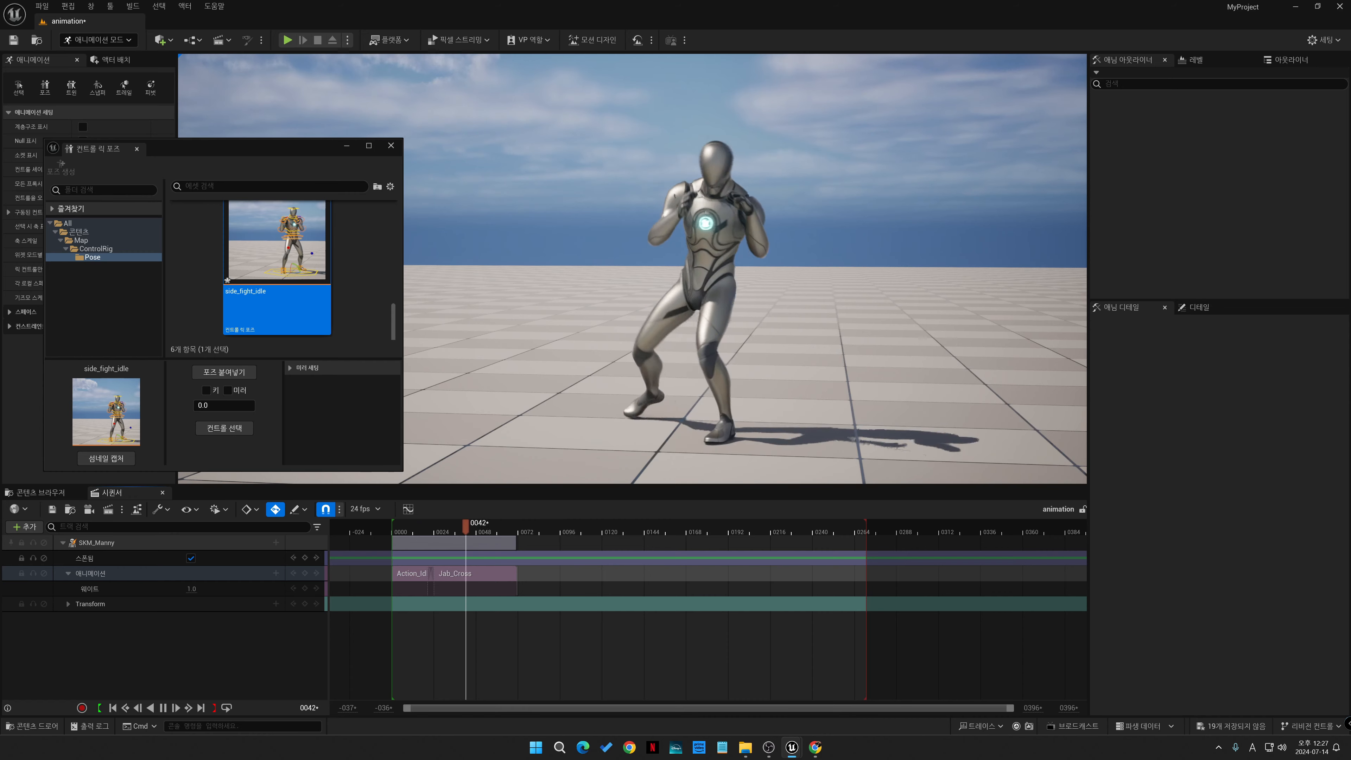
{"action": "key", "text": "space"}
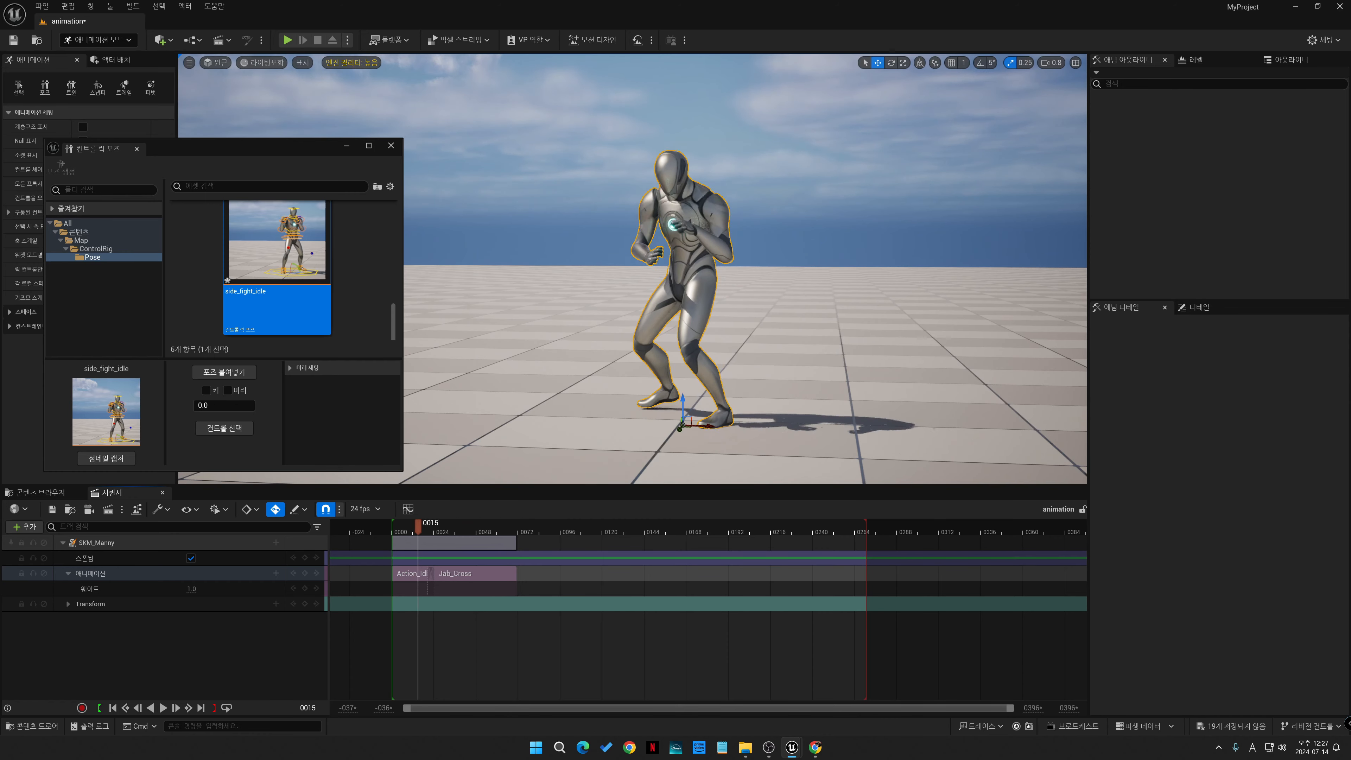
{"action": "left_click_drag", "start_coordinate": [418, 527], "coordinate": [499, 526]}
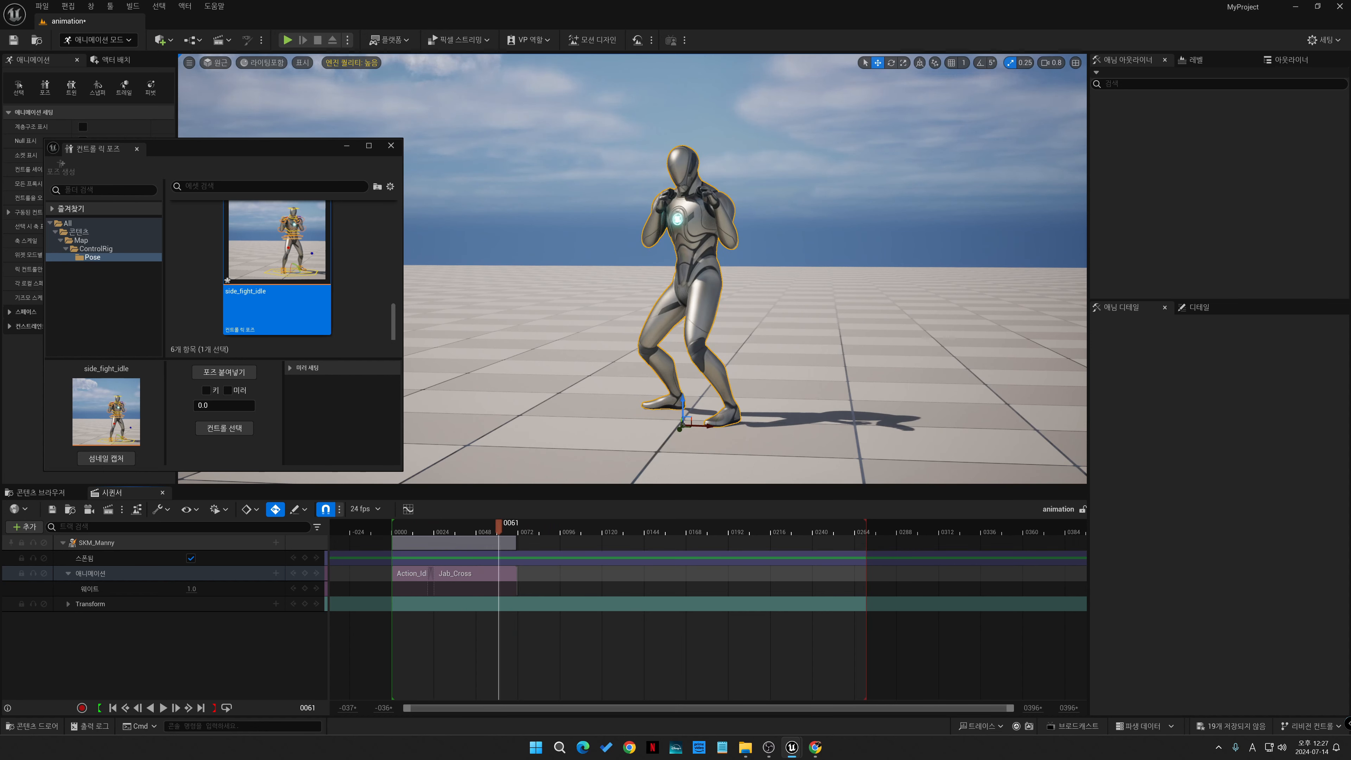
- End the playback range at the Jab_Cross clip's end and bake SKM_Manny to an animation sequence named idel_jab in the Mannequins Animations folder
{"action": "mouse_move", "coordinate": [866, 528]}
{"action": "left_mouse_down"}
{"action": "mouse_move", "coordinate": [408, 526]}
{"action": "mouse_move", "coordinate": [452, 527]}
{"action": "mouse_move", "coordinate": [425, 527]}
{"action": "left_mouse_up"}
{"action": "left_click", "coordinate": [127, 542]}
{"action": "right_click", "coordinate": [128, 542]}
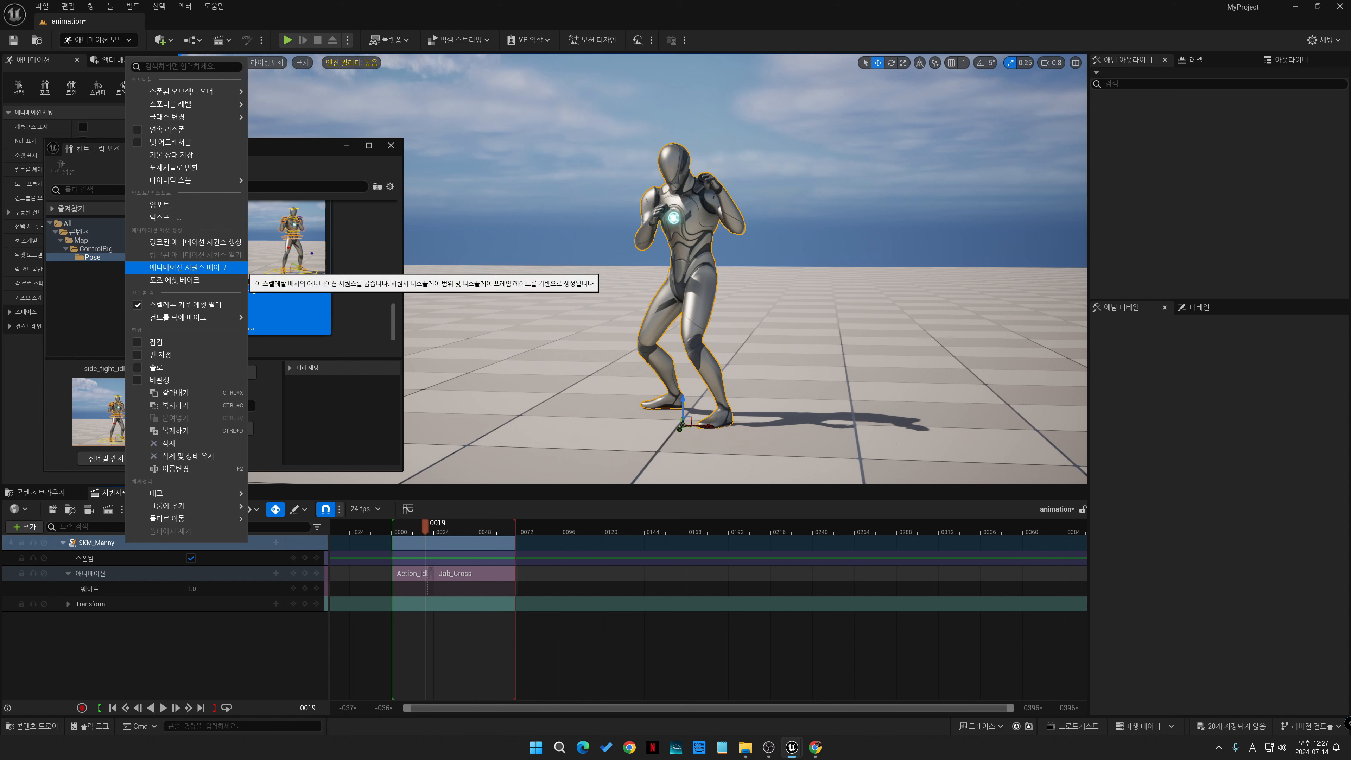
{"action": "left_click", "coordinate": [188, 268]}
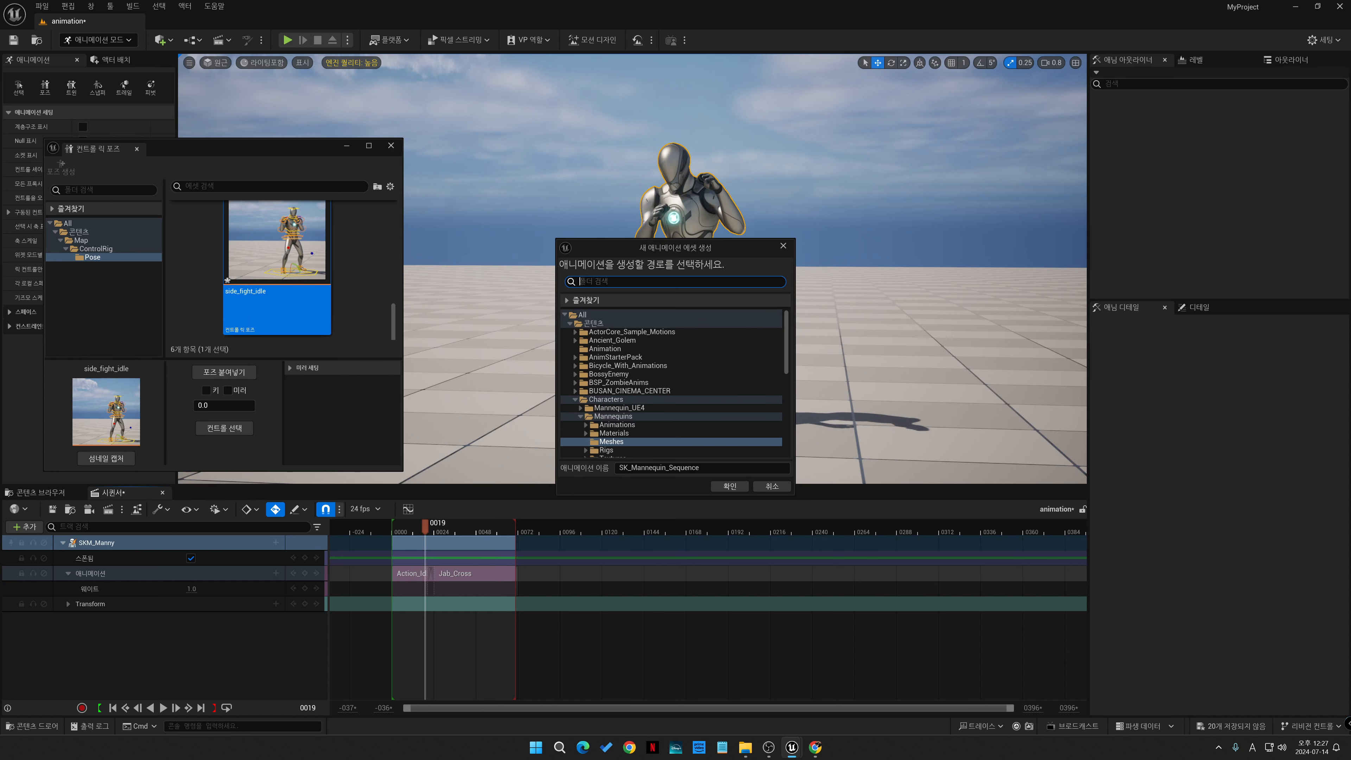
{"action": "left_click_drag", "start_coordinate": [677, 247], "coordinate": [1006, 336]}
{"action": "left_click", "coordinate": [1037, 556]}
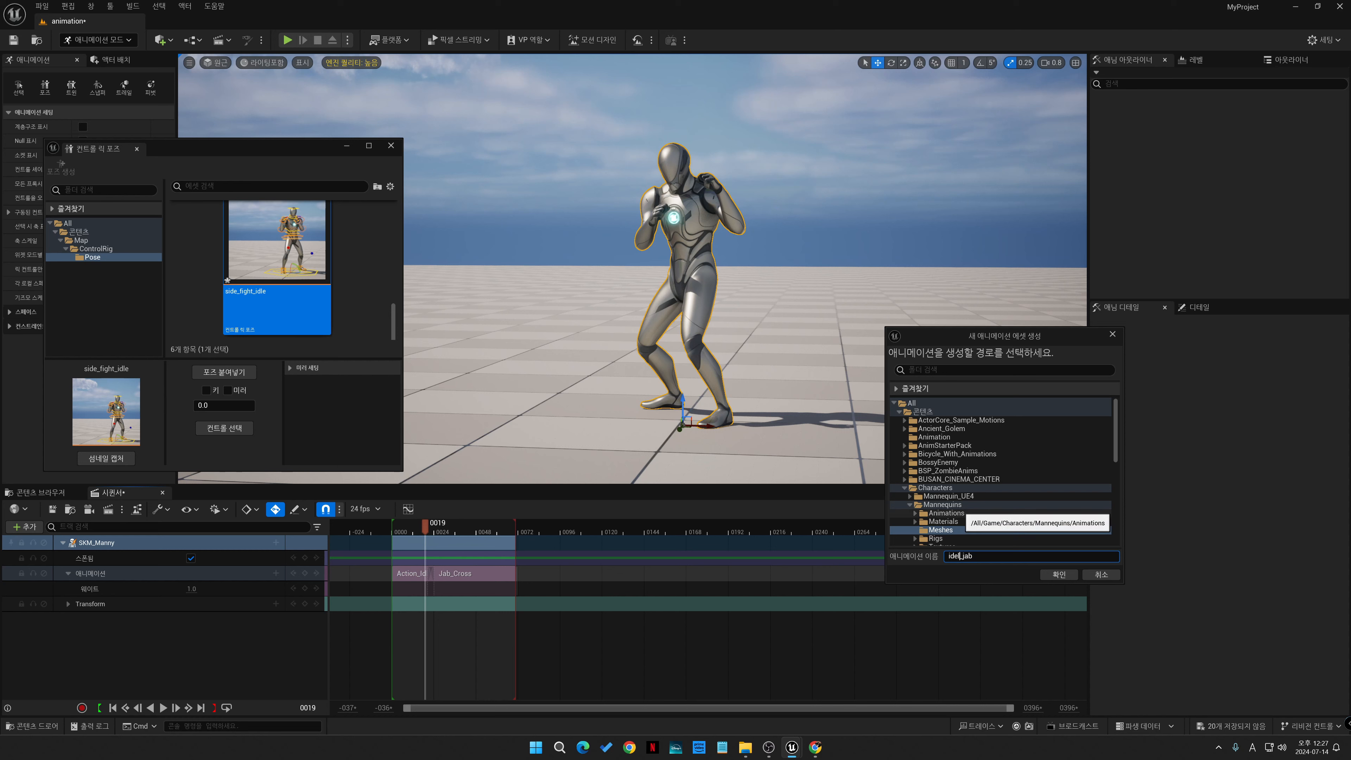
{"action": "left_click", "coordinate": [947, 513]}
{"action": "left_click", "coordinate": [1059, 574]}
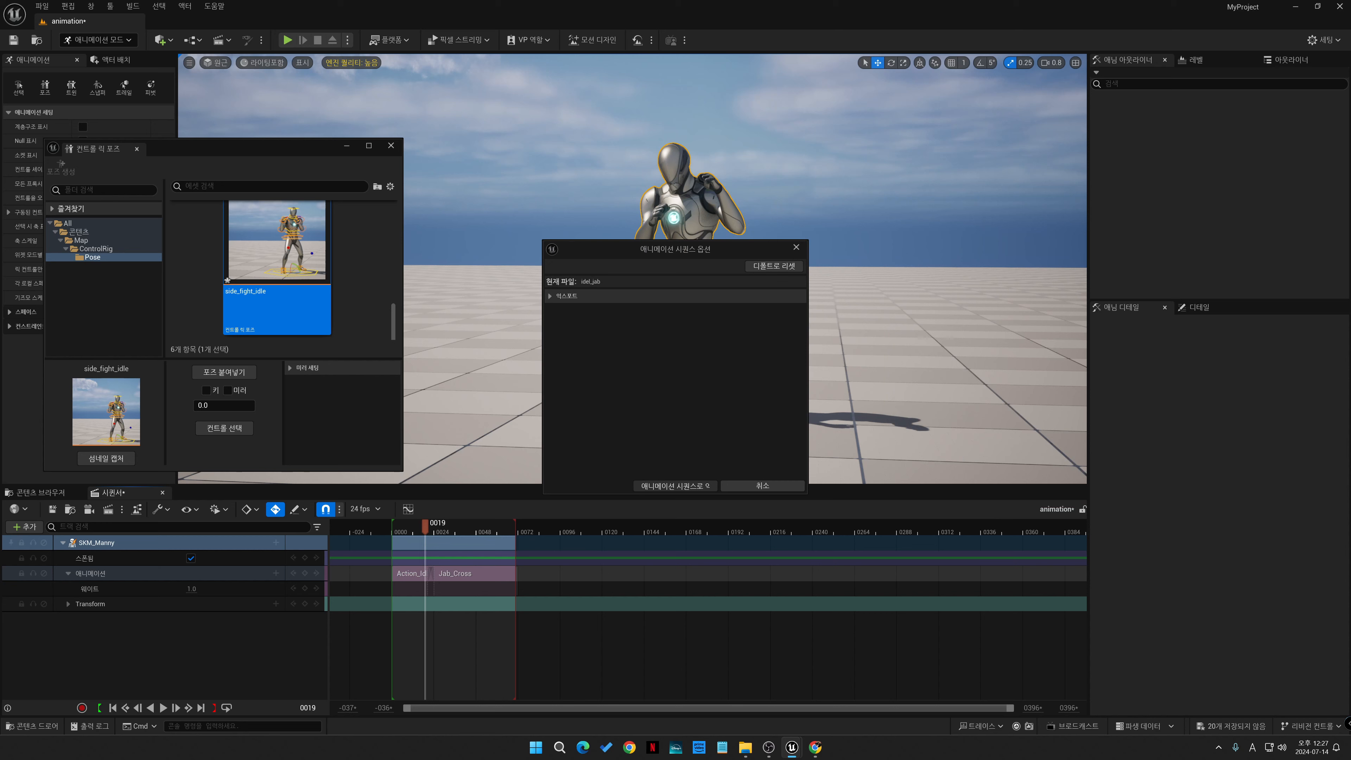
{"action": "left_click", "coordinate": [674, 485]}
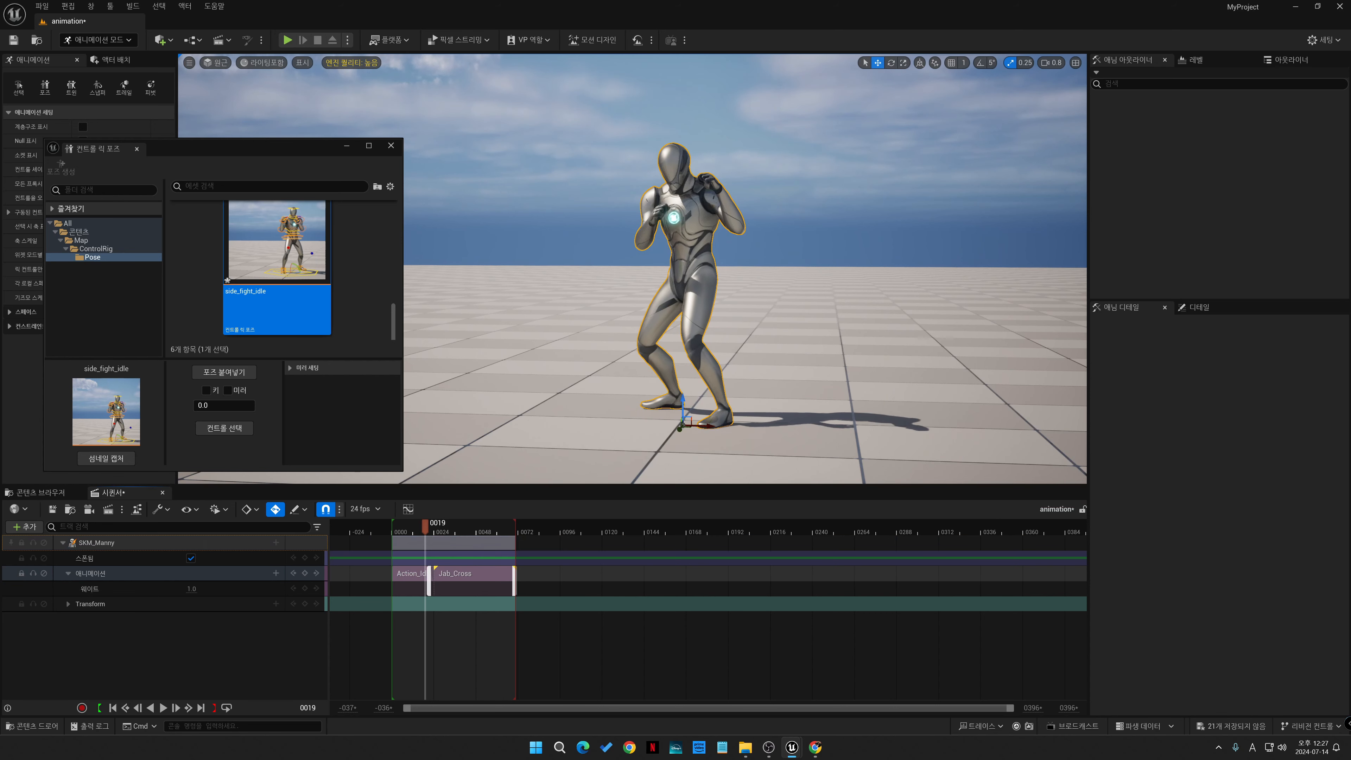
- Replace the Action_Idle and Jab_Cross clips on SKM_Manny's animation track with the baked idel_jab clip, starting at frame 0
{"action": "key", "text": "Delete"}
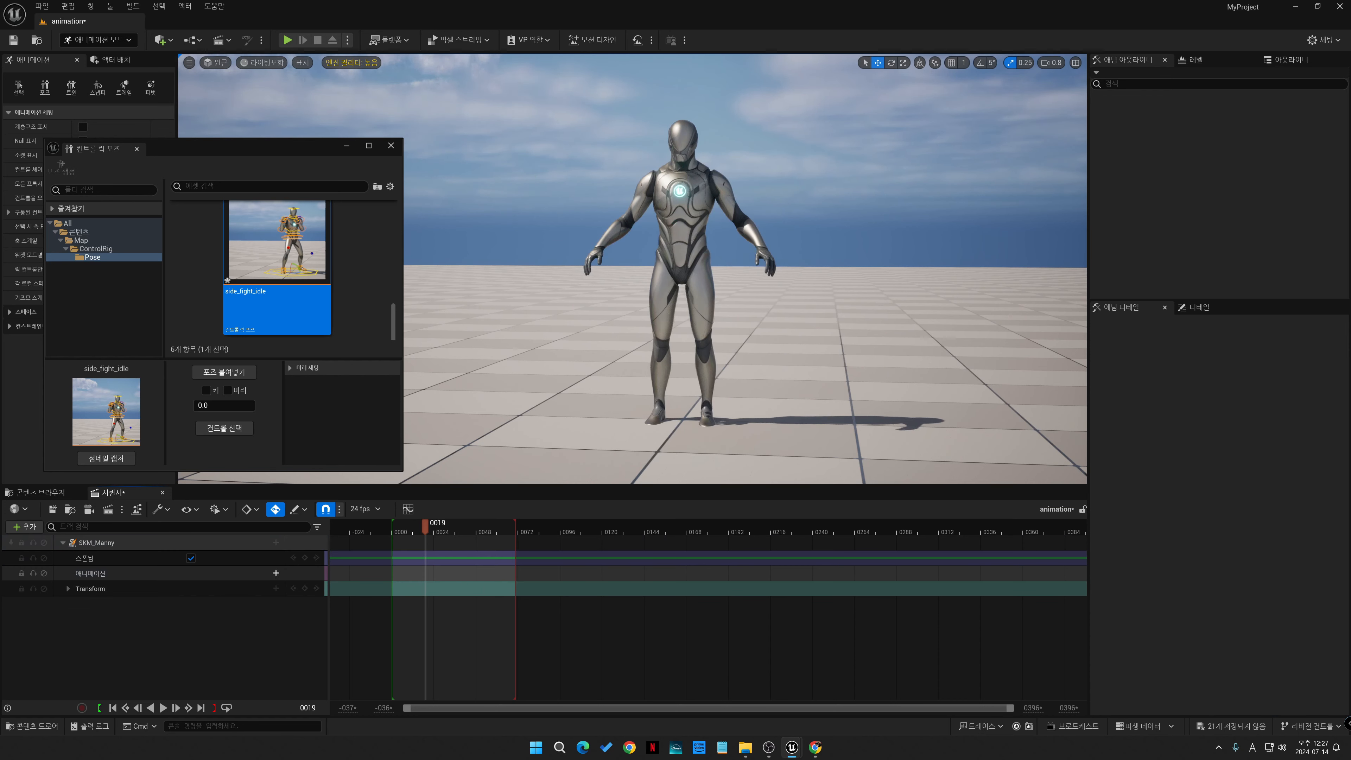
{"action": "left_click", "coordinate": [276, 573]}
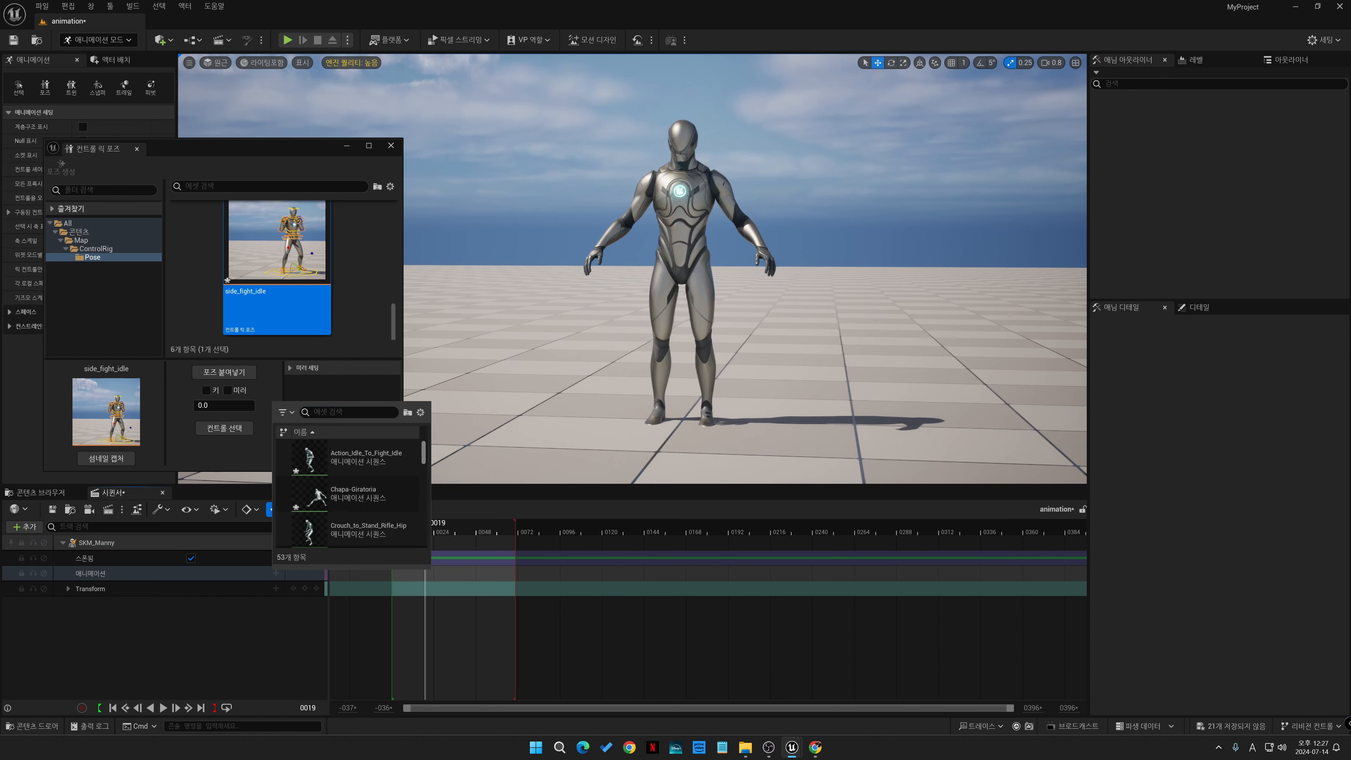
{"action": "scroll", "coordinate": [348, 492], "scroll_direction": "down", "scroll_amount": 15}
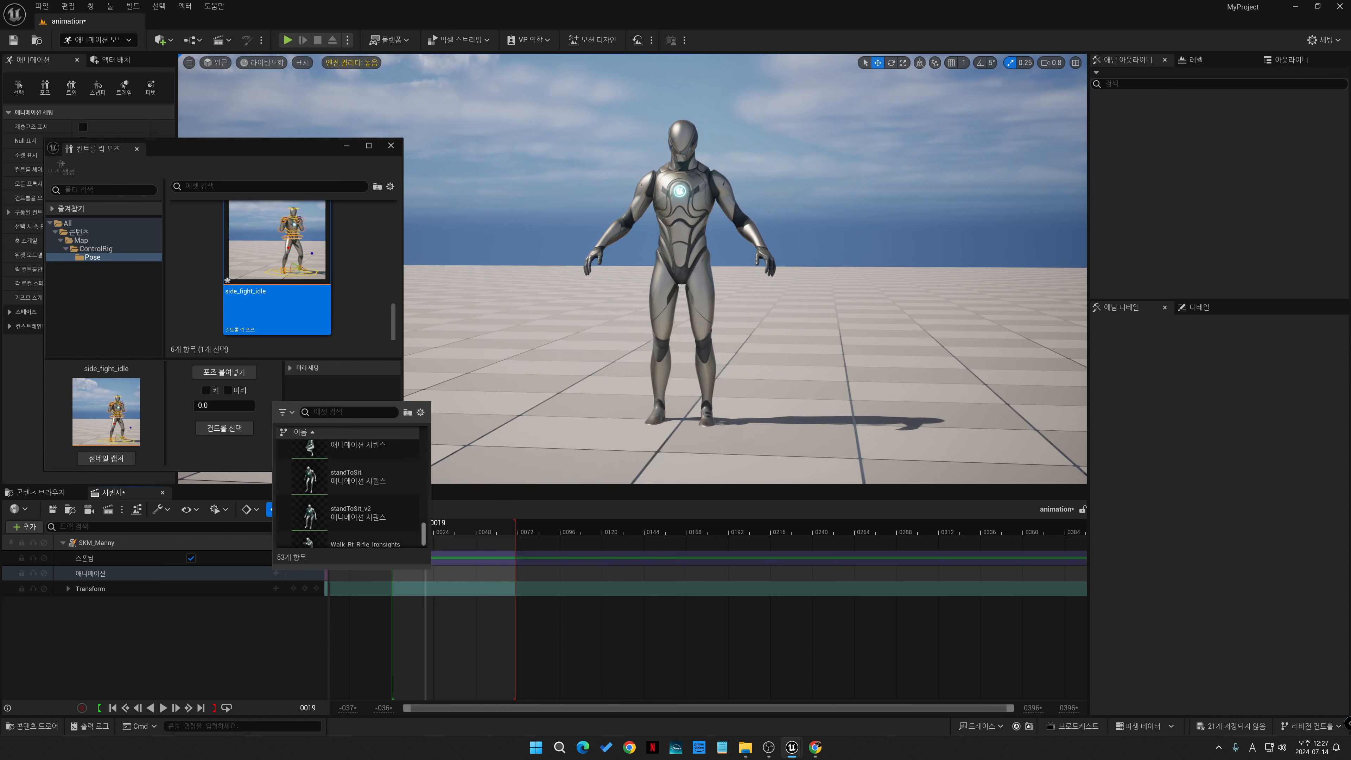
{"action": "scroll", "coordinate": [348, 492], "scroll_direction": "up", "scroll_amount": 3}
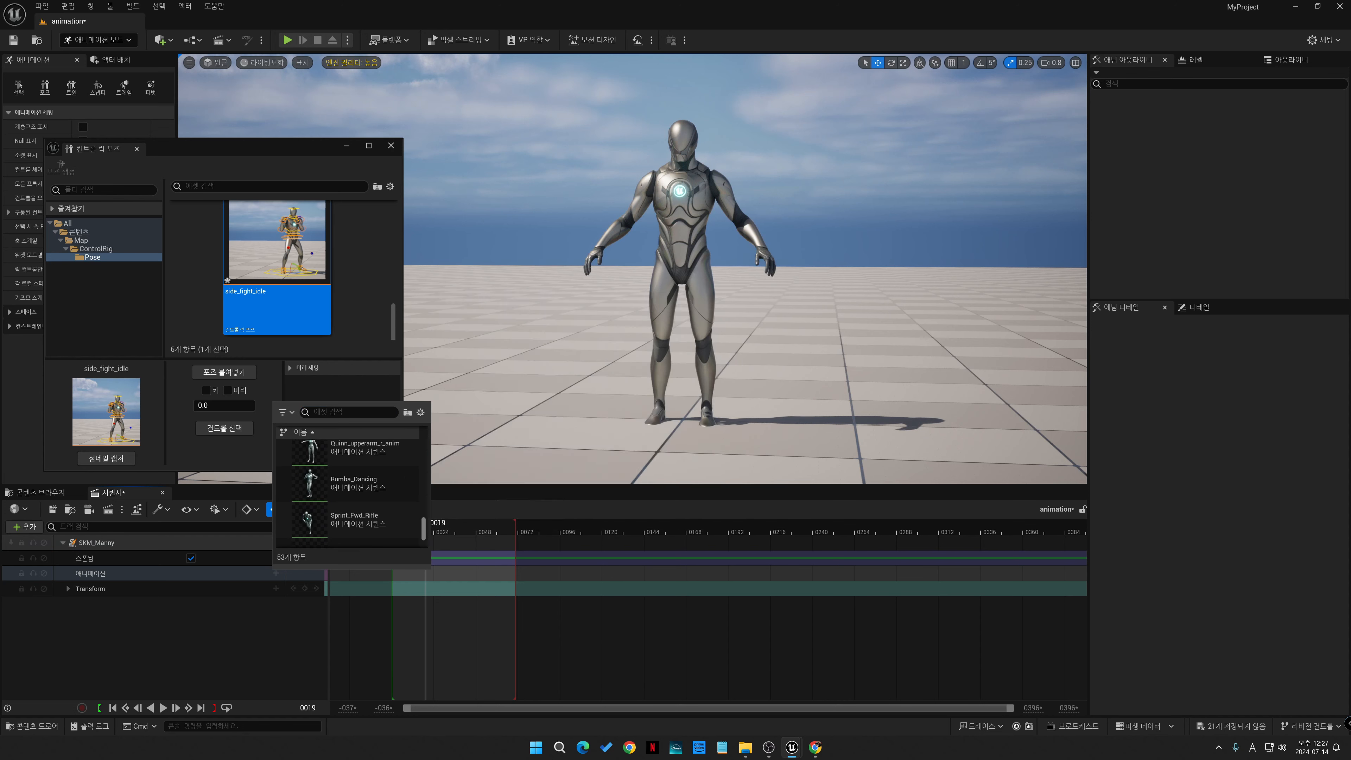
{"action": "scroll", "coordinate": [348, 492], "scroll_direction": "up", "scroll_amount": 5}
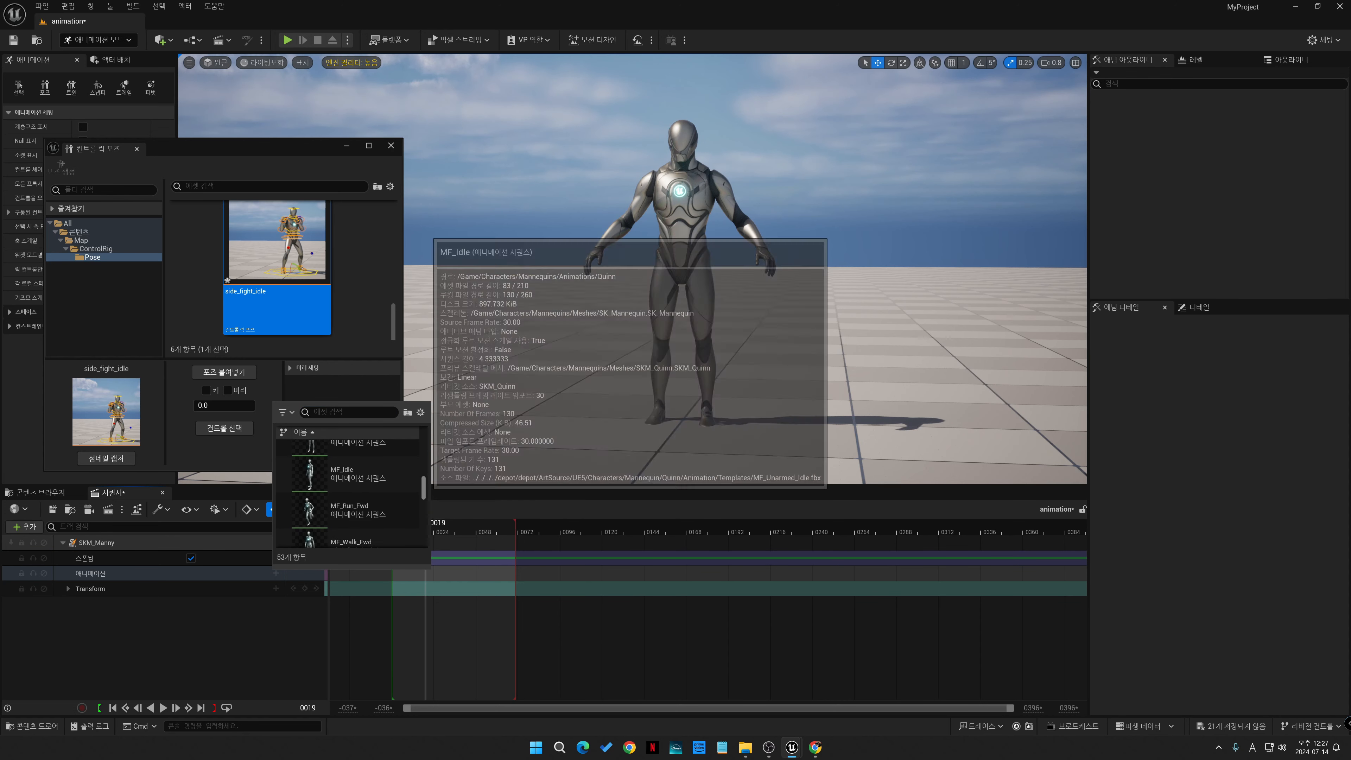
{"action": "scroll", "coordinate": [348, 492], "scroll_direction": "up", "scroll_amount": 6}
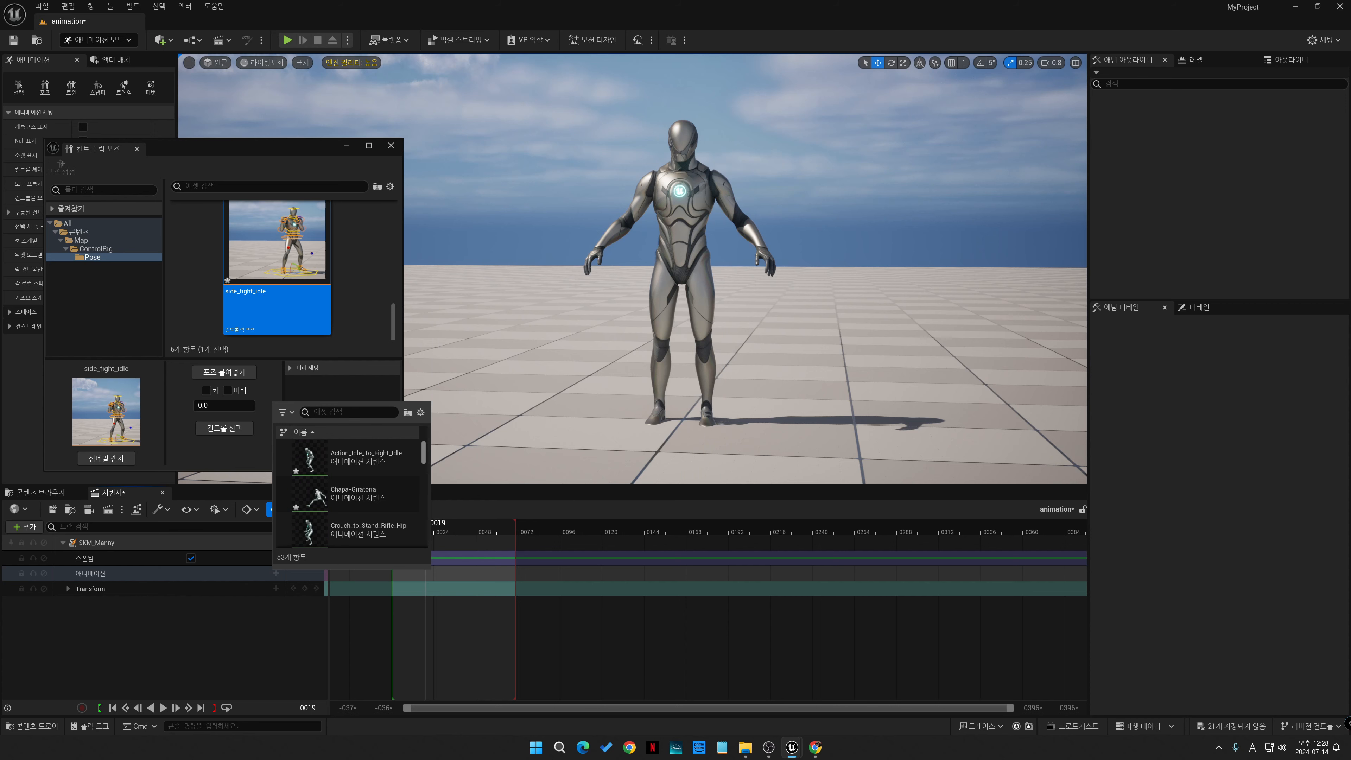
{"action": "scroll", "coordinate": [353, 455], "scroll_direction": "down", "scroll_amount": 4}
{"action": "left_click", "coordinate": [362, 486]}
{"action": "left_click_drag", "start_coordinate": [490, 569], "coordinate": [457, 565]}
- Play the idel_jab clip from the start and scrub back through it to check the baked motion
{"action": "left_click", "coordinate": [387, 526]}
{"action": "key", "text": "space"}
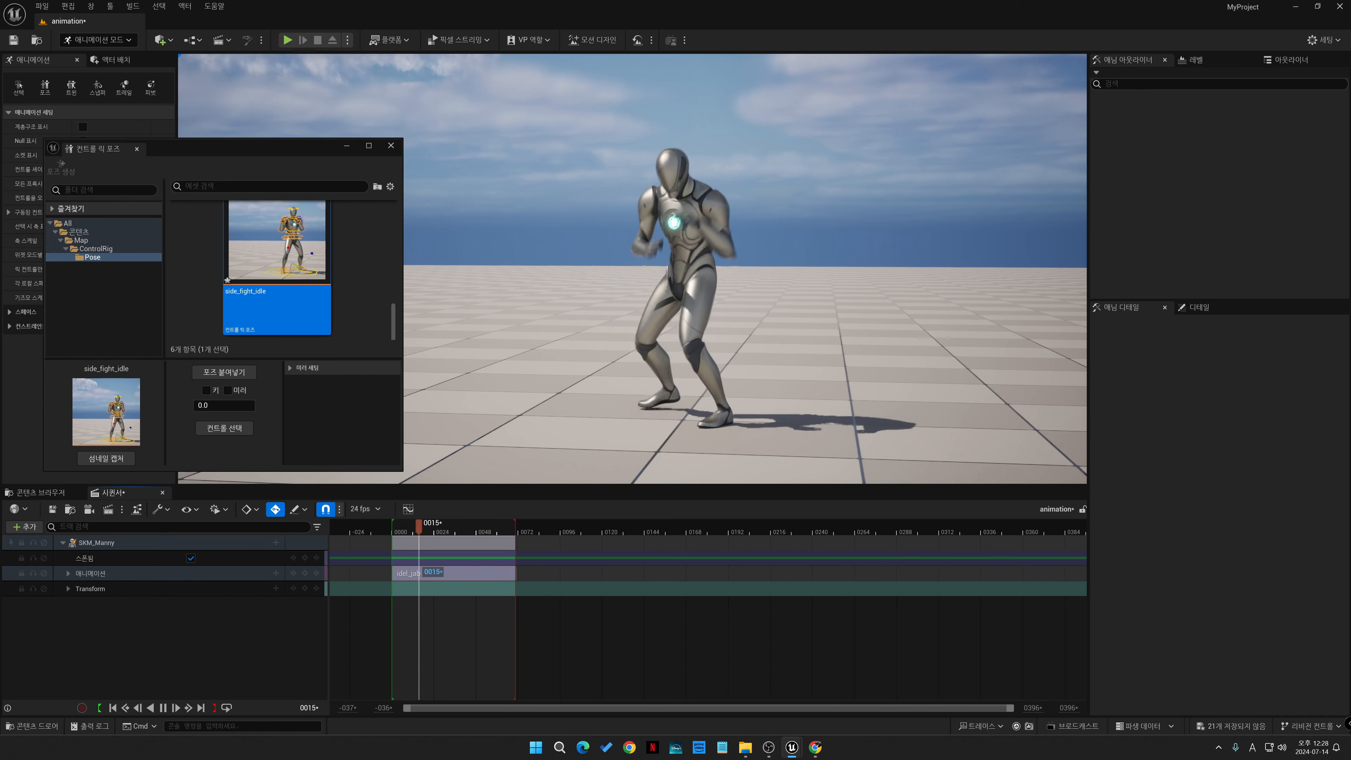
{"action": "key", "text": "space"}
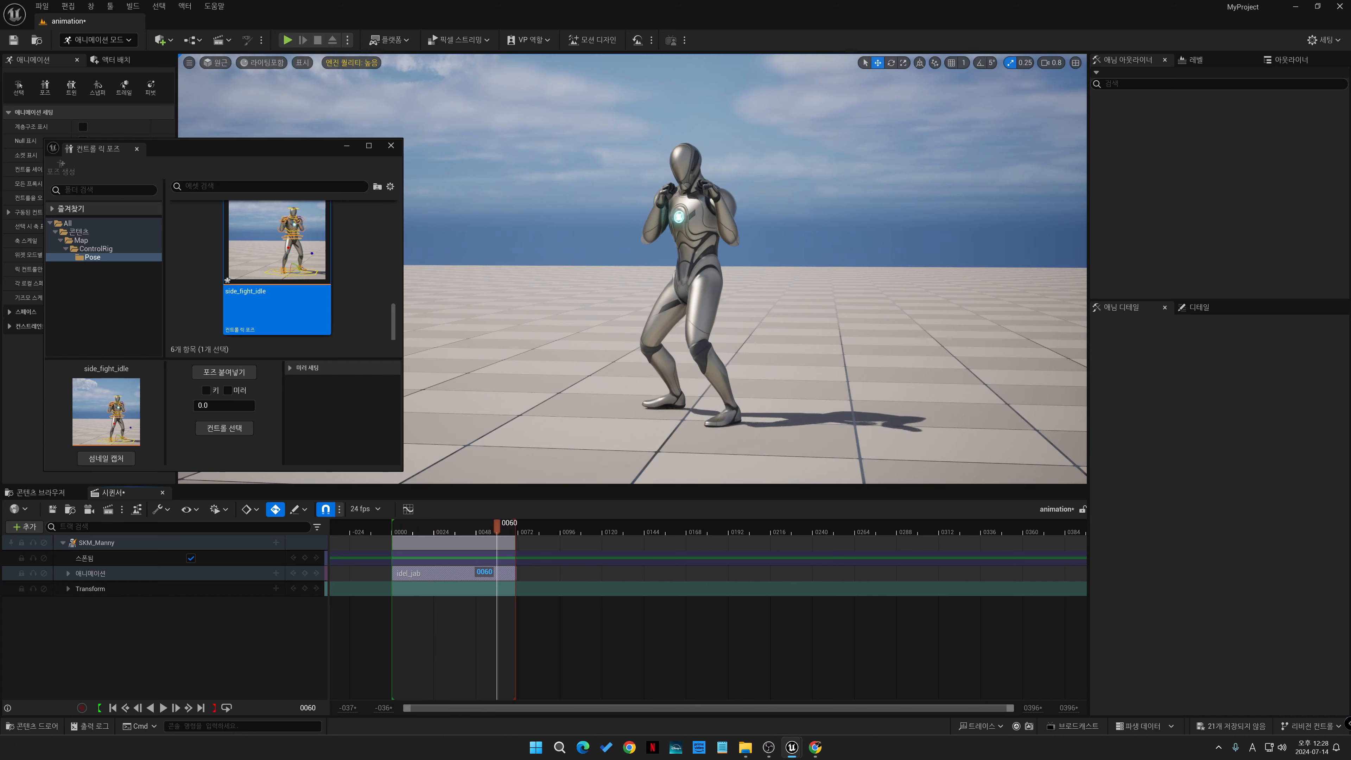
{"action": "mouse_move", "coordinate": [497, 526]}
{"action": "left_mouse_down"}
{"action": "mouse_move", "coordinate": [397, 525]}
{"action": "mouse_move", "coordinate": [483, 526]}
{"action": "mouse_move", "coordinate": [393, 548]}
{"action": "mouse_move", "coordinate": [395, 573]}
{"action": "mouse_move", "coordinate": [508, 576]}
{"action": "mouse_move", "coordinate": [389, 576]}
{"action": "mouse_move", "coordinate": [499, 580]}
{"action": "mouse_move", "coordinate": [456, 585]}
{"action": "left_mouse_up"}
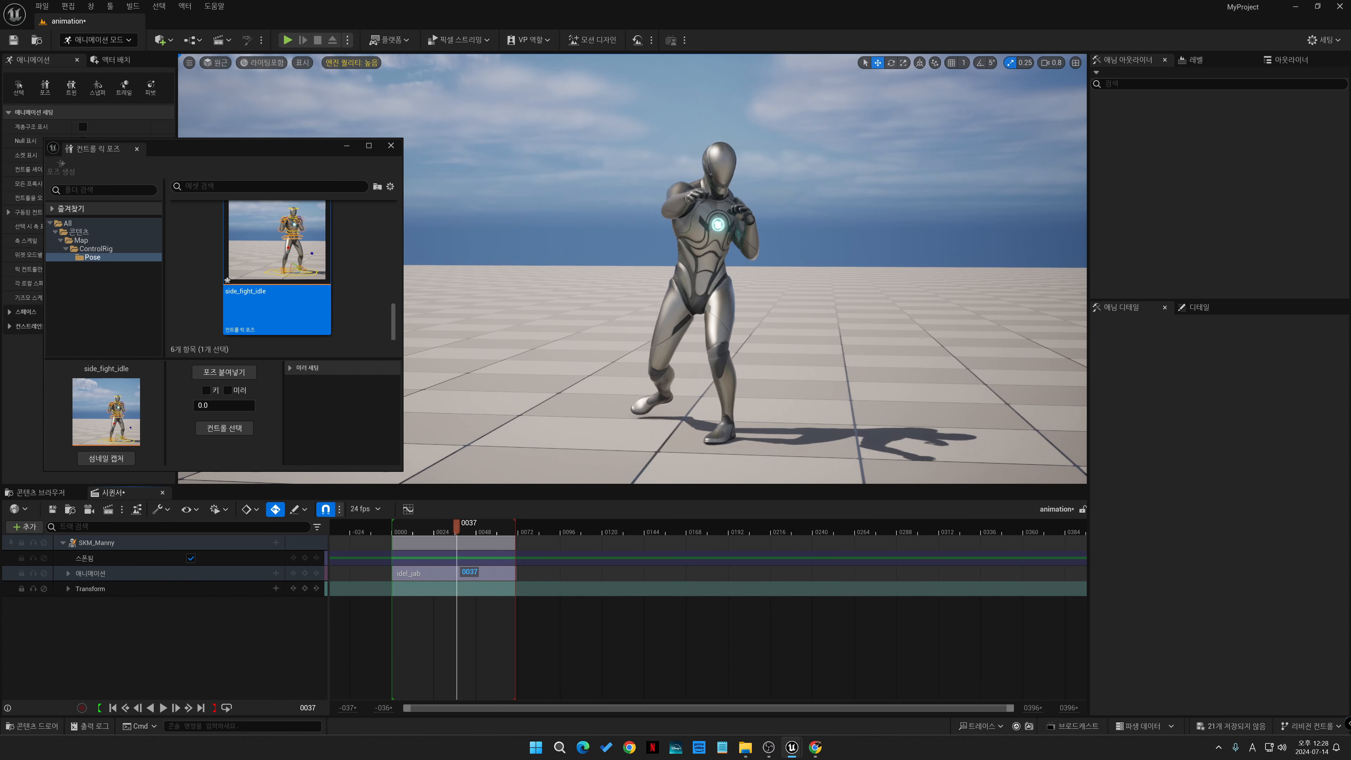
- Extend the playback range past frame 144 and place an Action_Idle_To_Fight_Idle clip directly after idel_jab, at frame 71
{"action": "left_click_drag", "start_coordinate": [516, 531], "coordinate": [661, 531]}
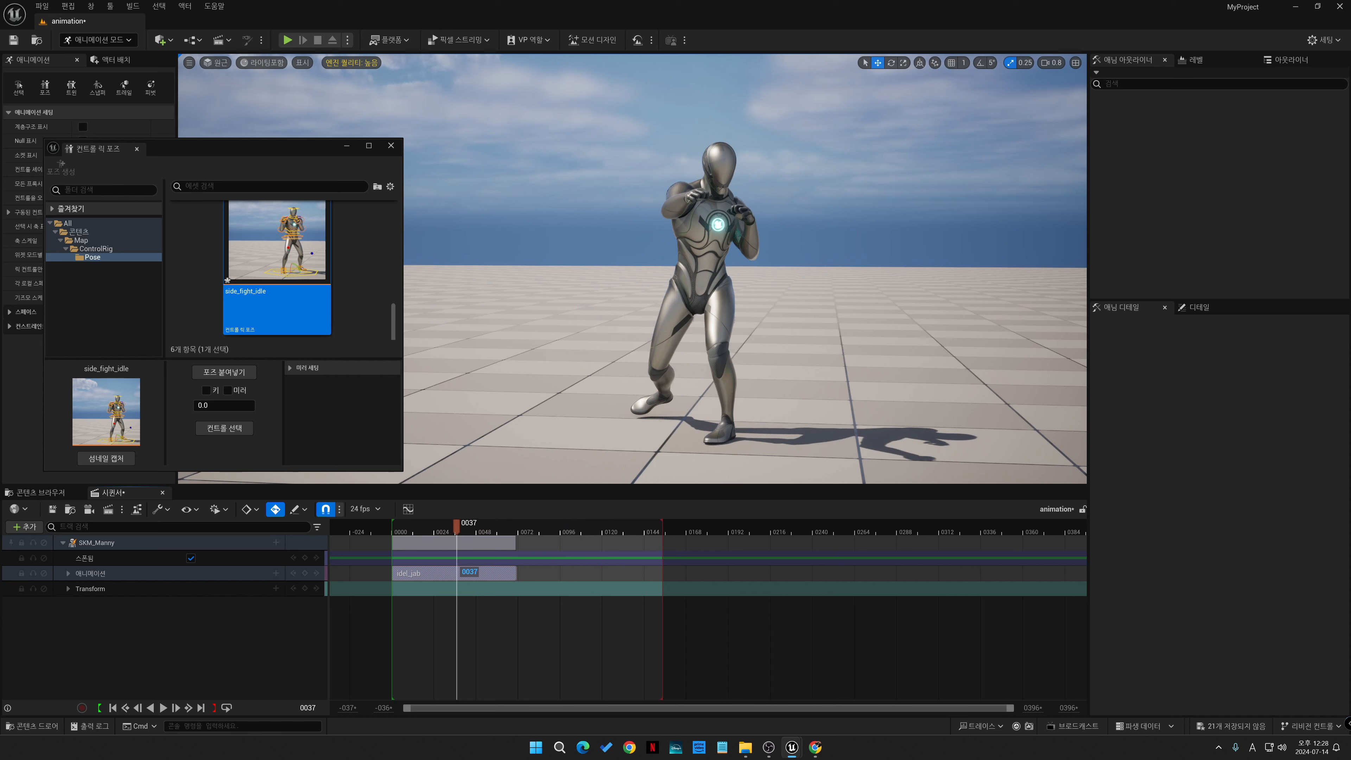
{"action": "left_click_drag", "start_coordinate": [456, 580], "coordinate": [435, 580]}
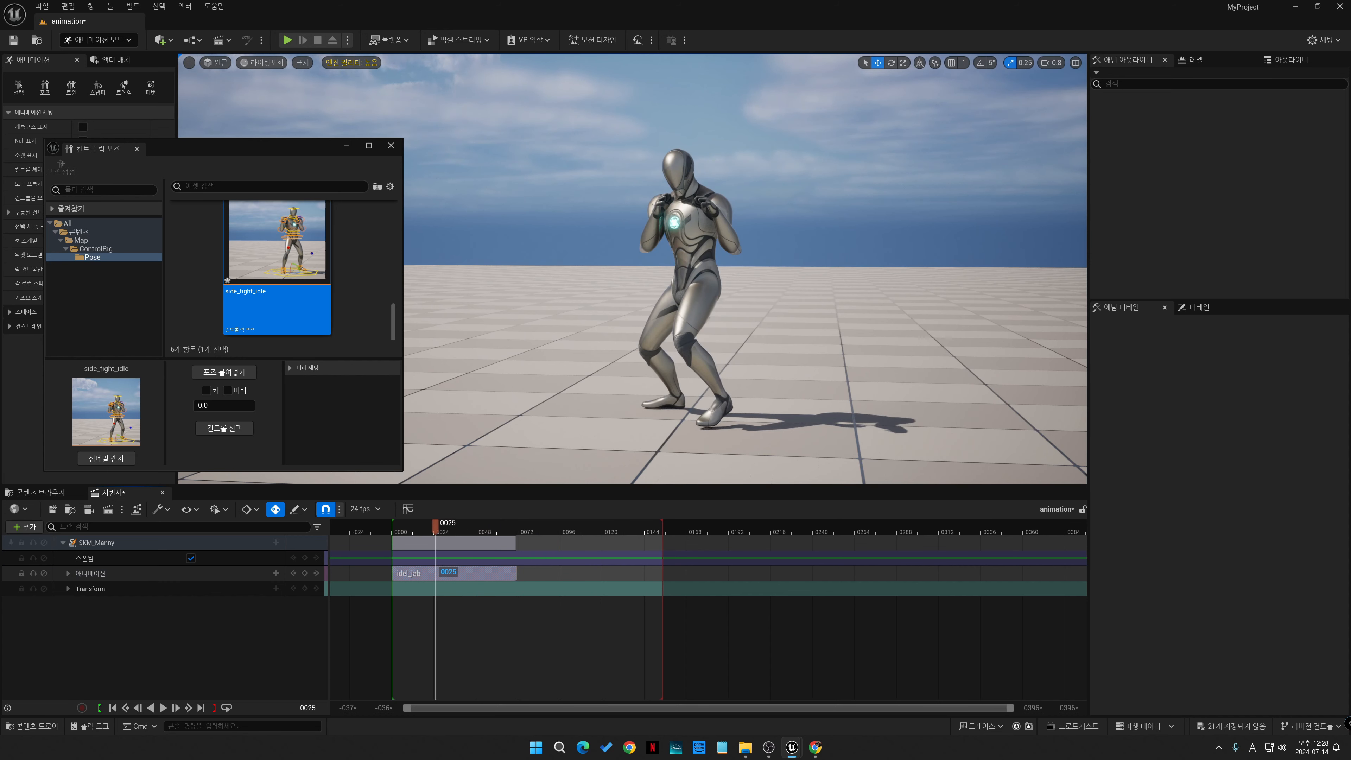
{"action": "left_click", "coordinate": [276, 573]}
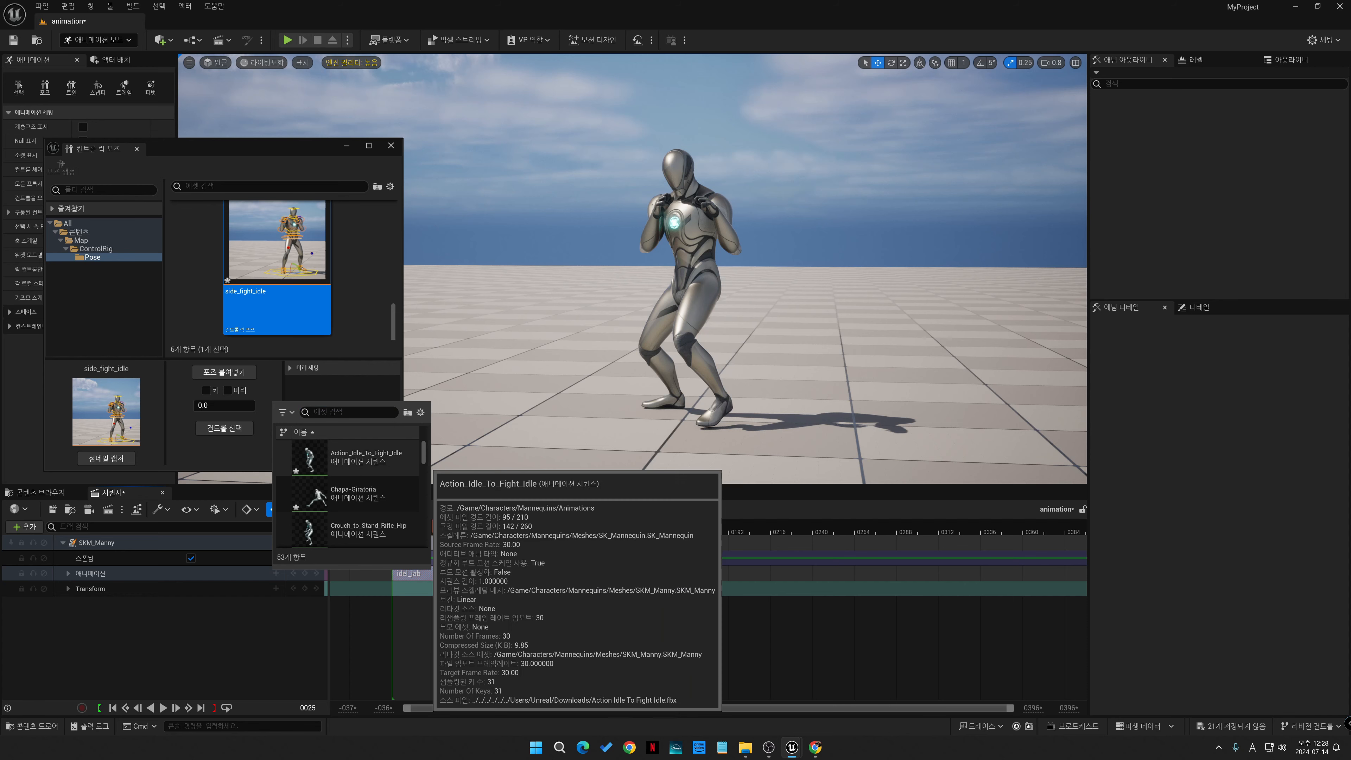
{"action": "left_click", "coordinate": [366, 457]}
{"action": "left_click_drag", "start_coordinate": [456, 604], "coordinate": [537, 576]}
{"action": "left_click", "coordinate": [484, 638]}
{"action": "left_click_drag", "start_coordinate": [484, 639], "coordinate": [527, 638]}
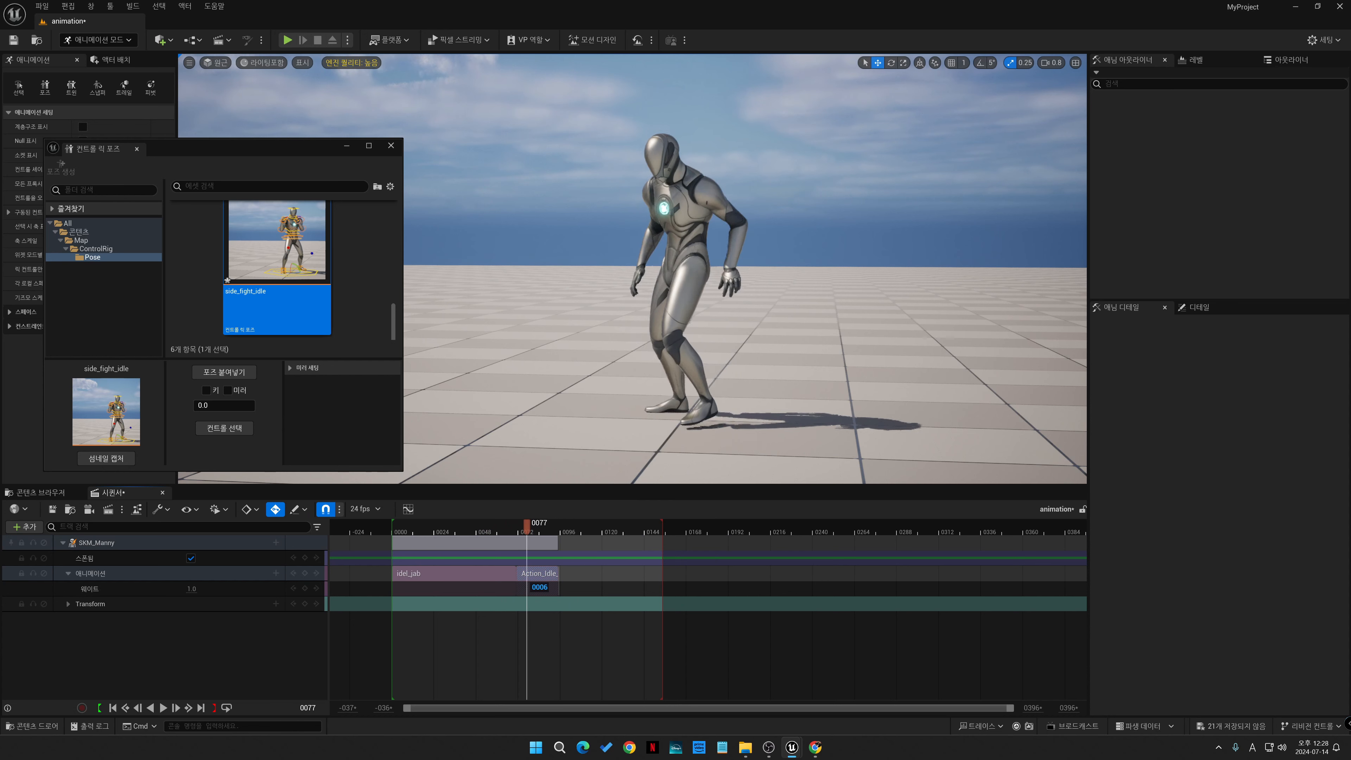
- Enable reversed playback in the properties of the Action_Idle_To_Fight_Idle clip
{"action": "left_click", "coordinate": [538, 581]}
{"action": "right_click", "coordinate": [538, 581]}
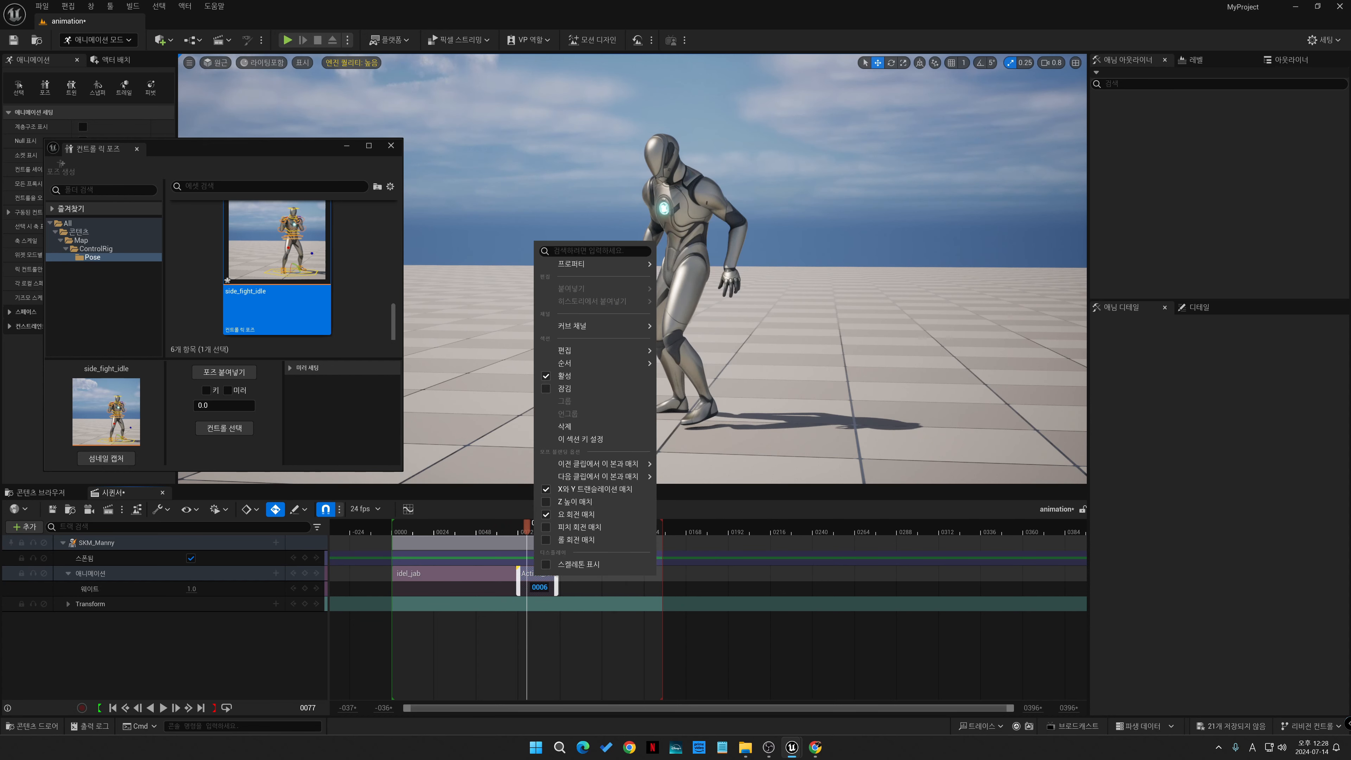
{"action": "mouse_move", "coordinate": [585, 264]}
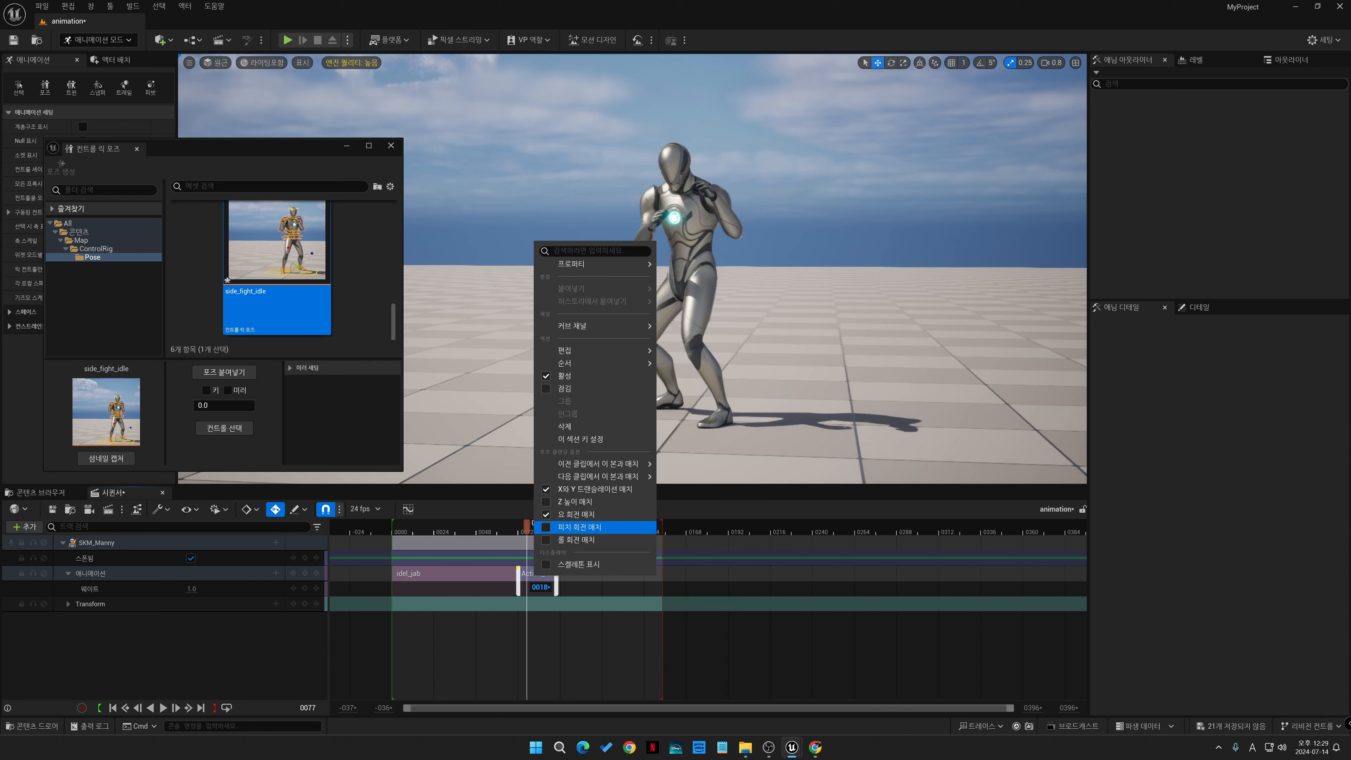
- Set the Action_Idle_To_Fight_Idle clip's When Finished property to Keep State
{"action": "mouse_move", "coordinate": [526, 526]}
{"action": "left_mouse_down"}
{"action": "mouse_move", "coordinate": [495, 525]}
{"action": "mouse_move", "coordinate": [560, 525]}
{"action": "mouse_move", "coordinate": [442, 525]}
{"action": "mouse_move", "coordinate": [550, 526]}
{"action": "left_mouse_up"}
{"action": "right_click", "coordinate": [543, 572]}
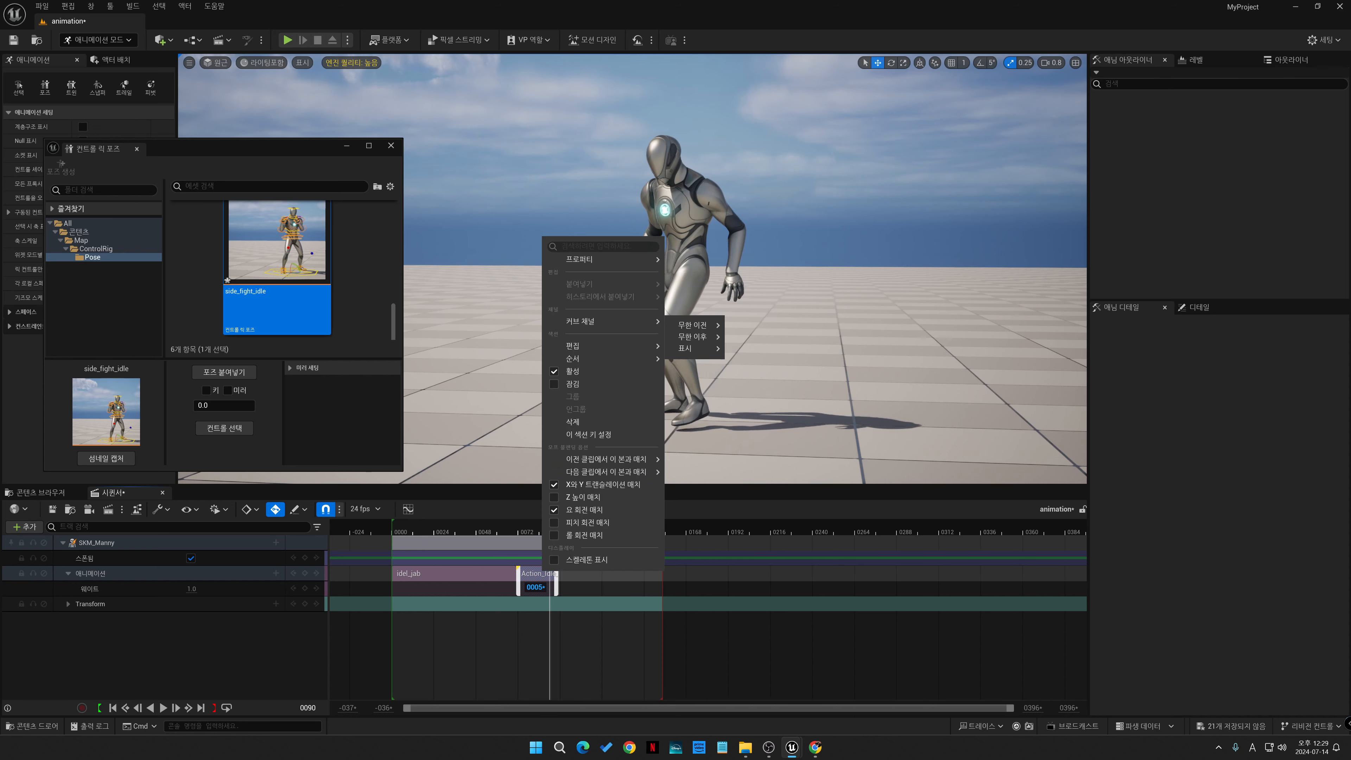
{"action": "mouse_move", "coordinate": [600, 259]}
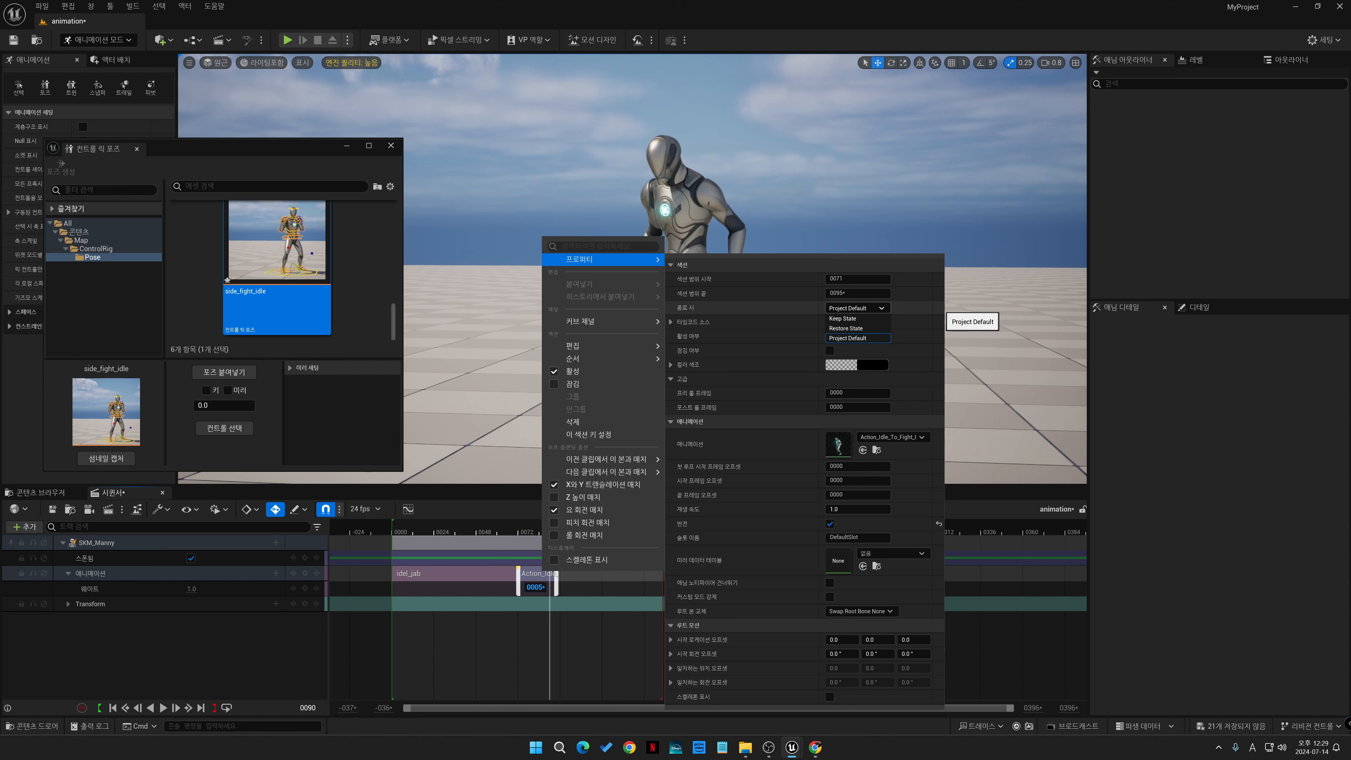
{"action": "left_click", "coordinate": [856, 307]}
{"action": "left_click", "coordinate": [857, 318]}
{"action": "key", "text": "Escape"}
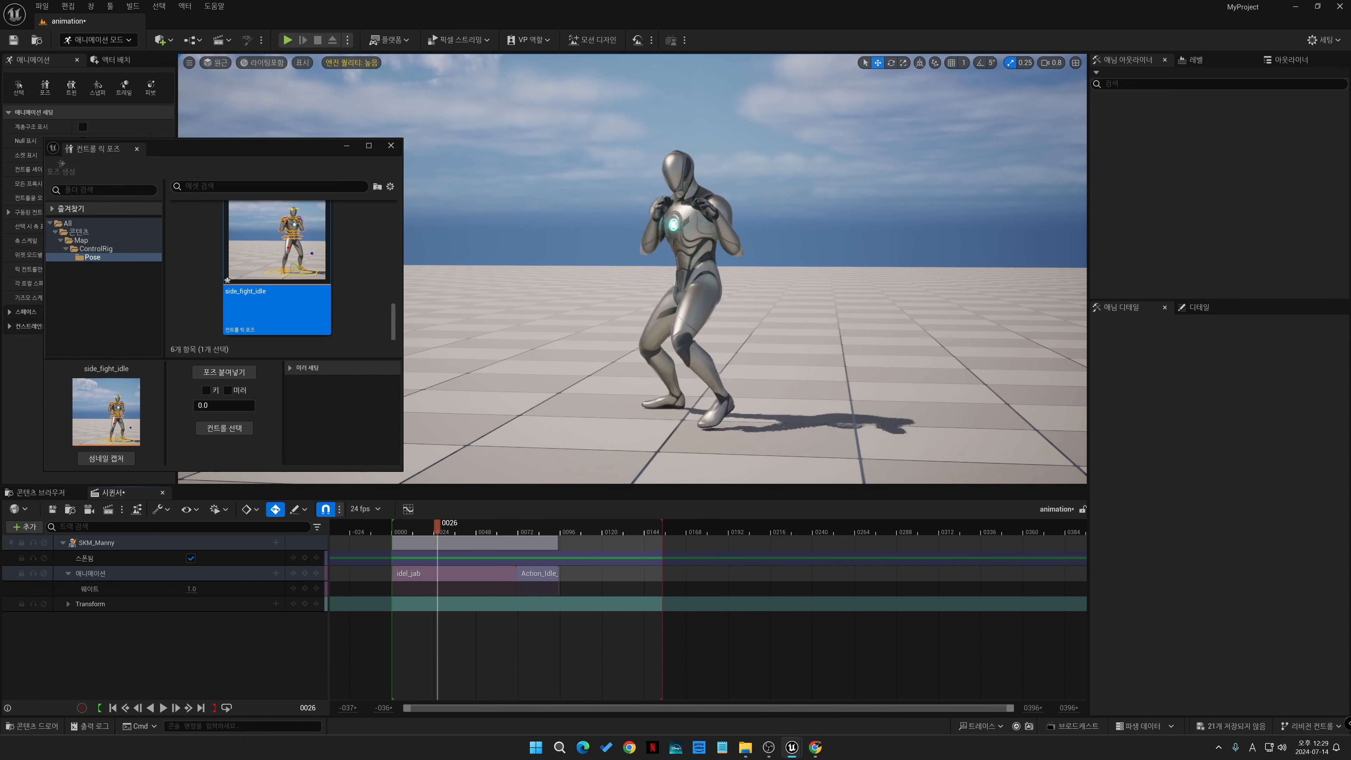
- Play the sequence from frame 0 and continue from frame 96 to check the pose beyond the last clip's end
{"action": "left_click_drag", "start_coordinate": [437, 525], "coordinate": [393, 525]}
{"action": "key", "text": "space"}
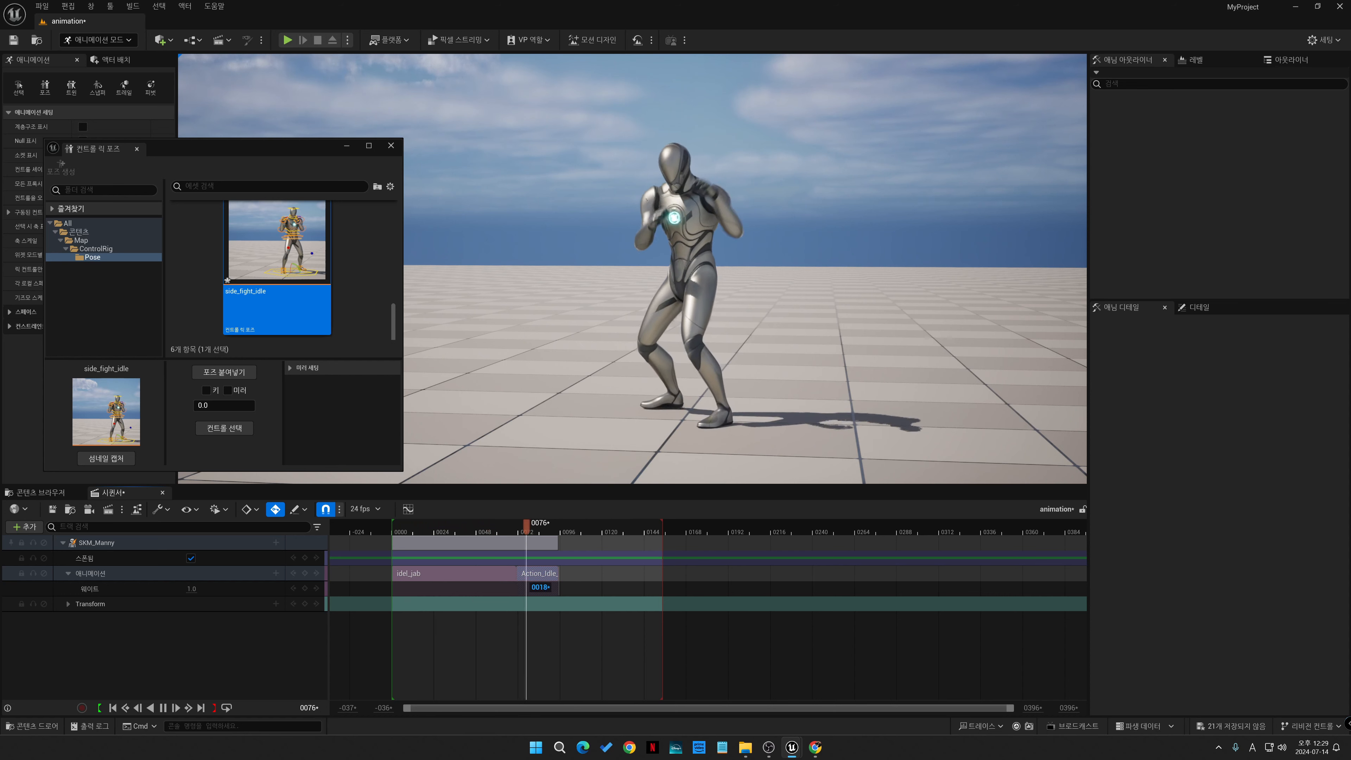
{"action": "left_click", "coordinate": [560, 526]}
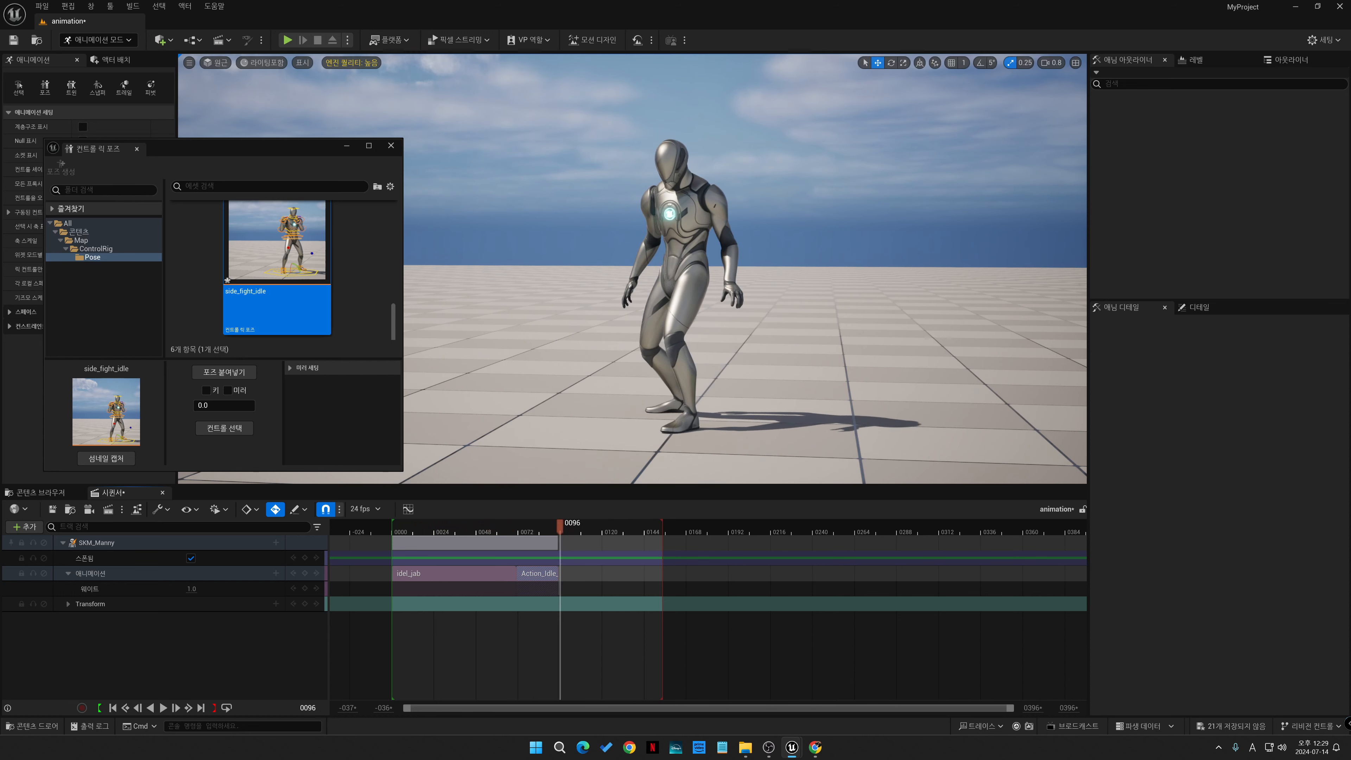
{"action": "key", "text": "space"}
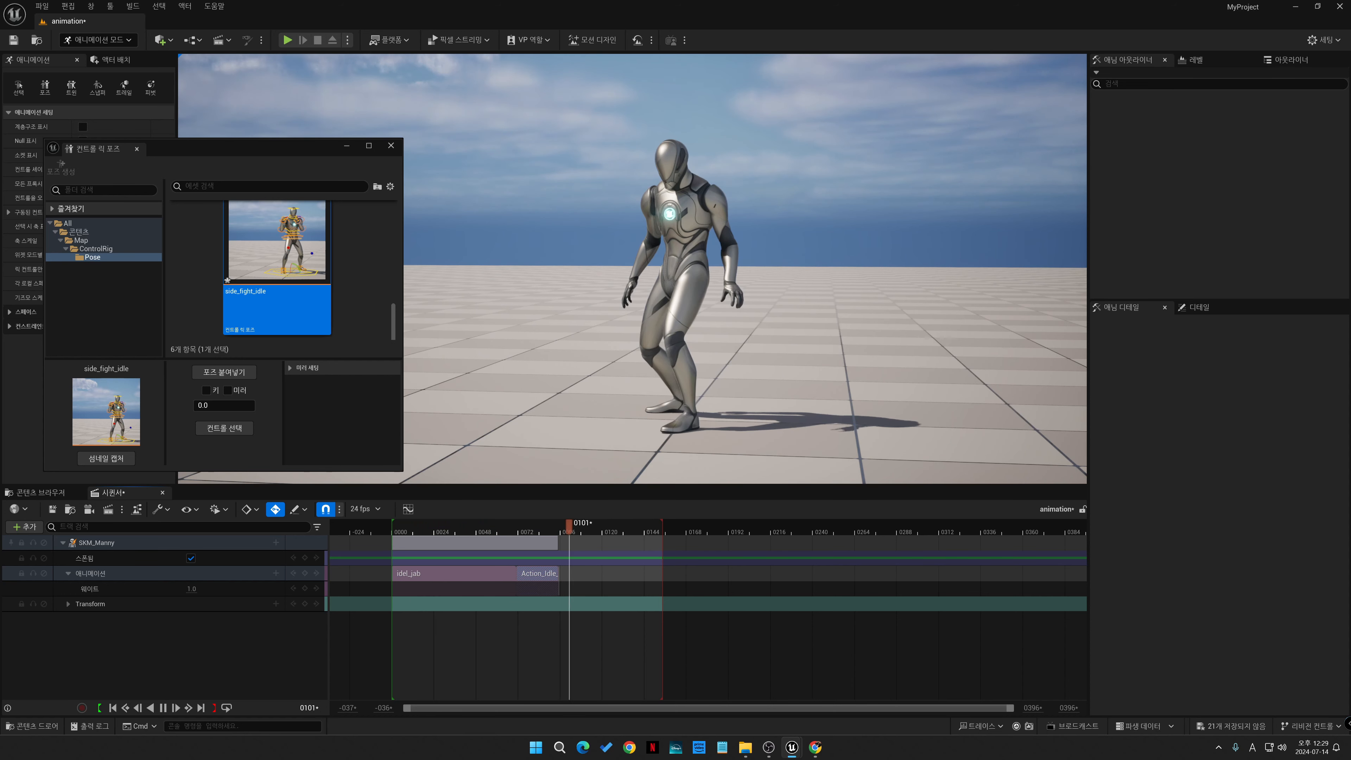
- Replay the final part of the sequence and end the playback range at the end of the reversed Action_Idle_To_Fight_Idle clip
{"action": "left_click", "coordinate": [497, 525]}
{"action": "key", "text": "space"}
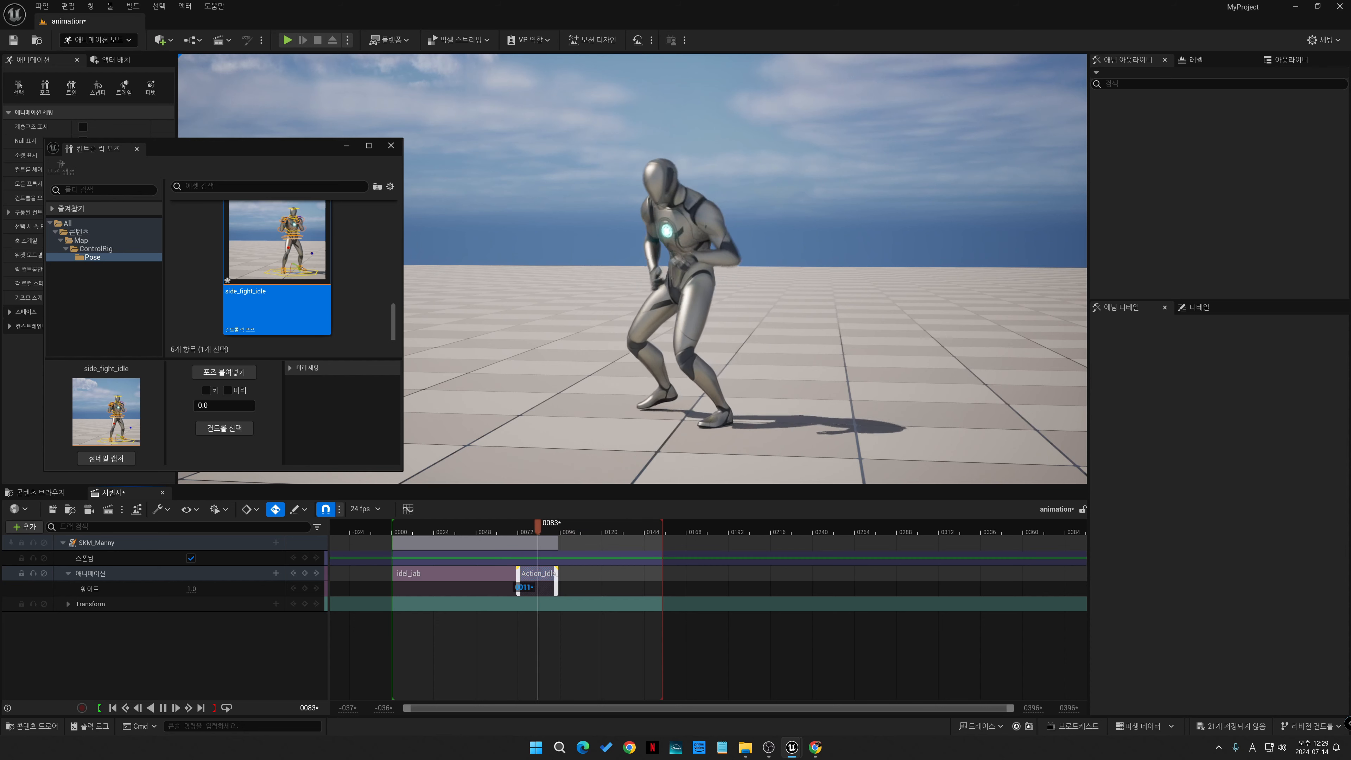
{"action": "left_click_drag", "start_coordinate": [572, 525], "coordinate": [432, 526]}
{"action": "key", "text": "]"}
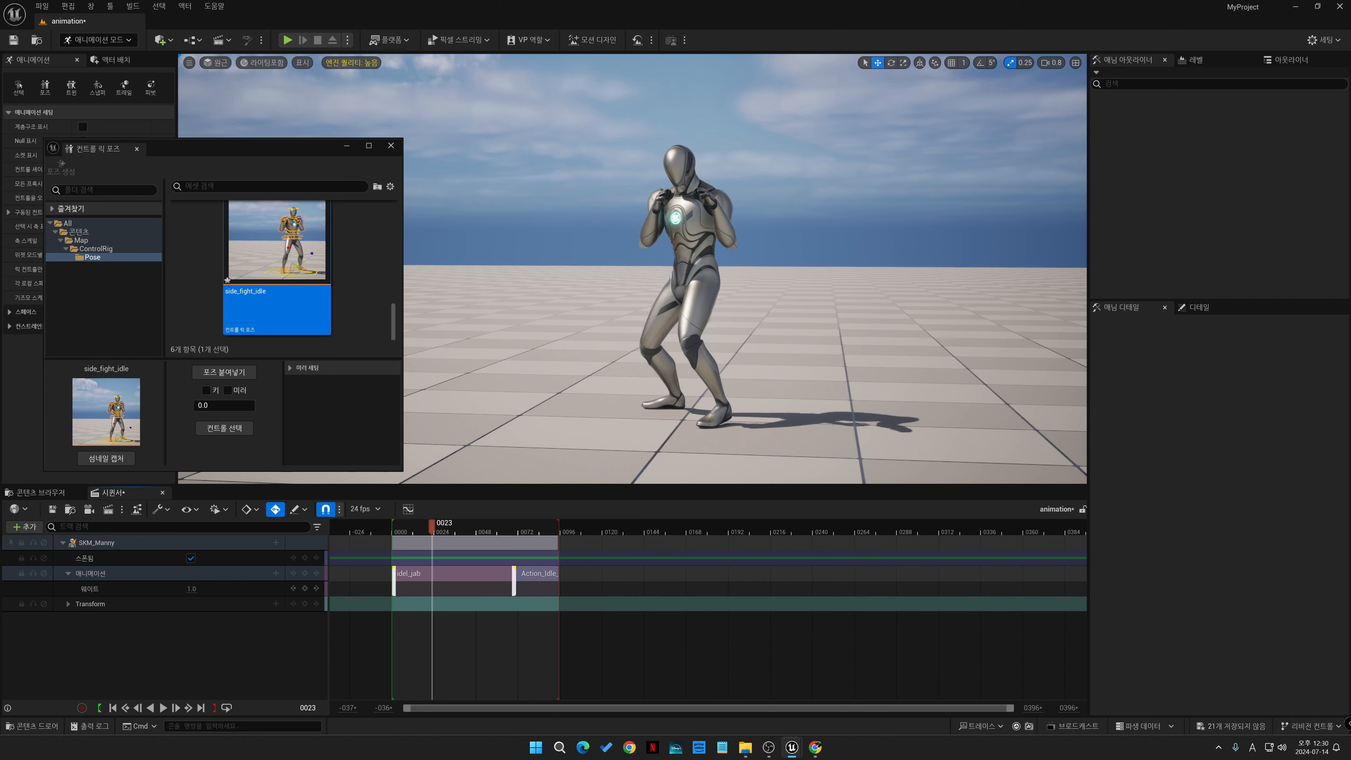
- Bake SKM_Manny's animation to the CR_Mannequin_Body control rig, keeping key reduction enabled with a 0.1 tolerance and control reset enabled
{"action": "right_click", "coordinate": [227, 542]}
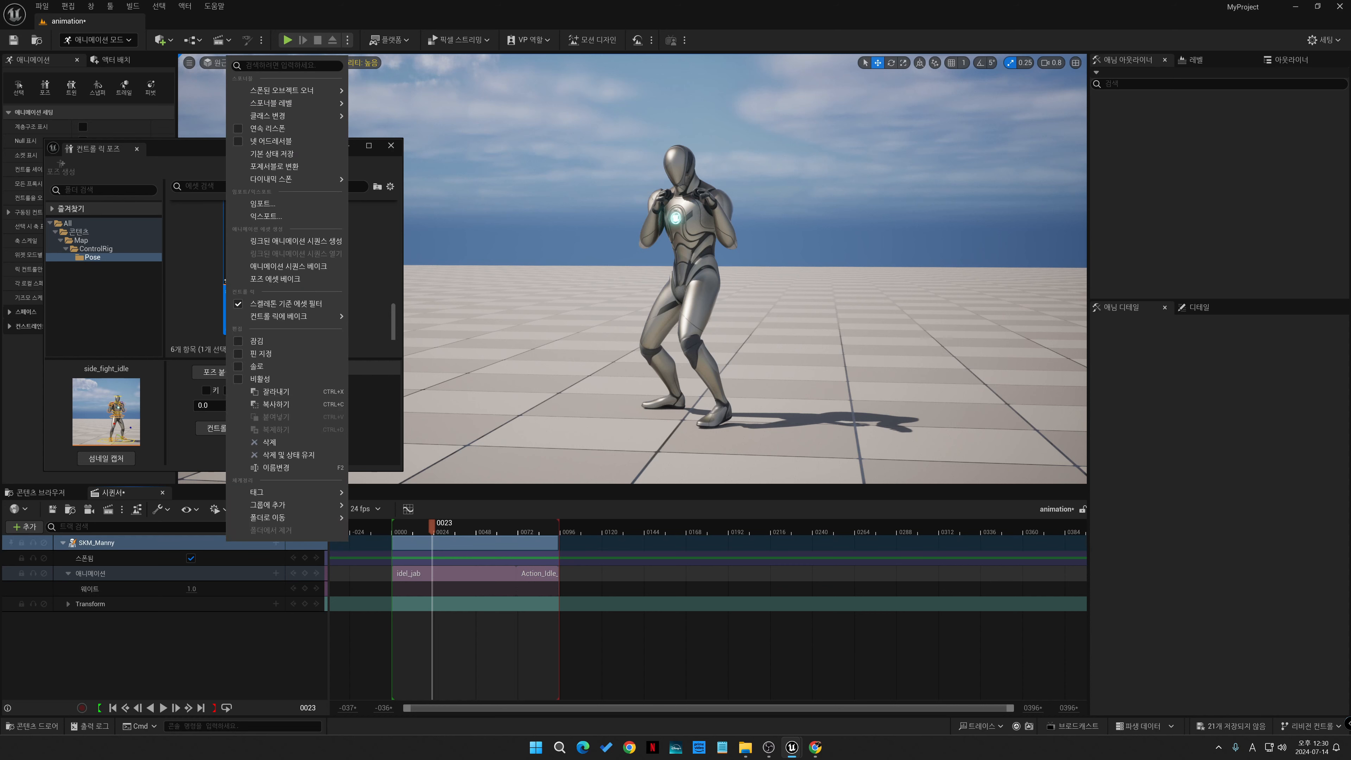
{"action": "mouse_move", "coordinate": [298, 316]}
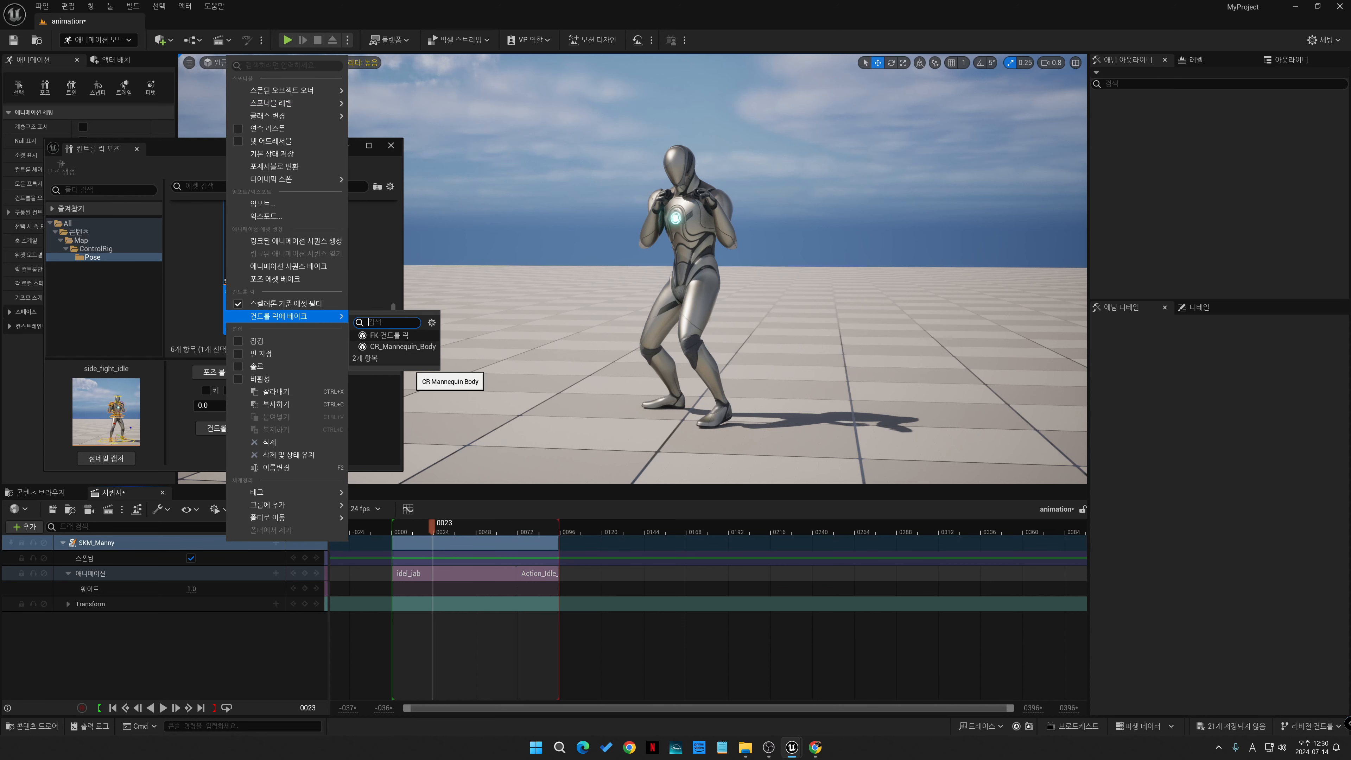
{"action": "left_click", "coordinate": [403, 347]}
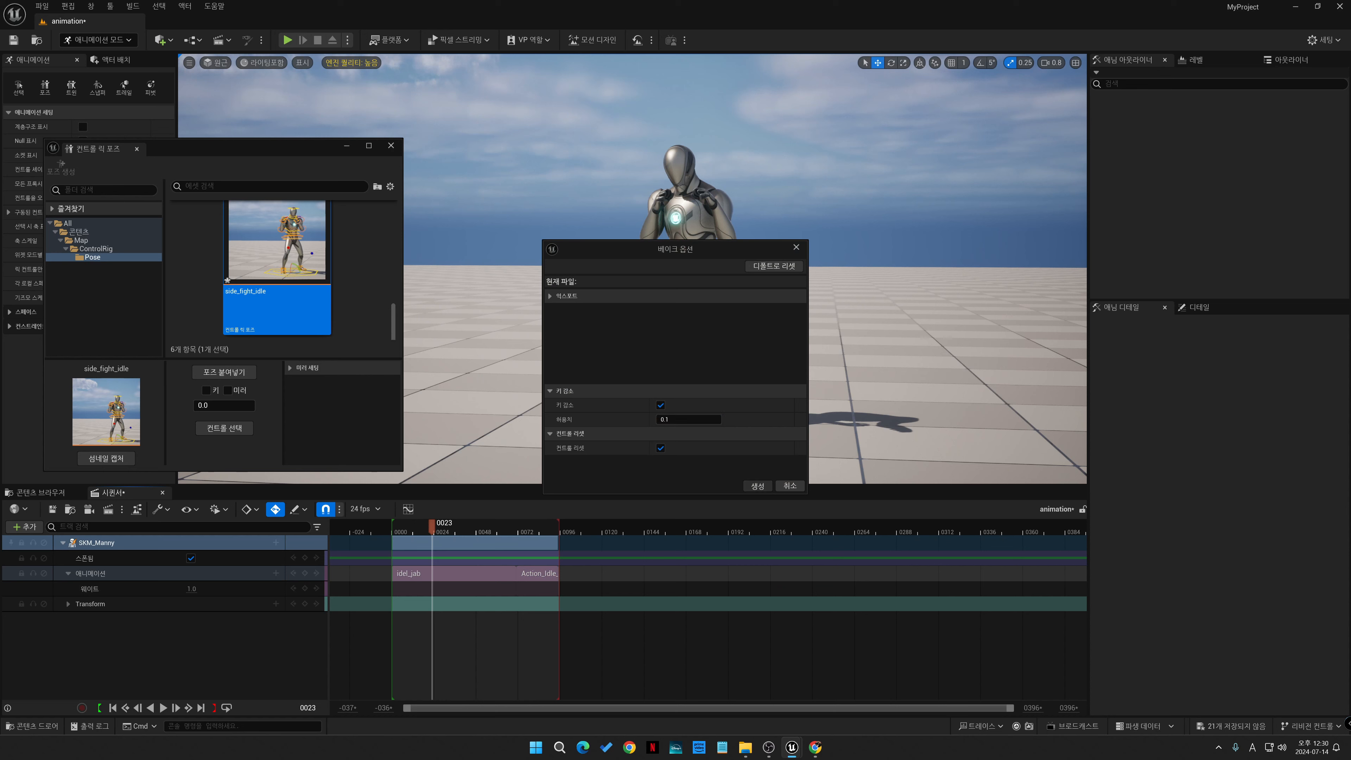
{"action": "left_click", "coordinate": [757, 485]}
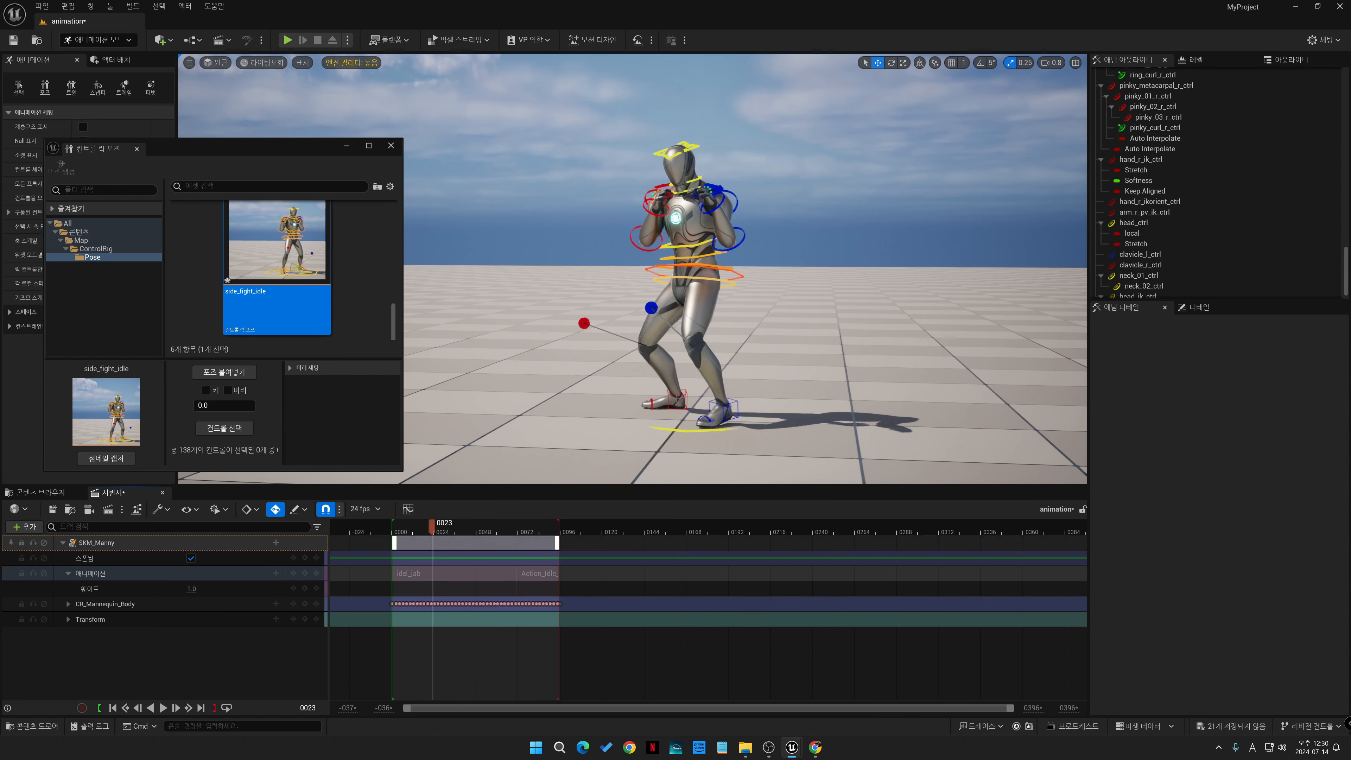
- Delete SKM_Manny's original animation track, keeping the baked CR_Mannequin_Body track
{"action": "left_click", "coordinate": [122, 604]}
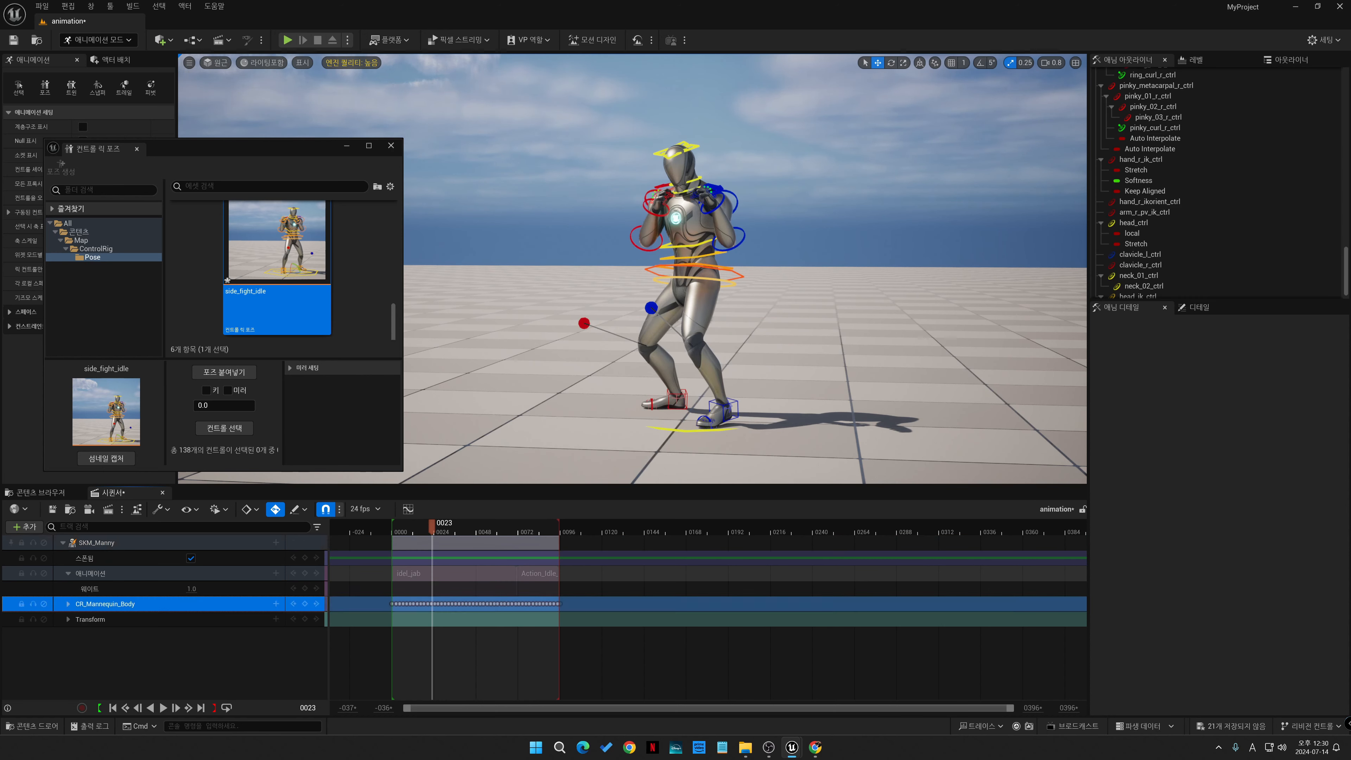
{"action": "left_click", "coordinate": [123, 574]}
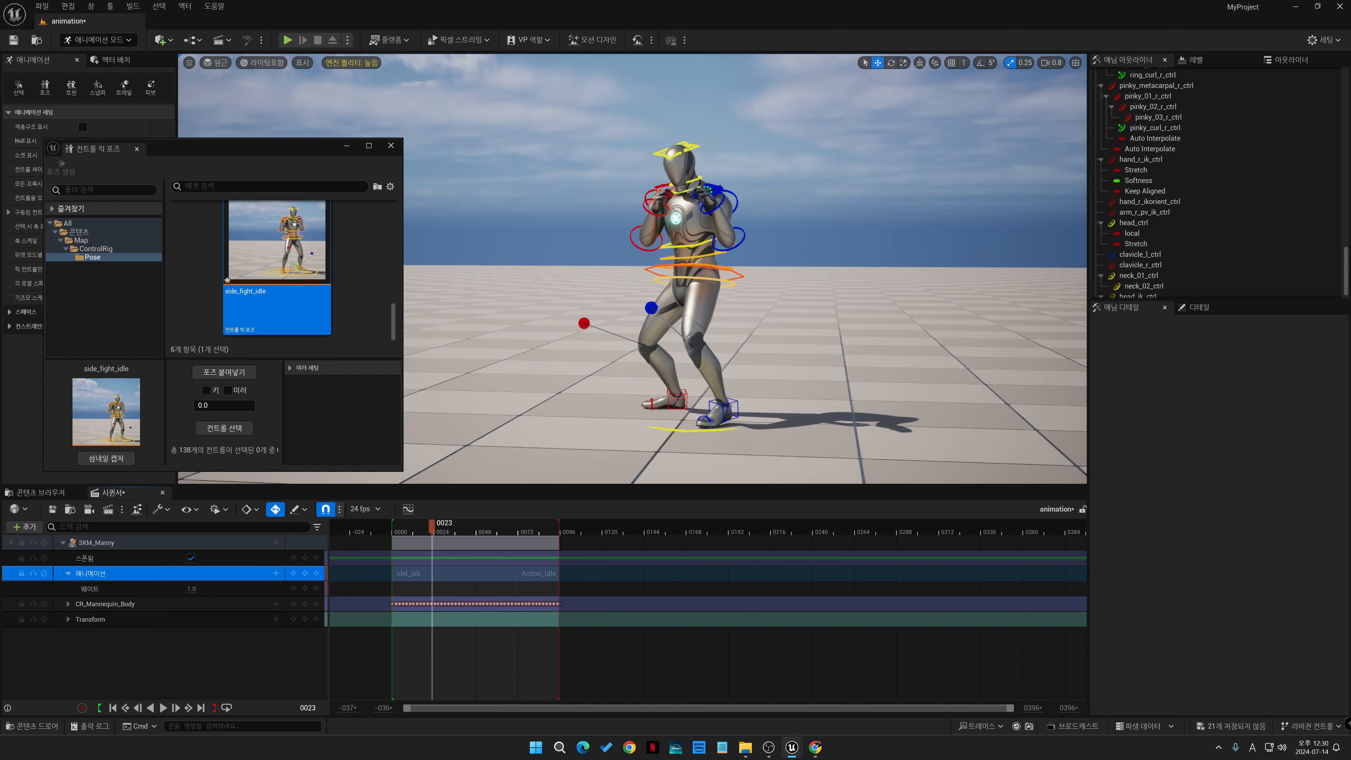
{"action": "key", "text": "Delete"}
- Play the baked sequence and scrub through frames 73 to 85 to examine the foot motion in the return to idle
{"action": "key", "text": "space"}
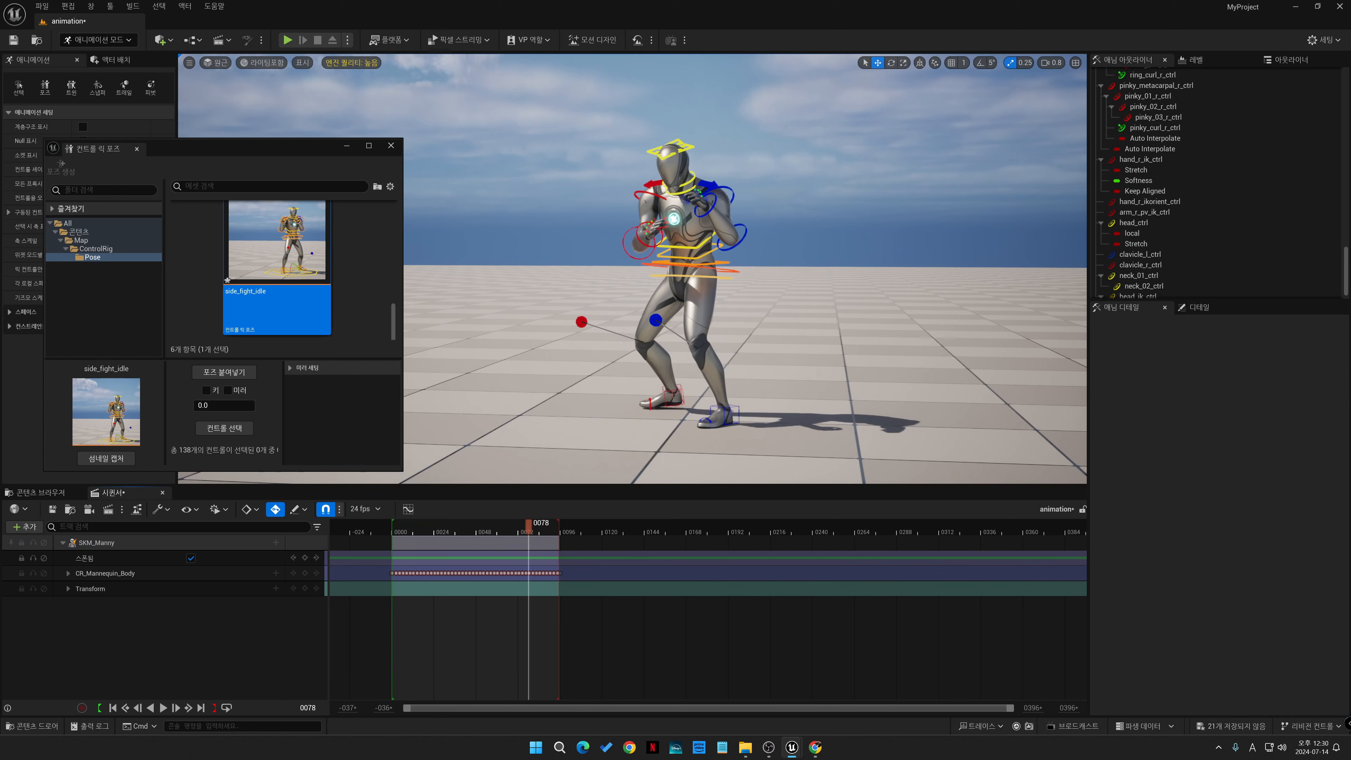
{"action": "key", "text": "space"}
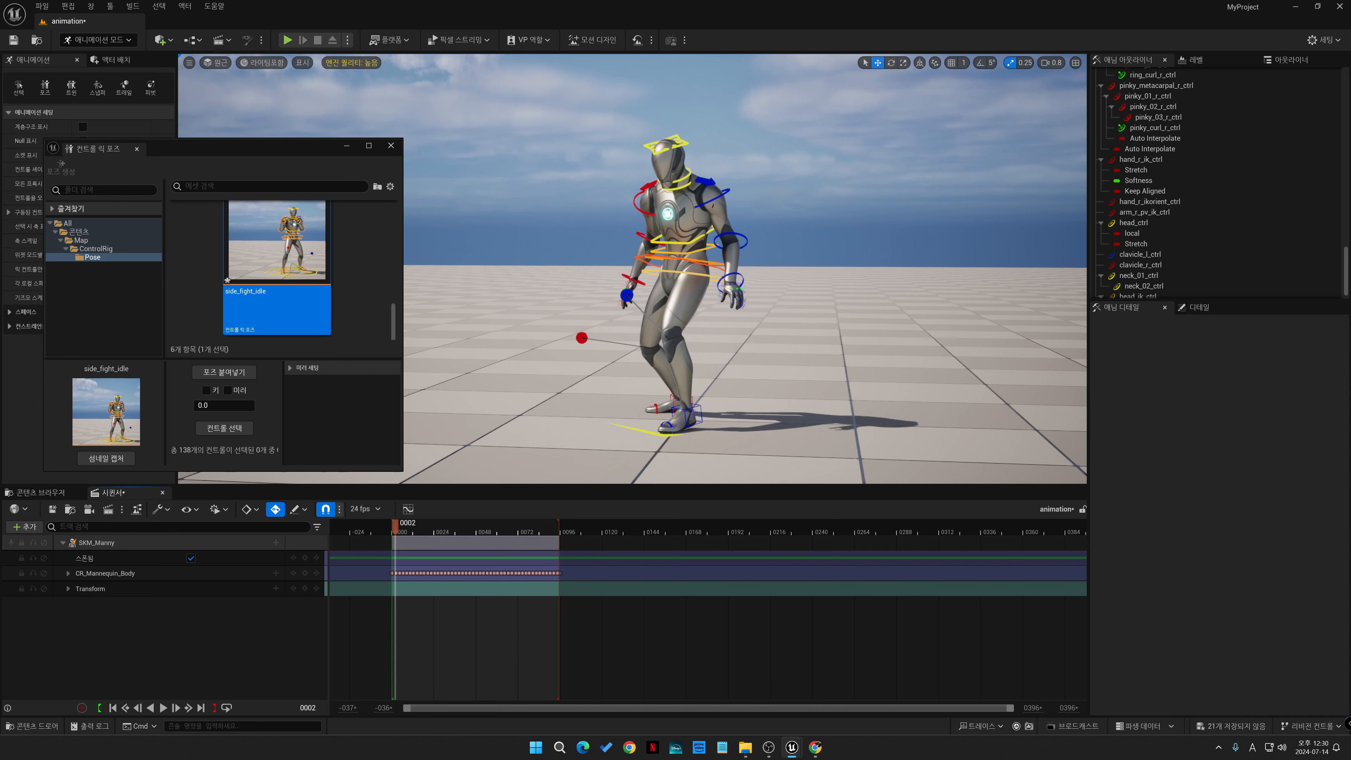
{"action": "mouse_move", "coordinate": [486, 528]}
{"action": "left_mouse_down"}
{"action": "mouse_move", "coordinate": [451, 528]}
{"action": "mouse_move", "coordinate": [513, 529]}
{"action": "left_mouse_up"}
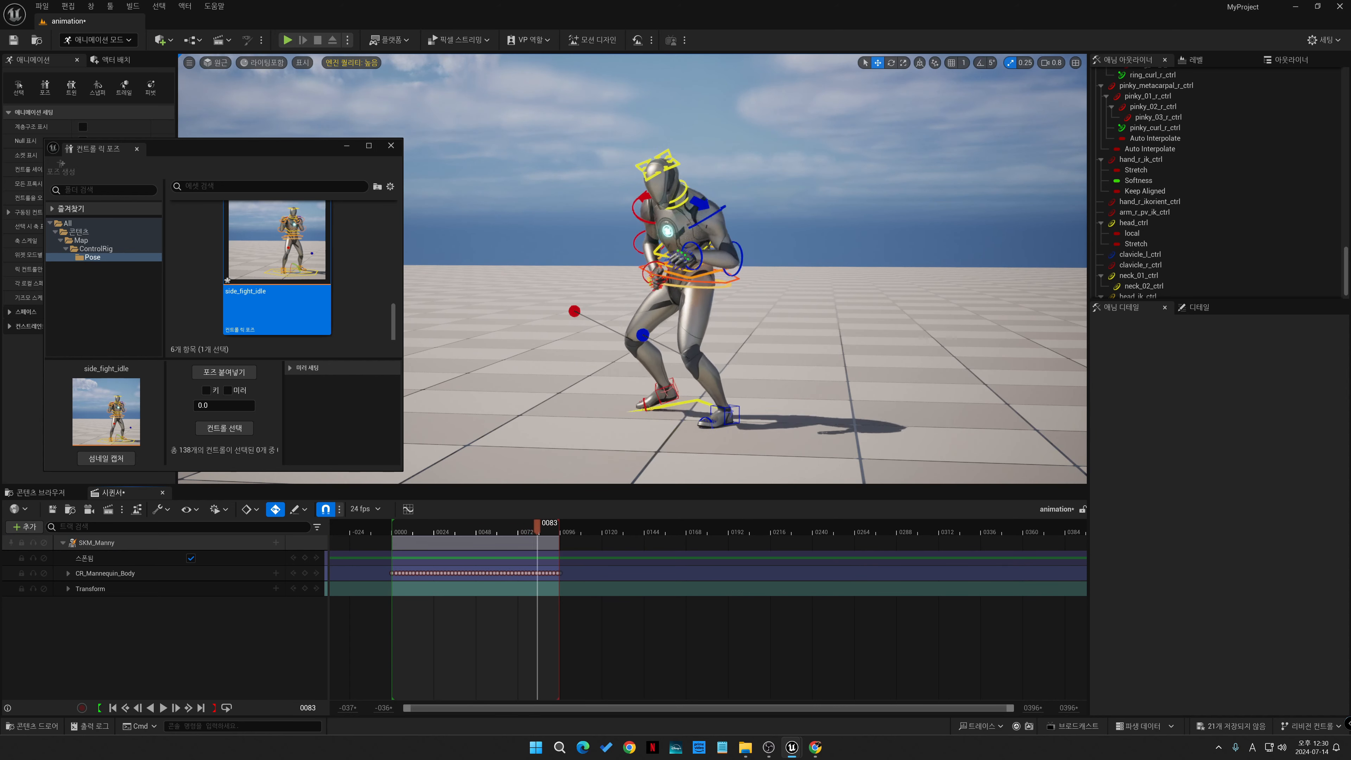
{"action": "left_click_drag", "start_coordinate": [548, 528], "coordinate": [516, 528]}
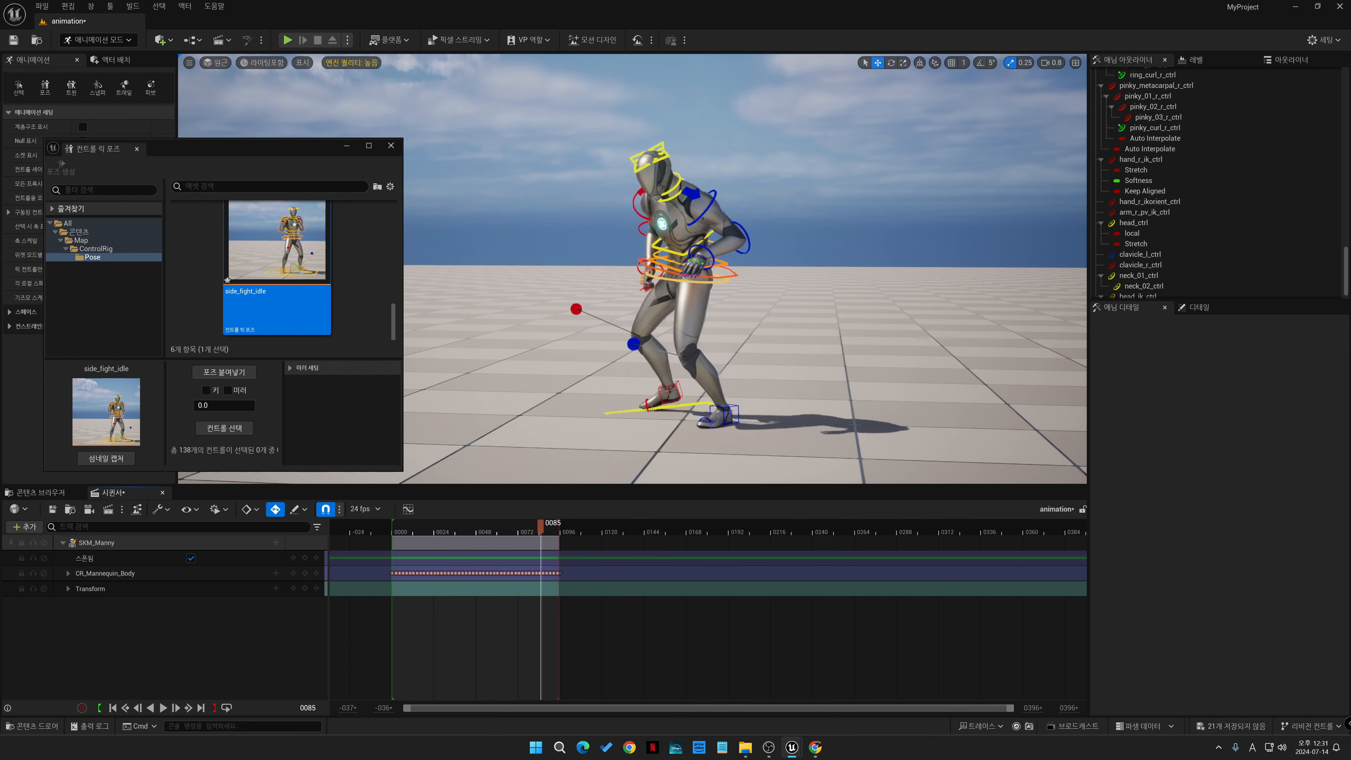
{"action": "left_click_drag", "start_coordinate": [514, 524], "coordinate": [453, 524]}
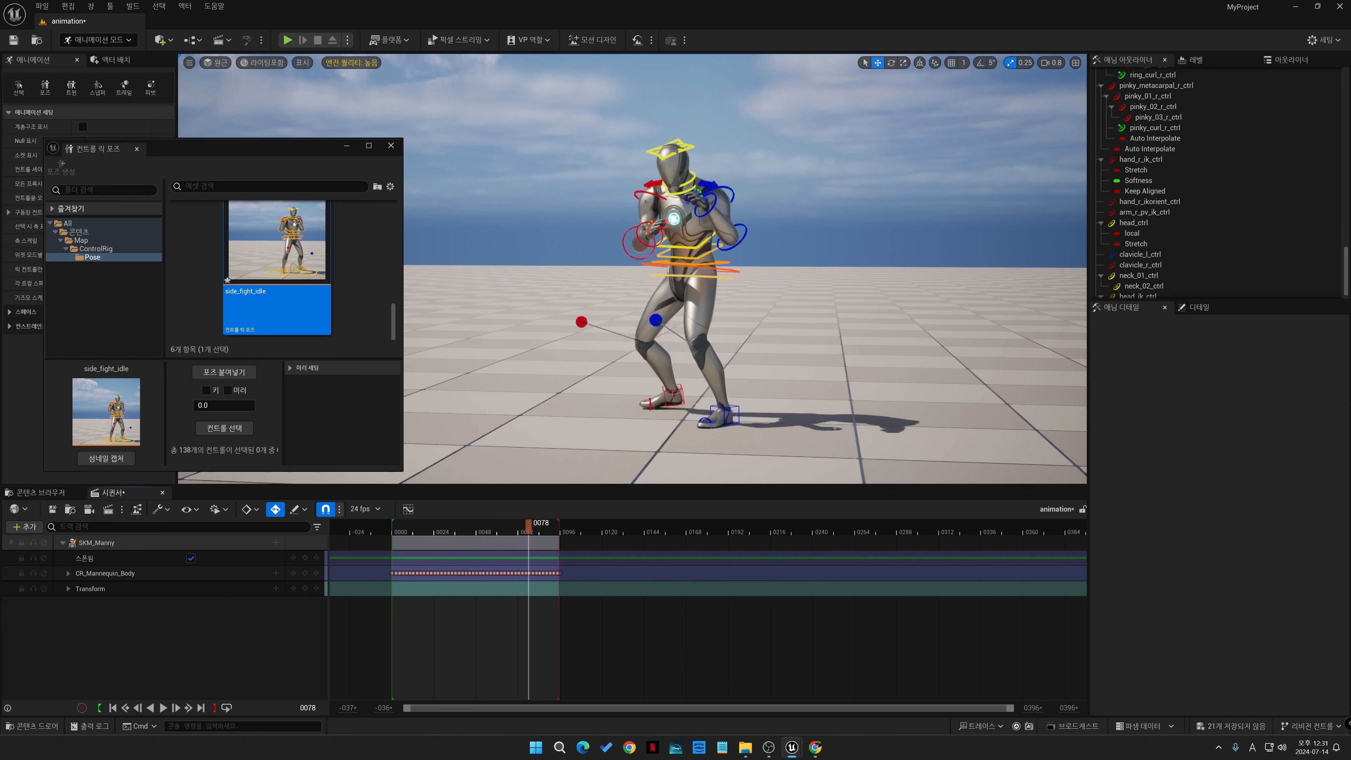
{"action": "mouse_move", "coordinate": [537, 526]}
{"action": "left_mouse_down"}
{"action": "mouse_move", "coordinate": [516, 526]}
{"action": "mouse_move", "coordinate": [551, 526]}
{"action": "mouse_move", "coordinate": [519, 527]}
{"action": "left_mouse_up"}
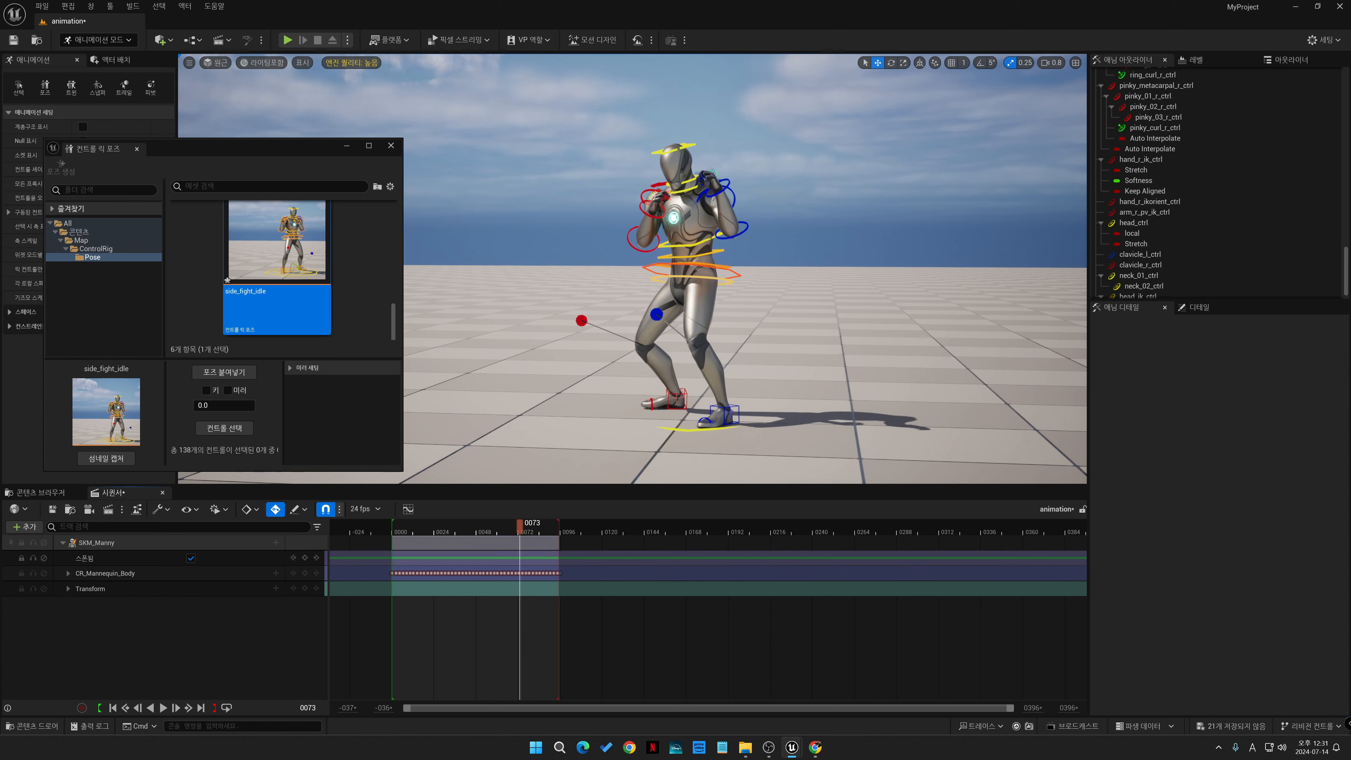
- Add an Additive section to the CR_Mannequin_Body track at frame 73
{"action": "left_click", "coordinate": [117, 573]}
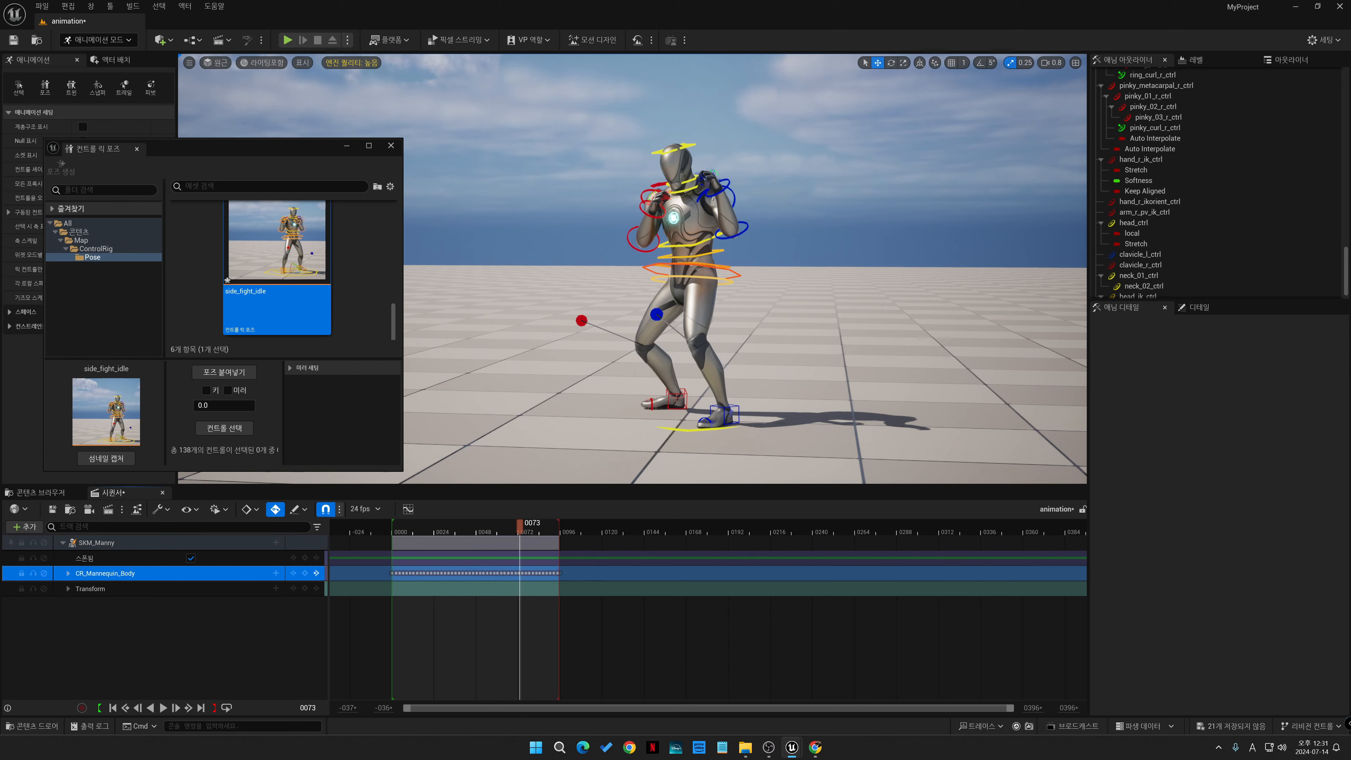
{"action": "left_click", "coordinate": [68, 573]}
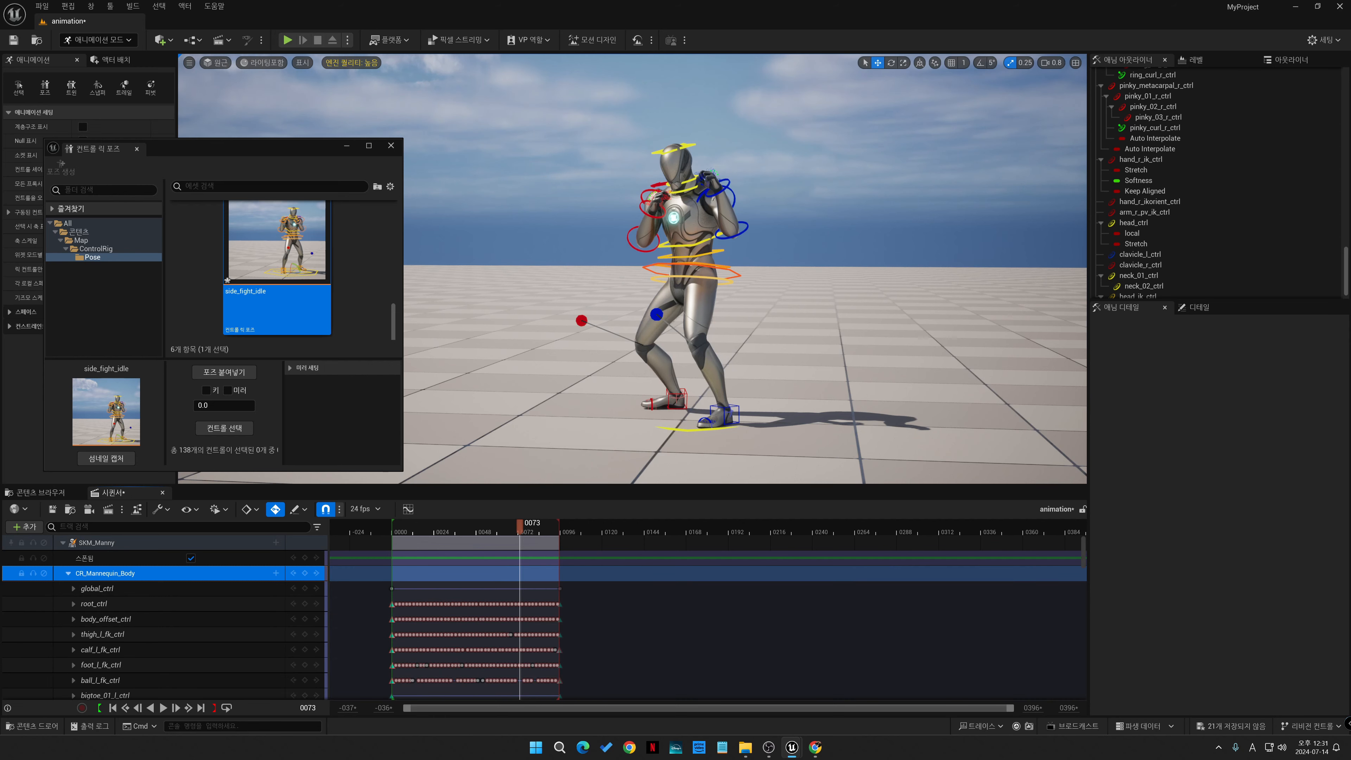
{"action": "left_click", "coordinate": [69, 573]}
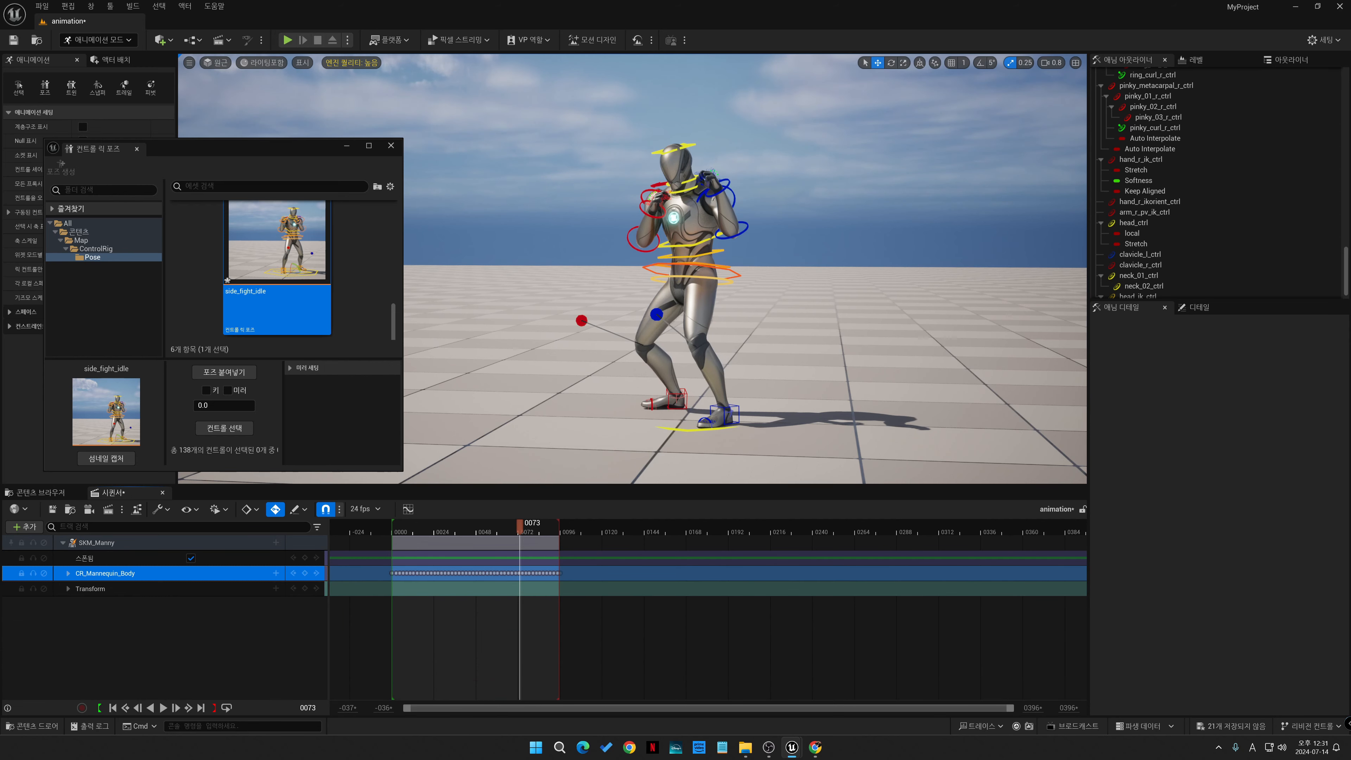
{"action": "left_click", "coordinate": [276, 573]}
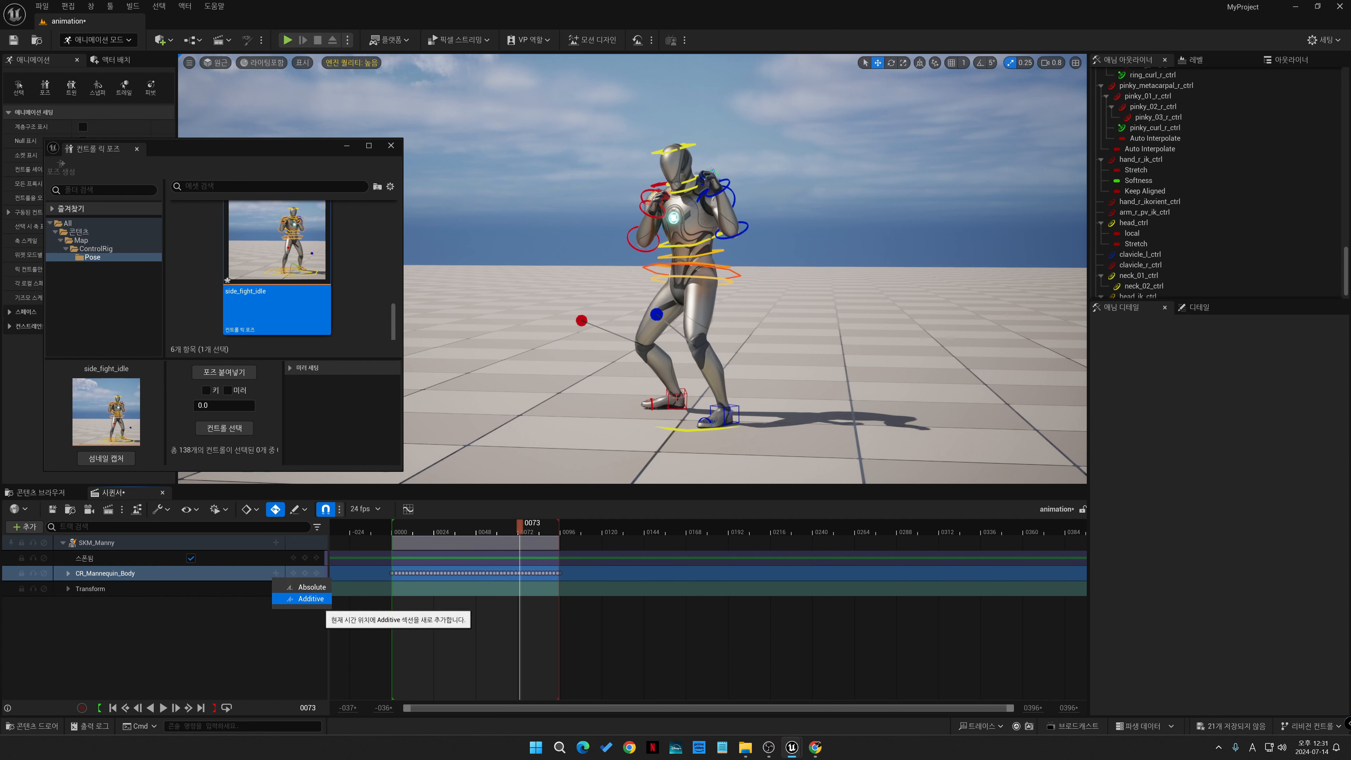
{"action": "left_click", "coordinate": [311, 599]}
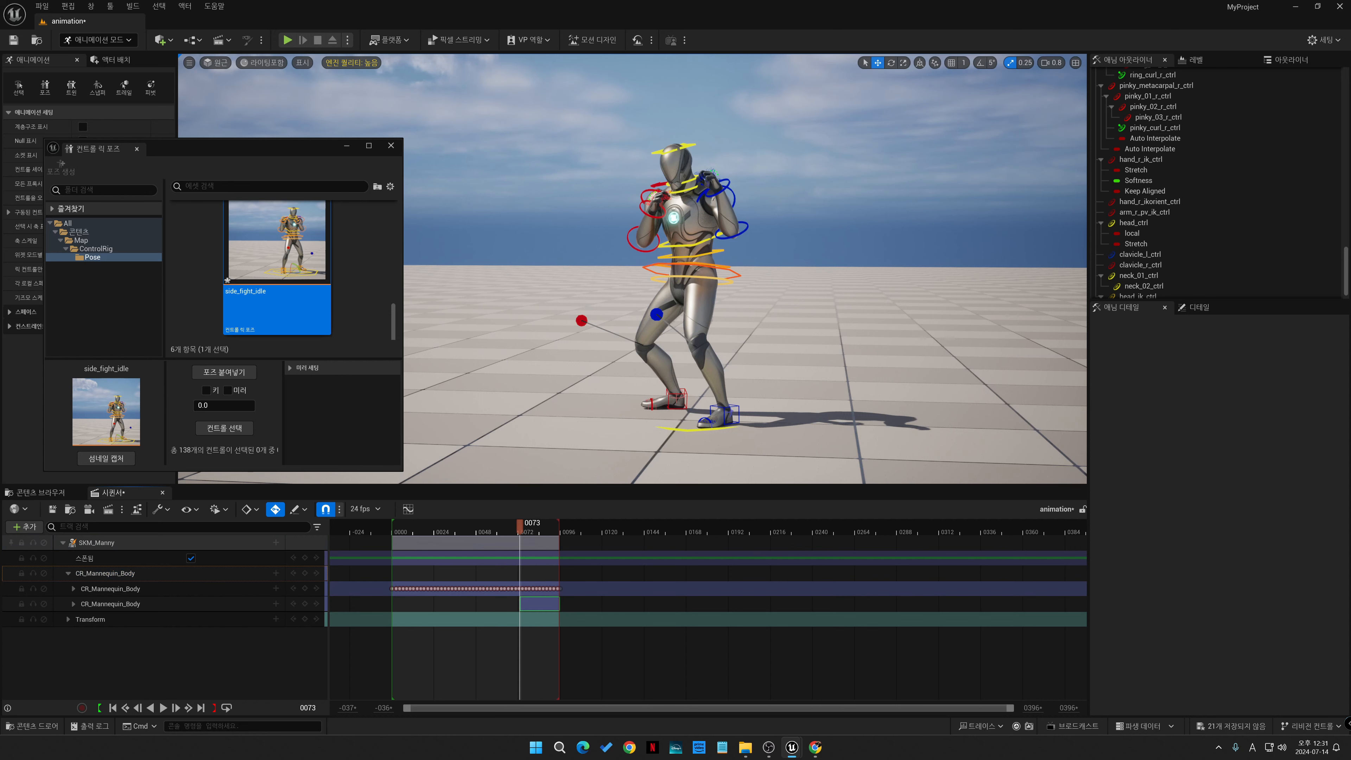
- At frame 81, rotate foot_r_ik_ctrl to about 22.8, 1.5, -7.5 on the additive section and key it
{"action": "left_click", "coordinate": [154, 604]}
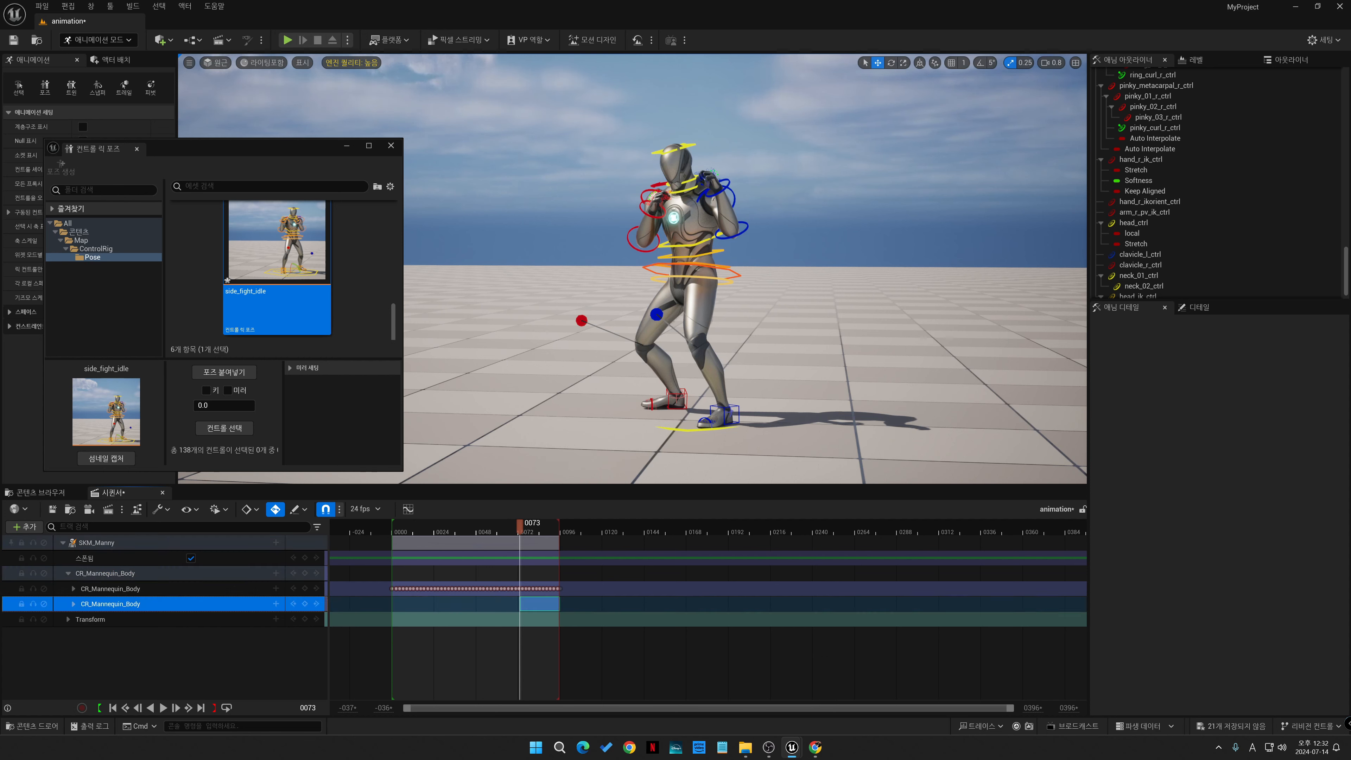
{"action": "mouse_move", "coordinate": [519, 526]}
{"action": "left_mouse_down"}
{"action": "mouse_move", "coordinate": [466, 527]}
{"action": "mouse_move", "coordinate": [534, 527]}
{"action": "left_mouse_up"}
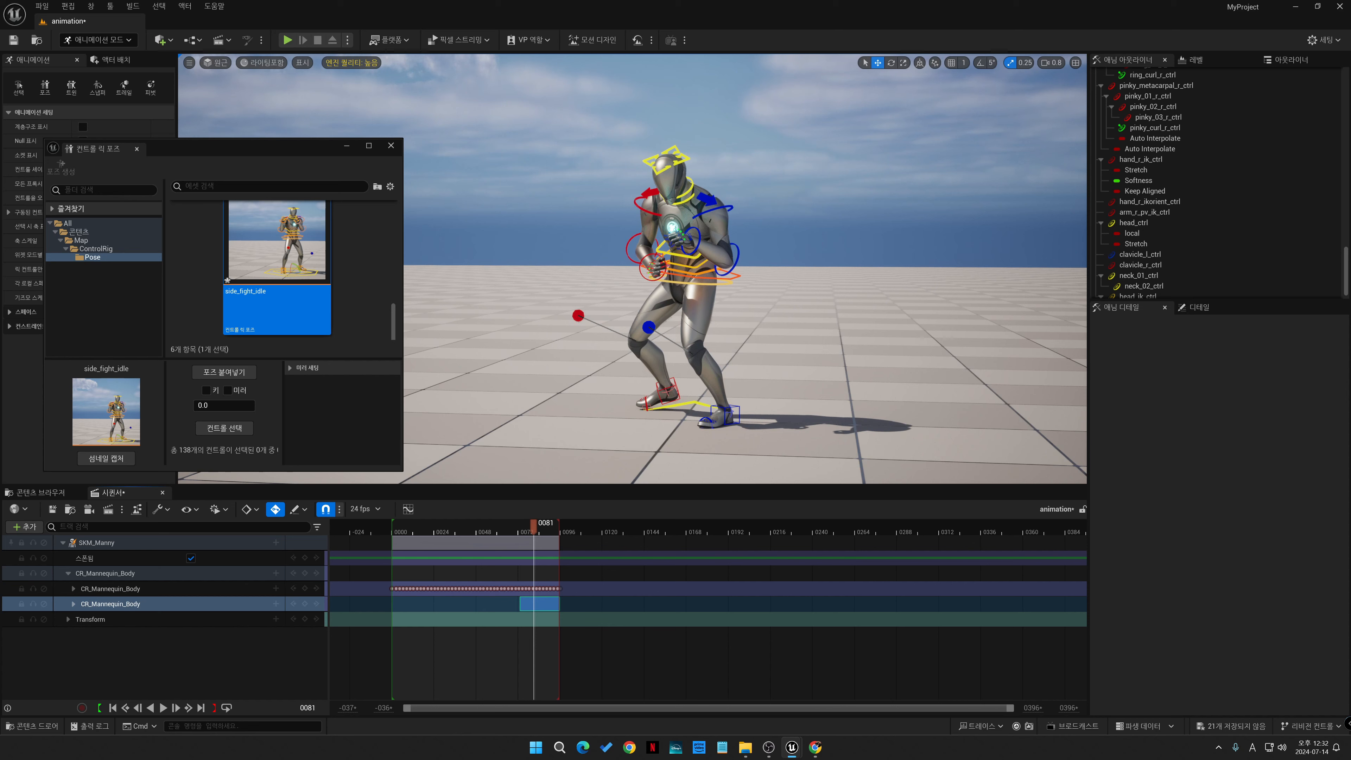
{"action": "left_click", "coordinate": [669, 392]}
{"action": "key", "text": "e"}
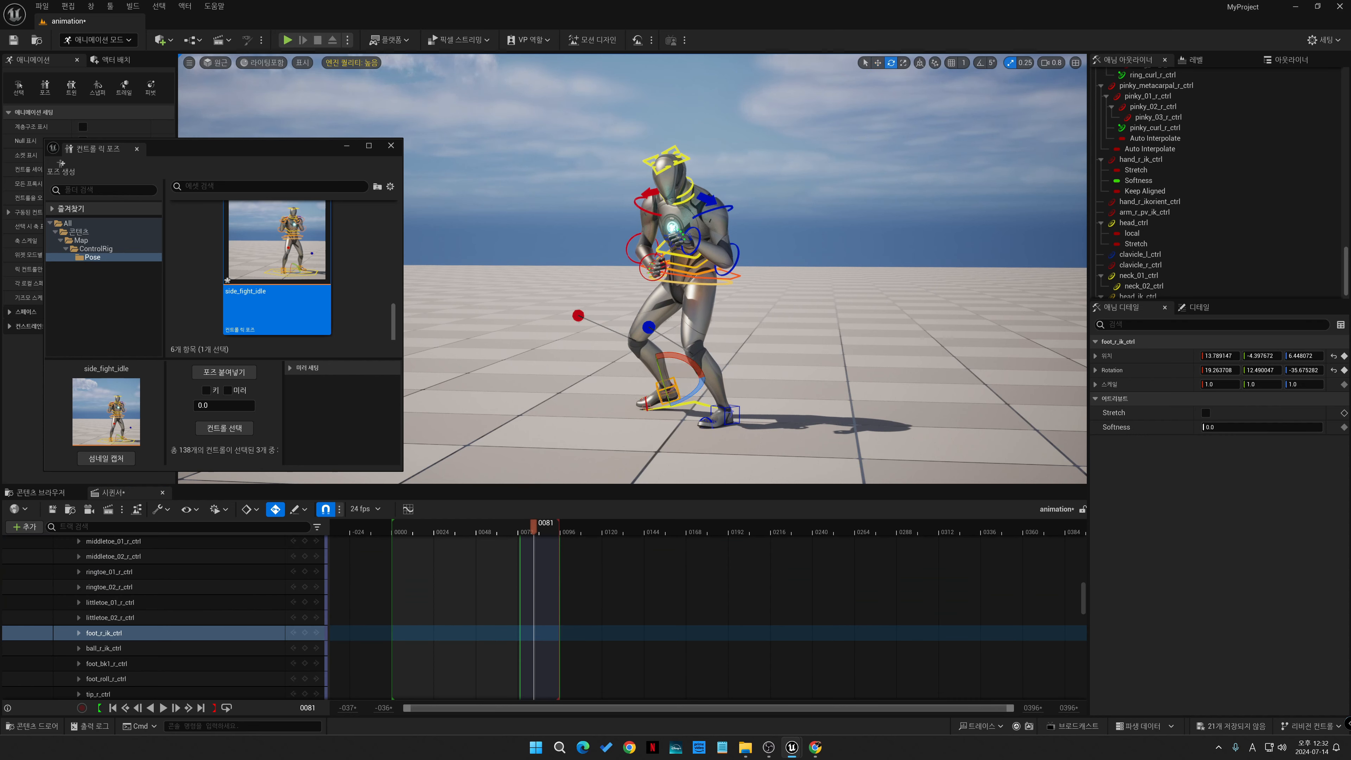
{"action": "left_click_drag", "start_coordinate": [693, 393], "coordinate": [729, 379]}
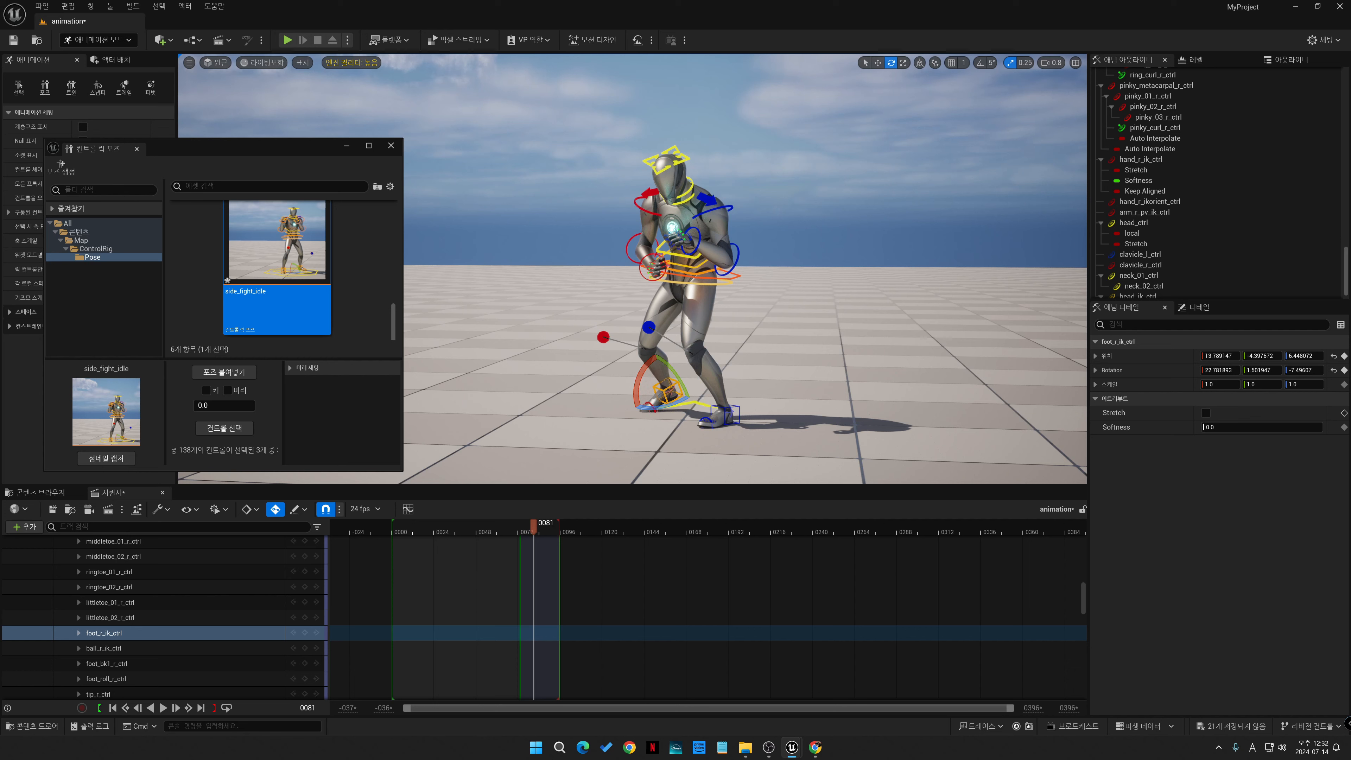
{"action": "left_click", "coordinate": [304, 633]}
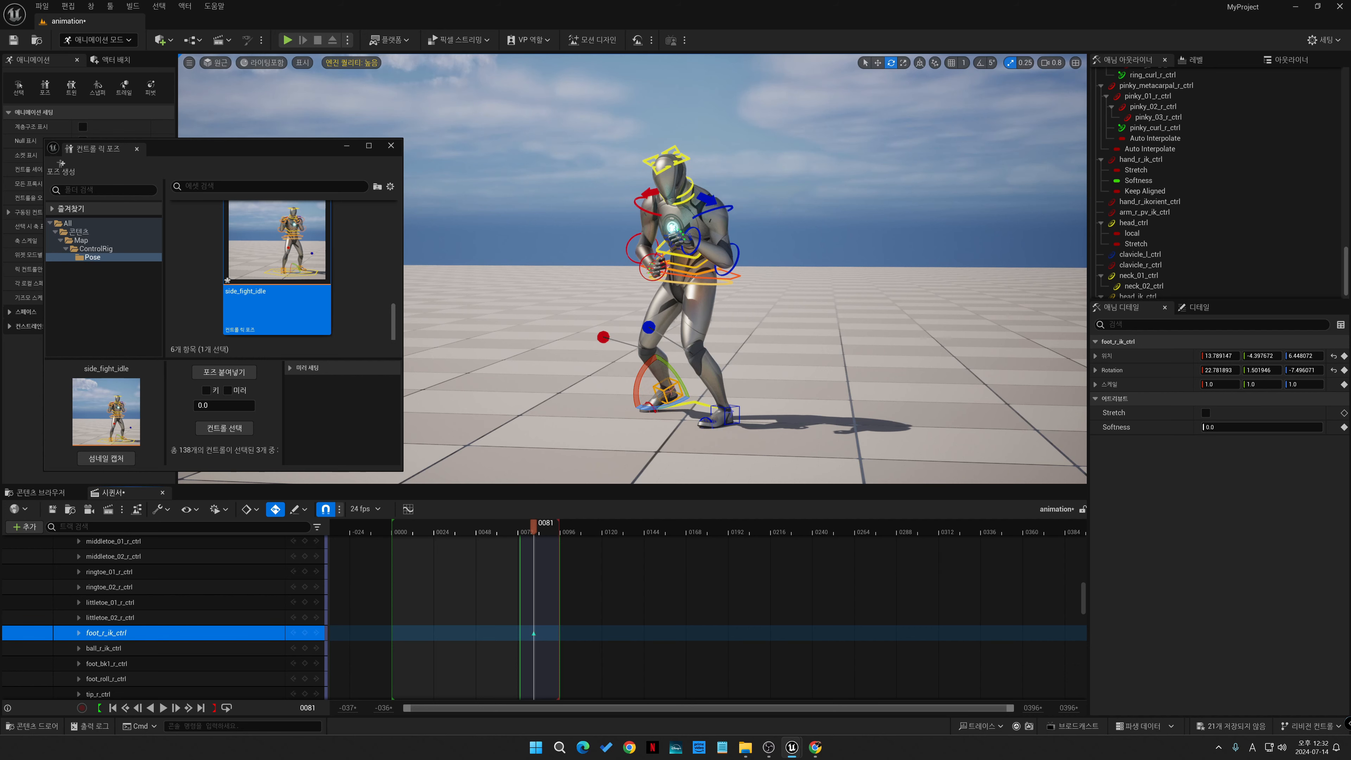
- Discard the right foot's additive key and the additive section, and collapse the CR_Mannequin_Body track with the playhead at frame 69
{"action": "mouse_move", "coordinate": [533, 524]}
{"action": "left_mouse_down"}
{"action": "mouse_move", "coordinate": [477, 524]}
{"action": "mouse_move", "coordinate": [543, 524]}
{"action": "mouse_move", "coordinate": [513, 525]}
{"action": "left_mouse_up"}
{"action": "left_click", "coordinate": [533, 634]}
{"action": "key", "text": "Delete"}
{"action": "scroll", "coordinate": [512, 608], "scroll_direction": "up", "scroll_amount": 15}
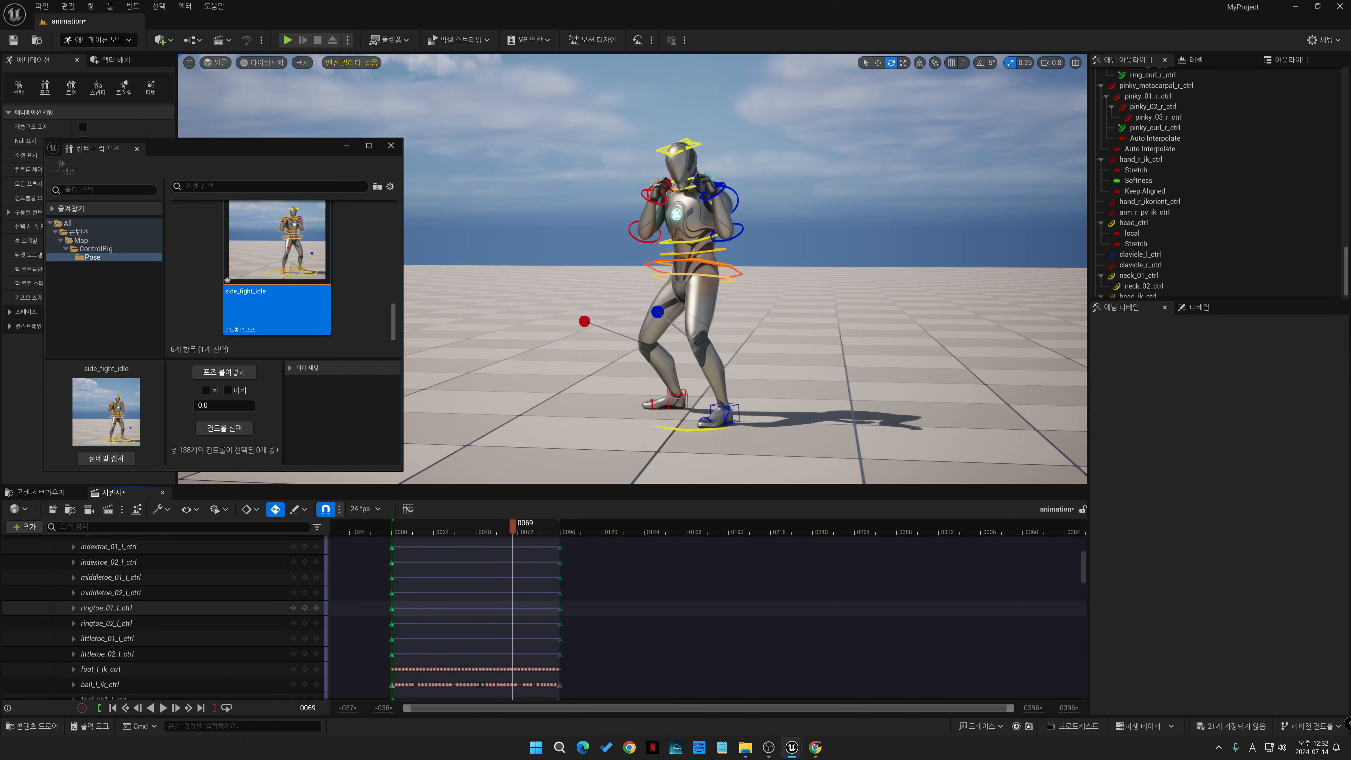
{"action": "scroll", "coordinate": [511, 608], "scroll_direction": "up", "scroll_amount": 10}
{"action": "left_click", "coordinate": [68, 573]}
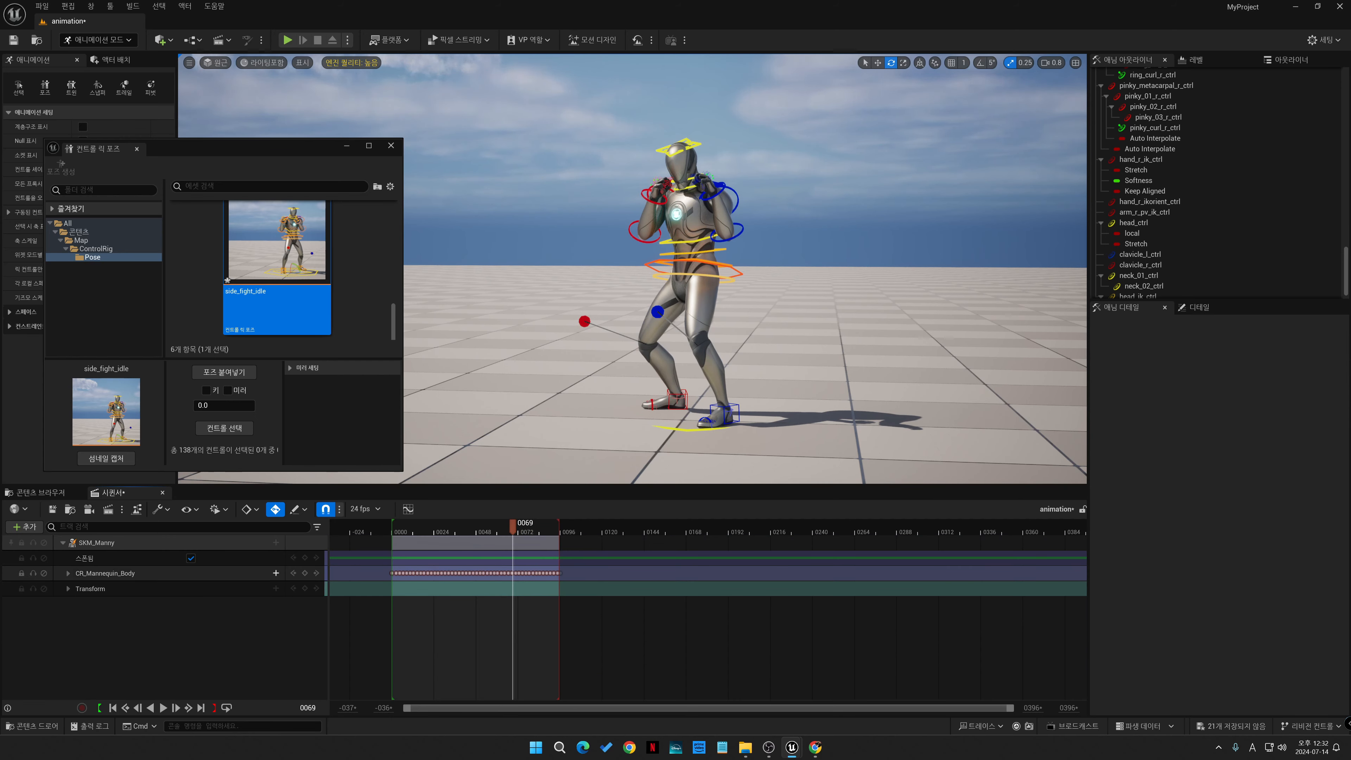
- Add an Additive section to CR_Mannequin_Body at frame 69 and key all its controls there
{"action": "left_click", "coordinate": [275, 573]}
{"action": "left_click", "coordinate": [298, 600]}
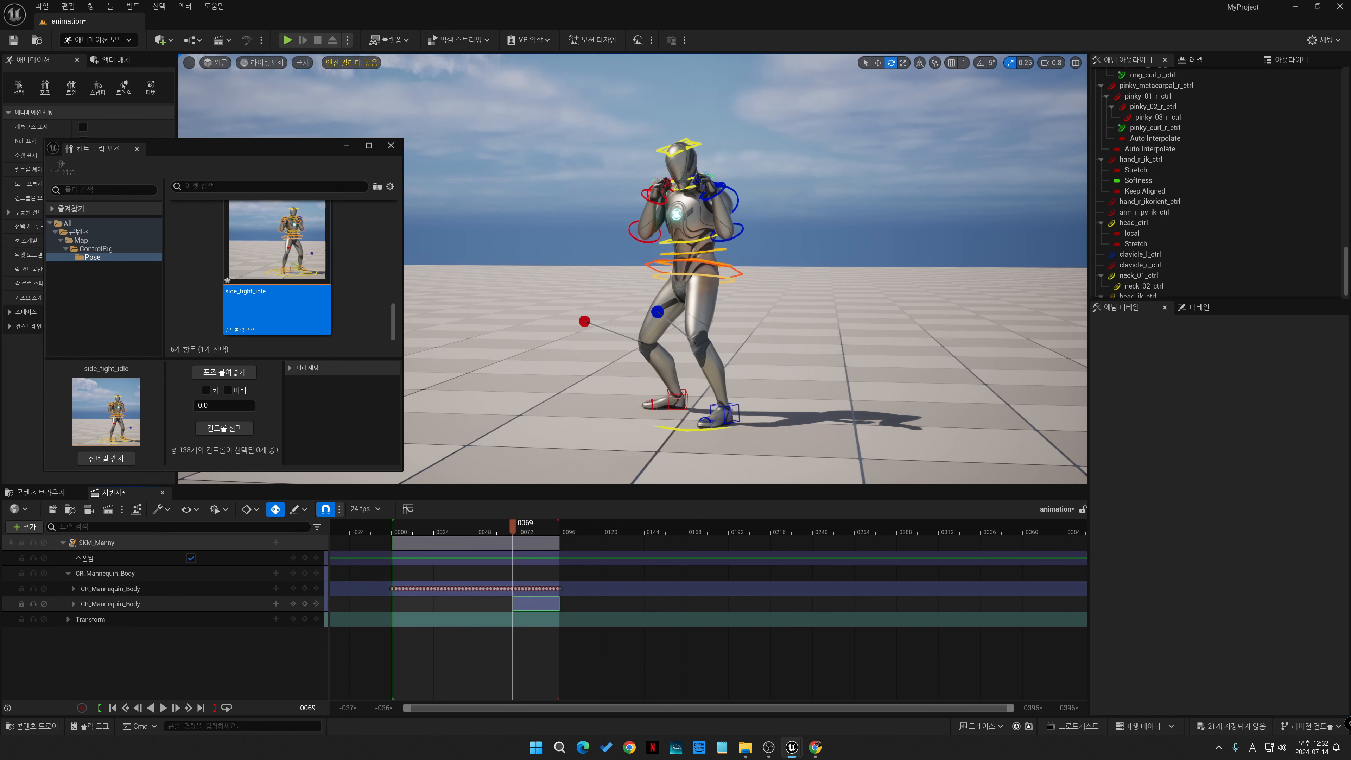
{"action": "left_click", "coordinate": [305, 604]}
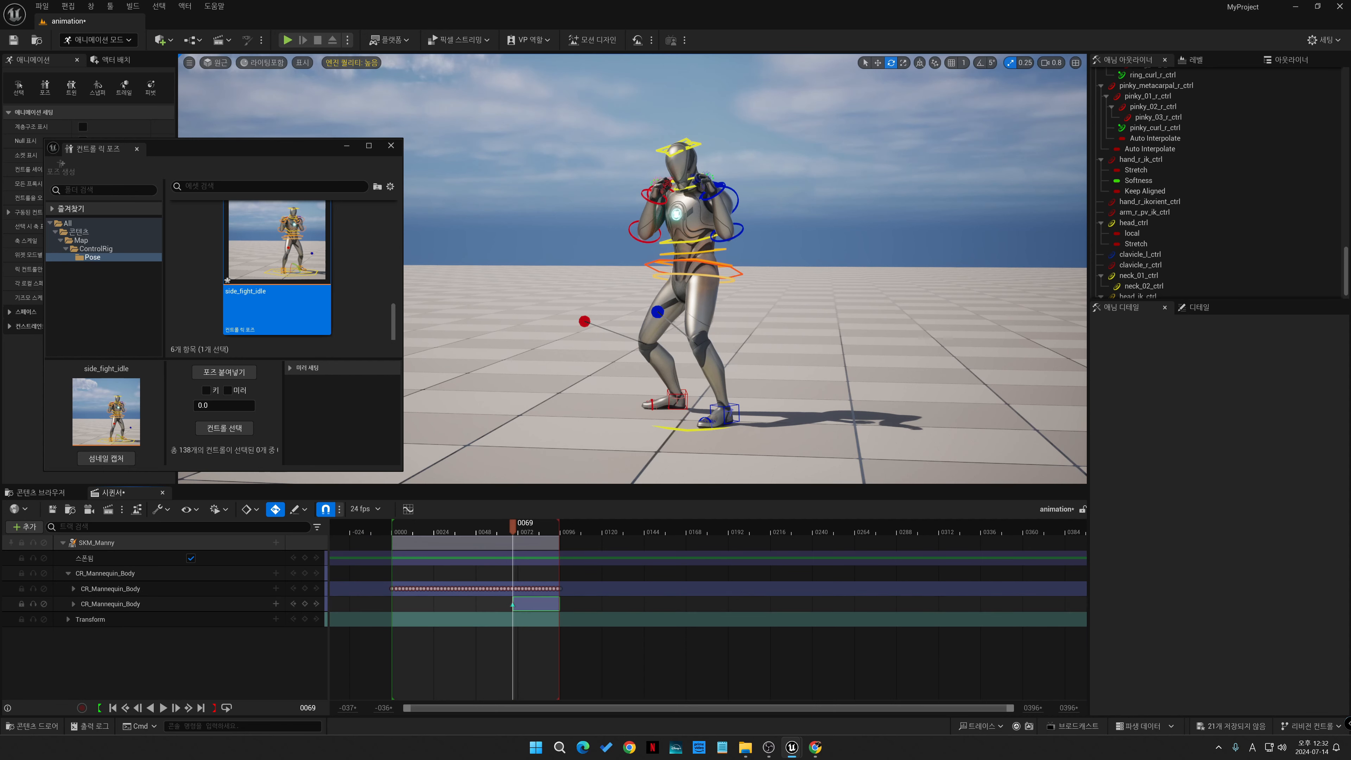
- At frame 82, rotate foot_r_ik_ctrl on the additive section to about 23, 3.4, -20.2
{"action": "mouse_move", "coordinate": [512, 528]}
{"action": "left_mouse_down"}
{"action": "mouse_move", "coordinate": [501, 528]}
{"action": "mouse_move", "coordinate": [535, 528]}
{"action": "left_mouse_up"}
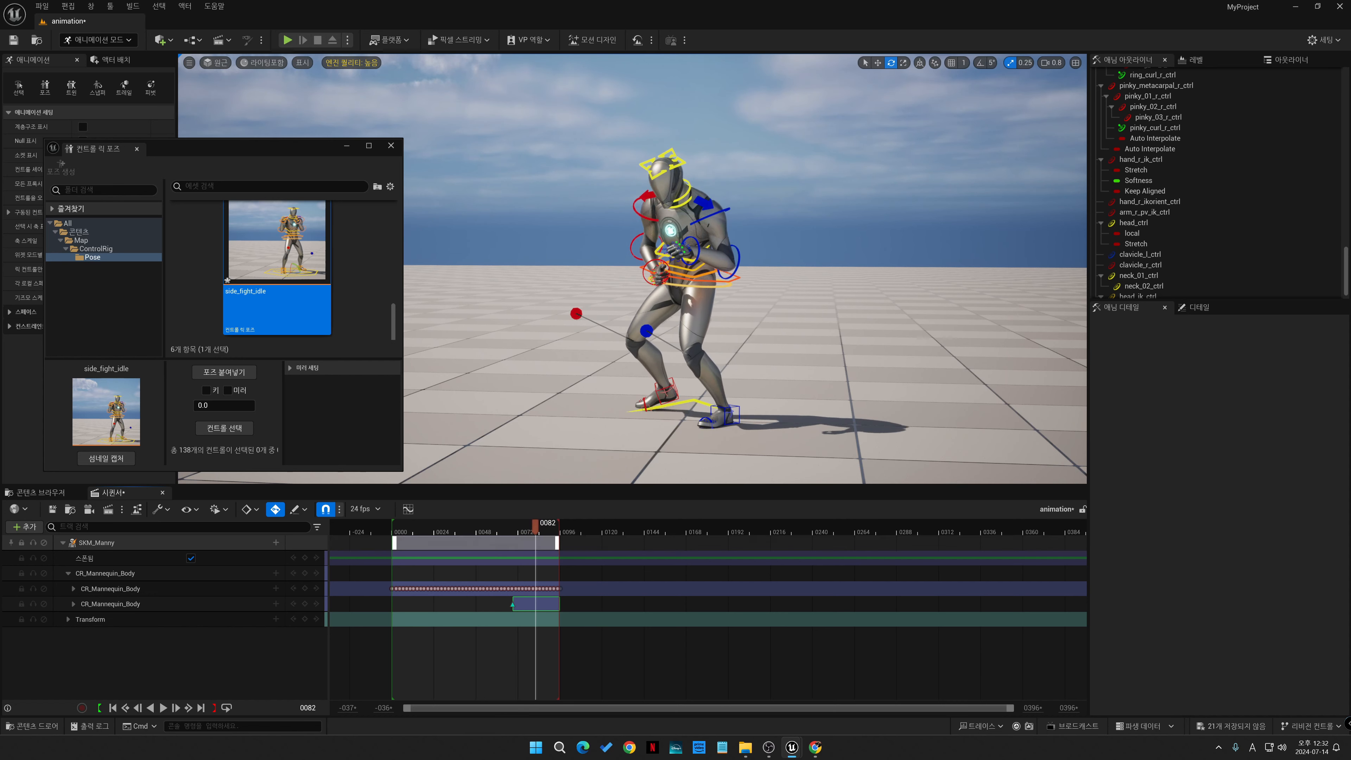
{"action": "left_click", "coordinate": [675, 397]}
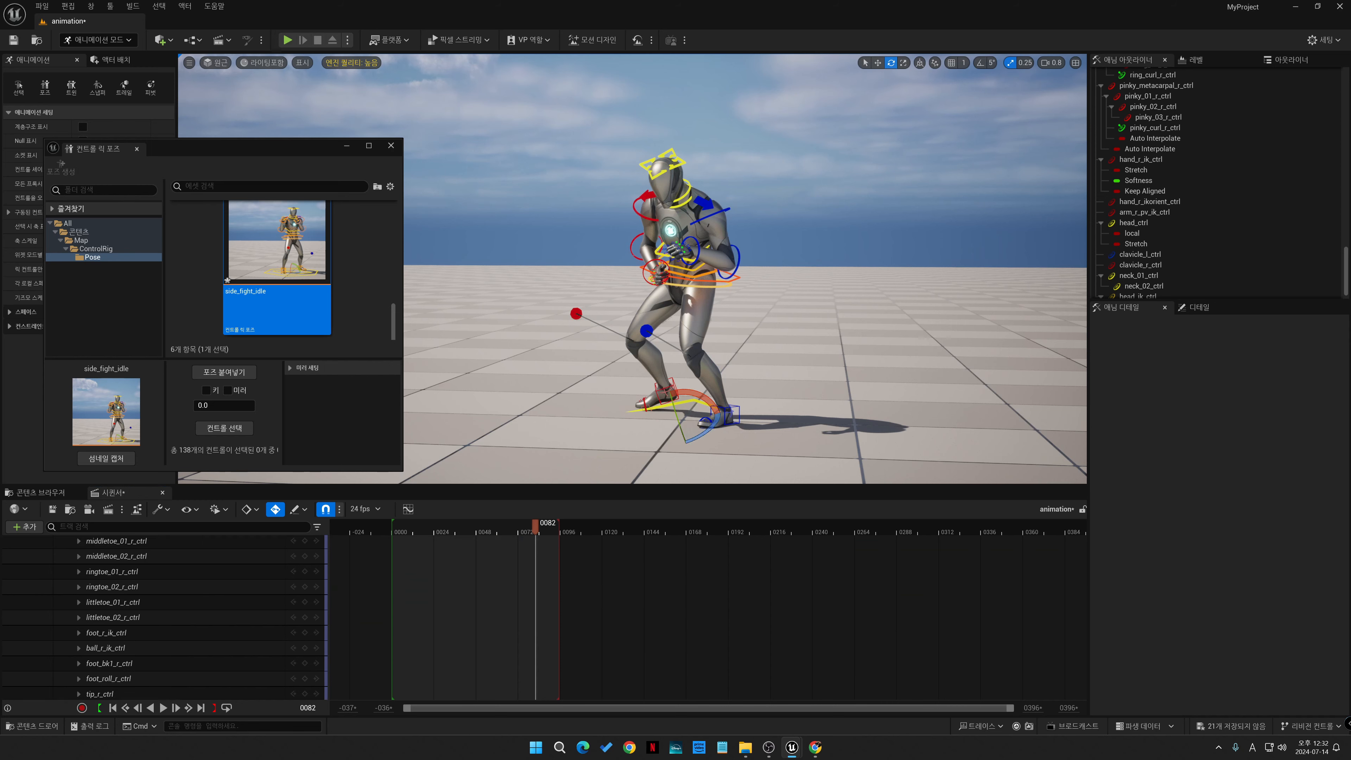
{"action": "left_click_drag", "start_coordinate": [686, 398], "coordinate": [676, 405]}
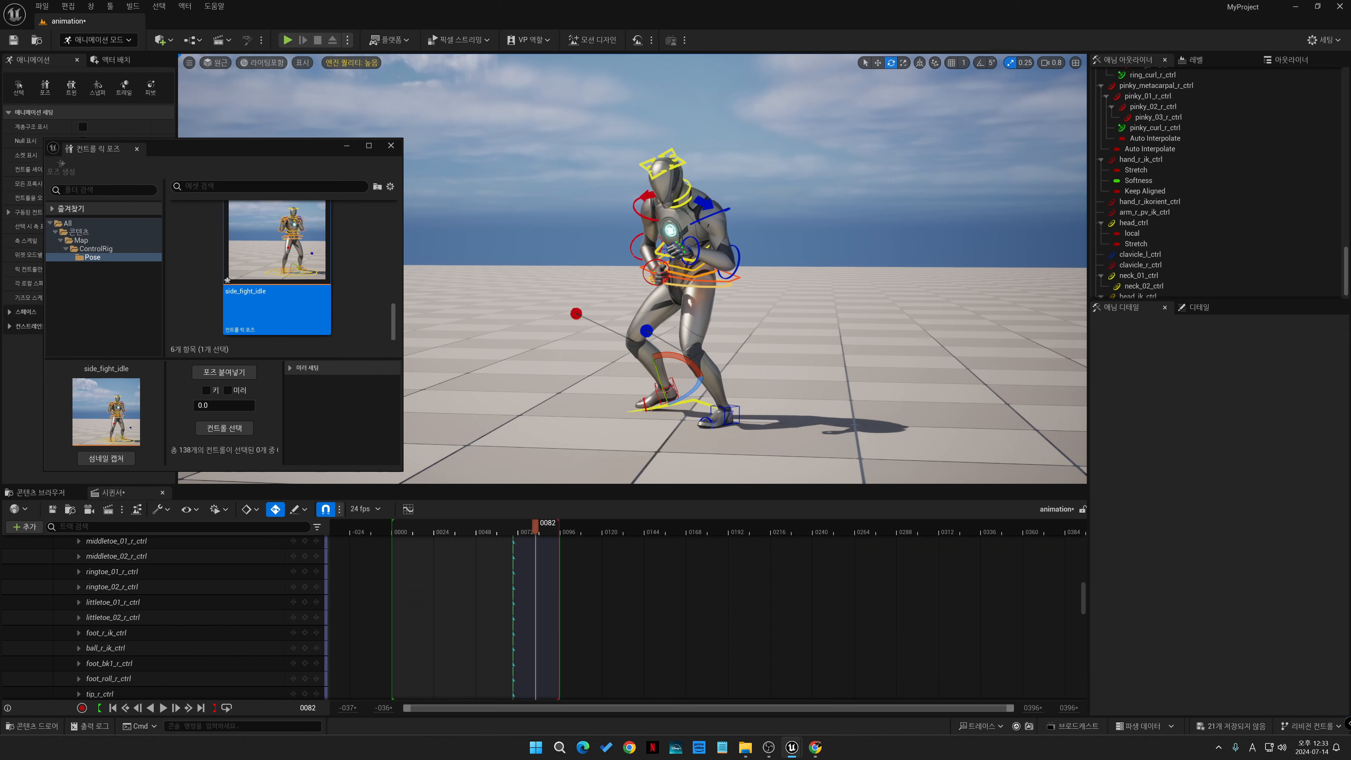
{"action": "left_click", "coordinate": [716, 403]}
{"action": "left_click", "coordinate": [673, 388]}
{"action": "left_click_drag", "start_coordinate": [686, 396], "coordinate": [676, 405]}
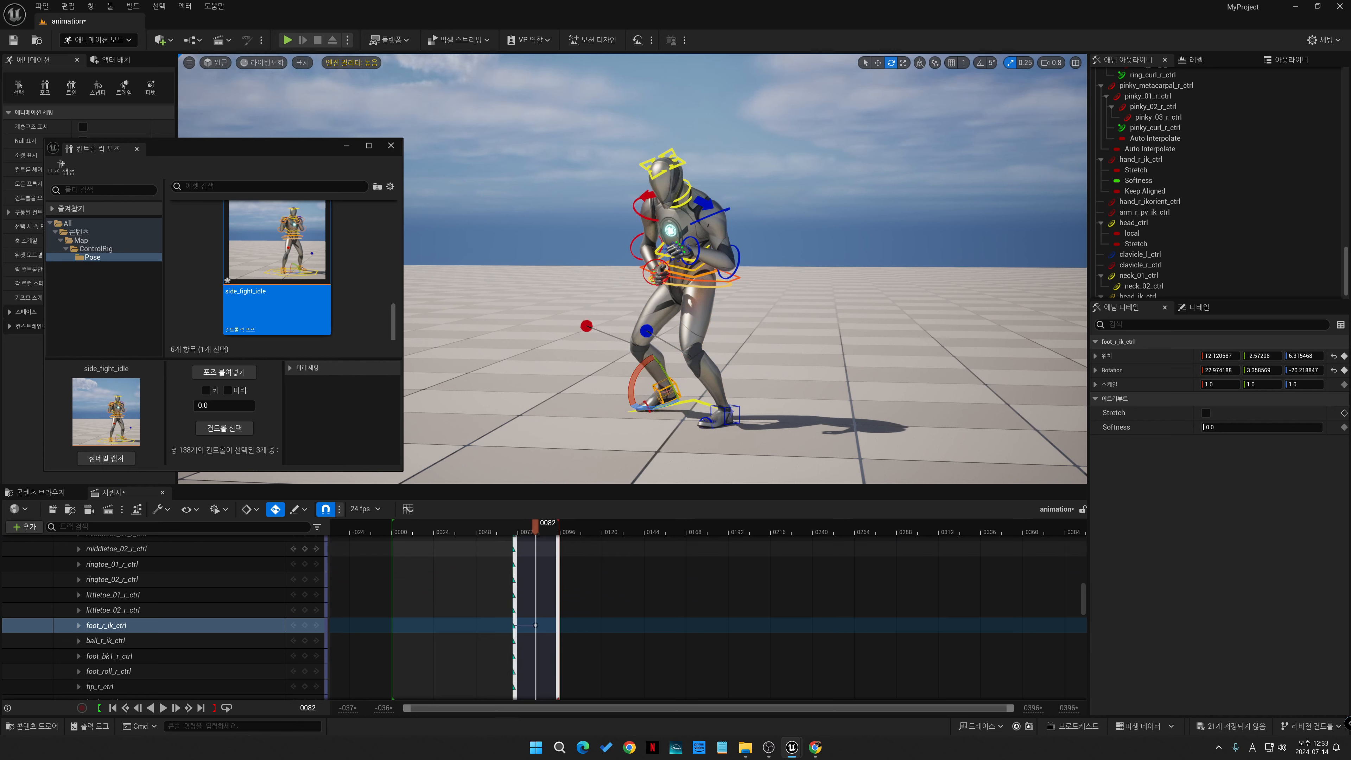
- At frame 87, raise foot_r_ik_ctrl to a height of about 6.18 and rotate it to about 11.9, -16.4, 0.4
{"action": "mouse_move", "coordinate": [536, 524]}
{"action": "left_mouse_down"}
{"action": "mouse_move", "coordinate": [497, 525]}
{"action": "mouse_move", "coordinate": [543, 525]}
{"action": "left_mouse_up"}
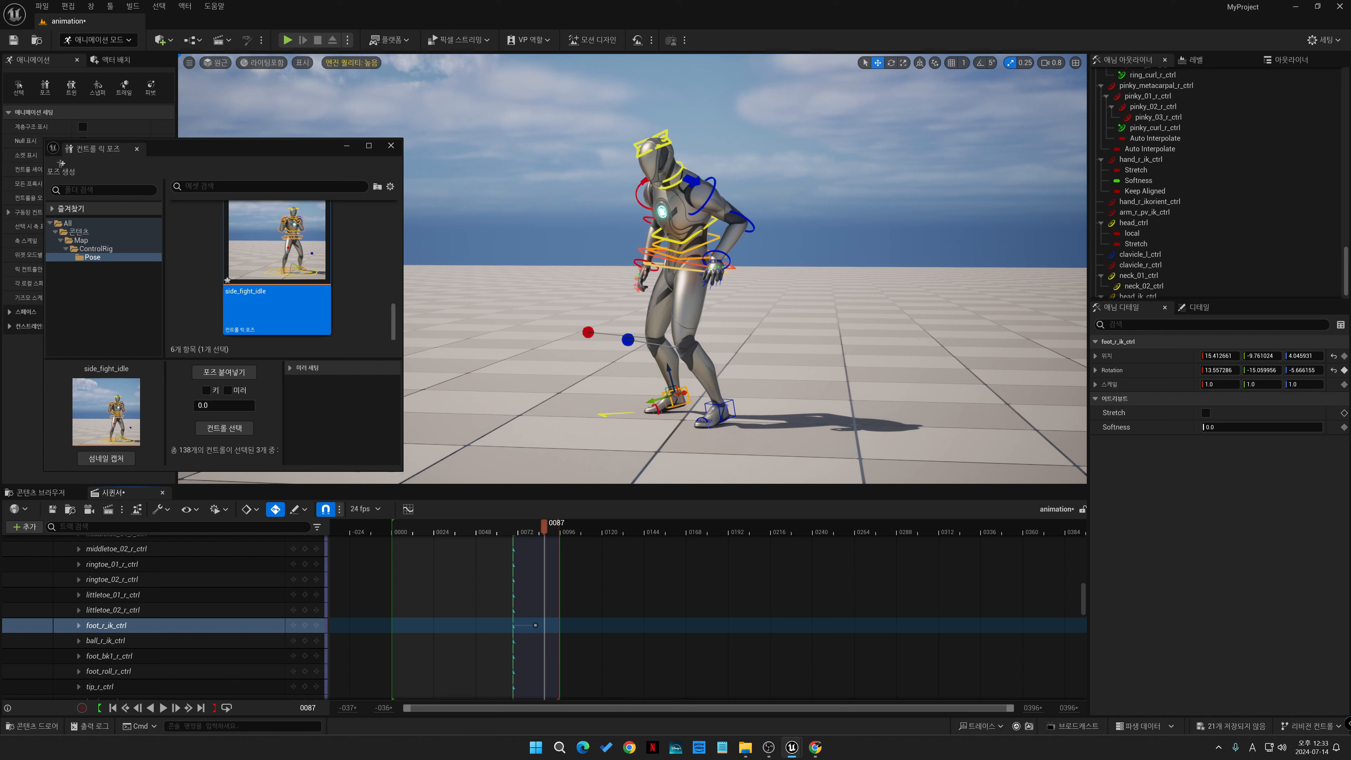
{"action": "left_click_drag", "start_coordinate": [669, 383], "coordinate": [669, 376]}
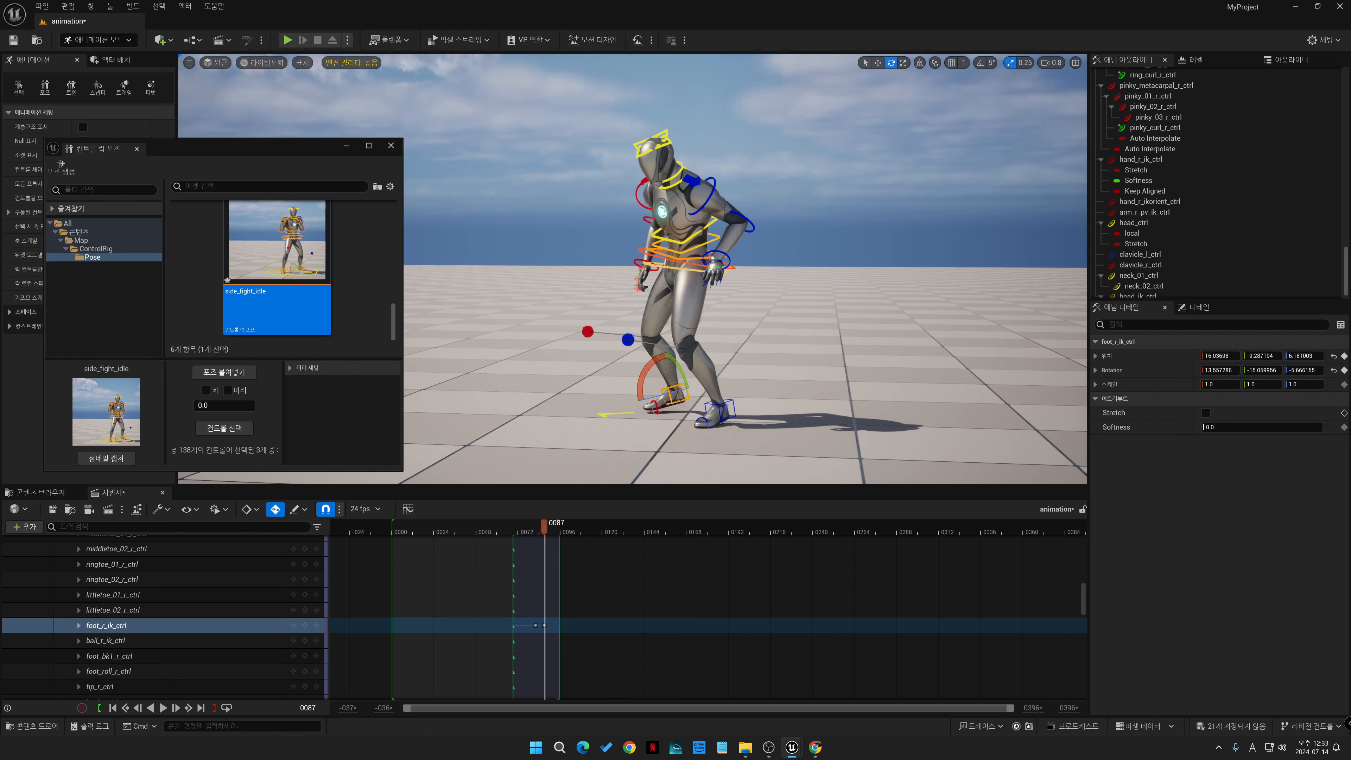
{"action": "left_click_drag", "start_coordinate": [657, 395], "coordinate": [669, 393]}
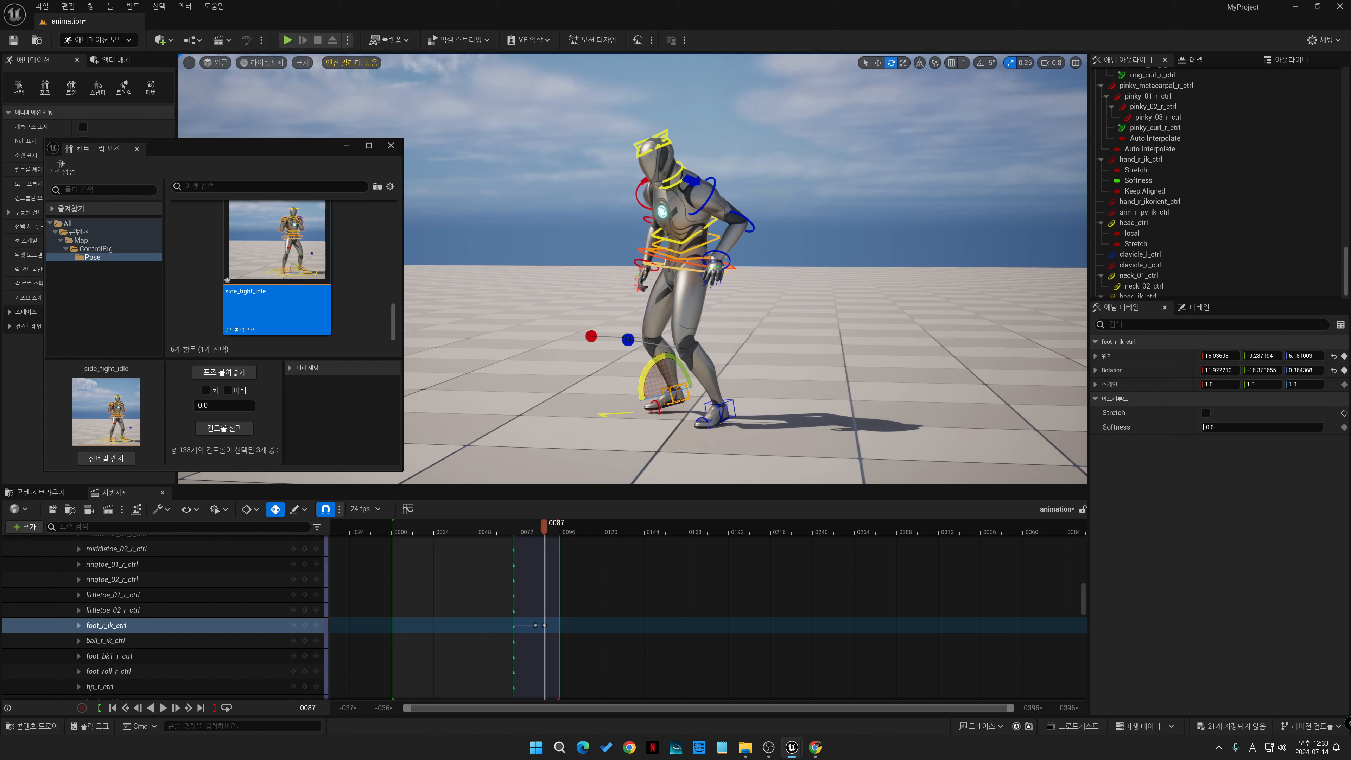
- At frame 91, pose foot_r_ik_ctrl at a height of about 6.84 with rotation about 5.2, -3, -0.1, and play the result
{"action": "mouse_move", "coordinate": [543, 525]}
{"action": "left_mouse_down"}
{"action": "mouse_move", "coordinate": [516, 525]}
{"action": "mouse_move", "coordinate": [553, 525]}
{"action": "left_mouse_up"}
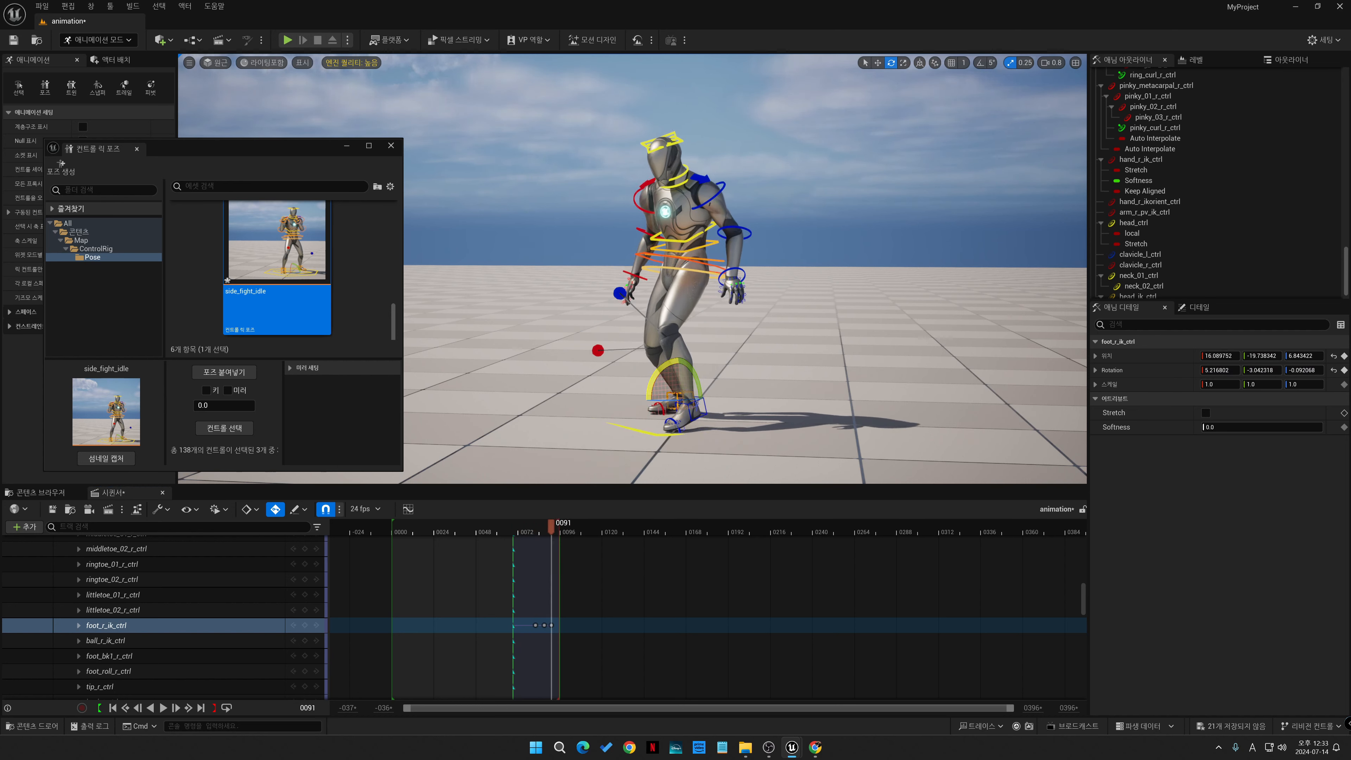
{"action": "left_click_drag", "start_coordinate": [551, 525], "coordinate": [512, 526]}
{"action": "key", "text": "space"}
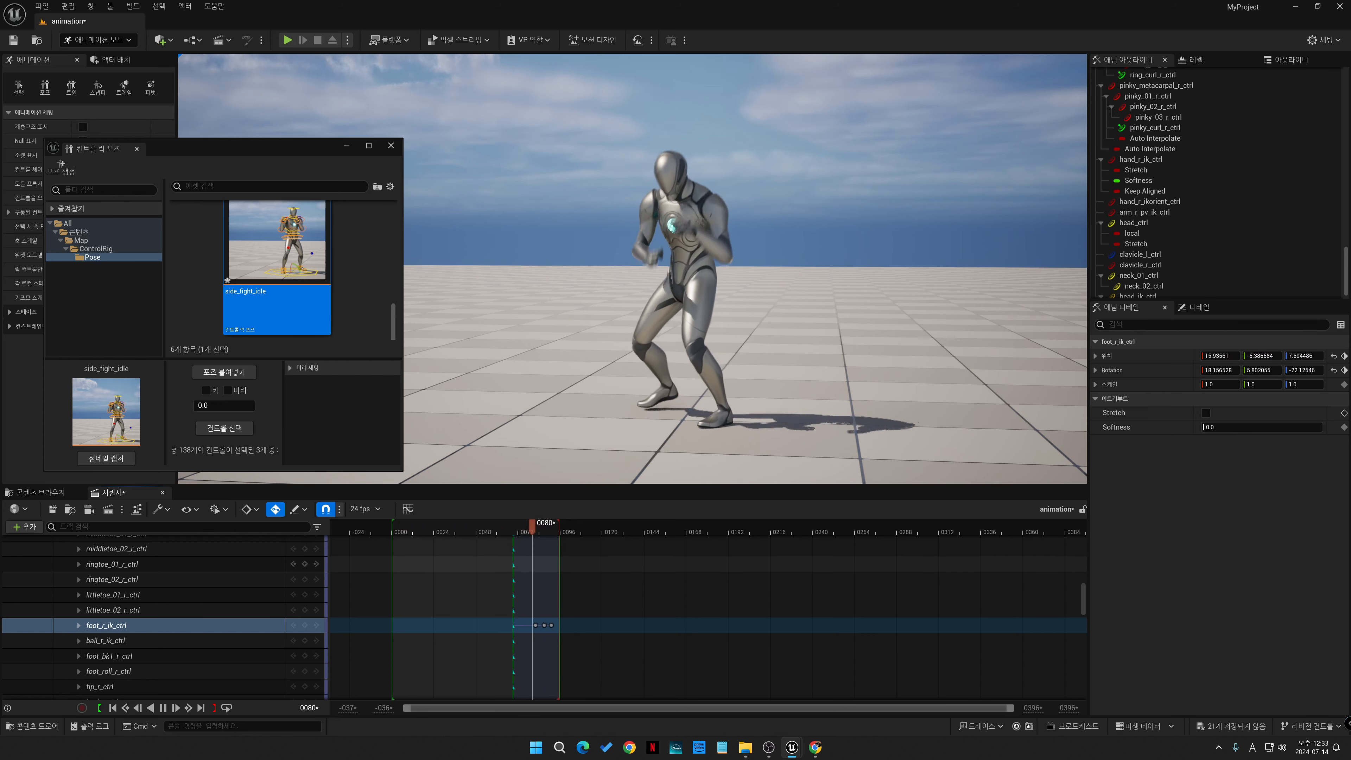
- Rotate ball_r_ik_ctrl to about -24.4 on its first rotation axis at frame 79, and move that key to frame 87
{"action": "left_click_drag", "start_coordinate": [500, 526], "coordinate": [531, 526]}
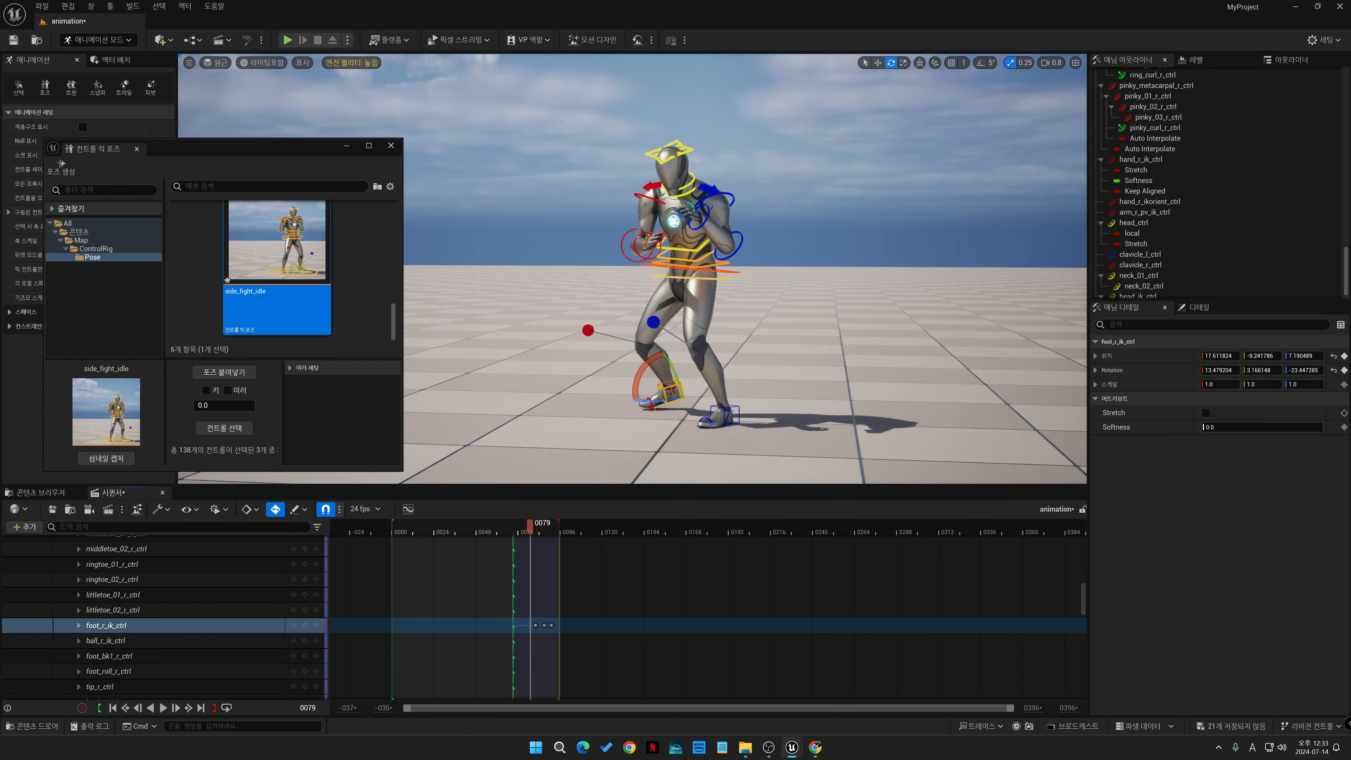
{"action": "left_click", "coordinate": [678, 396]}
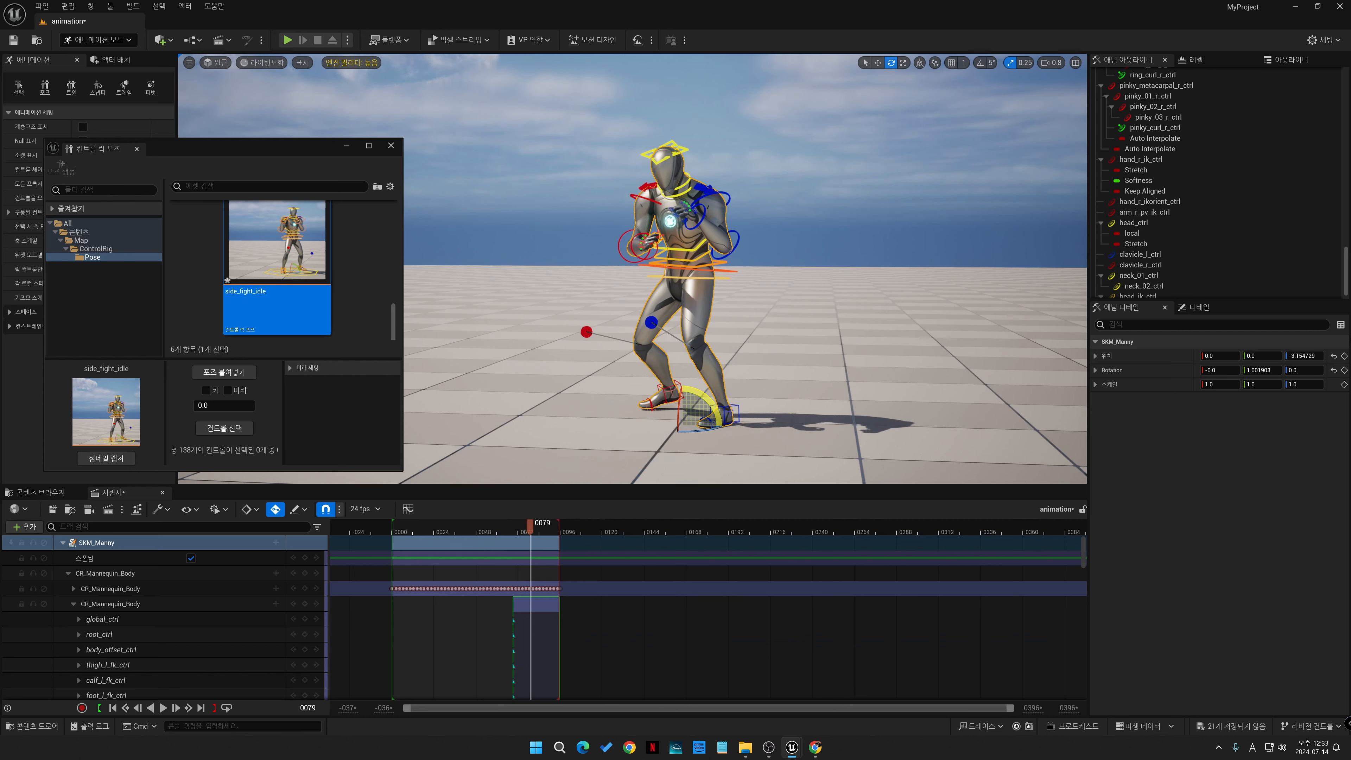
{"action": "key", "text": "ctrl+z"}
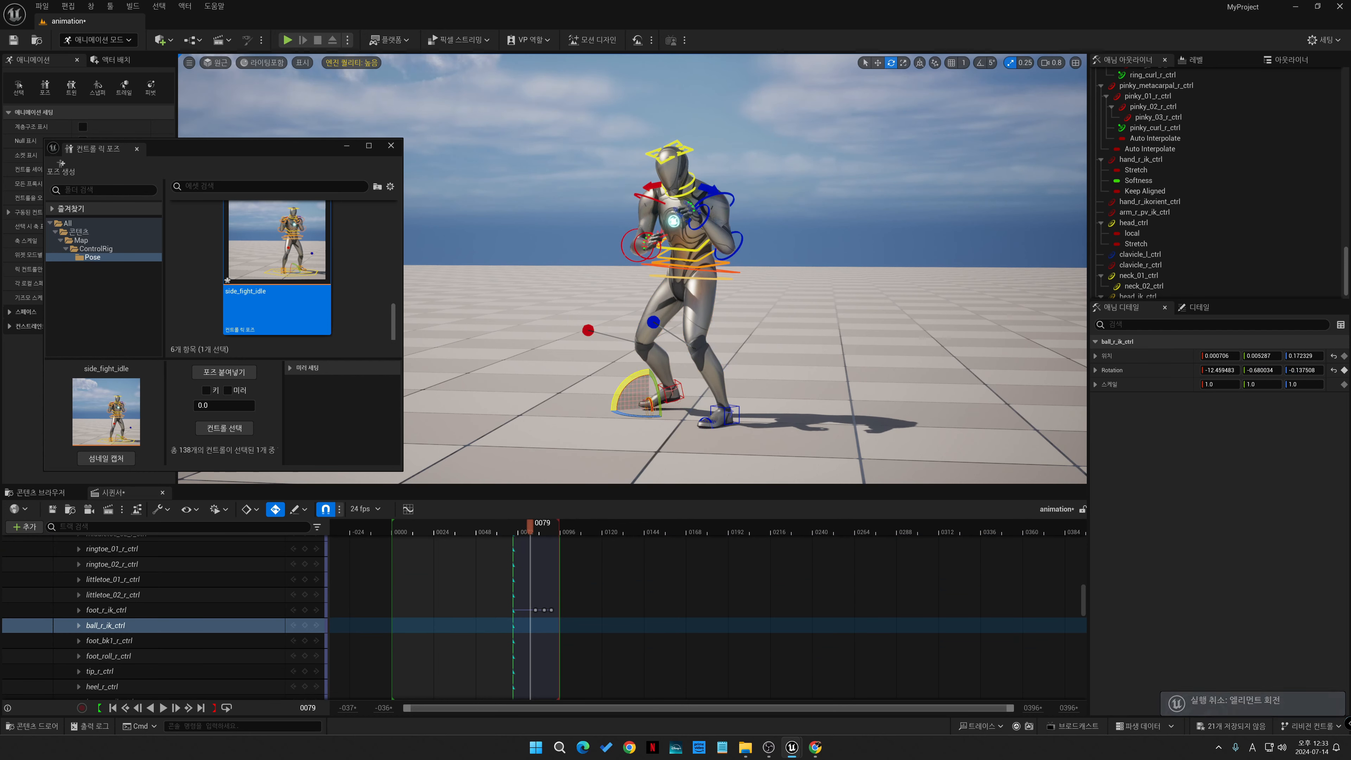
{"action": "left_click_drag", "start_coordinate": [636, 374], "coordinate": [659, 372]}
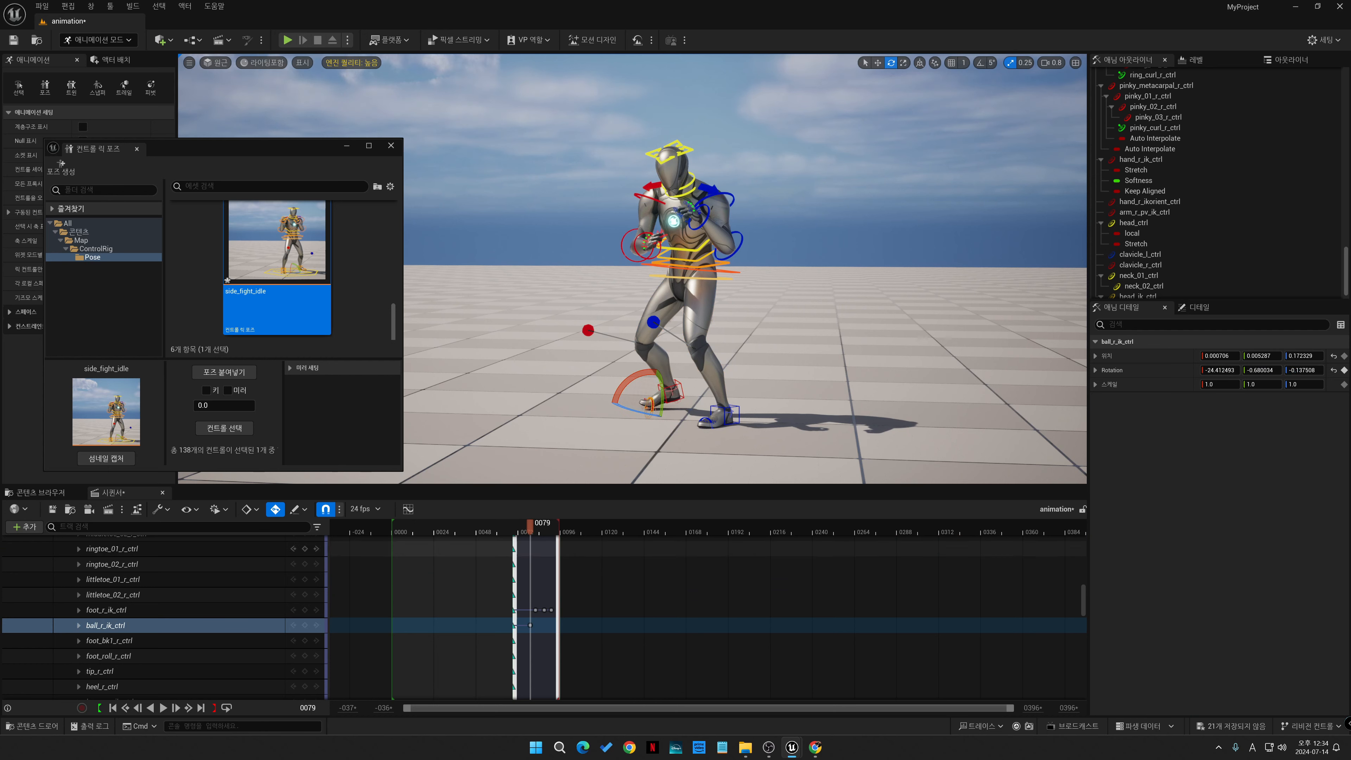
{"action": "mouse_move", "coordinate": [530, 525]}
{"action": "left_mouse_down"}
{"action": "mouse_move", "coordinate": [506, 524]}
{"action": "mouse_move", "coordinate": [539, 525]}
{"action": "left_mouse_up"}
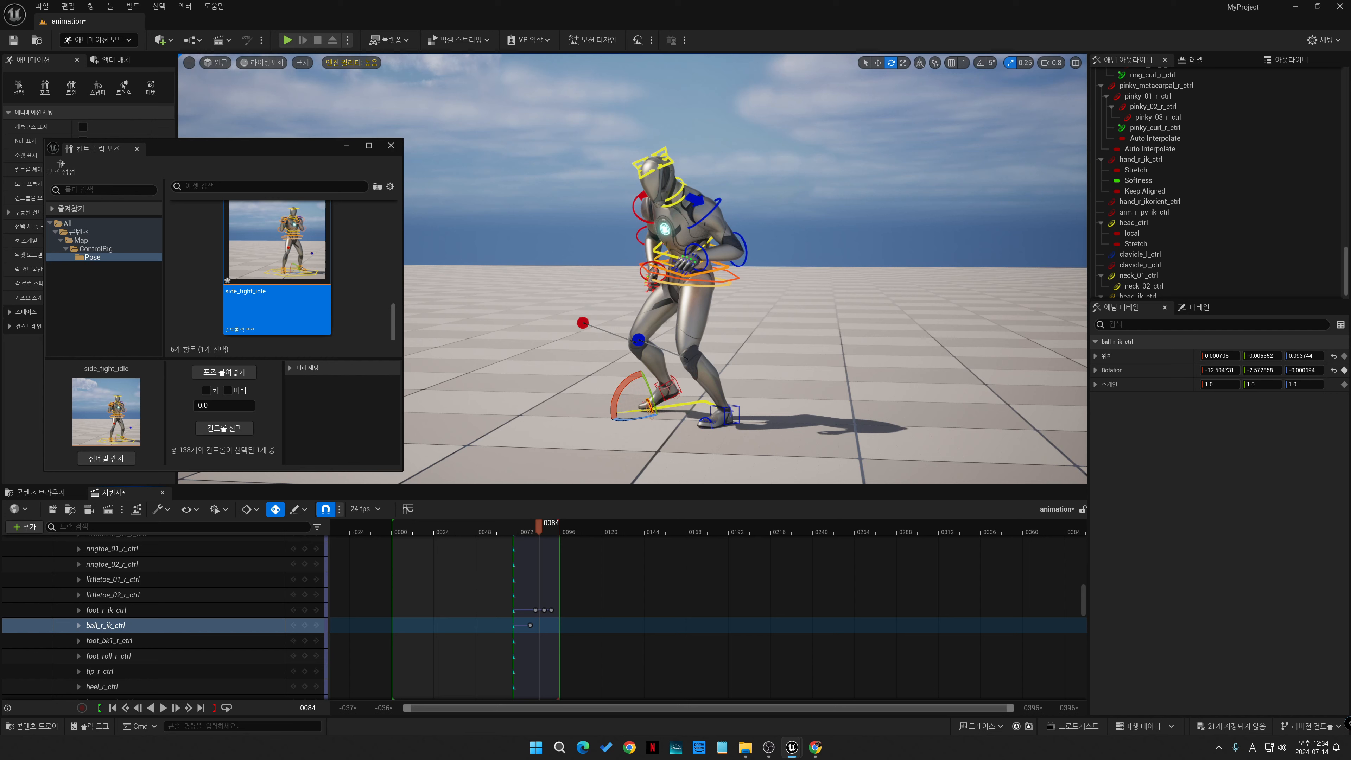
{"action": "left_click_drag", "start_coordinate": [530, 625], "coordinate": [544, 625]}
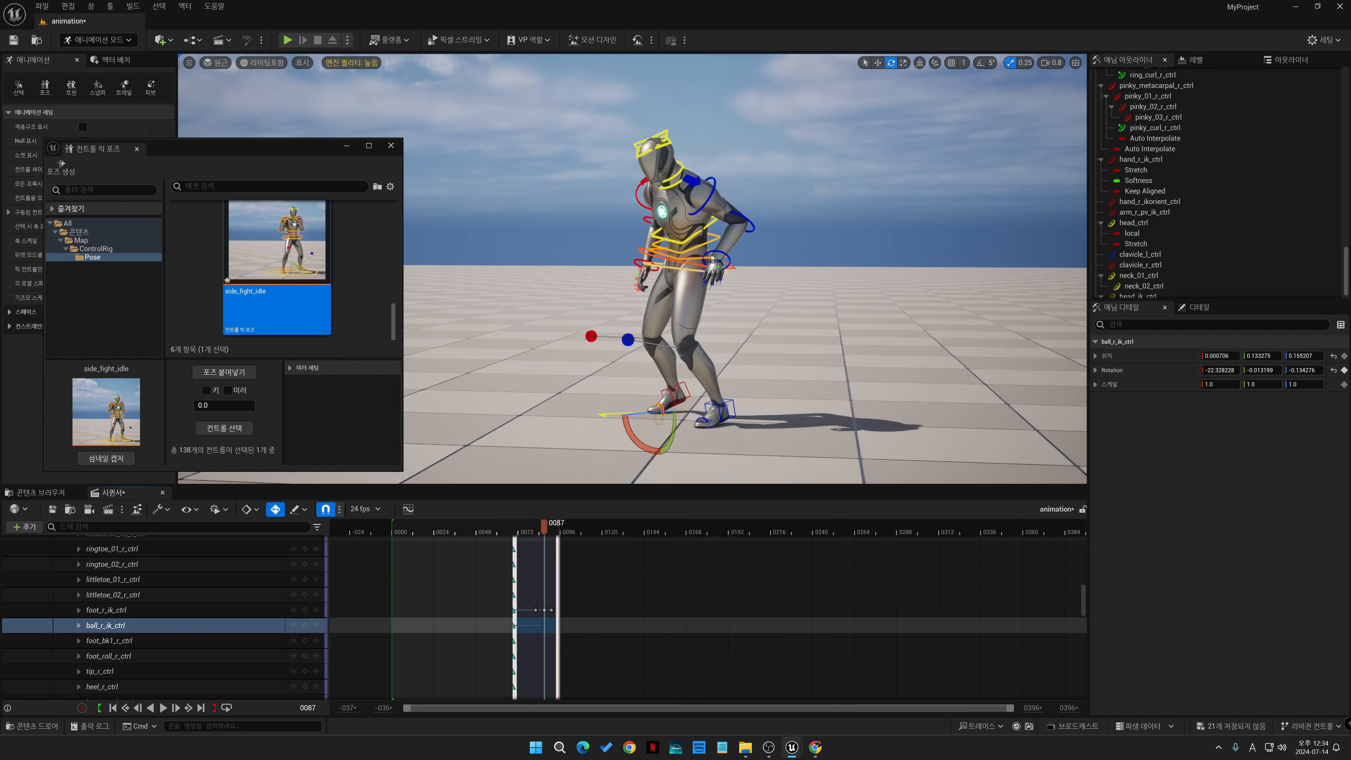
- At frame 92, reset the rotation of ball_r_ik_ctrl to 0, 0, 0 and play back the correction
{"action": "mouse_move", "coordinate": [544, 525]}
{"action": "left_mouse_down"}
{"action": "mouse_move", "coordinate": [509, 524]}
{"action": "mouse_move", "coordinate": [554, 525]}
{"action": "left_mouse_up"}
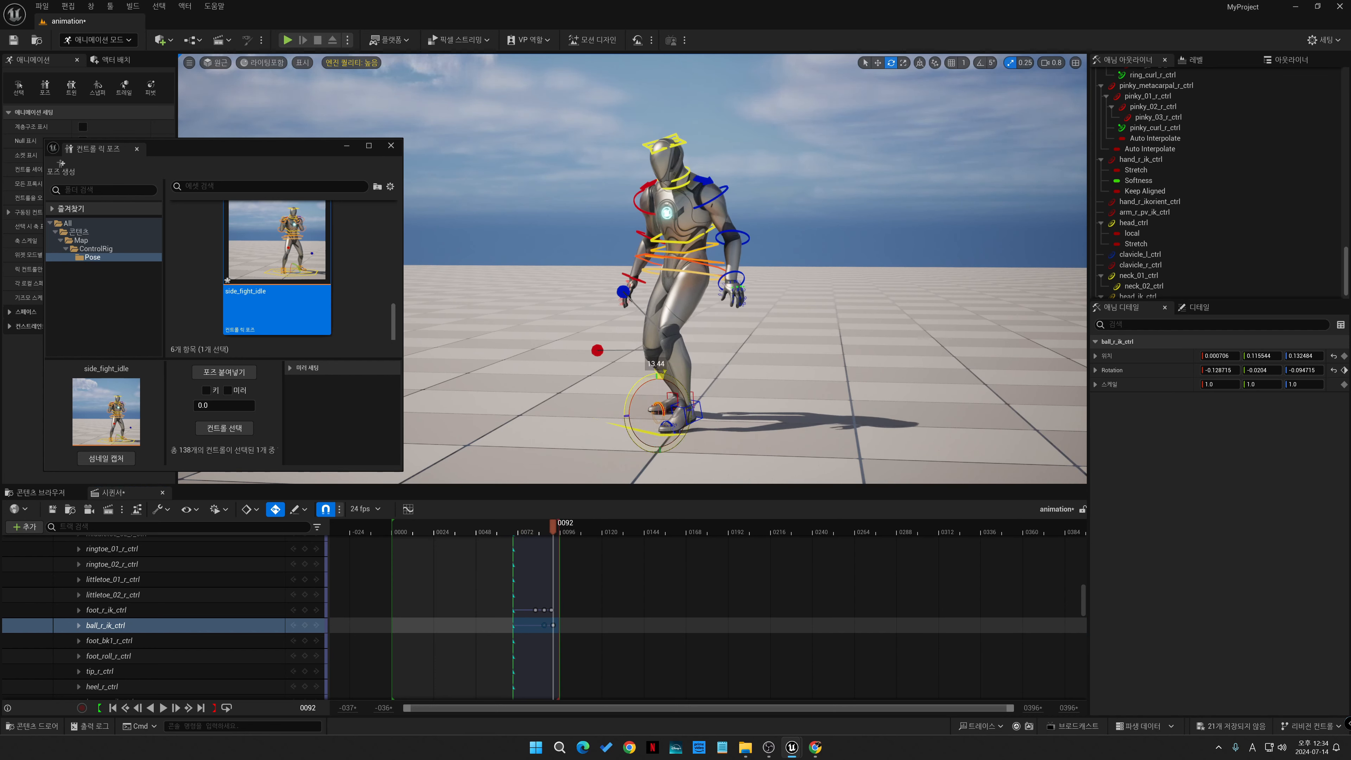
{"action": "left_click", "coordinate": [1334, 369]}
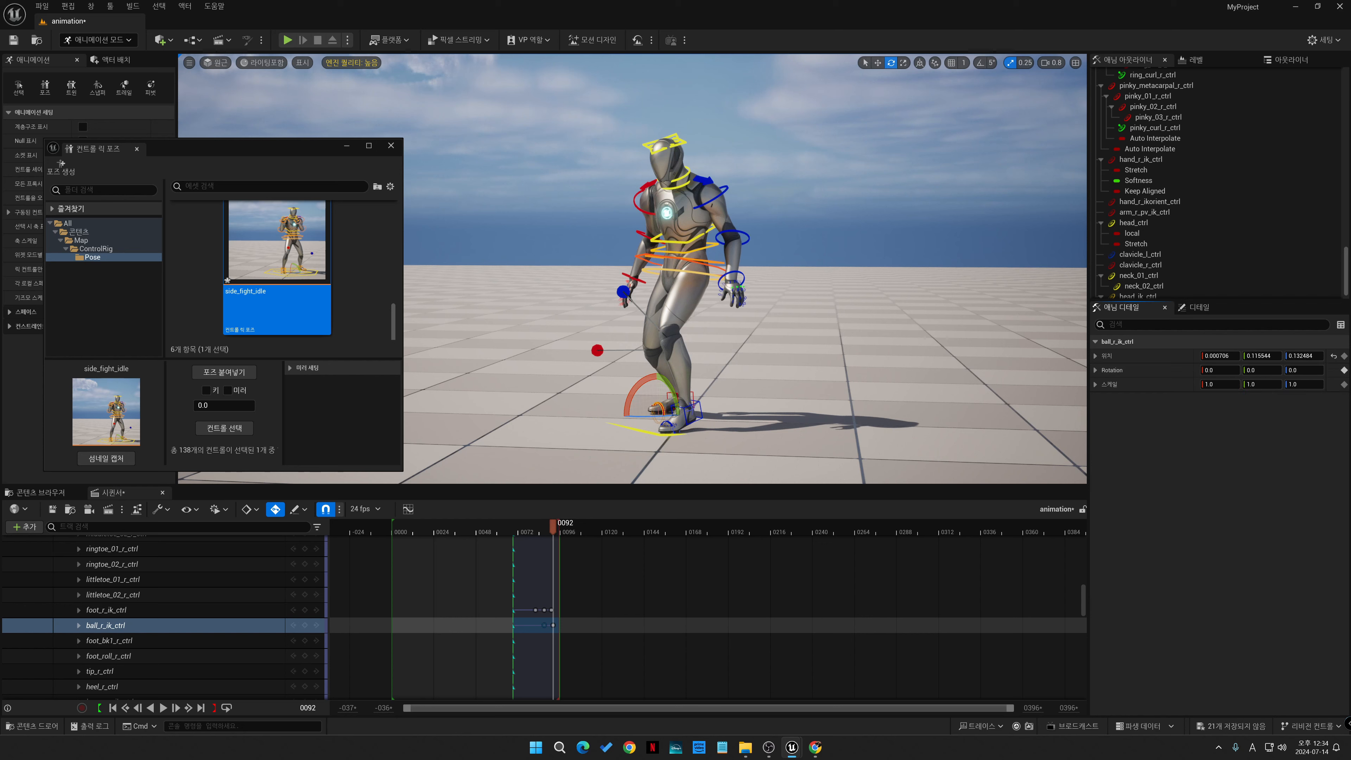
{"action": "left_click_drag", "start_coordinate": [553, 525], "coordinate": [506, 525]}
{"action": "key", "text": "space"}
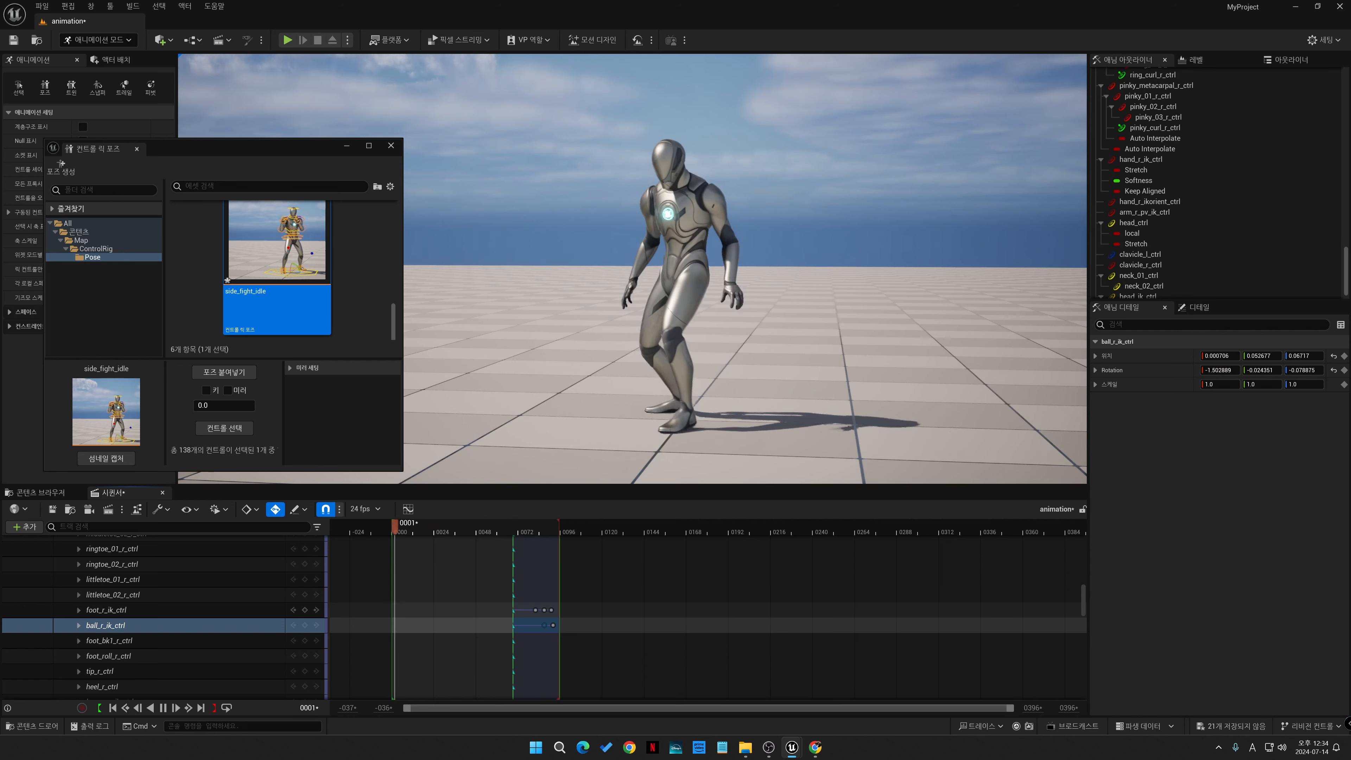
- Set the interpolation of ball_r_ik_ctrl's additive key at frame 69 to Constant
{"action": "mouse_move", "coordinate": [531, 532]}
{"action": "left_mouse_down"}
{"action": "mouse_move", "coordinate": [512, 534]}
{"action": "mouse_move", "coordinate": [534, 552]}
{"action": "left_mouse_up"}
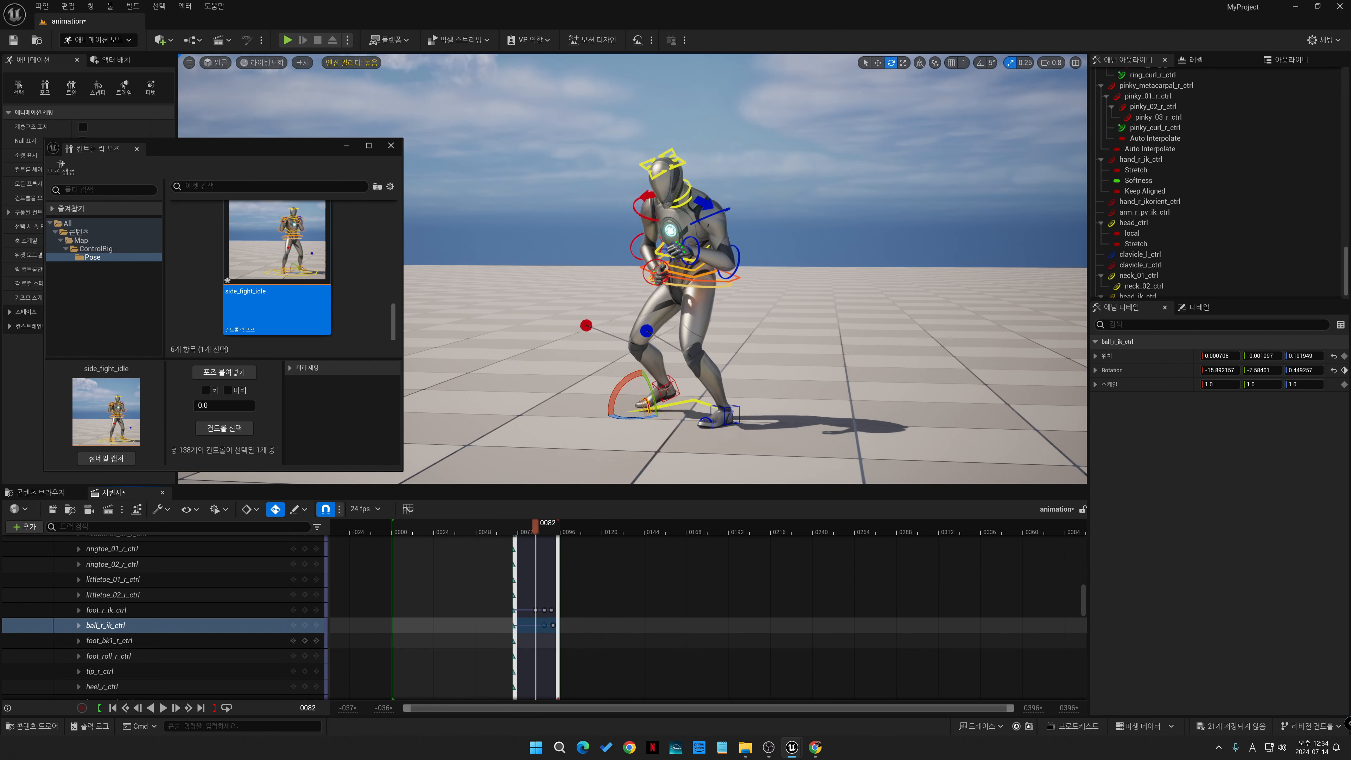
{"action": "left_click", "coordinate": [513, 625]}
{"action": "right_click", "coordinate": [513, 626]}
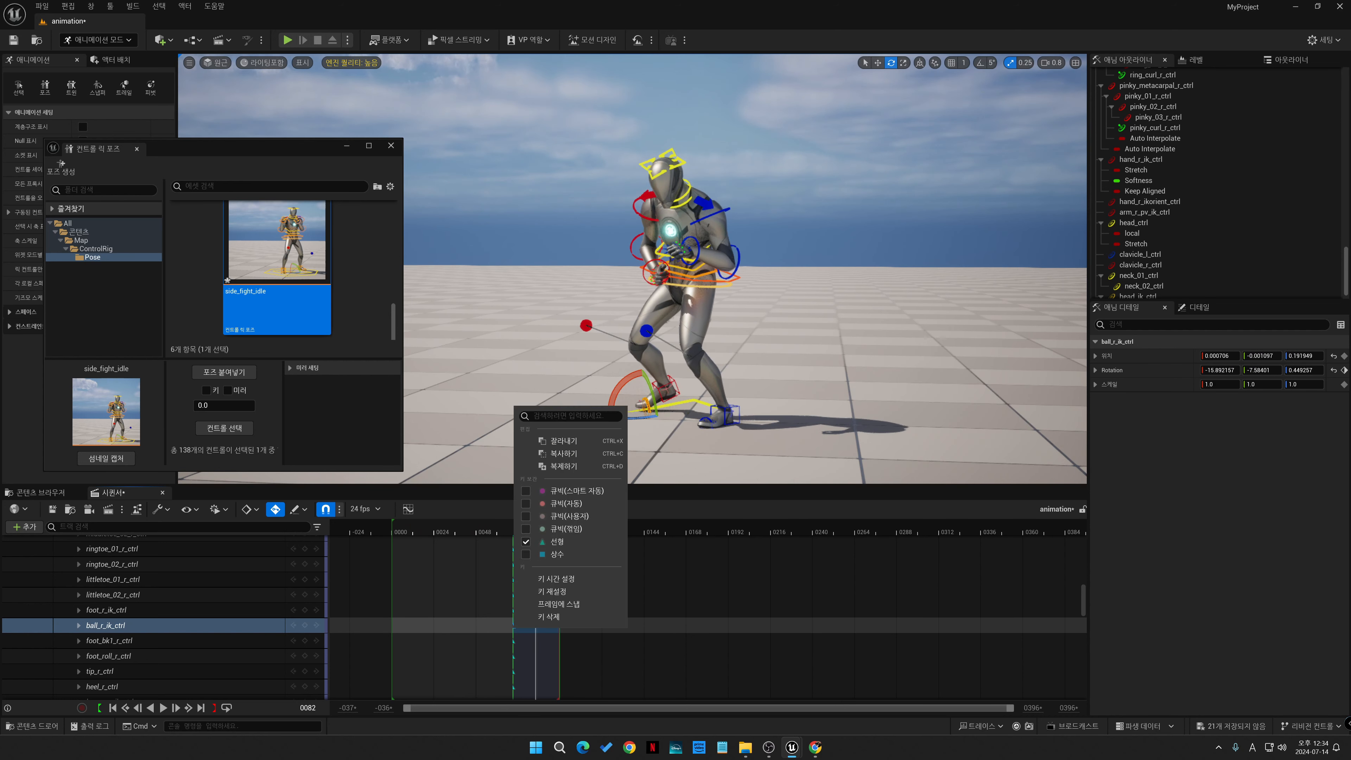
{"action": "mouse_move", "coordinate": [582, 555]}
{"action": "left_click", "coordinate": [676, 563]}
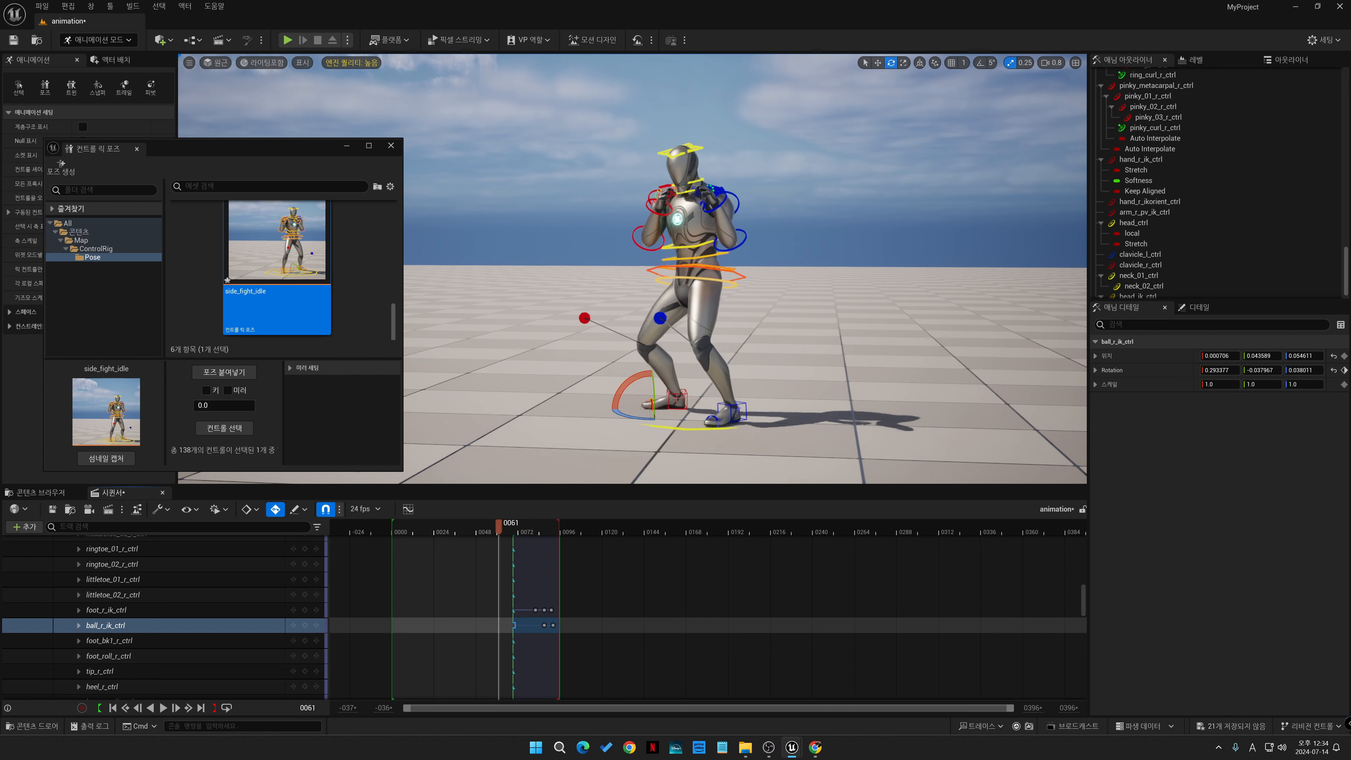
- Play the sequence and scrub its last part to examine the right foot's movement
{"action": "key", "text": "space"}
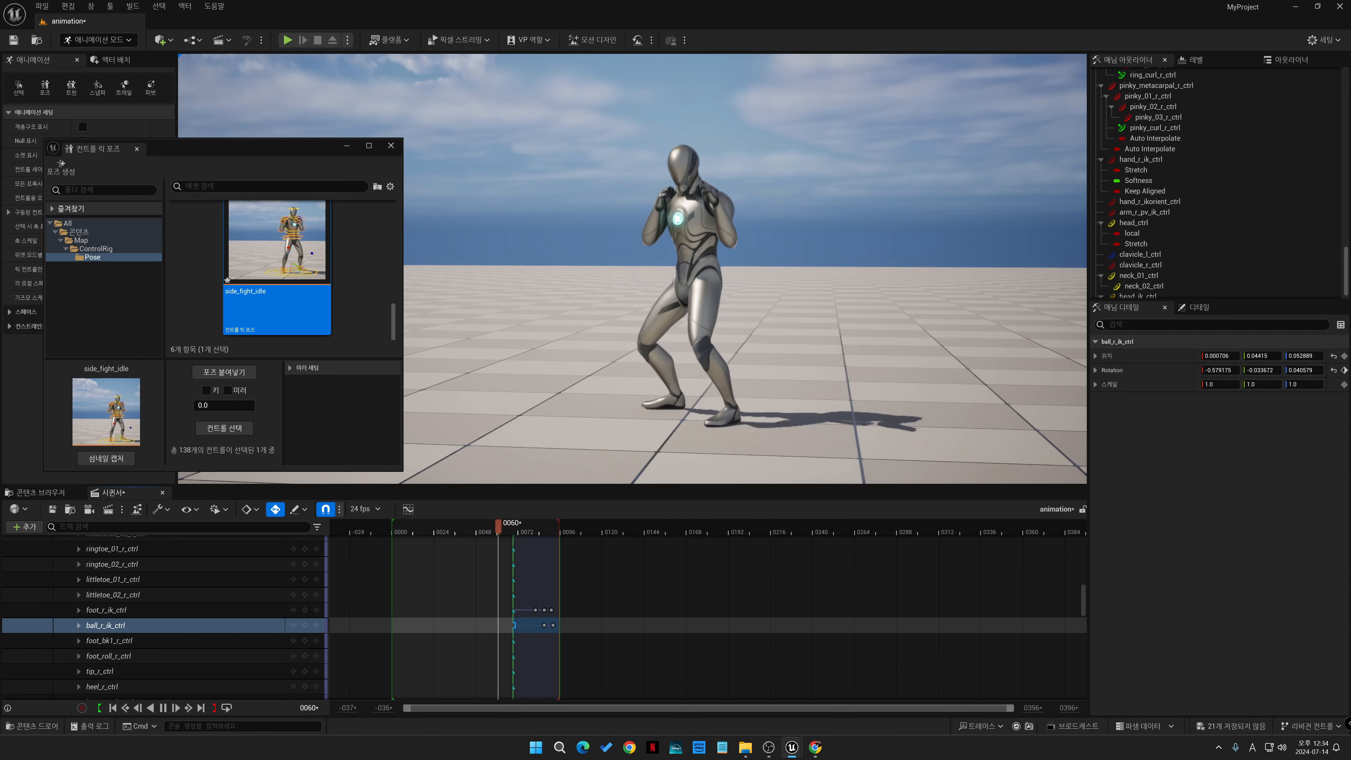
{"action": "key", "text": "space"}
{"action": "left_click_drag", "start_coordinate": [537, 526], "coordinate": [556, 527]}
{"action": "key", "text": "space"}
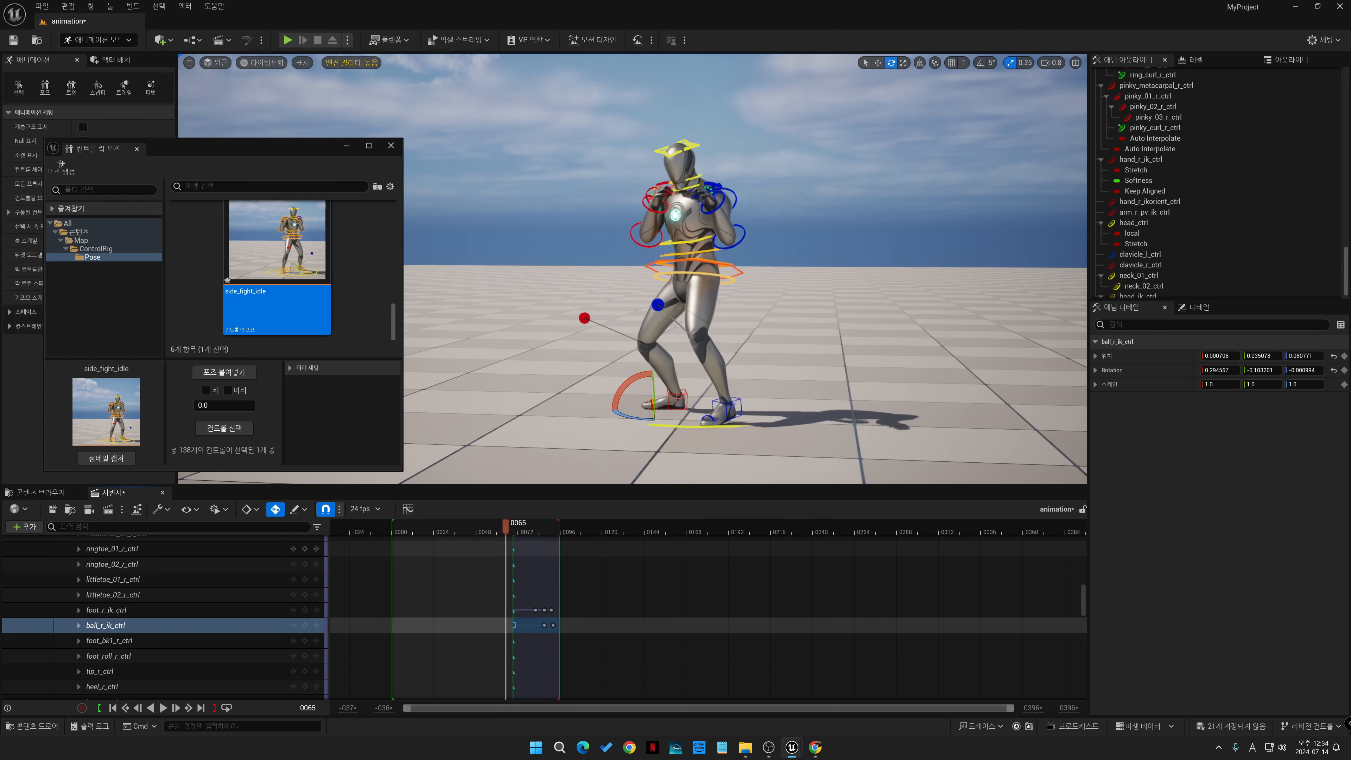
{"action": "key", "text": "space"}
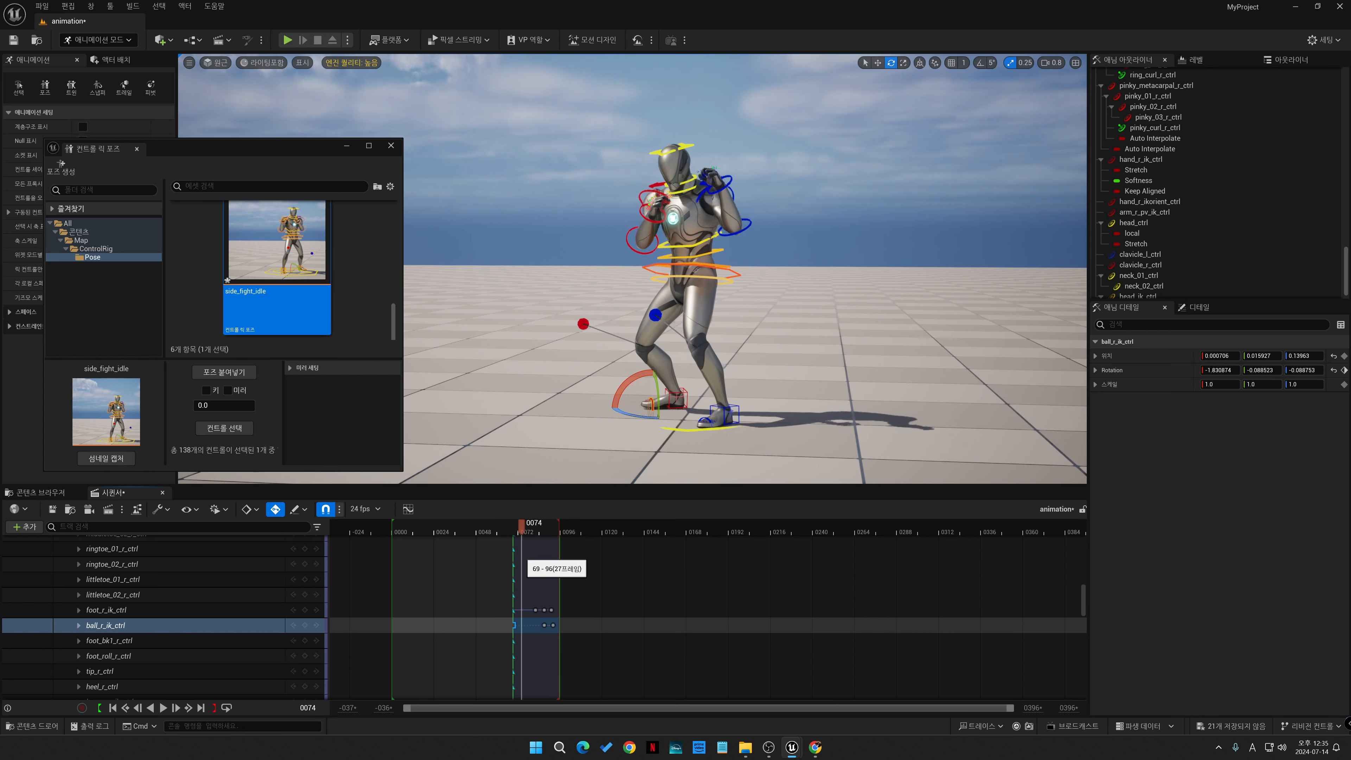
- Expand the base CR_Mannequin_Body section, move the playhead to frame 68 and clear the control selection
{"action": "left_click_drag", "start_coordinate": [550, 573], "coordinate": [513, 572]}
{"action": "scroll", "coordinate": [187, 596], "scroll_direction": "up", "scroll_amount": 10}
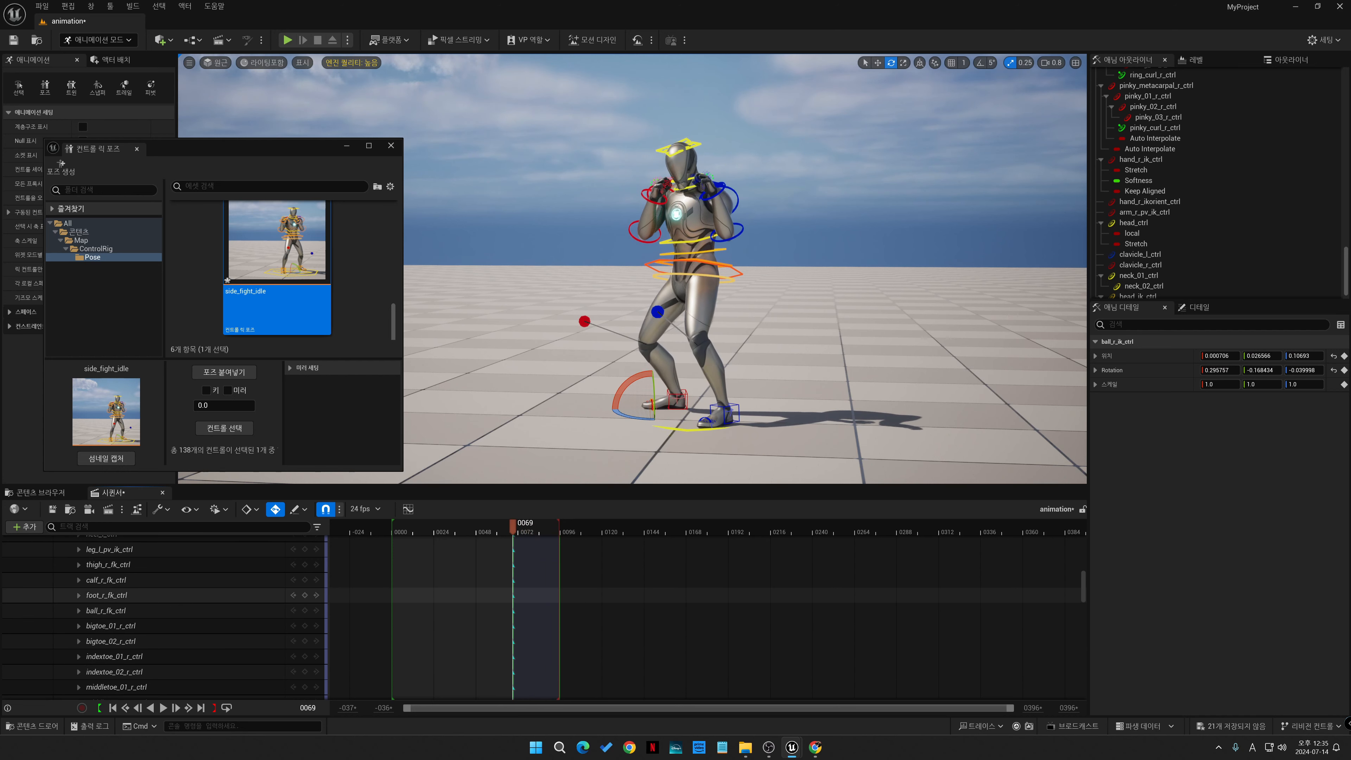
{"action": "scroll", "coordinate": [165, 617], "scroll_direction": "up", "scroll_amount": 3}
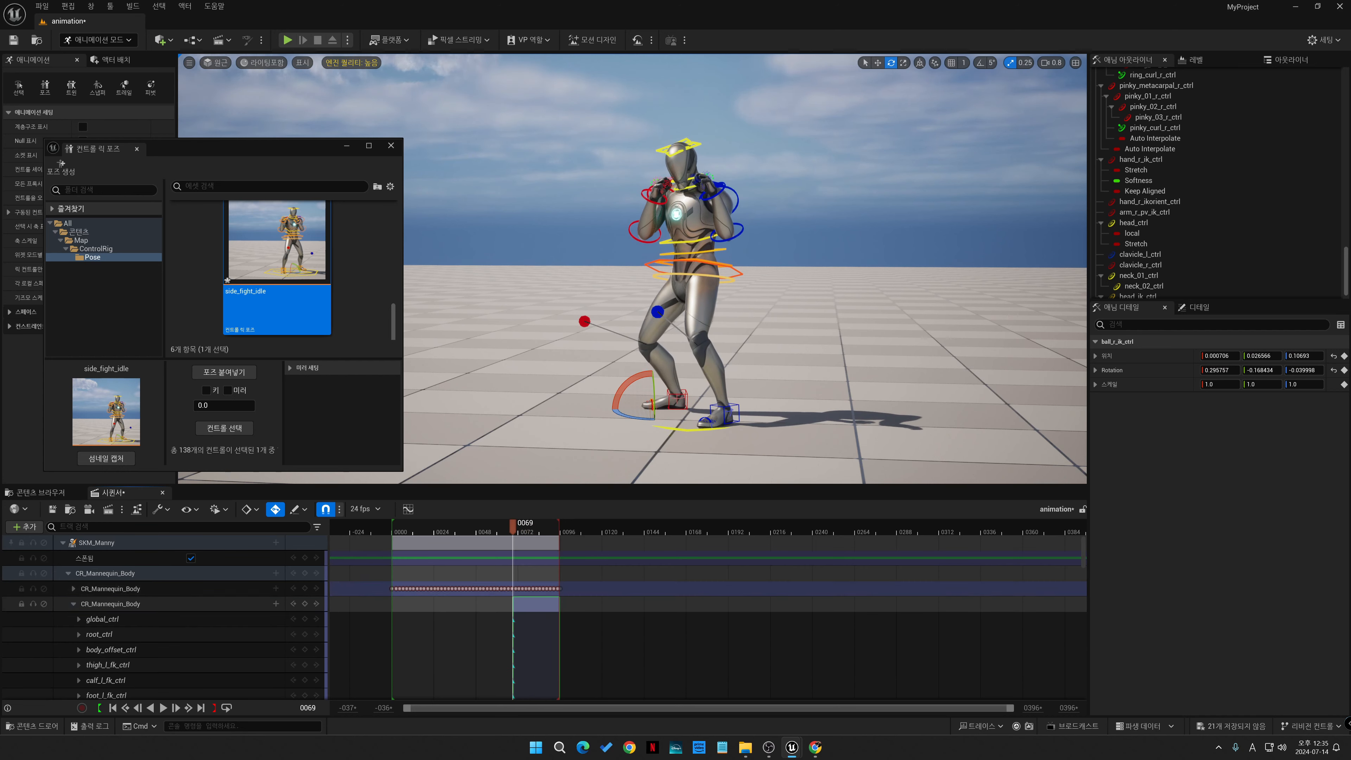
{"action": "left_click", "coordinate": [74, 589]}
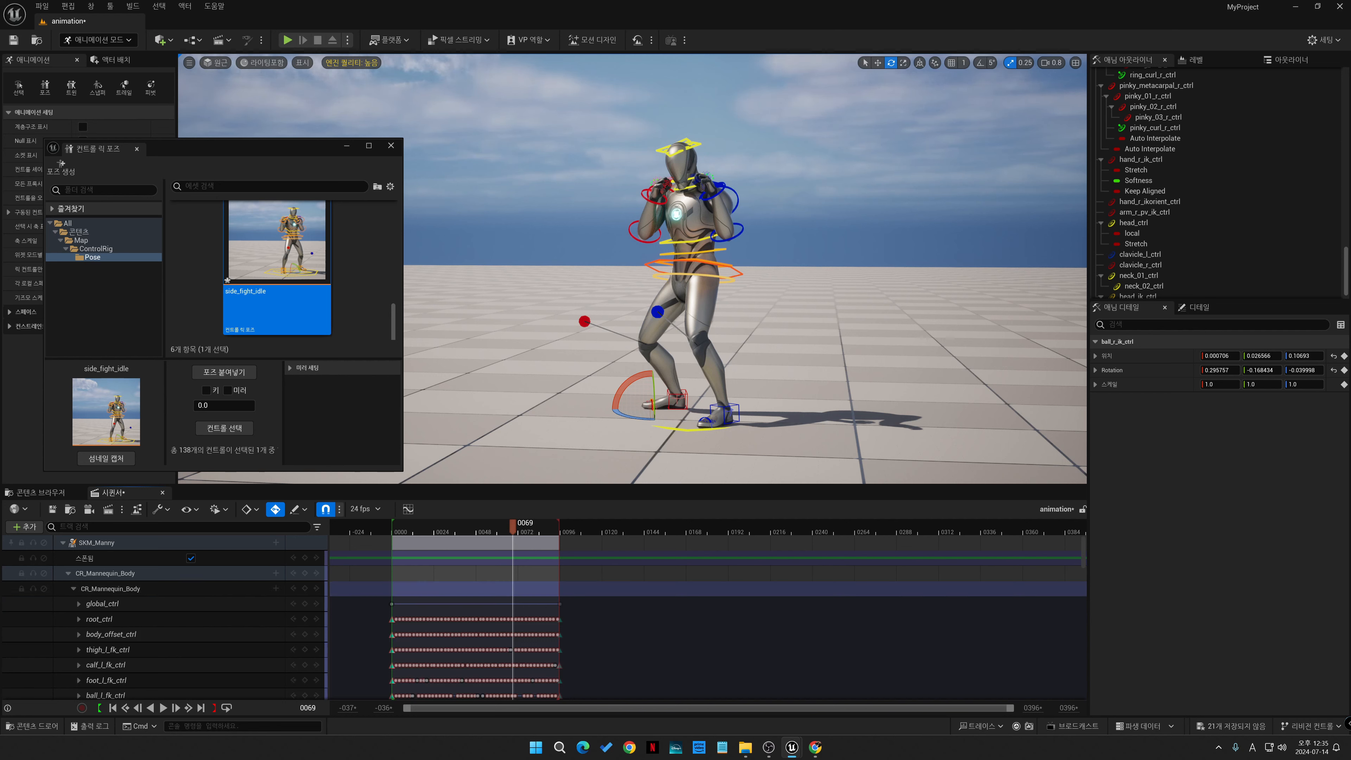
{"action": "key", "text": "Left"}
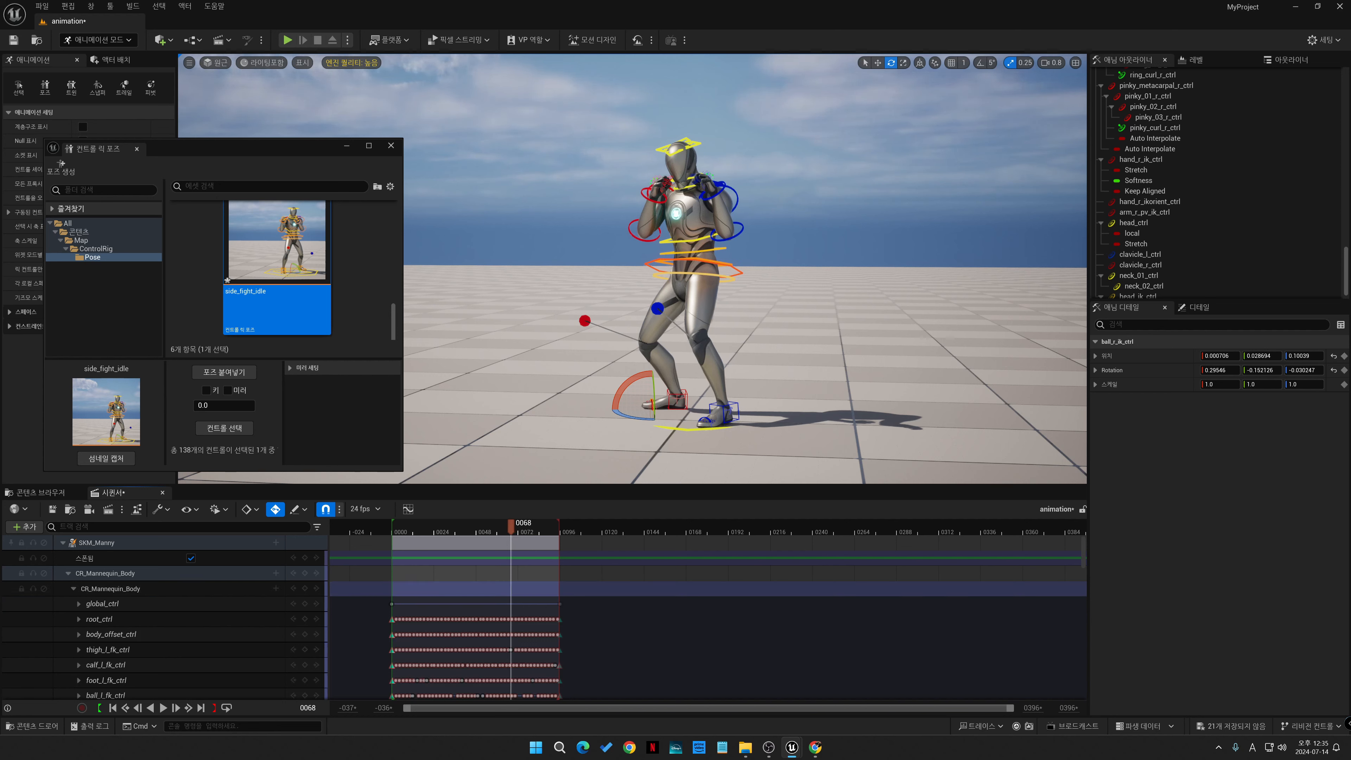
{"action": "key", "text": "Escape"}
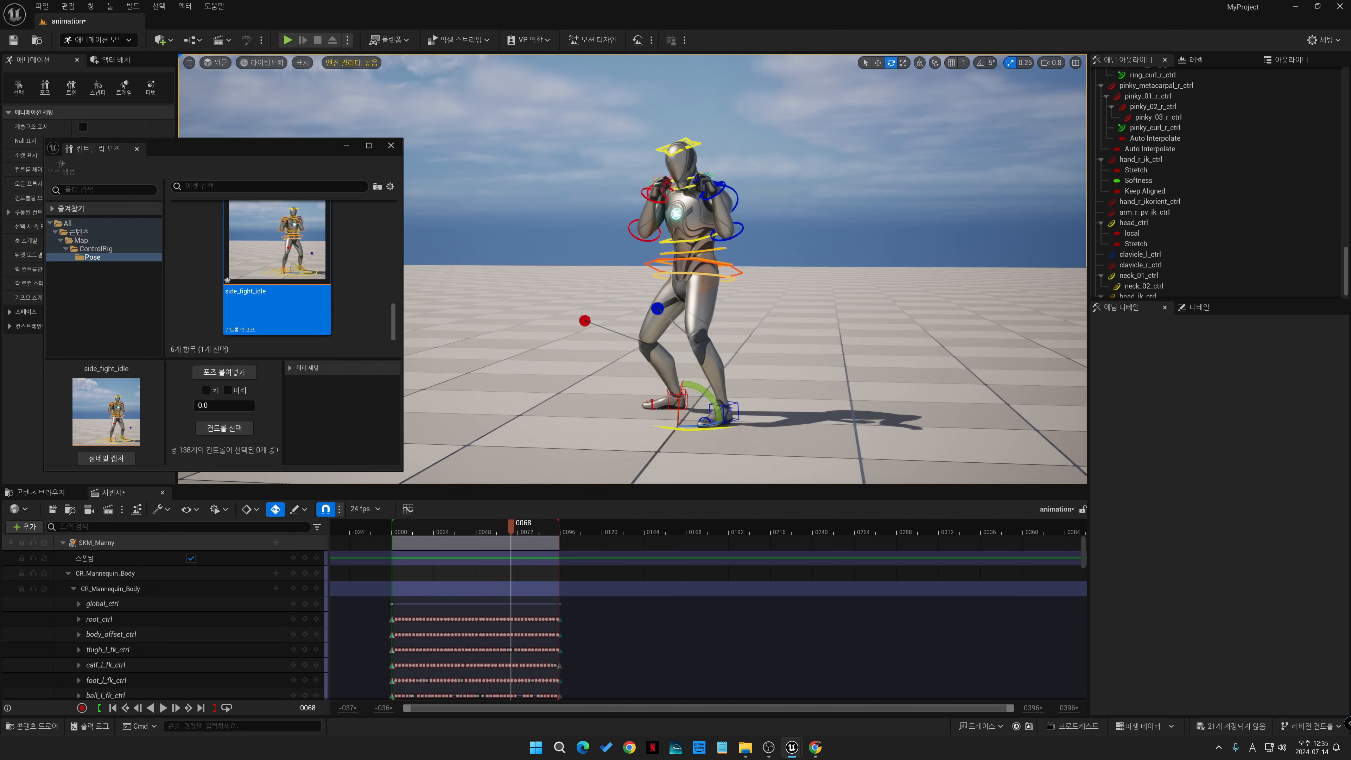
- Select the left arm controls upperarm_l_fk_ctrl, lowerarm_l_fk_ctrl and hand_l_fk_ctrl together
{"action": "left_click", "coordinate": [737, 199]}
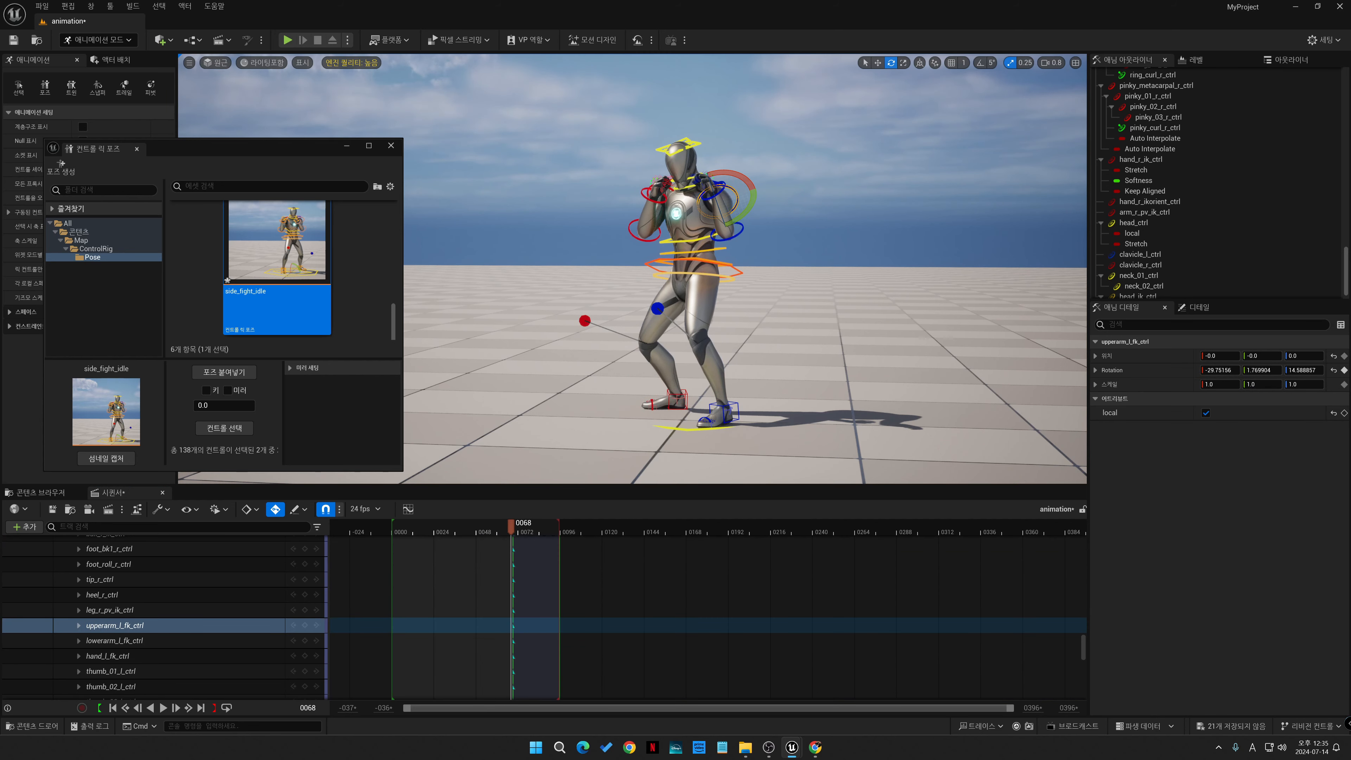
{"action": "left_click", "coordinate": [742, 231], "text": "shift"}
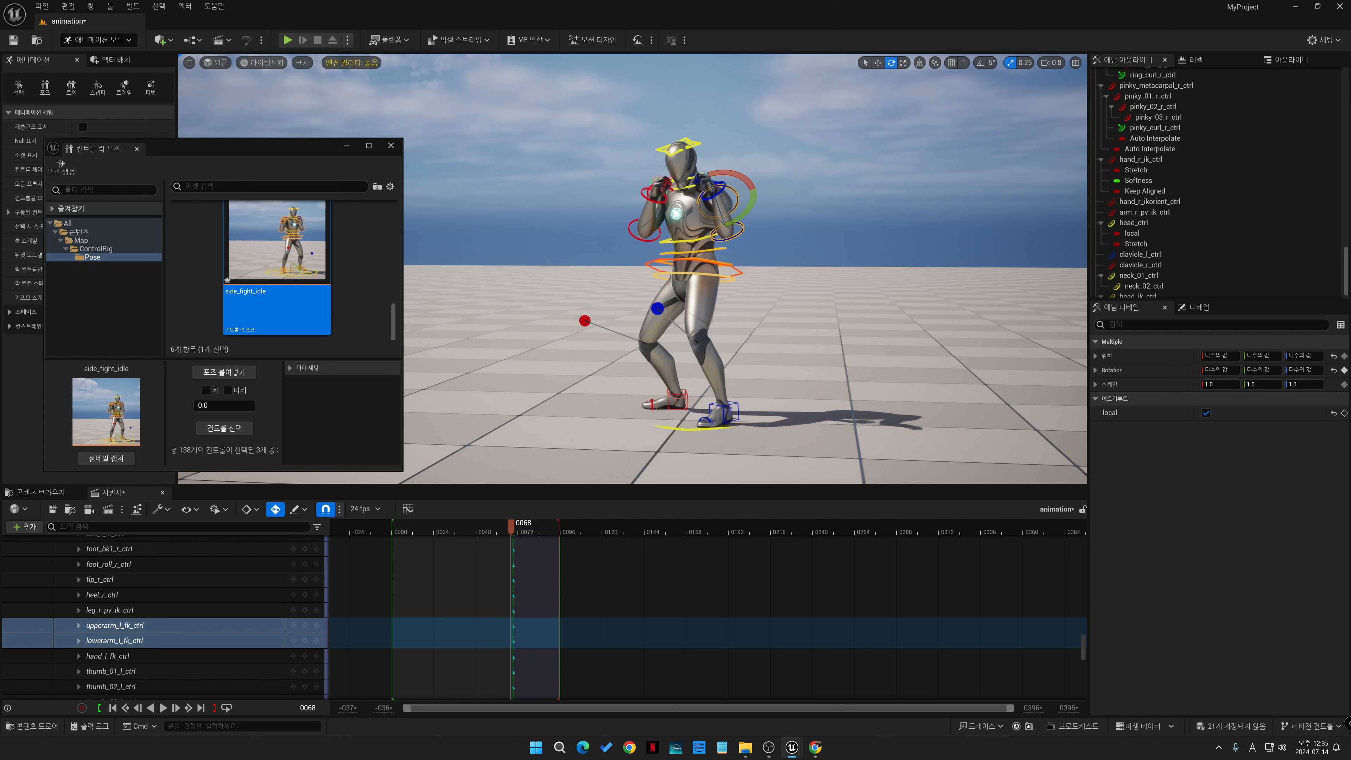
{"action": "left_click", "coordinate": [716, 193], "text": "shift"}
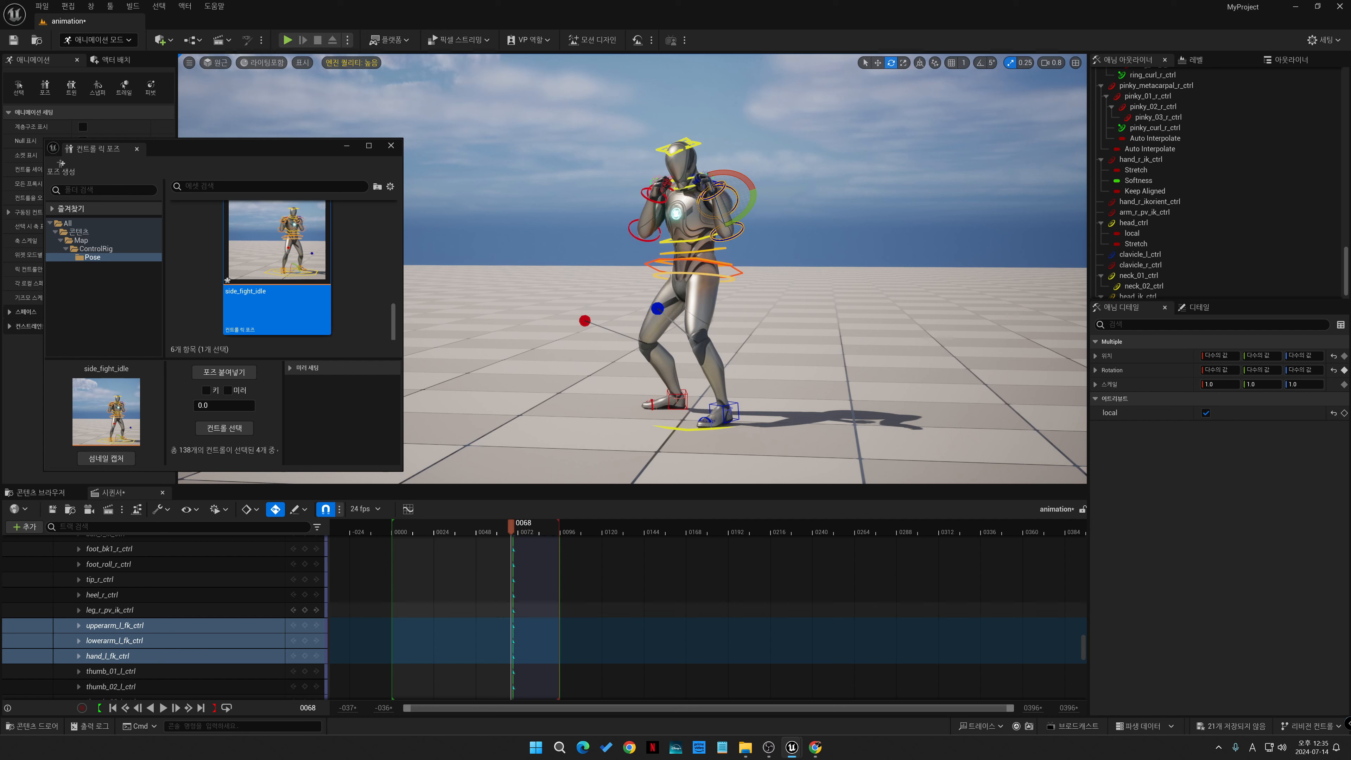
{"action": "left_click_drag", "start_coordinate": [527, 659], "coordinate": [527, 660]}
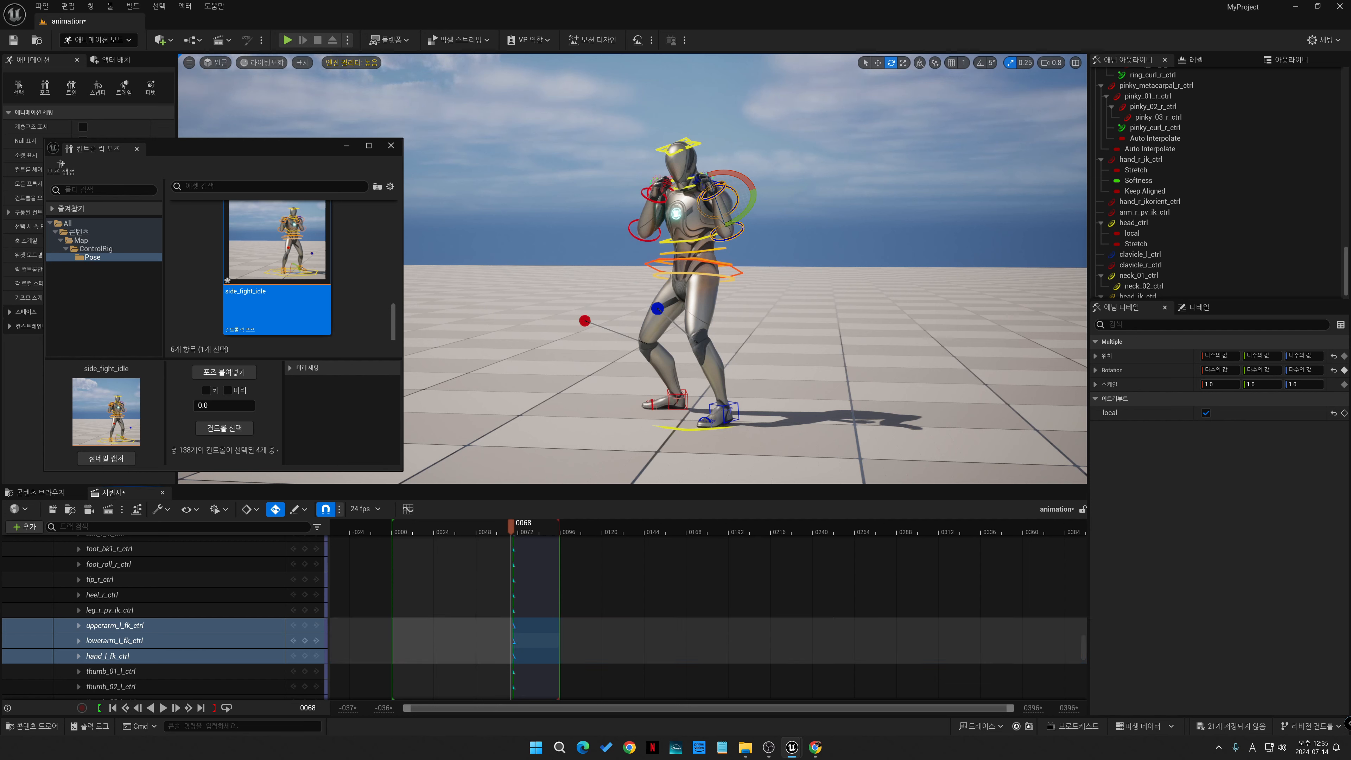
- Look for the left arm's tracks in the base CR_Mannequin_Body section, filtering the track list by "arm"
{"action": "scroll", "coordinate": [532, 620], "scroll_direction": "up", "scroll_amount": 12}
{"action": "scroll", "coordinate": [537, 628], "scroll_direction": "up", "scroll_amount": 15}
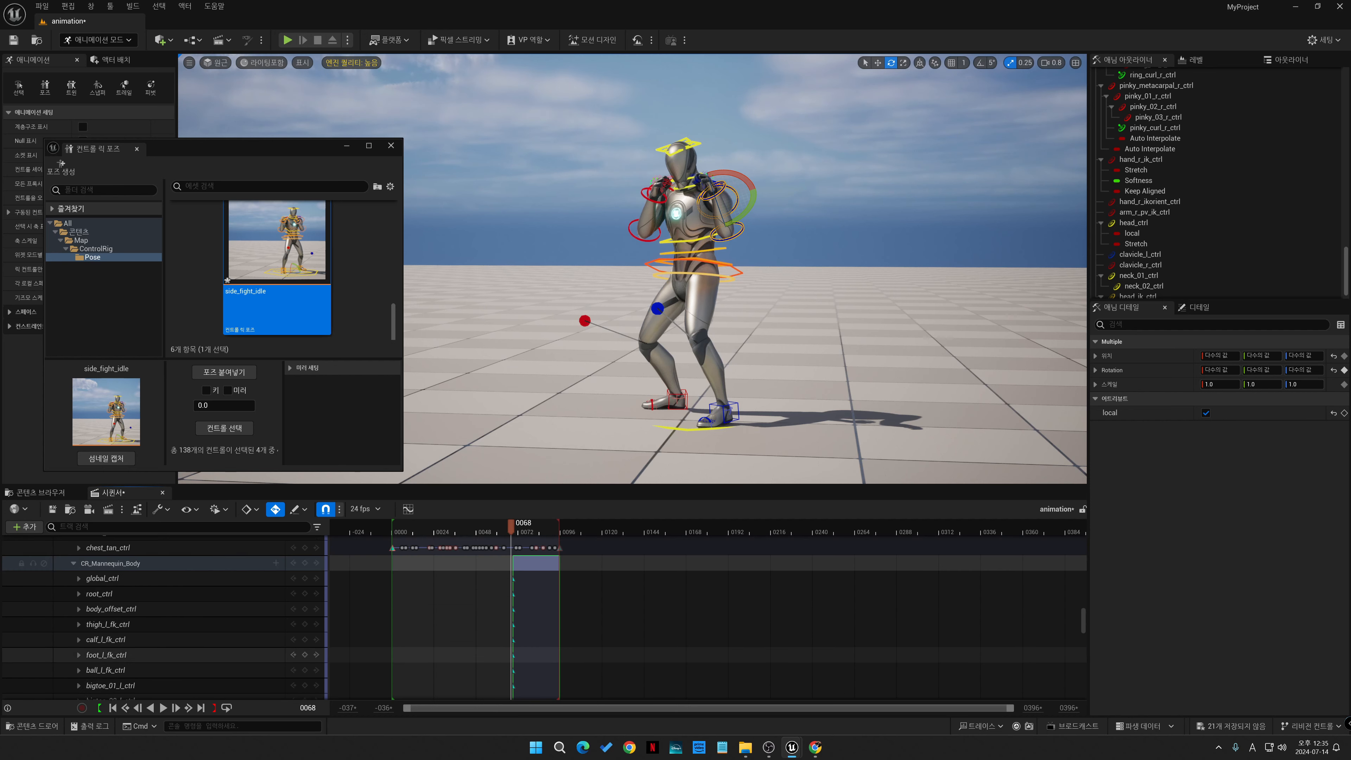
{"action": "scroll", "coordinate": [532, 617], "scroll_direction": "down", "scroll_amount": 10}
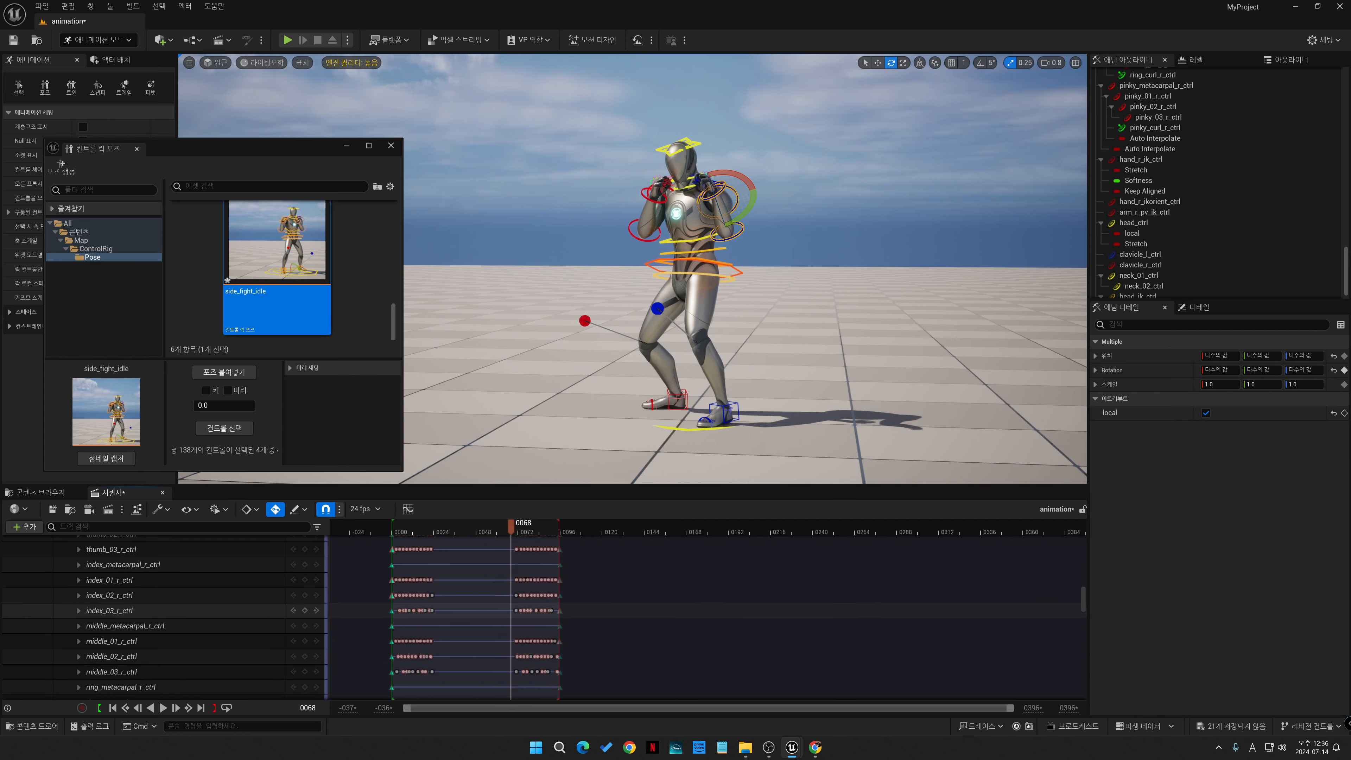
{"action": "scroll", "coordinate": [319, 623], "scroll_direction": "down", "scroll_amount": 15}
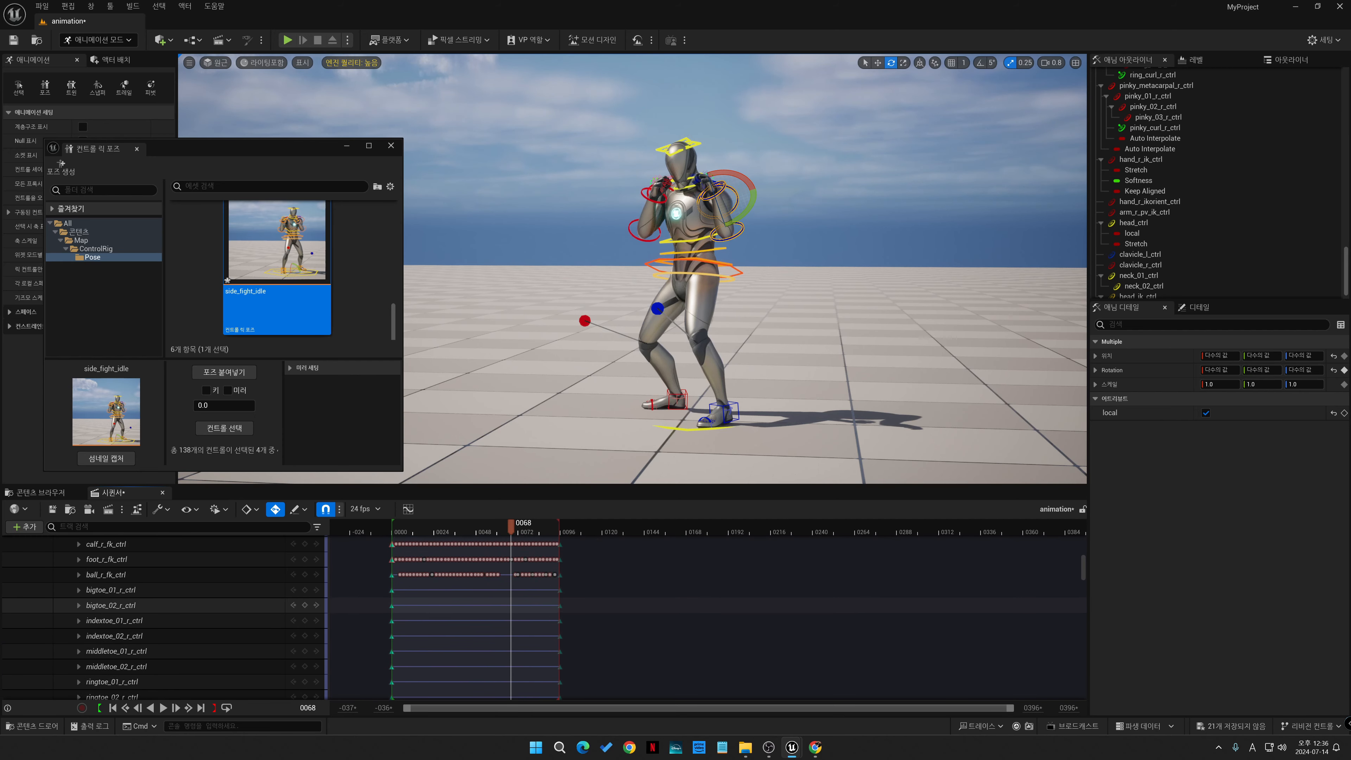
{"action": "scroll", "coordinate": [165, 617], "scroll_direction": "down", "scroll_amount": 5}
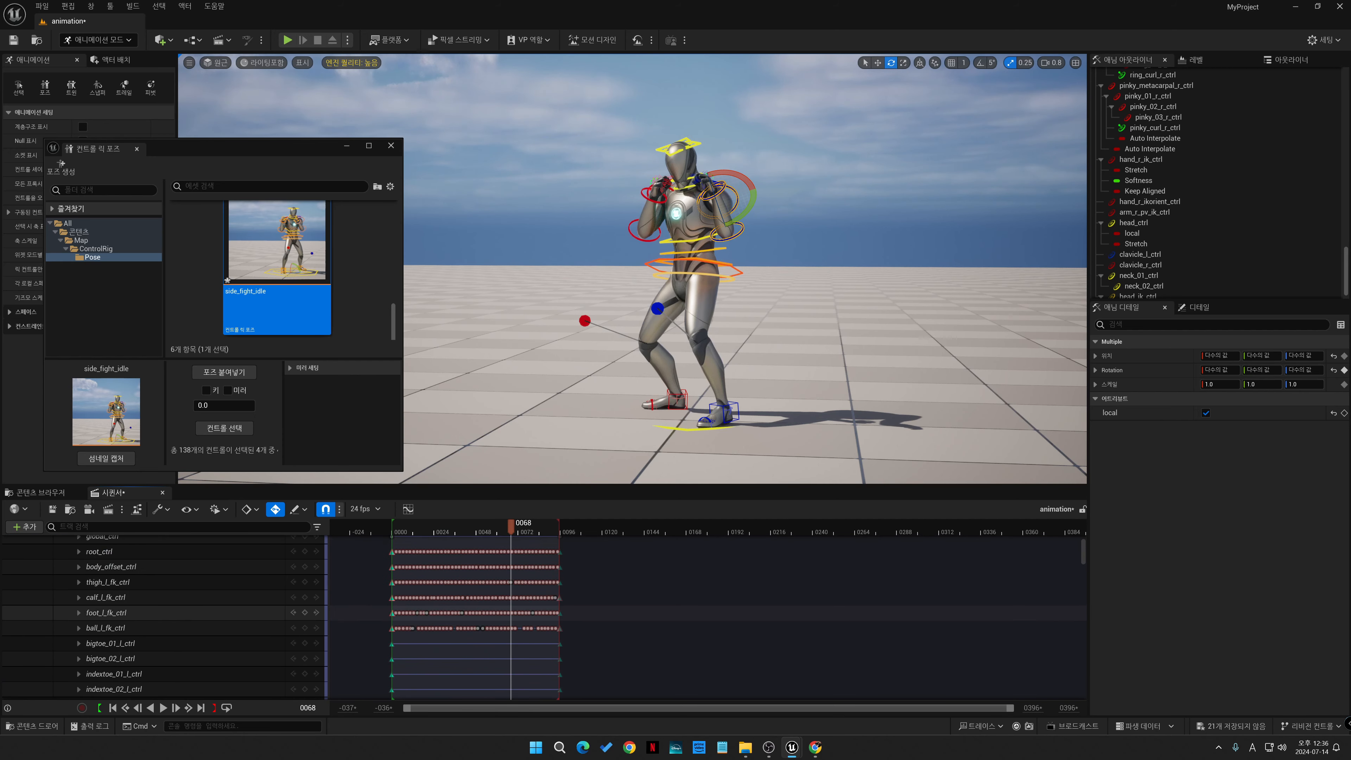
{"action": "scroll", "coordinate": [165, 606], "scroll_direction": "down", "scroll_amount": 5}
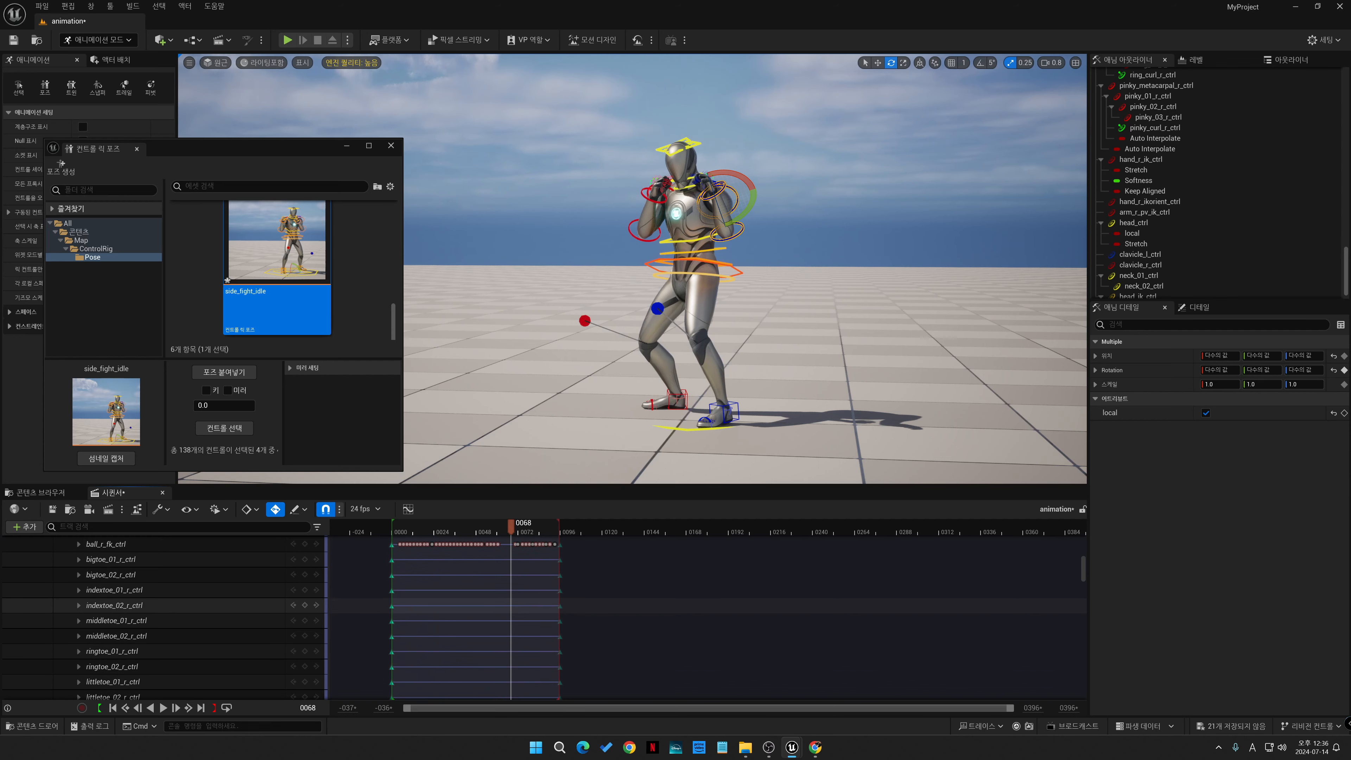
{"action": "scroll", "coordinate": [165, 606], "scroll_direction": "up", "scroll_amount": 20}
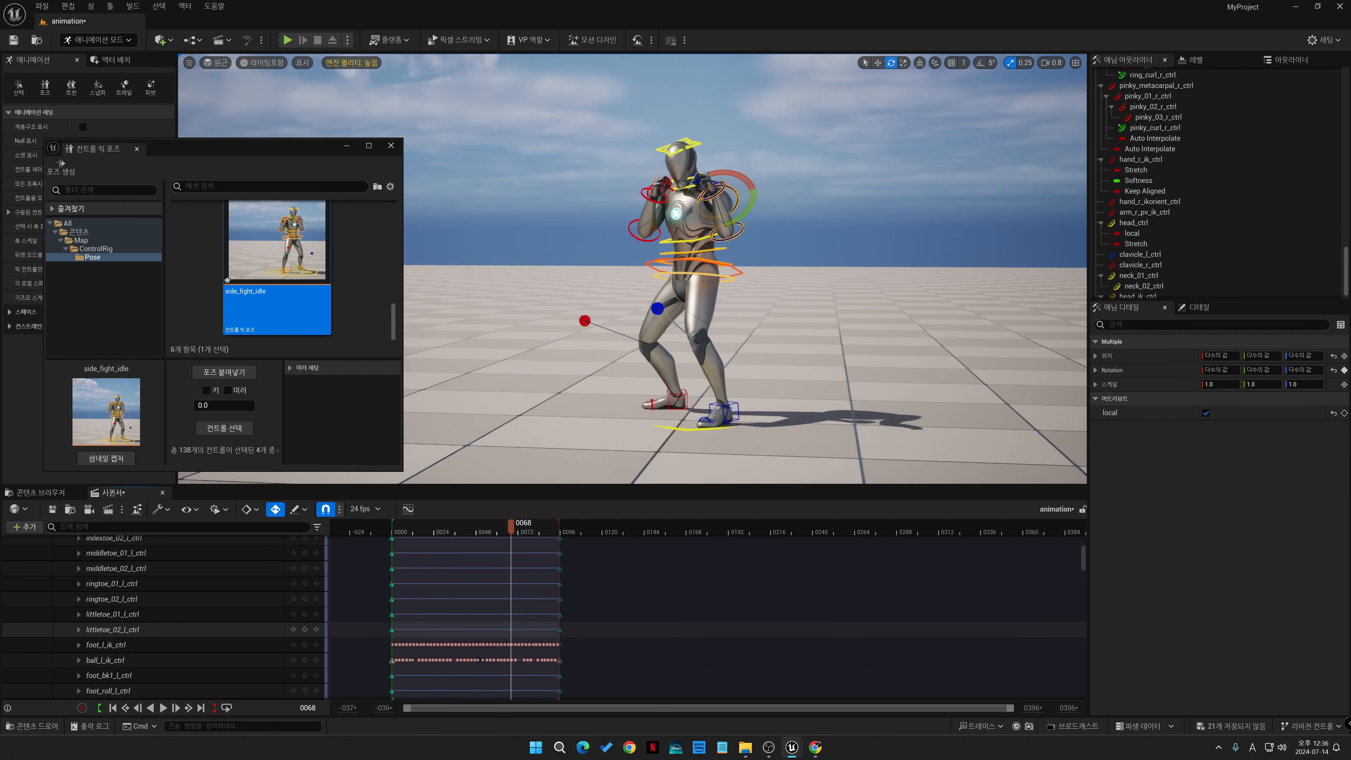
{"action": "scroll", "coordinate": [165, 618], "scroll_direction": "down", "scroll_amount": 20}
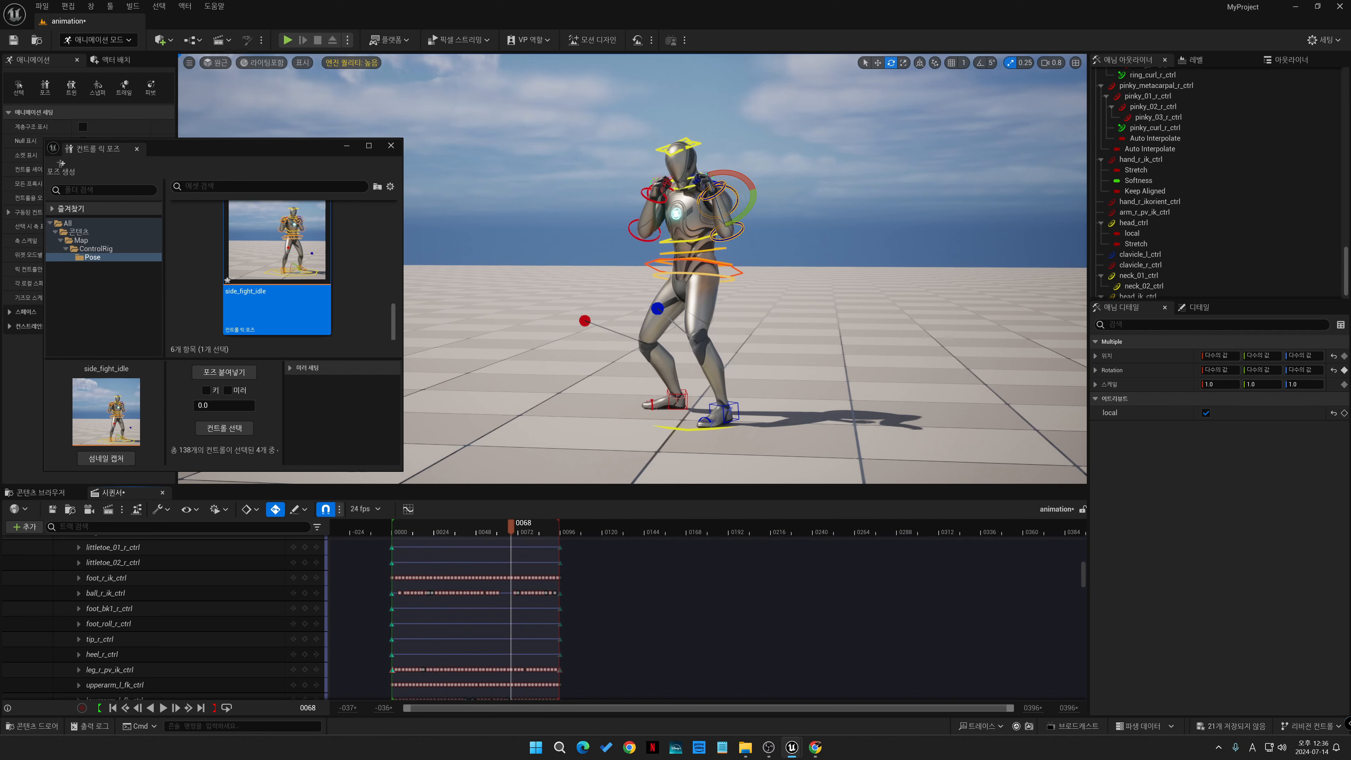
{"action": "type", "text": "m"}
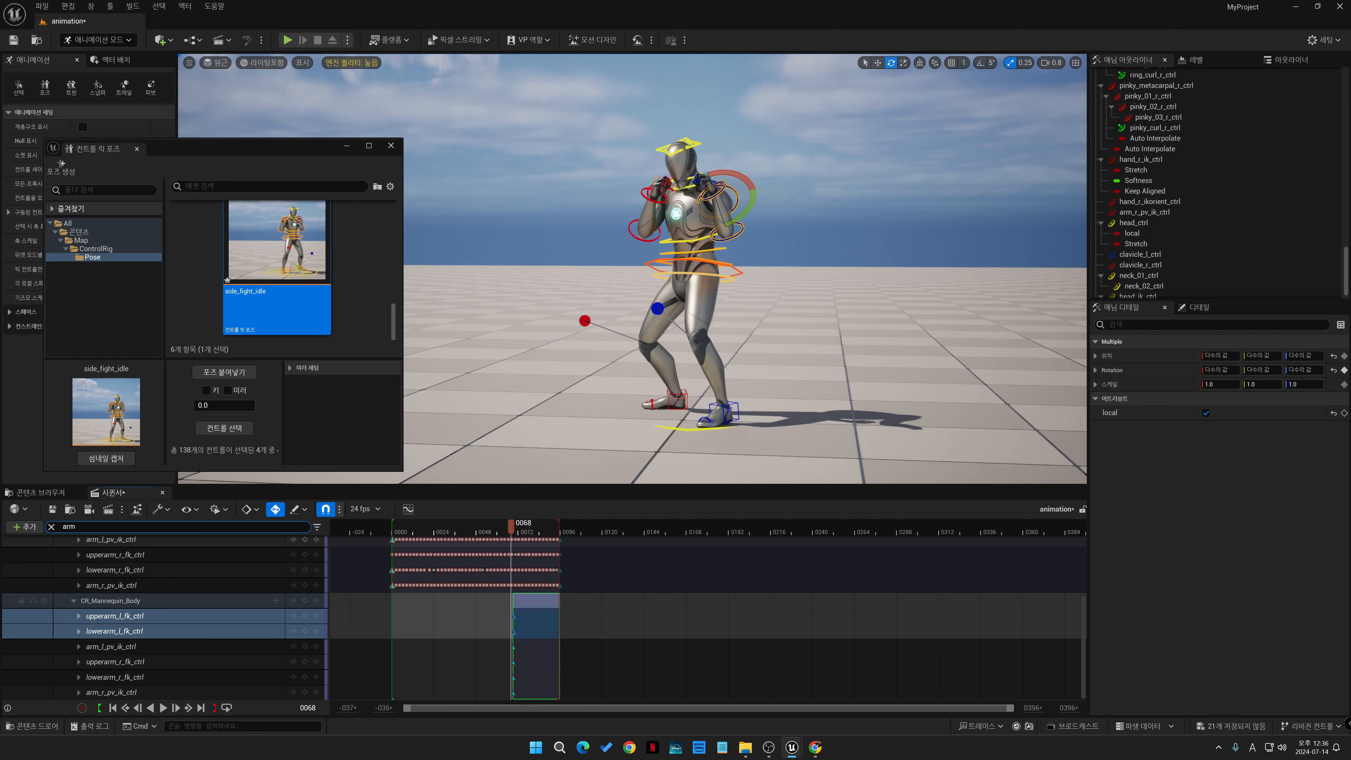
{"action": "scroll", "coordinate": [527, 601], "scroll_direction": "up", "scroll_amount": 3}
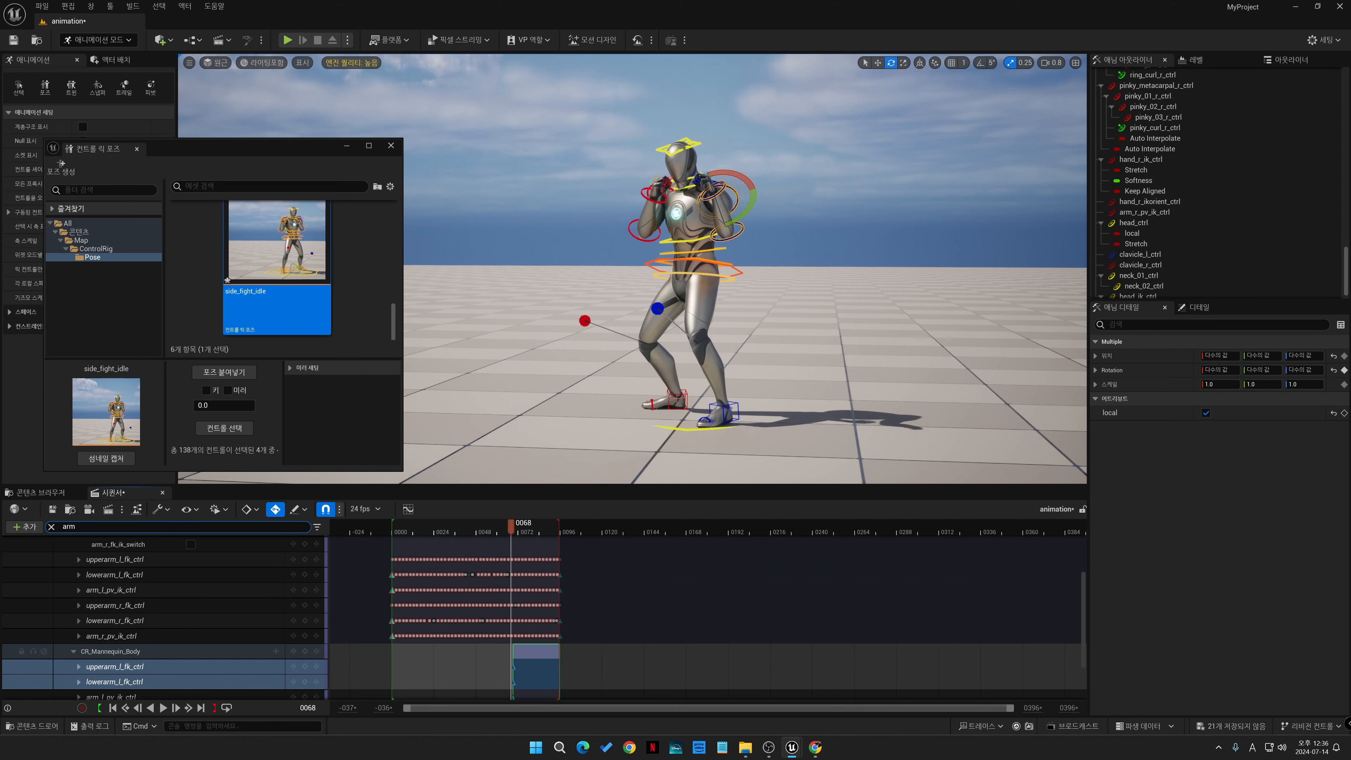
- Delete both arms' base-section keys from frame 69 up to just before the final keys
{"action": "mouse_move", "coordinate": [512, 527]}
{"action": "left_mouse_down"}
{"action": "mouse_move", "coordinate": [549, 526]}
{"action": "mouse_move", "coordinate": [513, 526]}
{"action": "left_mouse_up"}
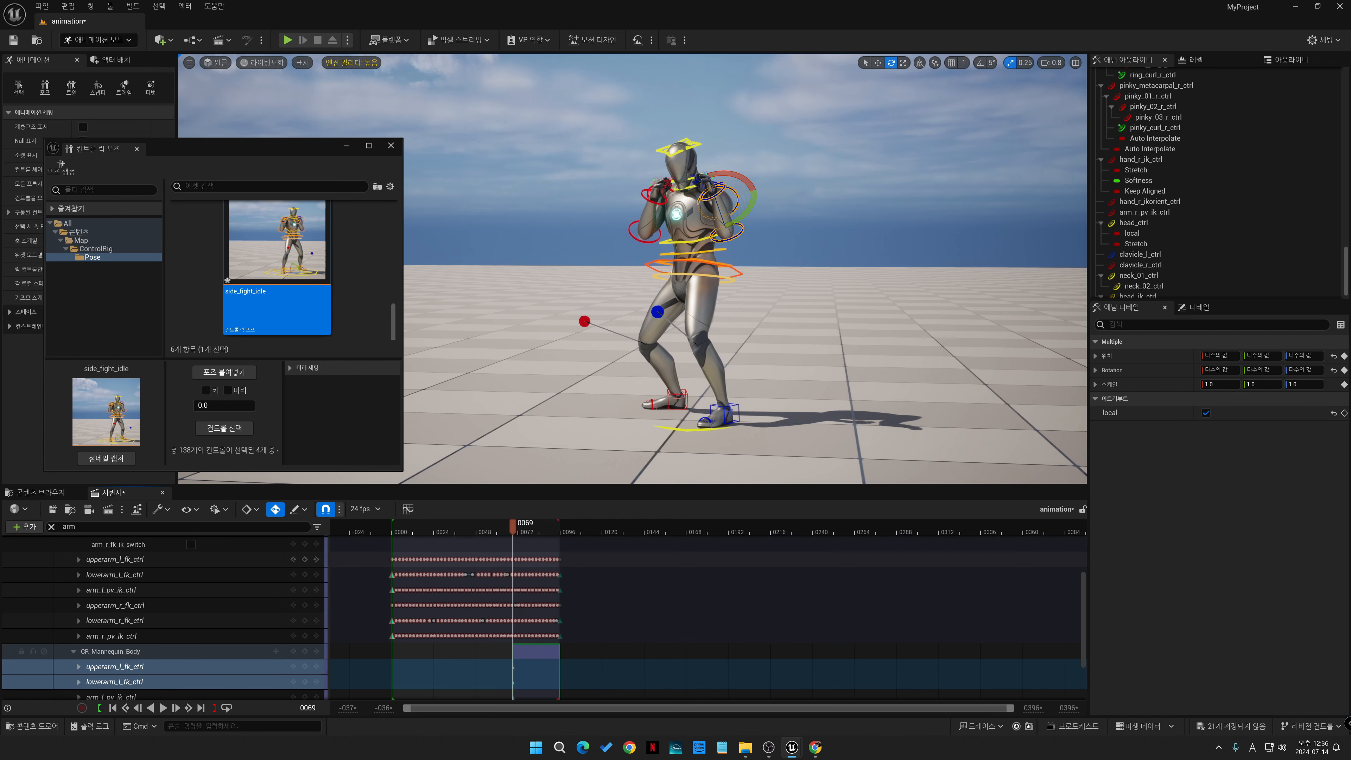
{"action": "left_click_drag", "start_coordinate": [524, 565], "coordinate": [557, 638]}
{"action": "key", "text": "Delete"}
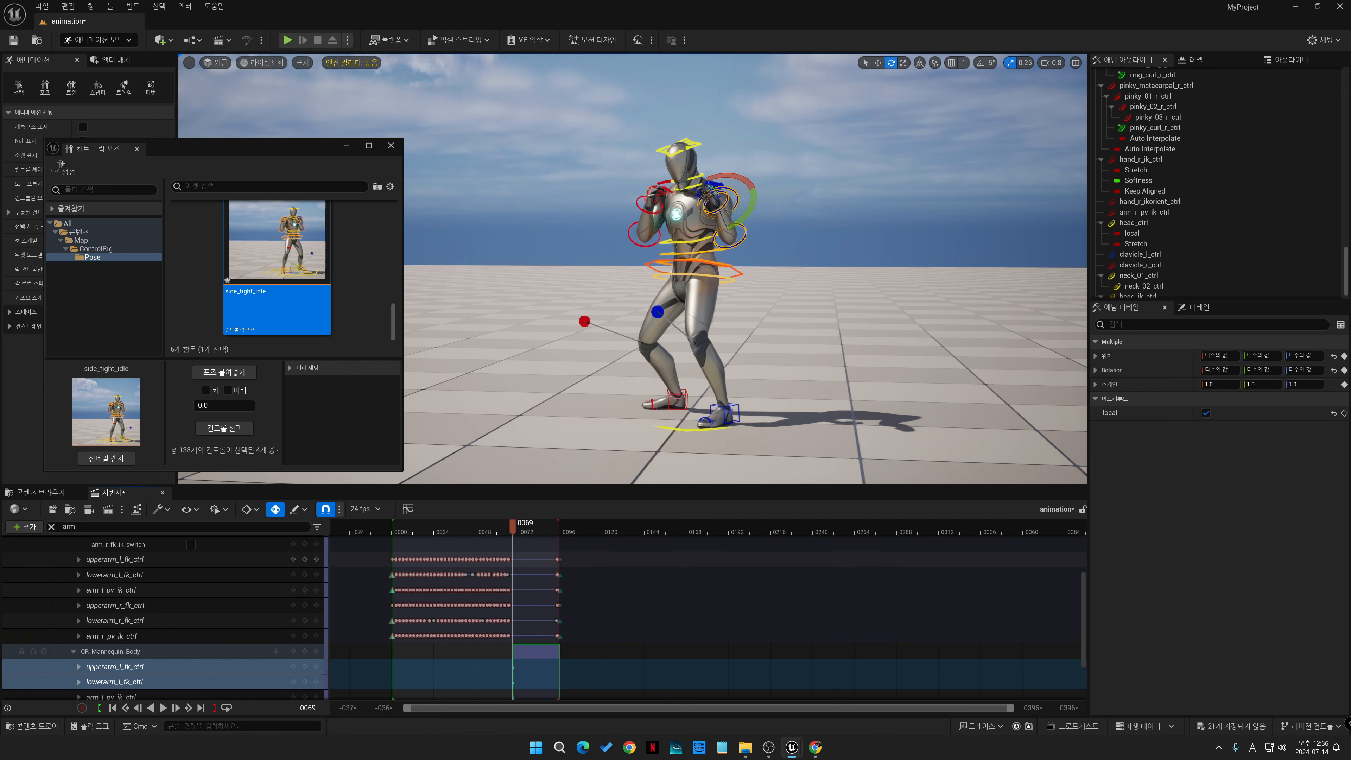
{"action": "left_click_drag", "start_coordinate": [513, 525], "coordinate": [504, 525]}
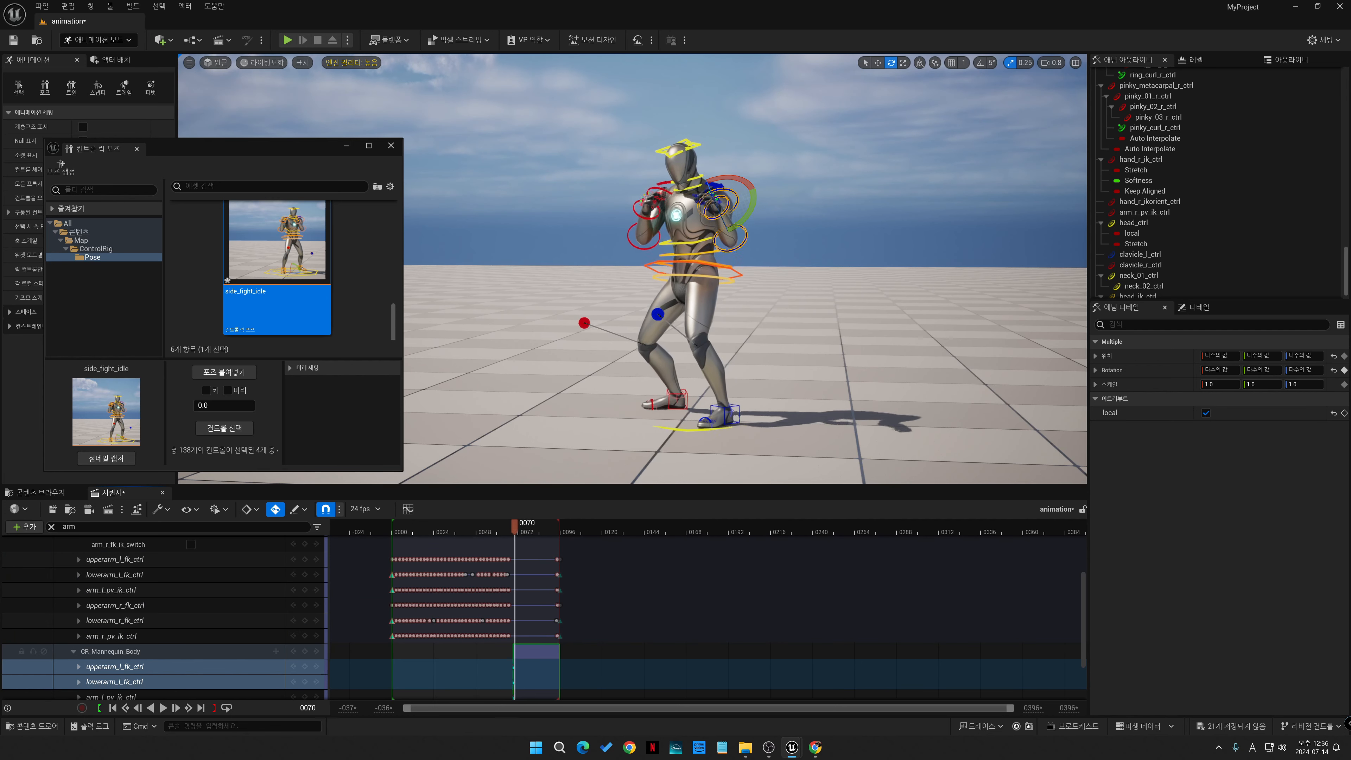
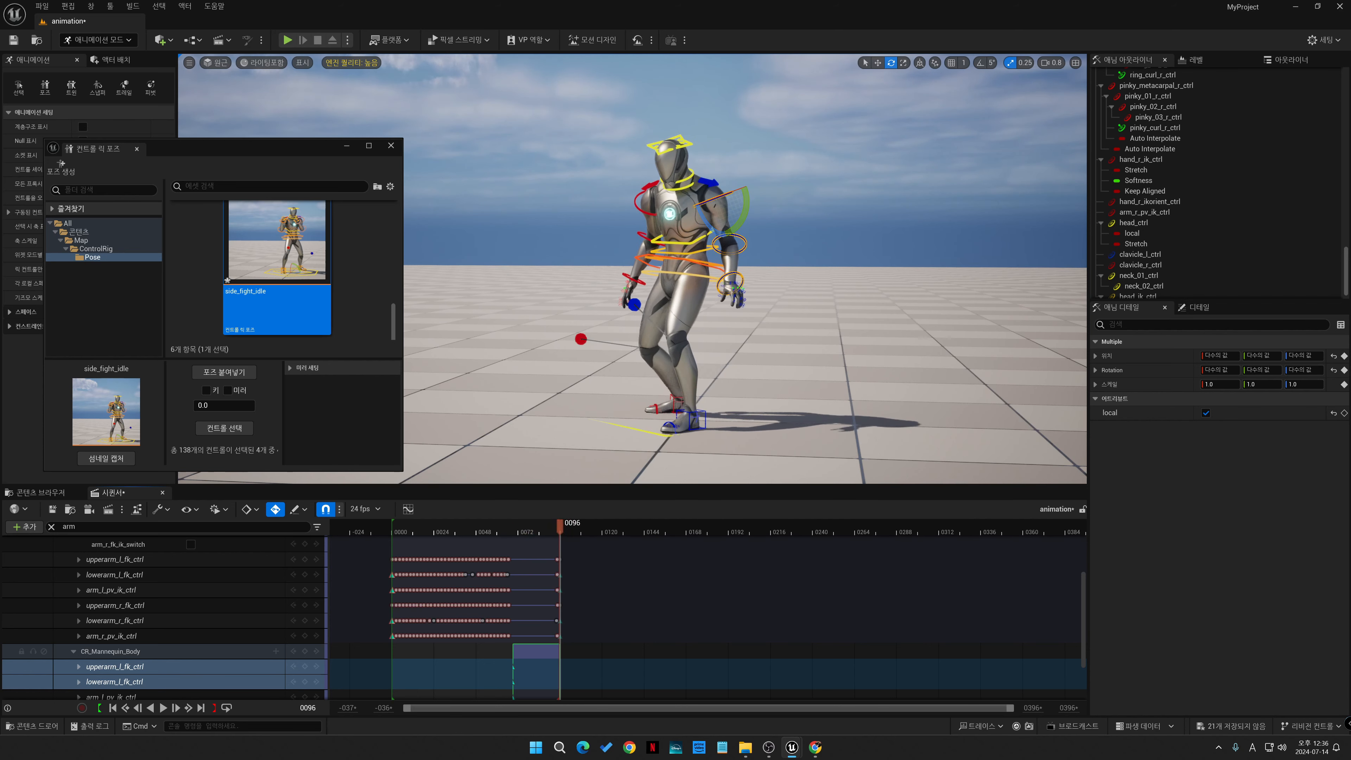
- Play and scrub the sequence from frame 60 onward to examine how the arms return to idle
{"action": "key", "text": "space"}
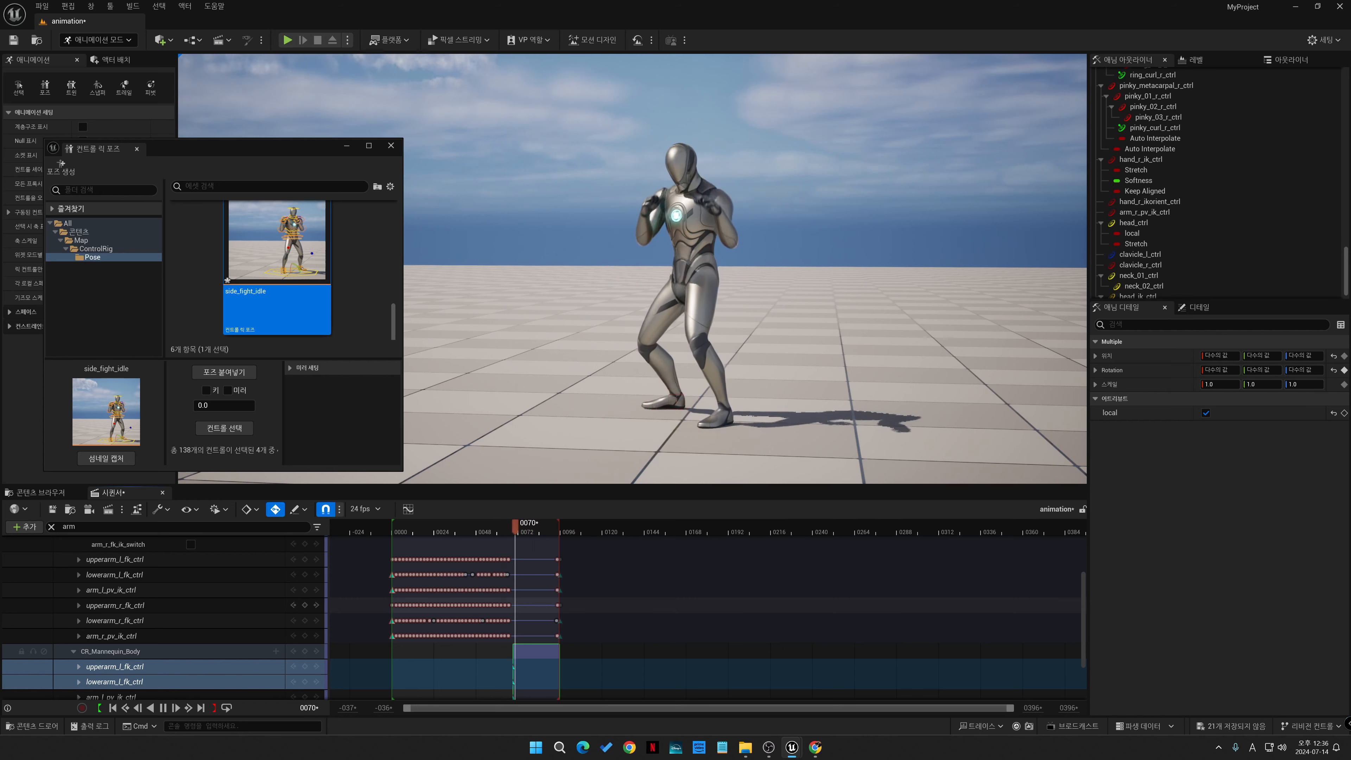
{"action": "left_click", "coordinate": [498, 526]}
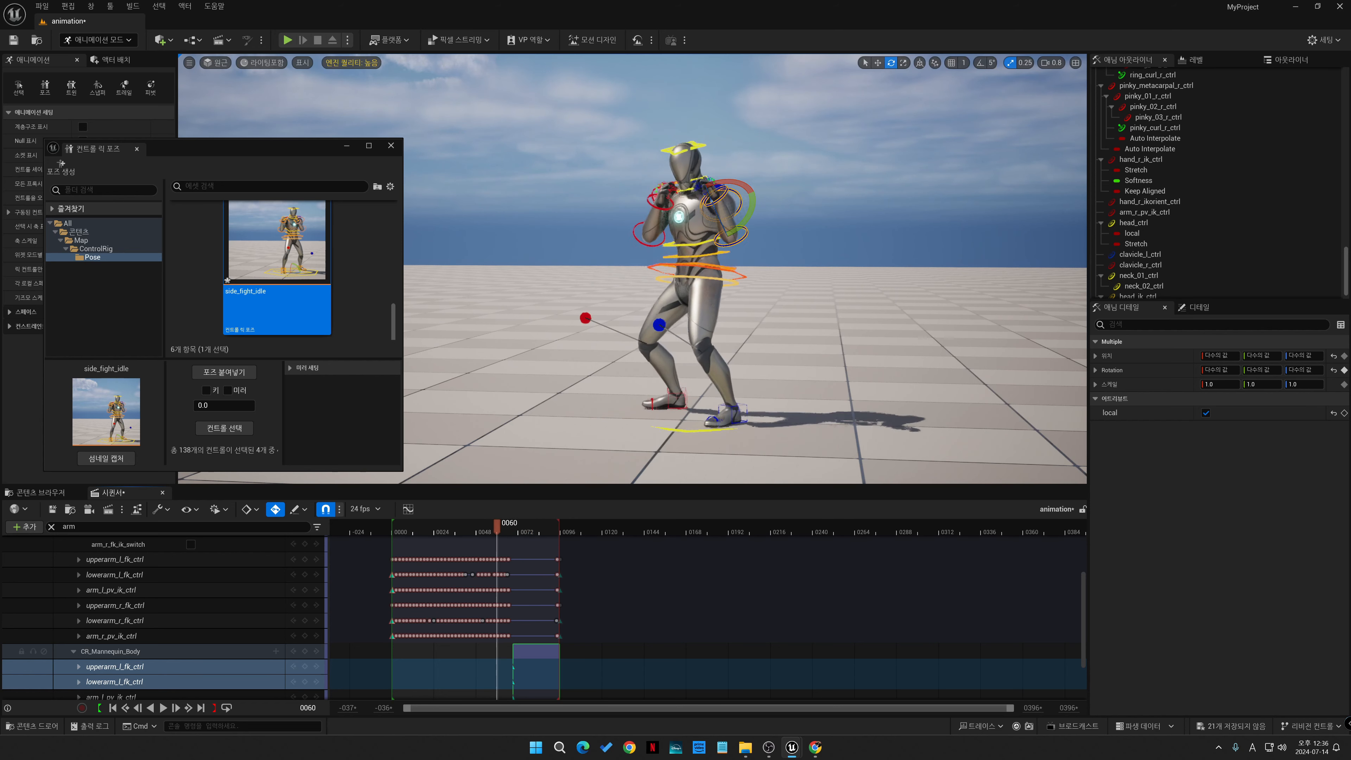
{"action": "key", "text": "space"}
{"action": "key", "text": "space"}
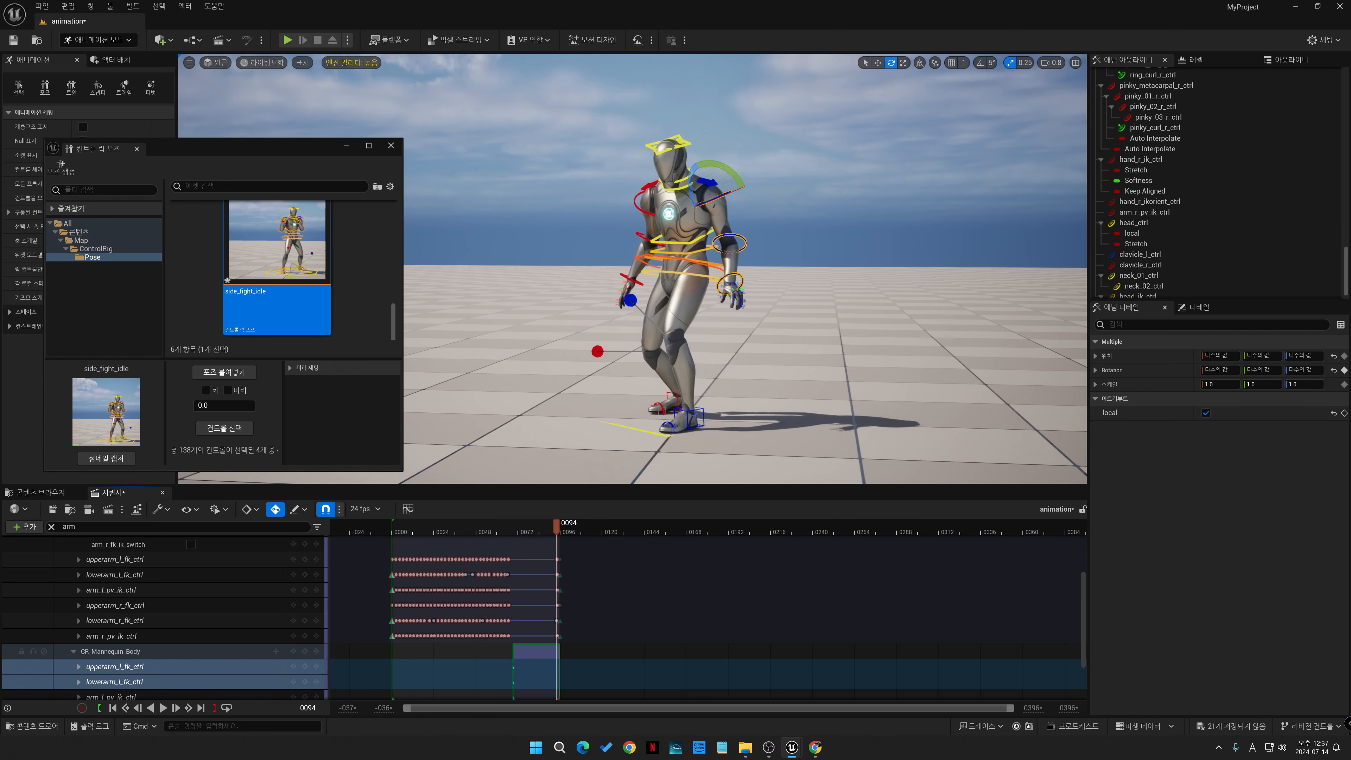
{"action": "mouse_move", "coordinate": [556, 526]}
{"action": "left_mouse_down"}
{"action": "mouse_move", "coordinate": [510, 526]}
{"action": "mouse_move", "coordinate": [551, 527]}
{"action": "mouse_move", "coordinate": [530, 527]}
{"action": "left_mouse_up"}
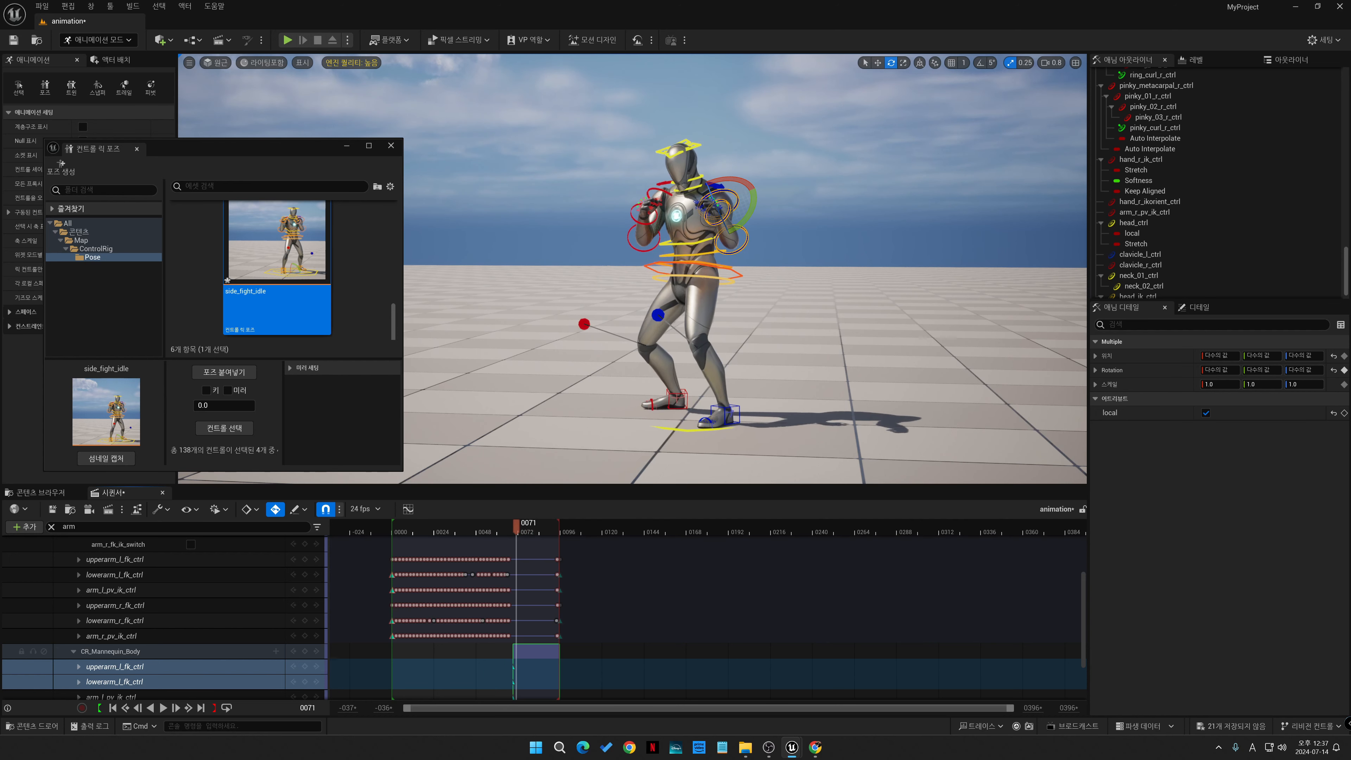
- Filter the tracks by "spine", delete the base keys of spine_01_ctrl, spine_02_ctrl and spine_03_ctrl around frame 71, and play the sequence
{"action": "left_click", "coordinate": [685, 244]}
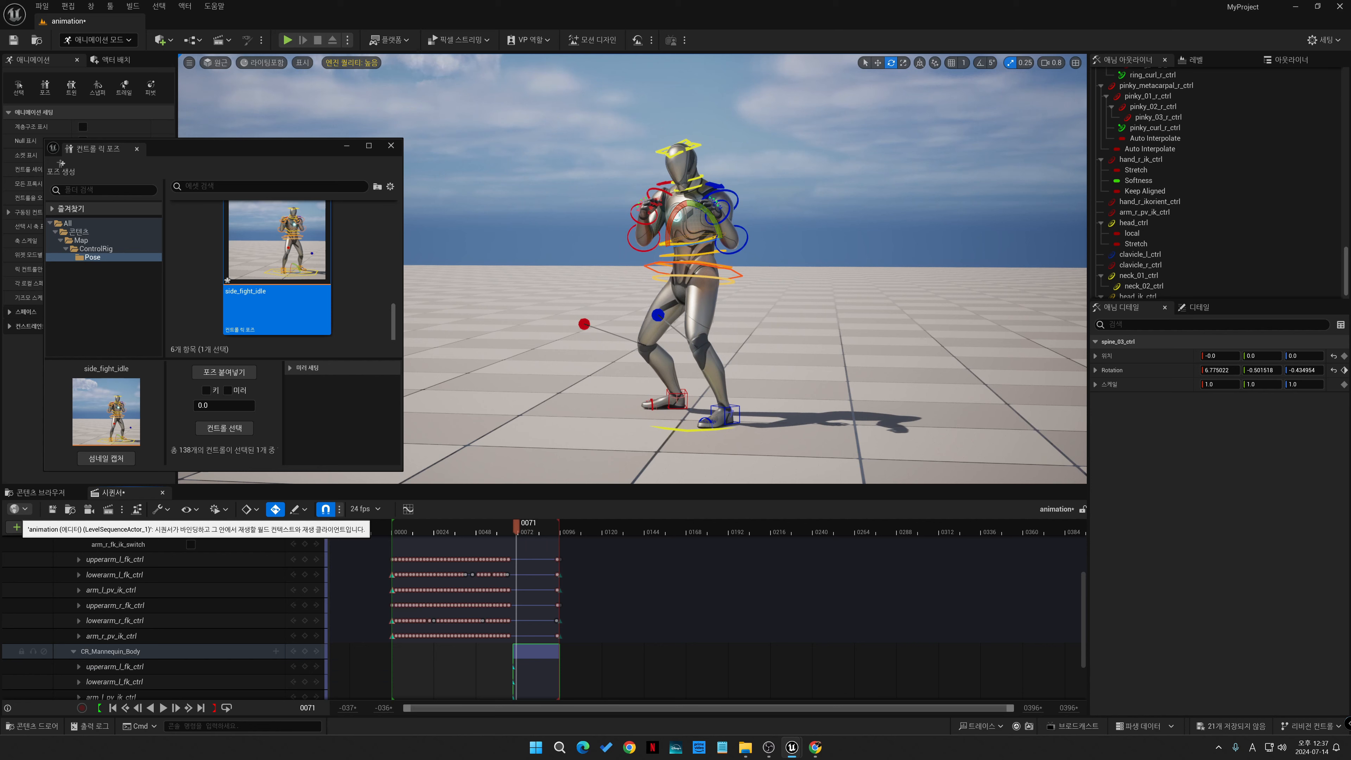
{"action": "key", "text": "BackSpace"}
{"action": "type", "text": "spine"}
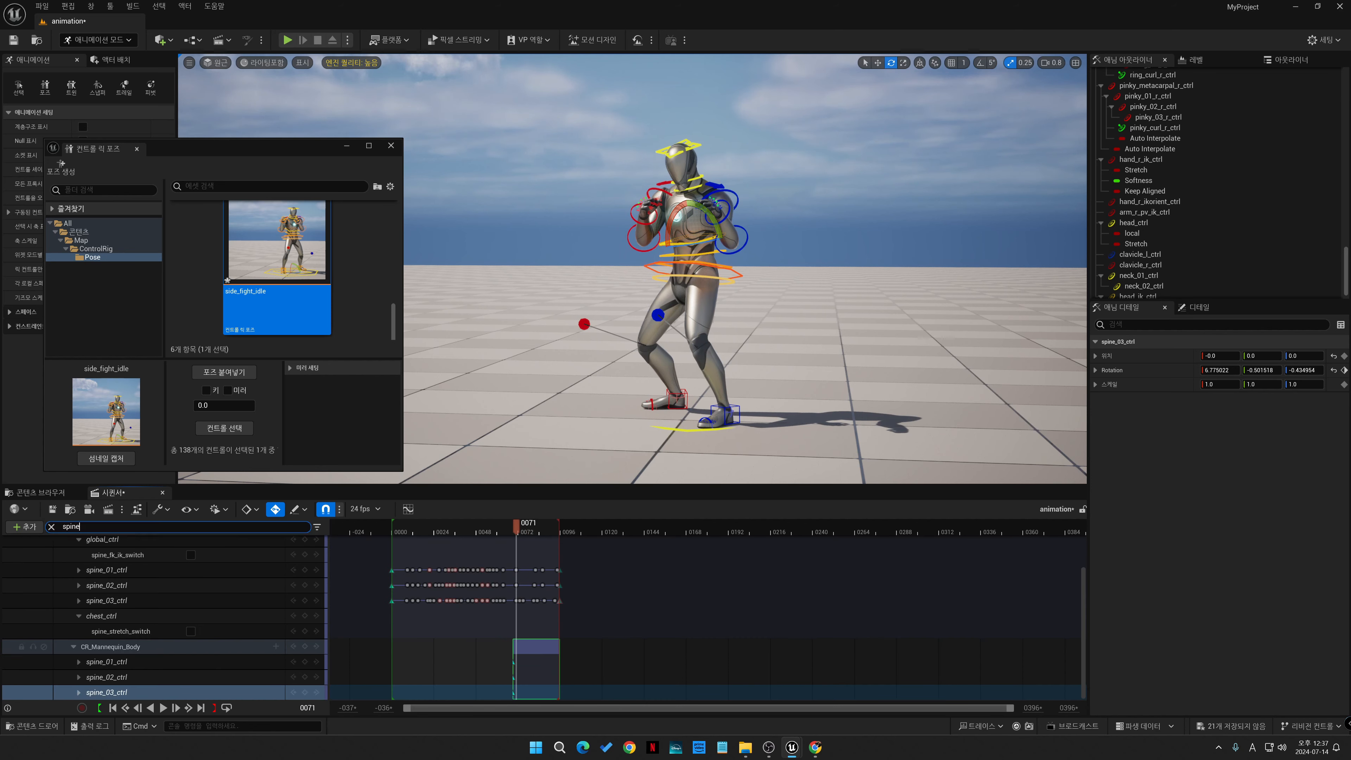
{"action": "scroll", "coordinate": [165, 585], "scroll_direction": "up", "scroll_amount": 3}
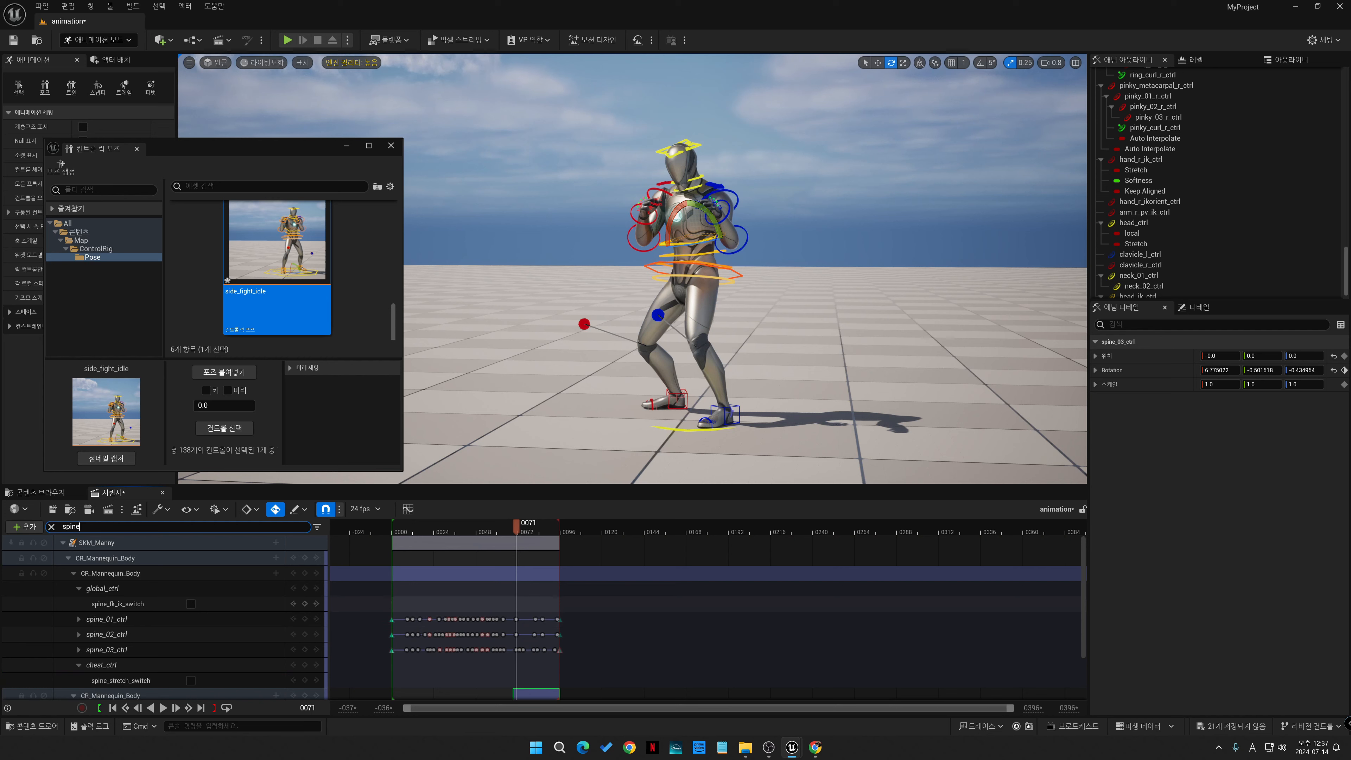
{"action": "left_click_drag", "start_coordinate": [511, 608], "coordinate": [527, 665]}
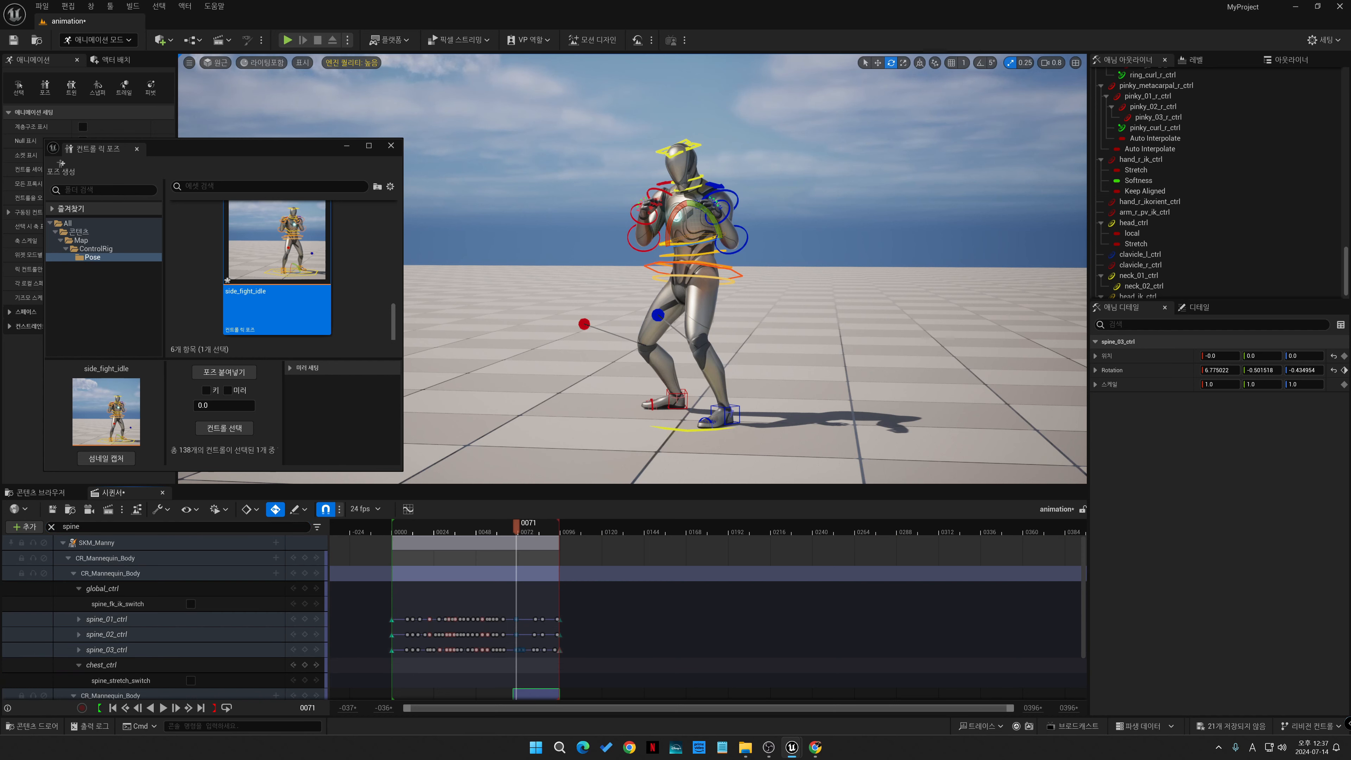
{"action": "key", "text": "Delete"}
{"action": "key", "text": "space"}
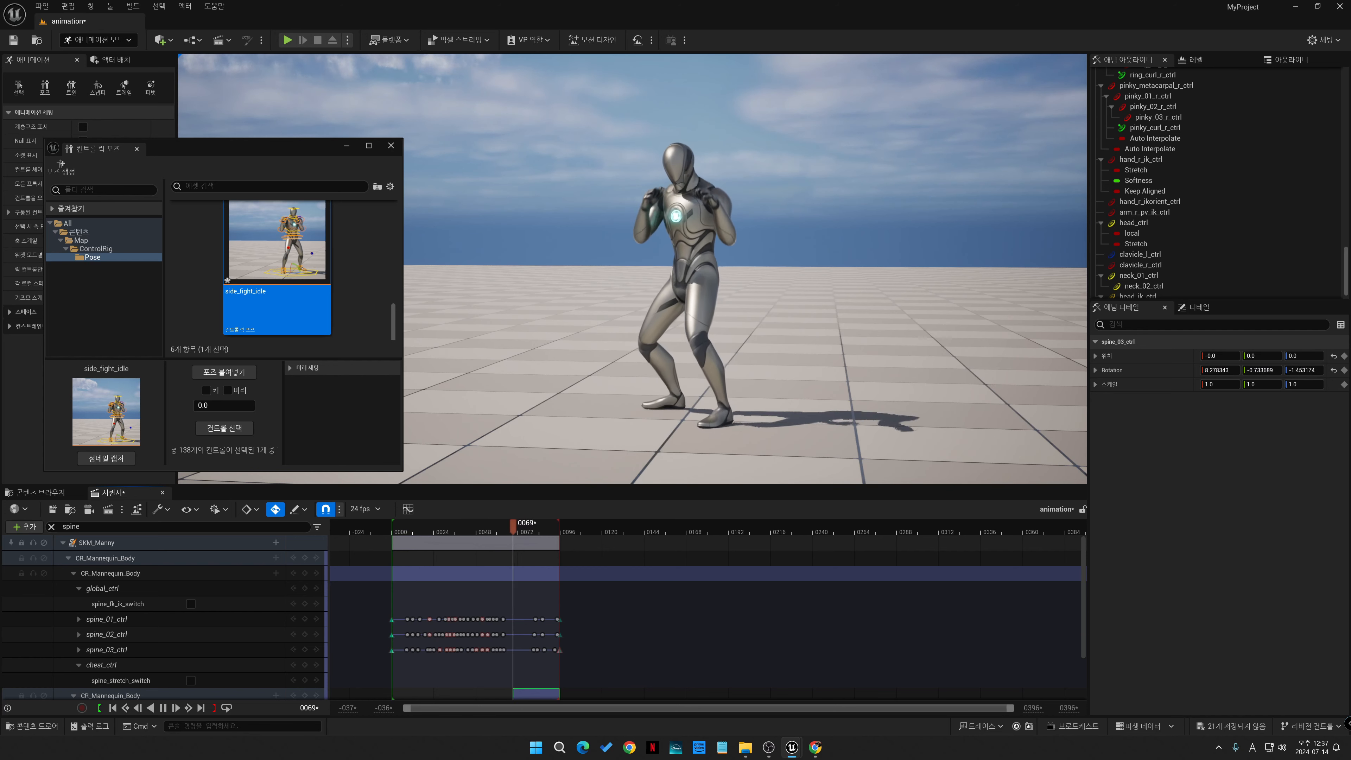
{"action": "key", "text": "space"}
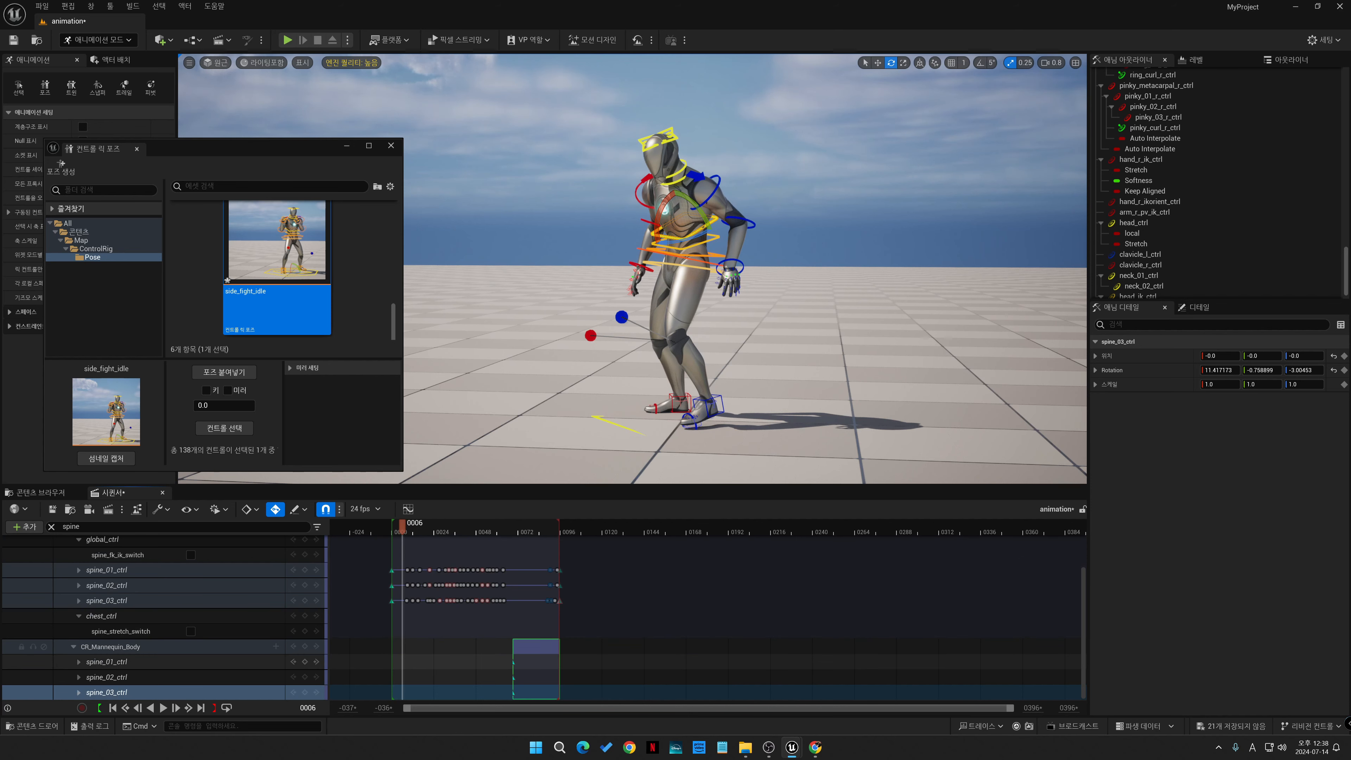
- Filter the tracks by "arm" and delete all arm control keys at the start of the additive CR_Mannequin_Body section
{"action": "scroll", "coordinate": [213, 661], "scroll_direction": "up", "scroll_amount": 3}
{"action": "left_click", "coordinate": [52, 527]}
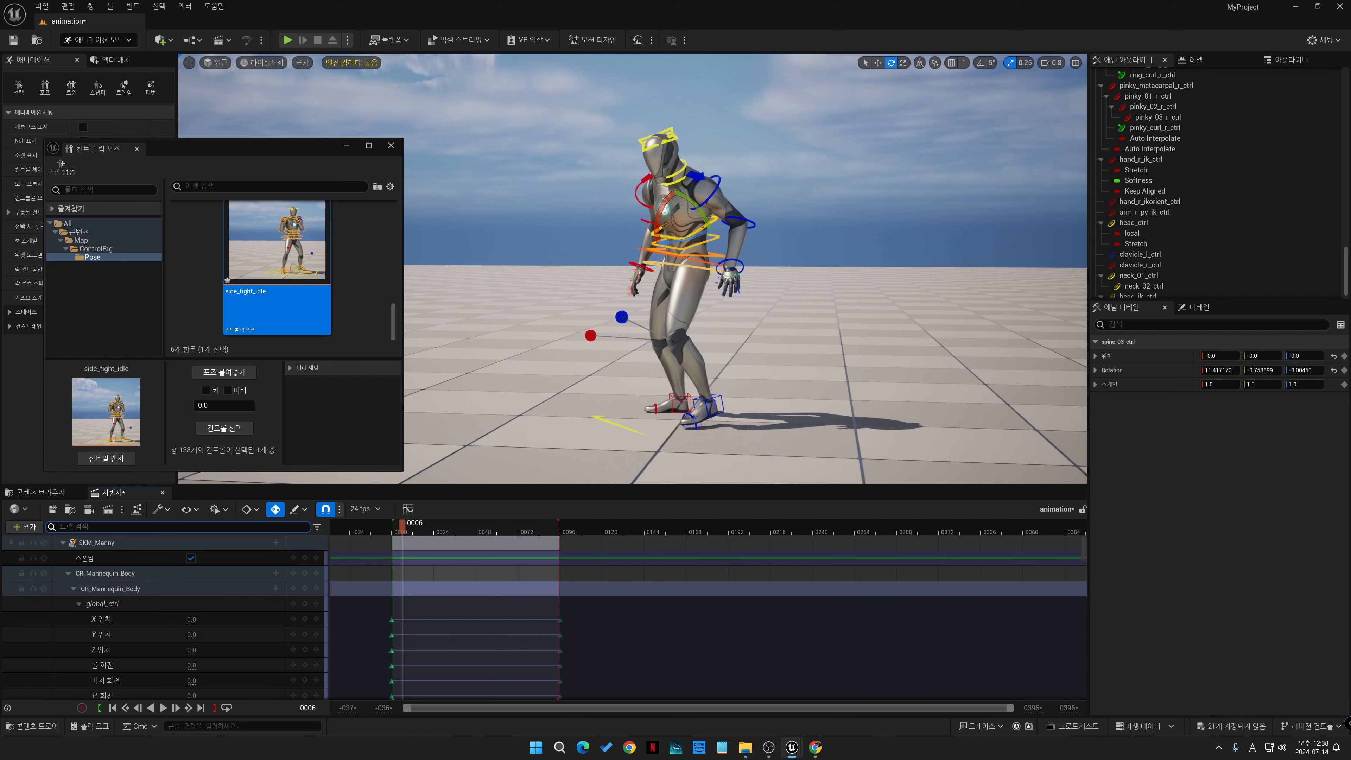
{"action": "type", "text": "arm"}
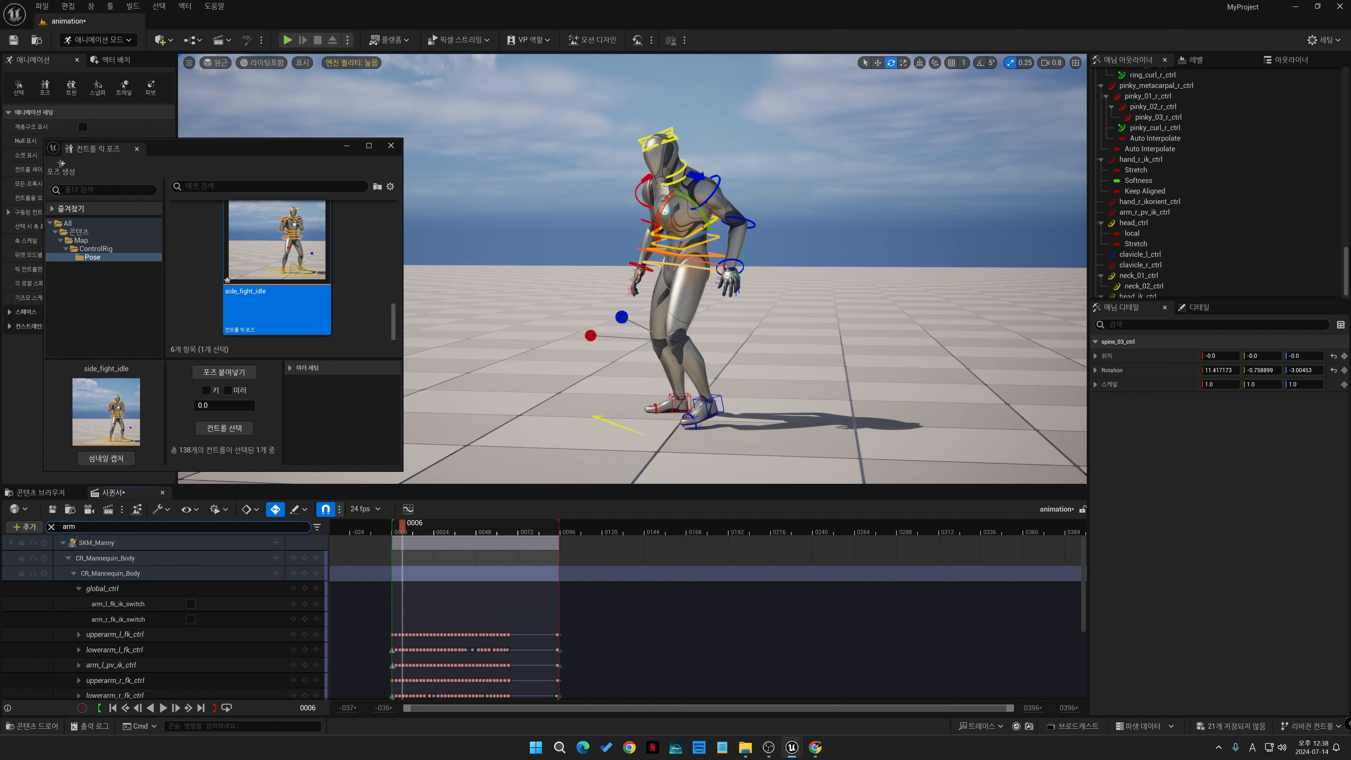
{"action": "scroll", "coordinate": [175, 633], "scroll_direction": "down", "scroll_amount": 4}
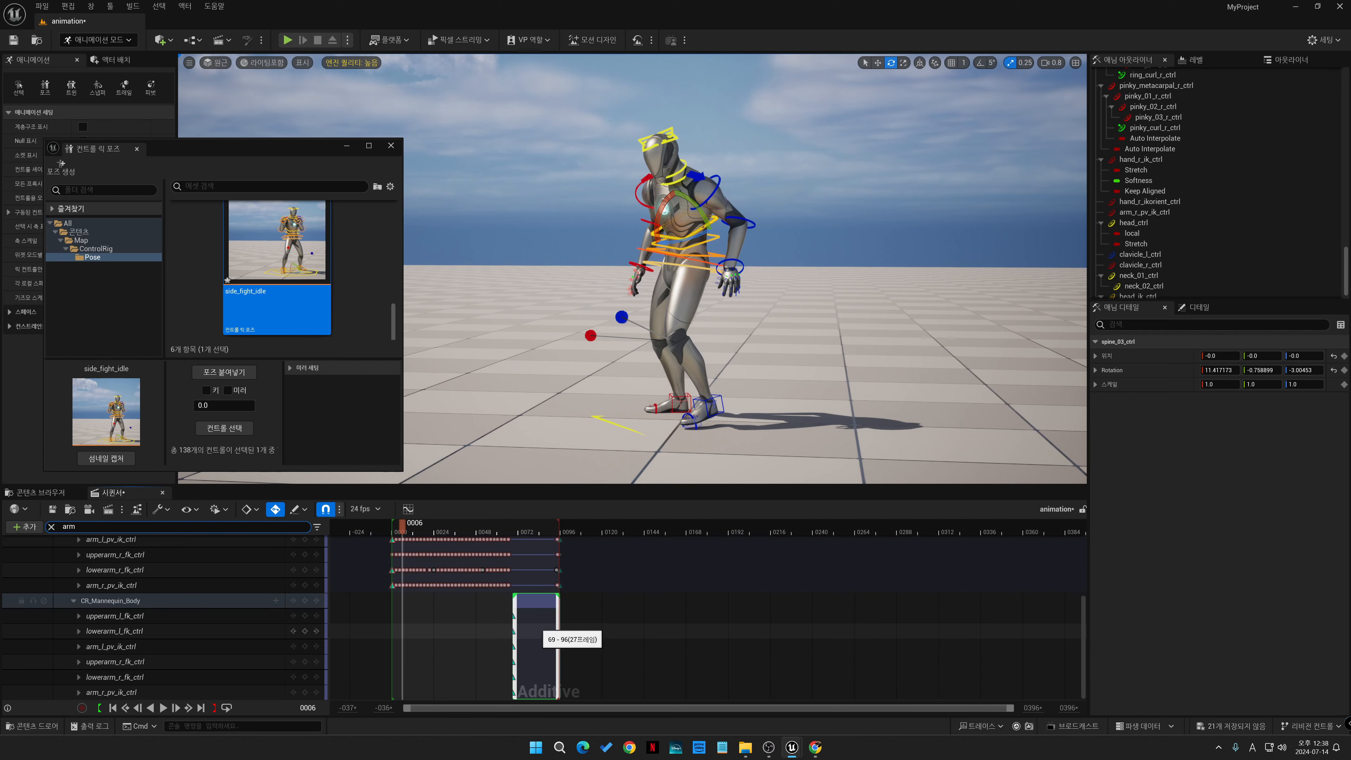
{"action": "left_click", "coordinate": [458, 527]}
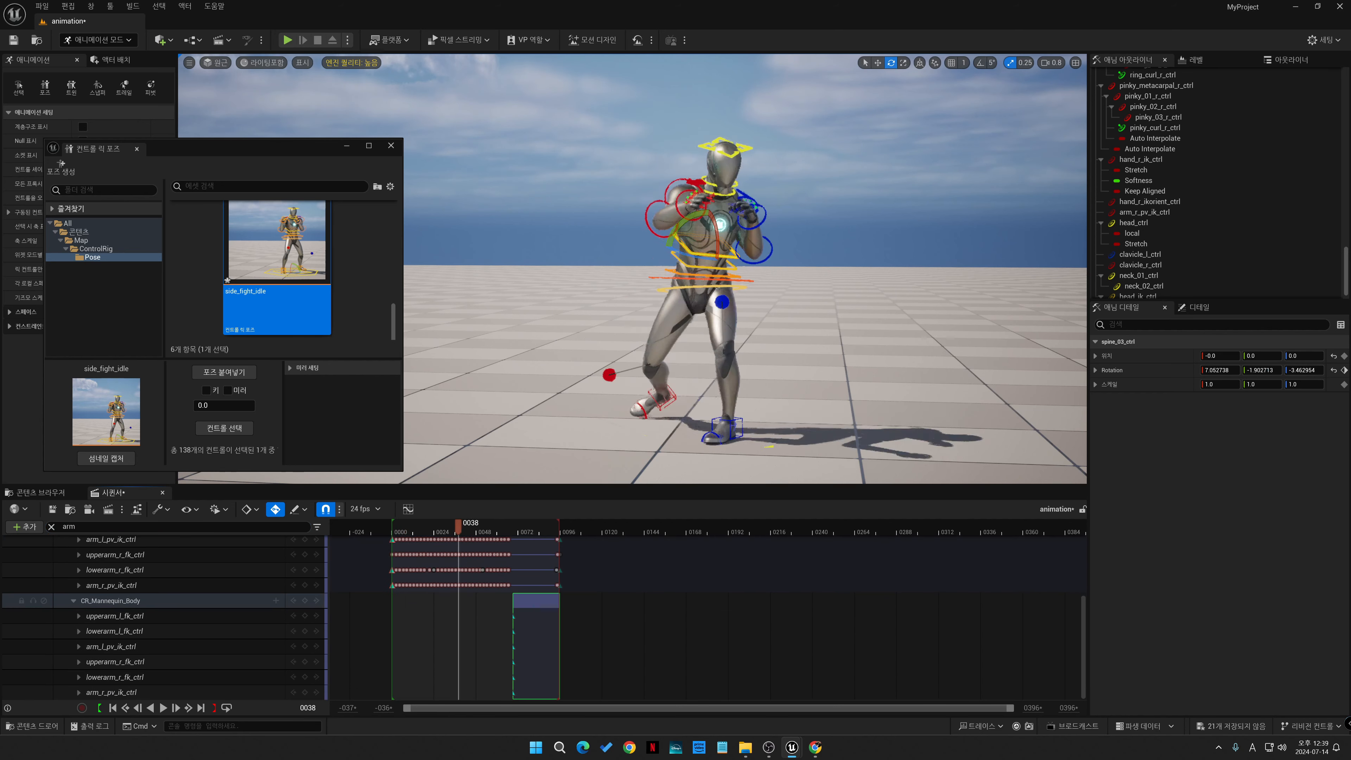
{"action": "left_click_drag", "start_coordinate": [459, 526], "coordinate": [502, 527]}
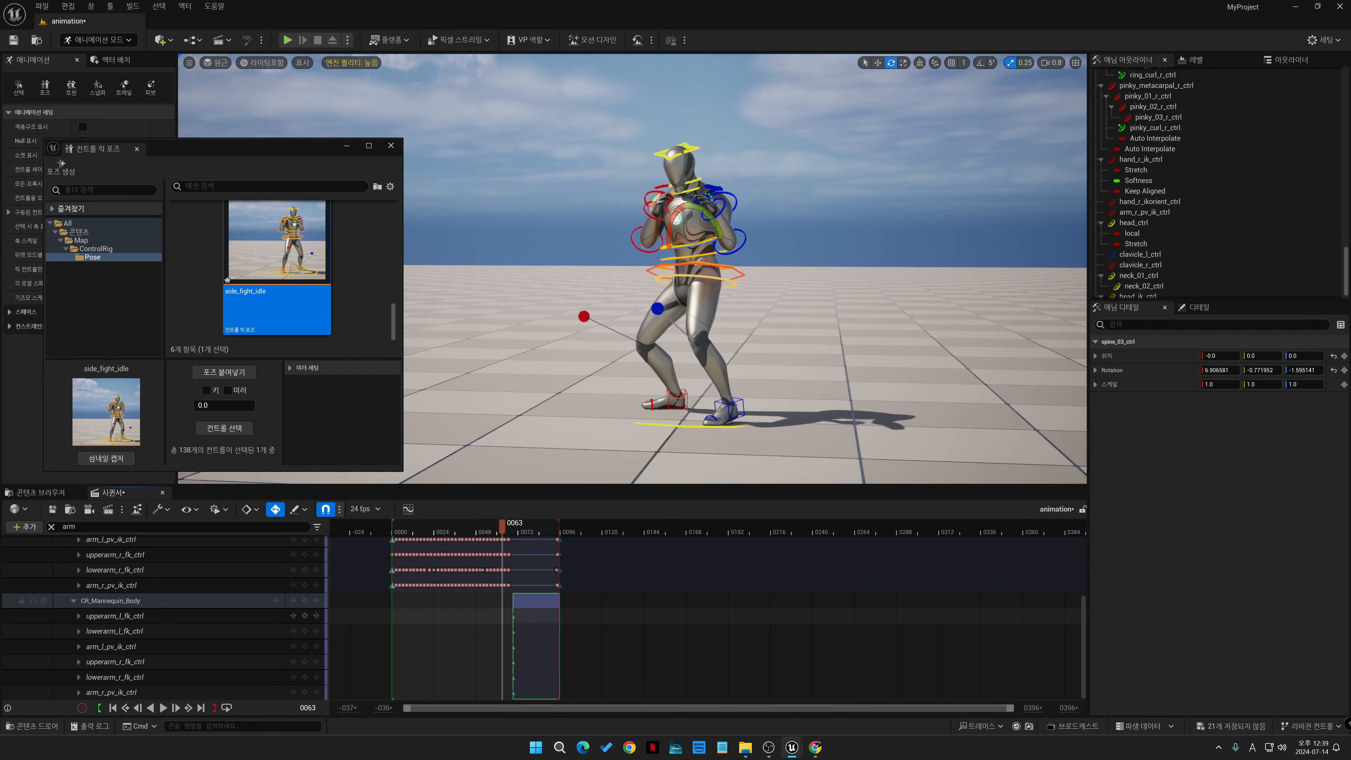
{"action": "mouse_move", "coordinate": [536, 661]}
{"action": "left_mouse_down"}
{"action": "mouse_move", "coordinate": [567, 661]}
{"action": "mouse_move", "coordinate": [537, 662]}
{"action": "left_mouse_up"}
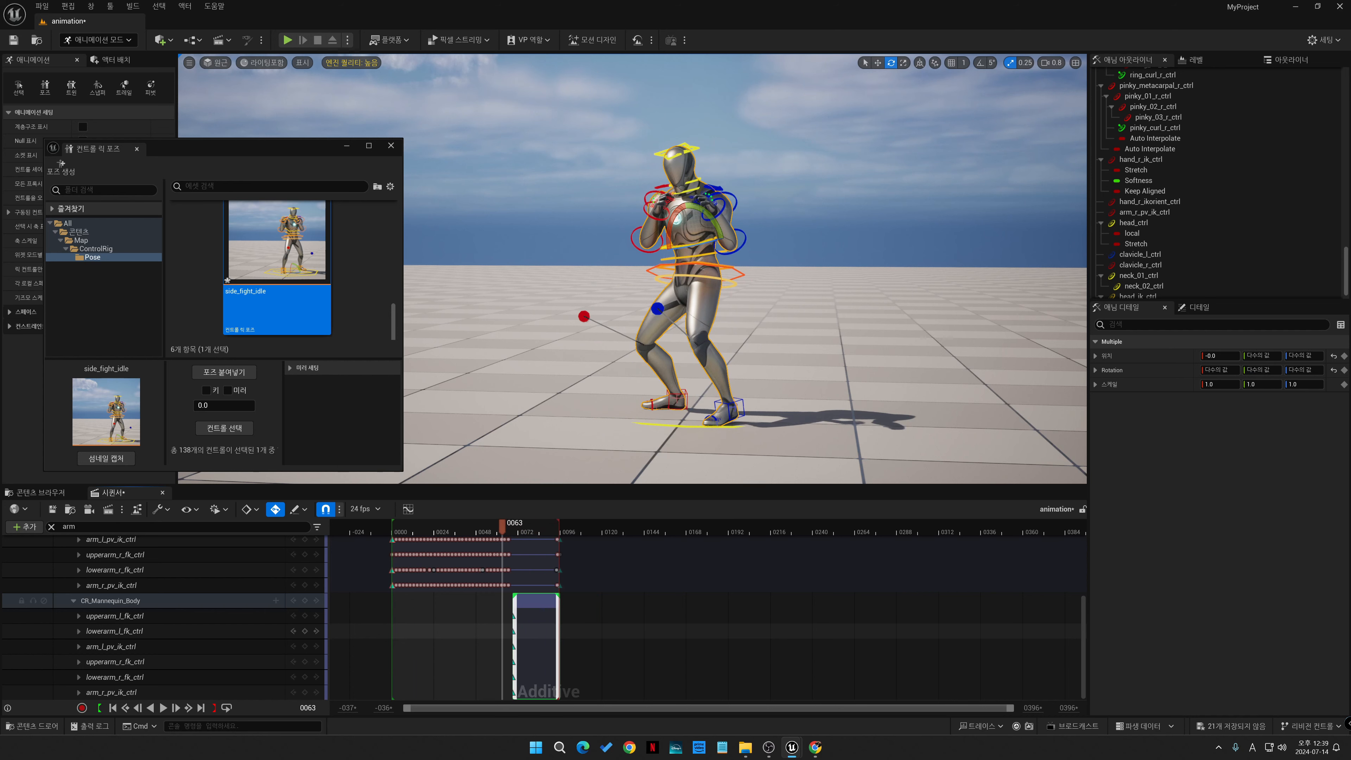
{"action": "left_click", "coordinate": [590, 632]}
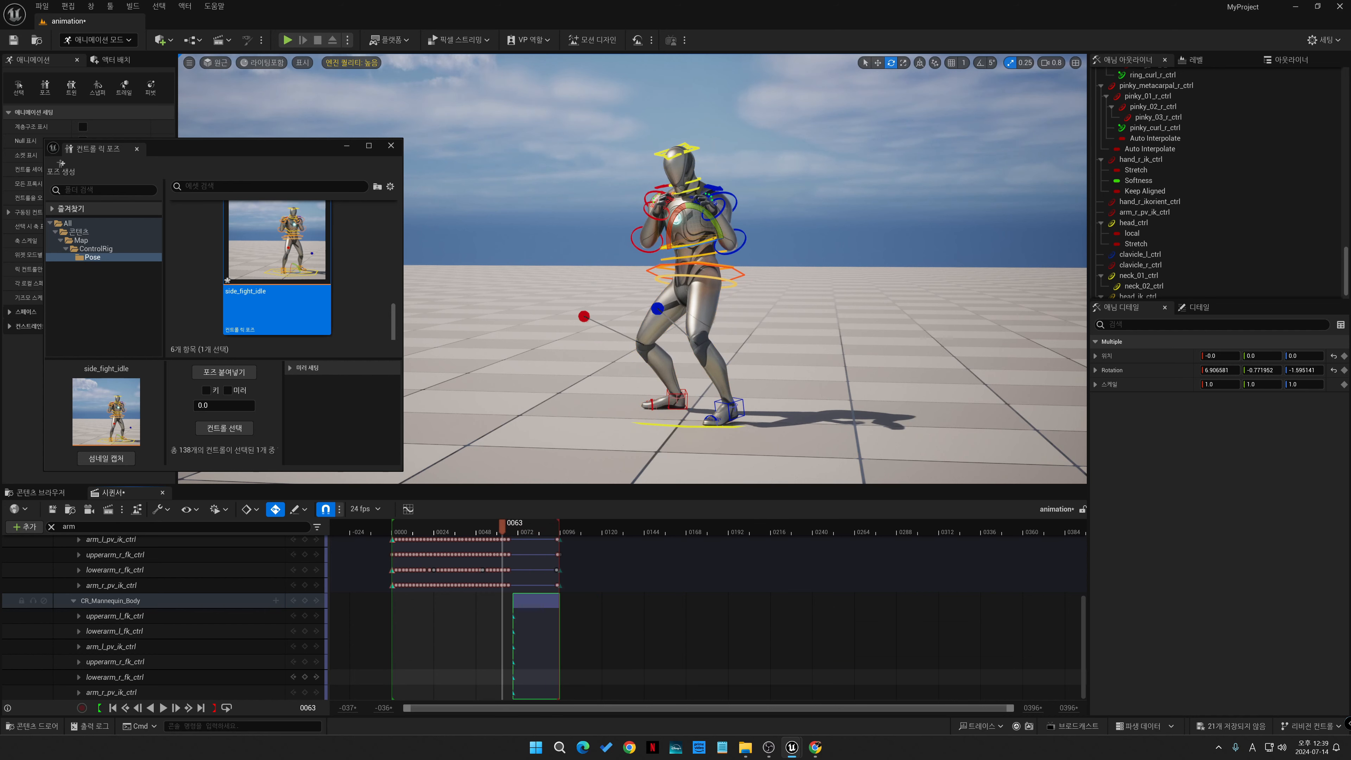
{"action": "left_click_drag", "start_coordinate": [580, 691], "coordinate": [511, 616]}
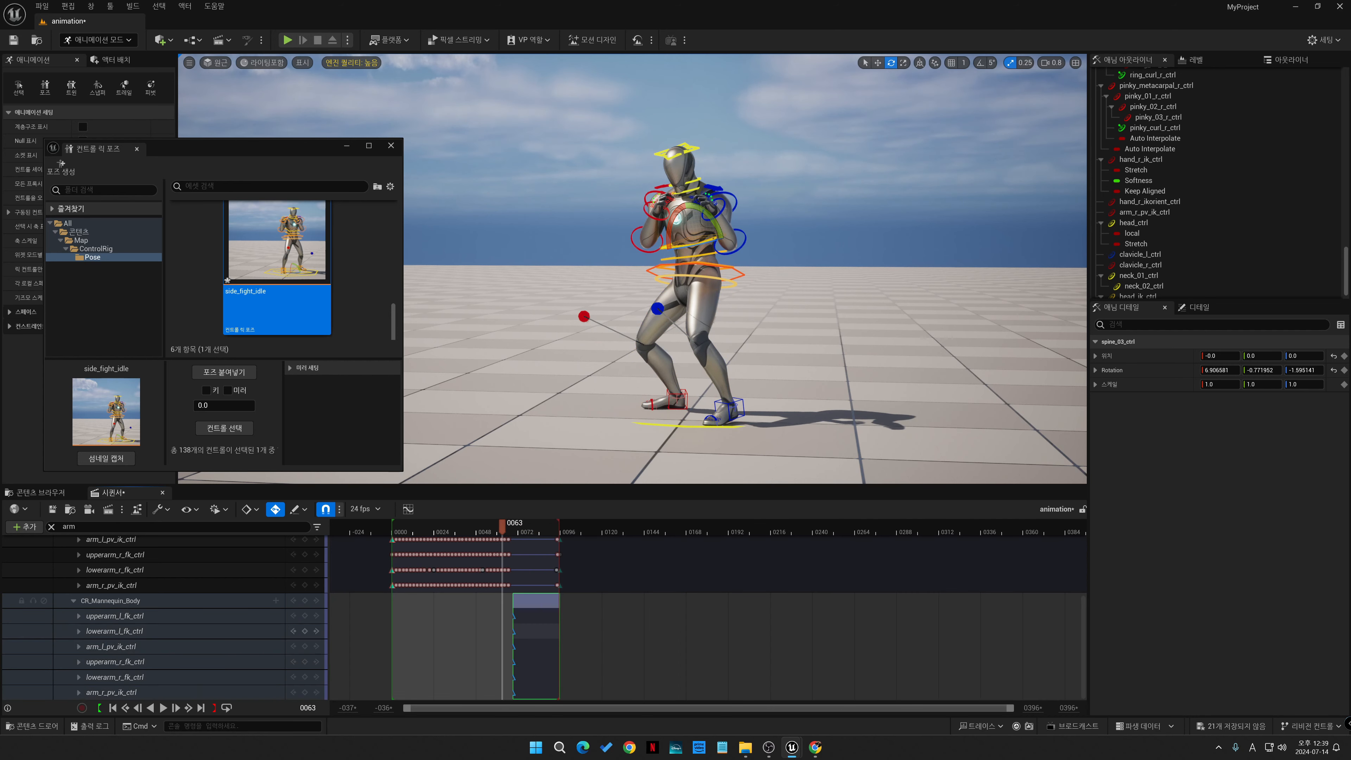
{"action": "key", "text": "Delete"}
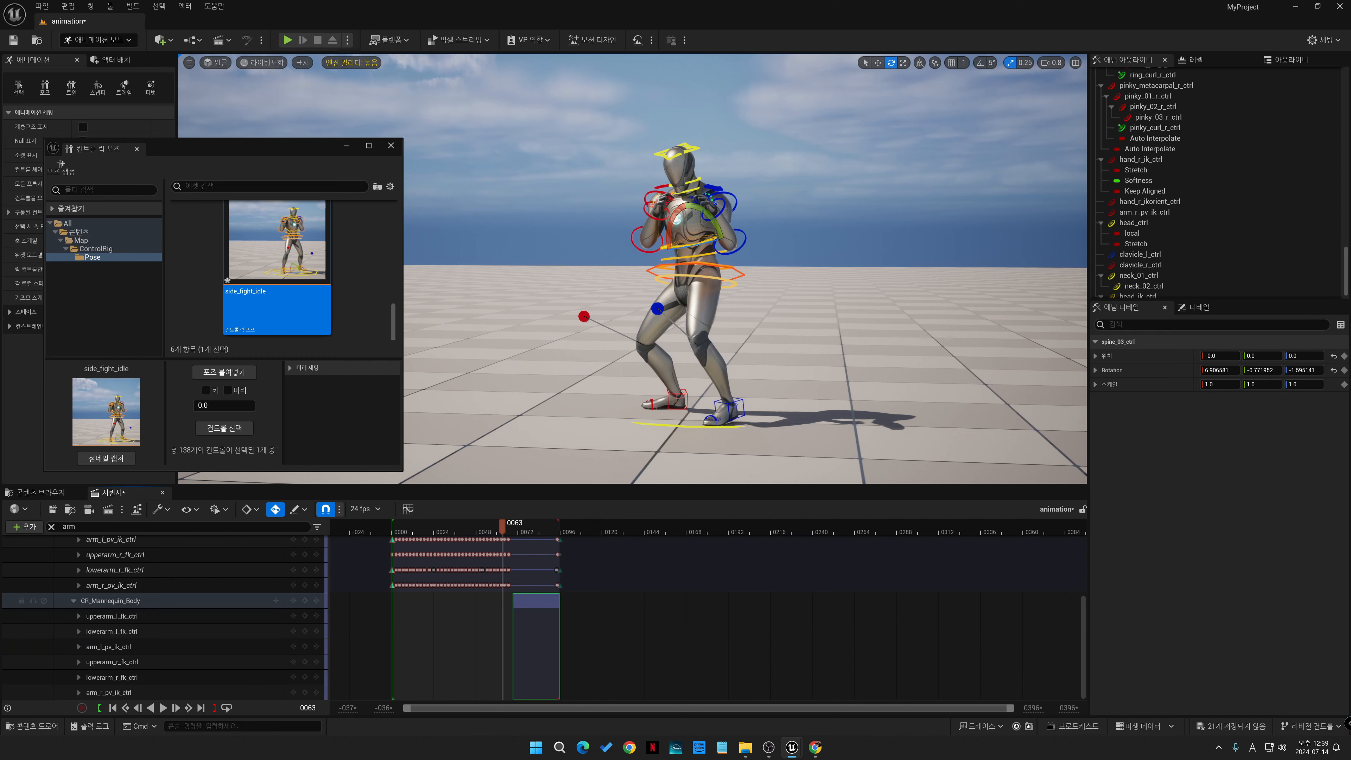
- Move both arms' base keys near frame 68 toward the end of the sequence and play back the return to idle
{"action": "mouse_move", "coordinate": [502, 528]}
{"action": "left_mouse_down"}
{"action": "mouse_move", "coordinate": [470, 528]}
{"action": "mouse_move", "coordinate": [525, 528]}
{"action": "left_mouse_up"}
{"action": "scroll", "coordinate": [512, 569], "scroll_direction": "up", "scroll_amount": 3}
{"action": "left_click_drag", "start_coordinate": [510, 566], "coordinate": [514, 652]}
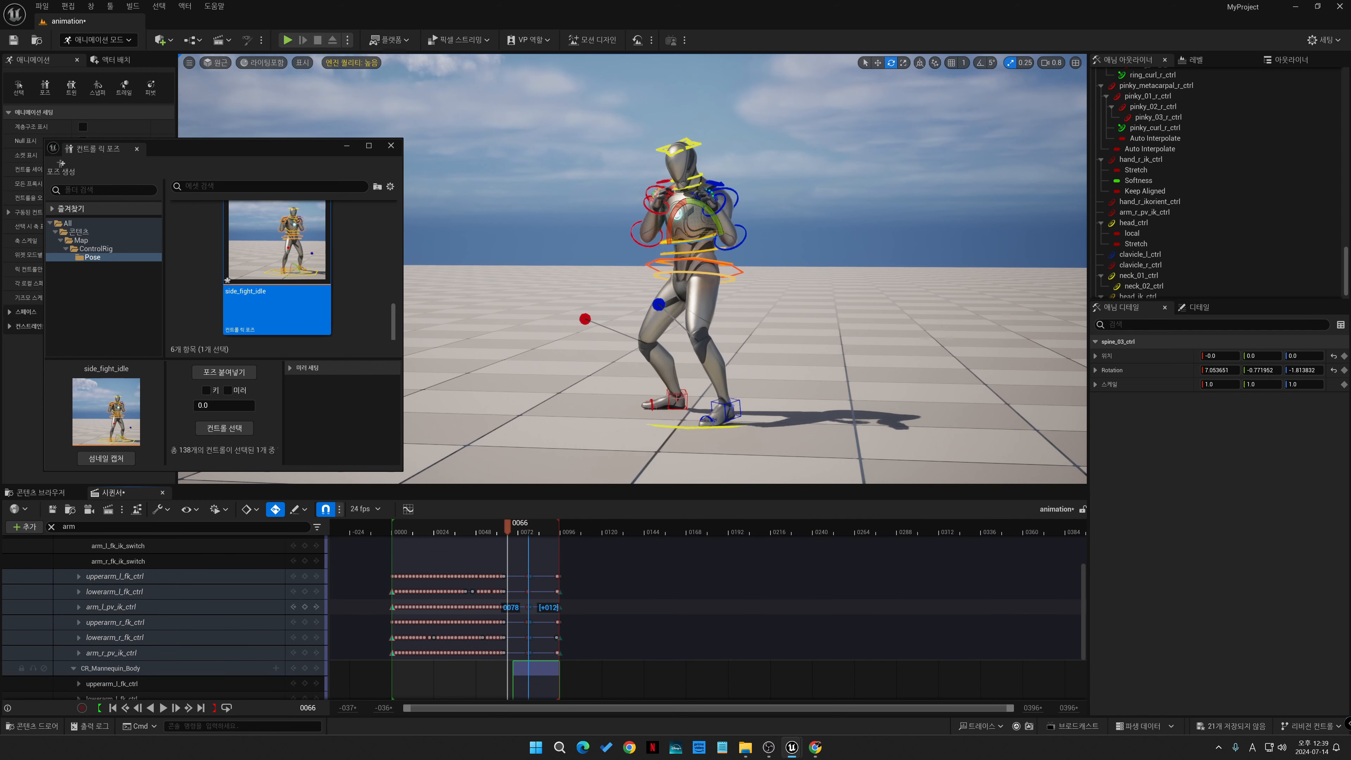
{"action": "left_click_drag", "start_coordinate": [528, 606], "coordinate": [542, 606]}
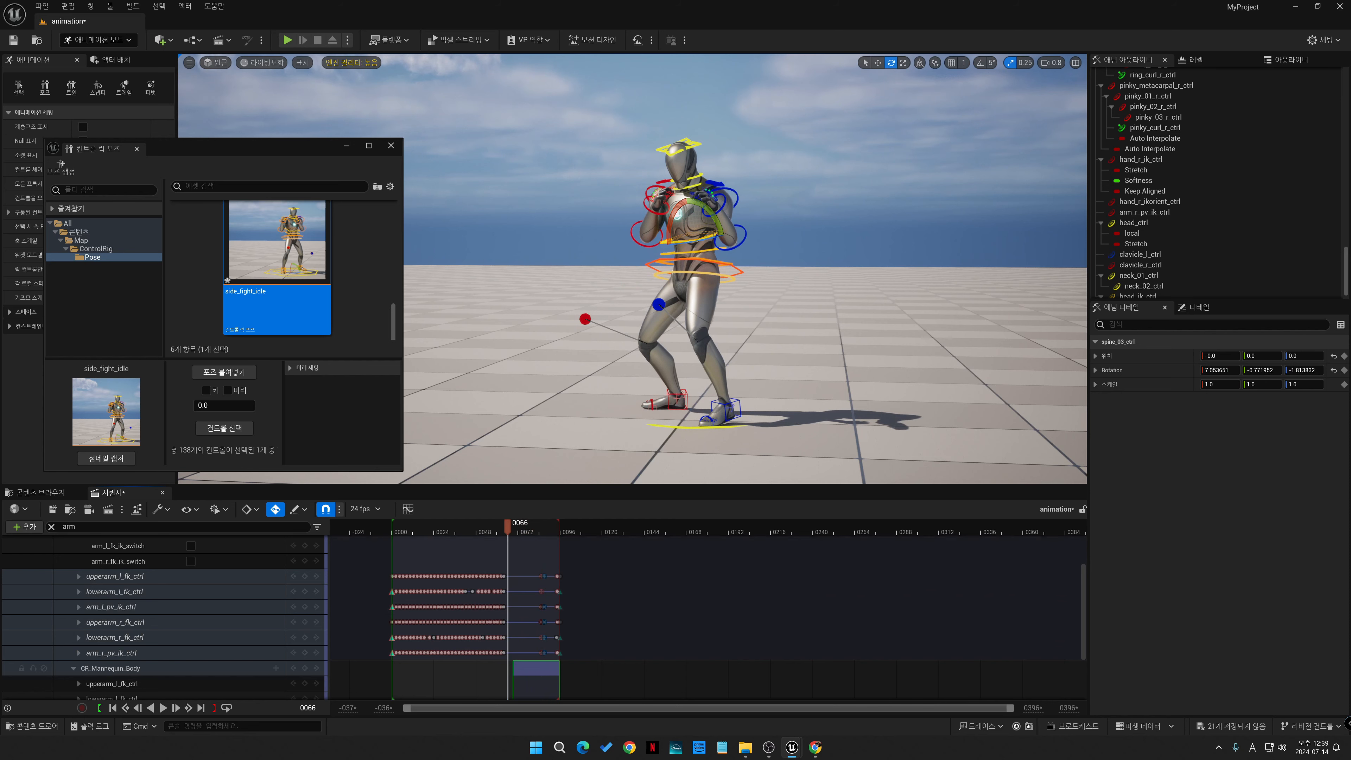
{"action": "left_click_drag", "start_coordinate": [508, 526], "coordinate": [546, 527]}
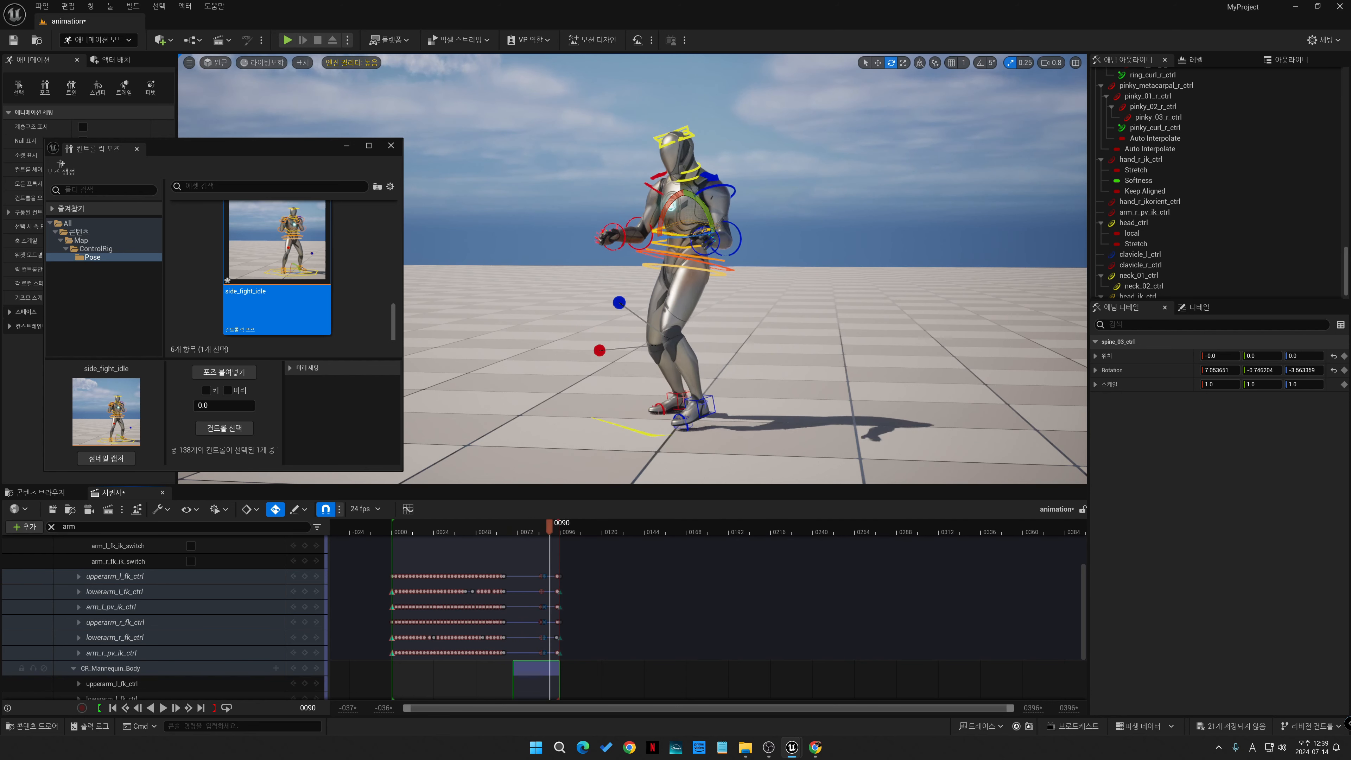
{"action": "key", "text": "space"}
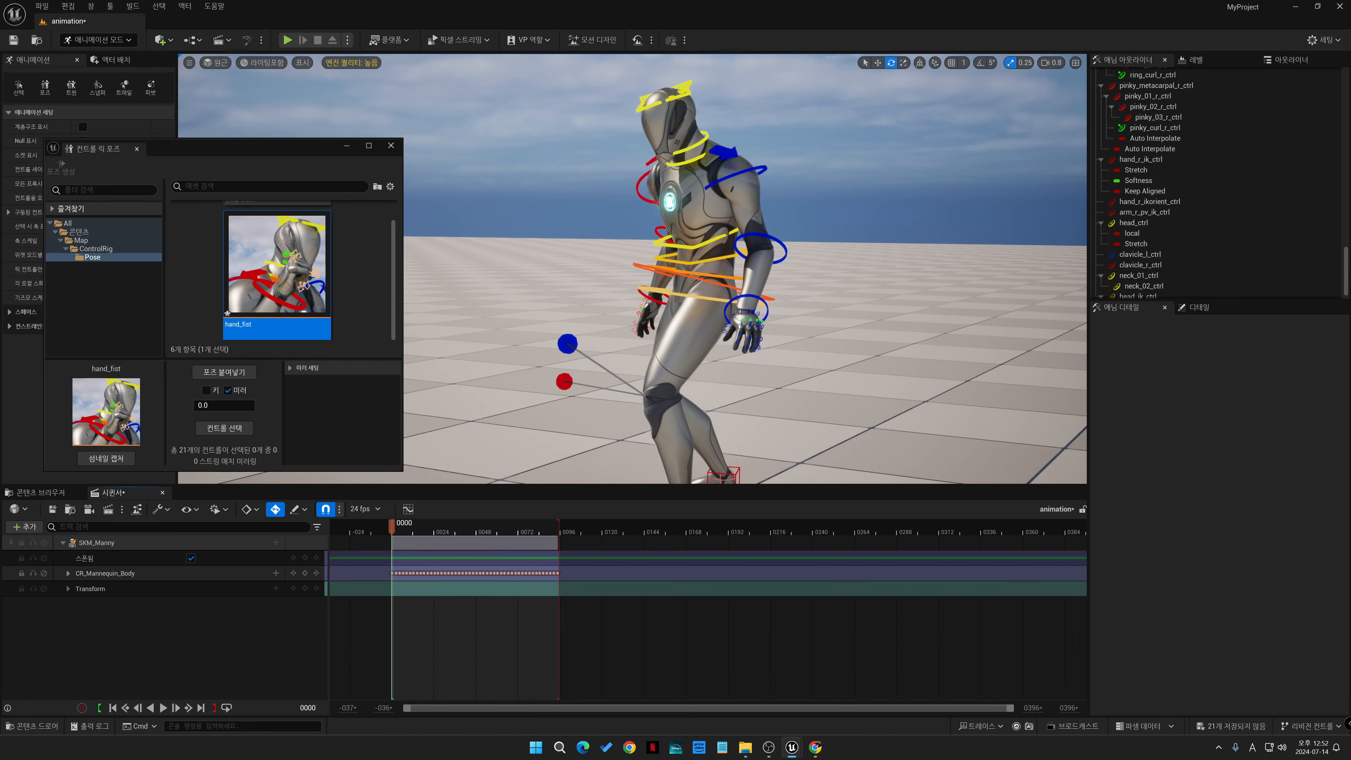
- Scrub the opening of the baked animation and step back through the CR_Mannequin_Body keys to examine the poses
{"action": "left_click", "coordinate": [69, 573]}
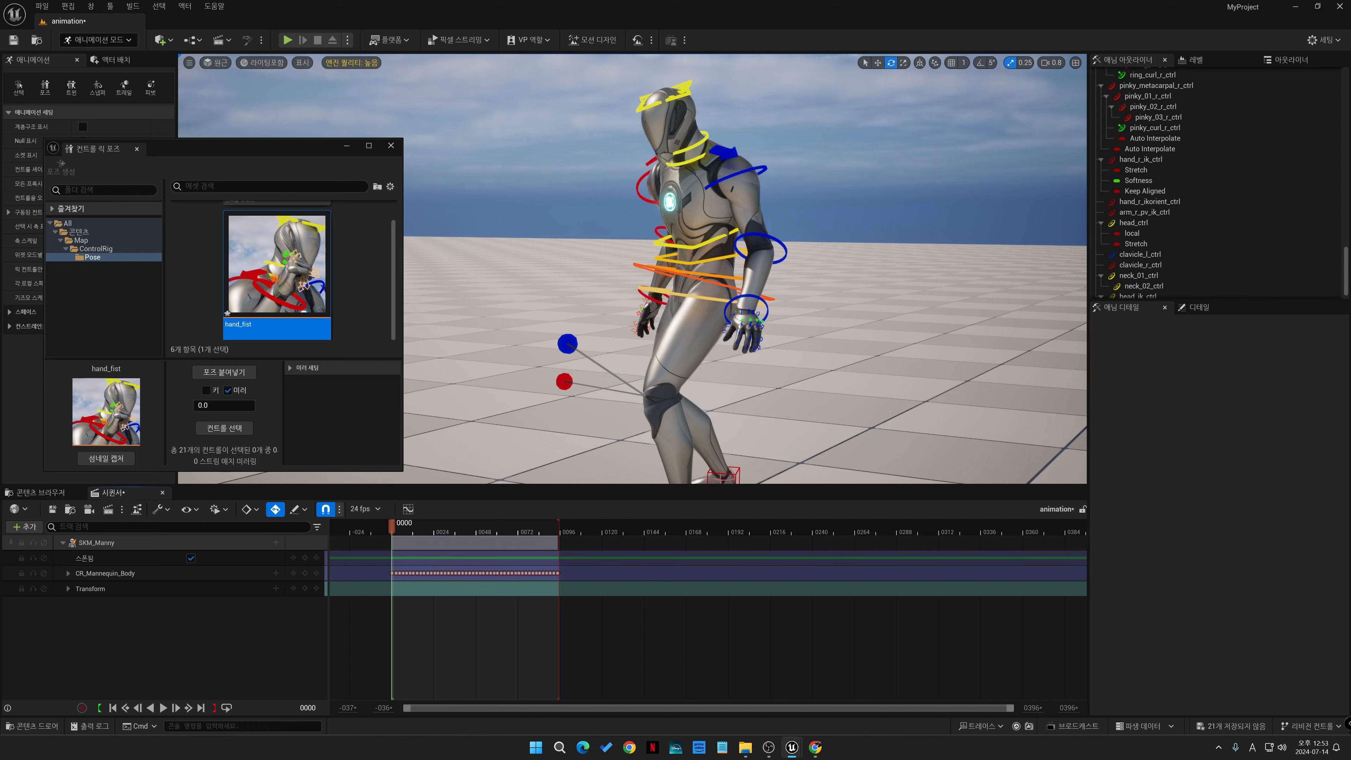
{"action": "mouse_move", "coordinate": [392, 526]}
{"action": "left_mouse_down"}
{"action": "mouse_move", "coordinate": [528, 525]}
{"action": "mouse_move", "coordinate": [389, 526]}
{"action": "left_mouse_up"}
{"action": "left_click_drag", "start_coordinate": [474, 525], "coordinate": [411, 526]}
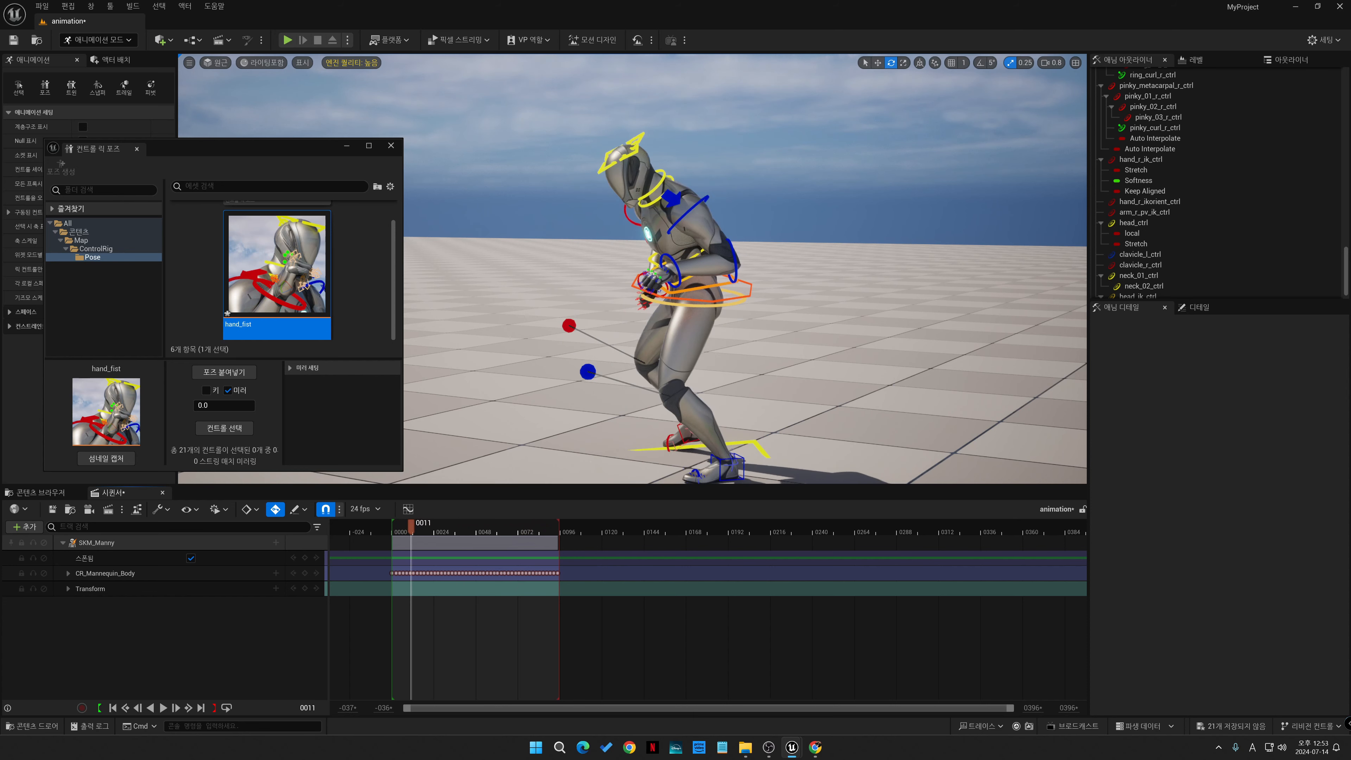
{"action": "left_click", "coordinate": [293, 573]}
{"action": "left_click", "coordinate": [293, 573]}
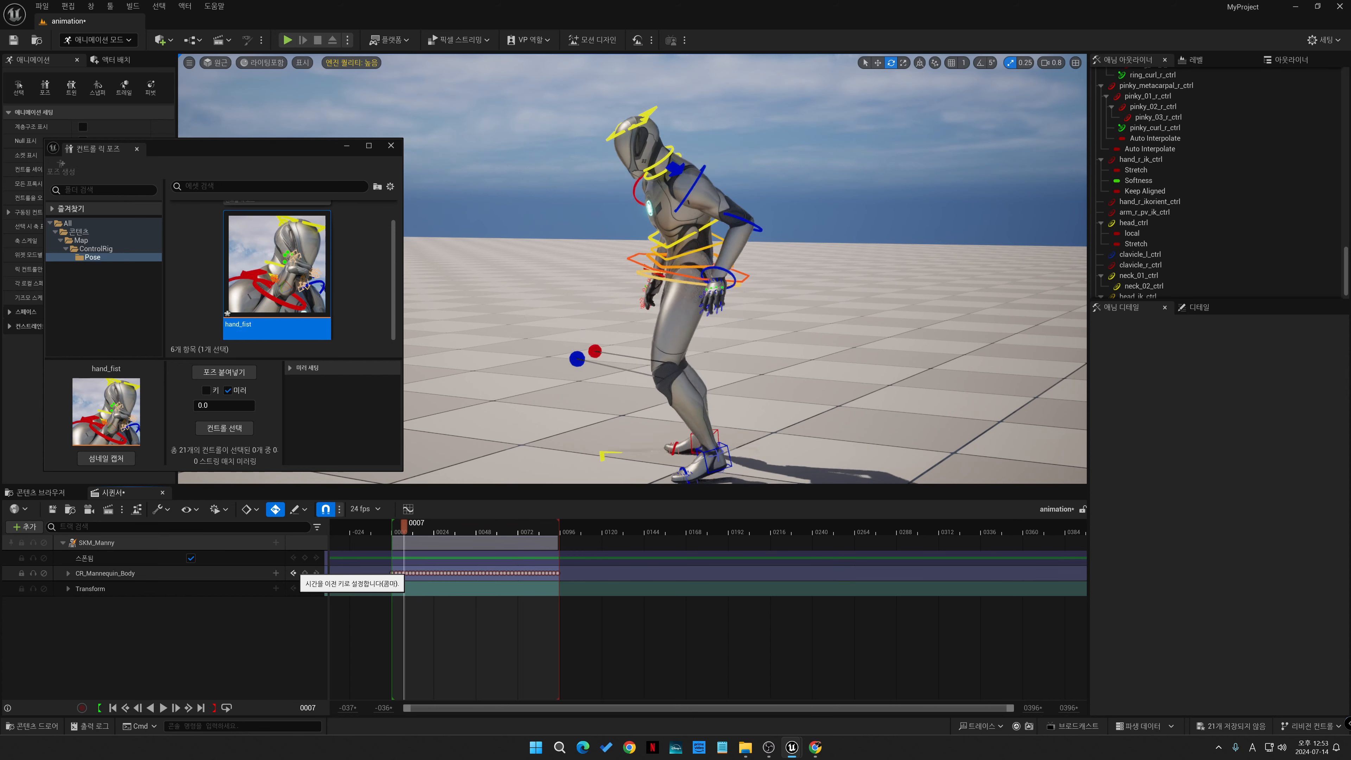
{"action": "left_click", "coordinate": [293, 573]}
- Return to frame 0 and add an Additive section to the CR_Mannequin_Body track
{"action": "left_click", "coordinate": [112, 708]}
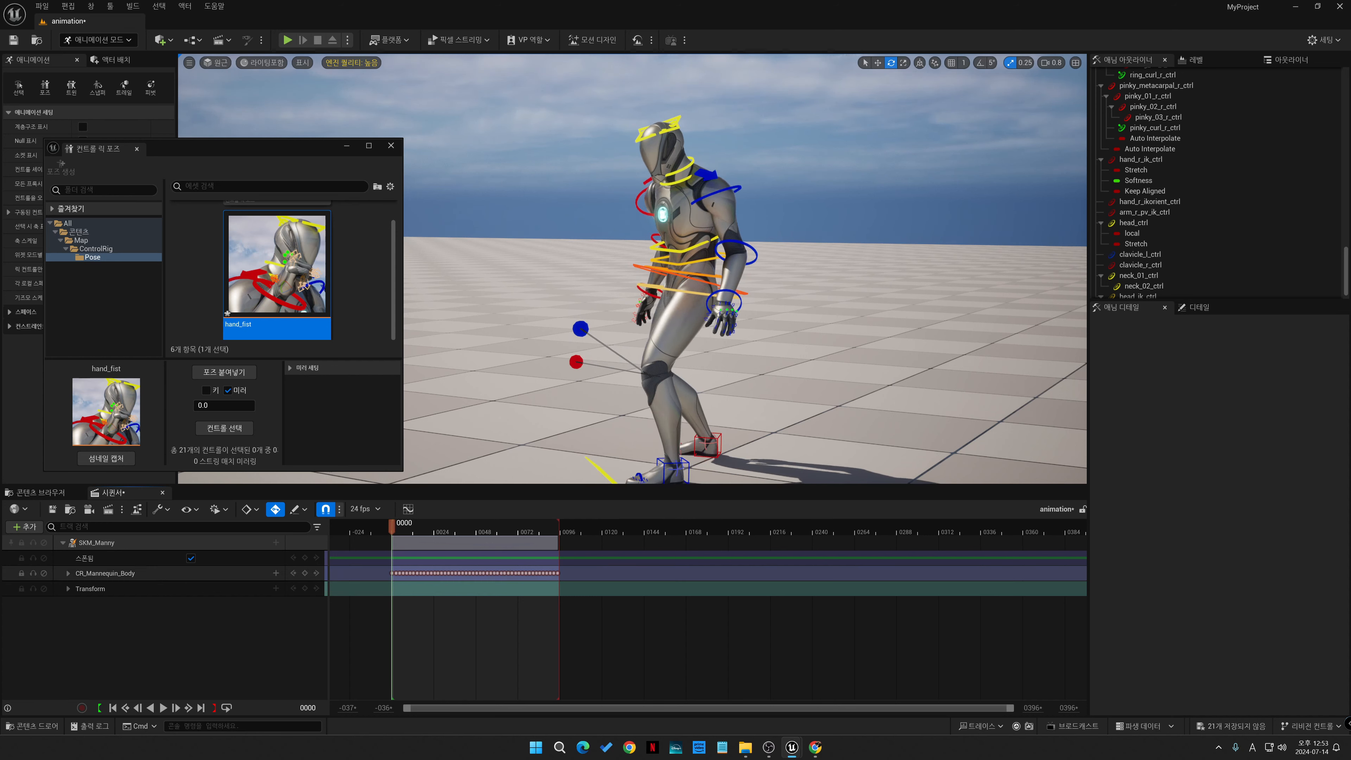
{"action": "left_click", "coordinate": [276, 573]}
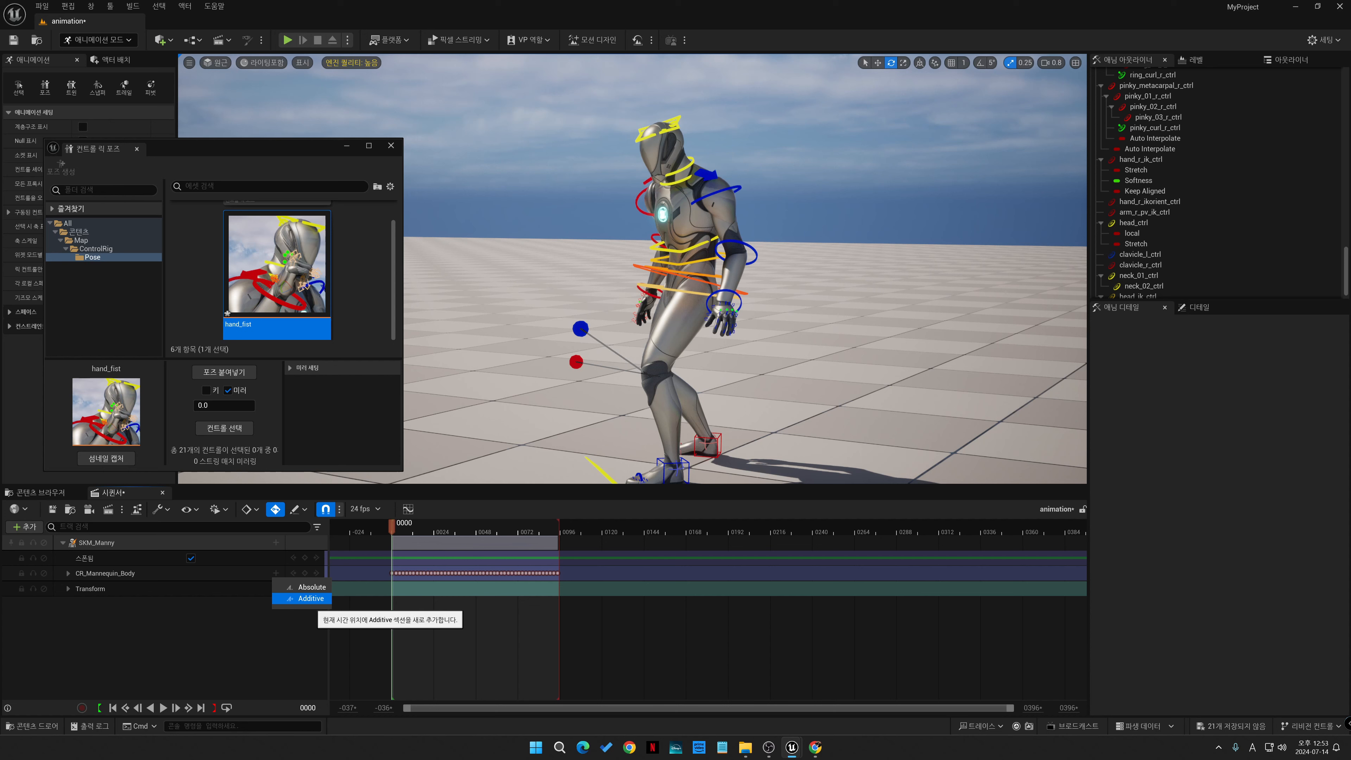
{"action": "left_click", "coordinate": [311, 598]}
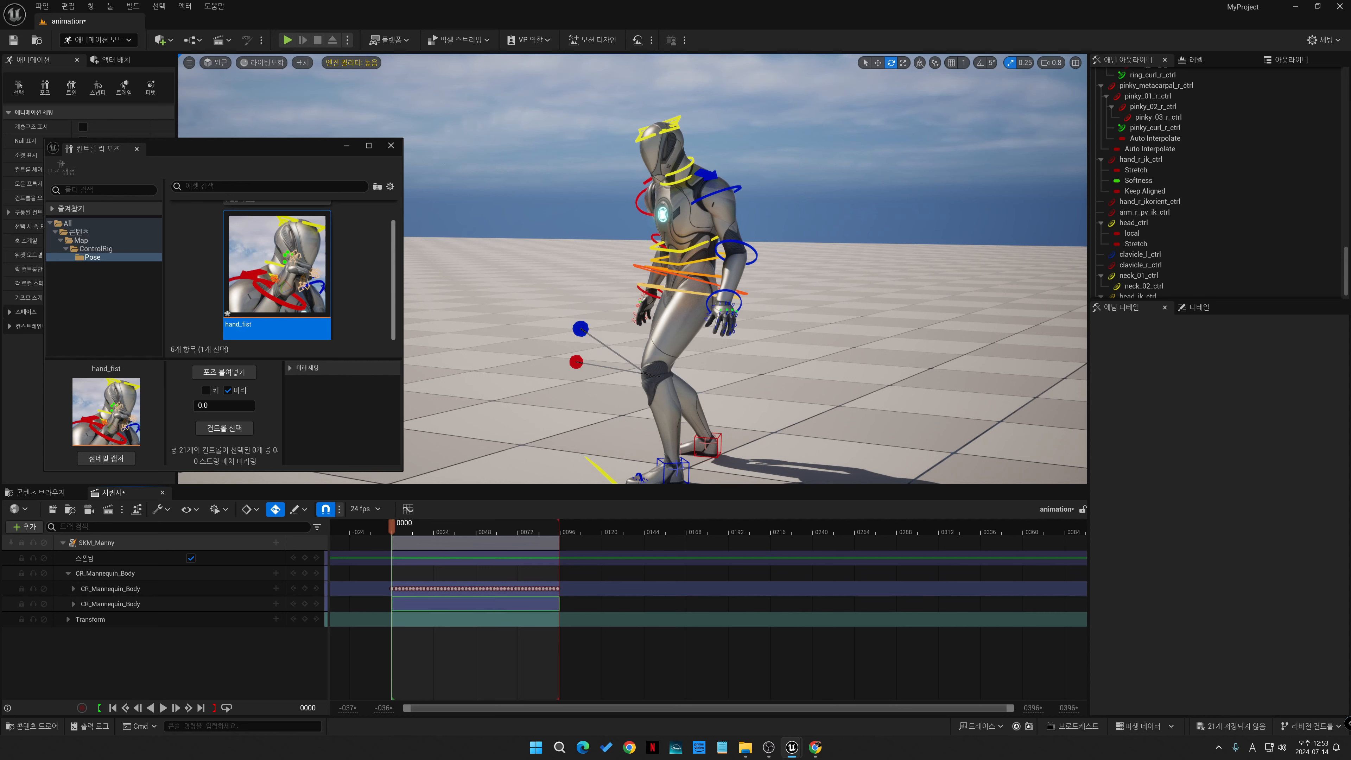
- Paste the hand_base1 pose onto its left-hand controls with mirroring turned off
{"action": "left_click_drag", "start_coordinate": [394, 280], "coordinate": [393, 261]}
{"action": "left_click", "coordinate": [282, 268]}
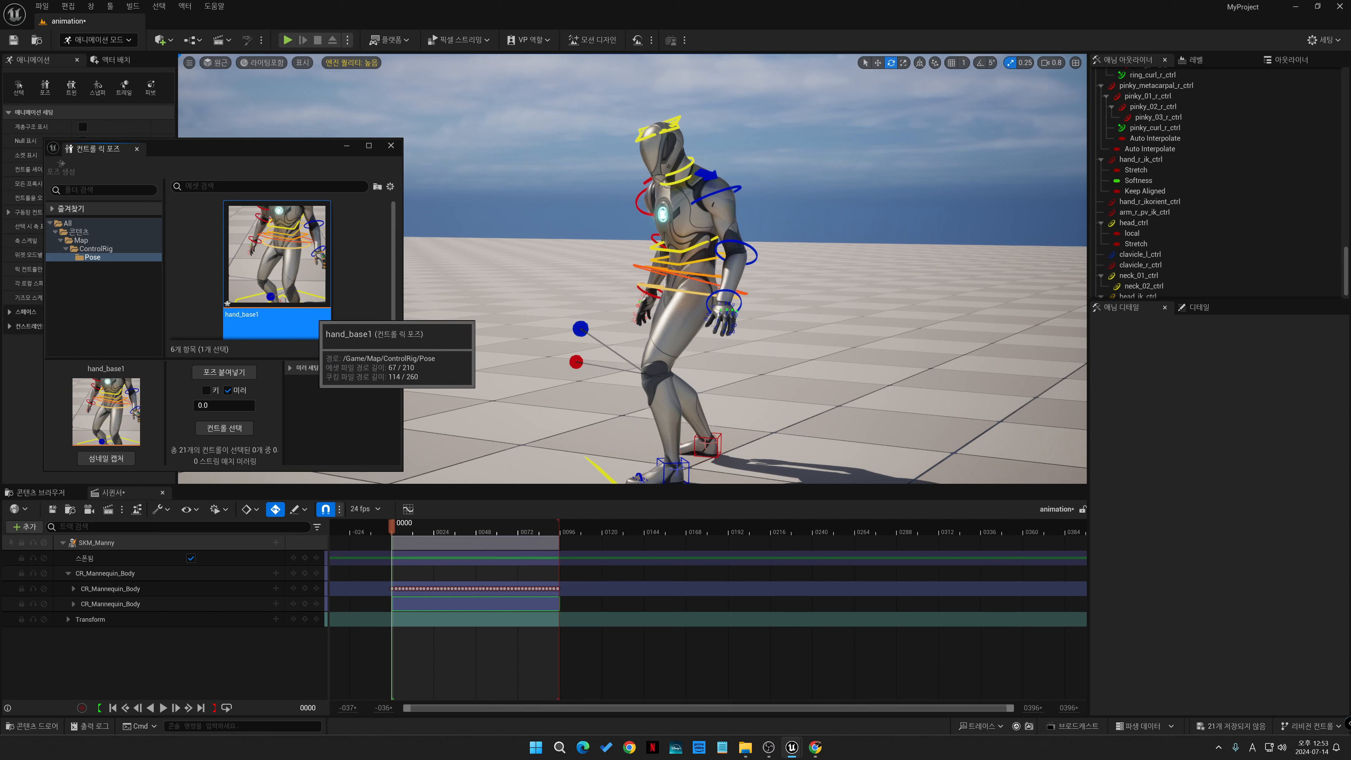
{"action": "left_click", "coordinate": [228, 390]}
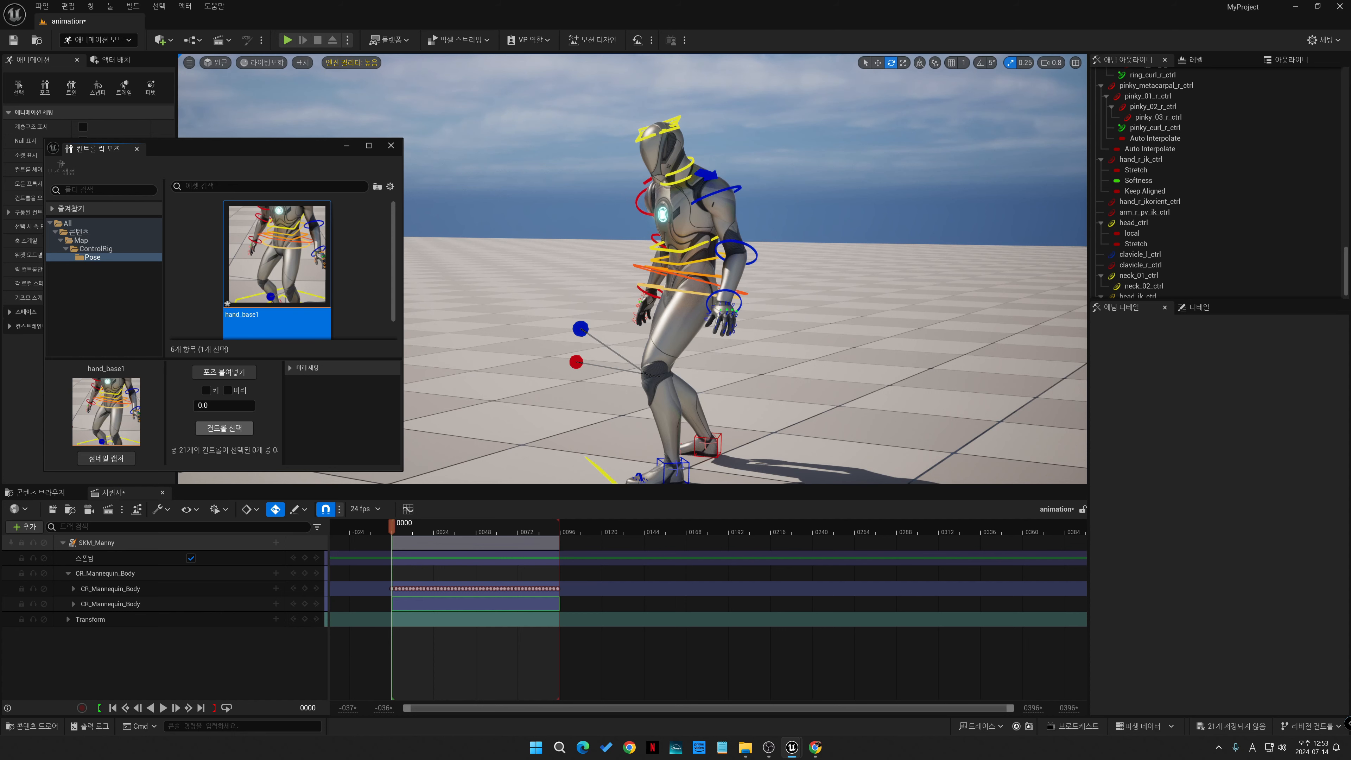
{"action": "left_click", "coordinate": [224, 428]}
{"action": "left_click", "coordinate": [223, 372]}
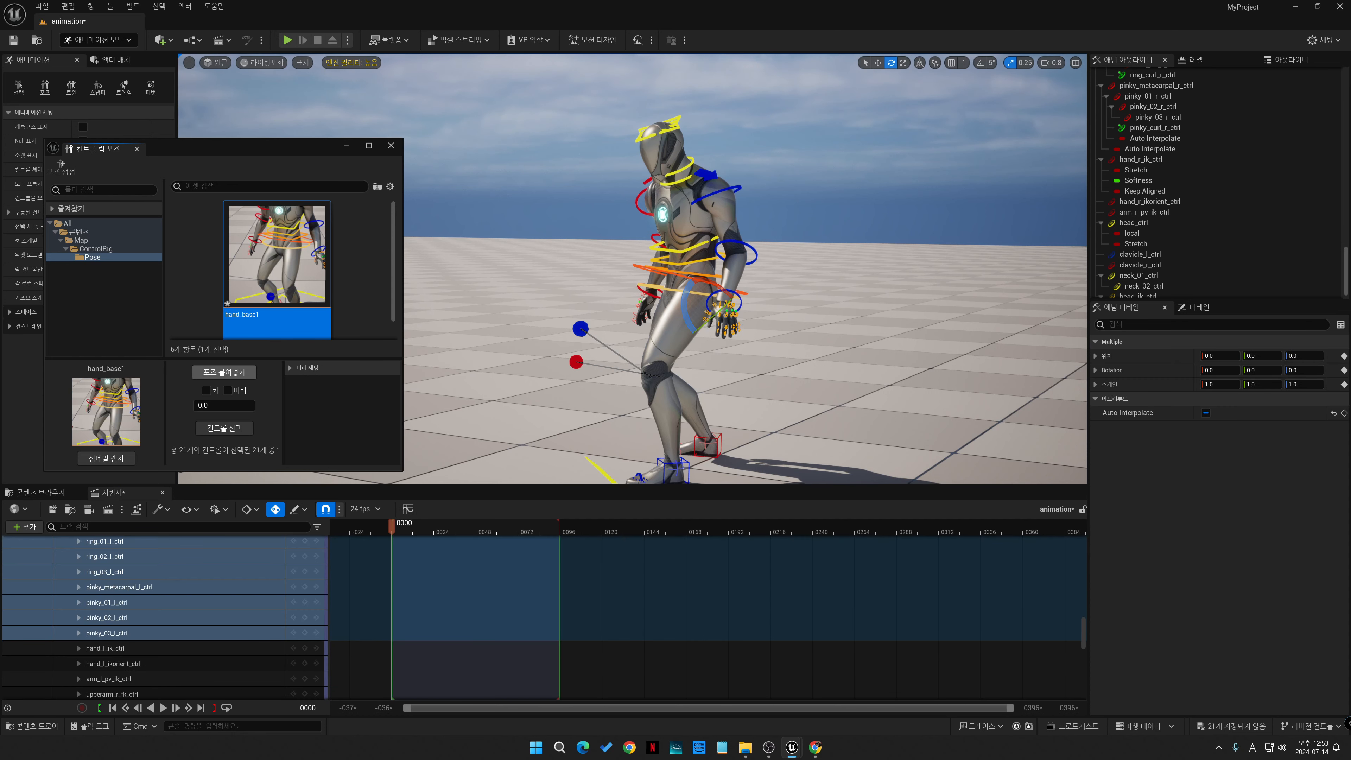
- Paste the hand_base1 pose mirrored onto the right-hand controls and play the animation
{"action": "left_click", "coordinate": [228, 390]}
{"action": "left_click", "coordinate": [225, 427]}
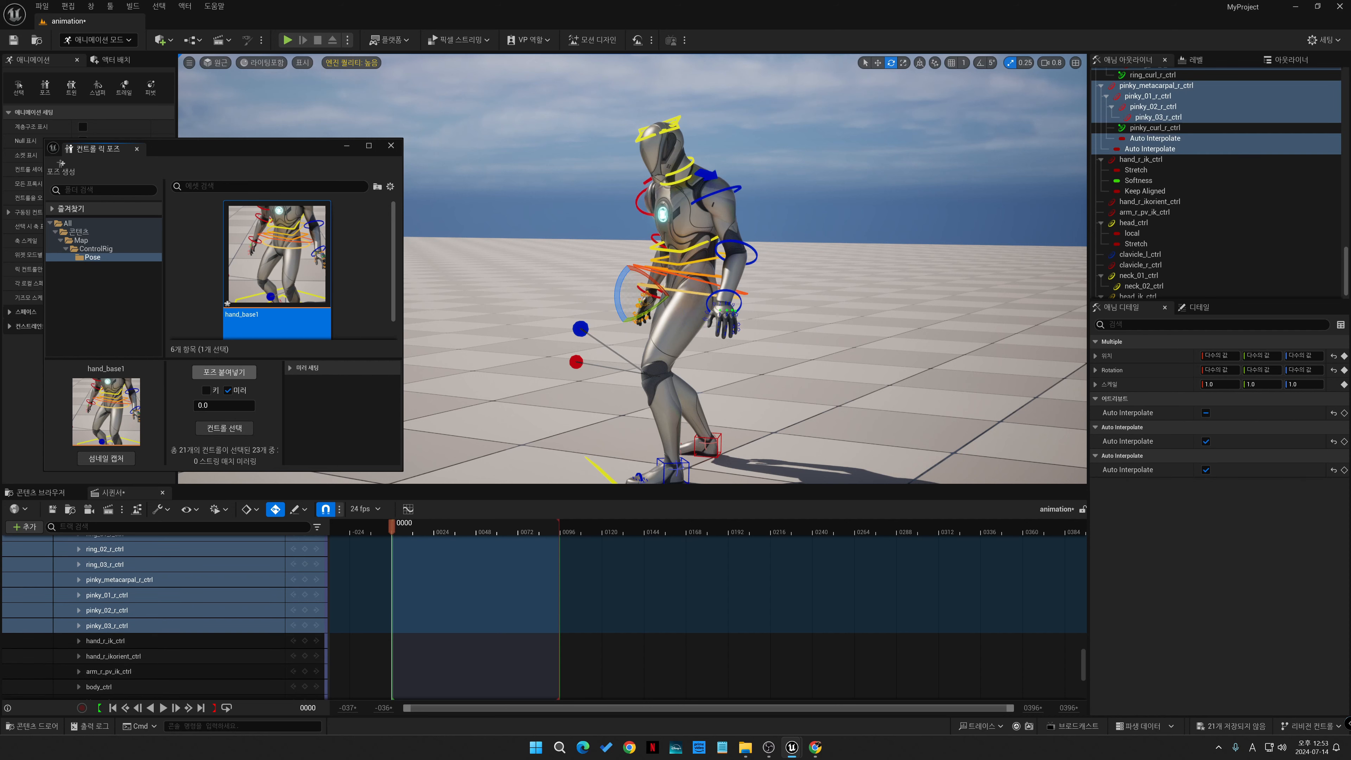
{"action": "left_click", "coordinate": [223, 372]}
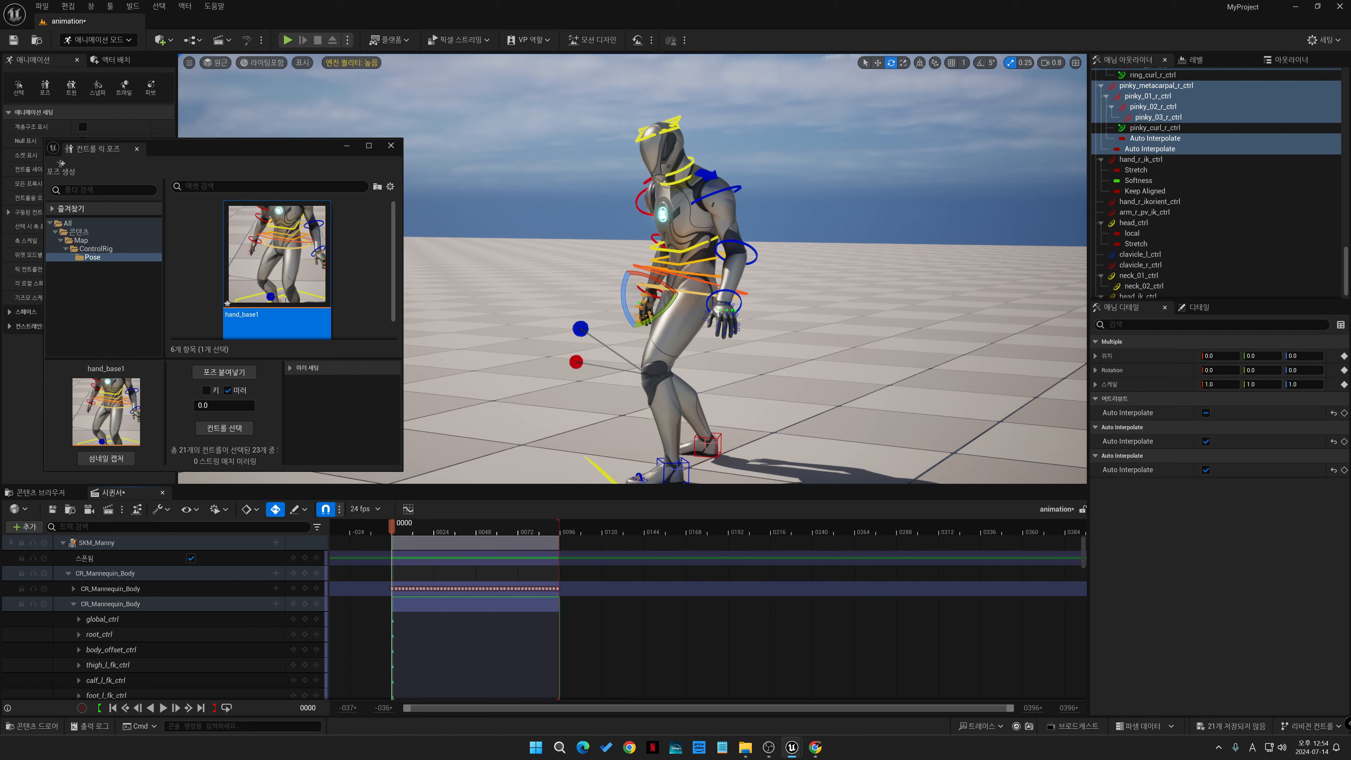
{"action": "key", "text": "space"}
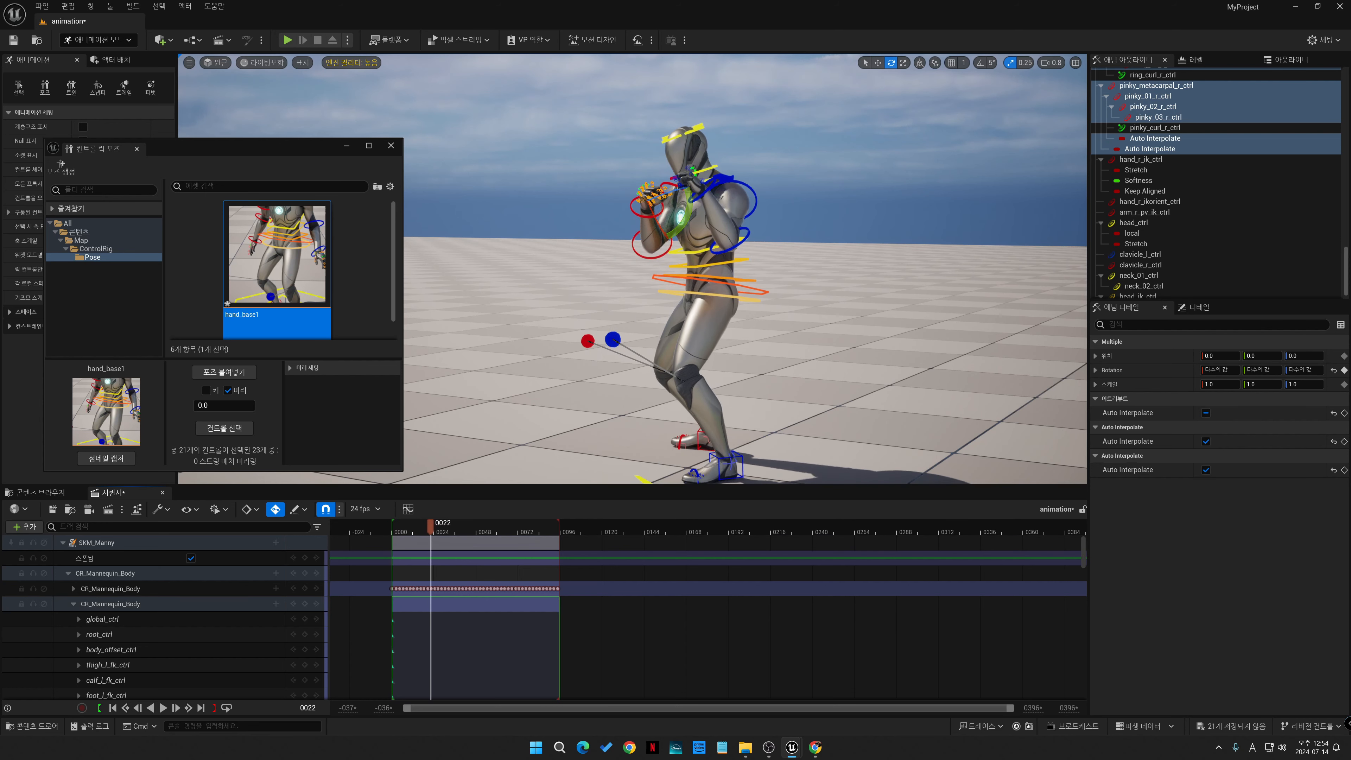